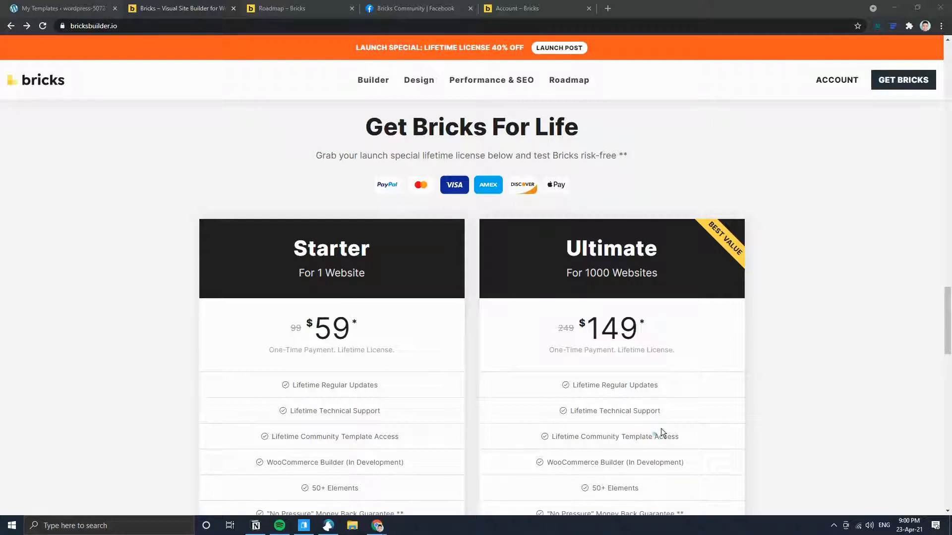
# - Review the planned, next and in-progress items on the Bricks public roadmap
pyautogui.click(296, 12)
pyautogui.scroll(-2, 784, 377)
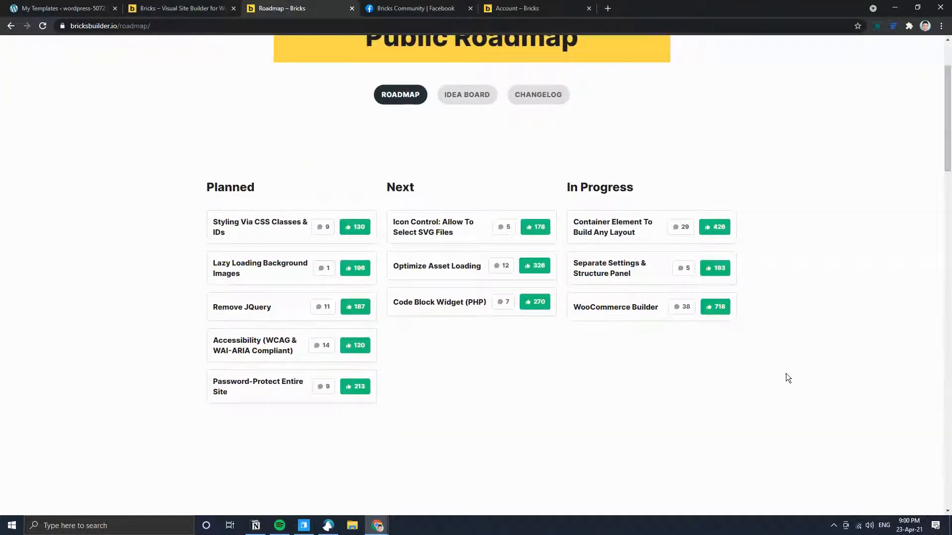
pyautogui.scroll(1, 787, 374)
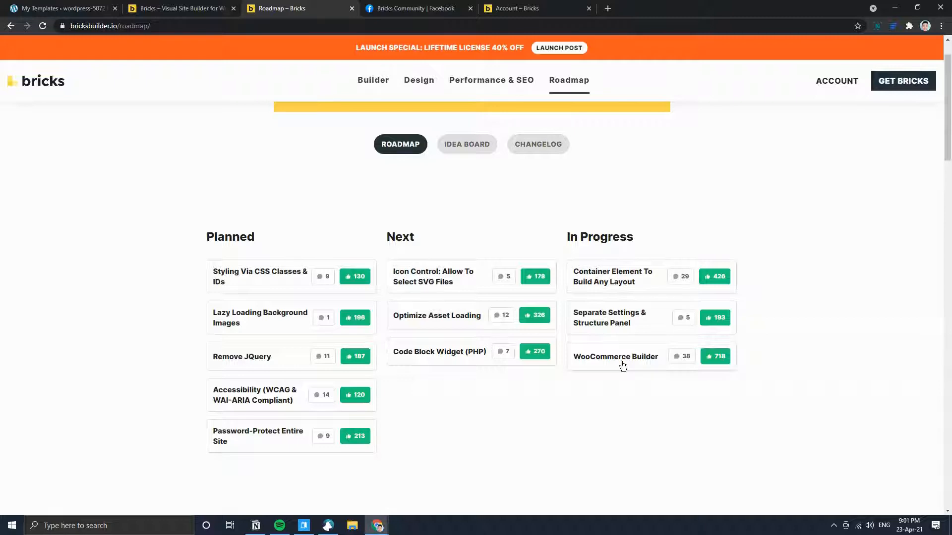
# - Open the Bricks changelog and read the release notes back to the initial release, plus the update instructions
pyautogui.click(537, 150)
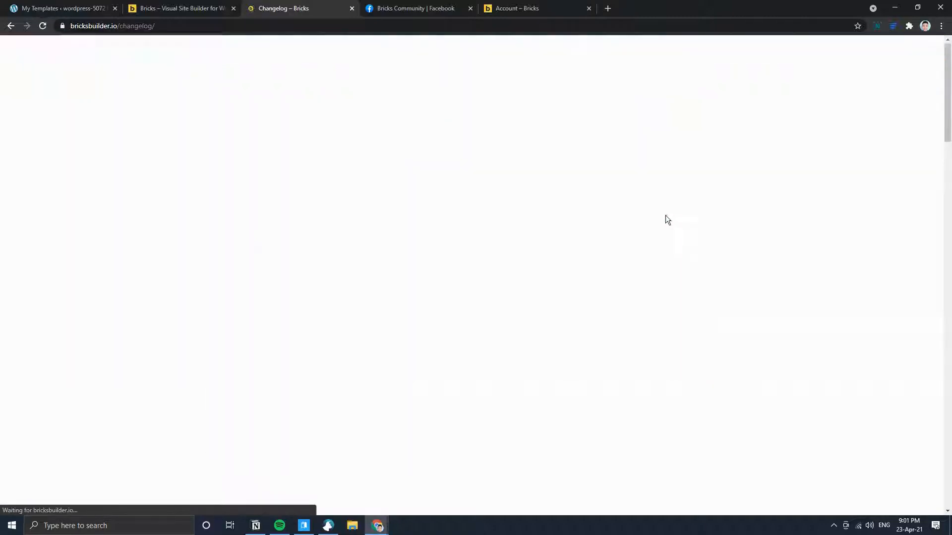
pyautogui.click(944, 145)
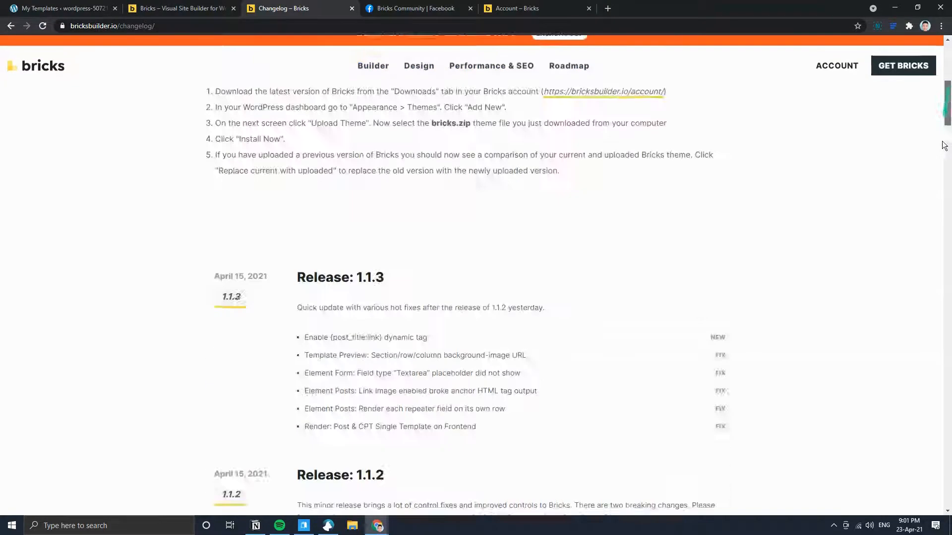
pyautogui.moveTo(944, 144); pyautogui.dragTo(937, 335)
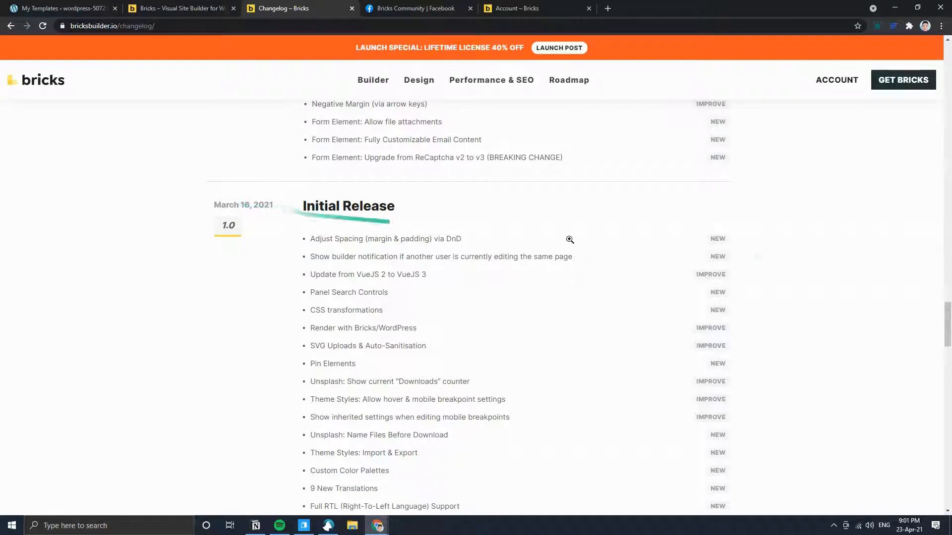
pyautogui.scroll(12, 818, 293)
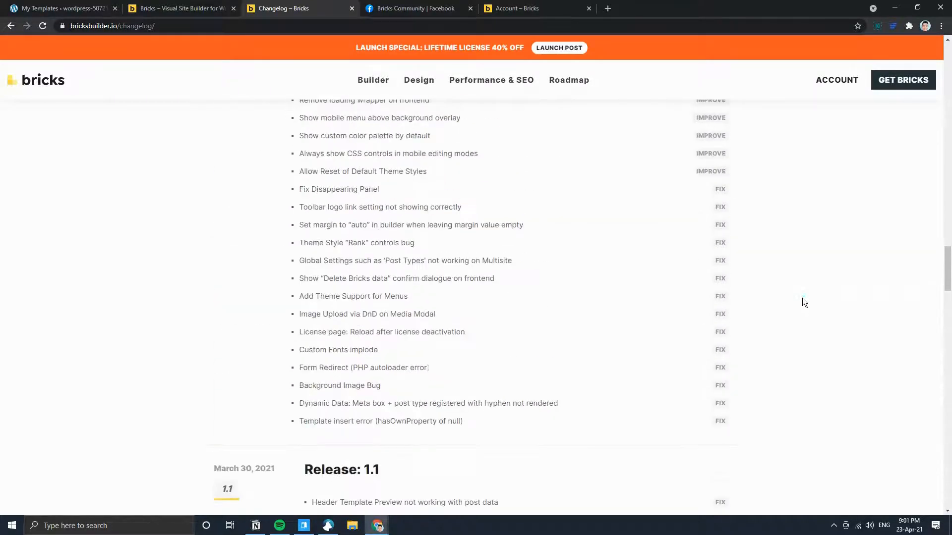
pyautogui.scroll(20, 802, 298)
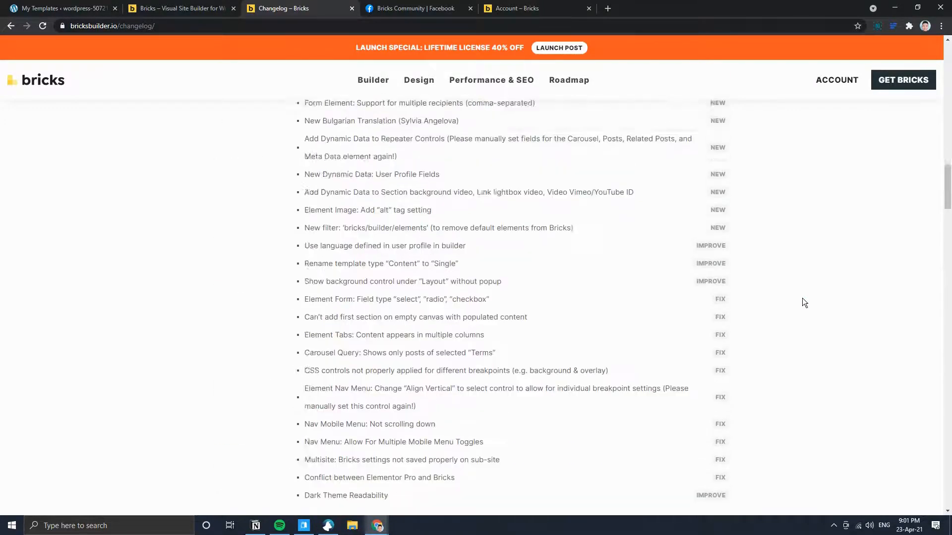
pyautogui.scroll(15, 802, 298)
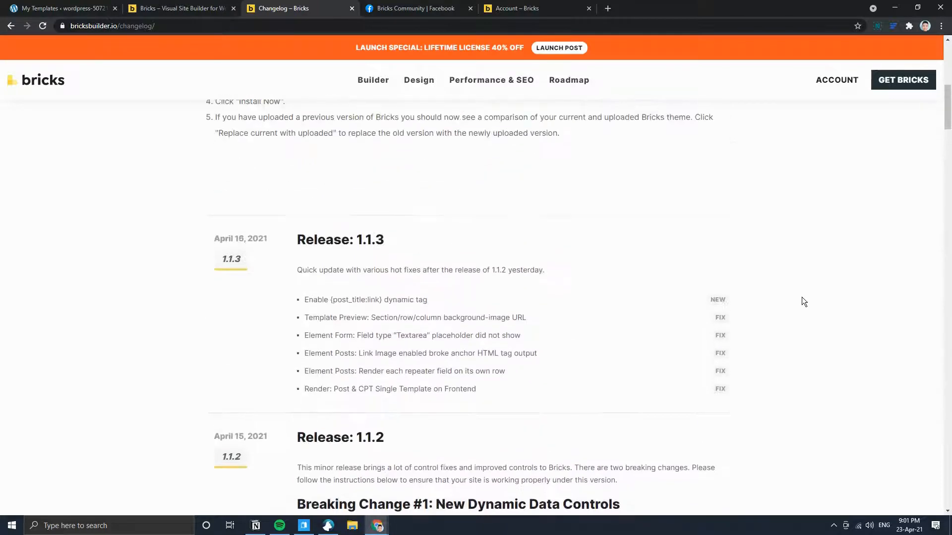
pyautogui.scroll(6, 802, 298)
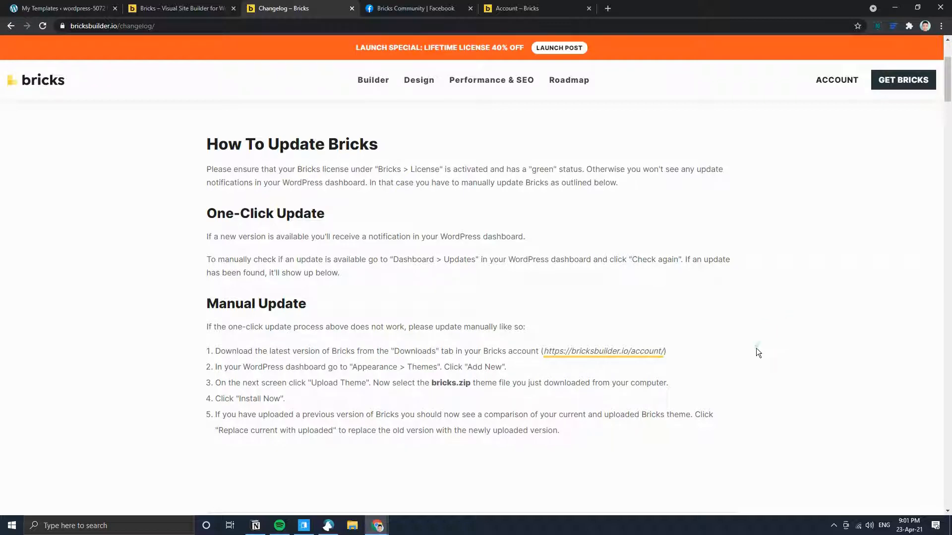
pyautogui.scroll(1, 544, 300)
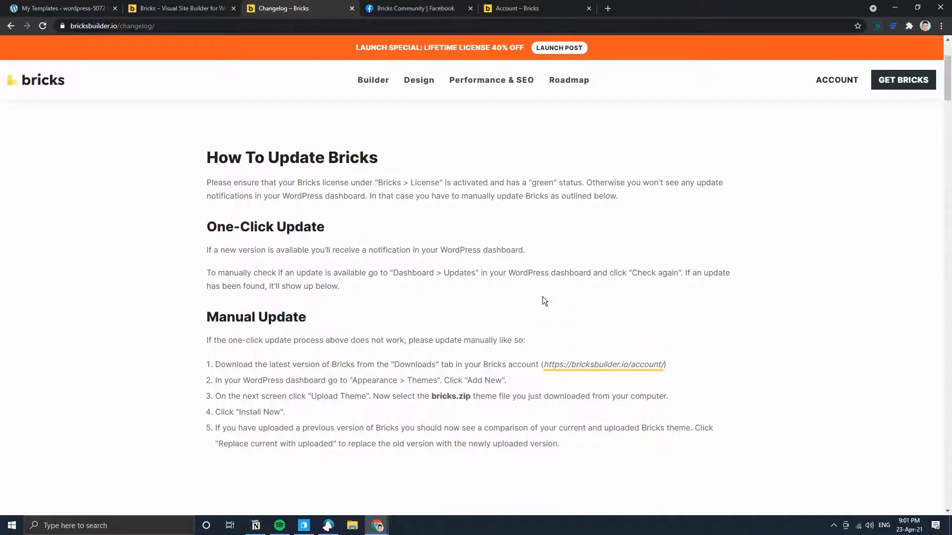
pyautogui.scroll(3, 542, 297)
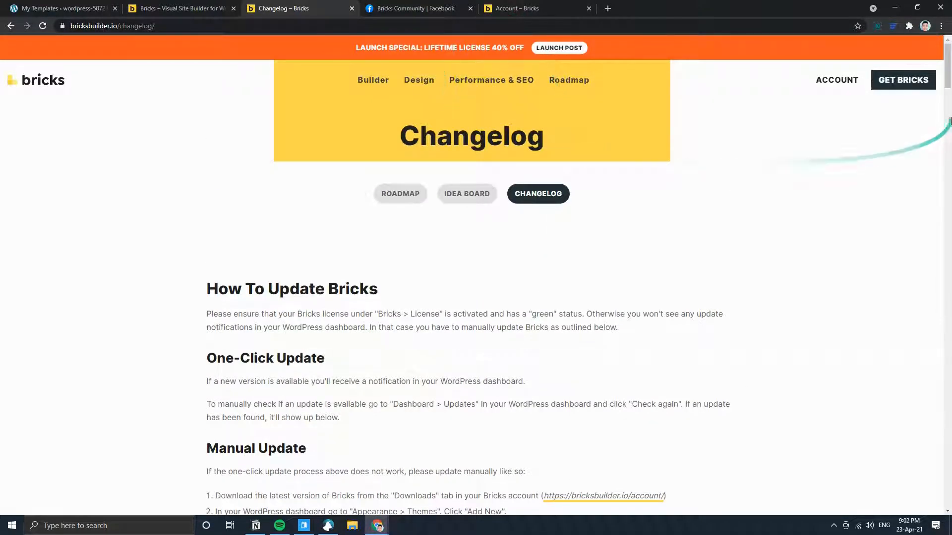
# - View the Bricks Community Facebook group and locate its link in the footer of the Bricks homepage
pyautogui.click(402, 10)
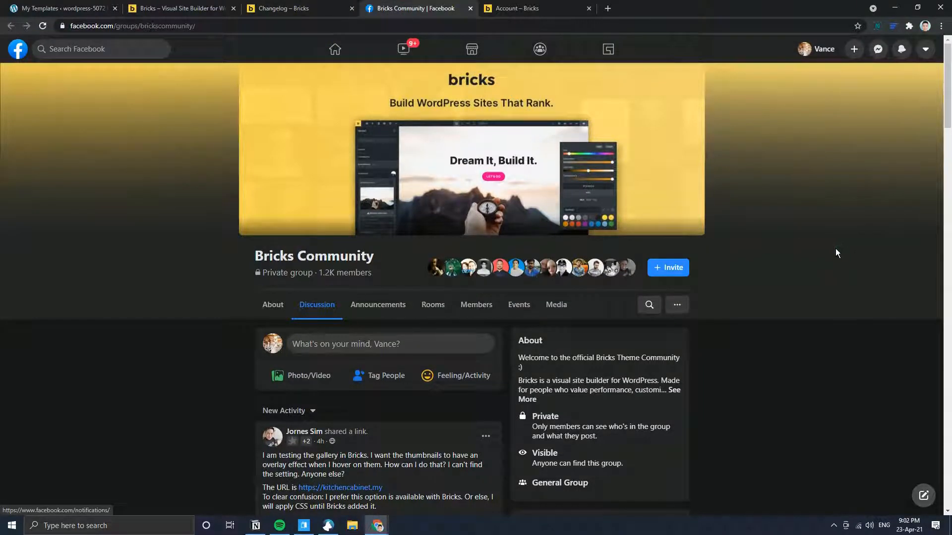
pyautogui.click(199, 8)
pyautogui.moveTo(948, 317); pyautogui.dragTo(948, 493)
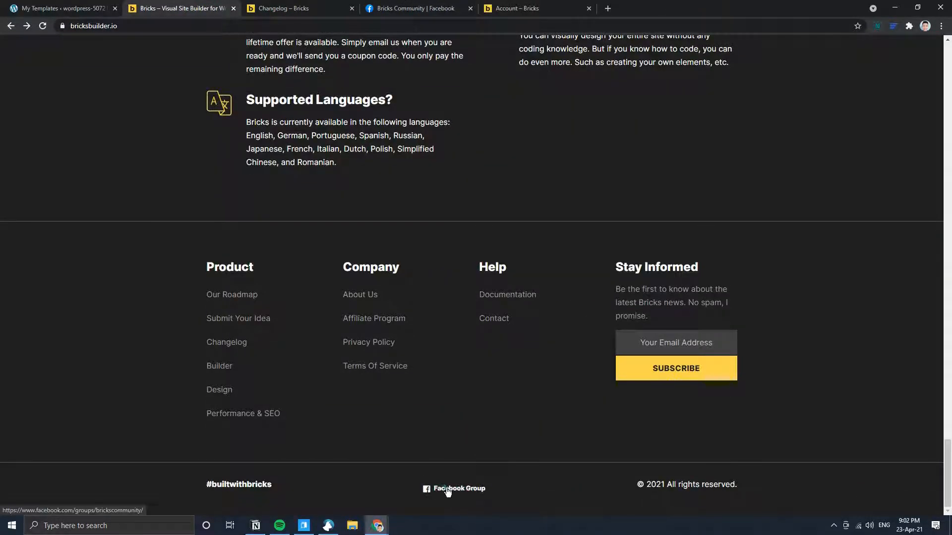
pyautogui.click(415, 8)
pyautogui.scroll(-2, 337, 183)
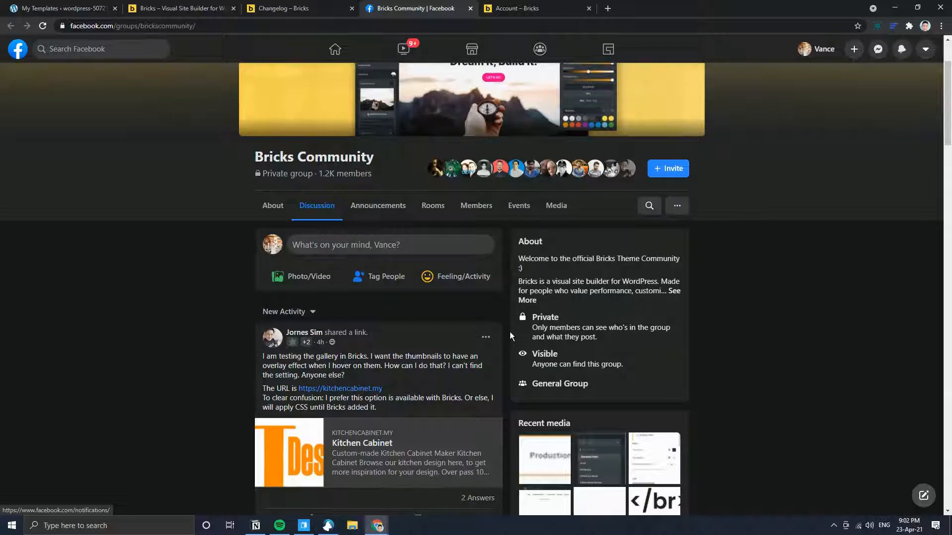
pyautogui.scroll(2, 510, 331)
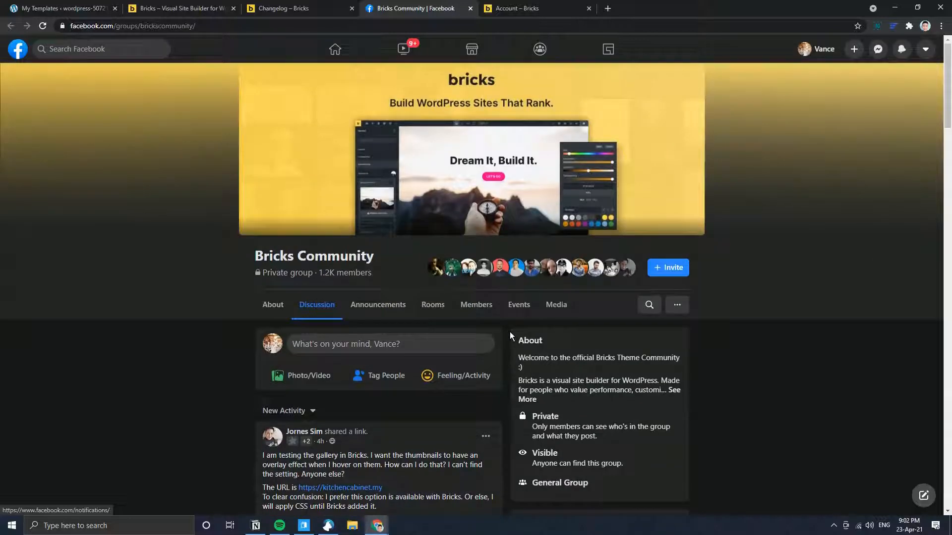
# - Check the theme downloads in the Bricks account and the themes installed on the WordPress site
pyautogui.click(514, 14)
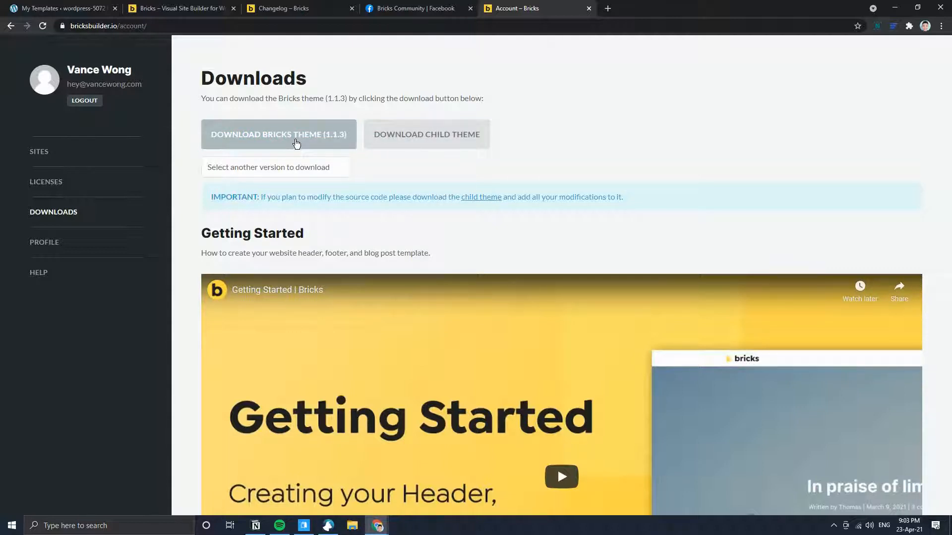
pyautogui.click(69, 10)
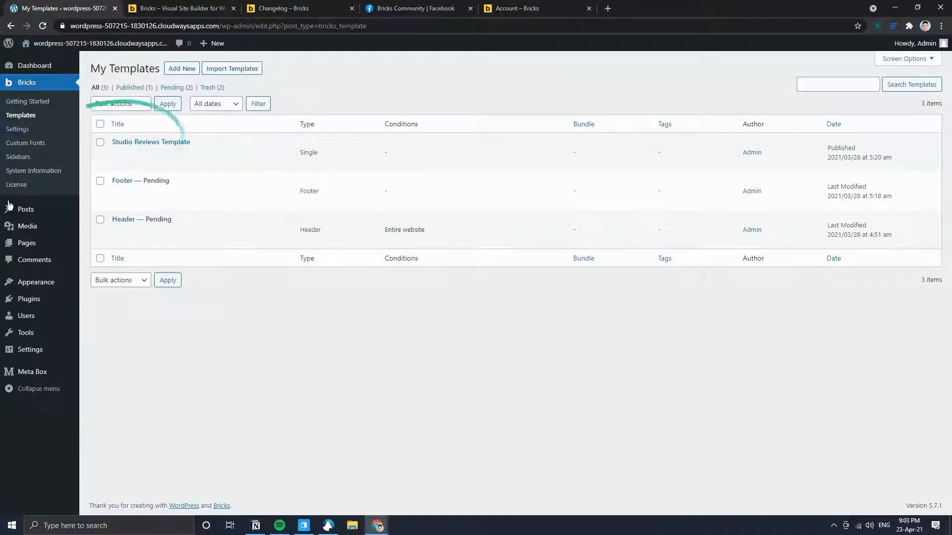
pyautogui.moveTo(45, 280)
pyautogui.click(115, 283)
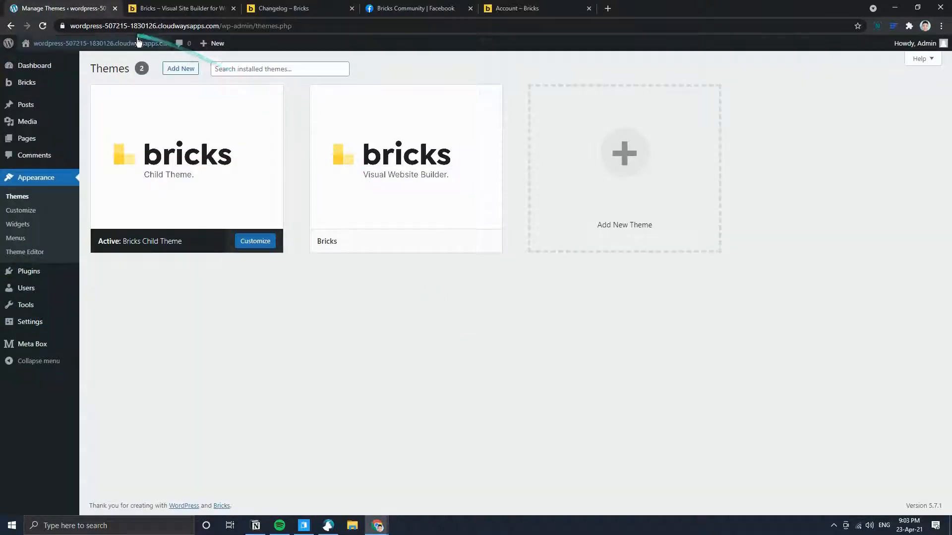
pyautogui.moveTo(376, 238)
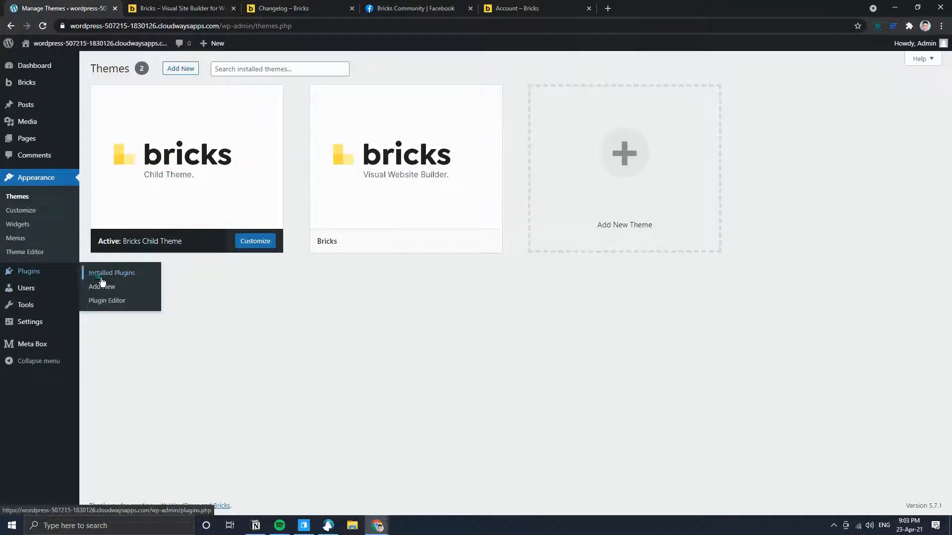
# - Review the site's installed plugins and open the list of Bricks templates
pyautogui.click(126, 301)
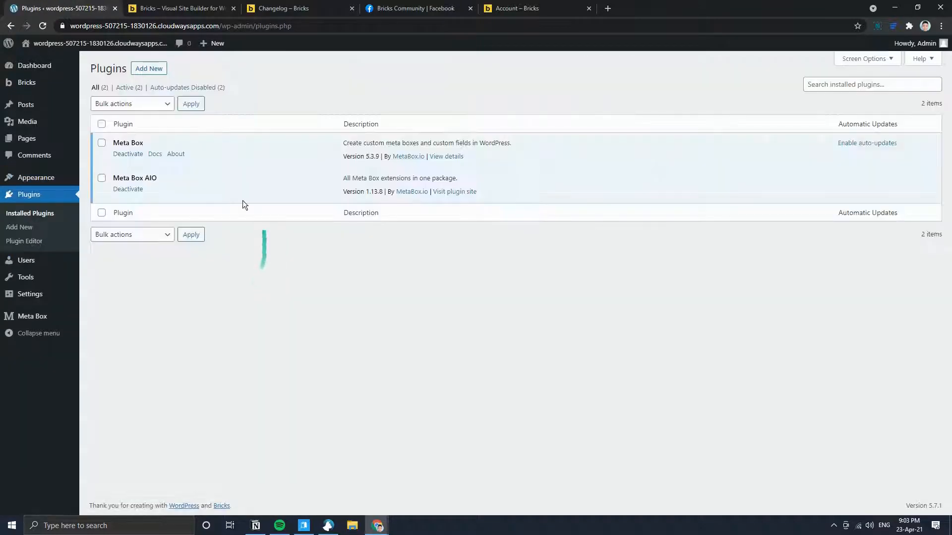
pyautogui.click(130, 154)
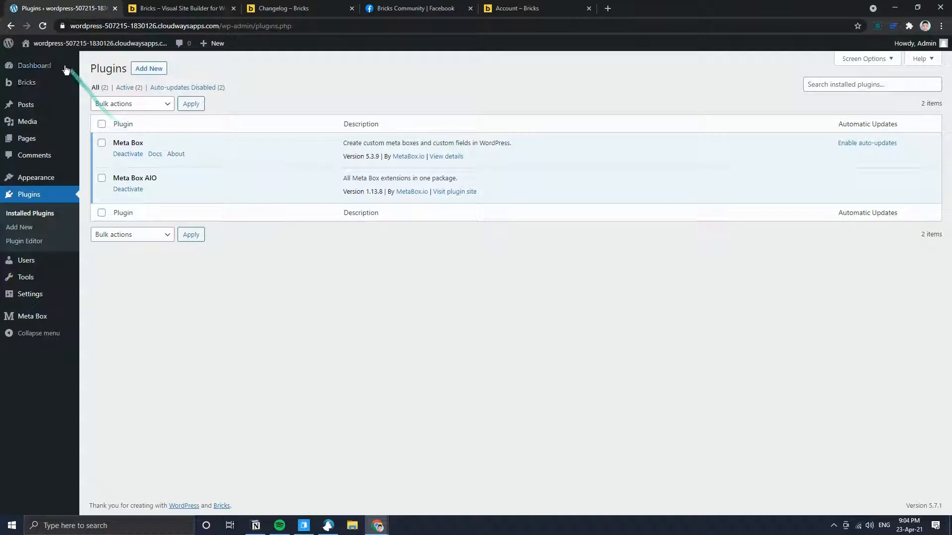
pyautogui.moveTo(60, 82)
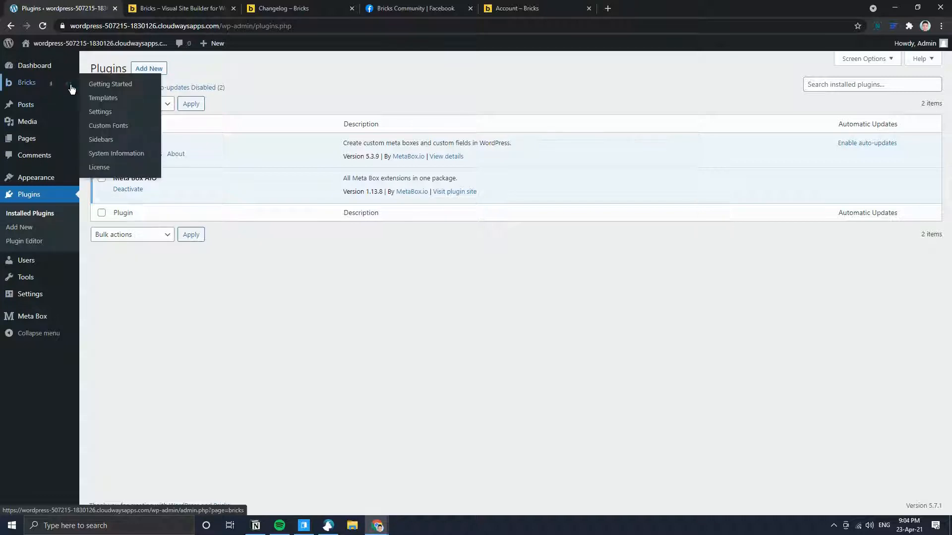
pyautogui.click(99, 98)
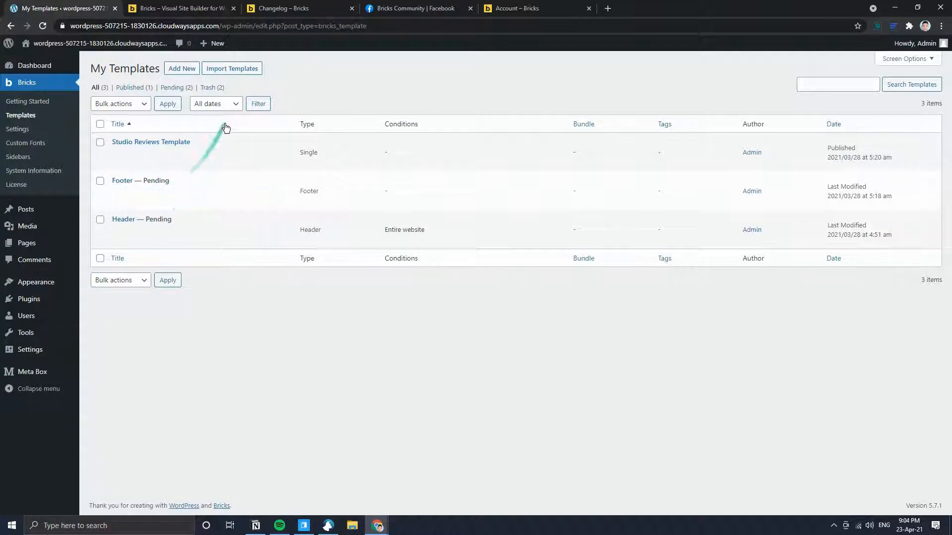
# - Look over the Bricks homepage from its footer back up to the hero section
pyautogui.click(189, 10)
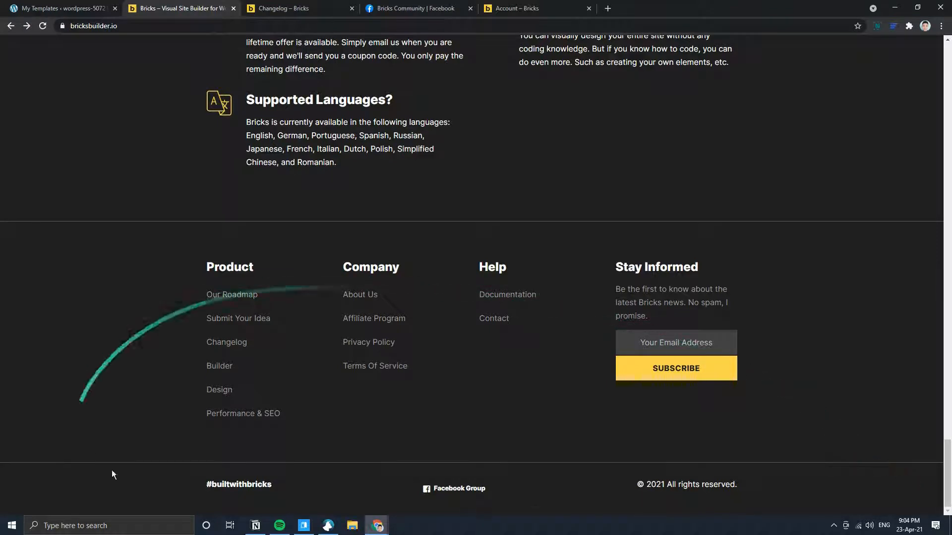
pyautogui.scroll(1, 617, 385)
pyautogui.scroll(6, 616, 383)
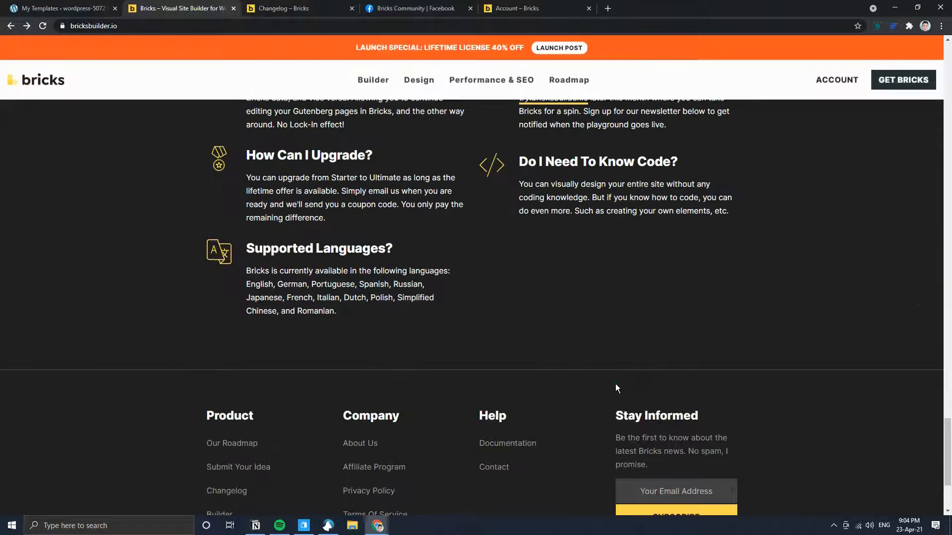
pyautogui.scroll(-6, 547, 374)
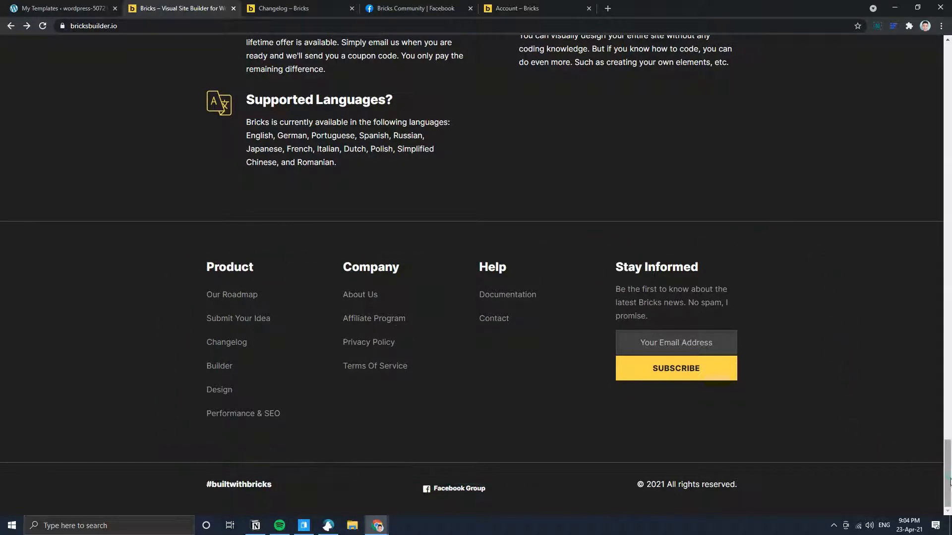
pyautogui.moveTo(948, 461); pyautogui.dragTo(947, 64)
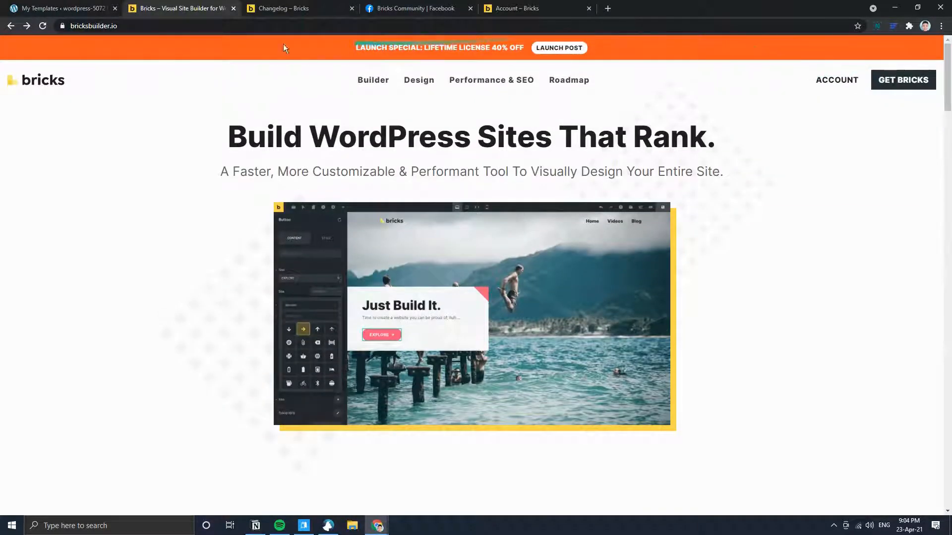
pyautogui.moveTo(948, 74)
pyautogui.mouseDown()
pyautogui.moveTo(948, 92)
pyautogui.moveTo(947, 71)
pyautogui.mouseUp()
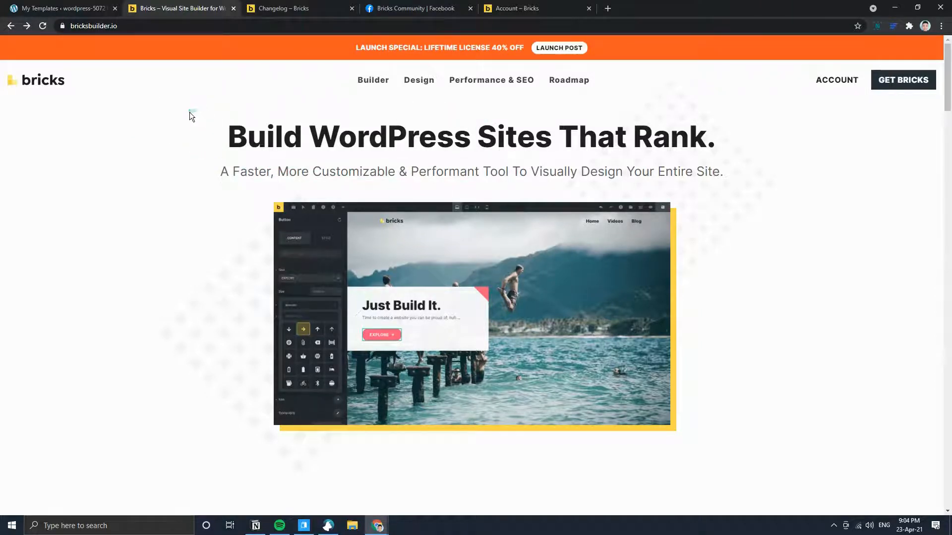
# - Create and publish a new Bricks template titled "Main Header" with the template type Header
pyautogui.click(64, 8)
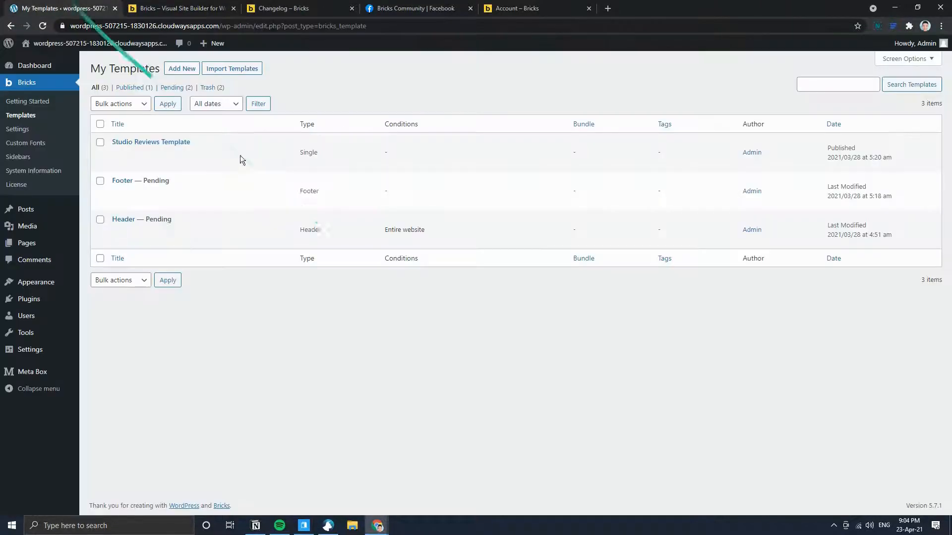
pyautogui.click(176, 69)
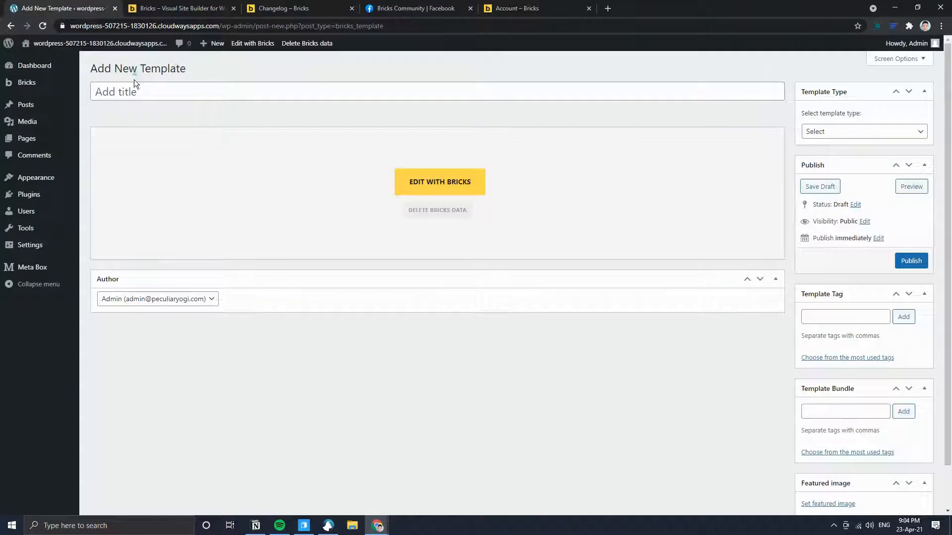
pyautogui.click(143, 93)
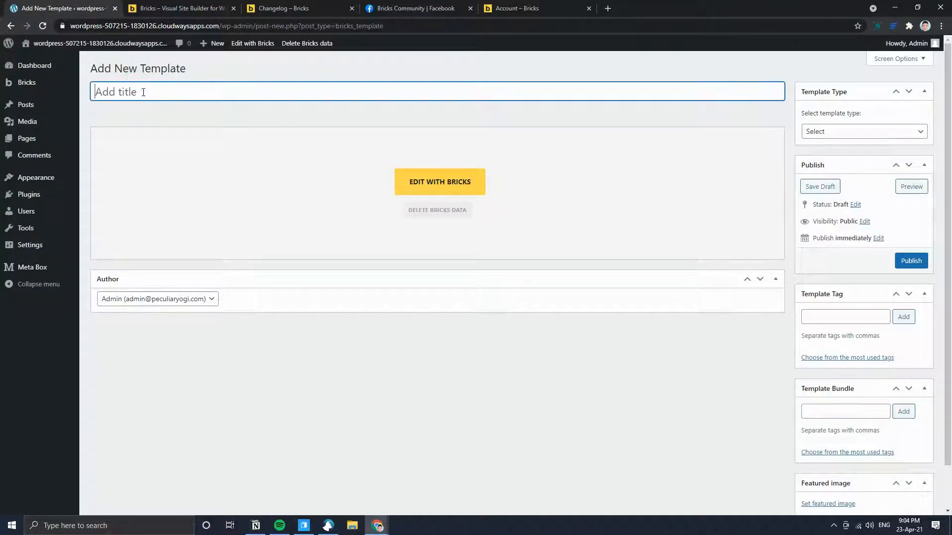
pyautogui.write('Main Header')
pyautogui.click(813, 132)
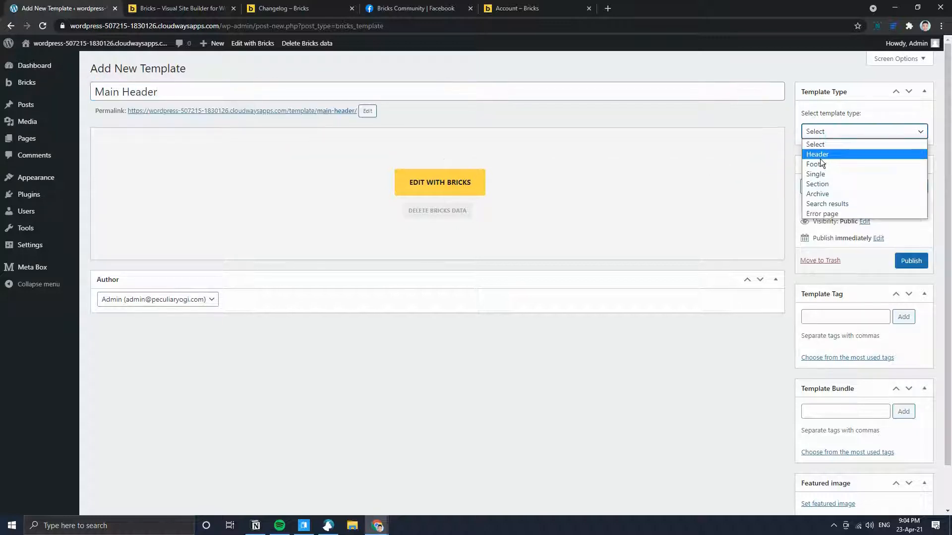
pyautogui.click(817, 154)
pyautogui.click(912, 261)
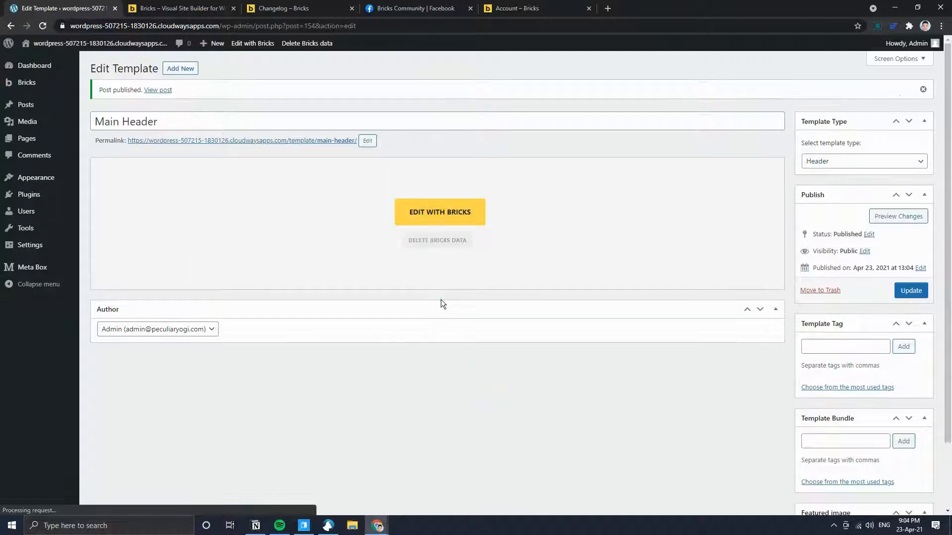
# - Open the Main Header template in the Bricks builder and bring up its theme styles
pyautogui.click(432, 221)
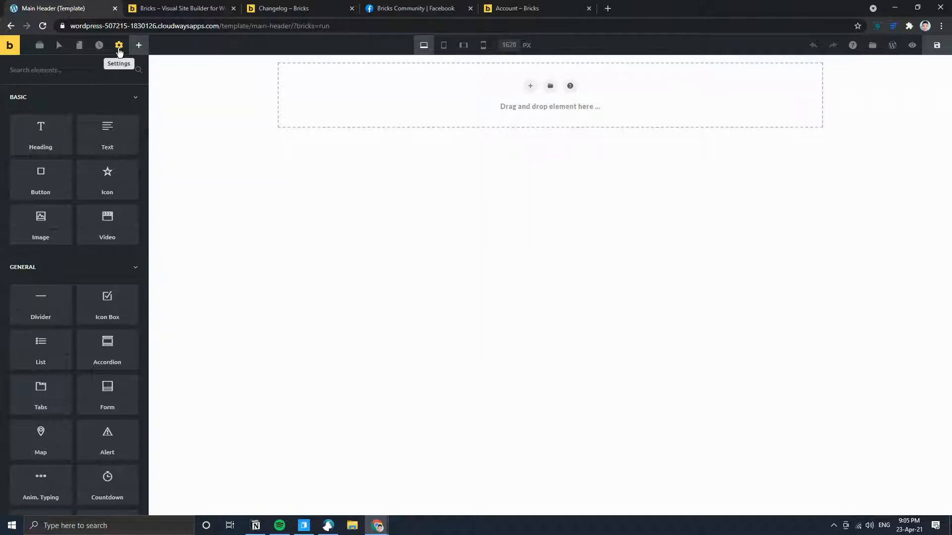
pyautogui.click(119, 47)
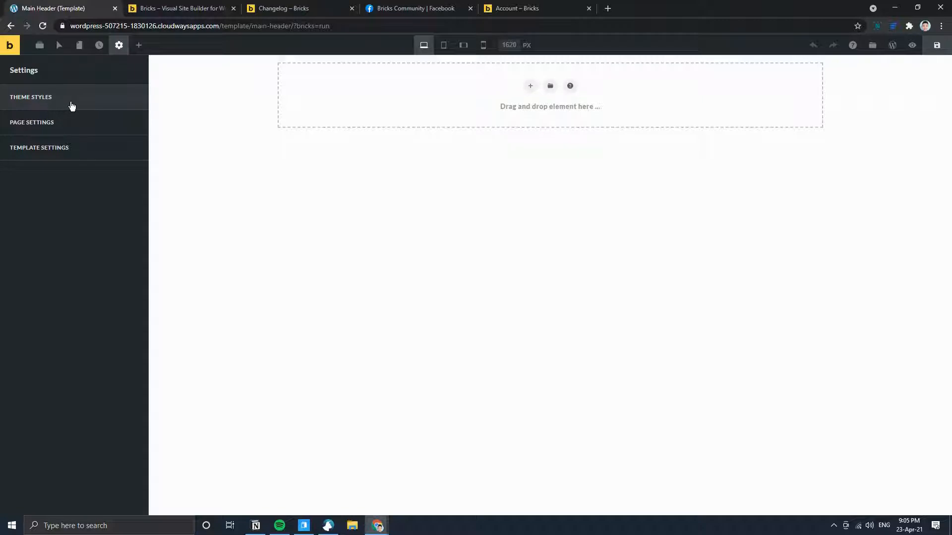
pyautogui.click(58, 102)
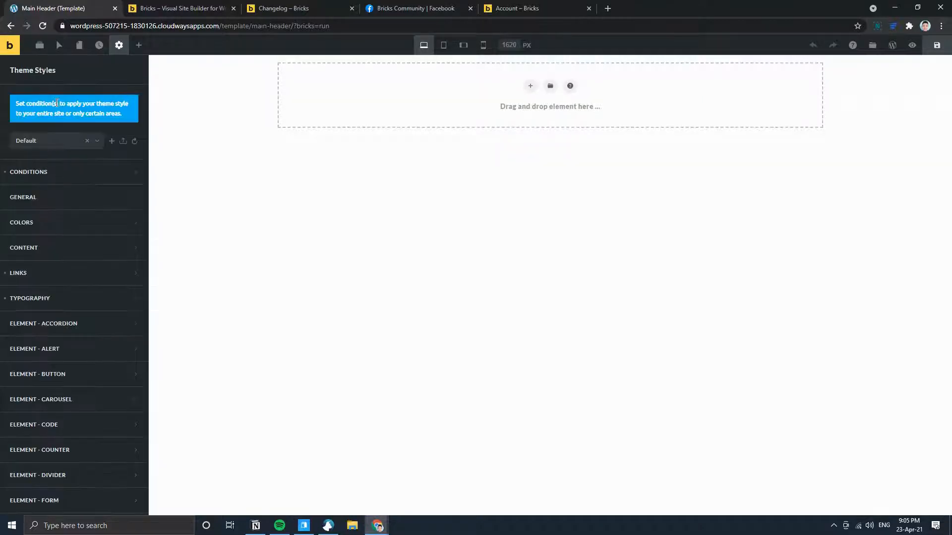
# - Review the custom and built-in theme styles available for selection without changing the Default style
pyautogui.click(44, 144)
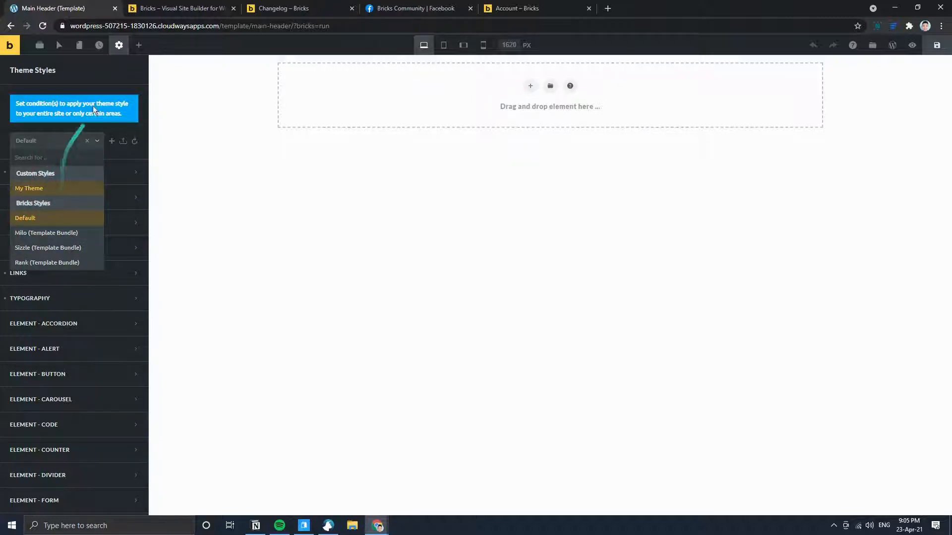
pyautogui.click(93, 90)
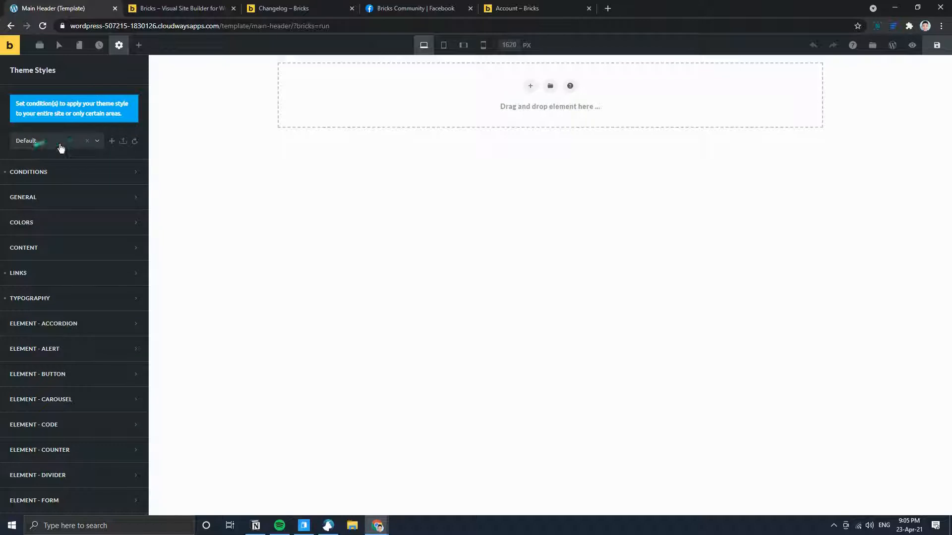
pyautogui.click(36, 144)
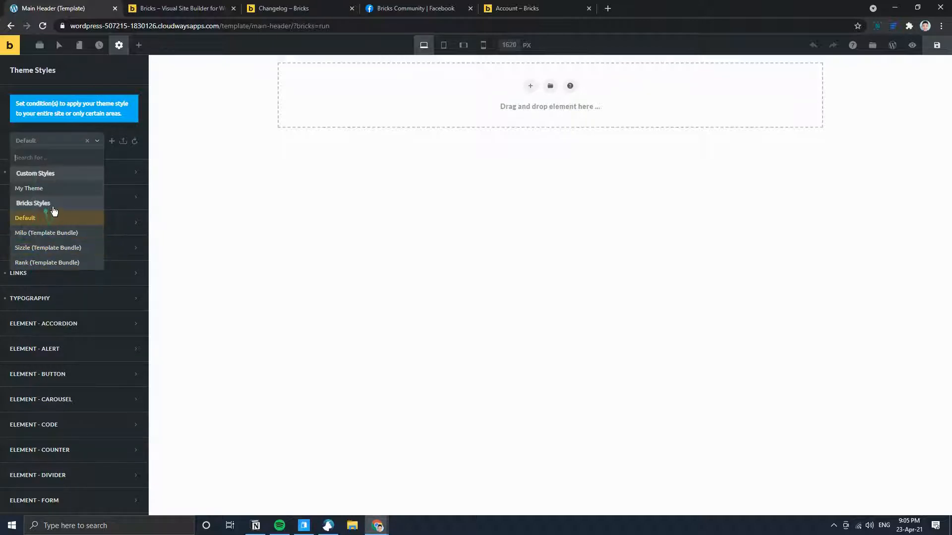
pyautogui.click(96, 135)
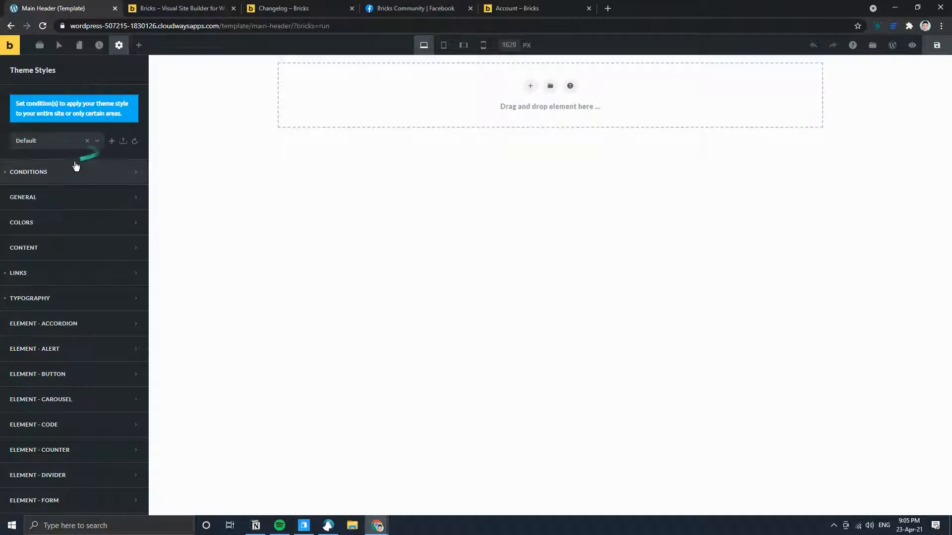
# - Examine the Conditions and Links settings of the Default theme style
pyautogui.click(62, 176)
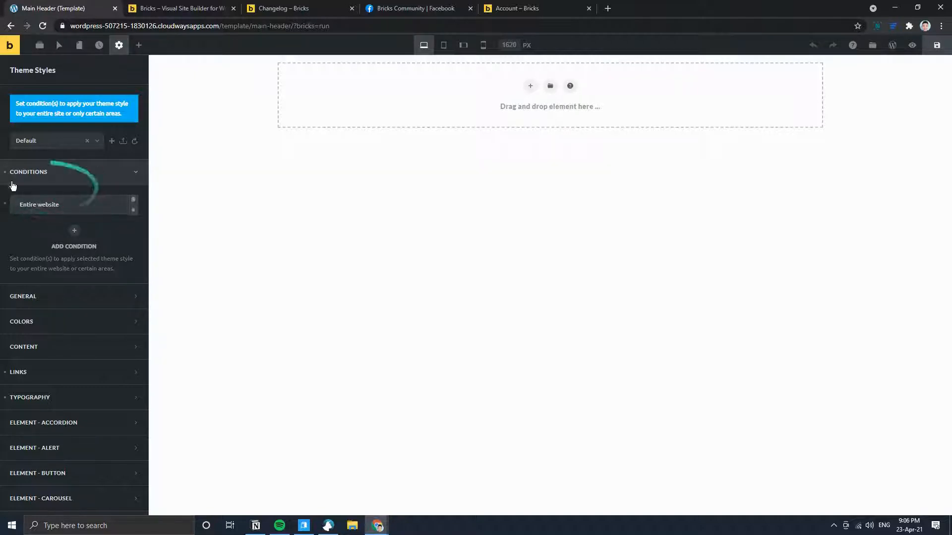
pyautogui.click(62, 174)
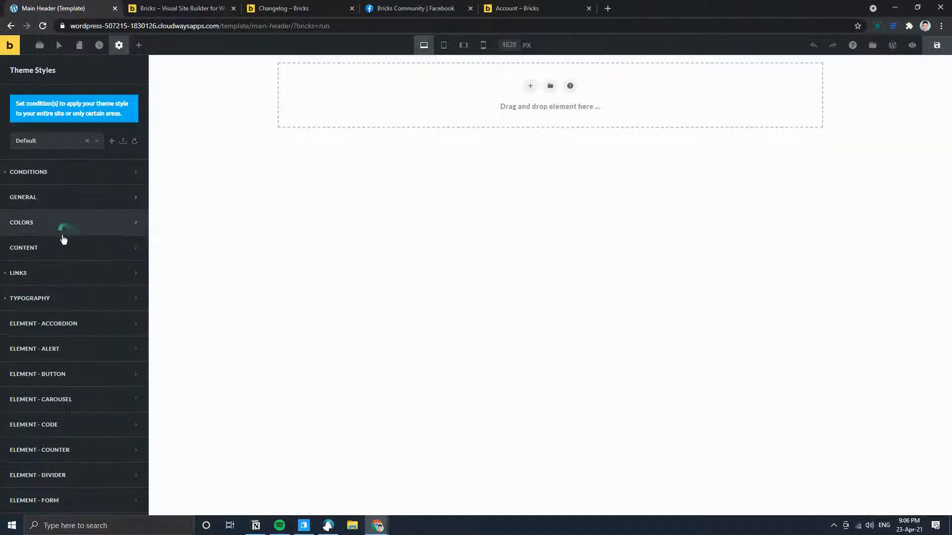
pyautogui.click(57, 280)
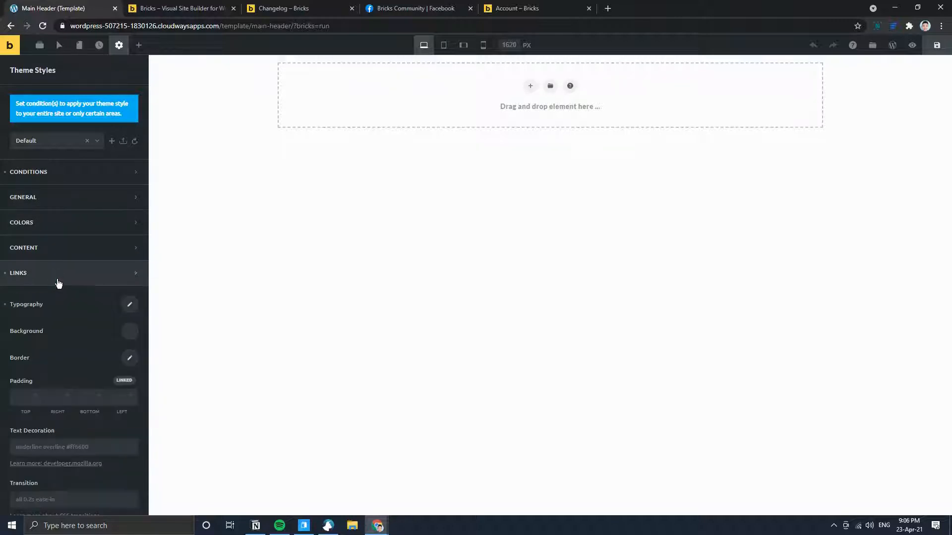
pyautogui.click(86, 284)
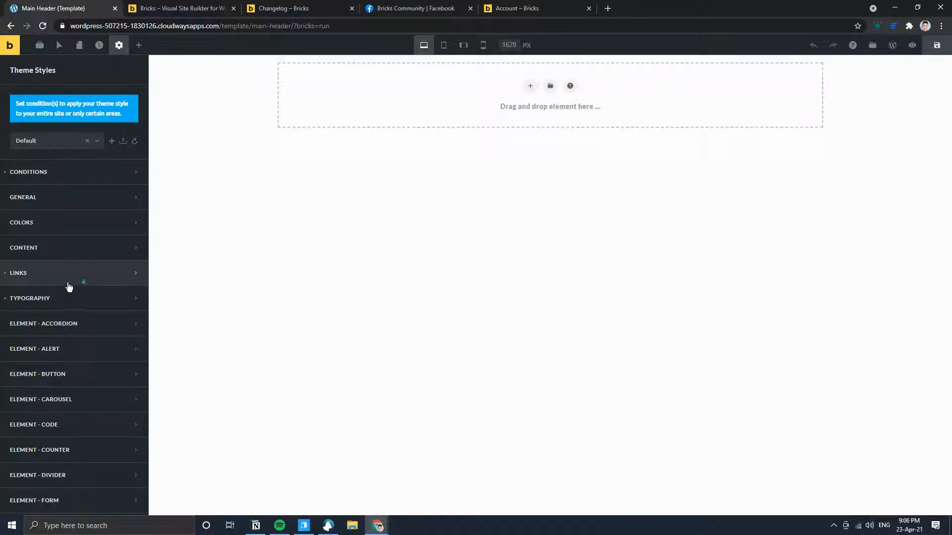
# - Open the typography settings for All Headings in the Default theme style
pyautogui.click(42, 303)
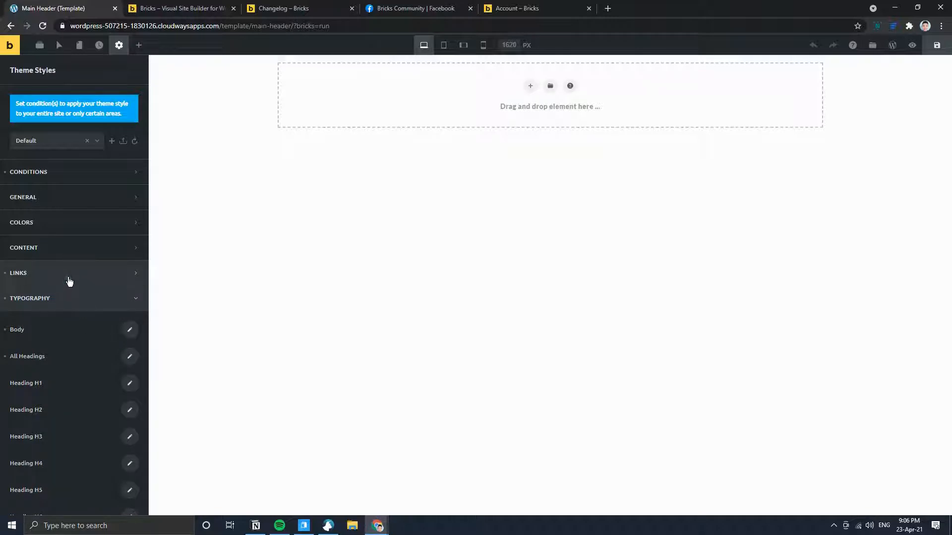
pyautogui.scroll(-2, 67, 328)
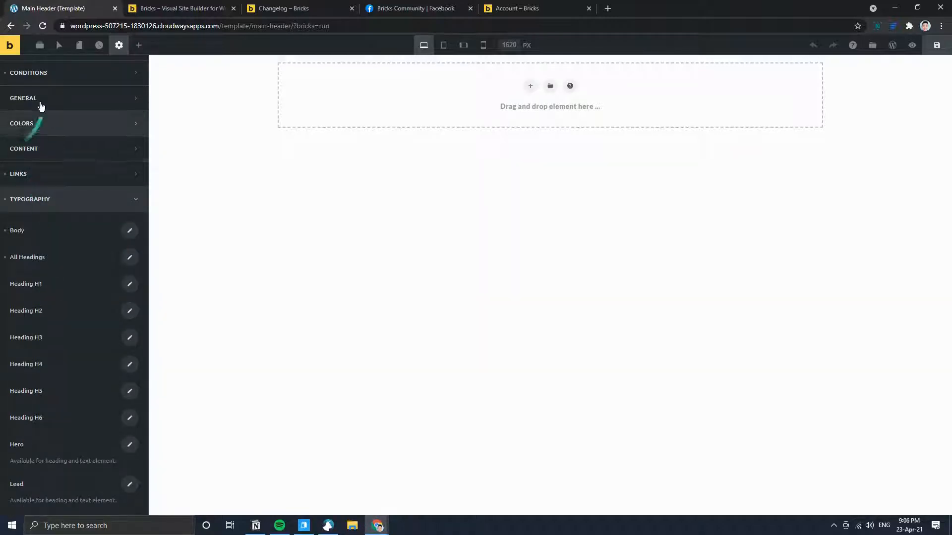
pyautogui.click(130, 259)
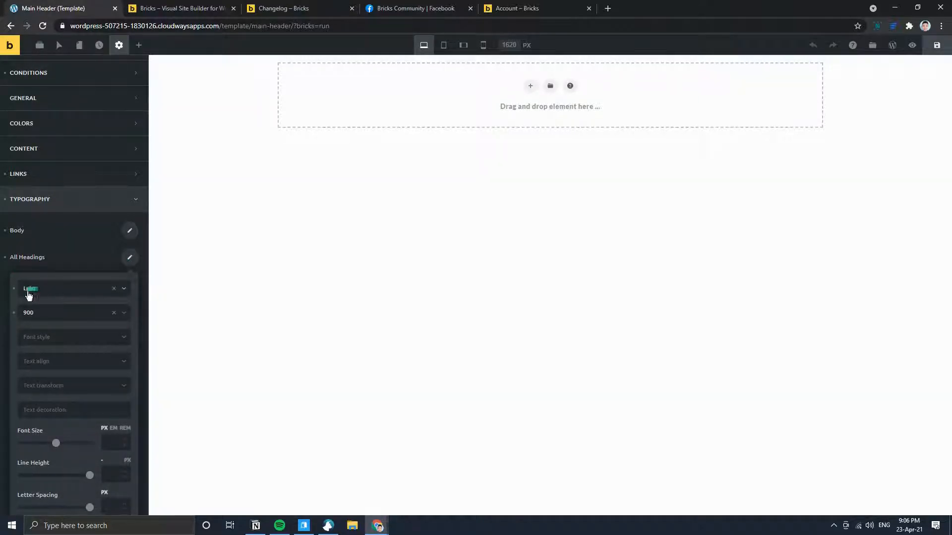
# - Compare the hero heading on the Bricks homepage with the font and weight settings for All Headings
pyautogui.click(206, 8)
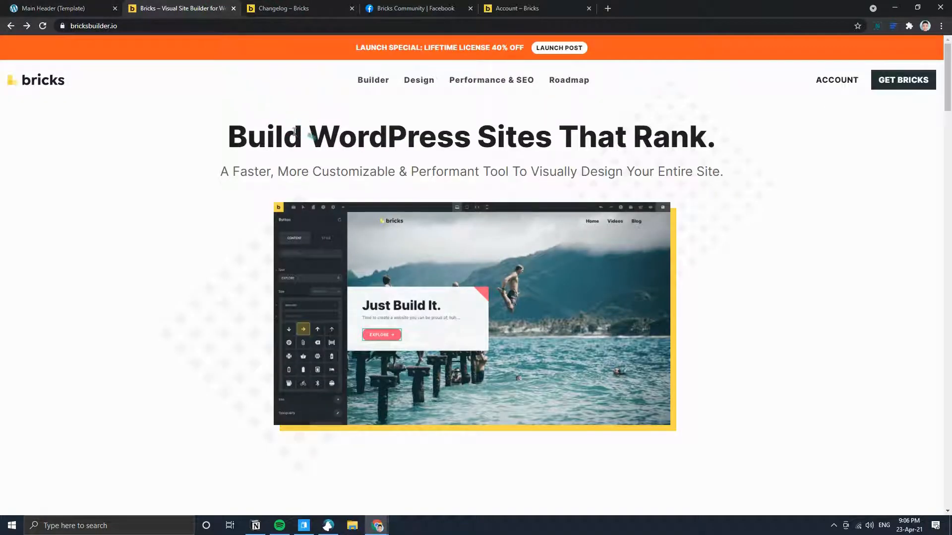
pyautogui.moveTo(238, 138); pyautogui.dragTo(471, 139)
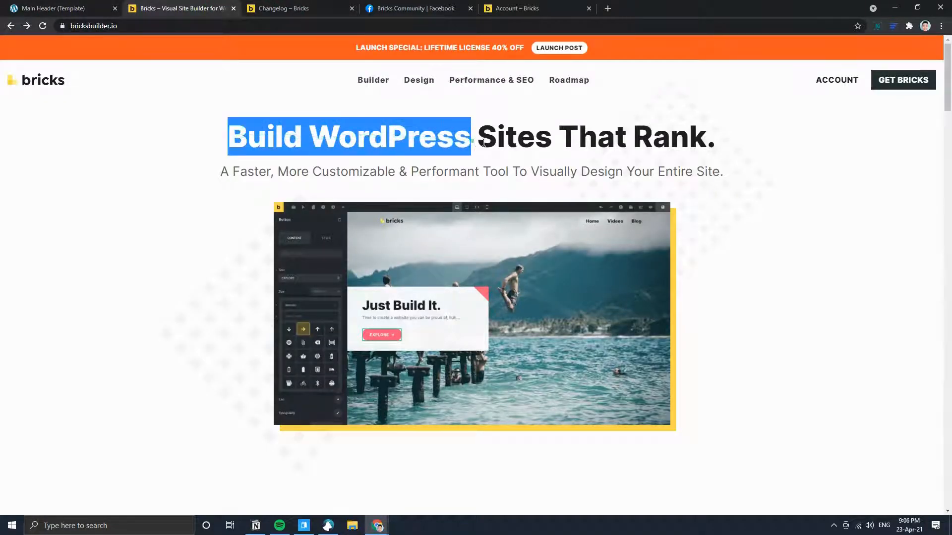
pyautogui.click(468, 139)
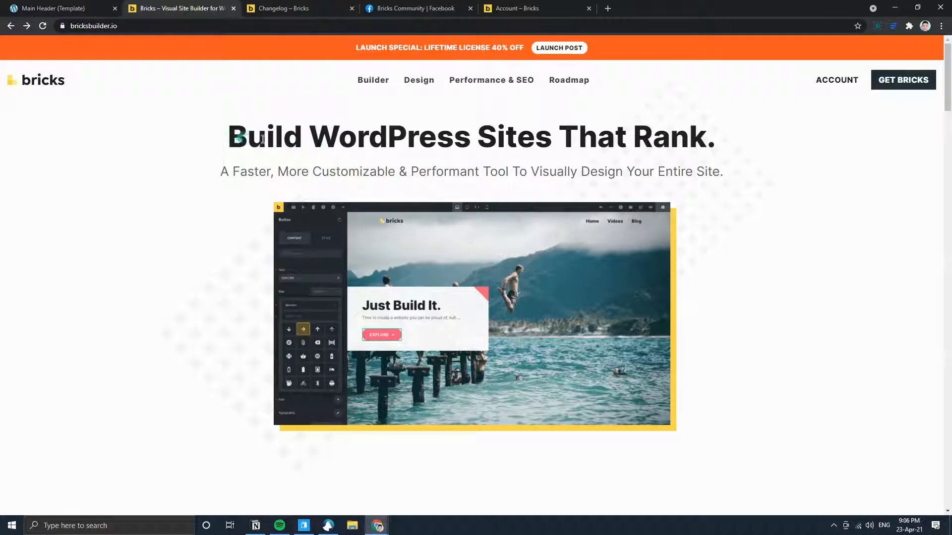
pyautogui.click(65, 10)
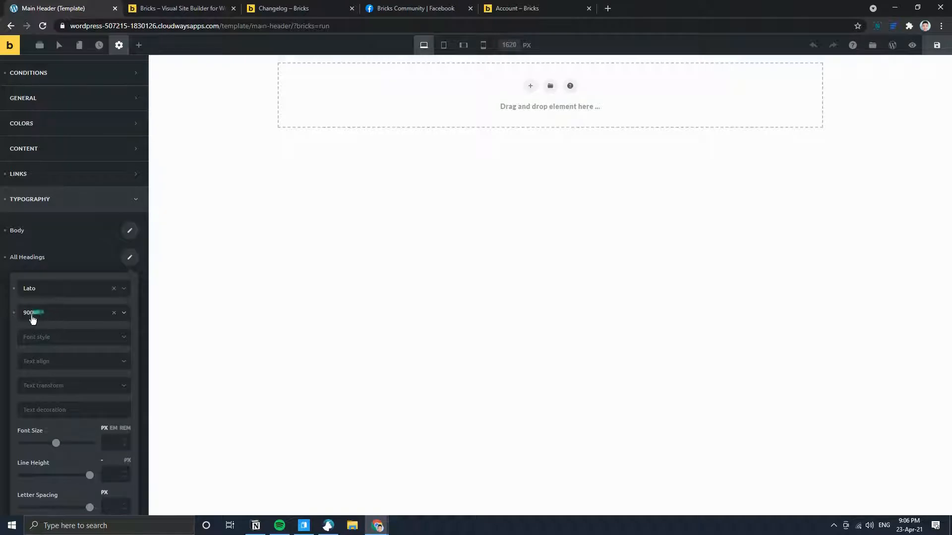
pyautogui.click(127, 257)
# - Look over the section headings further down the Bricks homepage and return to its hero section
pyautogui.click(208, 9)
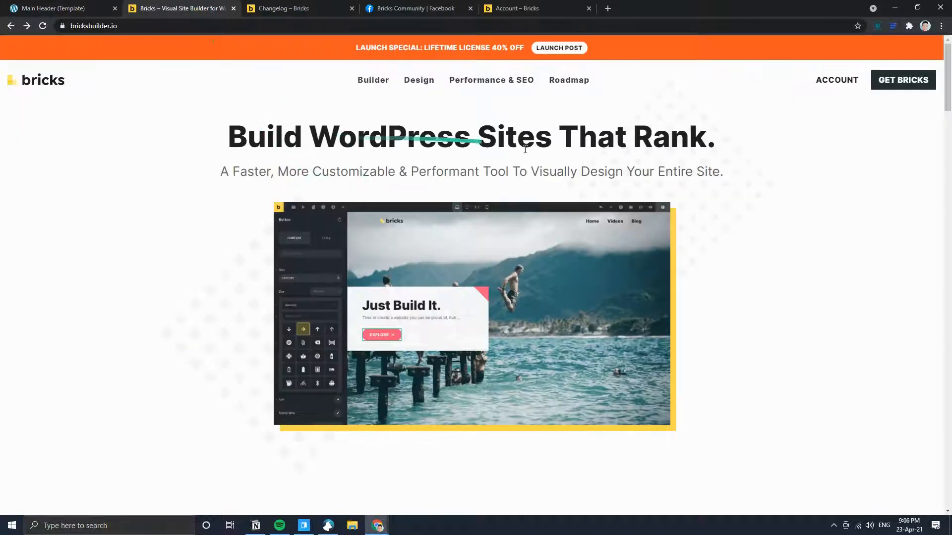
pyautogui.scroll(-6, 471, 223)
pyautogui.moveTo(198, 229)
pyautogui.mouseDown()
pyautogui.moveTo(289, 277)
pyautogui.moveTo(302, 264)
pyautogui.moveTo(210, 231)
pyautogui.mouseUp()
pyautogui.click(317, 270)
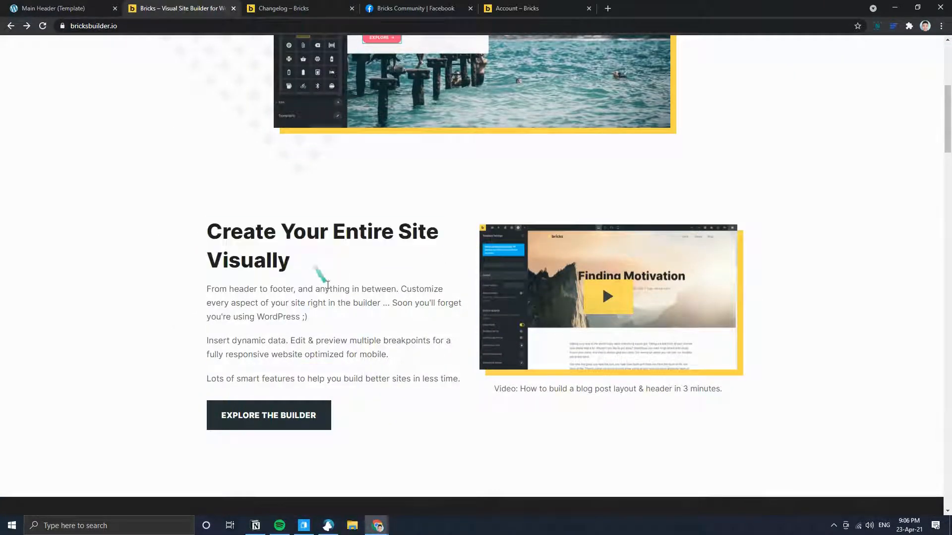
pyautogui.scroll(-7, 325, 293)
pyautogui.scroll(12, 276, 268)
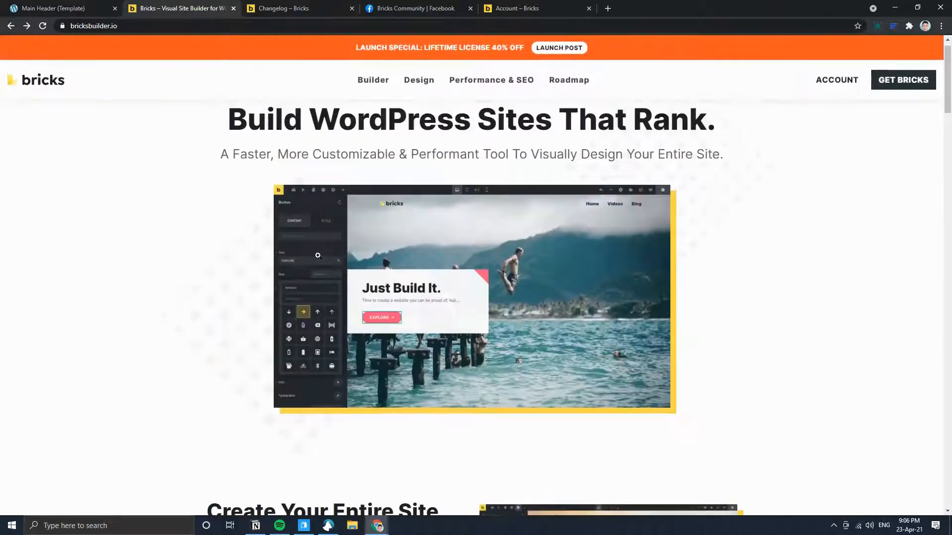
# - Go back to the Main Header template and review the full set of All Headings typography options
pyautogui.click(67, 8)
pyautogui.click(128, 259)
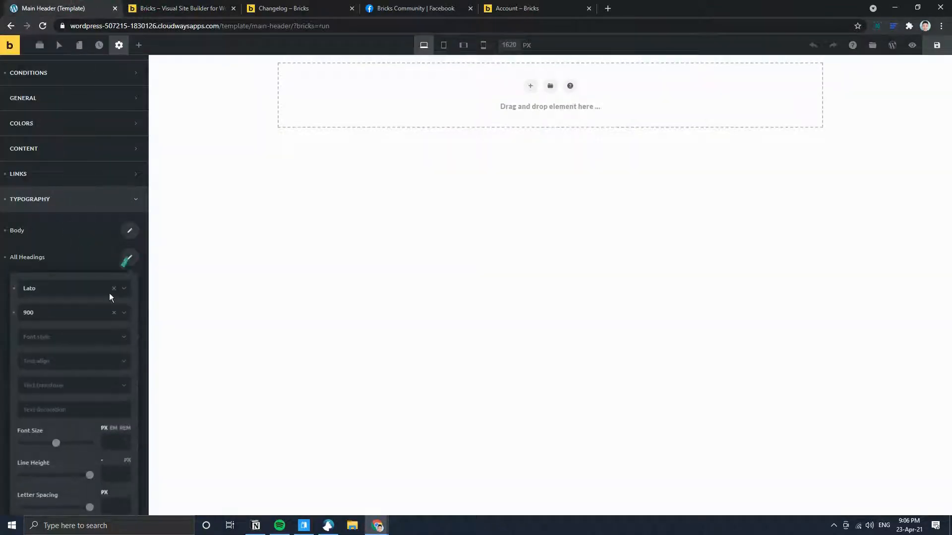
pyautogui.scroll(-2, 84, 422)
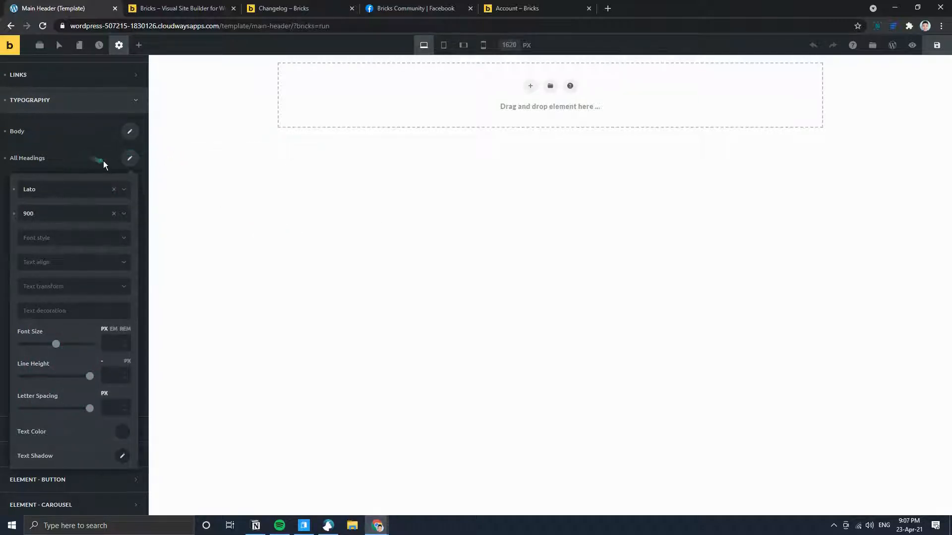
pyautogui.click(130, 158)
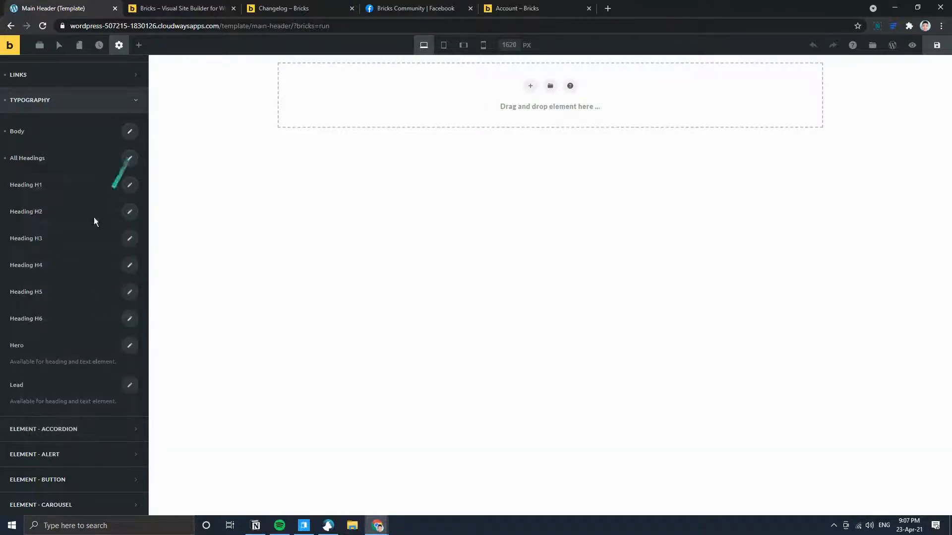
pyautogui.scroll(1, 73, 200)
# - View the theme style's Body typography and inspect the CSS of a body paragraph on the Bricks homepage
pyautogui.click(130, 181)
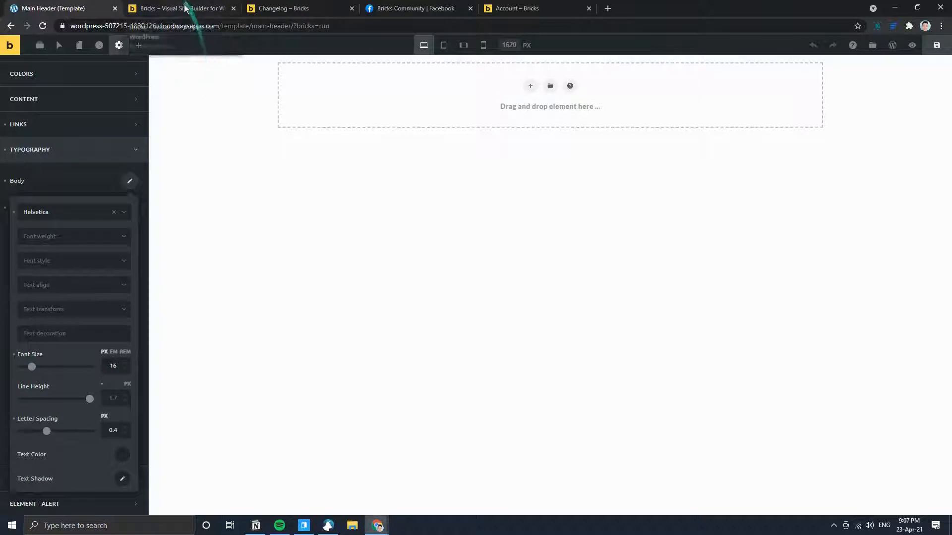
pyautogui.click(151, 9)
pyautogui.scroll(-8, 298, 233)
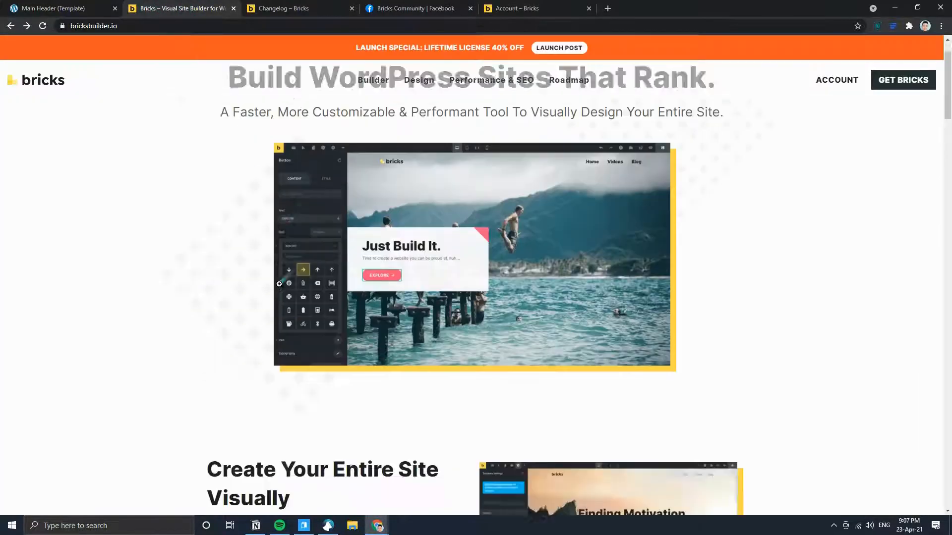
pyautogui.rightClick(243, 171)
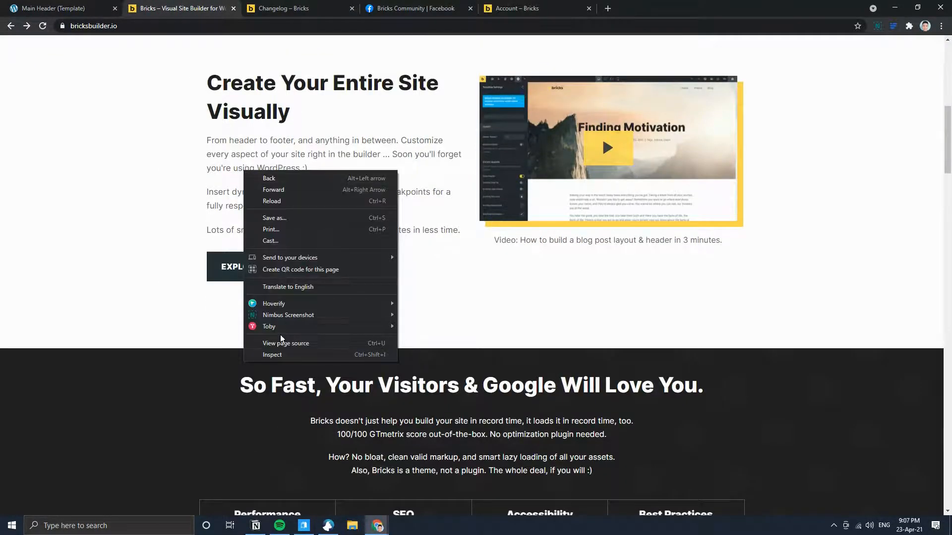
pyautogui.click(273, 352)
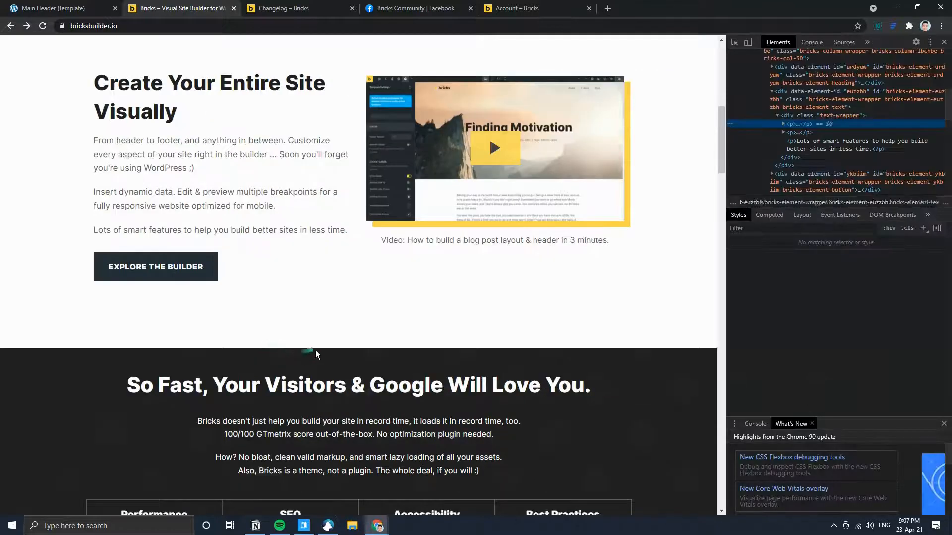
pyautogui.scroll(-8, 802, 369)
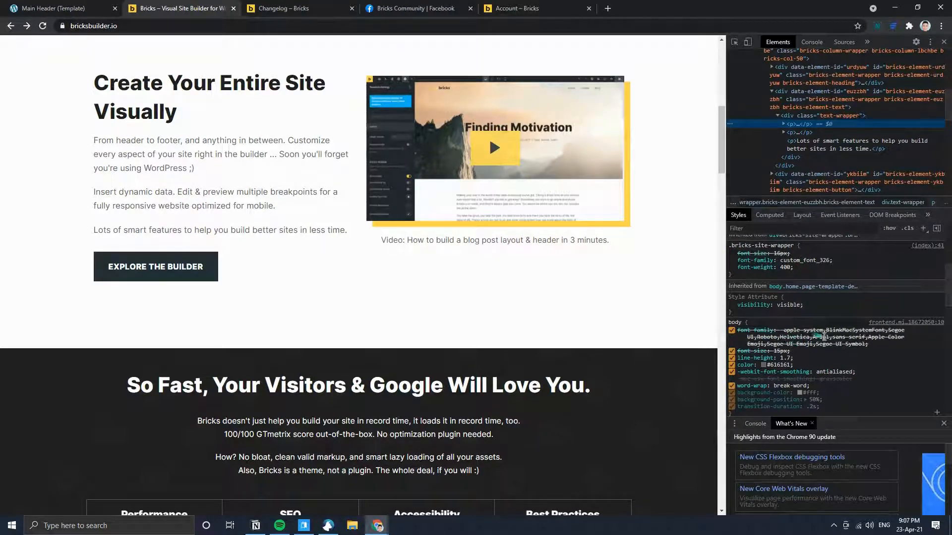
pyautogui.click(944, 42)
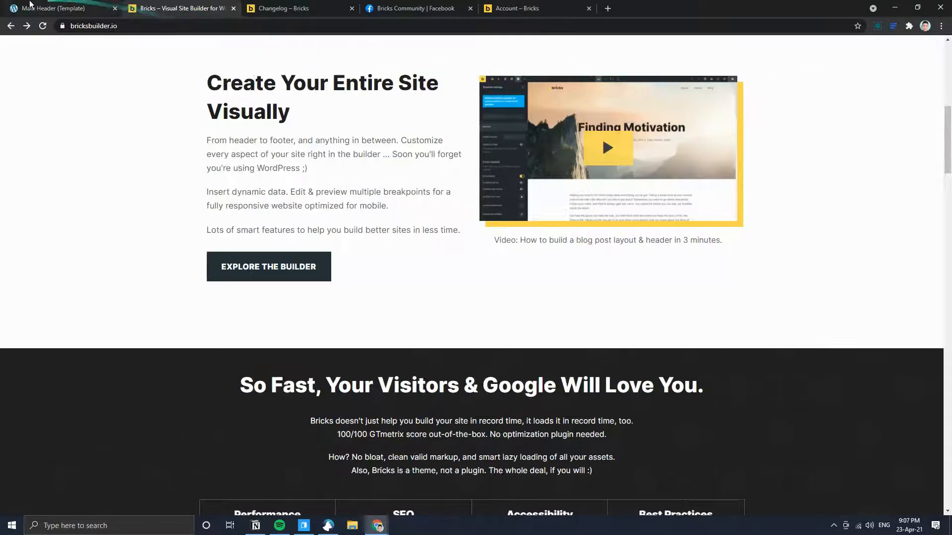
# - Recheck the Body typography settings and inspect the font styles of the "Insert dynamic data" paragraph on the Bricks homepage
pyautogui.click(30, 4)
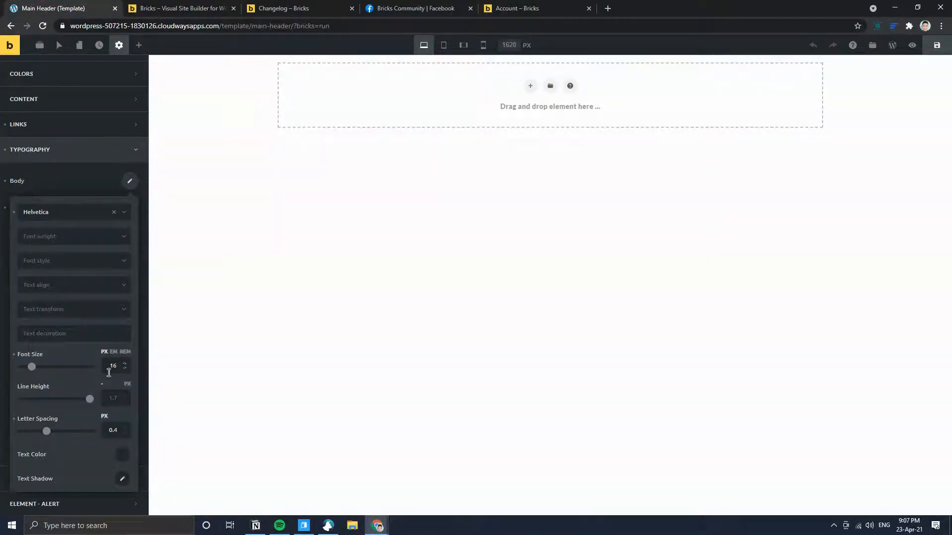
pyautogui.click(127, 187)
pyautogui.click(181, 8)
pyautogui.rightClick(265, 198)
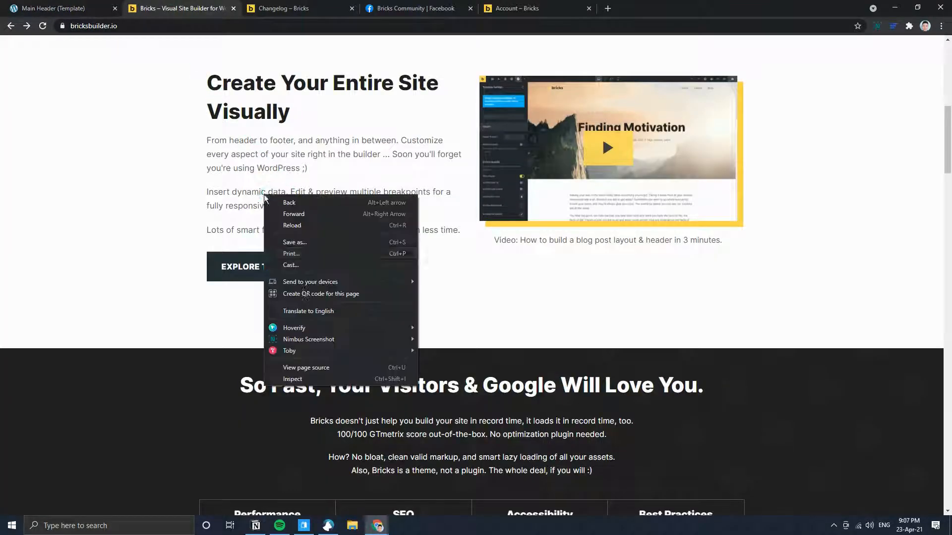
pyautogui.click(304, 379)
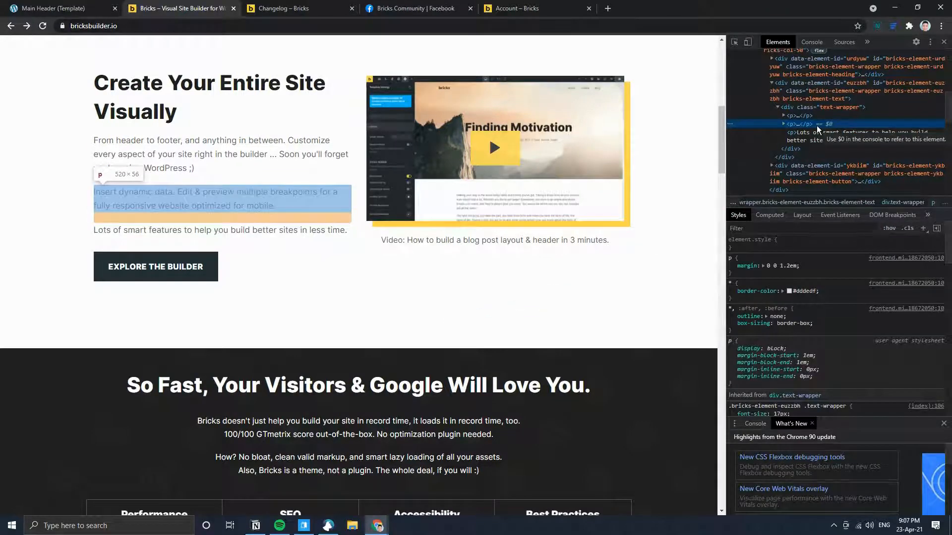
pyautogui.scroll(-4, 825, 380)
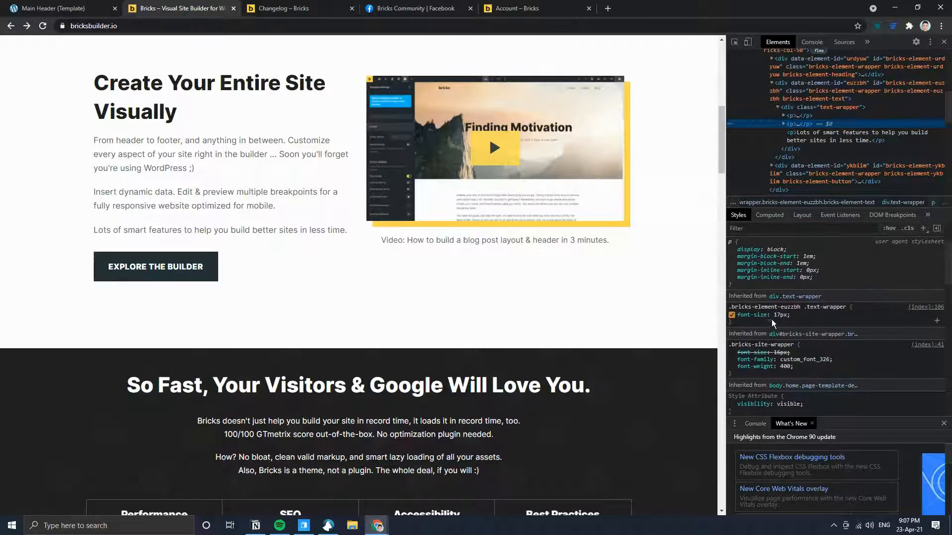
pyautogui.scroll(-2, 798, 365)
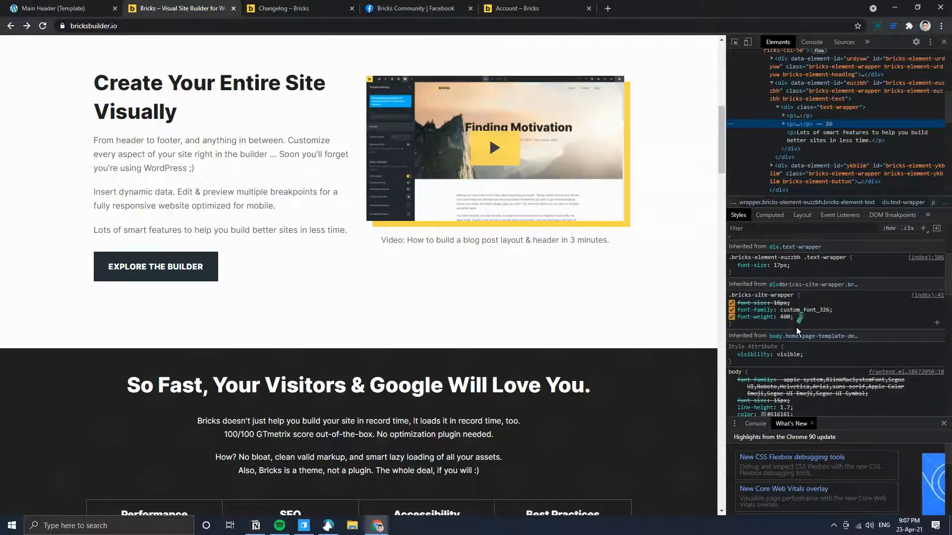
# - Examine the paragraph's inherited font rules on the Bricks homepage, close the page inspector and return to the hero section
pyautogui.scroll(-2, 796, 327)
pyautogui.scroll(-2, 778, 307)
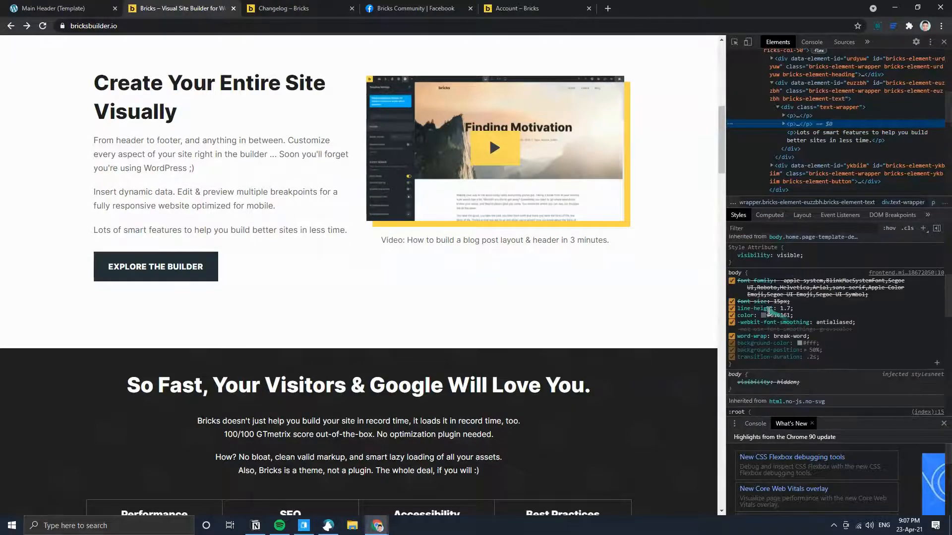
pyautogui.scroll(-6, 794, 345)
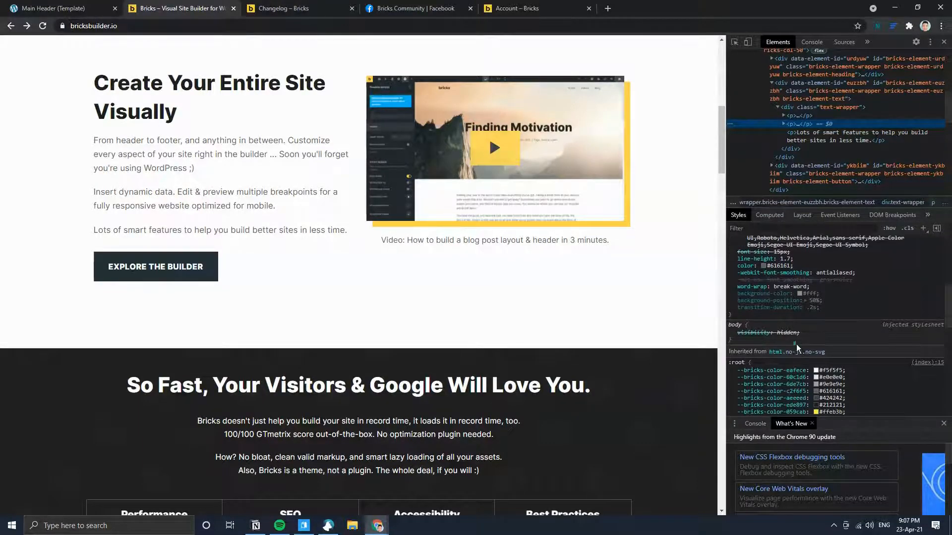
pyautogui.scroll(8, 795, 336)
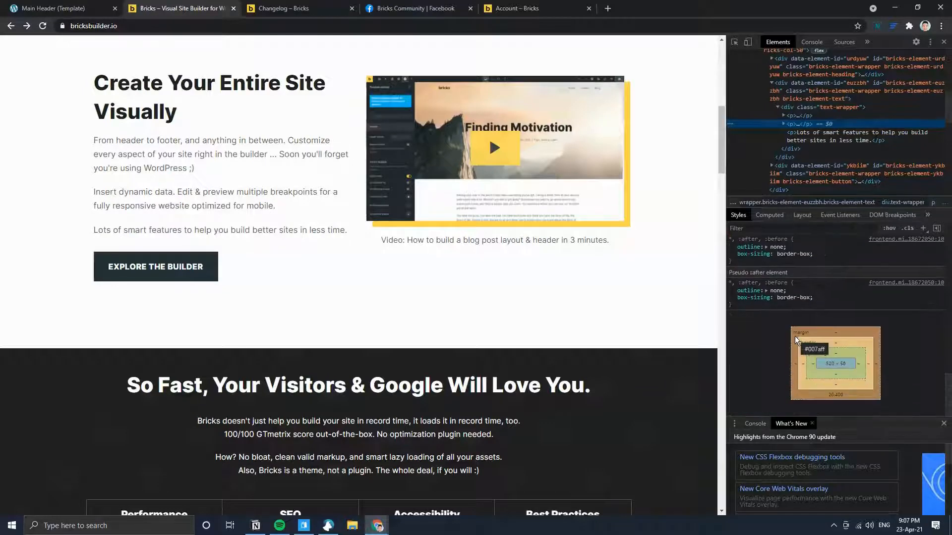
pyautogui.scroll(2, 783, 344)
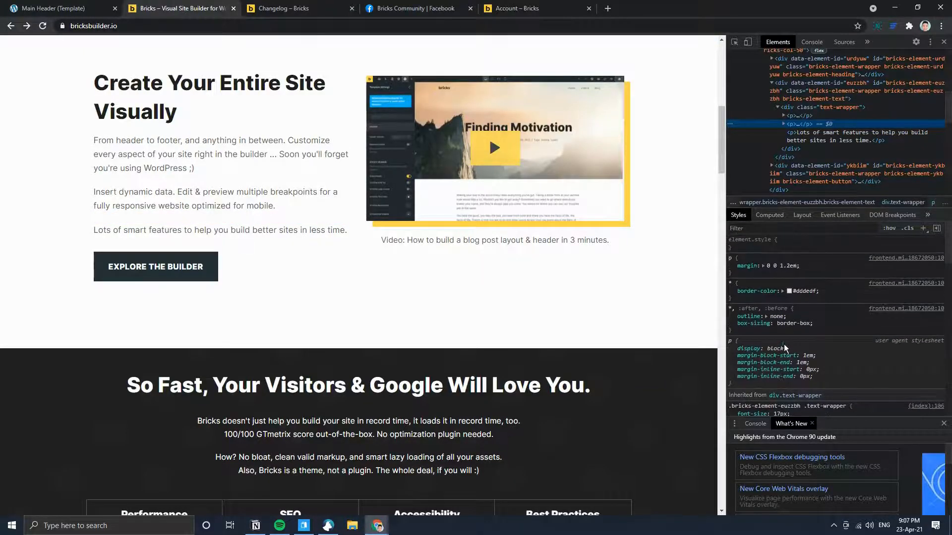
pyautogui.scroll(-4, 798, 351)
pyautogui.scroll(-2, 816, 357)
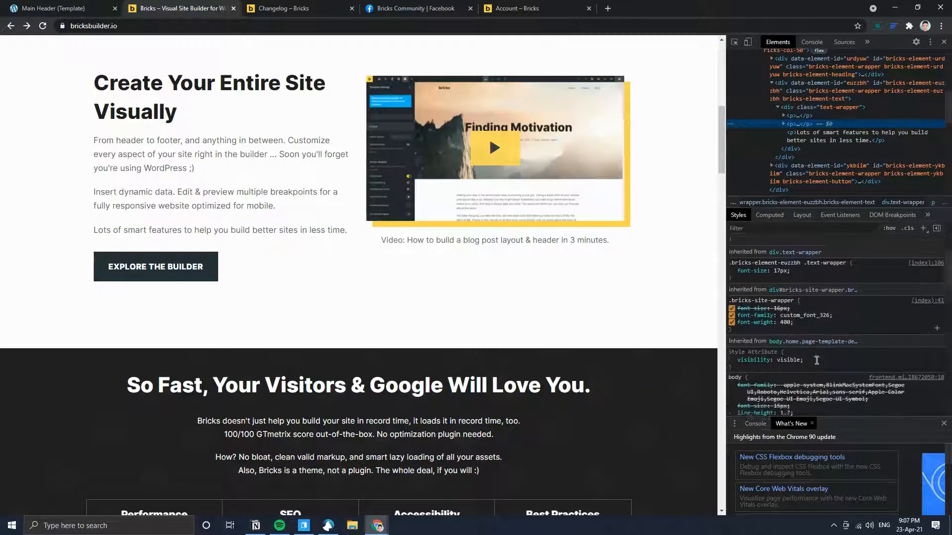
pyautogui.scroll(4, 814, 356)
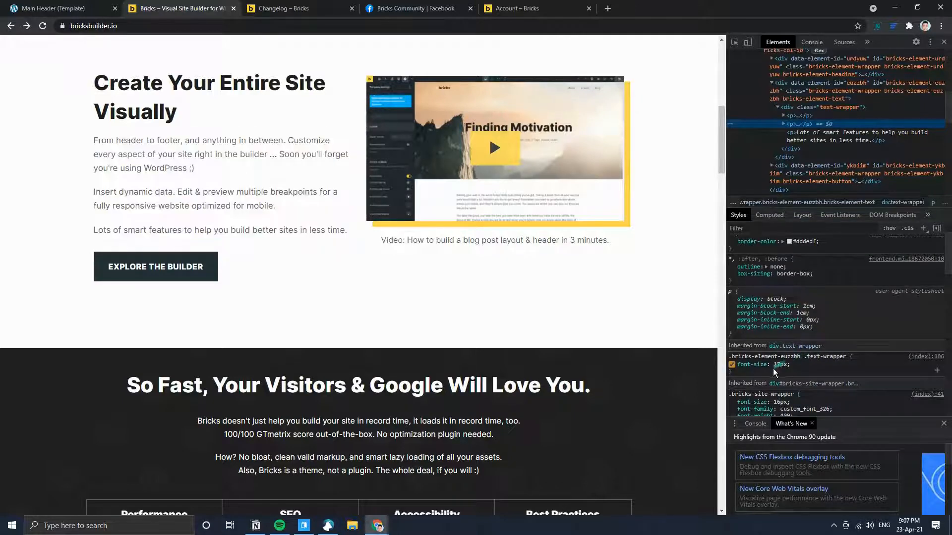
pyautogui.scroll(-2, 789, 392)
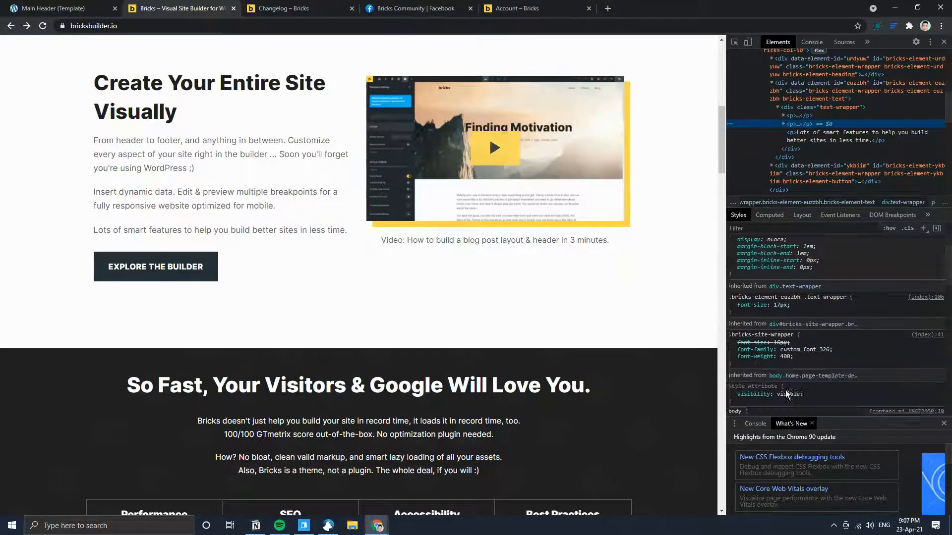
pyautogui.click(943, 42)
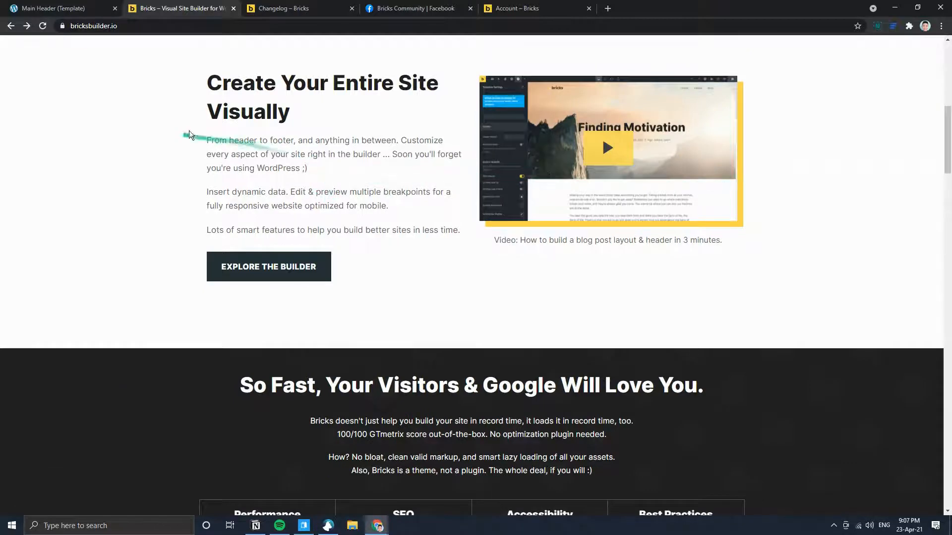
pyautogui.scroll(5, 302, 287)
pyautogui.scroll(4, 301, 283)
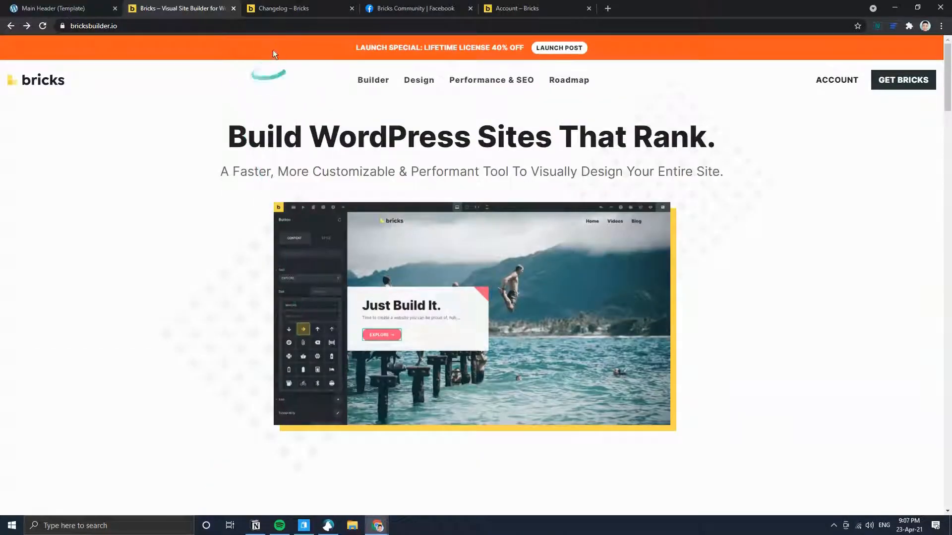
# - Return to the Main Header template, collapse the Typography settings and look through the theme style's element categories
pyautogui.click(64, 8)
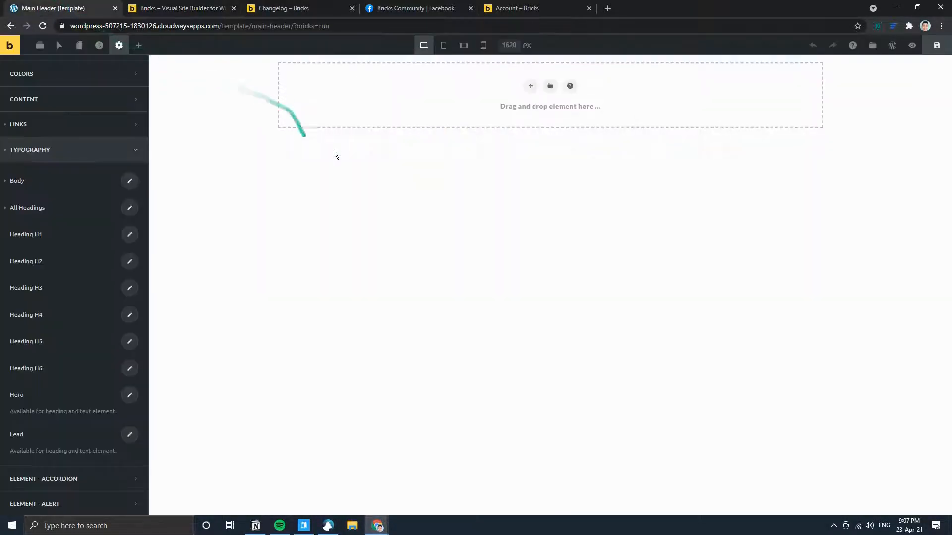
pyautogui.click(59, 151)
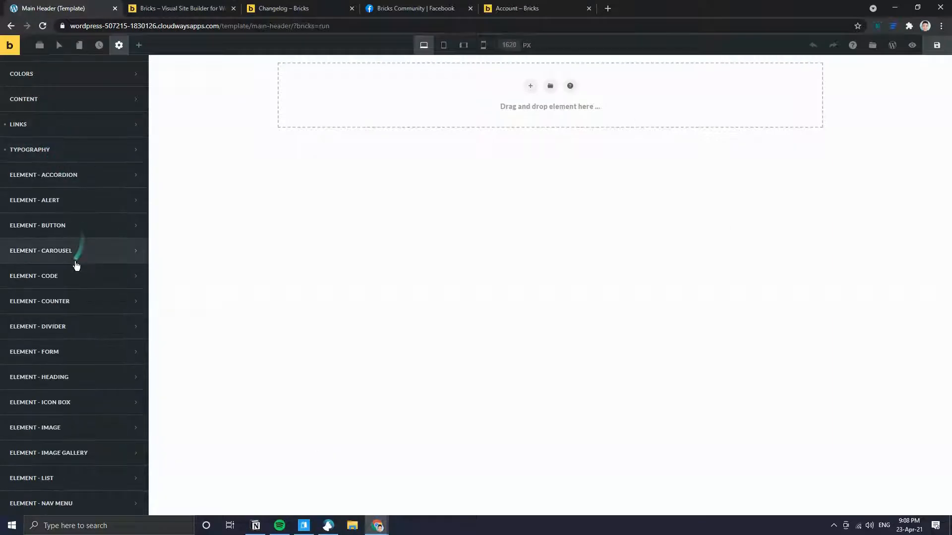
pyautogui.scroll(-4, 74, 263)
pyautogui.scroll(-6, 73, 269)
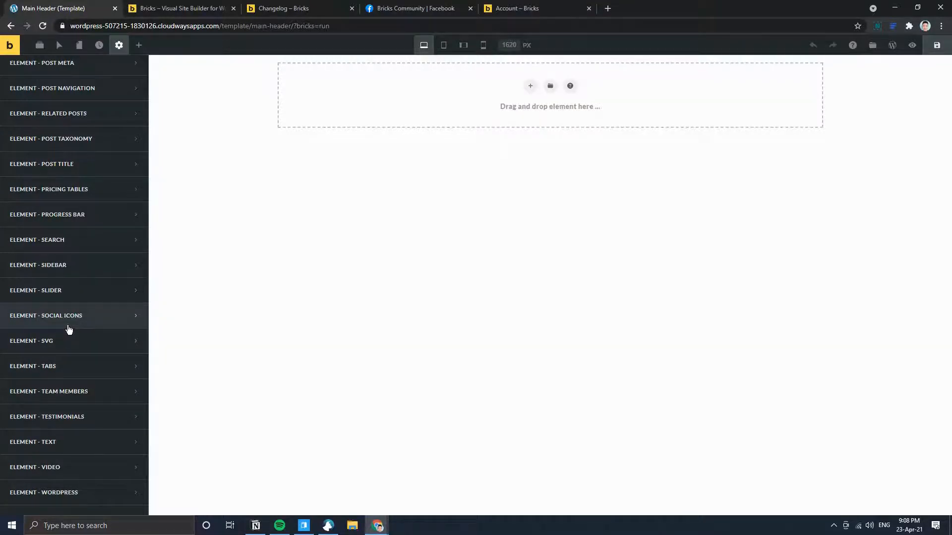
pyautogui.scroll(5, 69, 330)
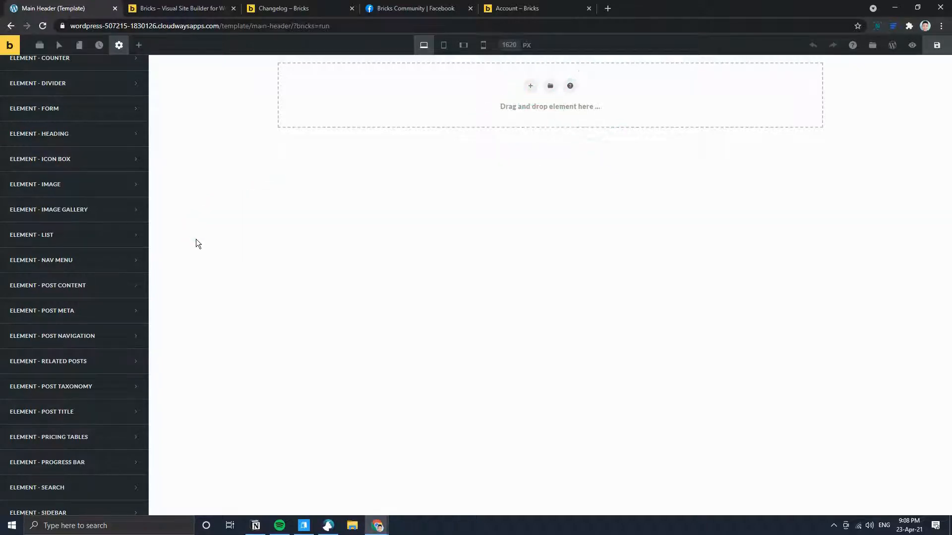
pyautogui.scroll(4, 99, 263)
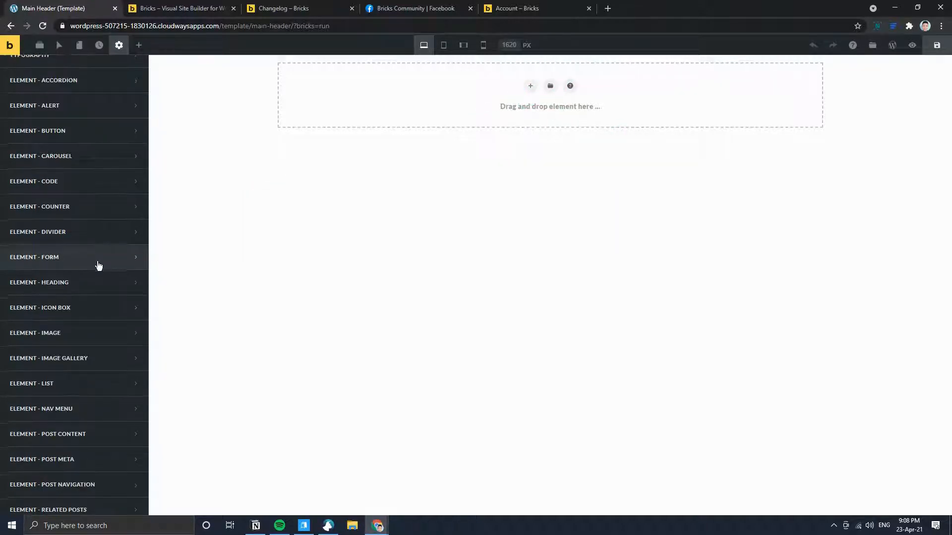
pyautogui.scroll(4, 98, 266)
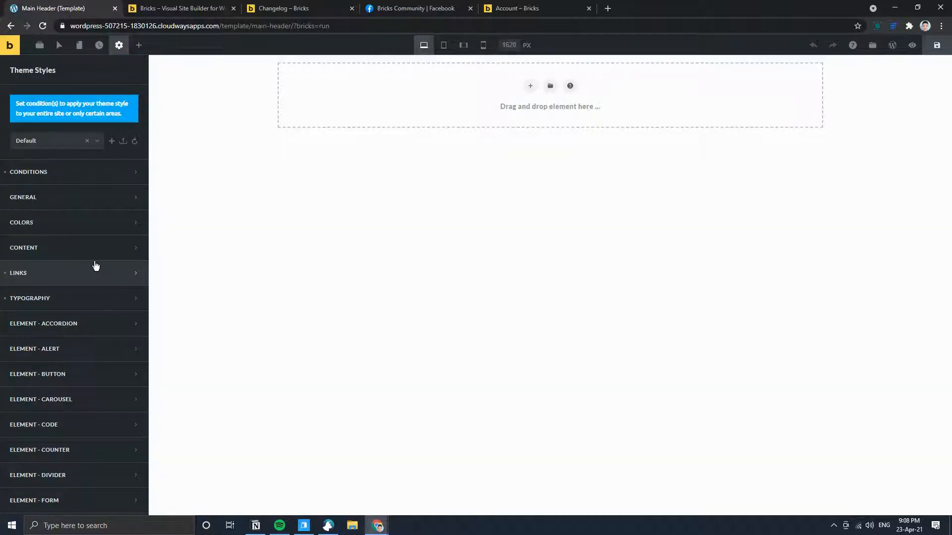
# - View the template's page settings and review the SEO options from permalink to meta robots
pyautogui.click(118, 46)
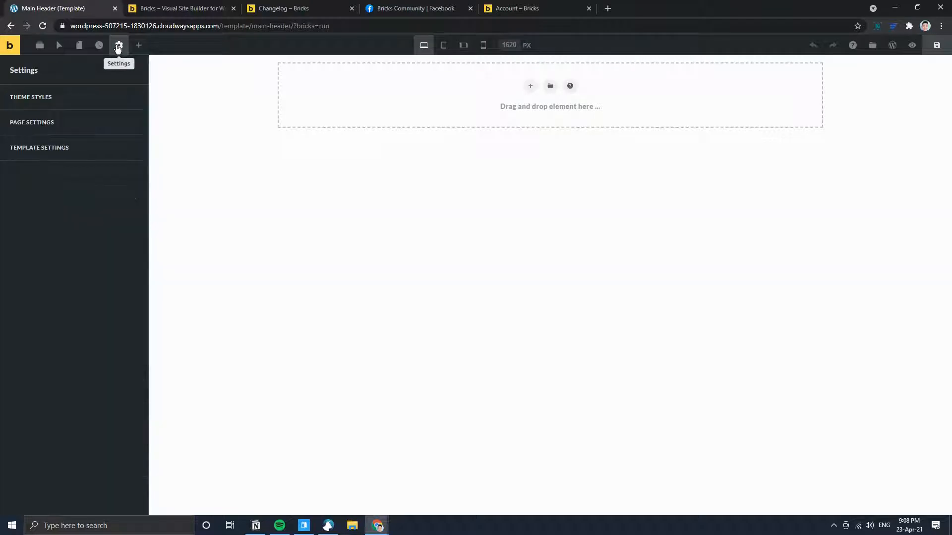
pyautogui.click(55, 130)
pyautogui.click(49, 141)
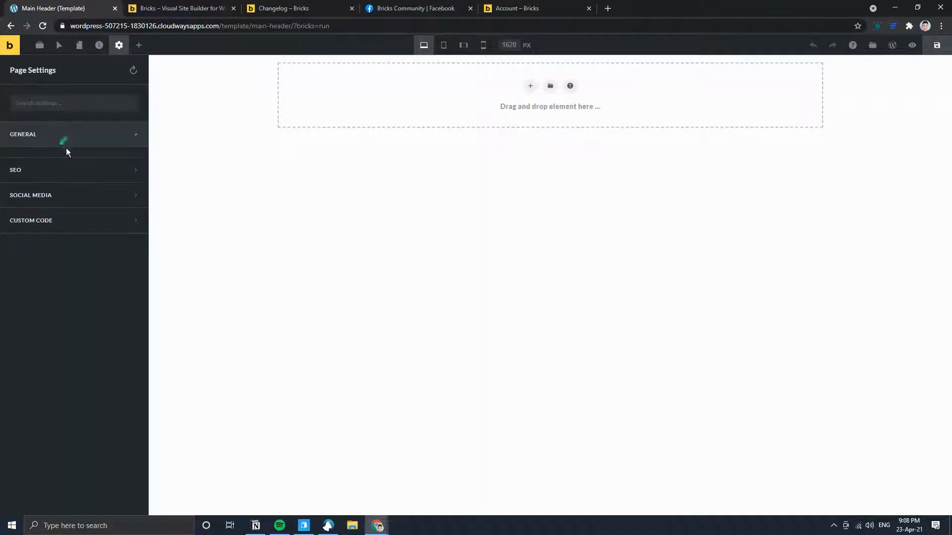
pyautogui.click(58, 159)
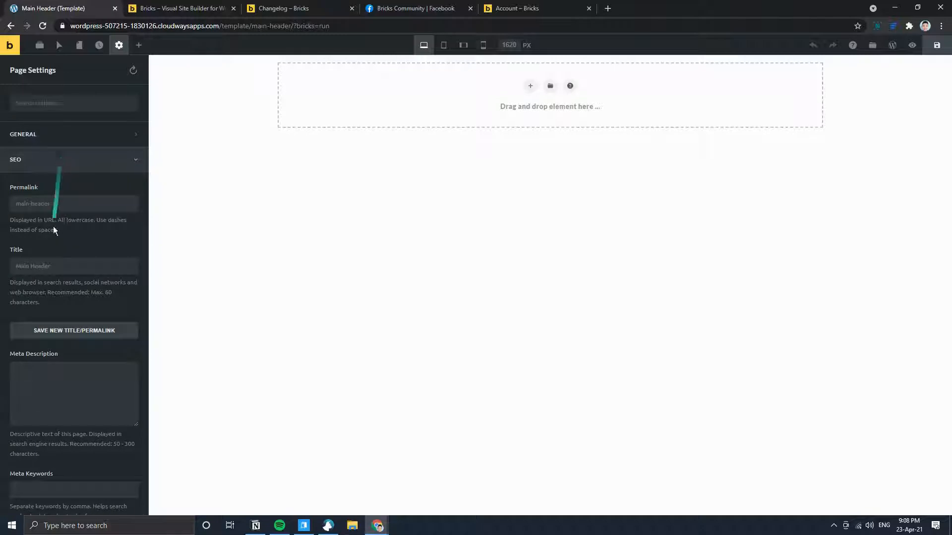
pyautogui.scroll(-3, 55, 311)
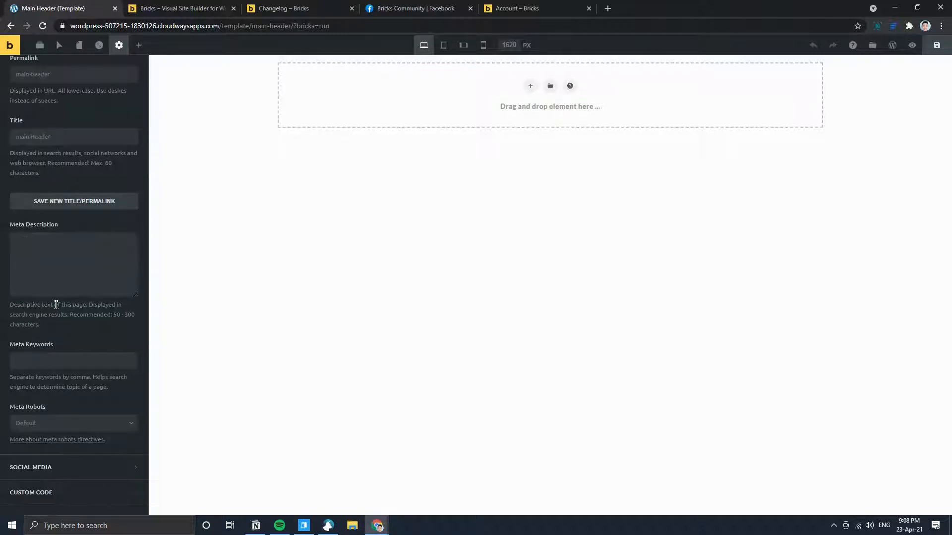
pyautogui.scroll(1, 60, 292)
pyautogui.scroll(2, 56, 295)
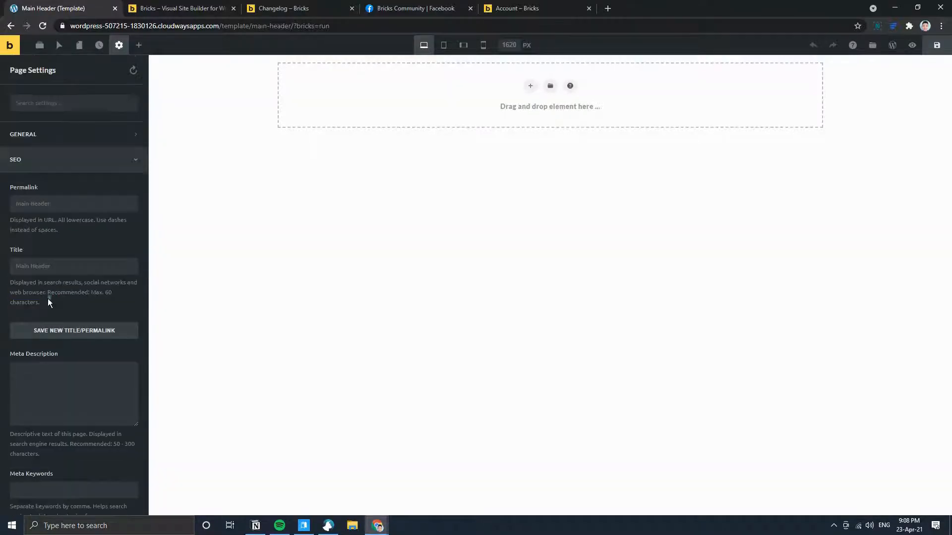
pyautogui.click(58, 163)
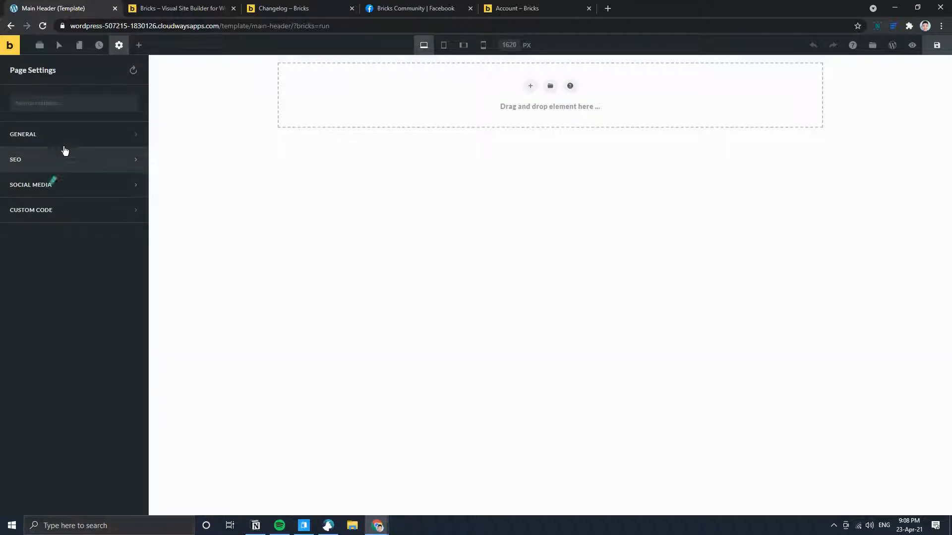
# - Review the page's Custom Code options for custom CSS and header, body and footer scripts
pyautogui.click(69, 224)
pyautogui.scroll(-5, 79, 401)
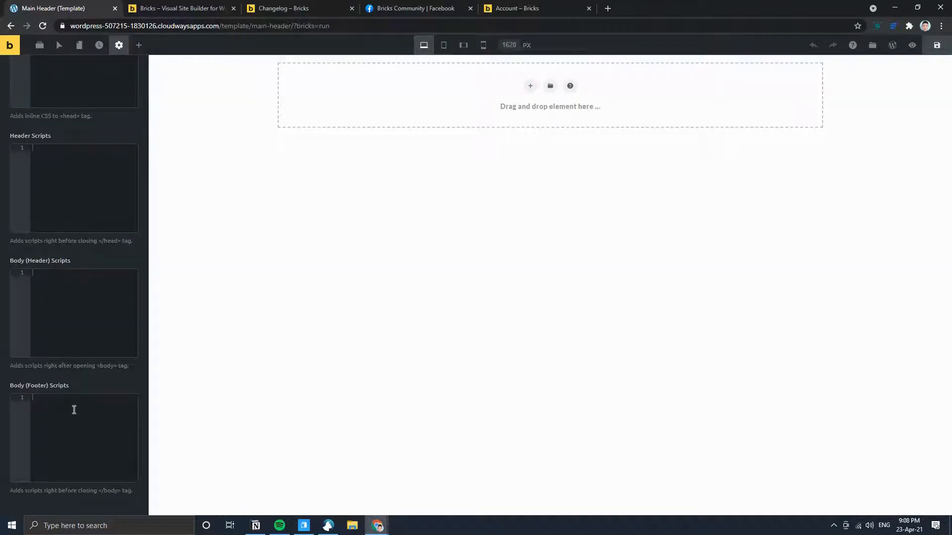
pyautogui.scroll(5, 74, 409)
pyautogui.click(41, 211)
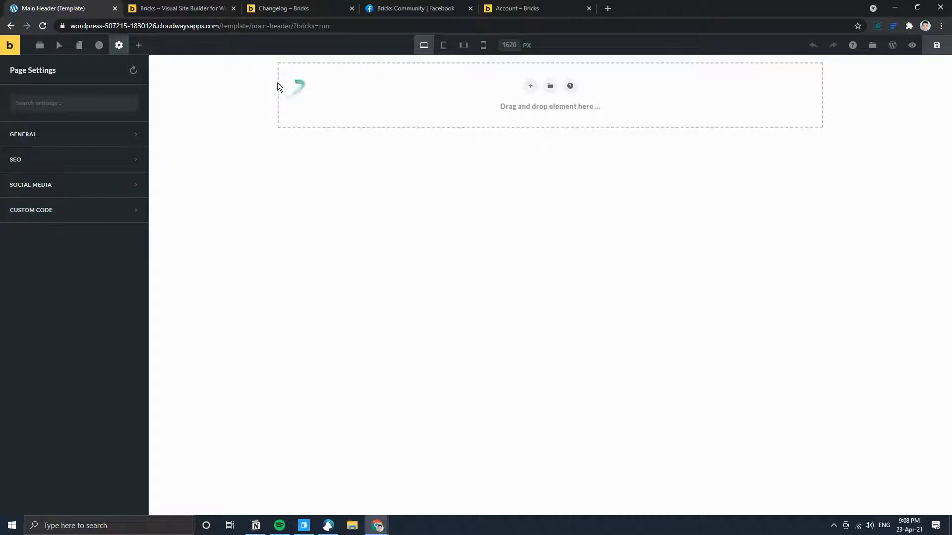
pyautogui.click(87, 213)
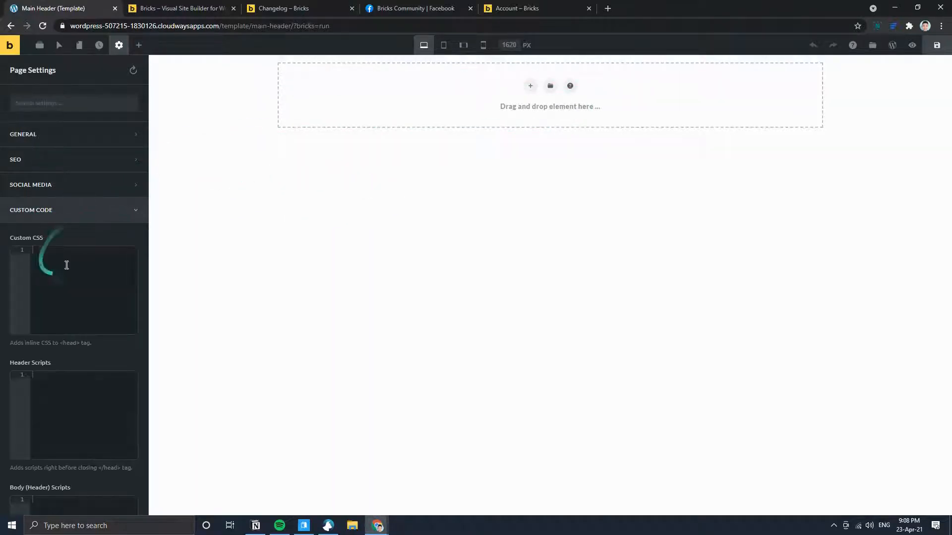
pyautogui.click(64, 221)
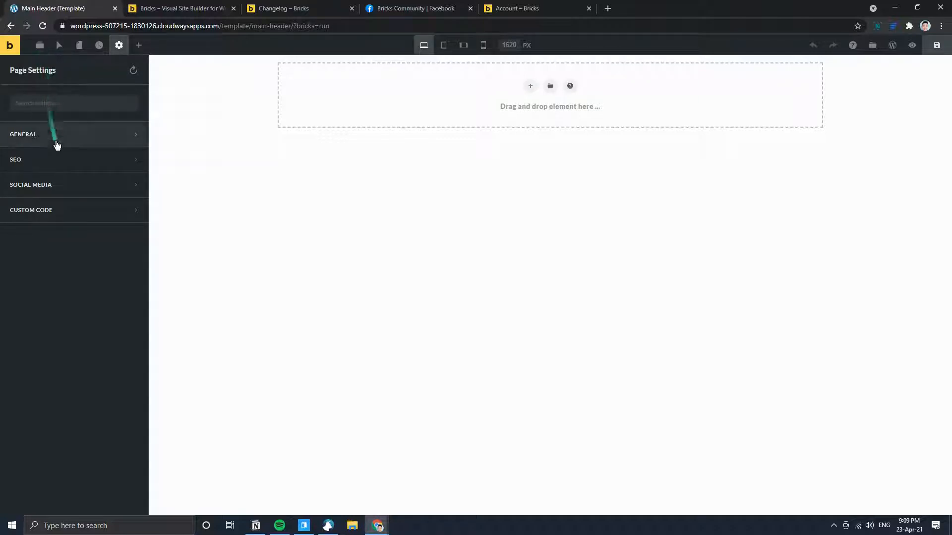
# - Show the template's structure and display the community templates in the template library
pyautogui.click(40, 45)
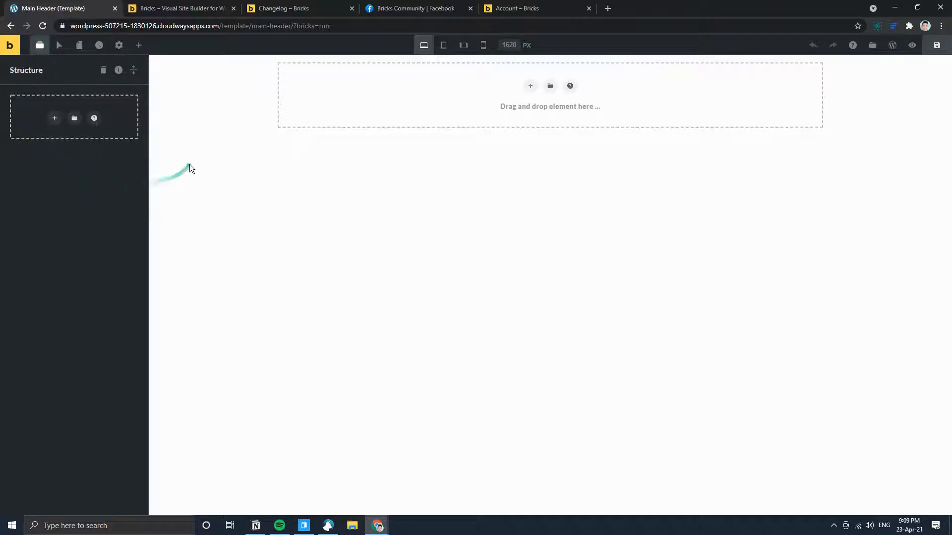
pyautogui.click(119, 46)
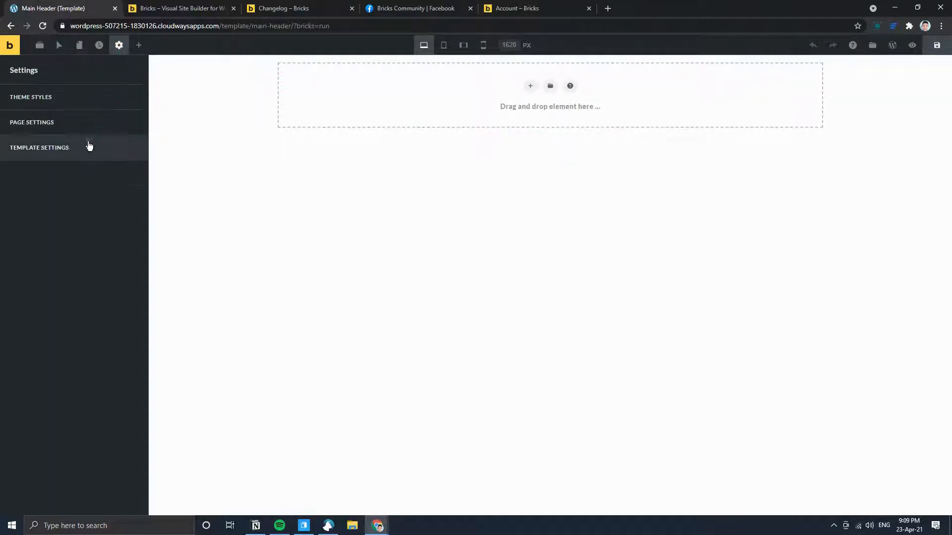
pyautogui.click(39, 46)
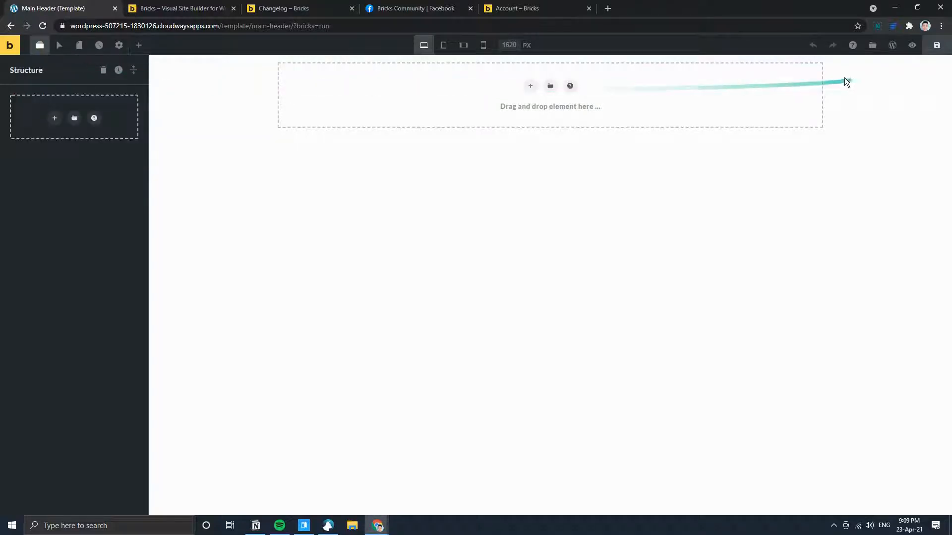
pyautogui.click(875, 50)
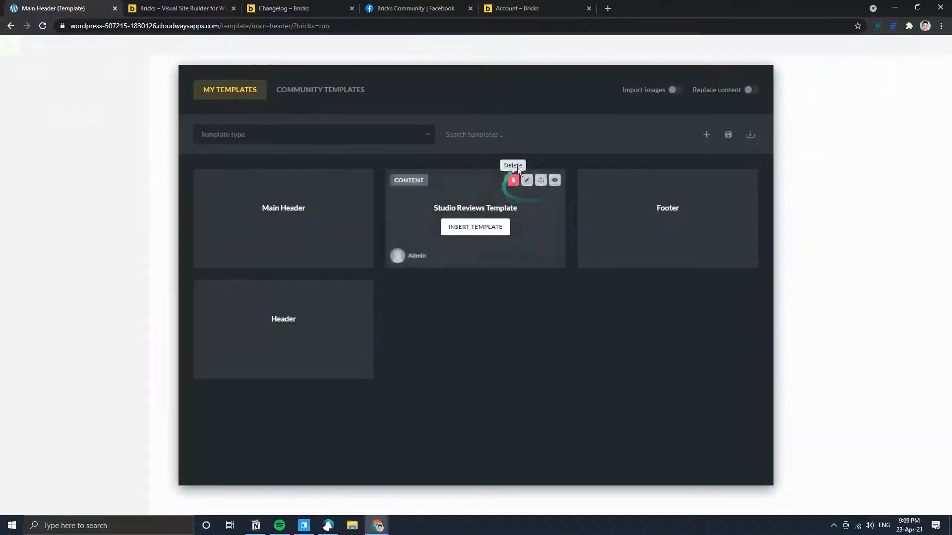
pyautogui.click(341, 89)
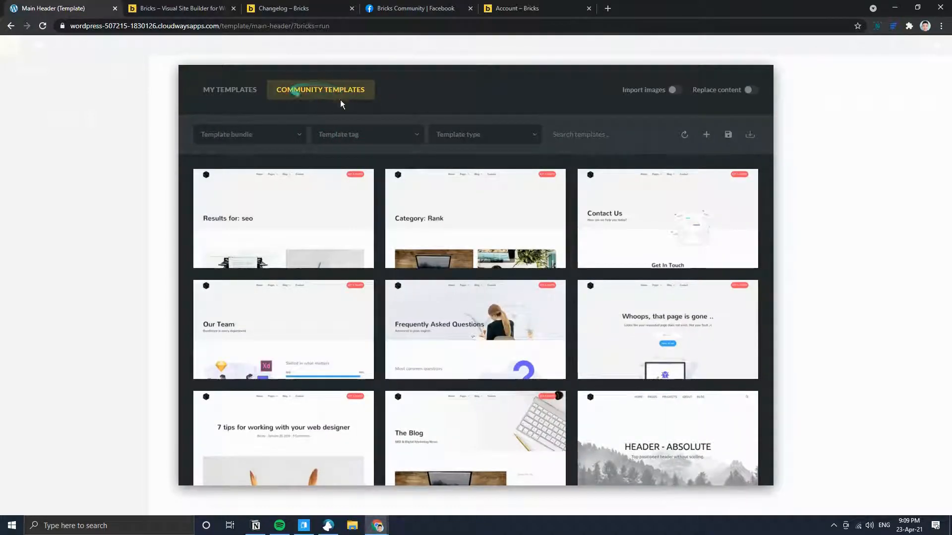
# - Check the Starter and Ultimate pricing plans on the Bricks homepage for lifetime community template access
pyautogui.click(188, 8)
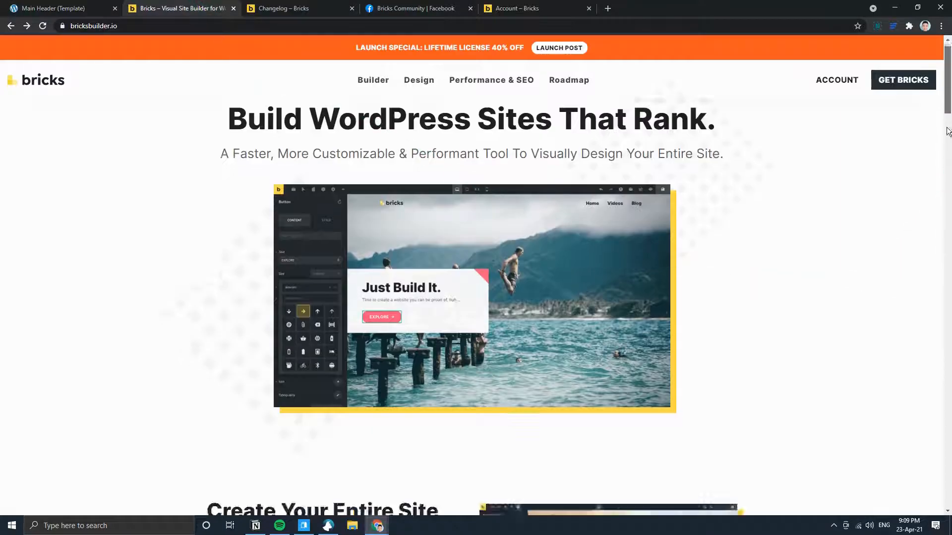
pyautogui.moveTo(948, 130); pyautogui.dragTo(939, 367)
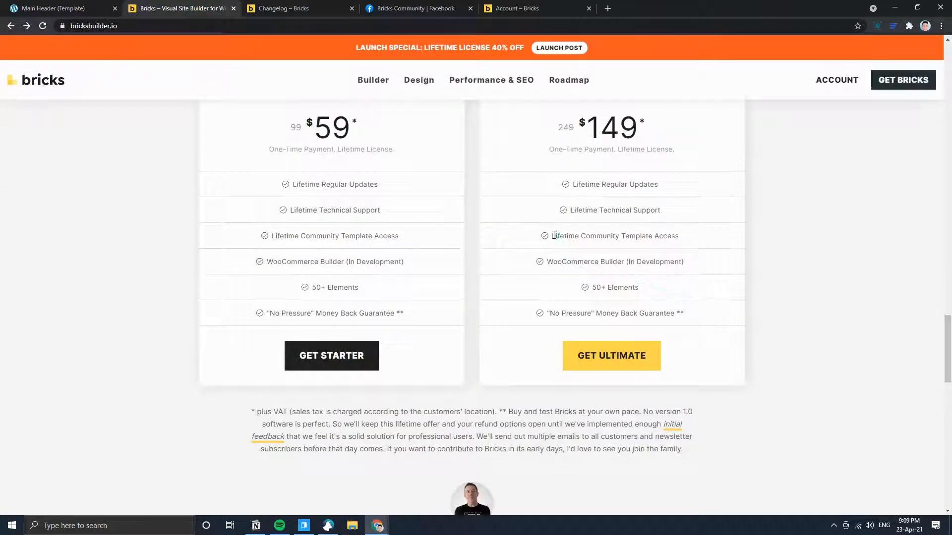
pyautogui.moveTo(554, 236); pyautogui.dragTo(663, 244)
pyautogui.click(685, 240)
pyautogui.scroll(1, 704, 242)
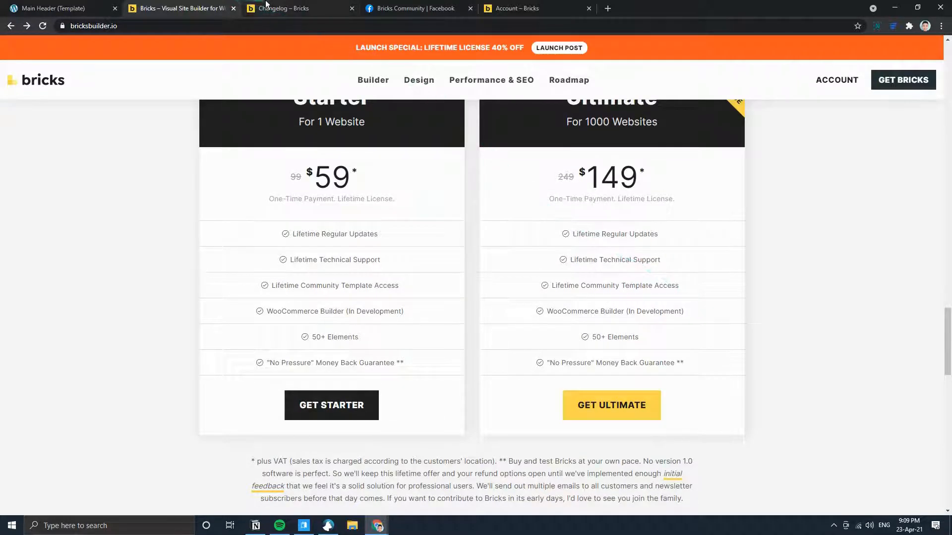
# - Go back to the Main Header template and browse through the available community templates
pyautogui.click(74, 8)
pyautogui.scroll(-5, 495, 276)
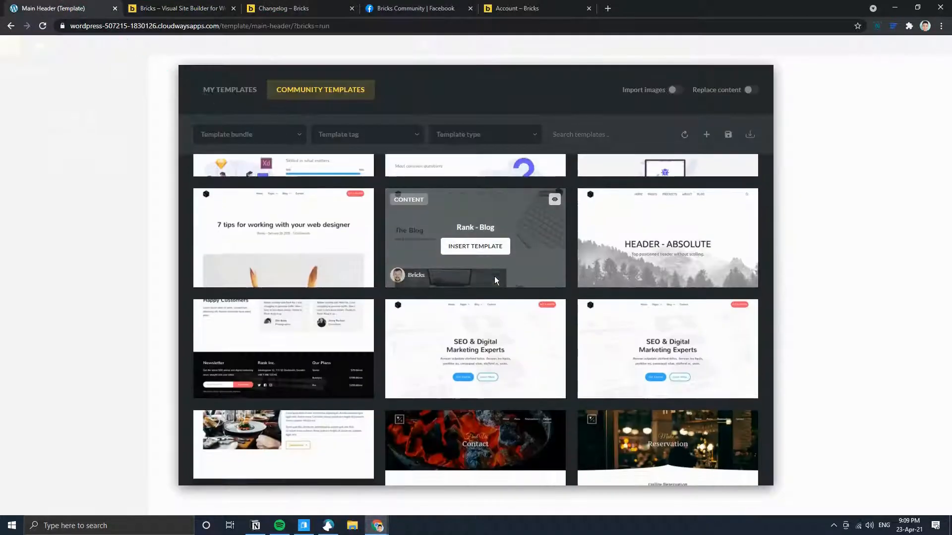
pyautogui.scroll(-15, 495, 275)
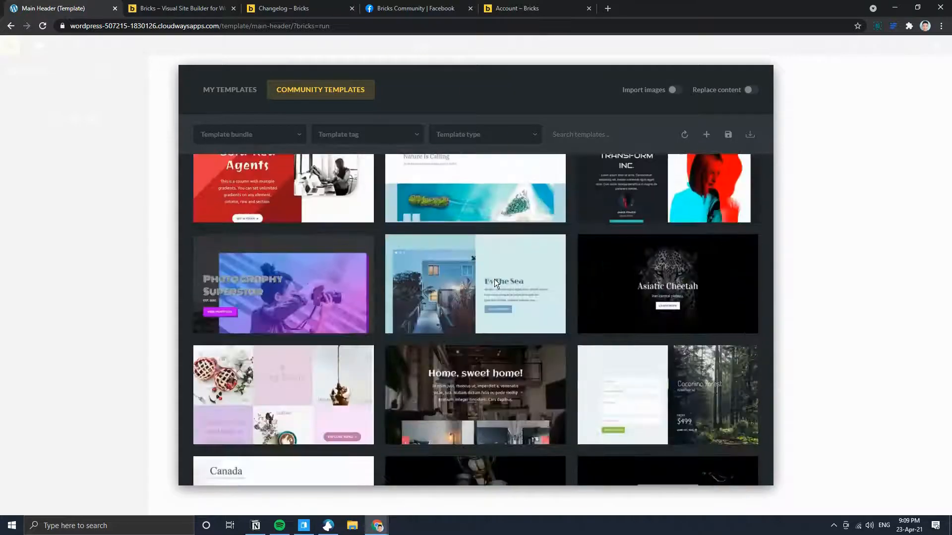
# - Browse the community templates and look at the available template tag and template type filters
pyautogui.scroll(-5, 495, 279)
pyautogui.click(382, 136)
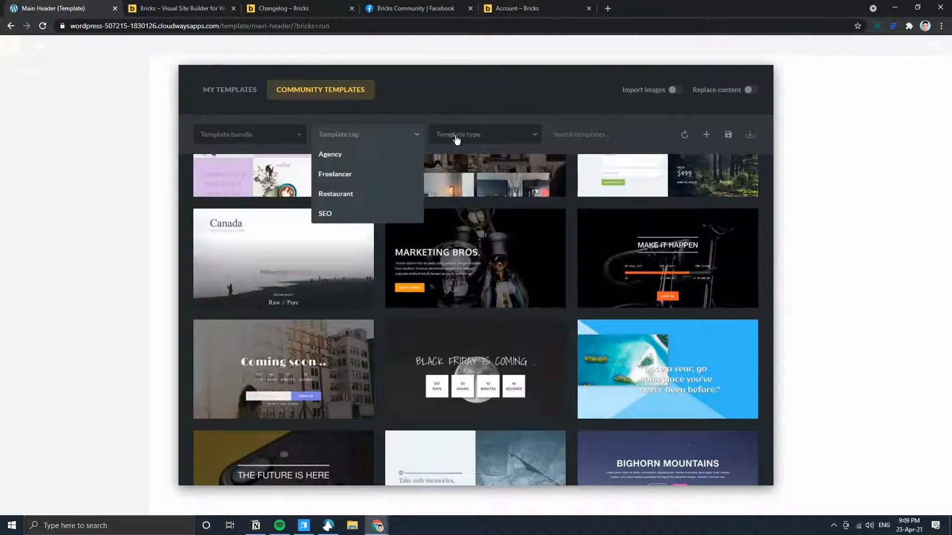
pyautogui.click(457, 136)
pyautogui.click(391, 142)
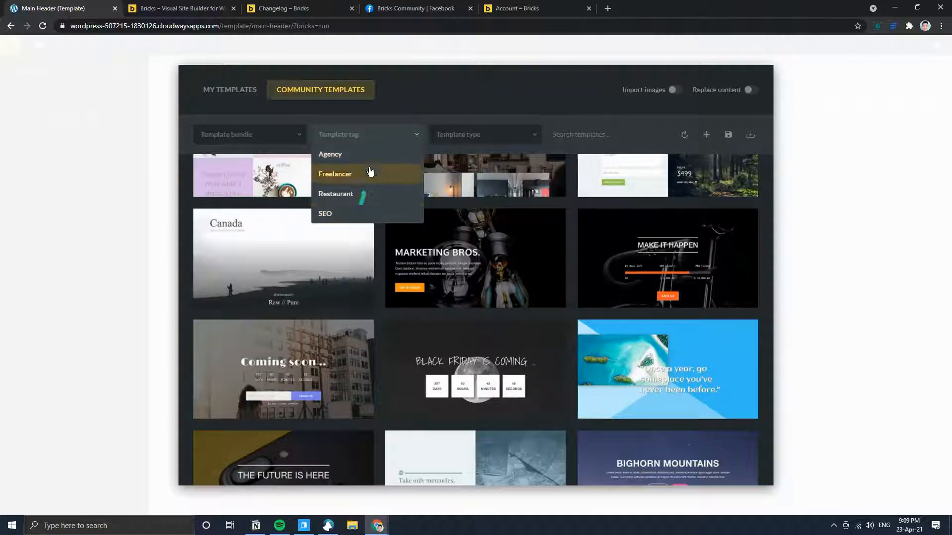
pyautogui.click(464, 105)
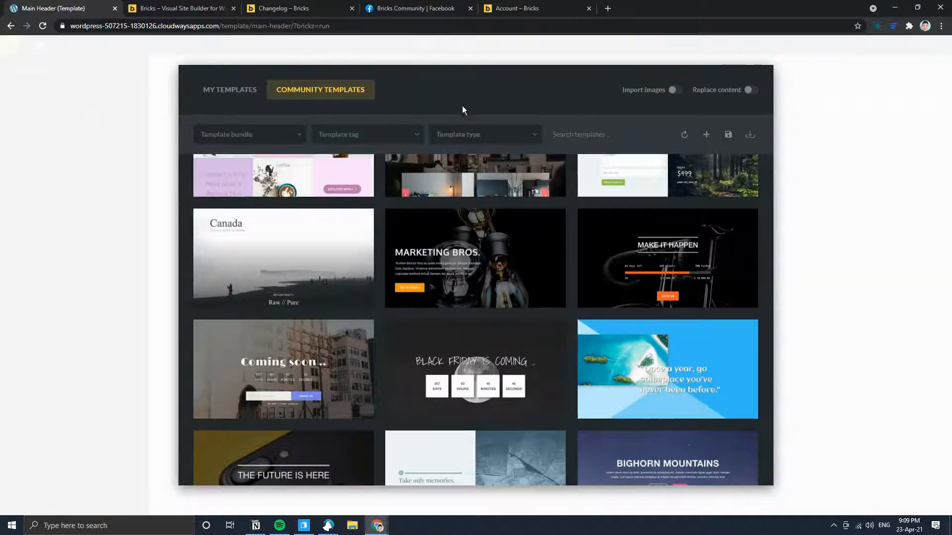
pyautogui.scroll(5, 481, 296)
pyautogui.scroll(15, 480, 296)
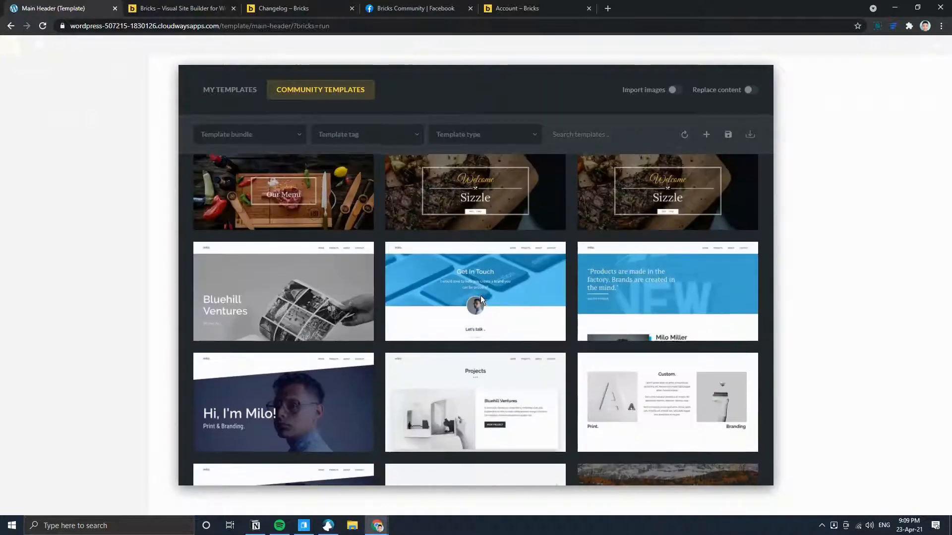
pyautogui.scroll(3, 479, 295)
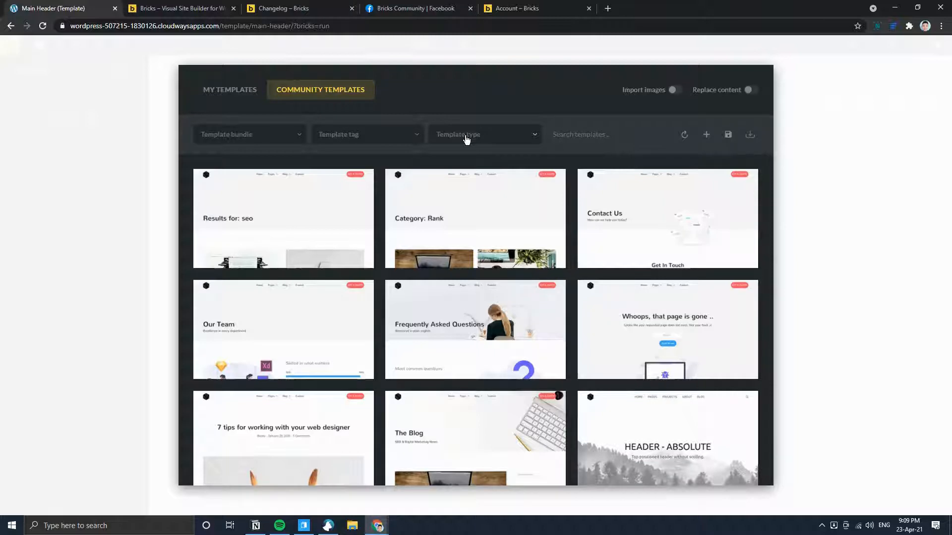
# - Filter the community templates by the Header type, browse them and look through the other template types
pyautogui.click(466, 140)
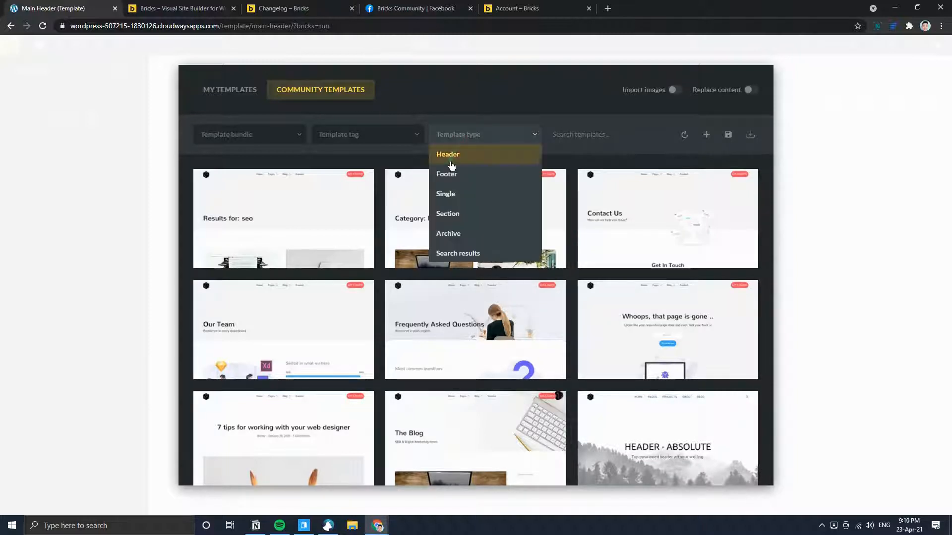
pyautogui.click(449, 155)
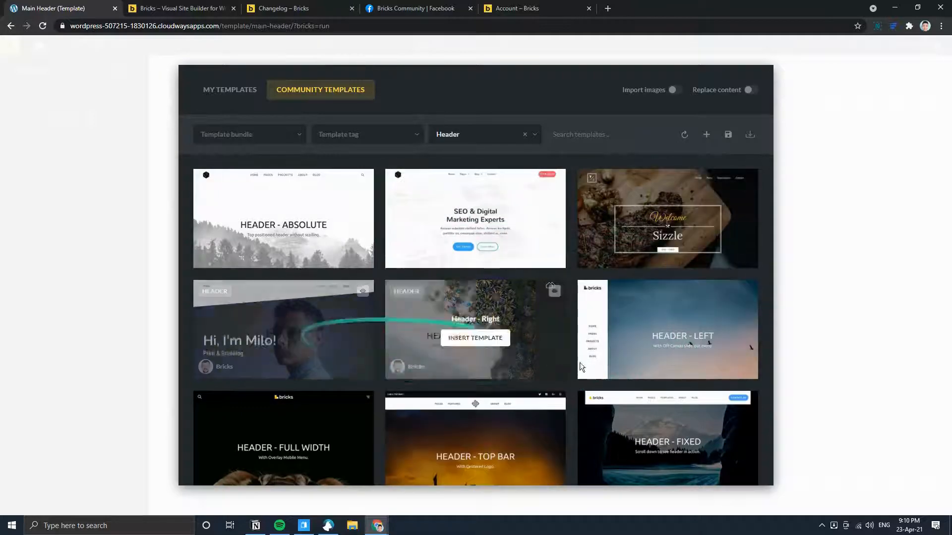
pyautogui.scroll(-2, 490, 384)
pyautogui.scroll(2, 491, 382)
pyautogui.click(468, 133)
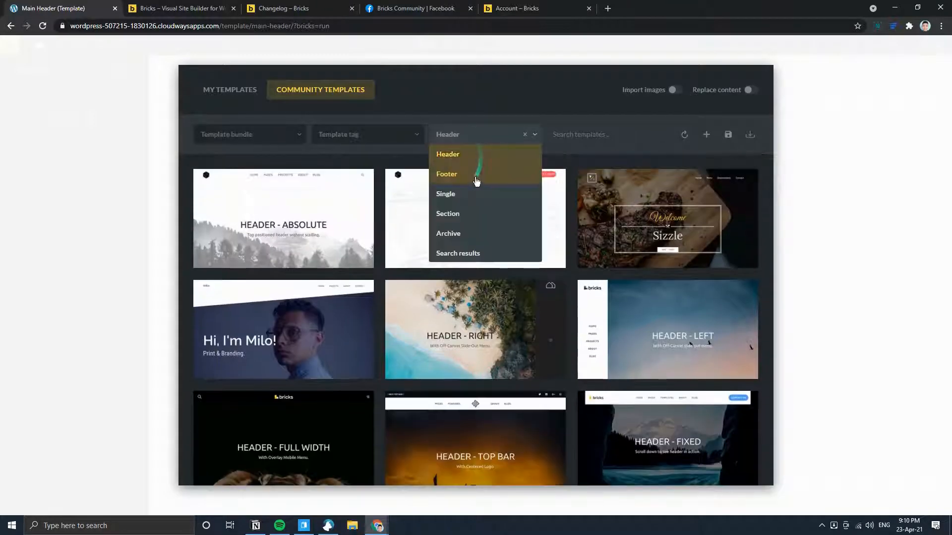
pyautogui.scroll(-1, 476, 194)
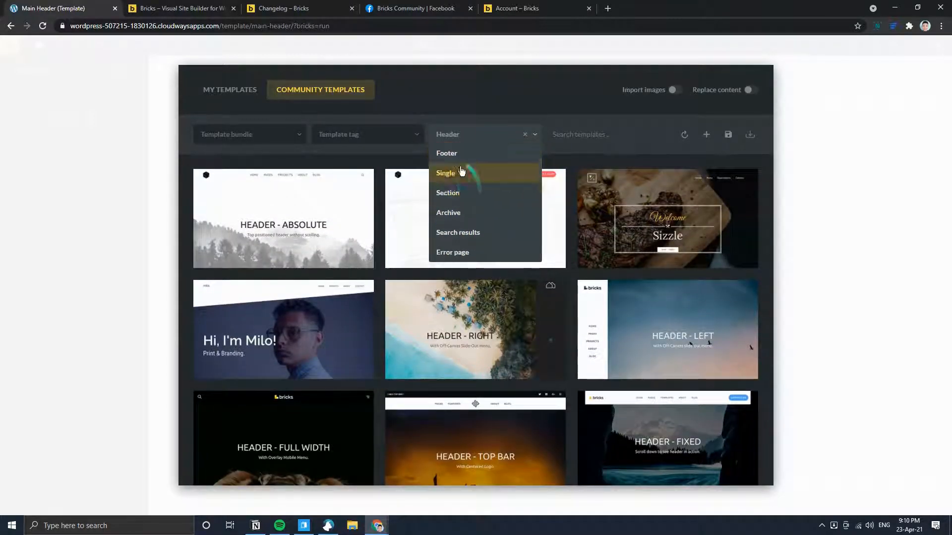
pyautogui.scroll(1, 465, 178)
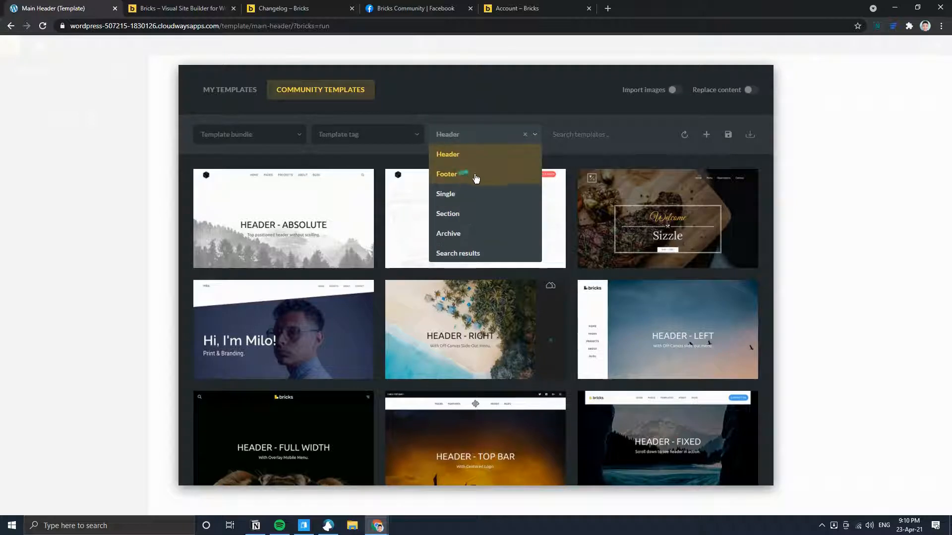
pyautogui.click(488, 124)
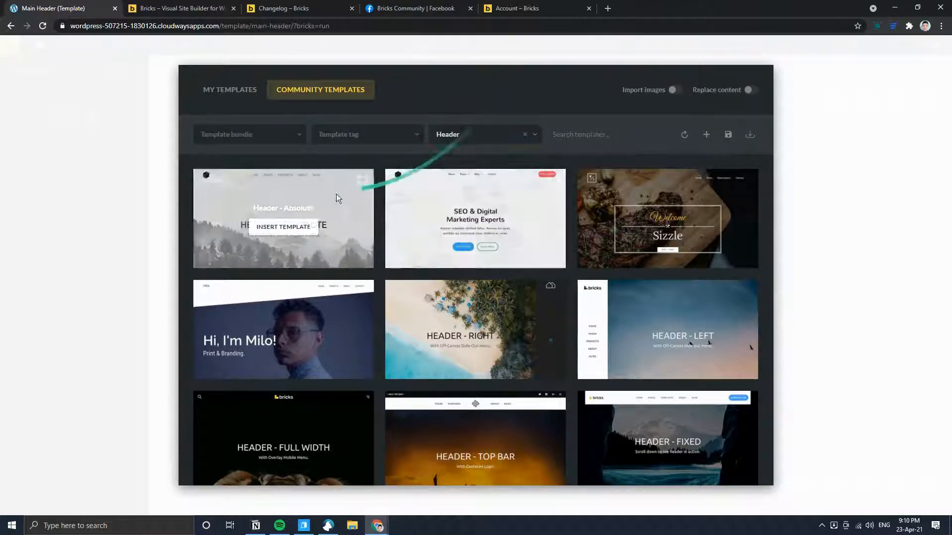
# - Try the Header - Absolute template with a full-width section and full-width content, and delete its section
pyautogui.click(294, 228)
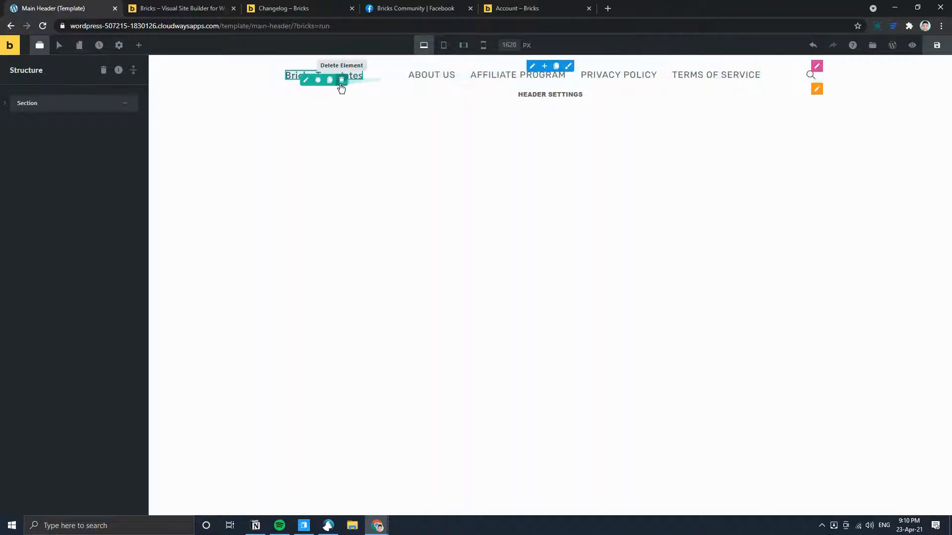
pyautogui.click(817, 93)
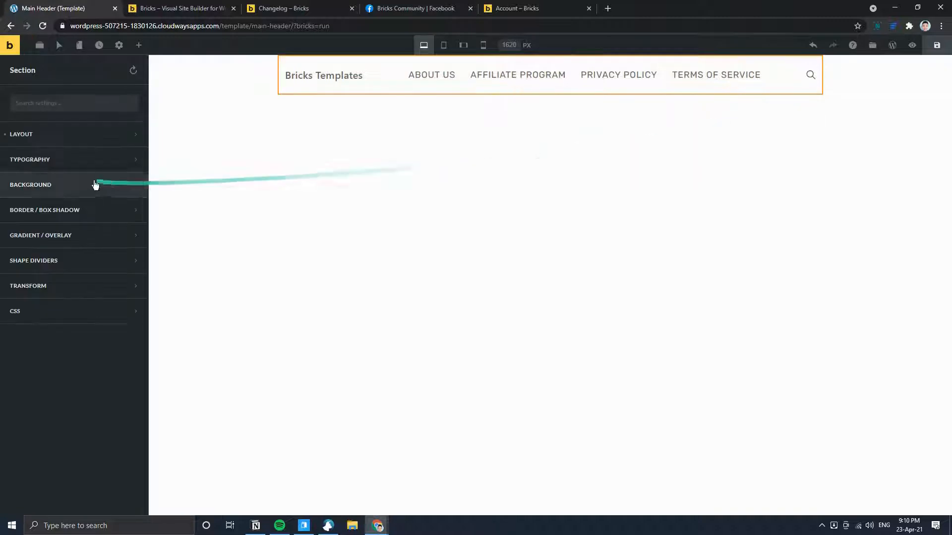
pyautogui.click(91, 135)
pyautogui.scroll(-2, 109, 347)
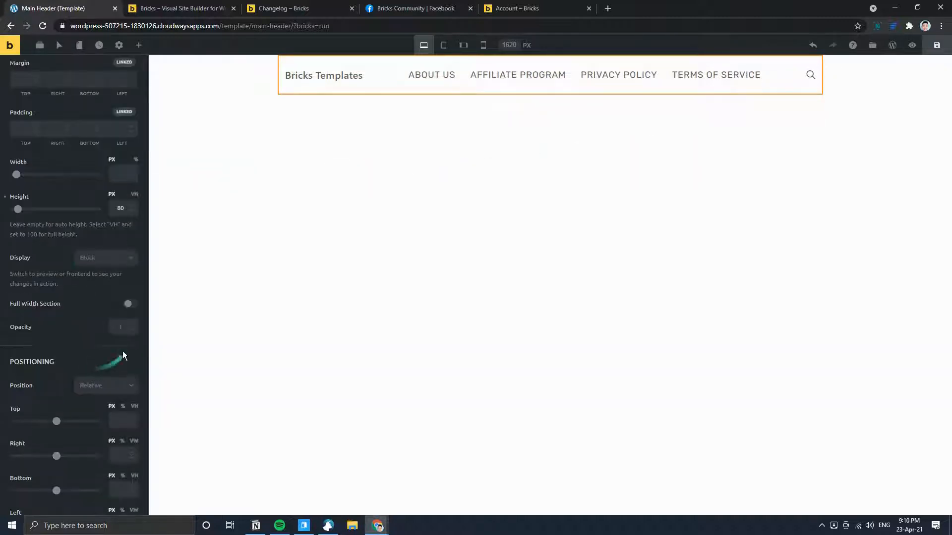
pyautogui.click(131, 306)
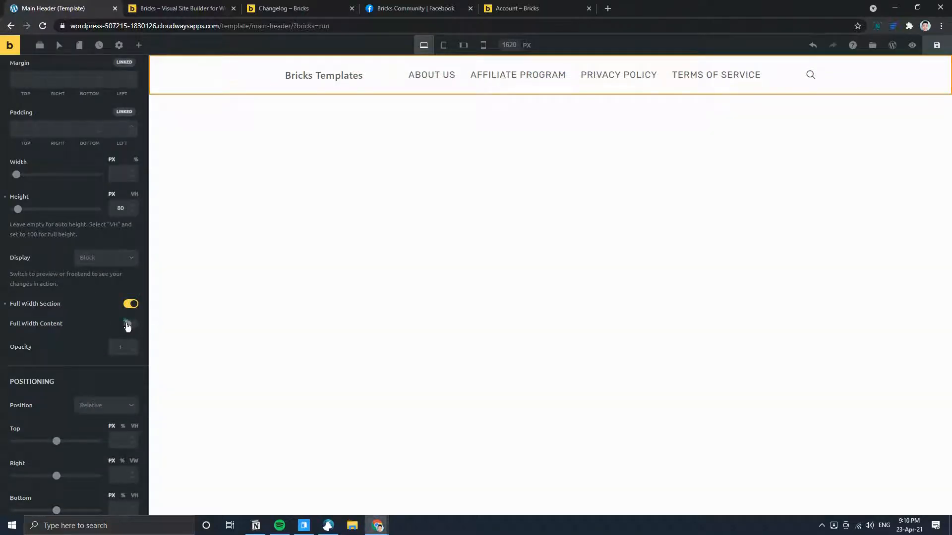
pyautogui.click(130, 325)
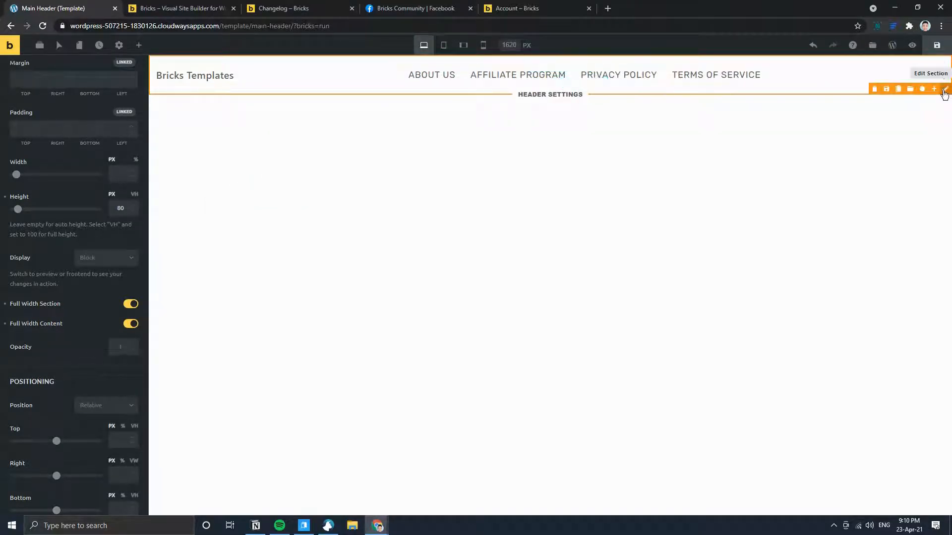
pyautogui.click(875, 90)
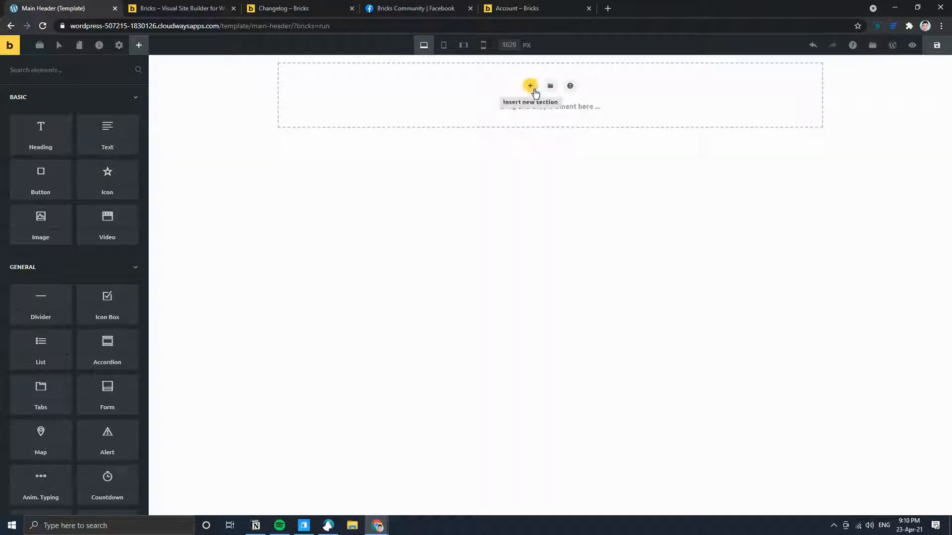
# - Insert a new empty section and enable Full Width Section and Full Width Content for it
pyautogui.click(531, 87)
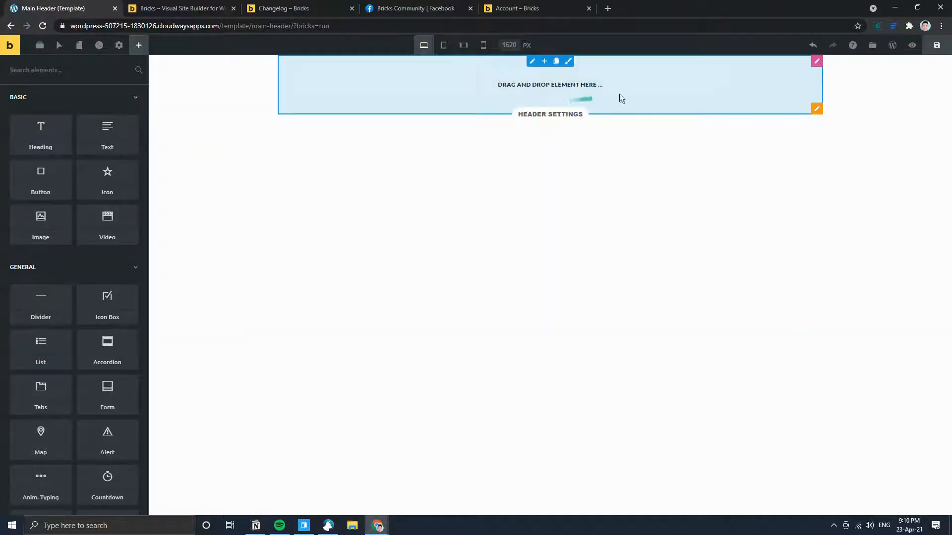
pyautogui.click(818, 109)
pyautogui.click(83, 138)
pyautogui.scroll(-2, 134, 333)
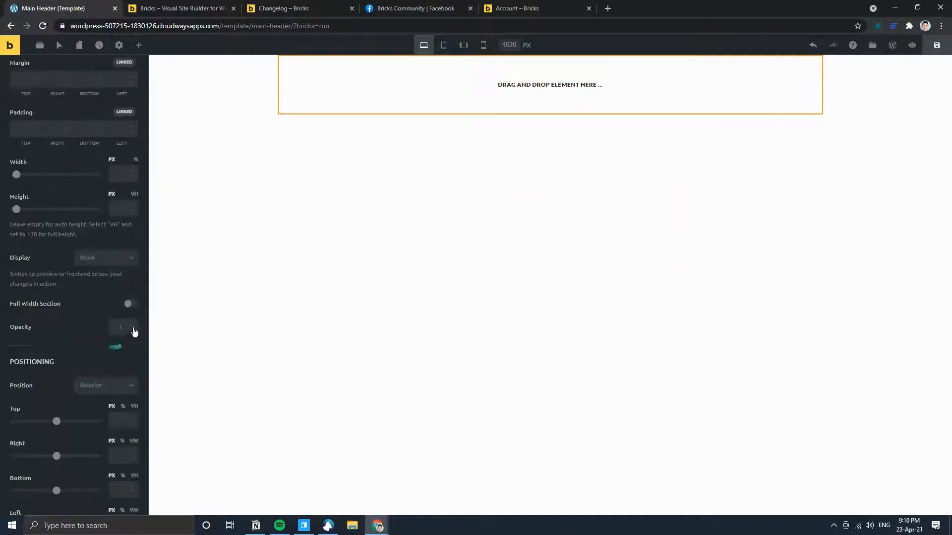
pyautogui.click(131, 304)
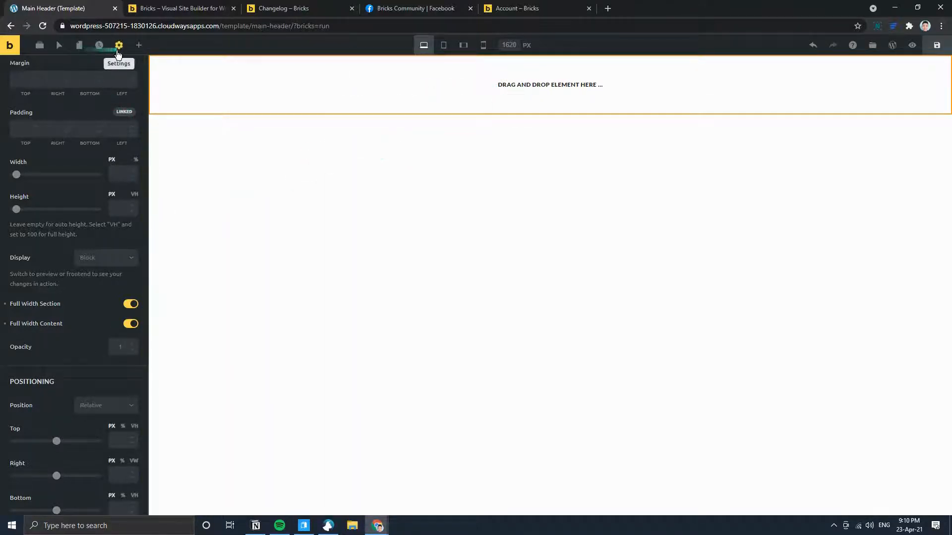
# - Find the Logo element and add it to the empty header section
pyautogui.click(139, 48)
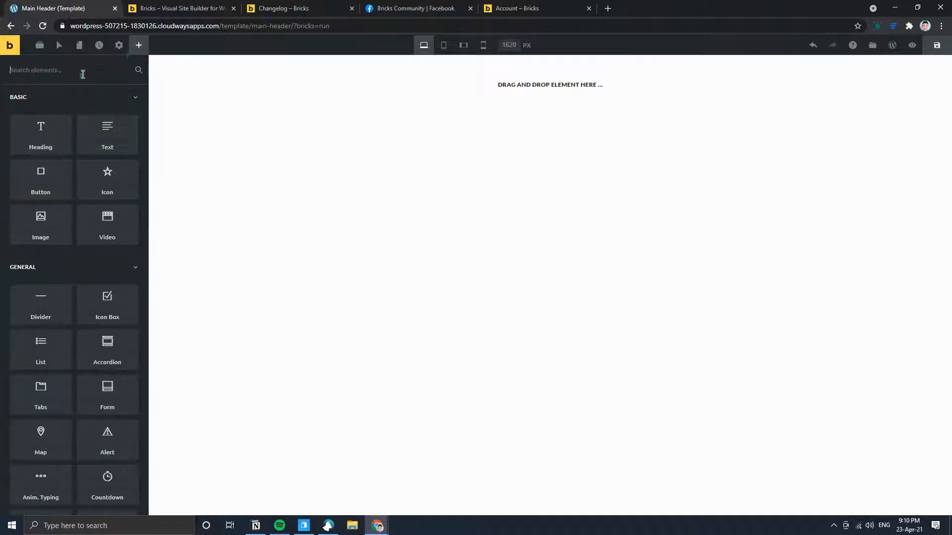
pyautogui.write('logo')
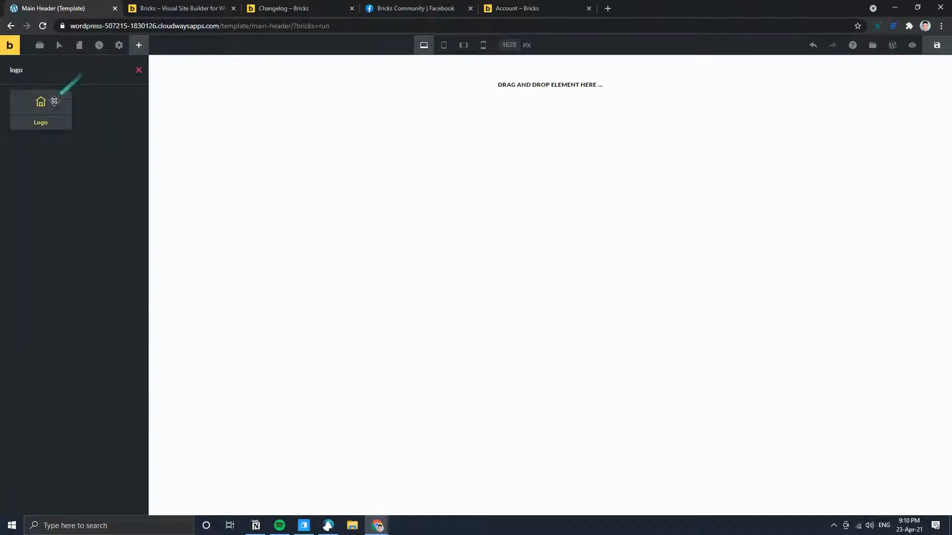
pyautogui.moveTo(57, 102); pyautogui.dragTo(515, 89)
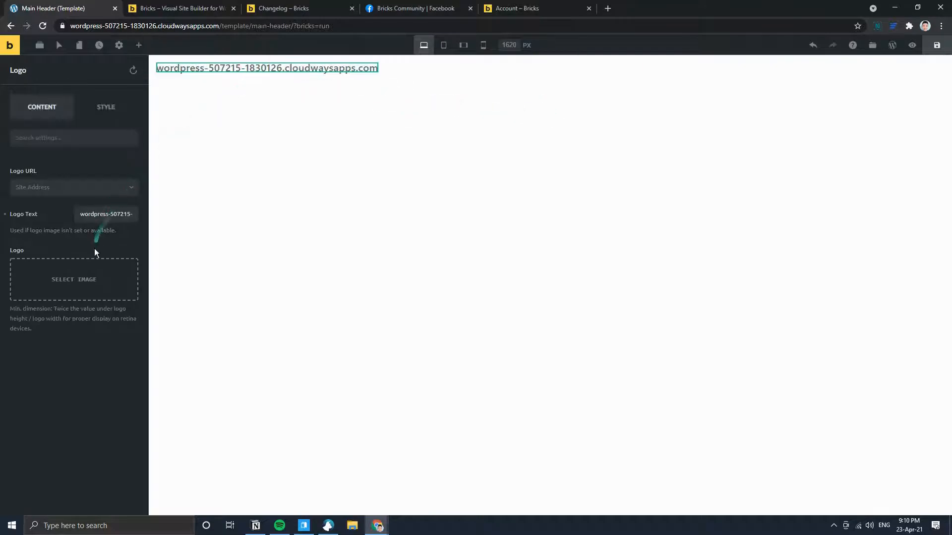
# - Use bricks-logo-complete.svg from the media library as the logo image and set the logo height to 24 px
pyautogui.click(77, 276)
pyautogui.click(210, 243)
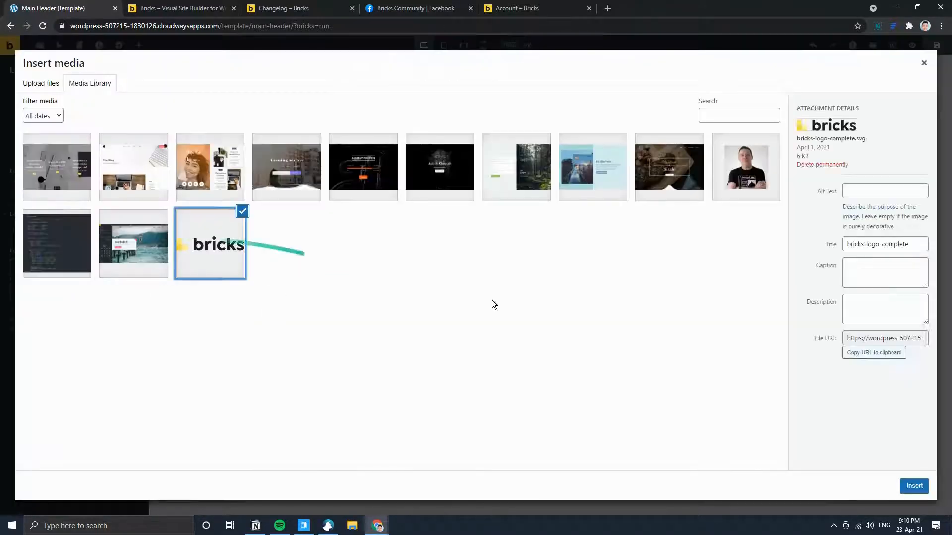
pyautogui.click(915, 486)
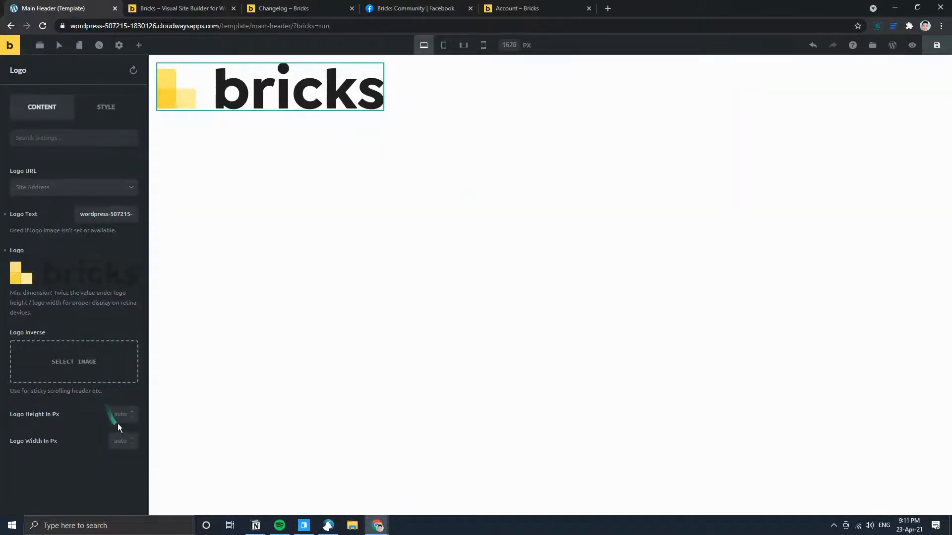
pyautogui.click(122, 439)
pyautogui.write('24')
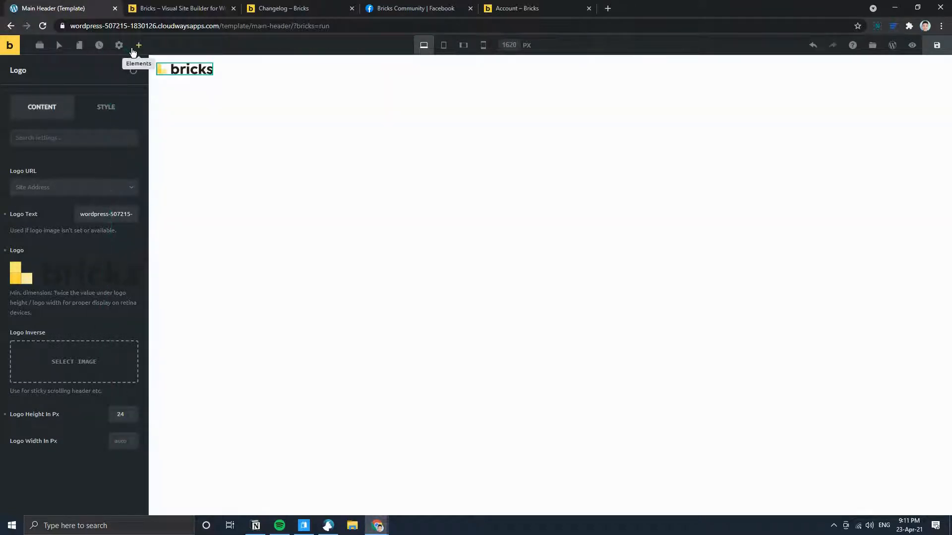
# - Add a Nav Menu element beside the logo and assign Main Menu to it
pyautogui.click(139, 45)
pyautogui.write('menu')
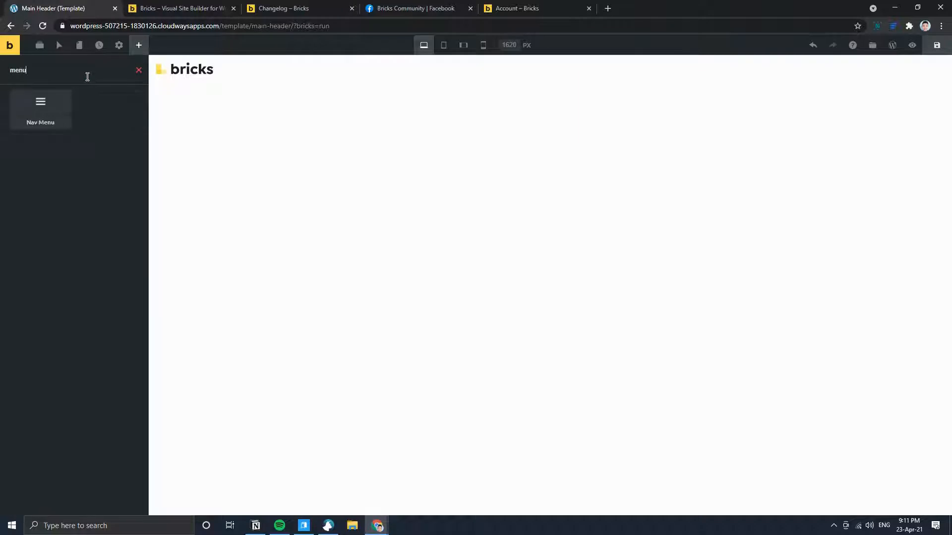
pyautogui.moveTo(44, 102); pyautogui.dragTo(195, 83)
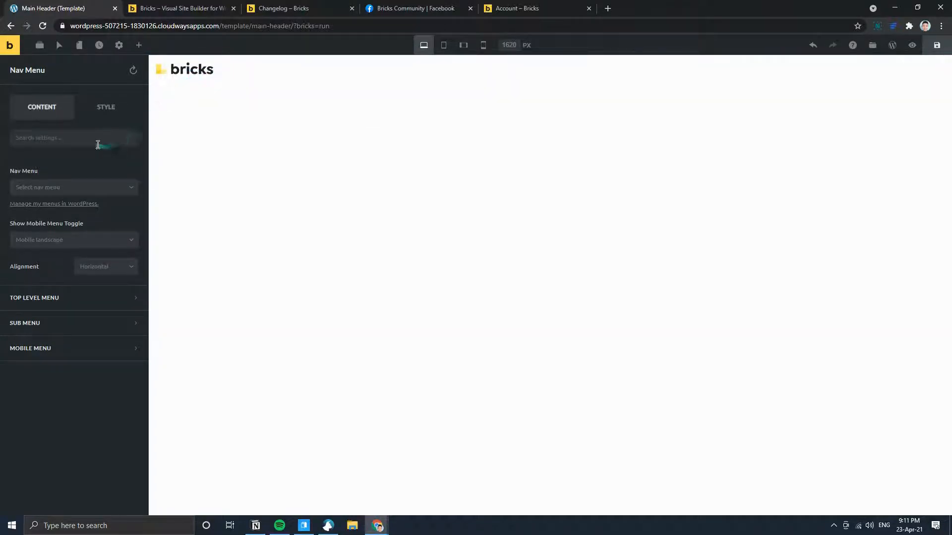
pyautogui.click(79, 187)
pyautogui.click(67, 203)
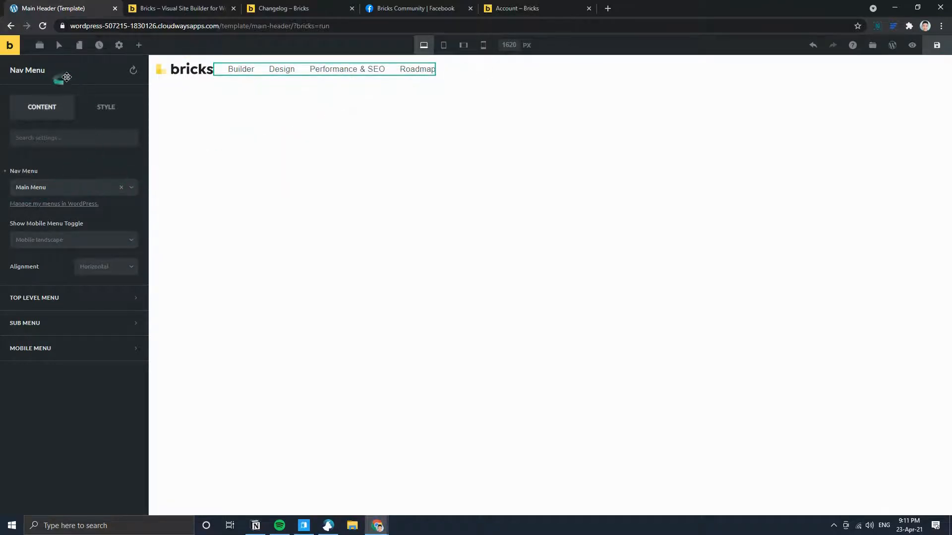
# - Check the Bricks homepage header for reference and add a Button element below the logo and menu in the Main Header template
pyautogui.click(139, 46)
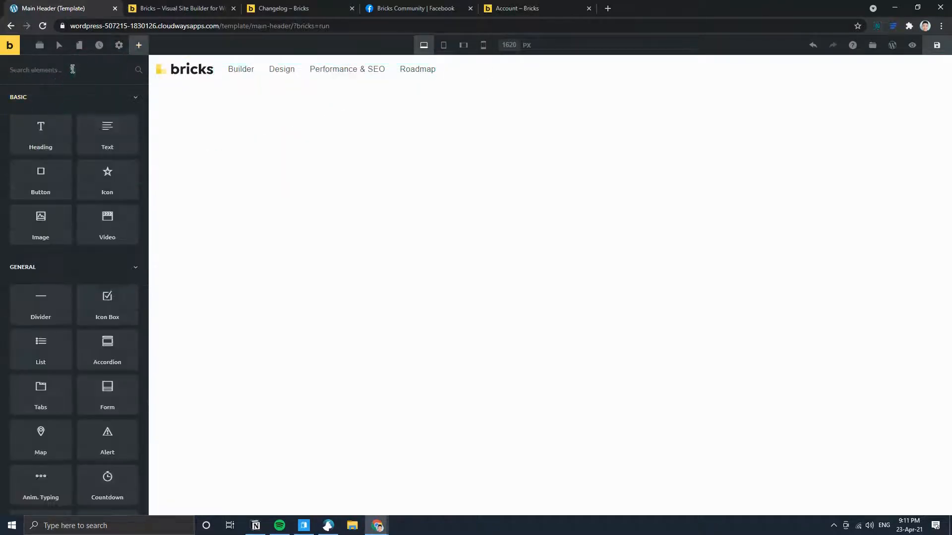
pyautogui.click(176, 9)
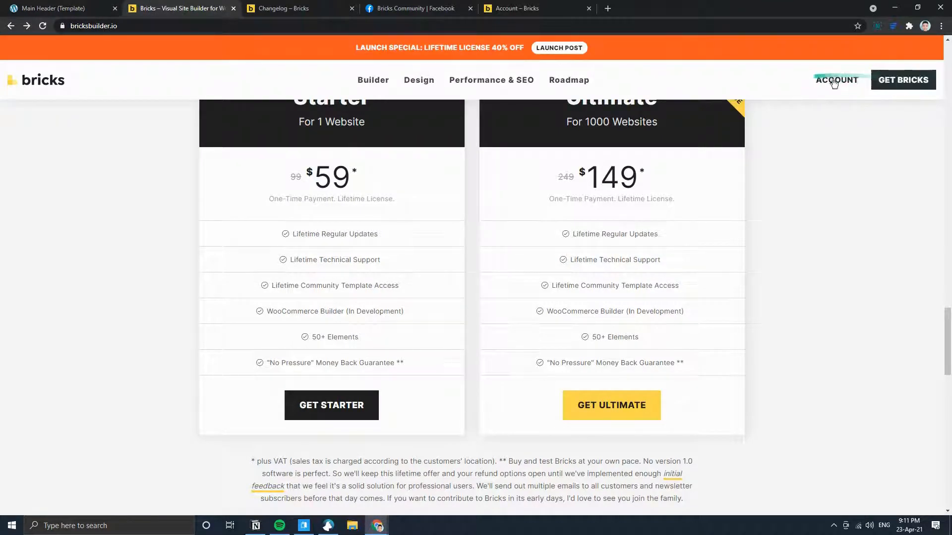
pyautogui.click(54, 9)
pyautogui.click(73, 74)
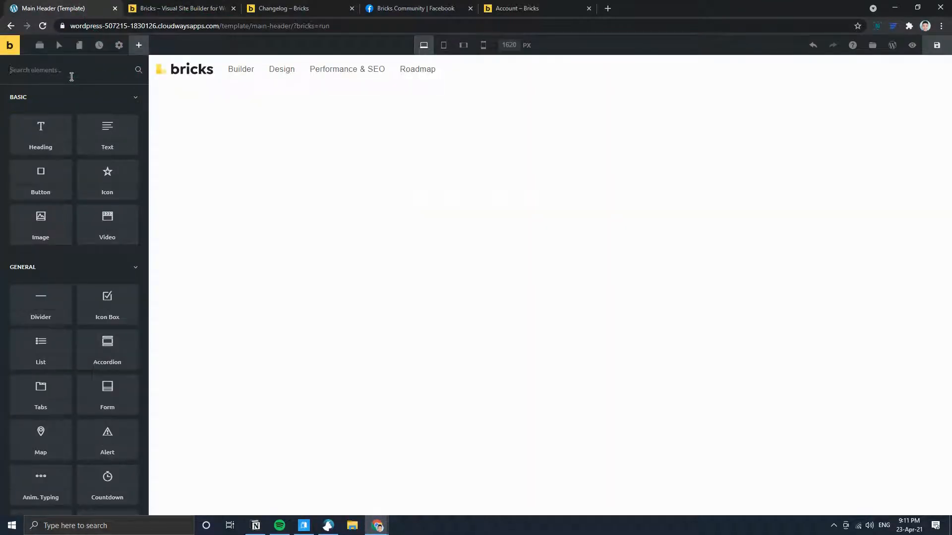
pyautogui.write('button')
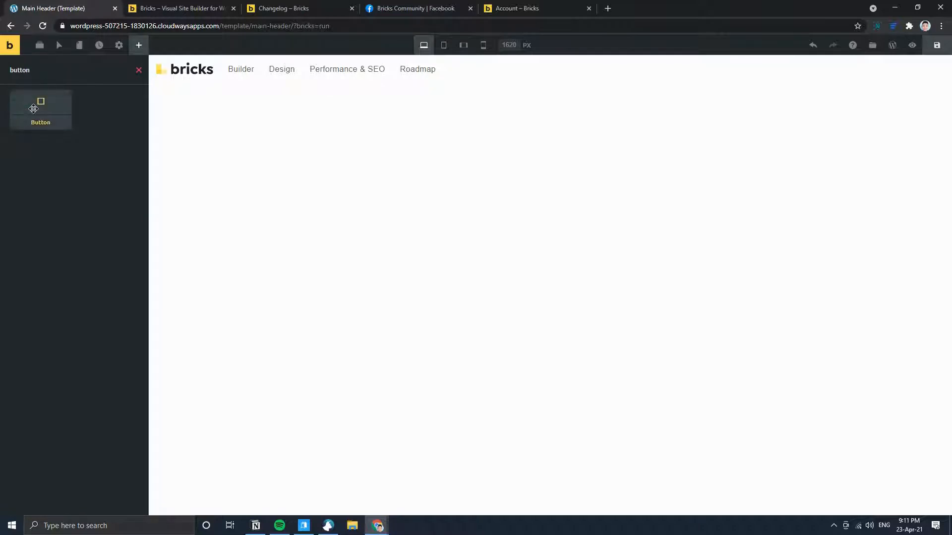
pyautogui.moveTo(40, 100); pyautogui.dragTo(416, 80)
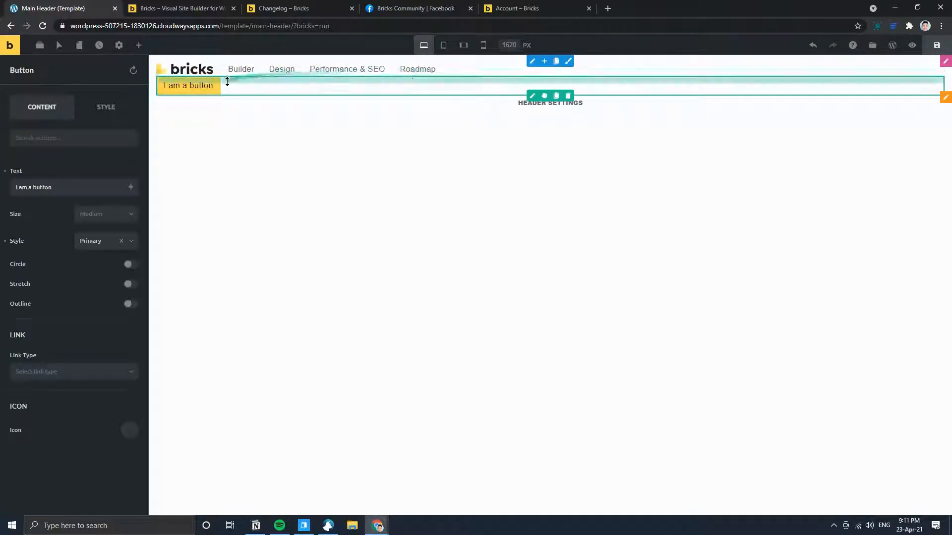
# - Enable Auto Width in the button's layout settings so it sits beside the navigation menu
pyautogui.click(115, 107)
pyautogui.click(75, 168)
pyautogui.scroll(-3, 72, 372)
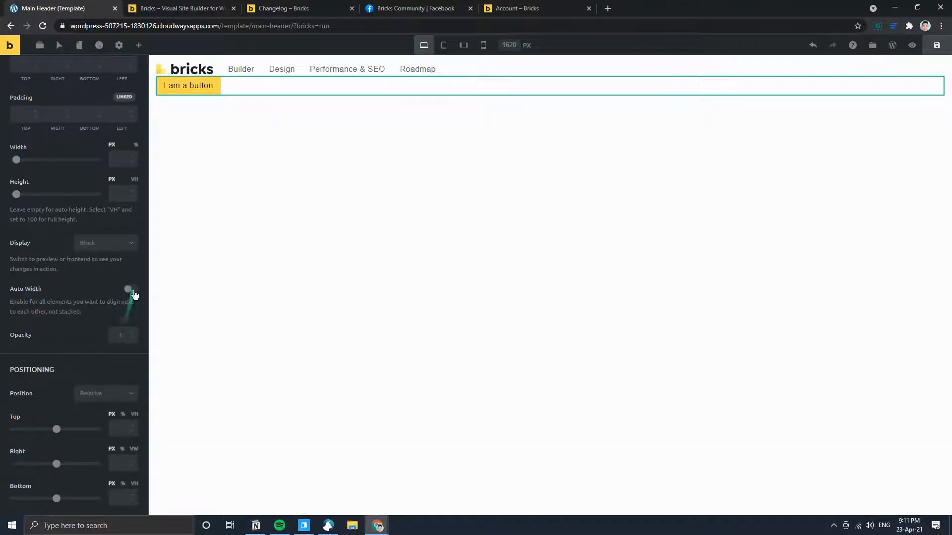
pyautogui.click(133, 292)
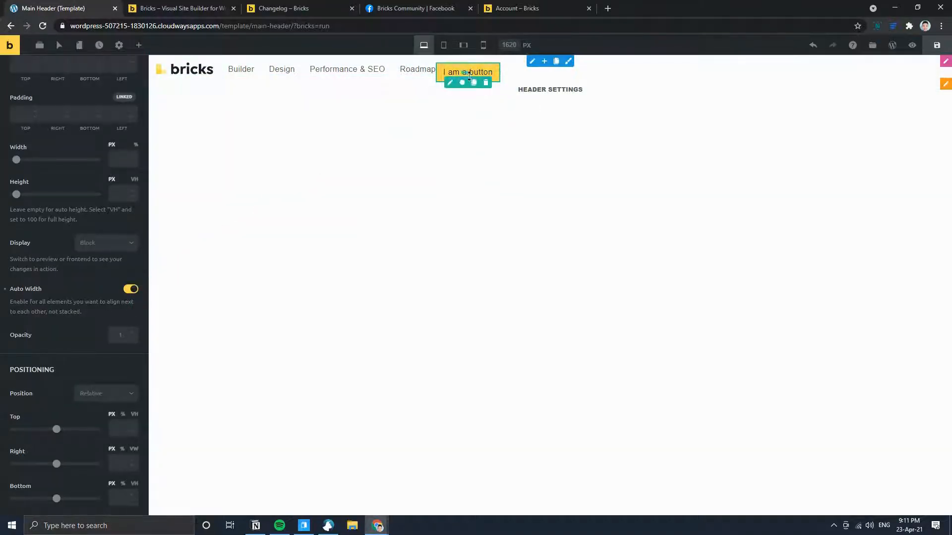
pyautogui.click(131, 289)
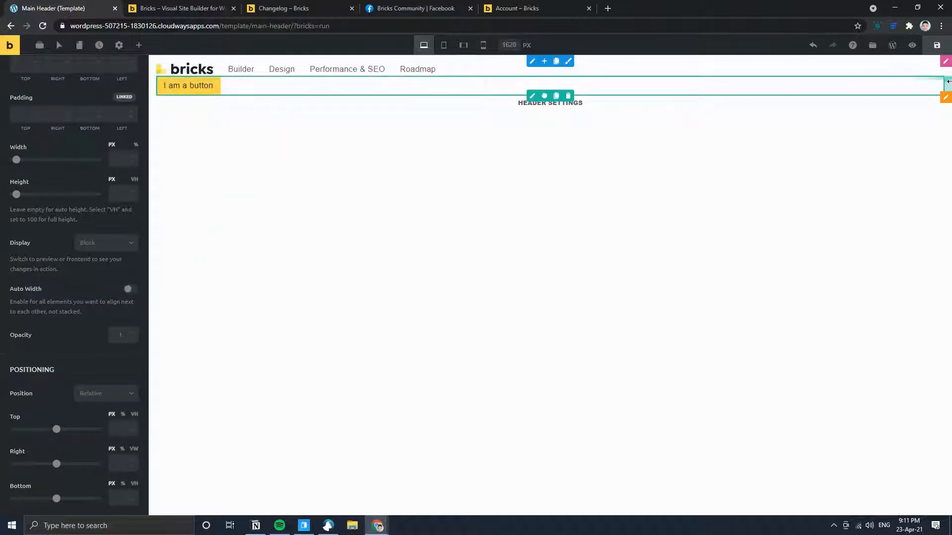
pyautogui.click(133, 291)
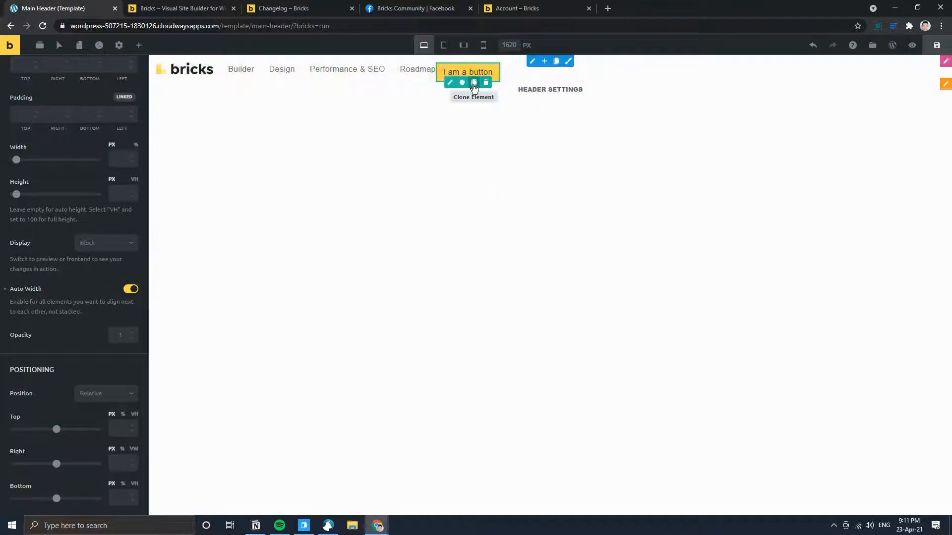
# - Clone the button and change the first copy's text to ACCOUNT
pyautogui.click(474, 82)
pyautogui.tripleClick(468, 71)
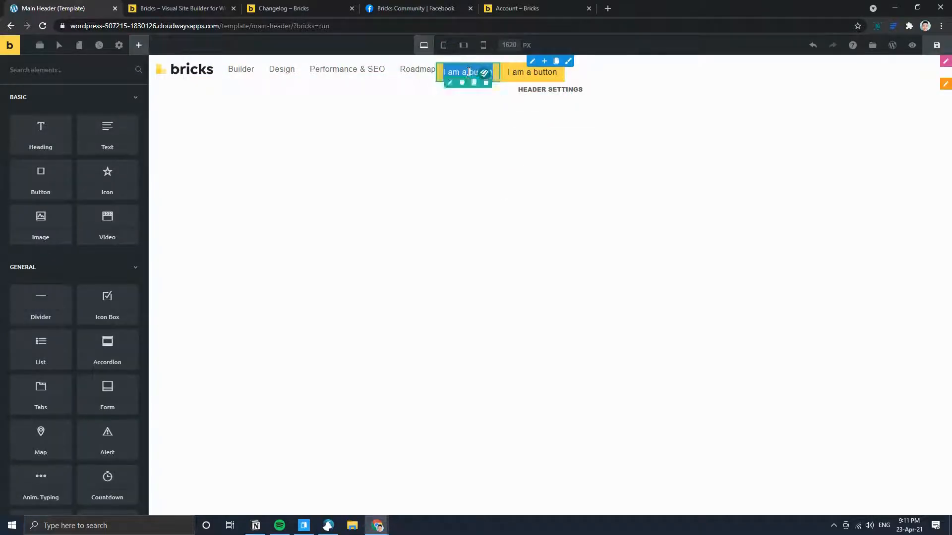
pyautogui.press('BackSpace')
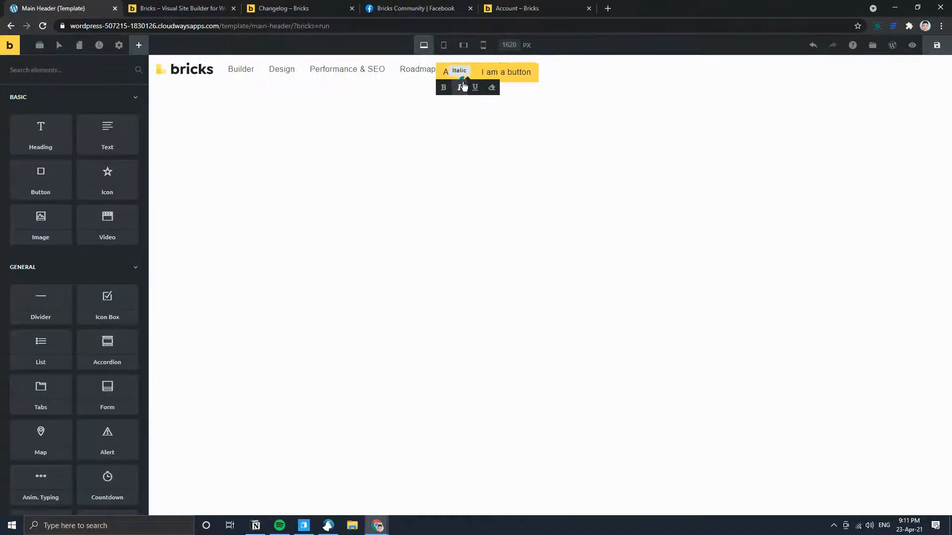
pyautogui.write('ACC')
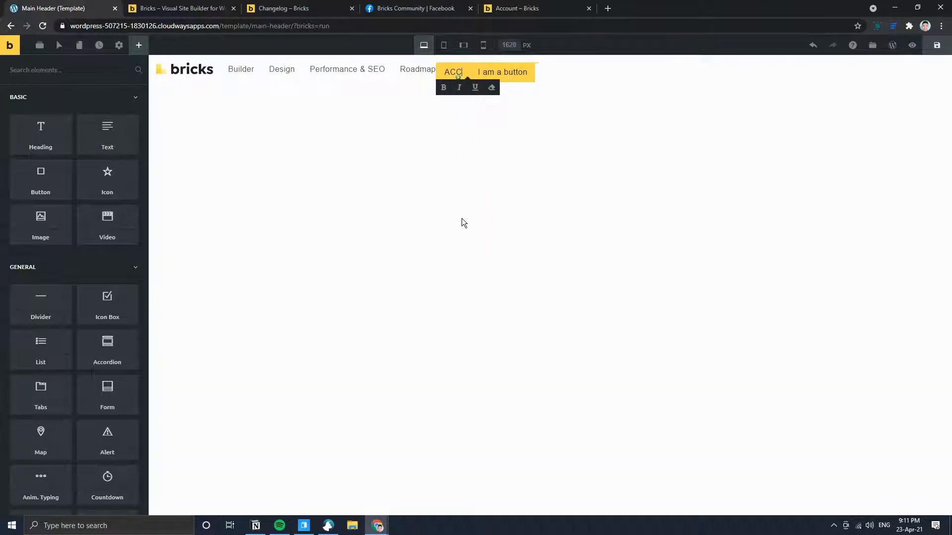
pyautogui.write('OUNT')
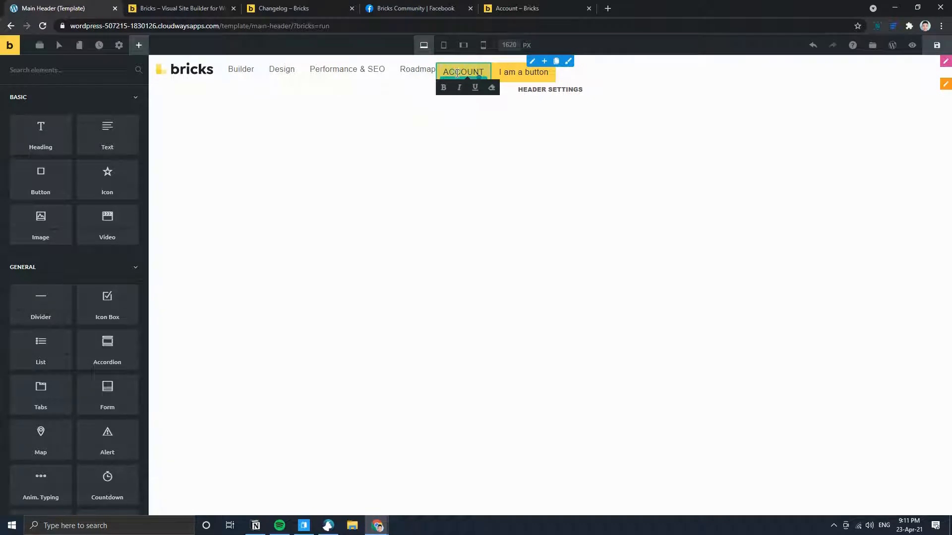
# - Set the second button's text to GET BRICKS, matching the Bricks homepage header
pyautogui.click(538, 74)
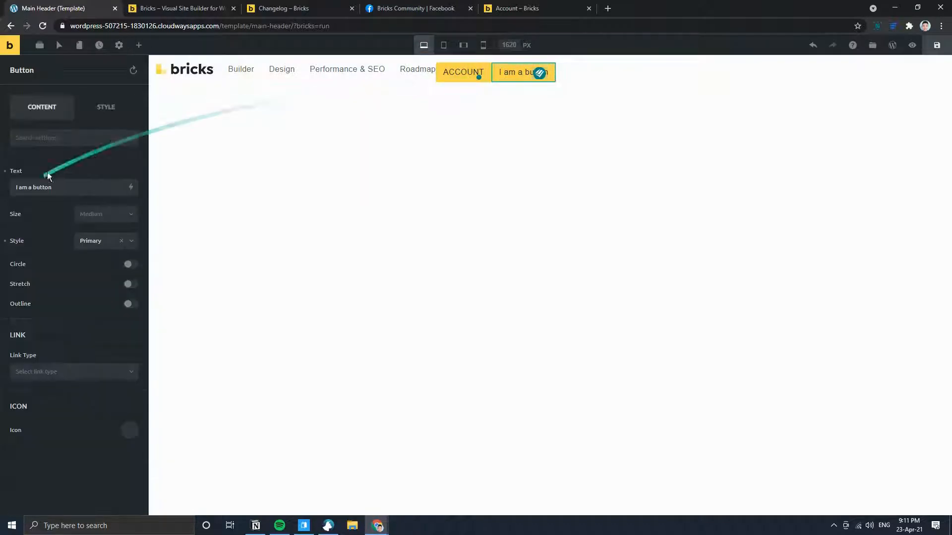
pyautogui.tripleClick(61, 187)
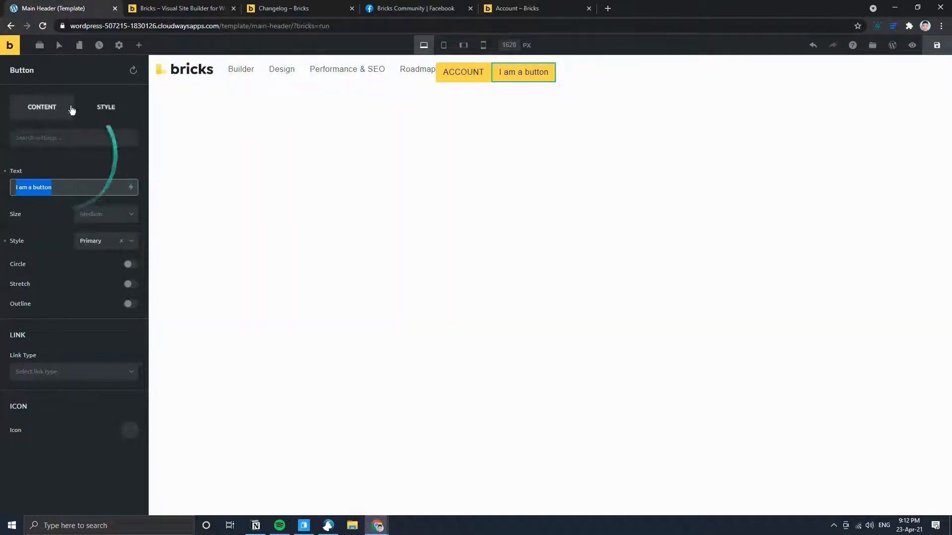
pyautogui.click(514, 72)
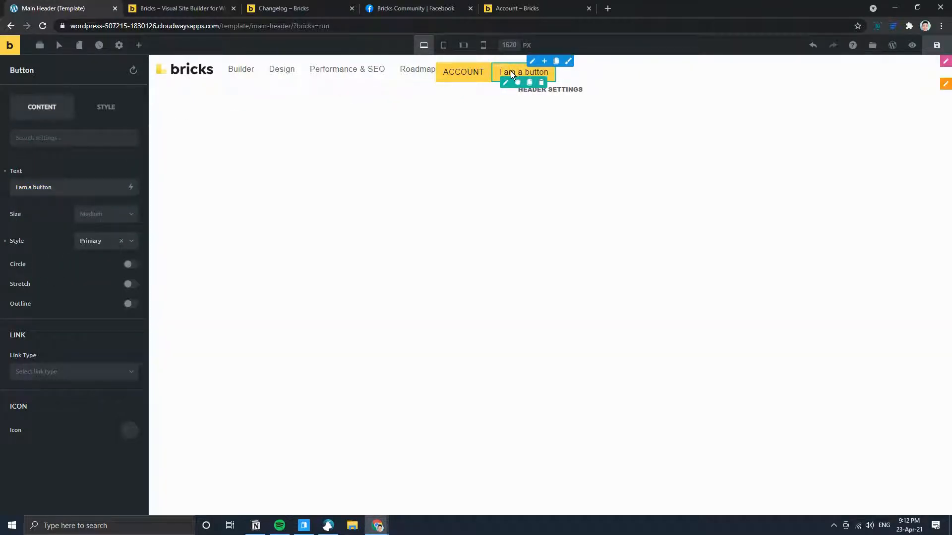
pyautogui.doubleClick(61, 192)
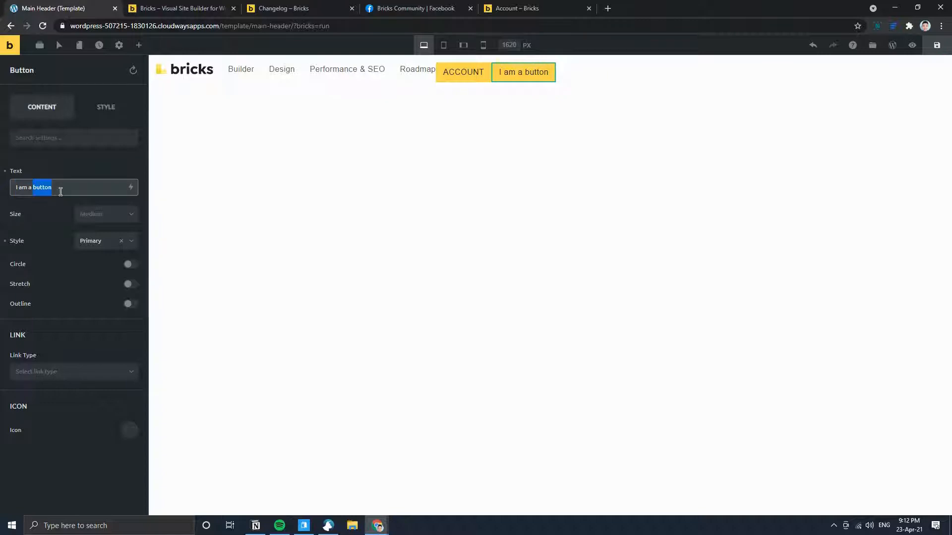
pyautogui.tripleClick(61, 191)
pyautogui.click(193, 5)
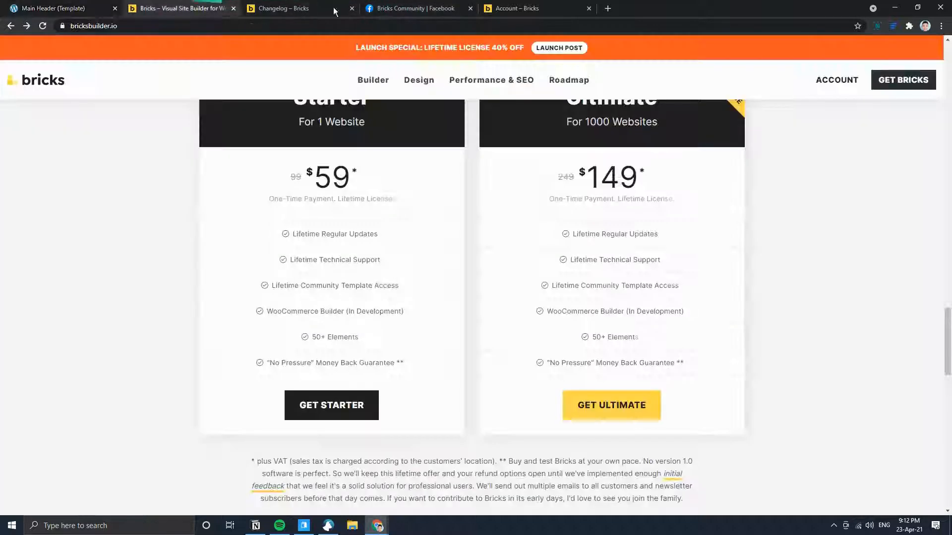
pyautogui.click(64, 8)
pyautogui.write('GET BR')
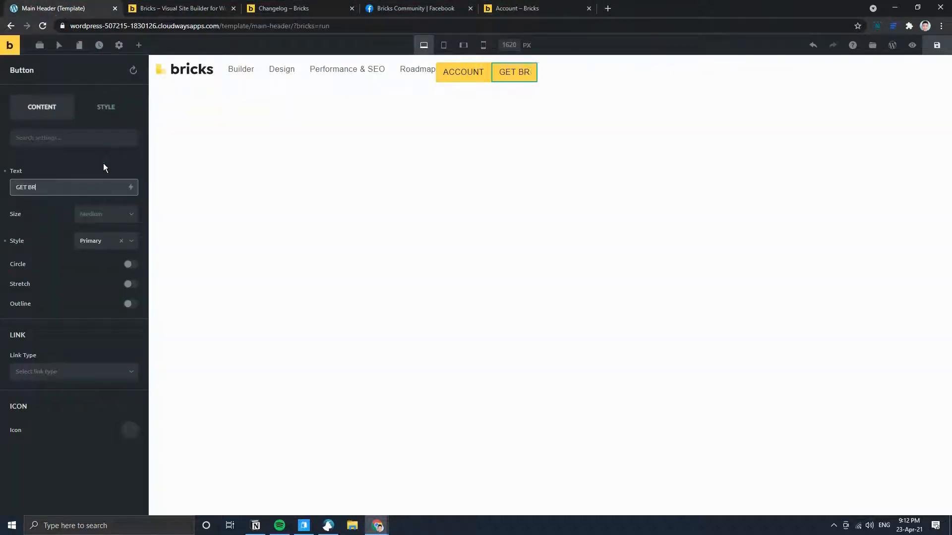
pyautogui.write('ICKS')
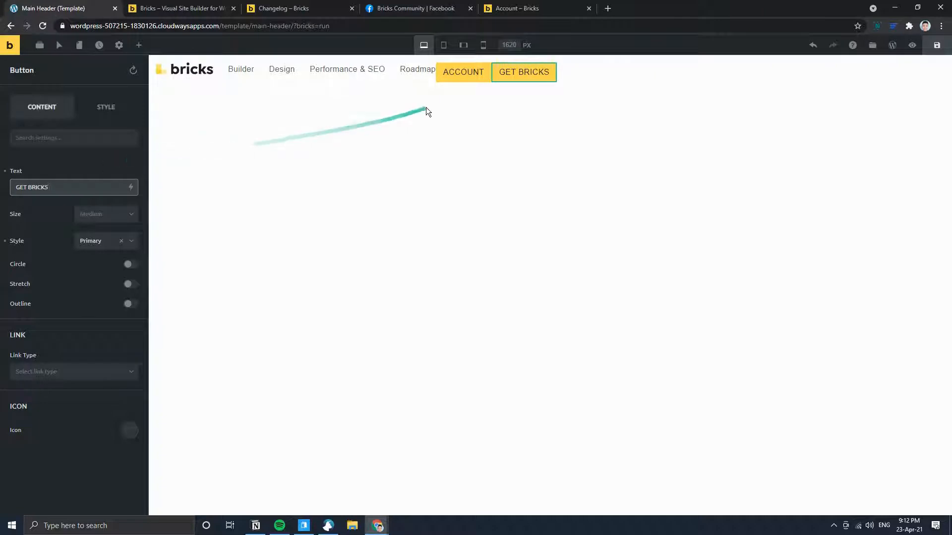
# - Clear the ACCOUNT button's Primary style and set its font weight to 900, using the Bricks homepage header as reference
pyautogui.click(446, 84)
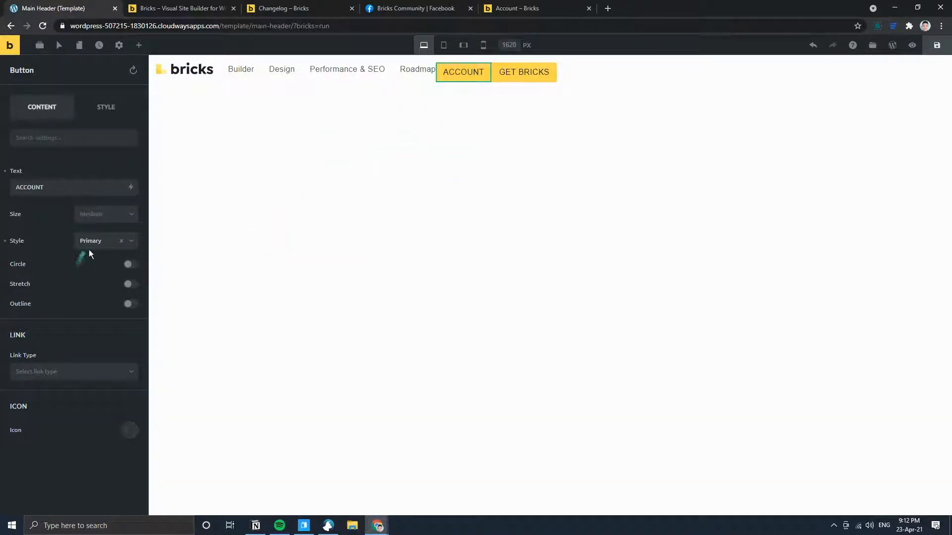
pyautogui.click(121, 241)
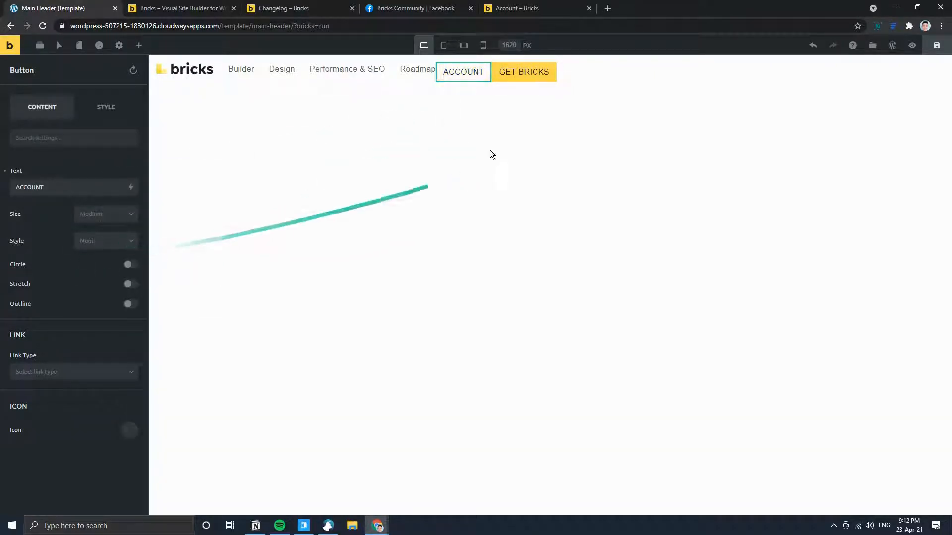
pyautogui.moveTo(479, 84)
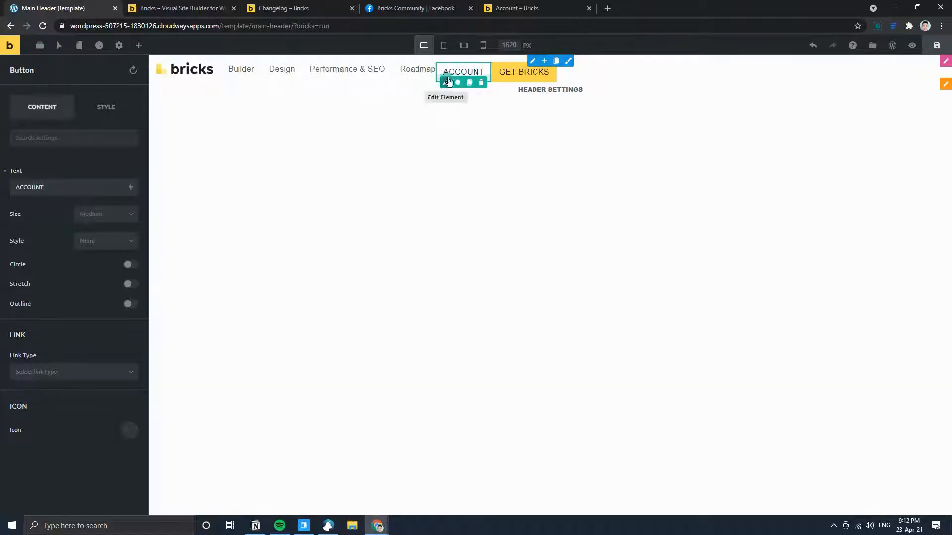
pyautogui.click(179, 9)
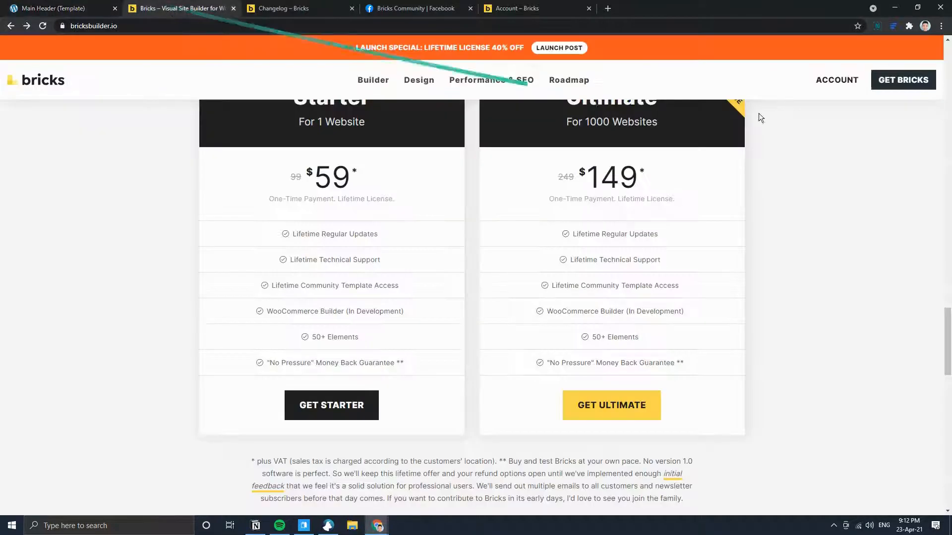
pyautogui.click(59, 8)
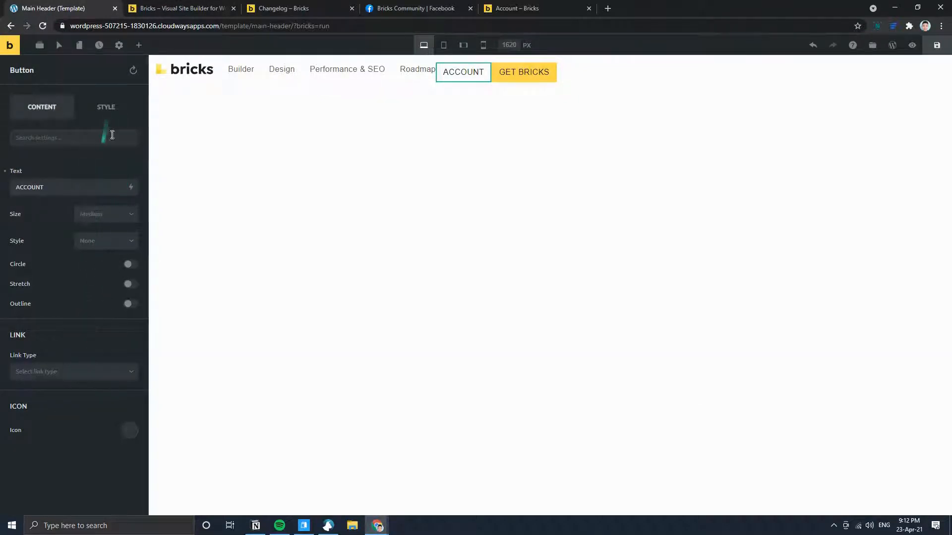
pyautogui.click(113, 118)
pyautogui.click(76, 191)
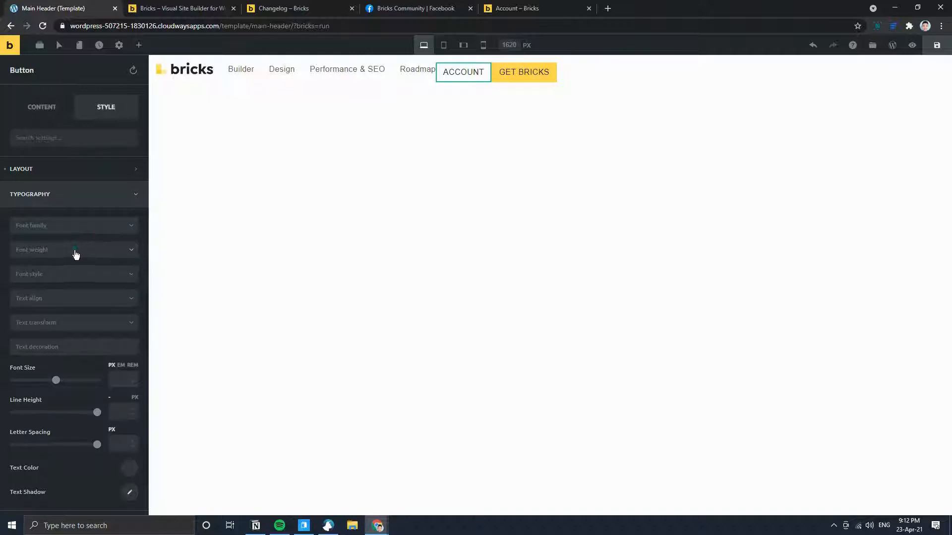
pyautogui.click(76, 253)
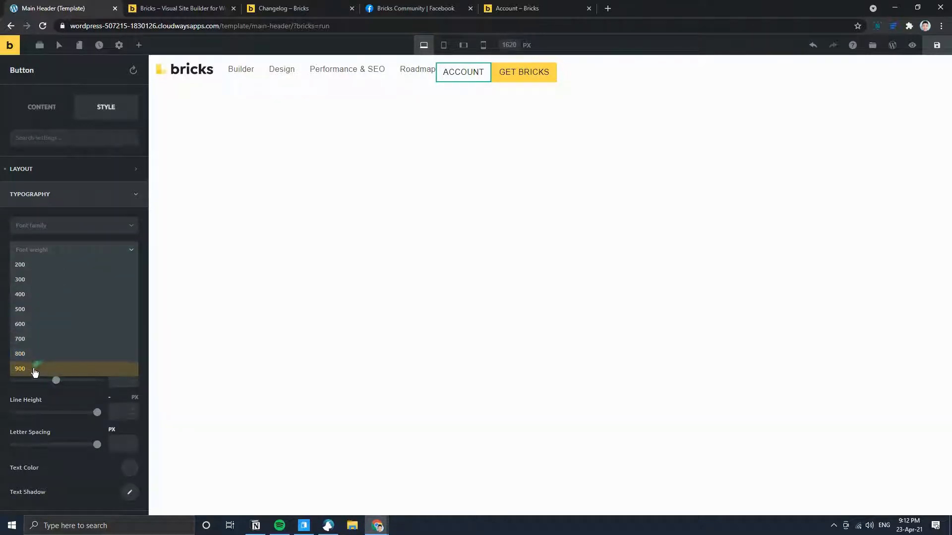
pyautogui.click(34, 370)
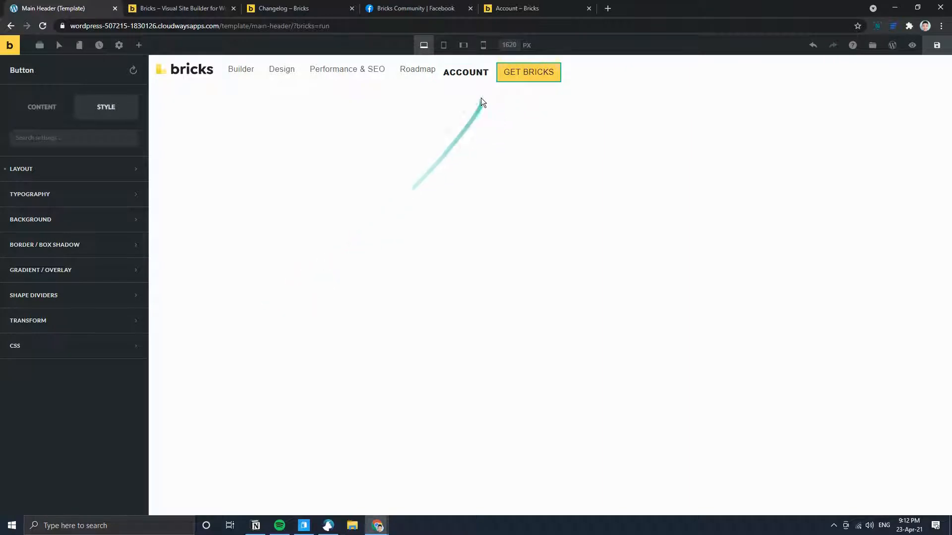
# - Clear the GET BRICKS button's Primary style and set its background color to #212121, following the Bricks homepage header
pyautogui.click(189, 6)
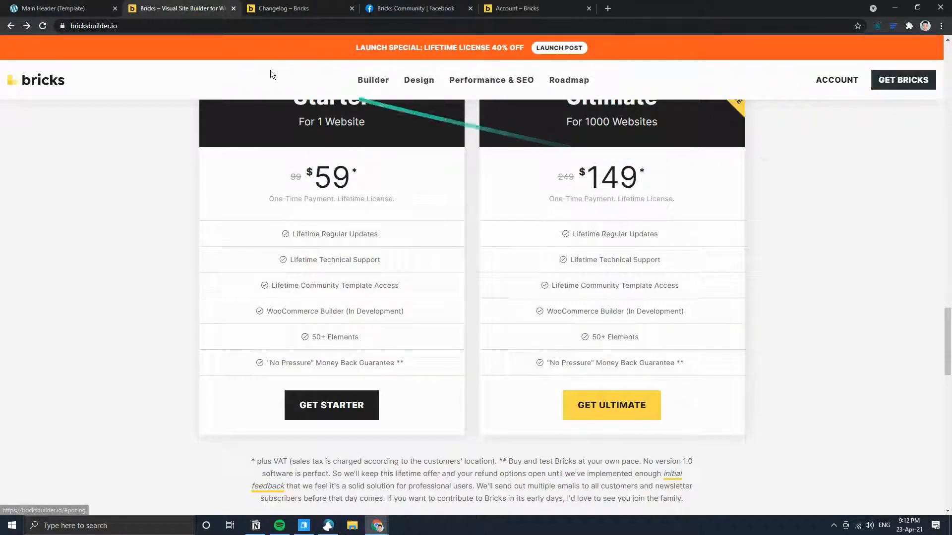
pyautogui.click(63, 7)
pyautogui.click(77, 176)
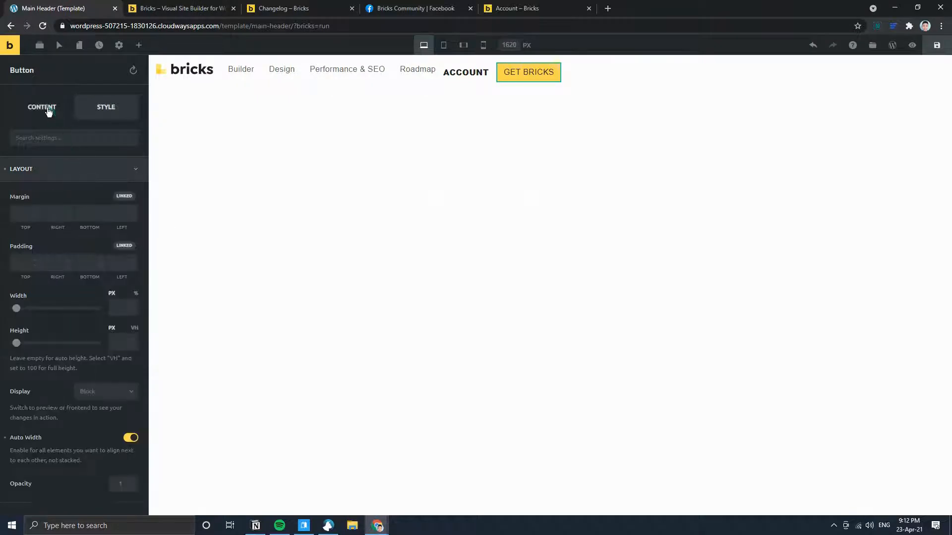
pyautogui.click(43, 105)
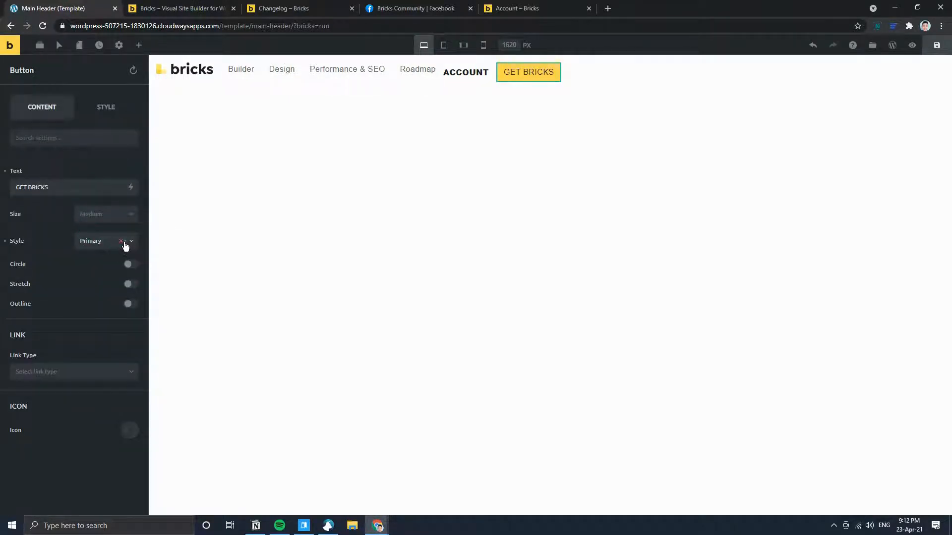
pyautogui.click(117, 115)
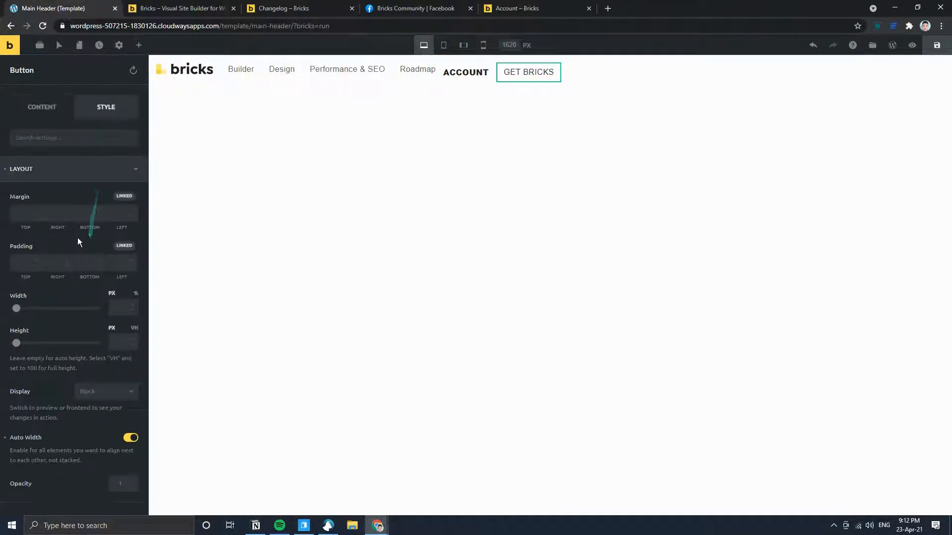
pyautogui.click(92, 171)
pyautogui.click(70, 217)
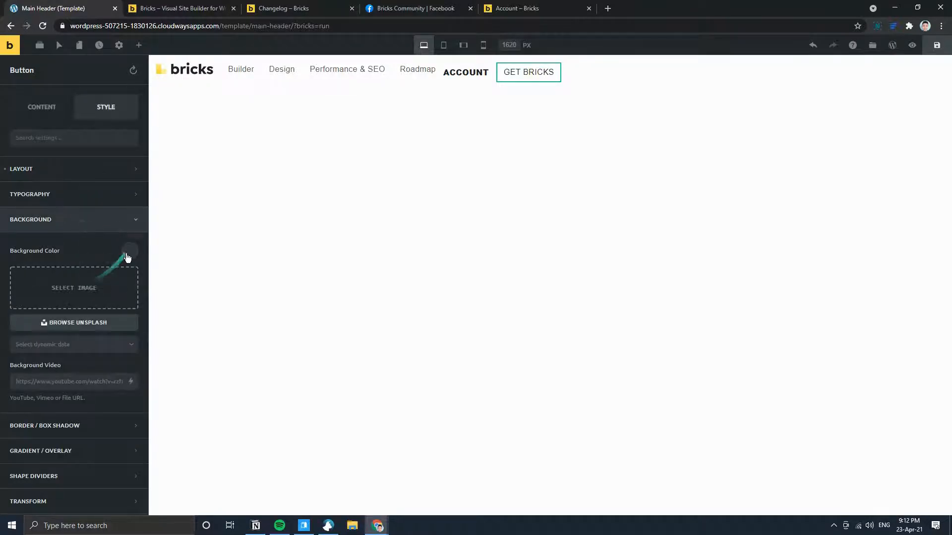
pyautogui.click(128, 253)
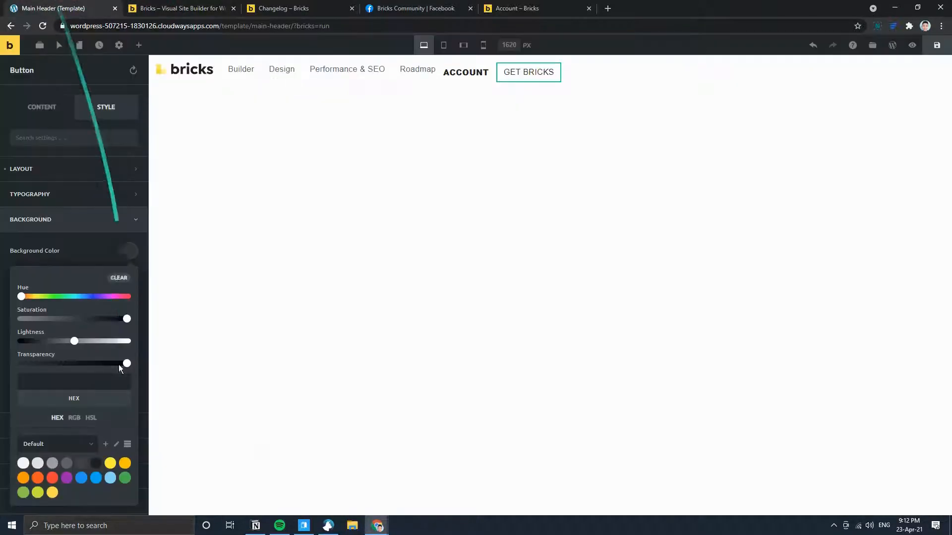
pyautogui.click(96, 463)
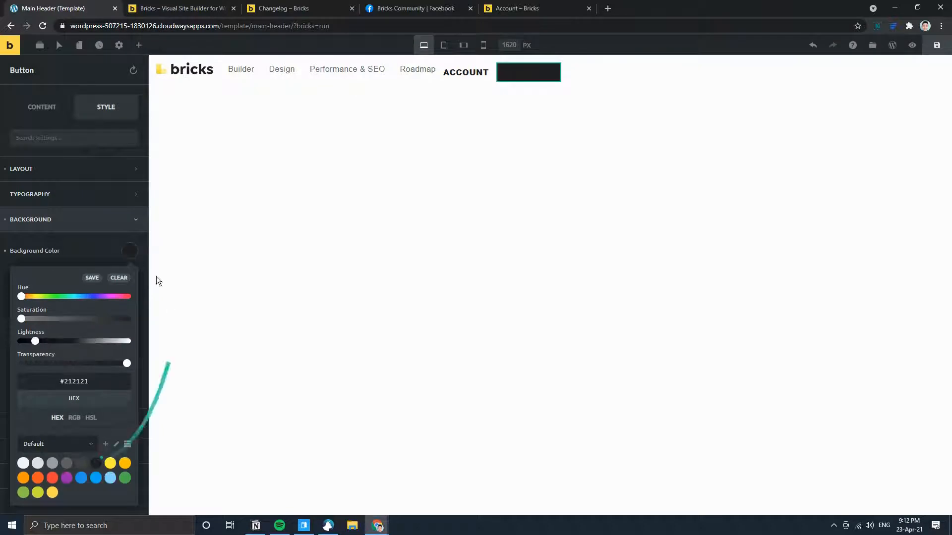
pyautogui.click(85, 245)
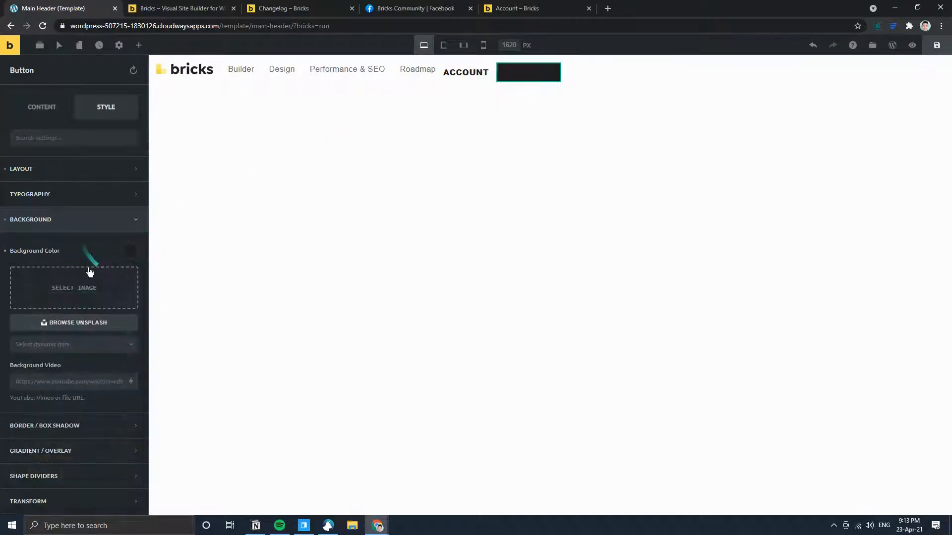
pyautogui.click(77, 224)
# - Set the GET BRICKS button's text color to #f5f5f5 in its typography settings
pyautogui.click(82, 195)
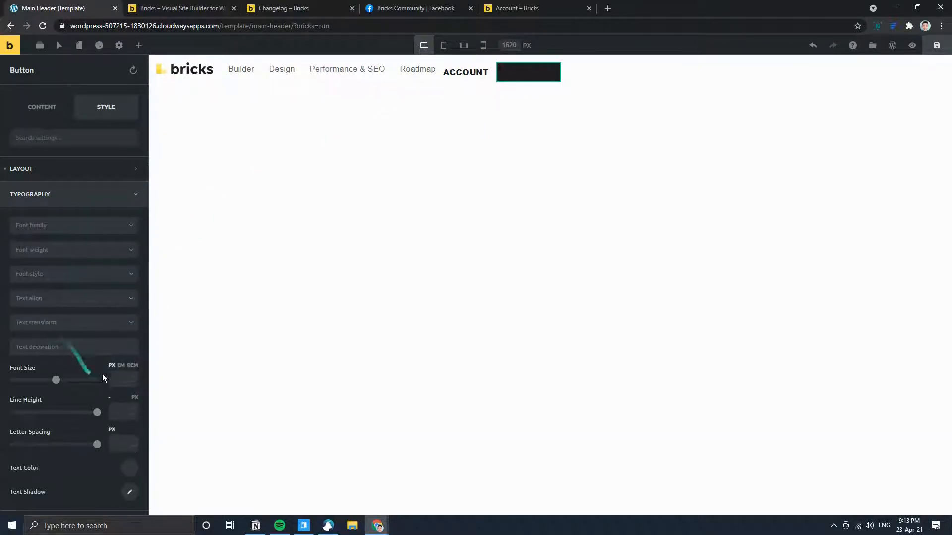
pyautogui.scroll(-1, 97, 462)
pyautogui.click(128, 419)
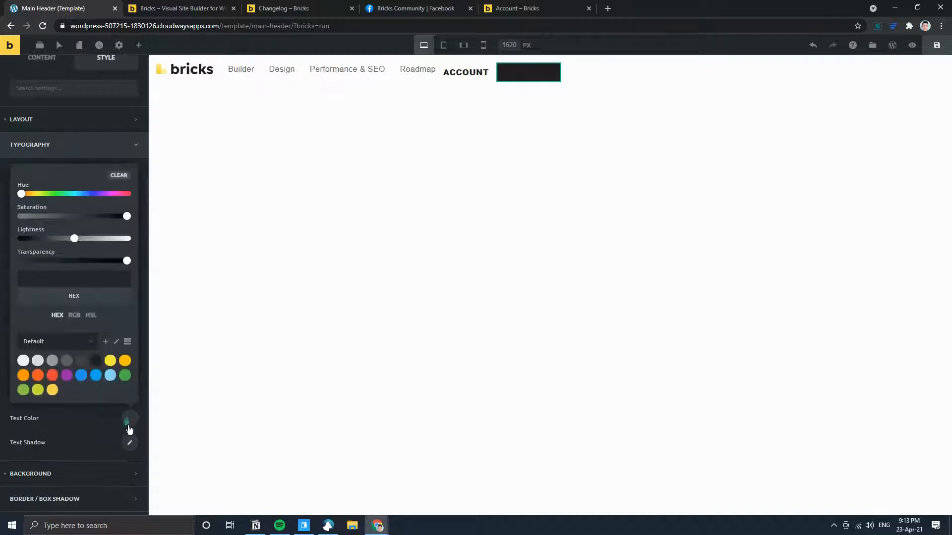
pyautogui.click(24, 360)
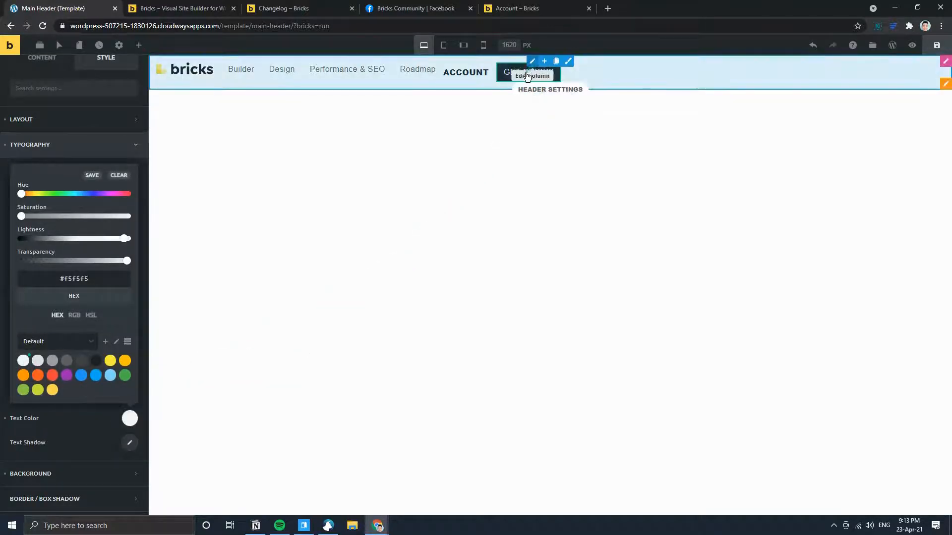
pyautogui.click(79, 152)
pyautogui.click(91, 197)
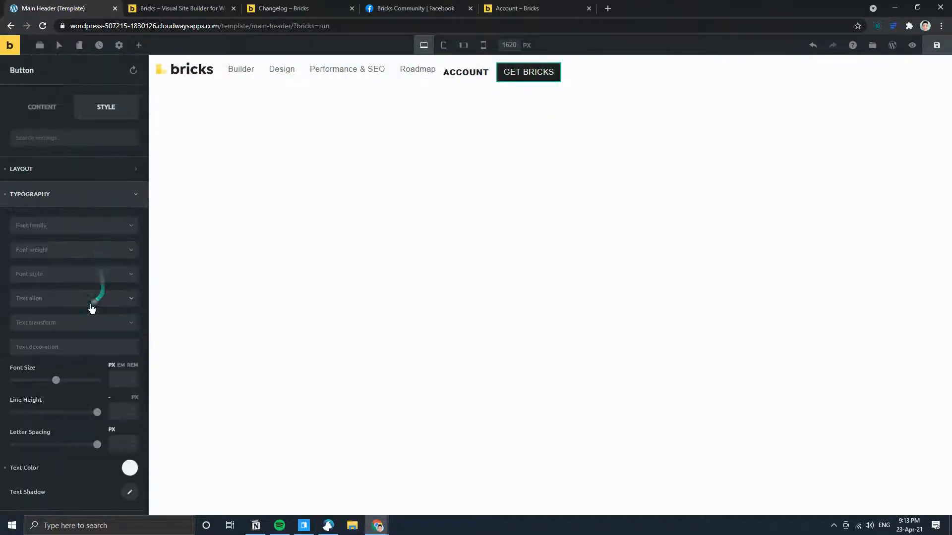
# - Set the GET BRICKS button's font weight to 900 and compare it with the Bricks homepage header
pyautogui.click(85, 232)
pyautogui.click(96, 232)
pyautogui.click(75, 251)
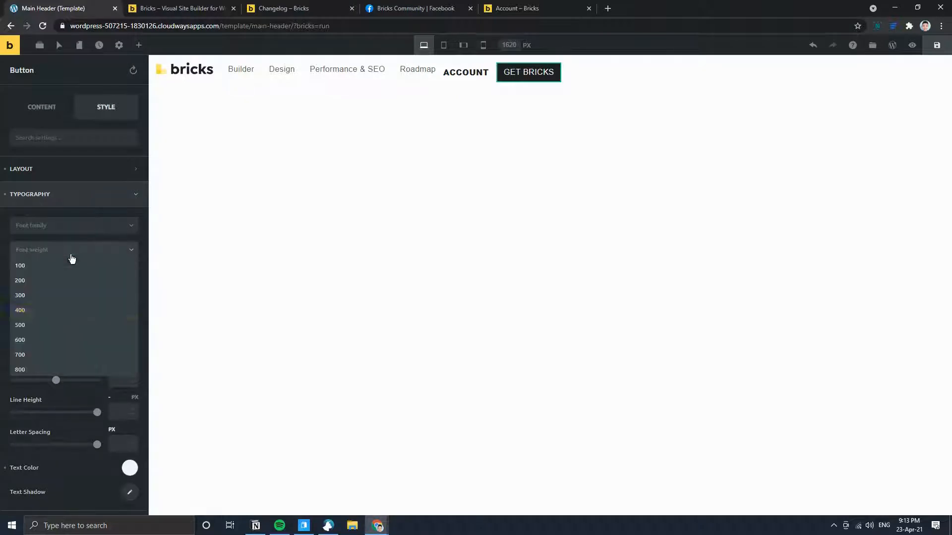
pyautogui.scroll(-1, 44, 356)
pyautogui.click(32, 365)
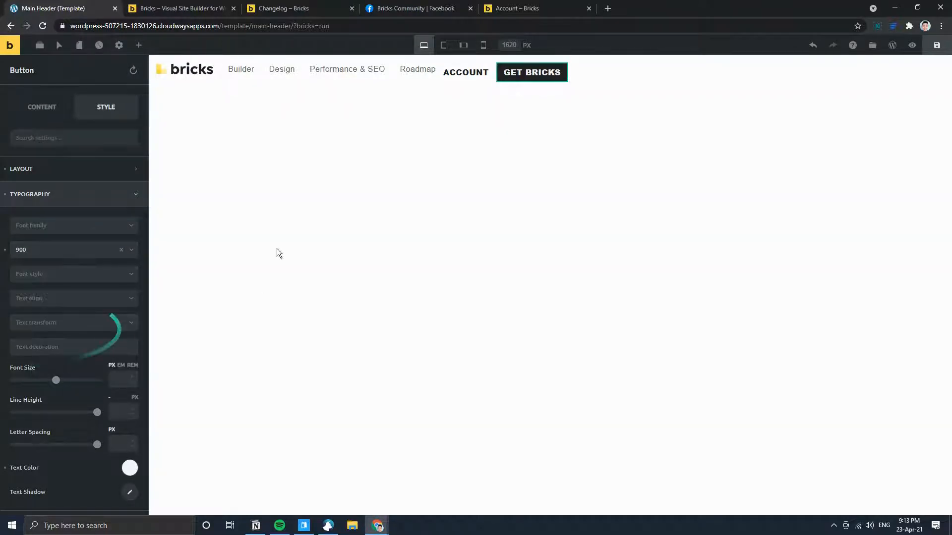
pyautogui.click(178, 9)
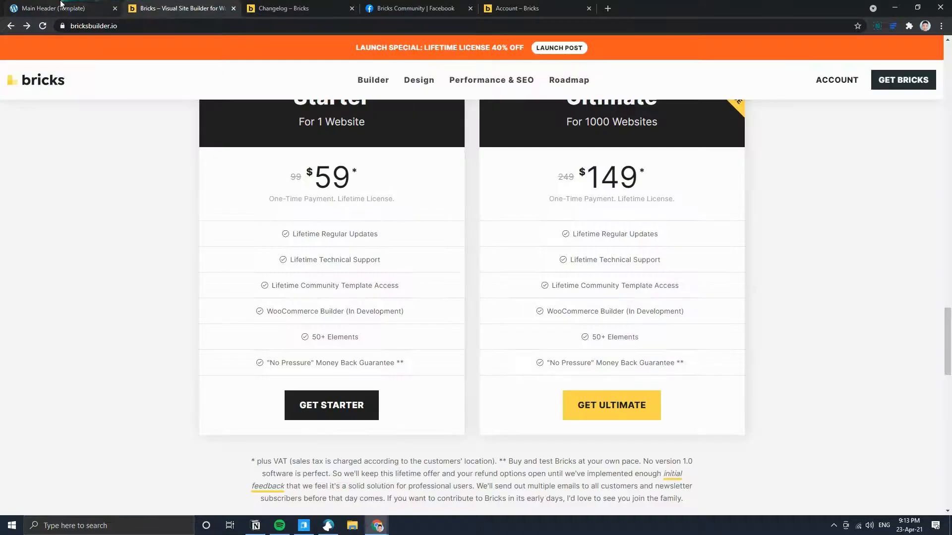
pyautogui.click(62, 5)
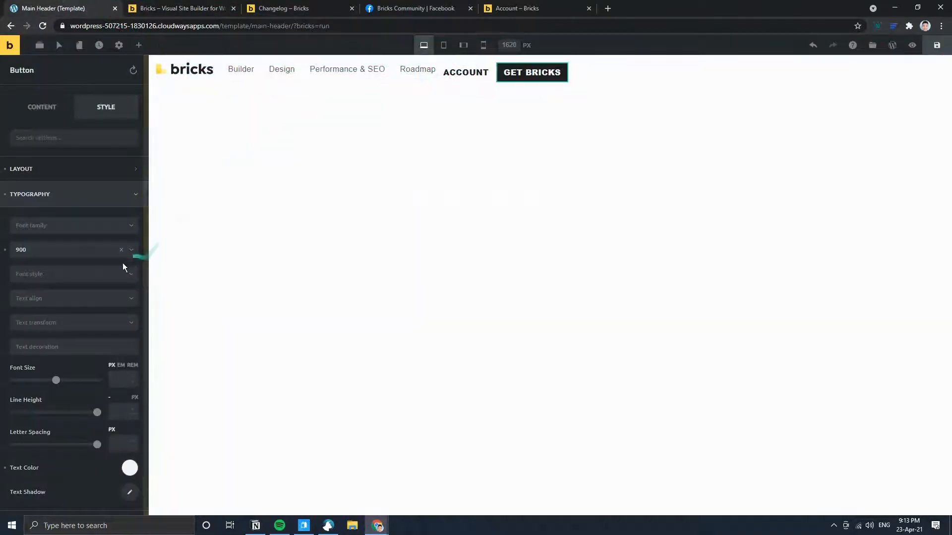
# - Set the GET BRICKS button's hover text color to #212121 in its typography settings
pyautogui.click(60, 46)
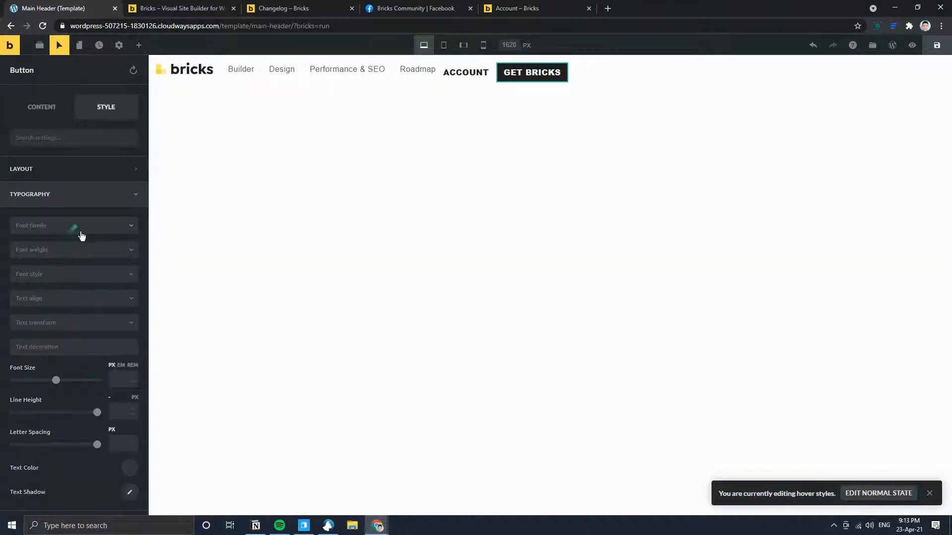
pyautogui.scroll(-2, 95, 406)
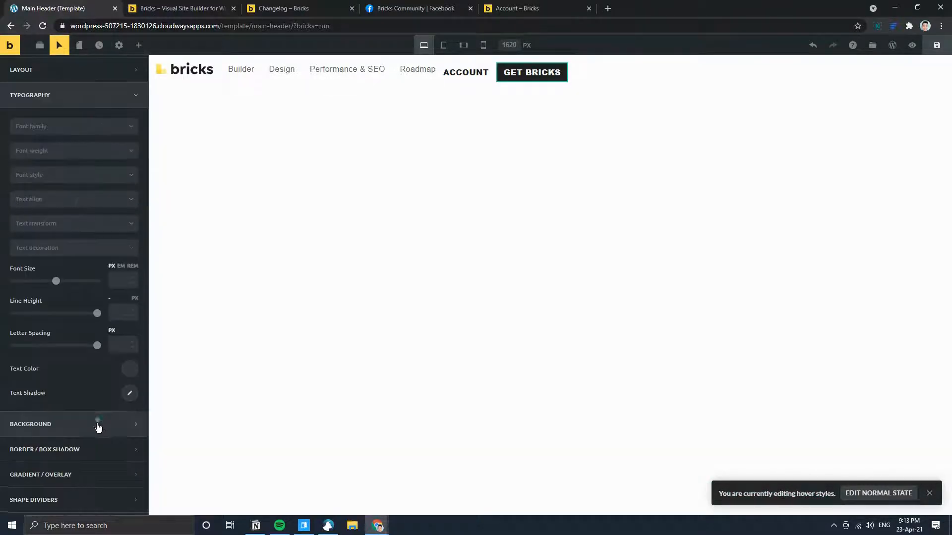
pyautogui.click(126, 372)
pyautogui.click(97, 313)
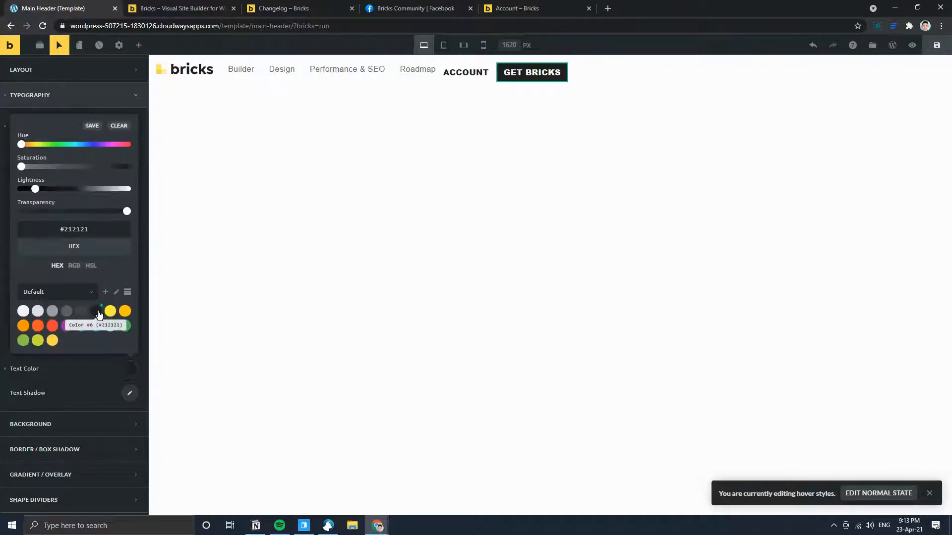
pyautogui.click(83, 378)
# - Set the GET BRICKS button's hover background color to #ffeb3b and return to editing its normal state
pyautogui.click(73, 425)
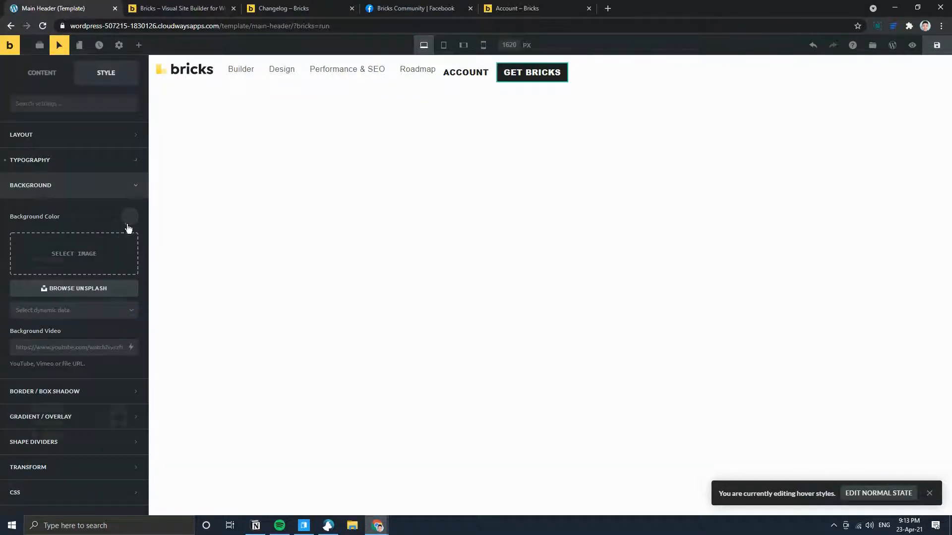
pyautogui.click(129, 217)
pyautogui.click(117, 431)
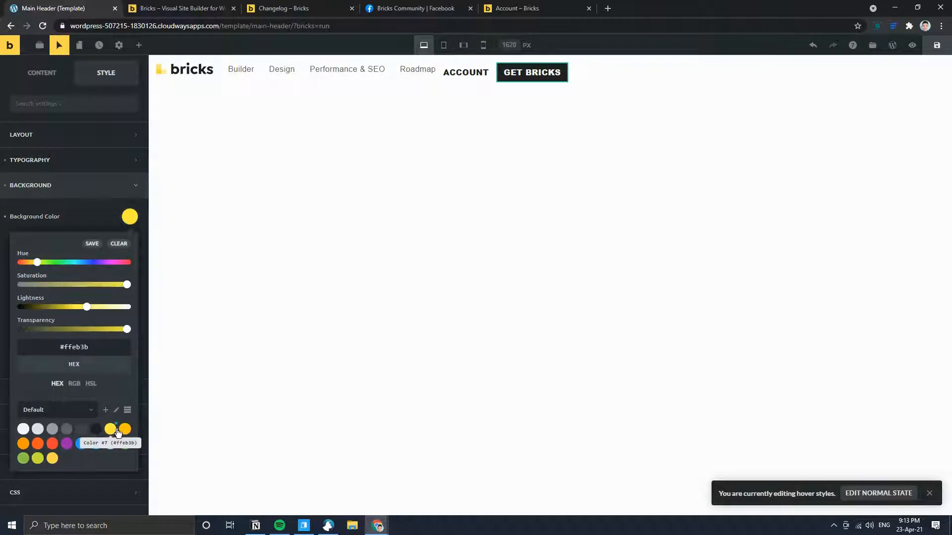
pyautogui.click(85, 213)
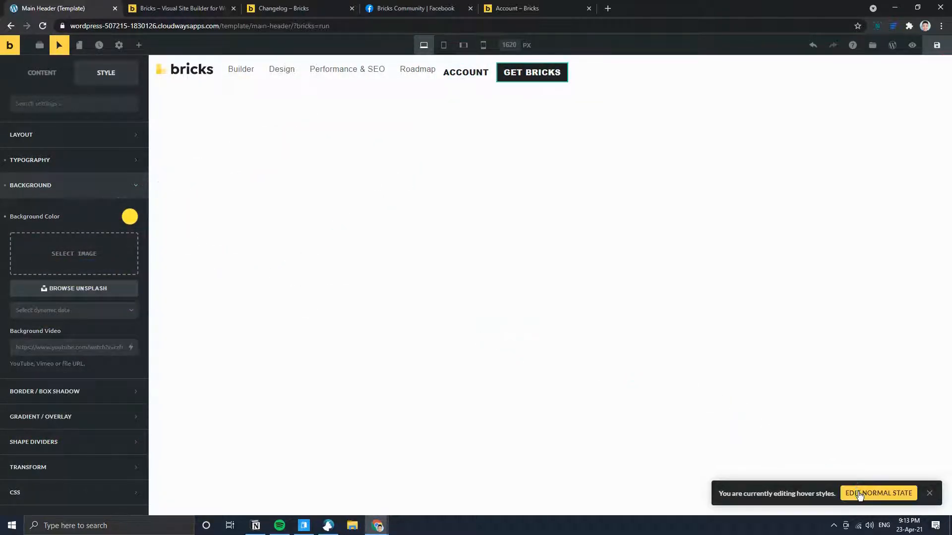
pyautogui.click(877, 493)
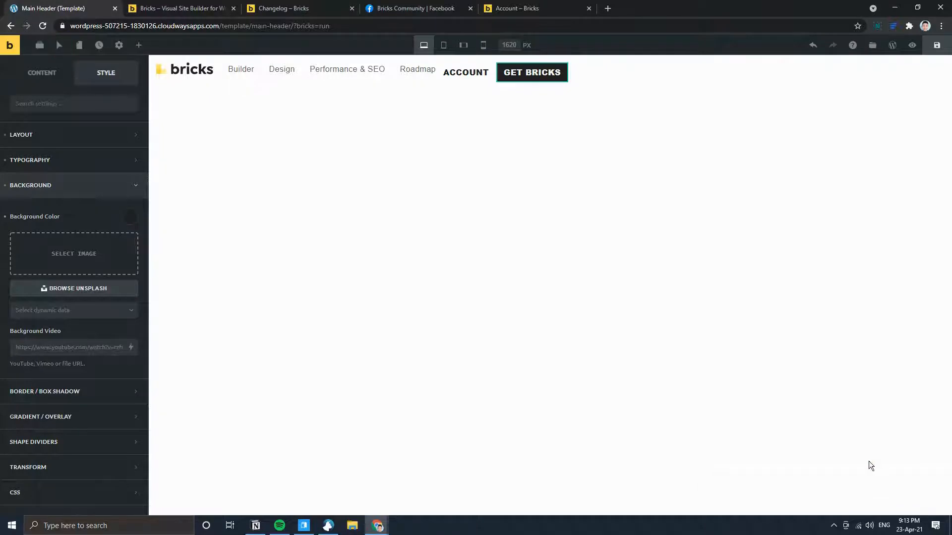
# - Save the template and check the GET BRICKS button's hover style on the live page and in the builder preview
pyautogui.click(937, 45)
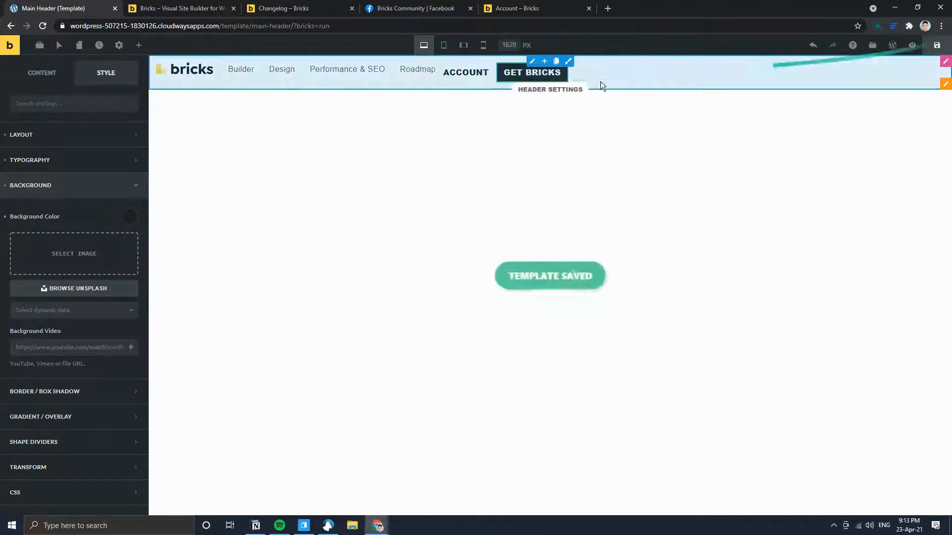
pyautogui.click(40, 38)
pyautogui.click(196, 7)
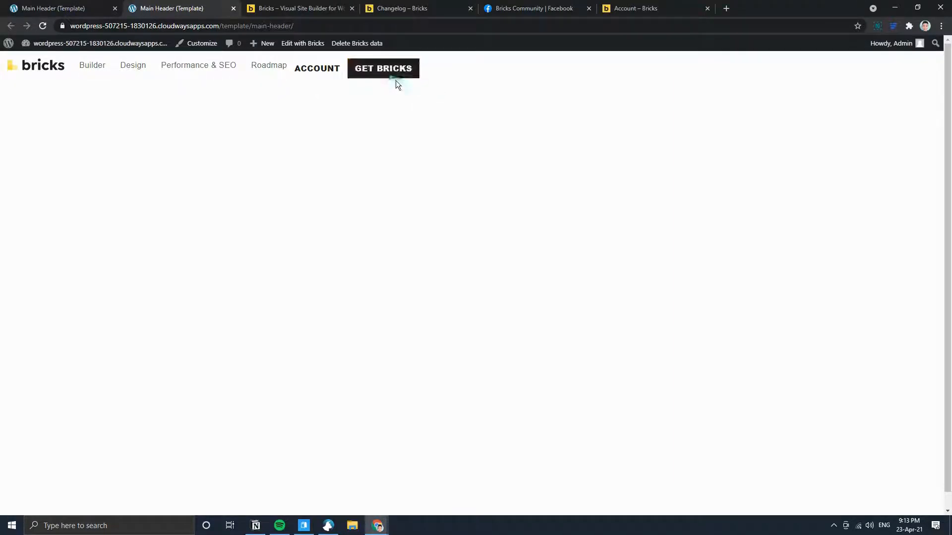
pyautogui.click(61, 6)
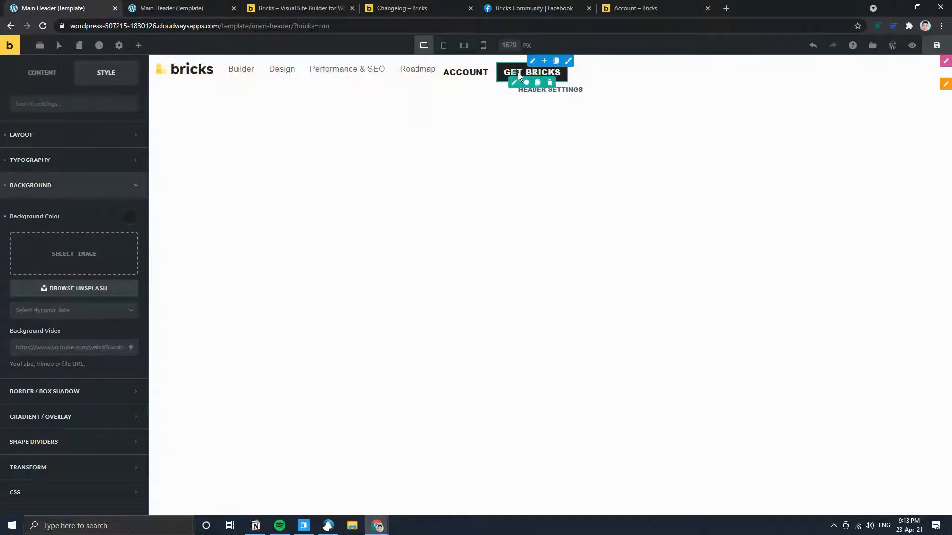
pyautogui.click(152, 7)
pyautogui.click(61, 6)
pyautogui.click(912, 48)
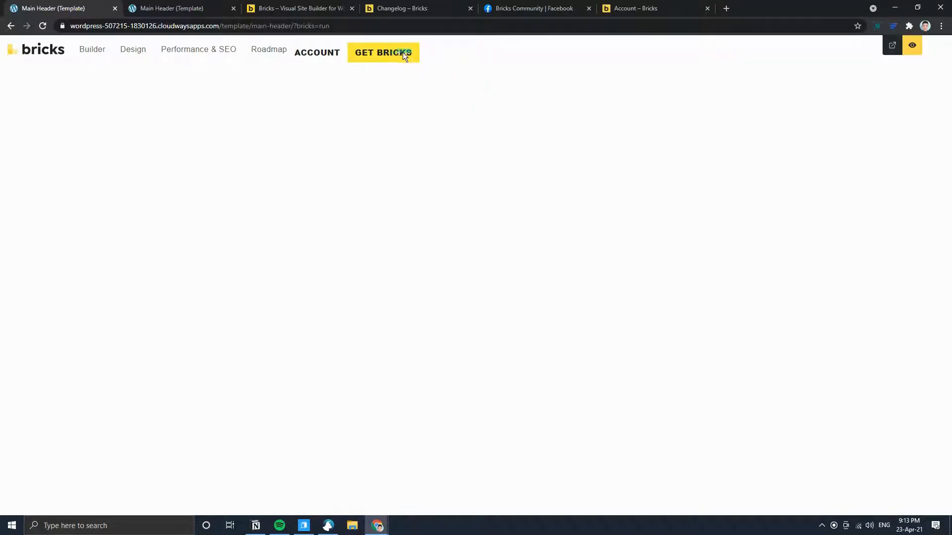
pyautogui.click(912, 46)
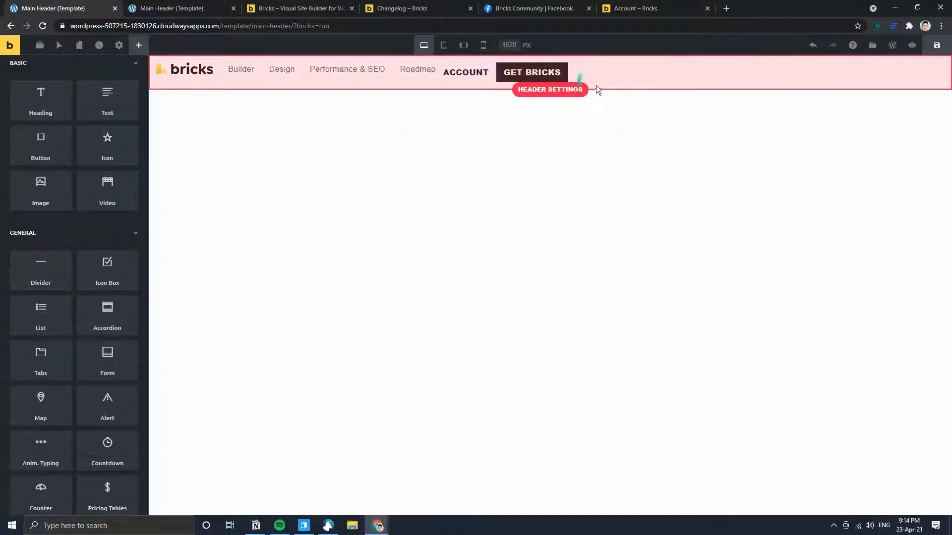
# - Lay out the header column's elements with Direction set to Horizontal and Align Items set to Center
pyautogui.click(533, 63)
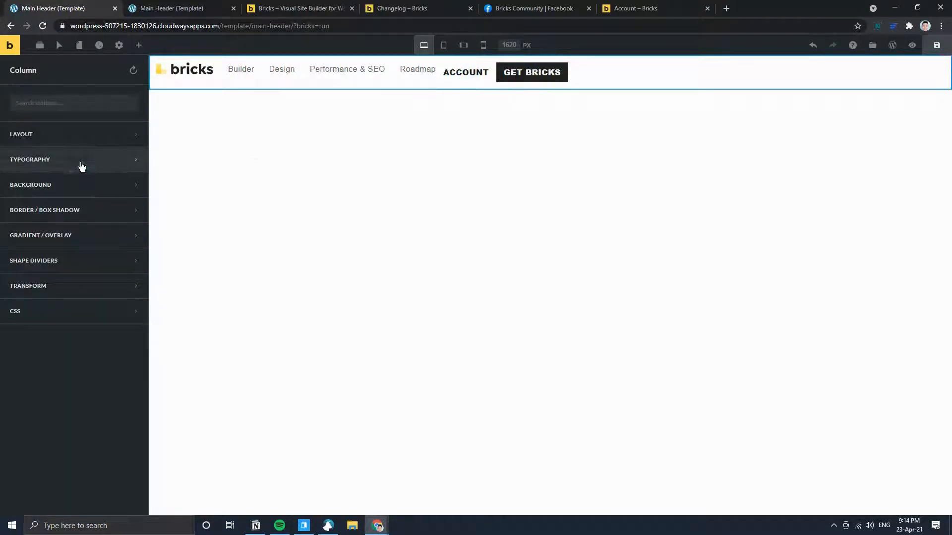
pyautogui.click(92, 145)
pyautogui.scroll(-5, 62, 361)
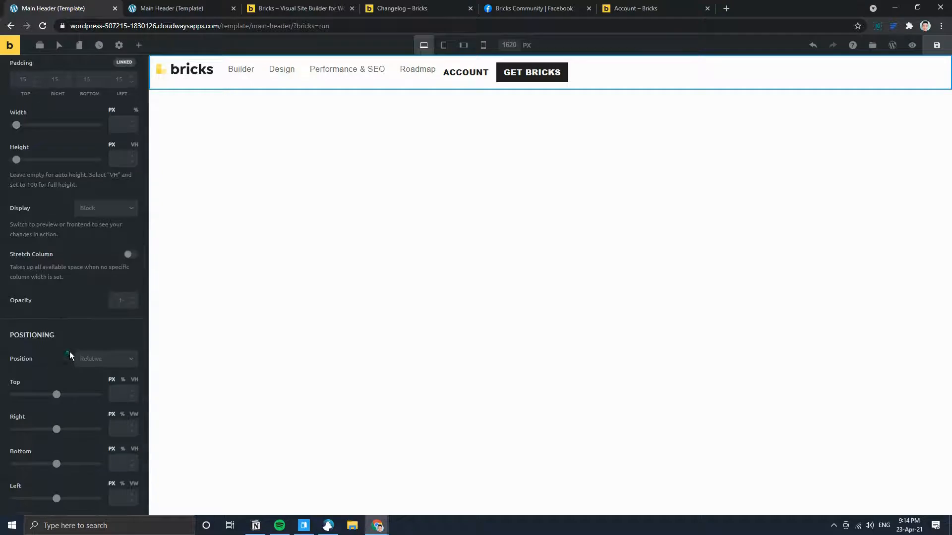
pyautogui.scroll(-6, 97, 266)
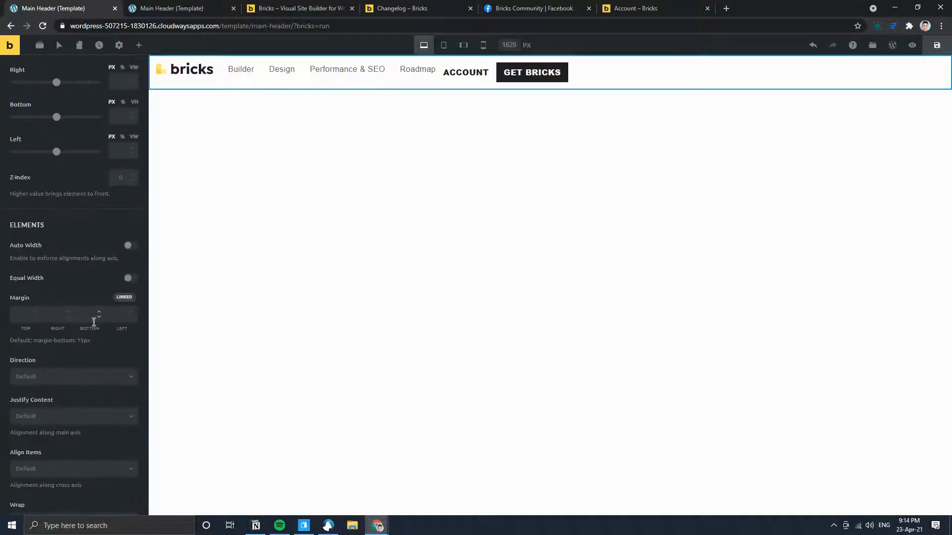
pyautogui.scroll(-1, 64, 336)
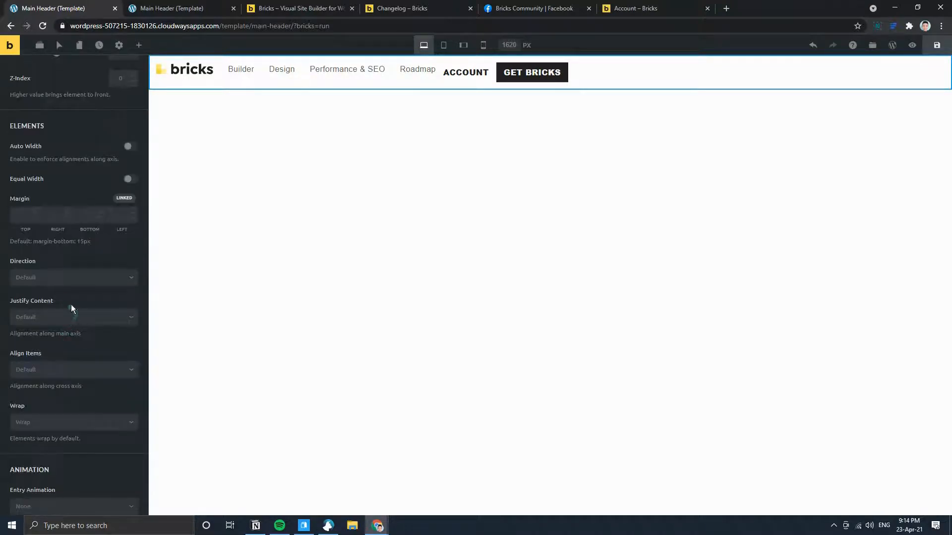
pyautogui.click(70, 282)
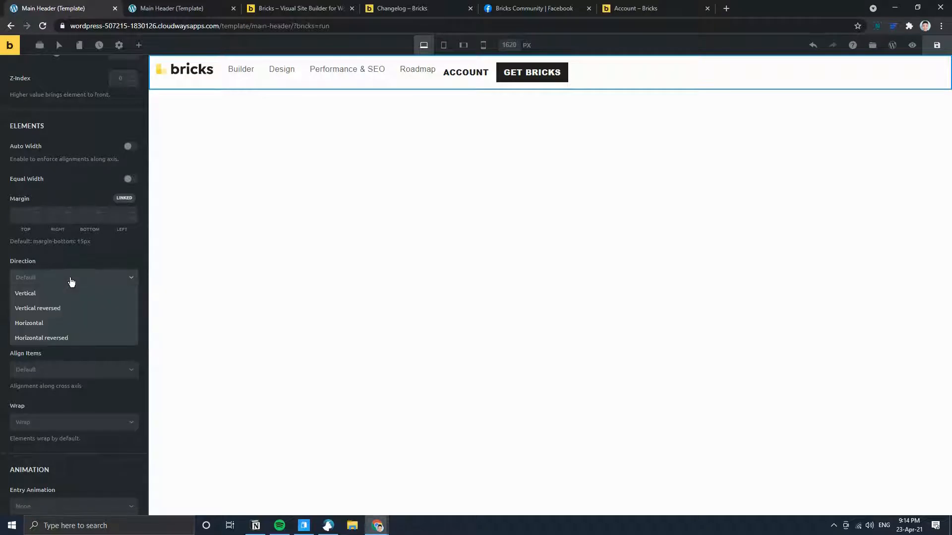
pyautogui.click(44, 323)
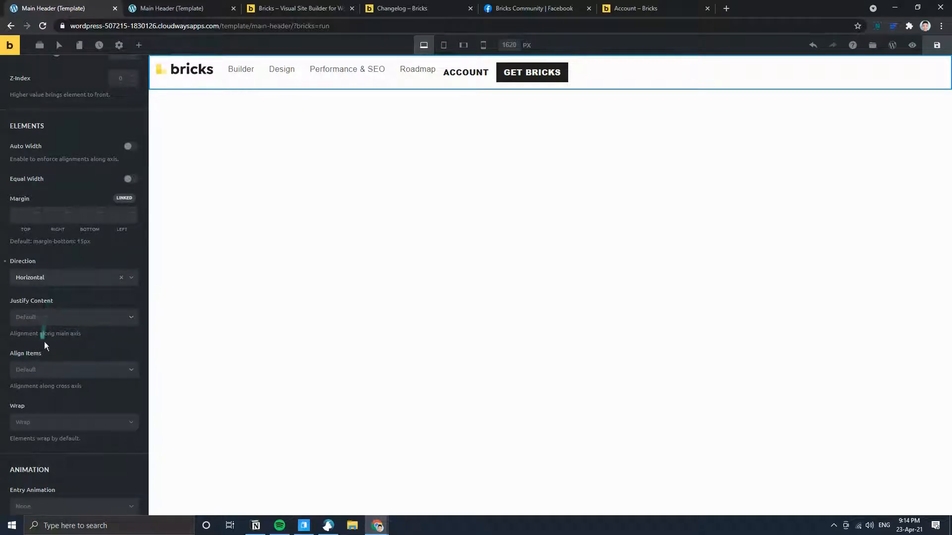
pyautogui.click(46, 372)
pyautogui.click(45, 398)
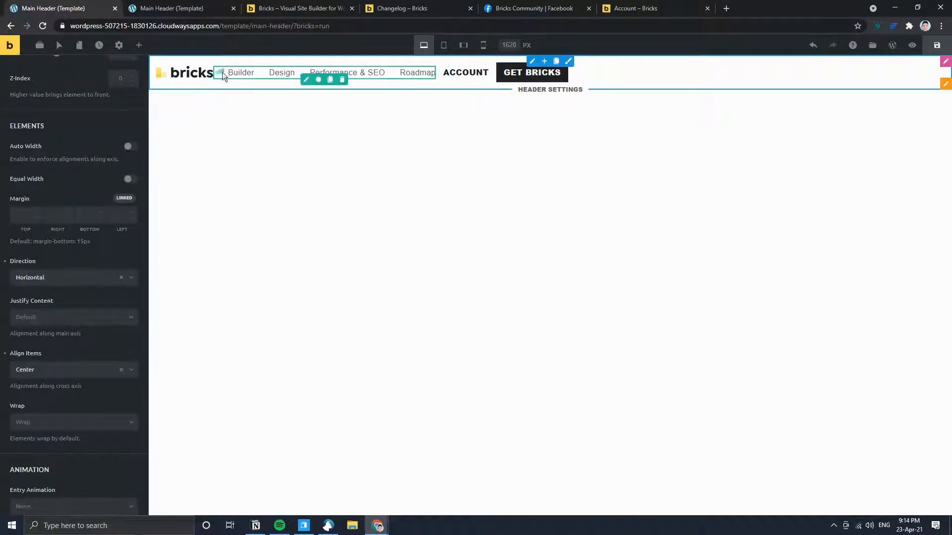
# - Try Space around as the header column's Justify Content value and clear it again
pyautogui.click(83, 319)
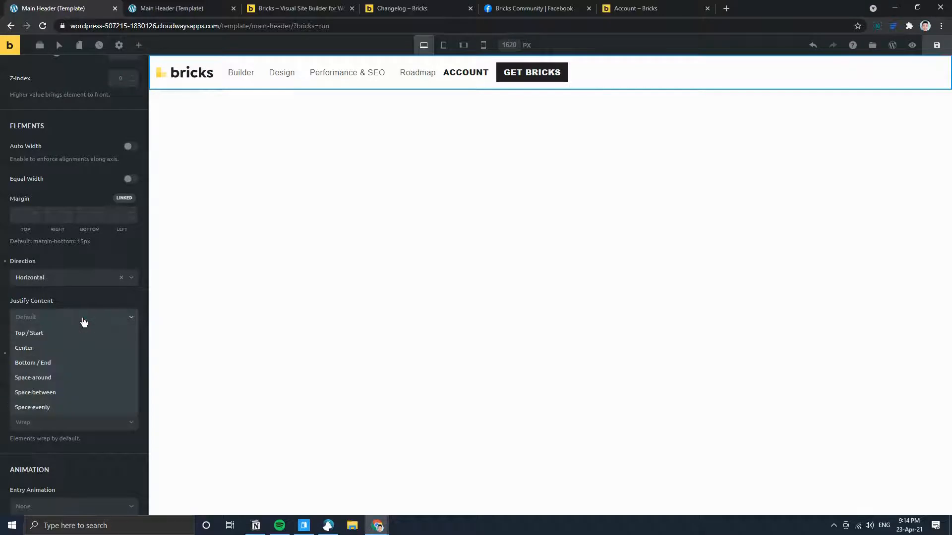
pyautogui.click(56, 379)
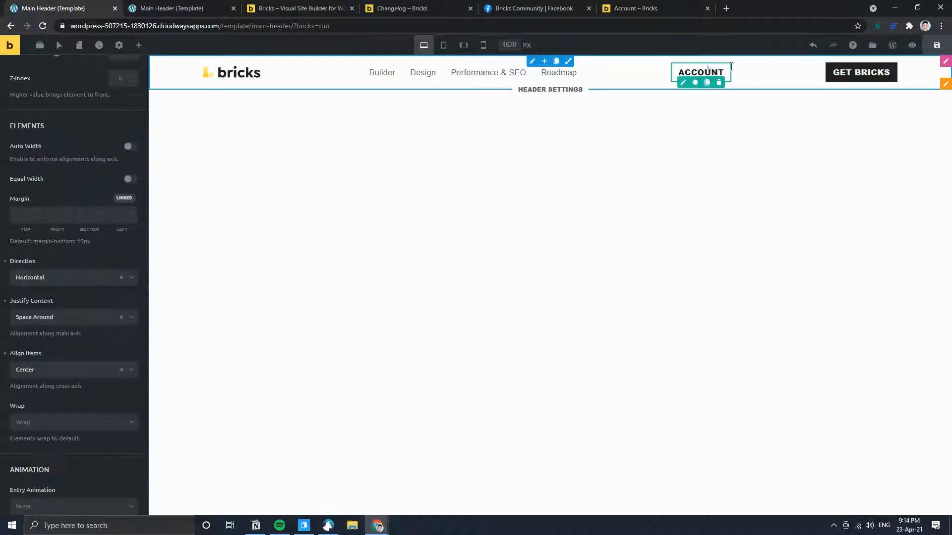
pyautogui.moveTo(694, 70); pyautogui.dragTo(91, 334)
pyautogui.click(120, 318)
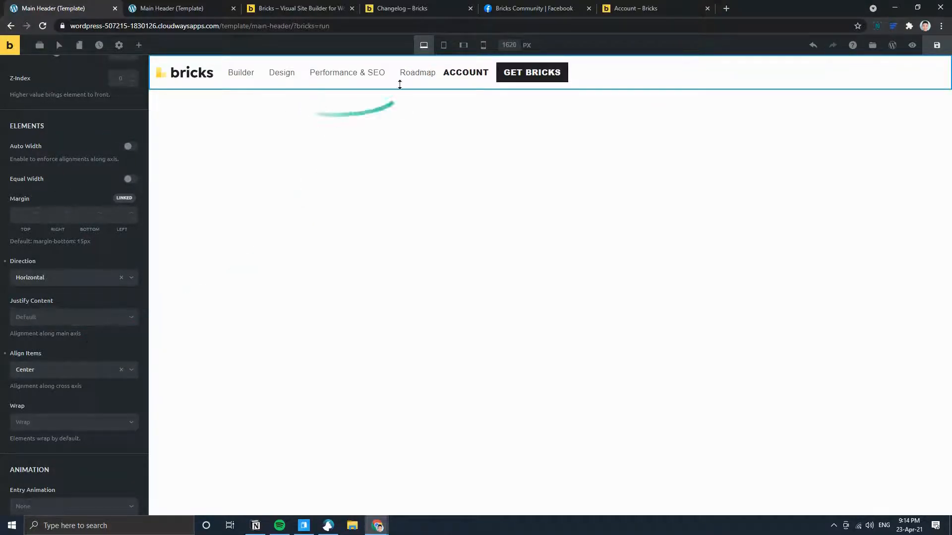
# - Add the custom CSS root {margin-left: auto;} to the header's Nav Menu element
pyautogui.click(307, 81)
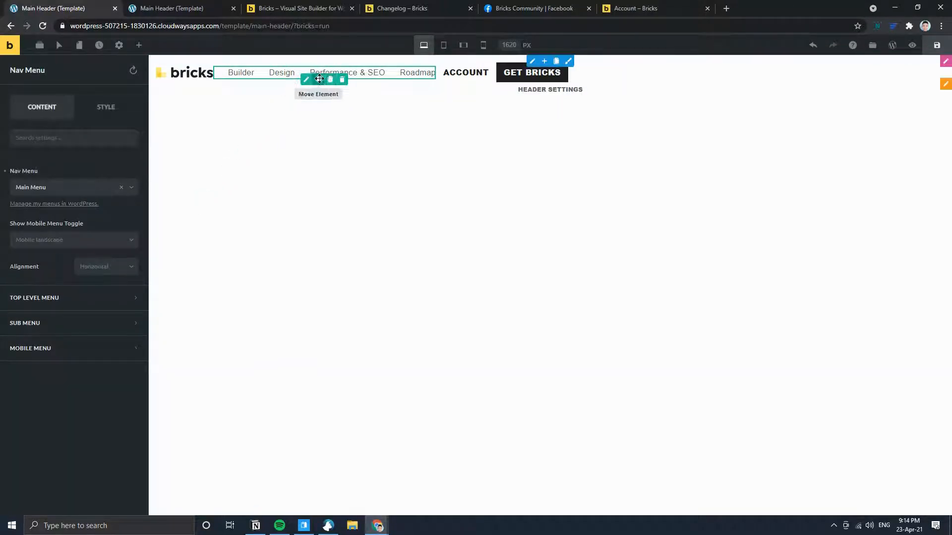
pyautogui.click(106, 107)
pyautogui.click(58, 345)
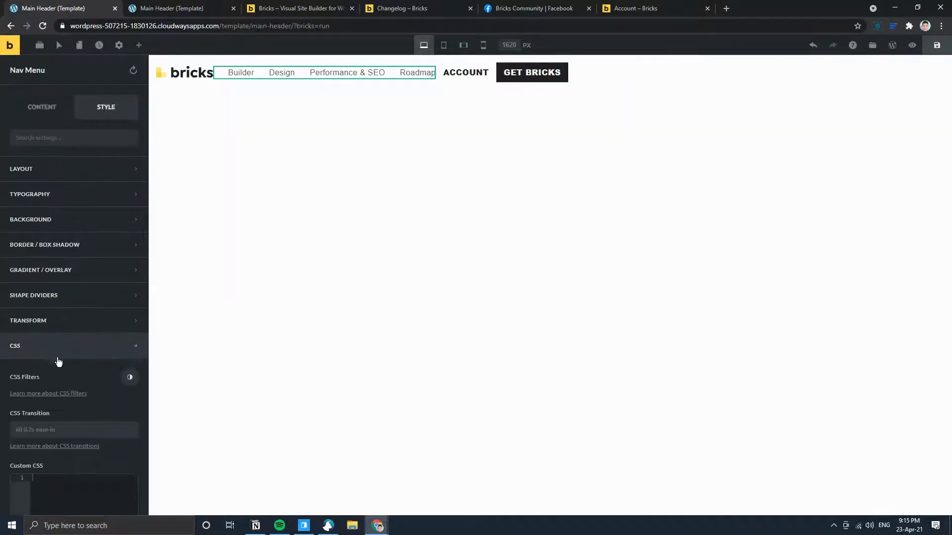
pyautogui.scroll(-3, 58, 361)
pyautogui.click(85, 359)
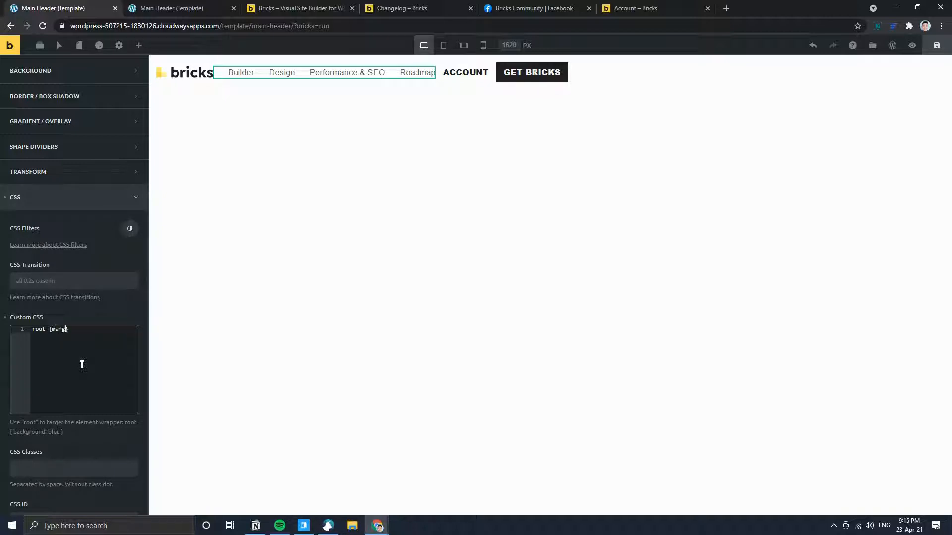
pyautogui.write('auto')
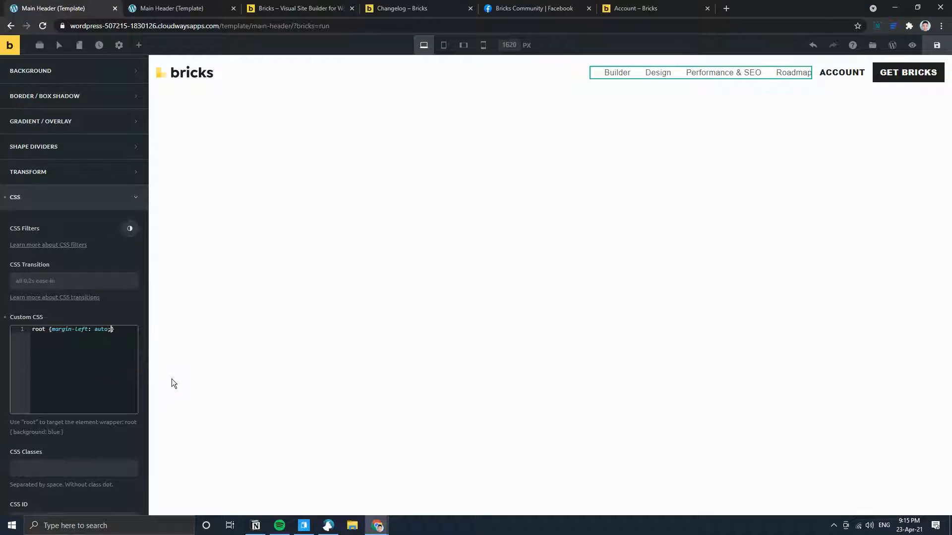
# - Add margin-right: auto; to the Nav Menu's custom CSS rule and tidy the spacing inside its braces
pyautogui.write('margin-right: auto')
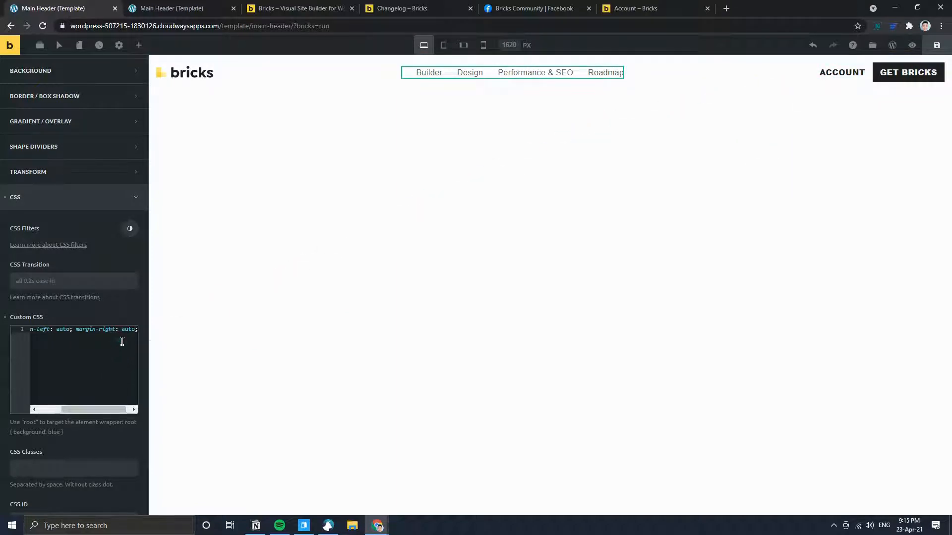
pyautogui.write('}')
pyautogui.press('Left')
pyautogui.press('Home')
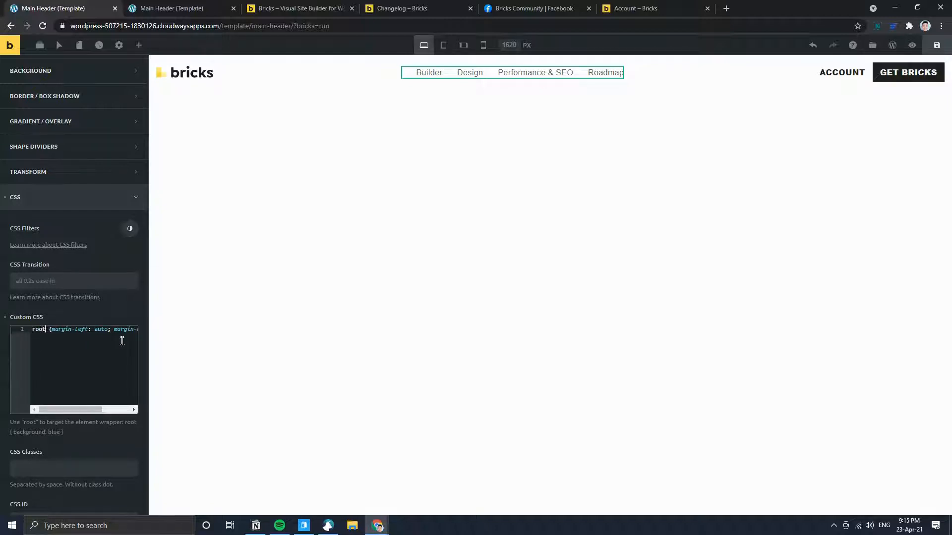
pyautogui.press('End')
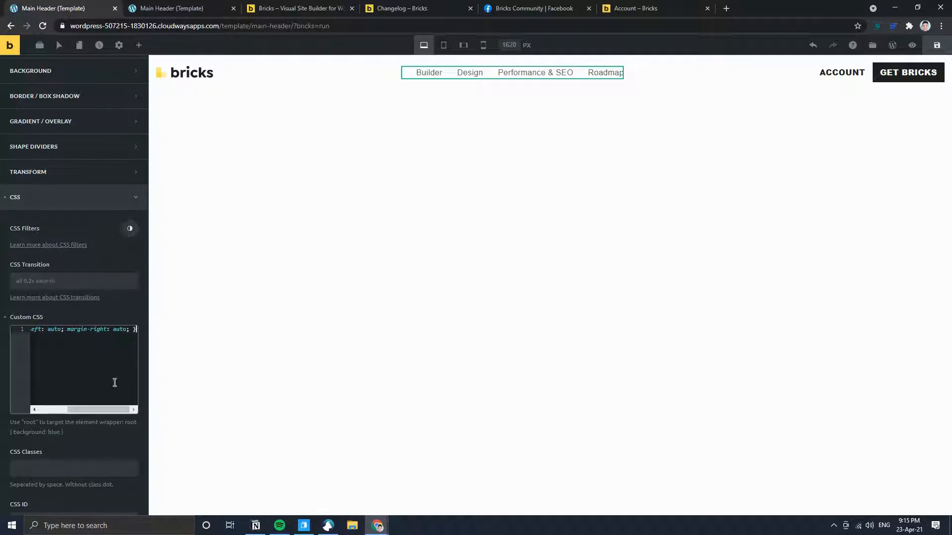
pyautogui.moveTo(88, 409); pyautogui.dragTo(36, 411)
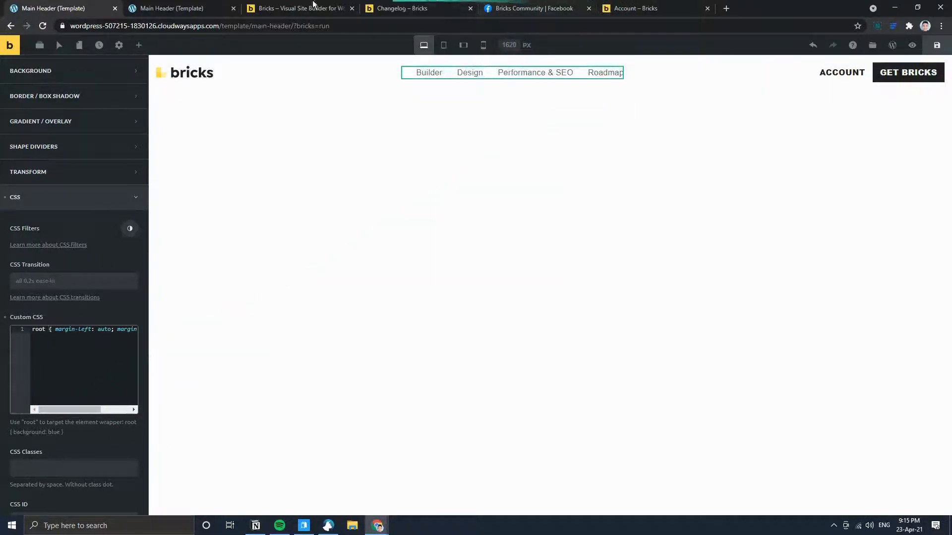
# - Compare the menu spacing in the Main Header template with its frontend page and the Bricks homepage header
pyautogui.click(191, 5)
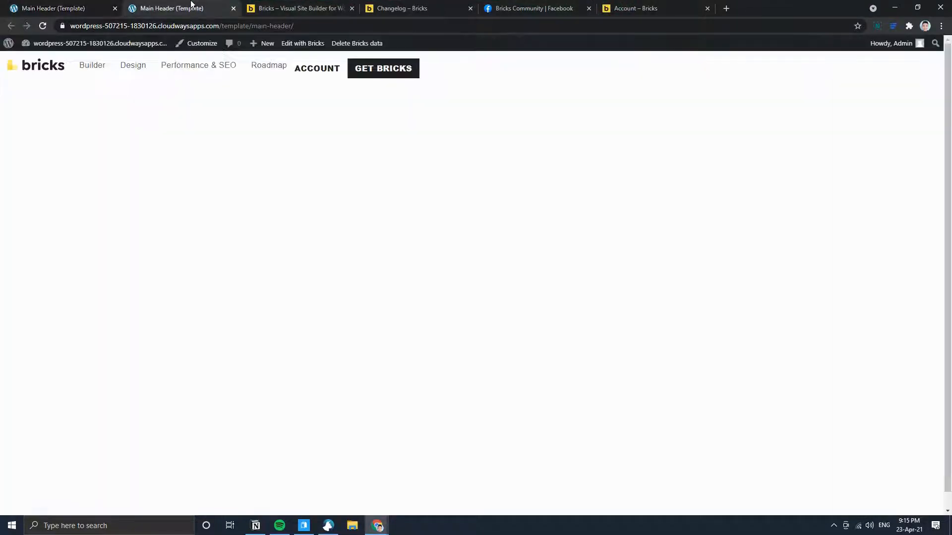
pyautogui.click(278, 8)
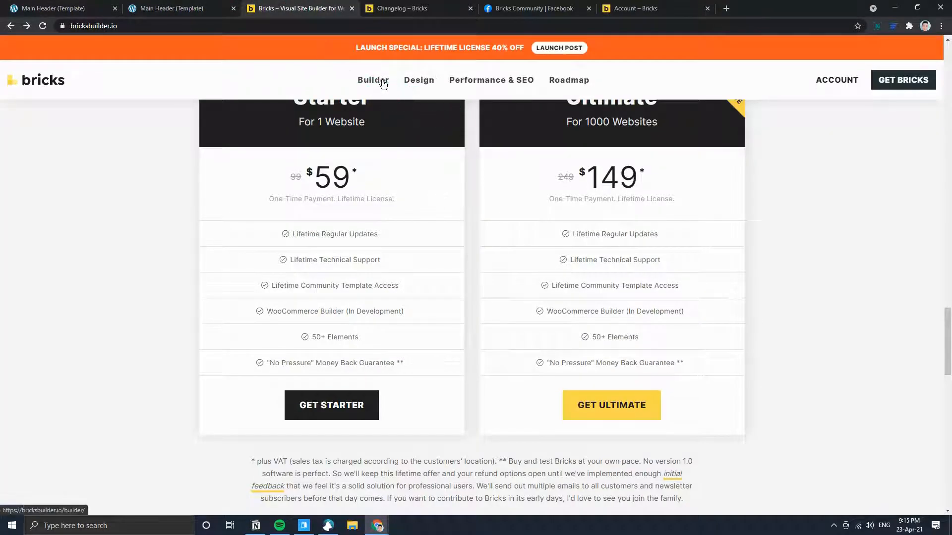
pyautogui.click(59, 8)
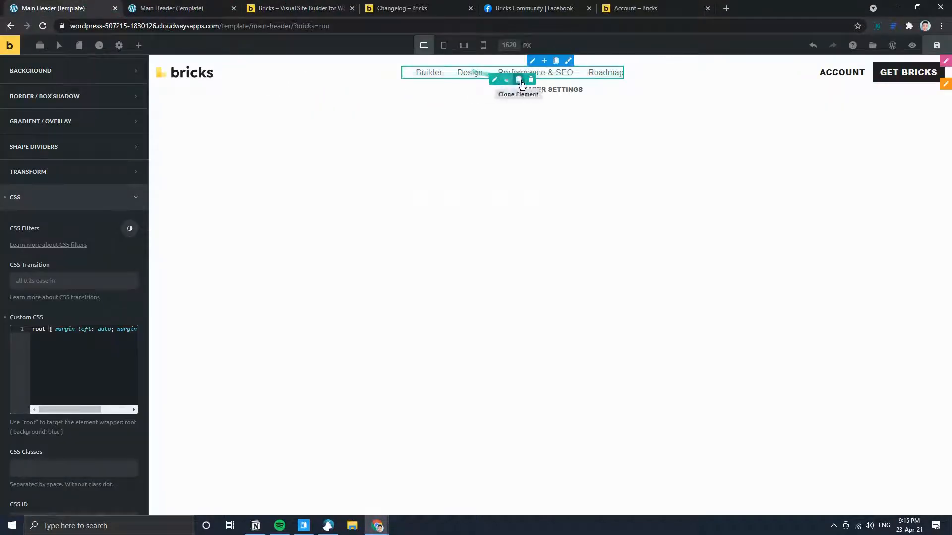
pyautogui.click(174, 7)
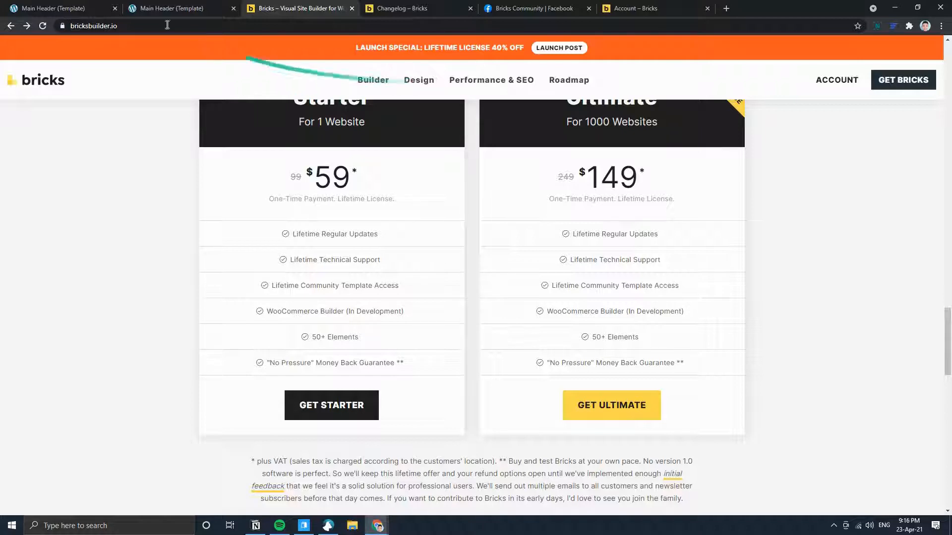
pyautogui.click(55, 8)
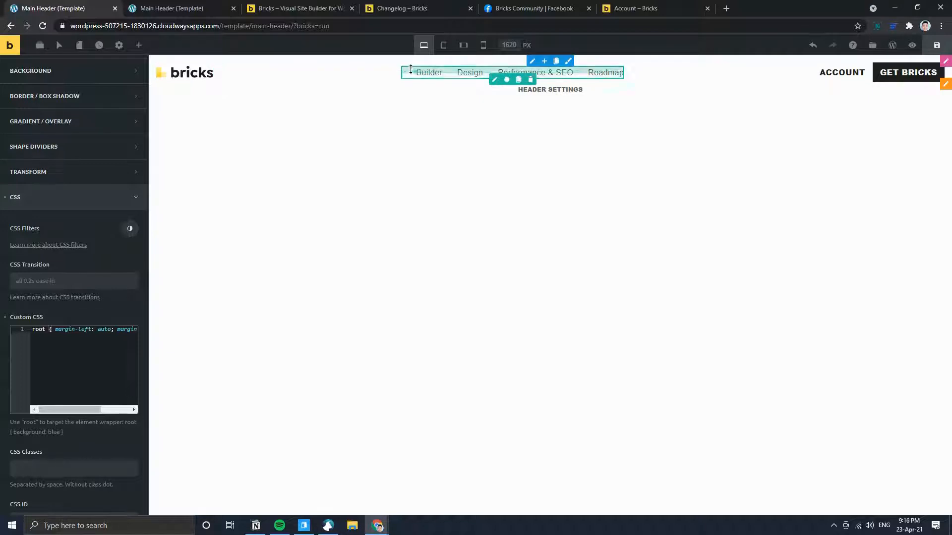
# - Set the Nav Menu element's own layout padding to 0 top and bottom and 15 right and left
pyautogui.click(77, 201)
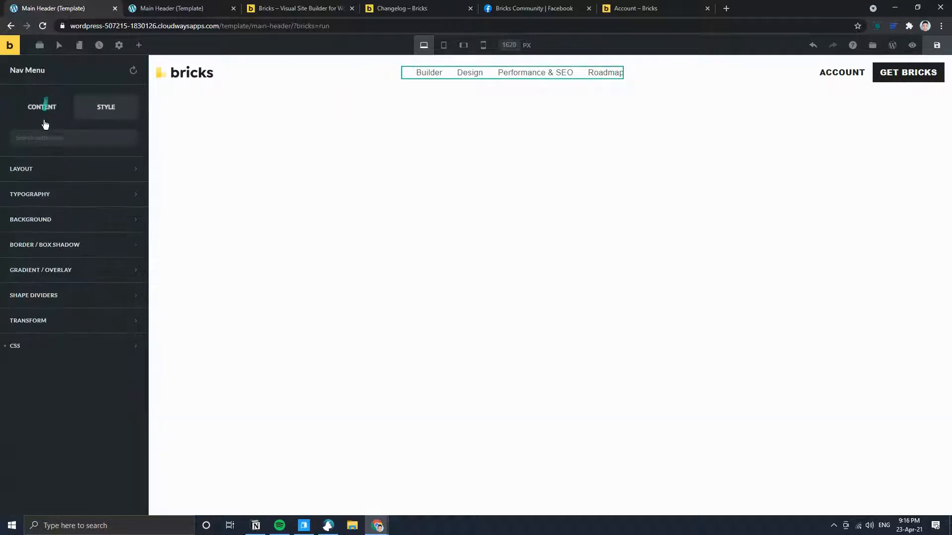
pyautogui.click(35, 168)
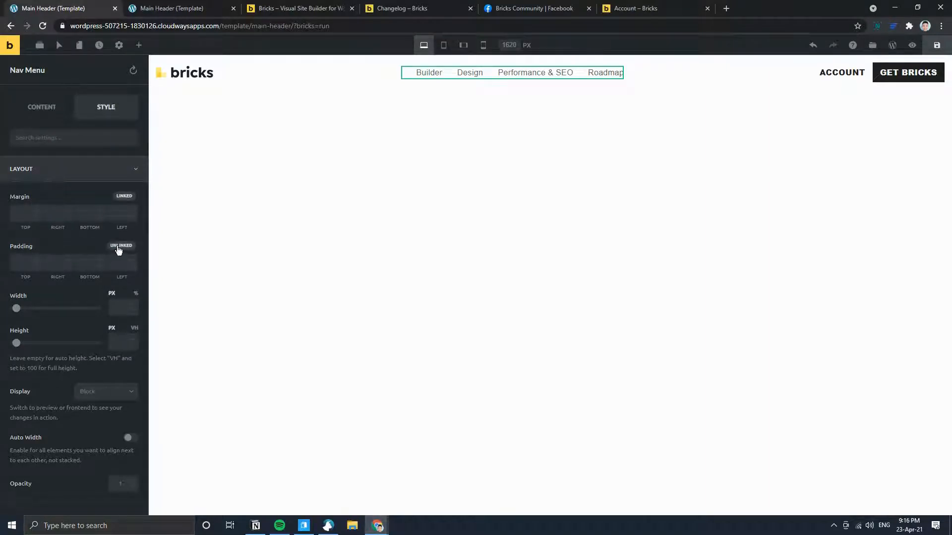
pyautogui.click(34, 263)
pyautogui.click(93, 265)
pyautogui.write('0')
pyautogui.click(53, 264)
pyautogui.write('16')
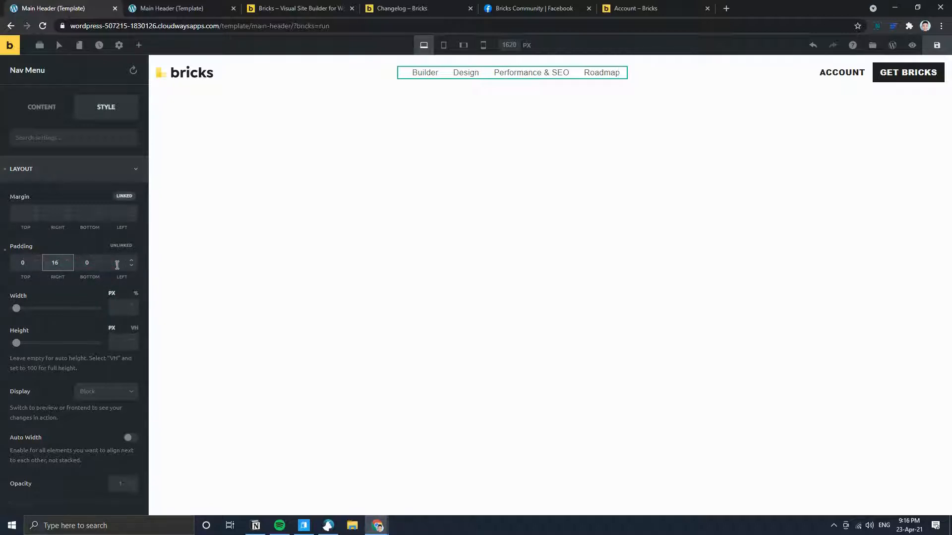
pyautogui.press('BackSpace')
pyautogui.write('5')
pyautogui.click(117, 264)
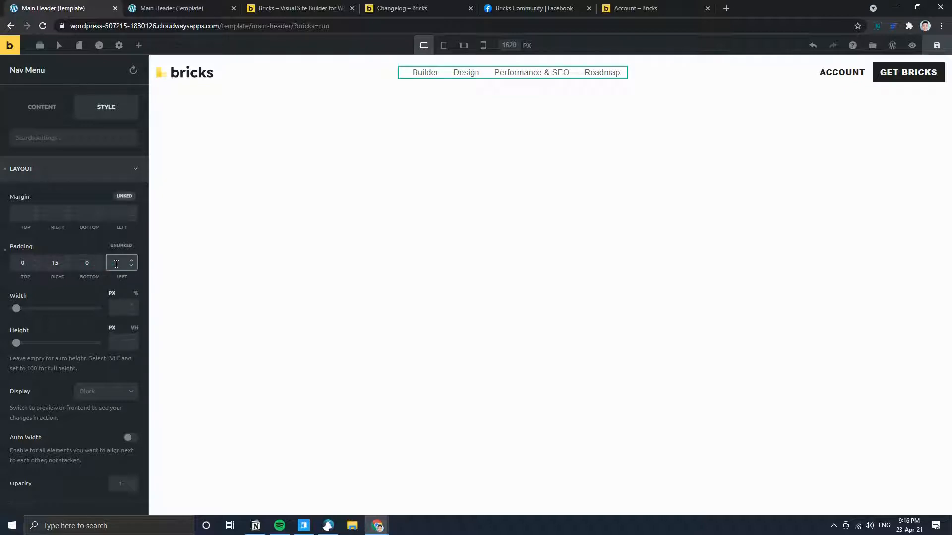
pyautogui.write('15')
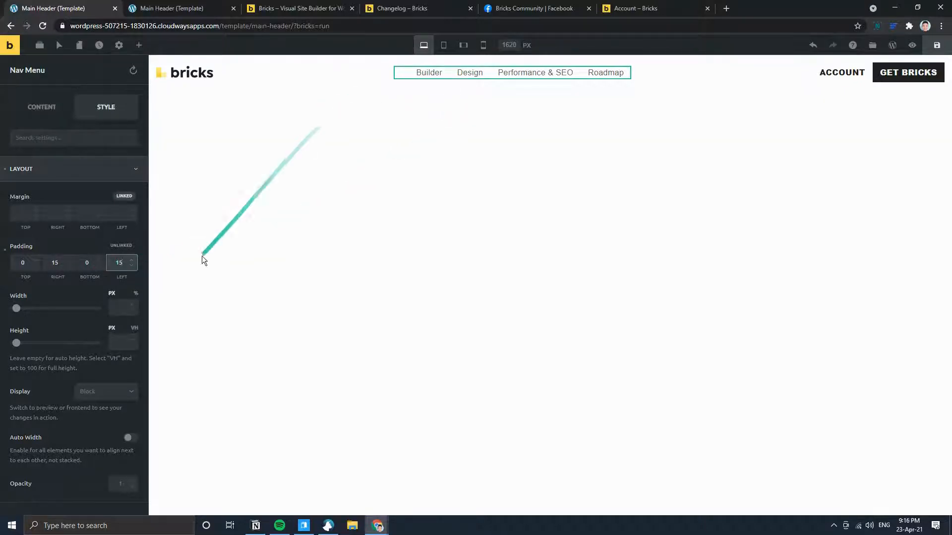
# - Try a linked margin of 0 on all sides of the Nav Menu element and clear it again
pyautogui.click(29, 216)
pyautogui.write('0')
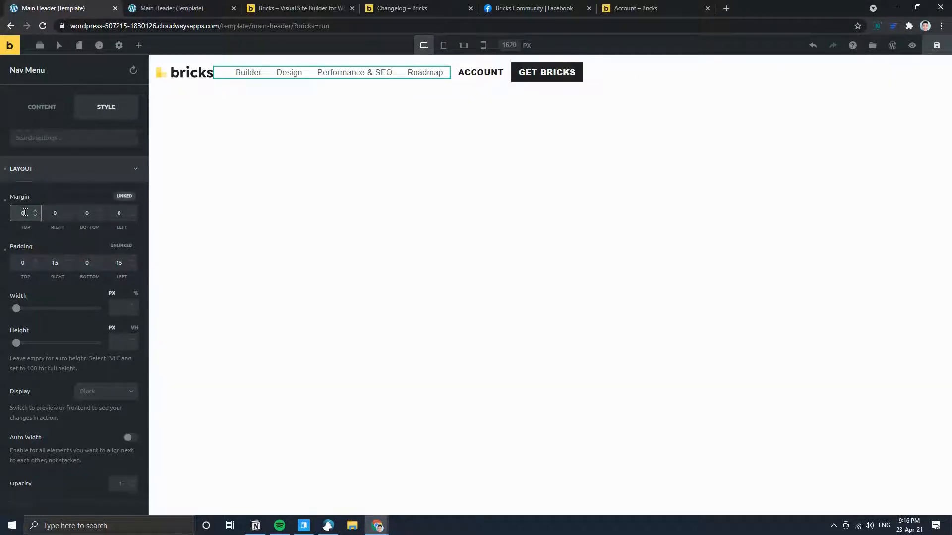
pyautogui.scroll(-2, 26, 213)
pyautogui.moveTo(20, 212); pyautogui.dragTo(32, 212)
pyautogui.press('BackSpace')
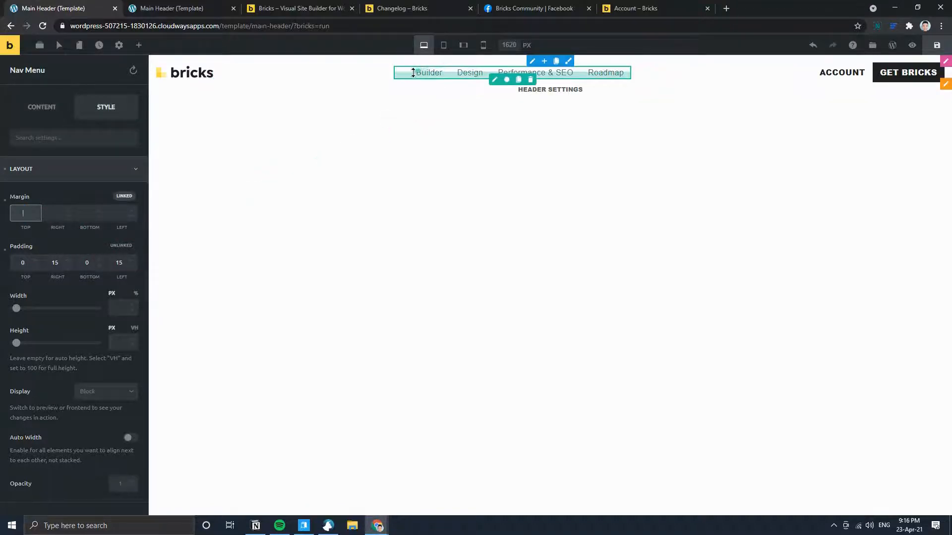
# - Unlink the Nav Menu element's margin sides, try 0 for right and left, and clear both values
pyautogui.click(57, 214)
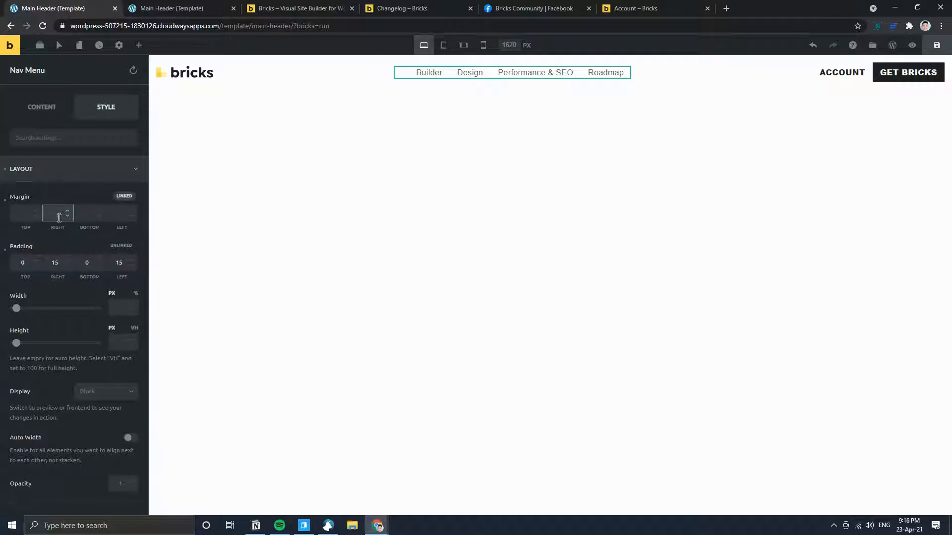
pyautogui.click(118, 197)
pyautogui.write('0')
pyautogui.click(110, 214)
pyautogui.write('0')
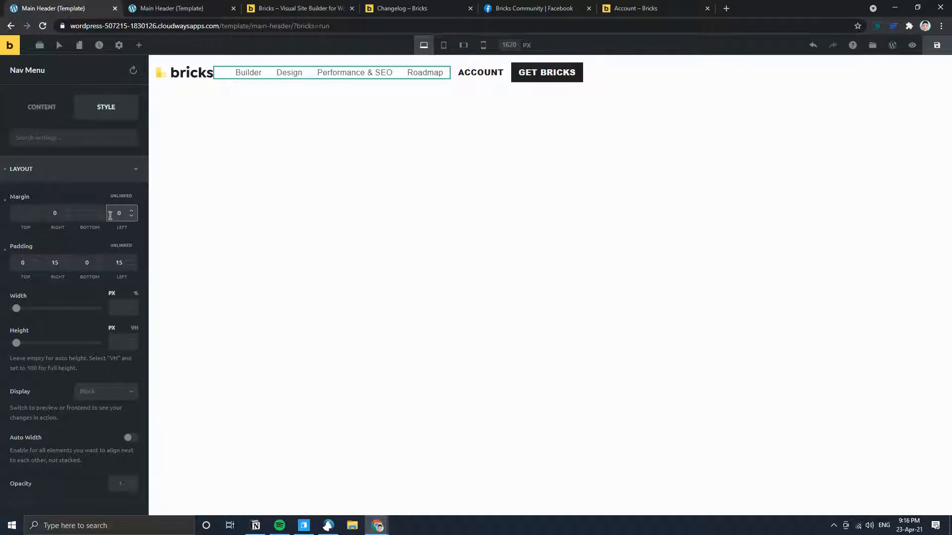
pyautogui.press('BackSpace')
pyautogui.click(58, 214)
pyautogui.press('BackSpace')
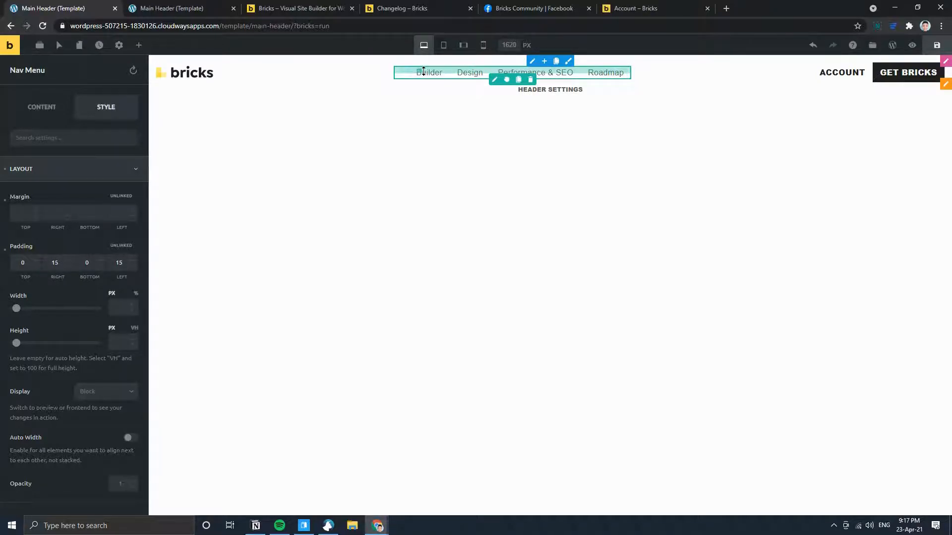
# - Set the Nav Menu's top level menu margin to 0 on all four sides
pyautogui.click(54, 115)
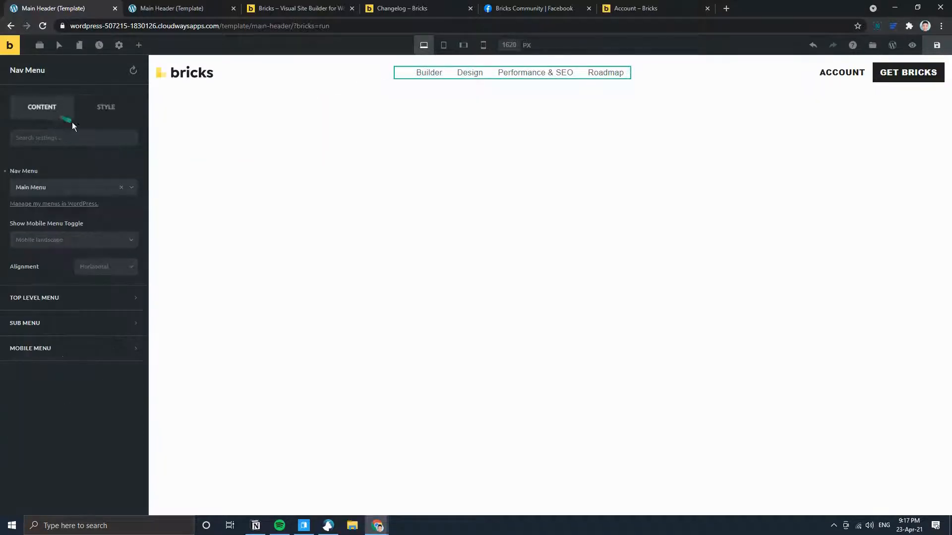
pyautogui.click(51, 300)
pyautogui.scroll(-2, 68, 379)
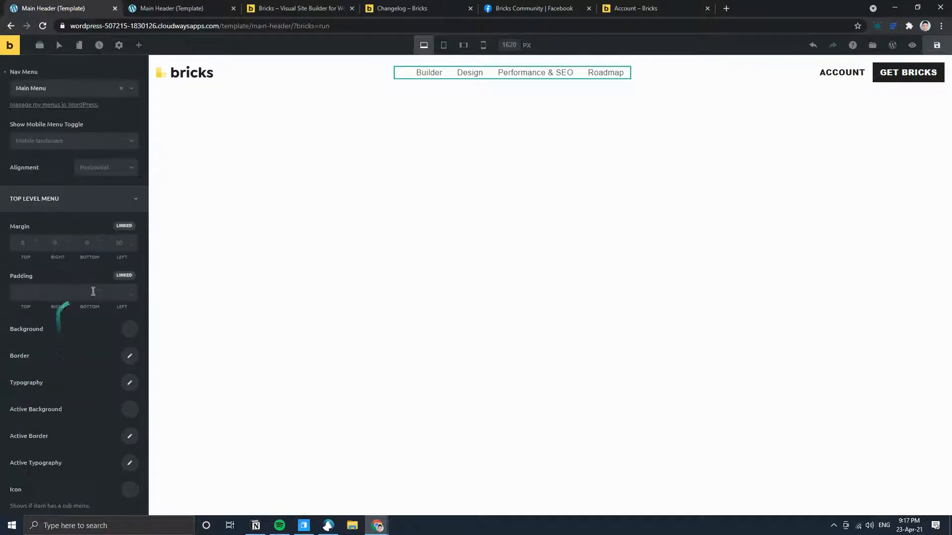
pyautogui.click(120, 243)
pyautogui.write('0')
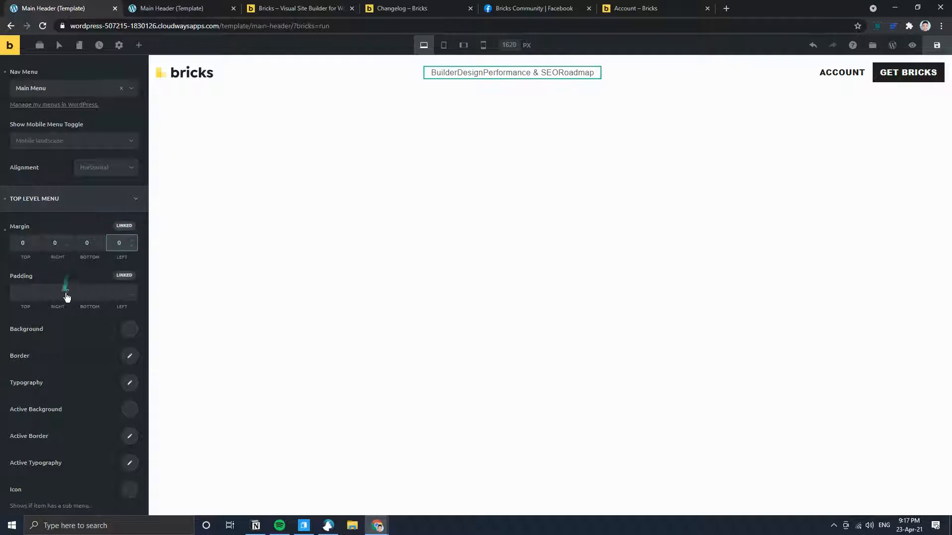
# - Clear the padding from the Nav Menu element's own layout style
pyautogui.scroll(2, 79, 149)
pyautogui.click(105, 106)
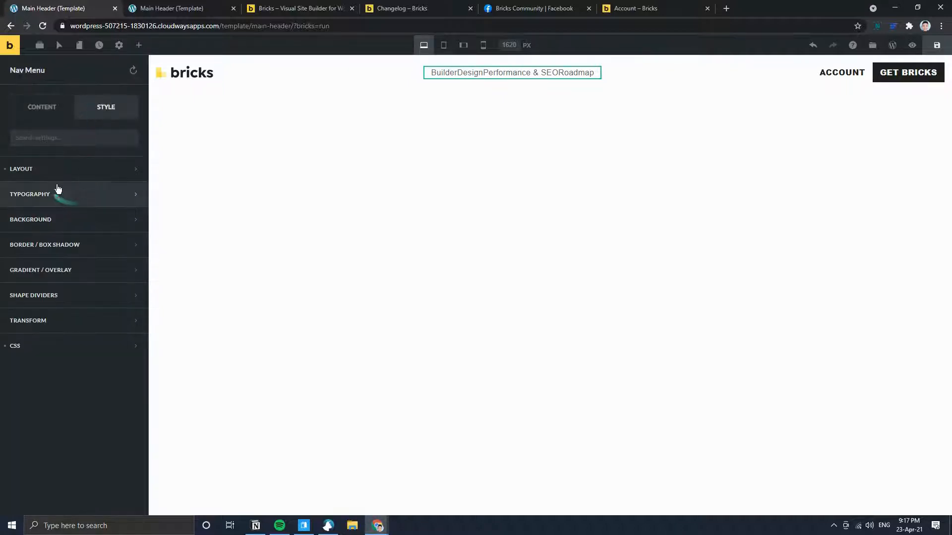
pyautogui.click(55, 170)
pyautogui.click(5, 250)
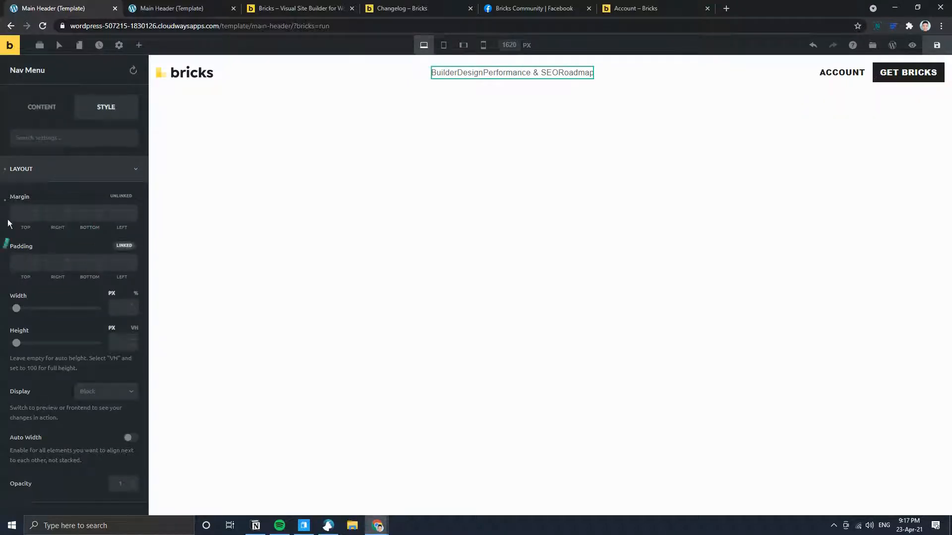
# - Set the top level menu's padding to 0 top and bottom and 15 right and left, with the sides unlinked
pyautogui.click(42, 106)
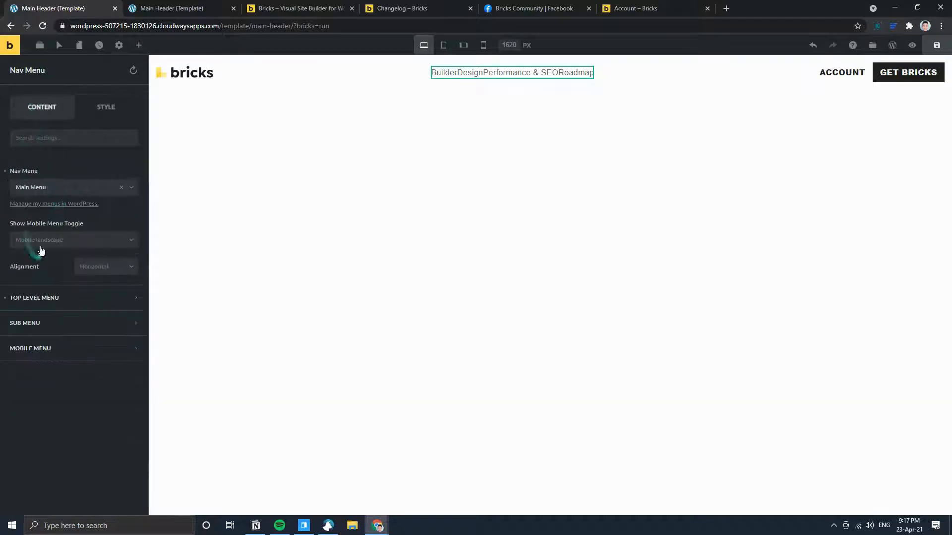
pyautogui.click(63, 301)
pyautogui.scroll(-1, 58, 361)
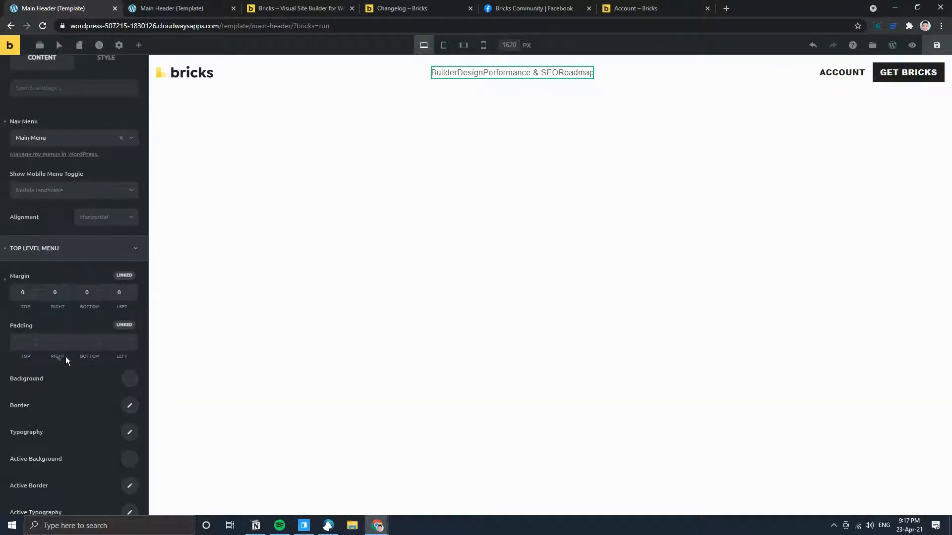
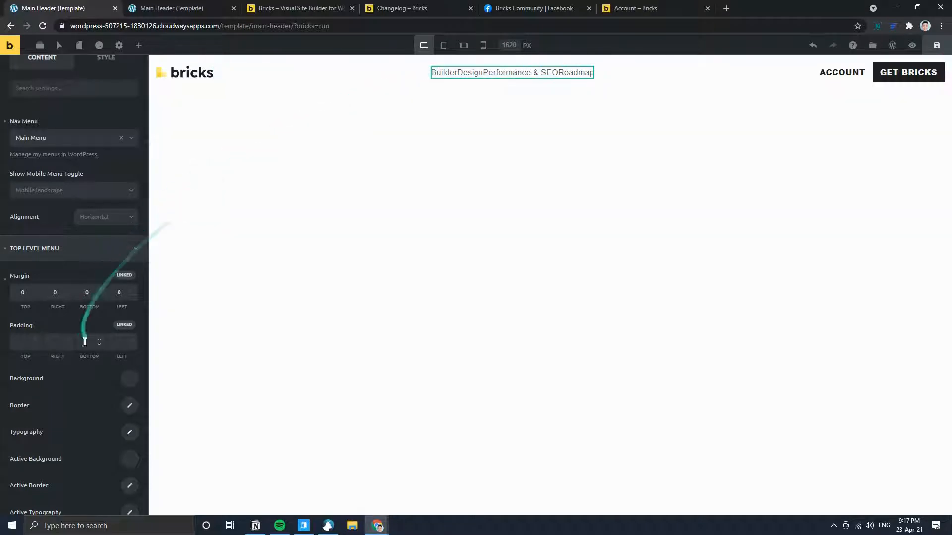
pyautogui.click(30, 349)
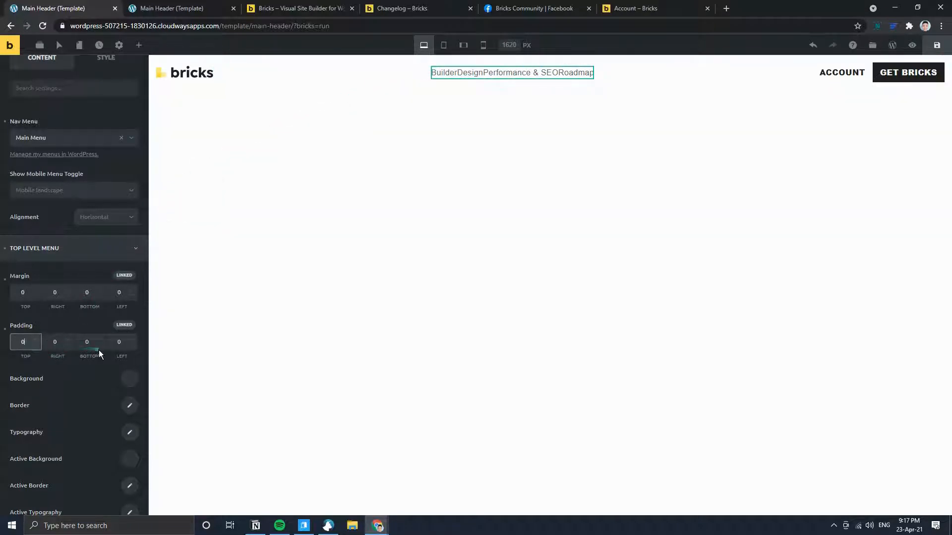
pyautogui.click(123, 325)
pyautogui.doubleClick(55, 344)
pyautogui.write('10')
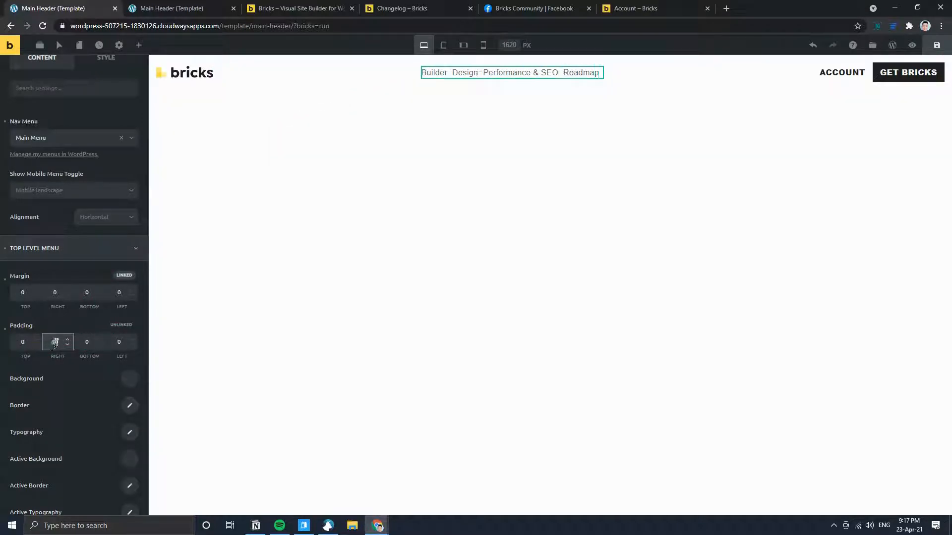
pyautogui.press('BackSpace')
pyautogui.write('5')
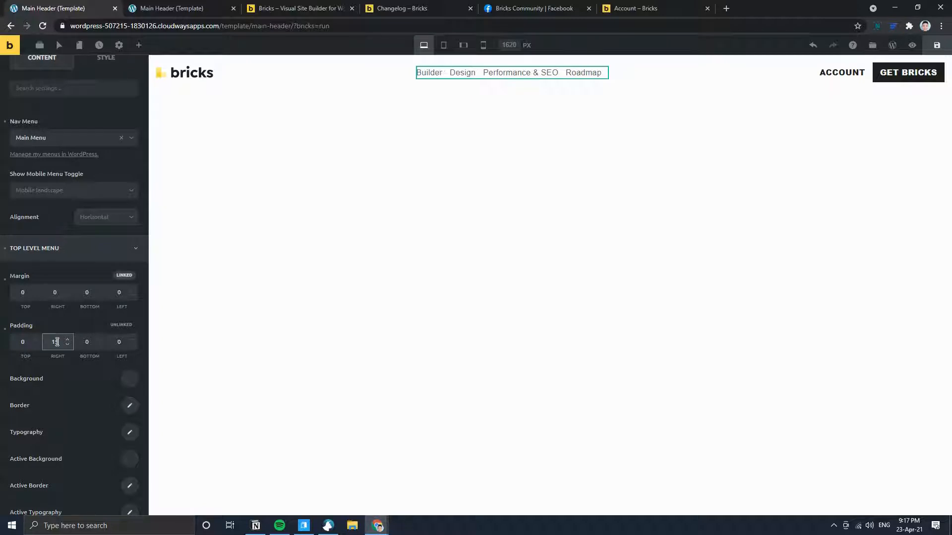
pyautogui.click(120, 342)
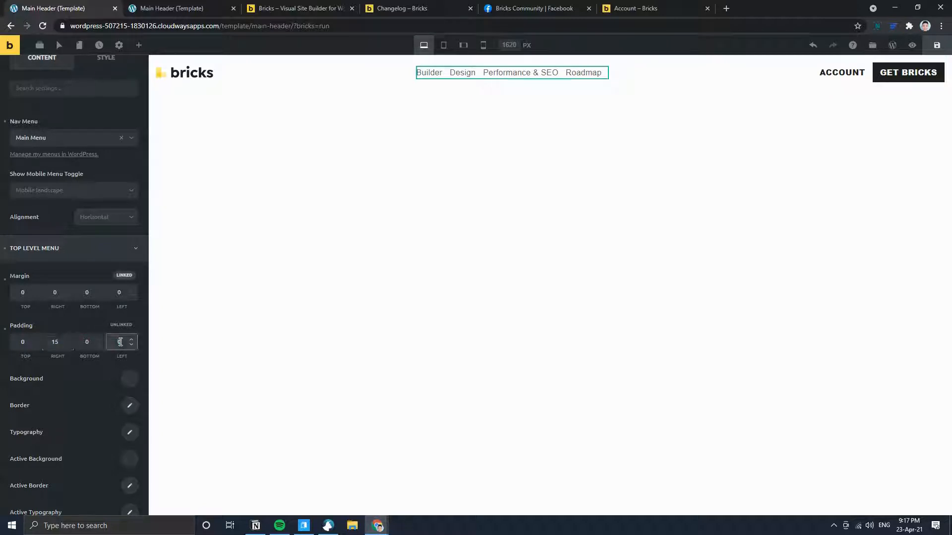
pyautogui.write('15')
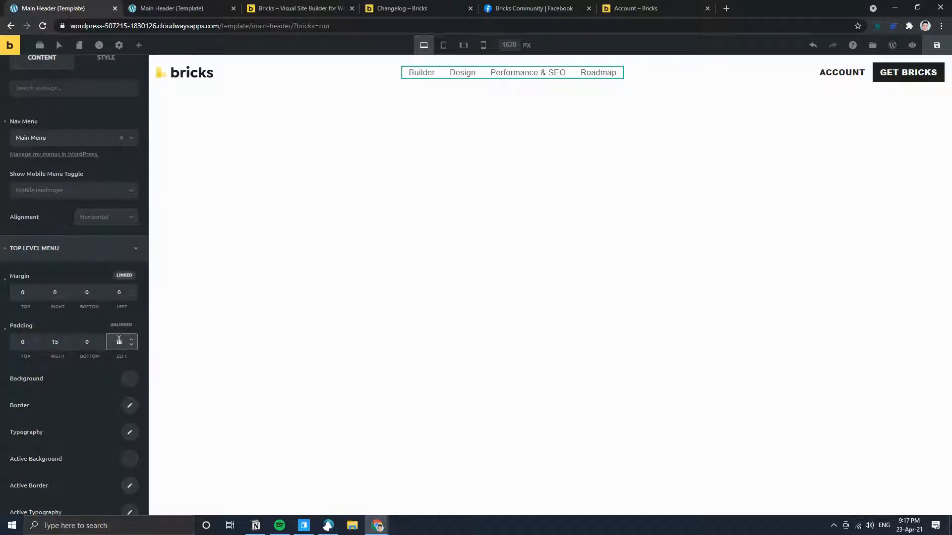
pyautogui.click(472, 160)
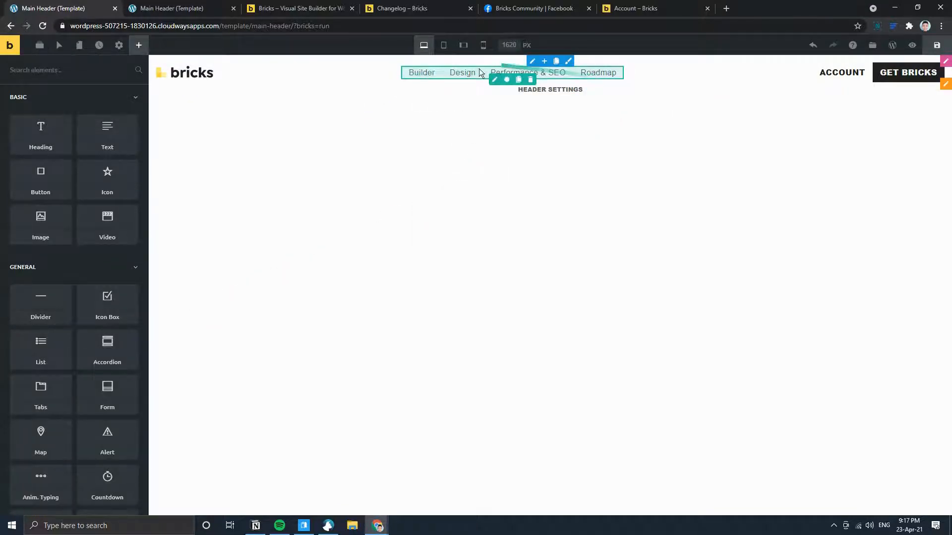
# - Set the font weight of the Nav Menu's top level menu typography to 900
pyautogui.click(494, 80)
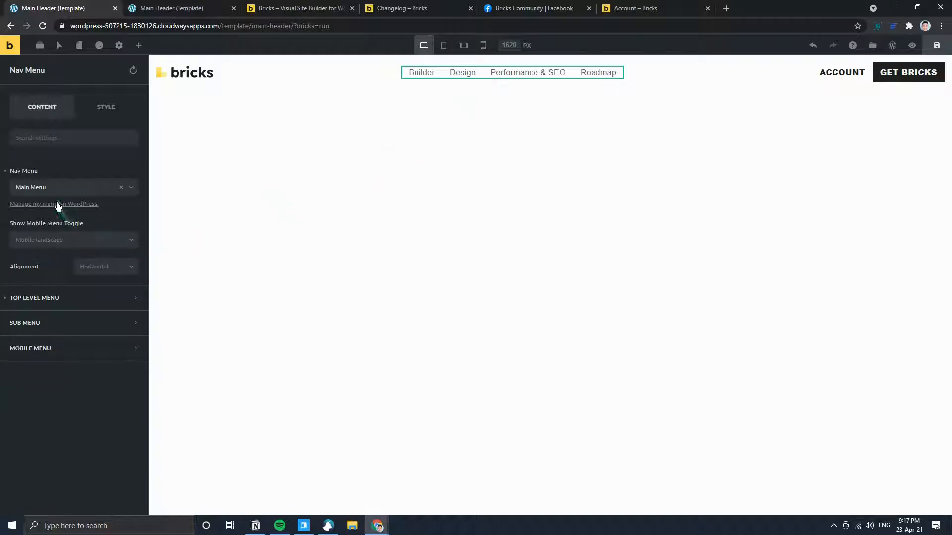
pyautogui.click(39, 298)
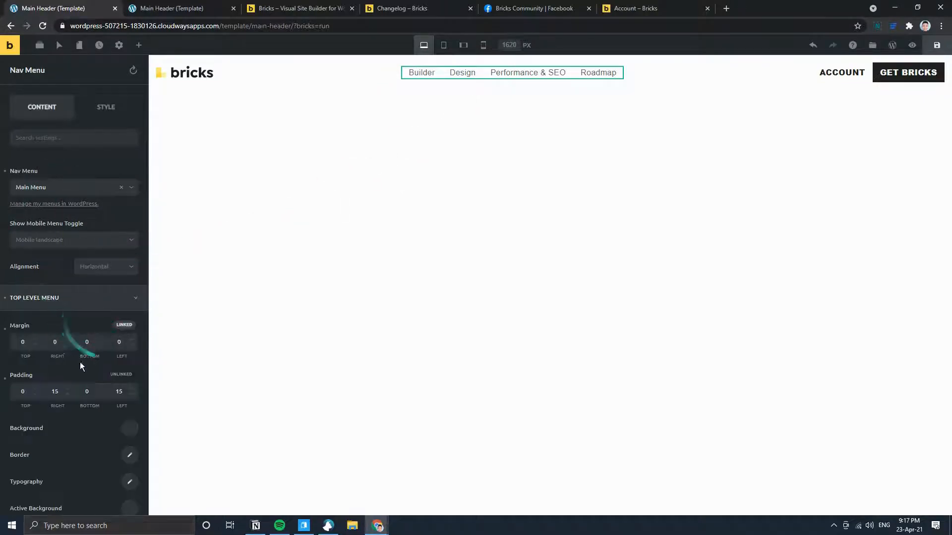
pyautogui.scroll(-3, 124, 318)
pyautogui.click(129, 334)
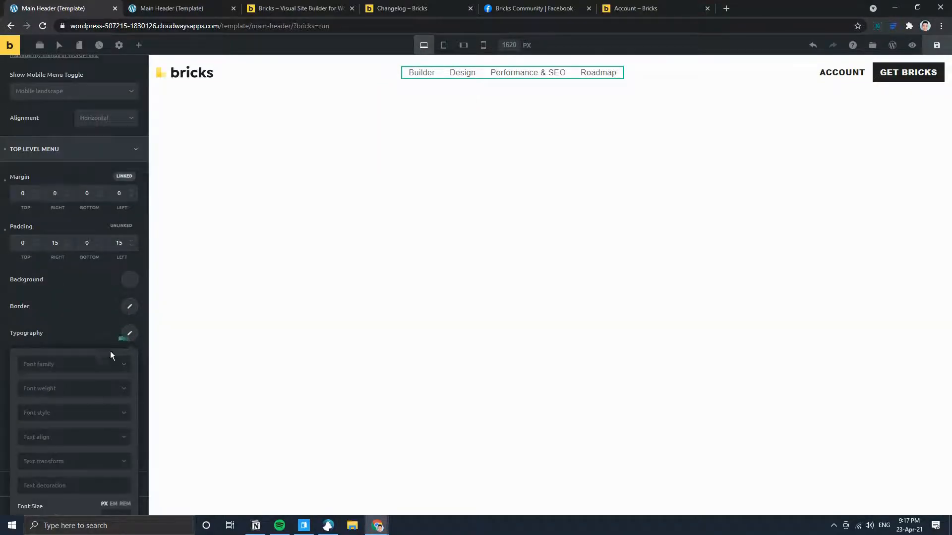
pyautogui.click(66, 392)
pyautogui.scroll(-3, 43, 496)
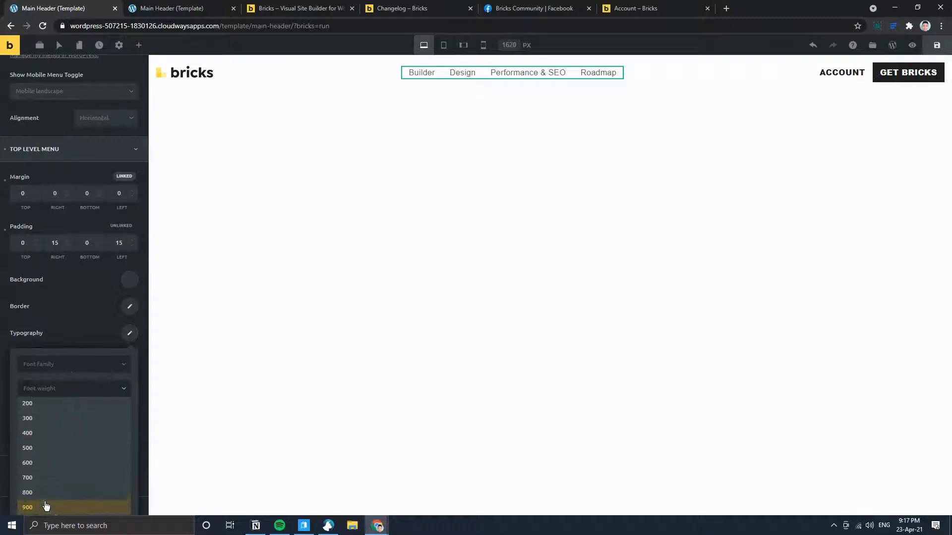
pyautogui.click(45, 505)
# - Check the menu text's weight in the Bricks homepage header and return to the Main Header template editor
pyautogui.click(208, 8)
pyautogui.click(277, 8)
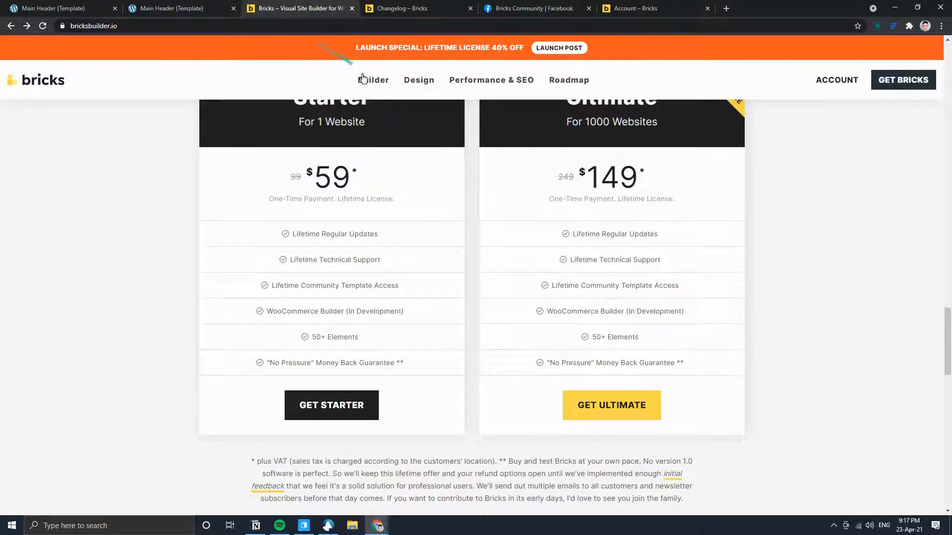
pyautogui.click(55, 8)
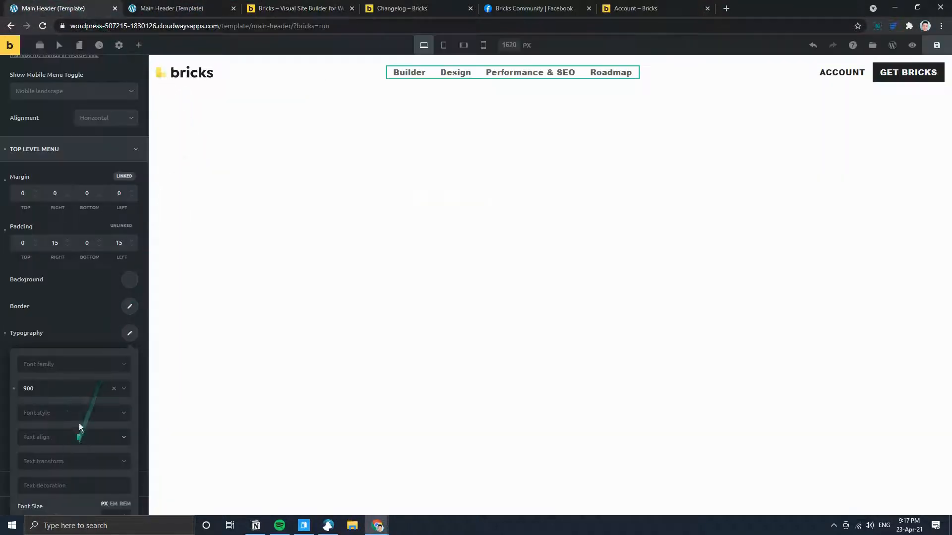
# - Try font weights 600 and 800 on the top level menu's typography and set the weight back to 900
pyautogui.click(70, 389)
pyautogui.click(50, 463)
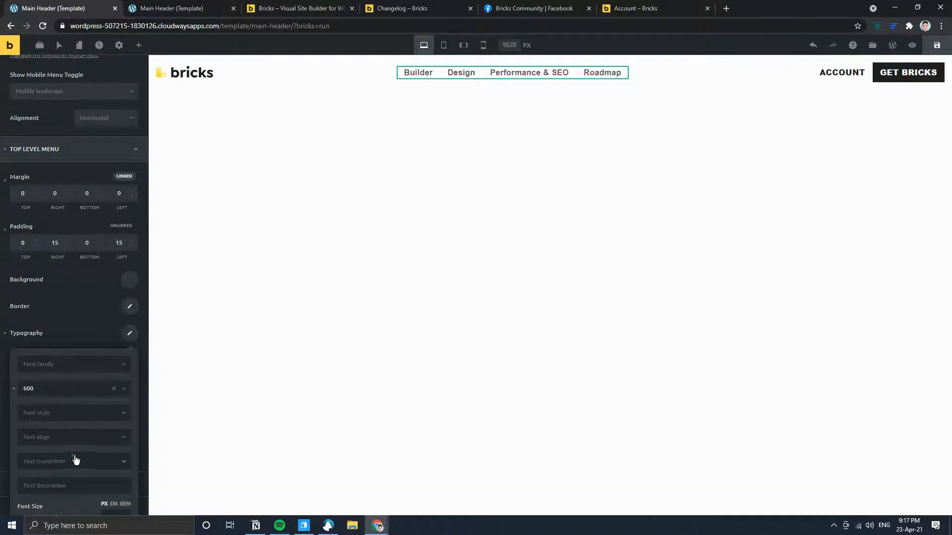
pyautogui.click(55, 389)
pyautogui.click(38, 491)
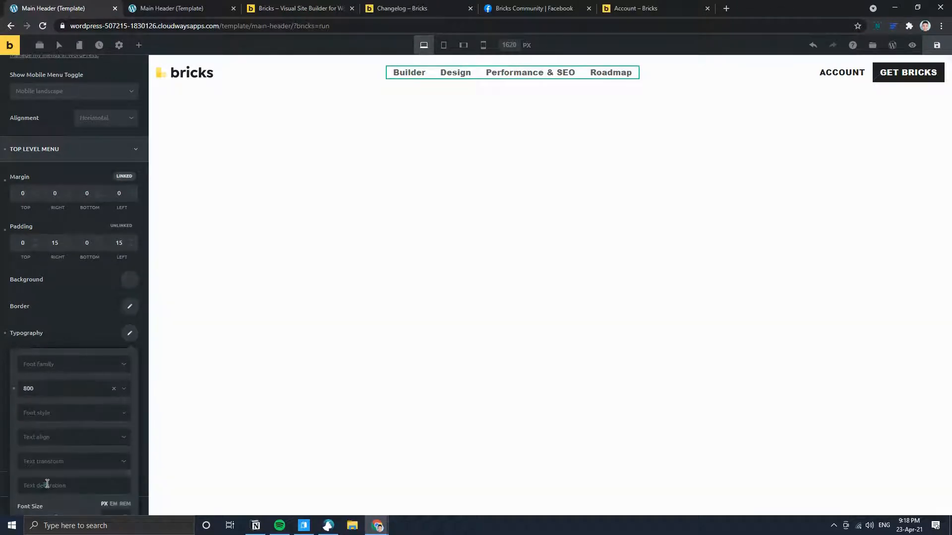
pyautogui.click(65, 391)
pyautogui.click(34, 506)
pyautogui.click(52, 392)
pyautogui.click(56, 389)
pyautogui.click(123, 333)
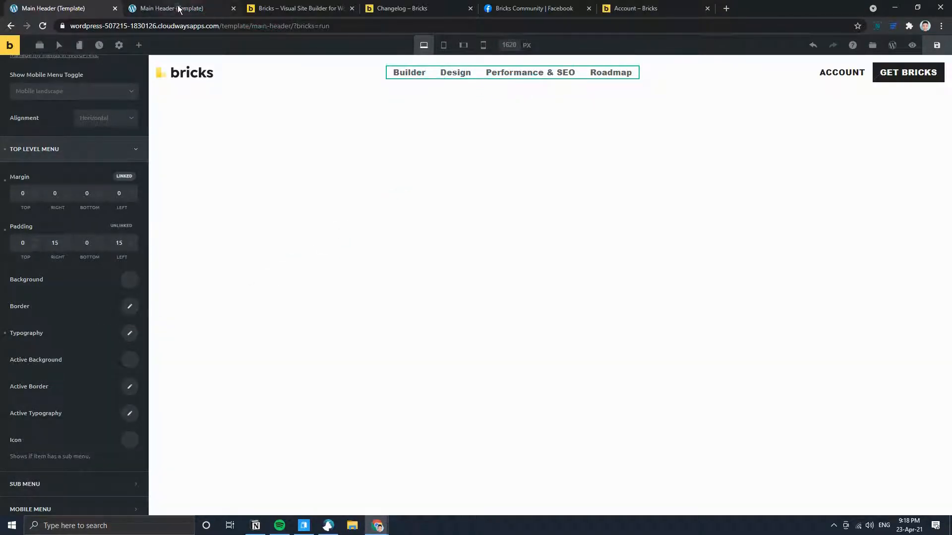
# - Compare the menu with the Bricks homepage header and set the top level menu's text color to the Default palette's near-black swatch
pyautogui.click(293, 8)
pyautogui.click(64, 8)
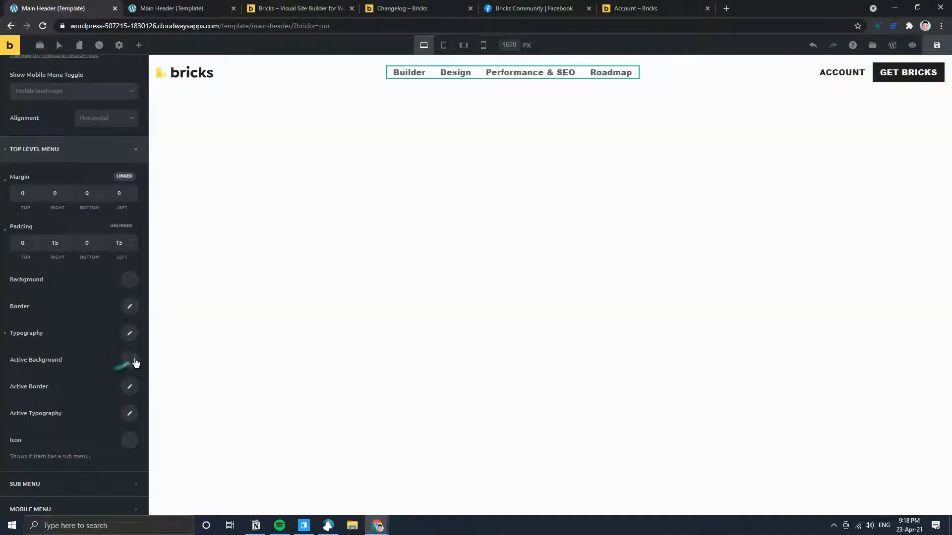
pyautogui.click(130, 334)
pyautogui.scroll(-3, 99, 417)
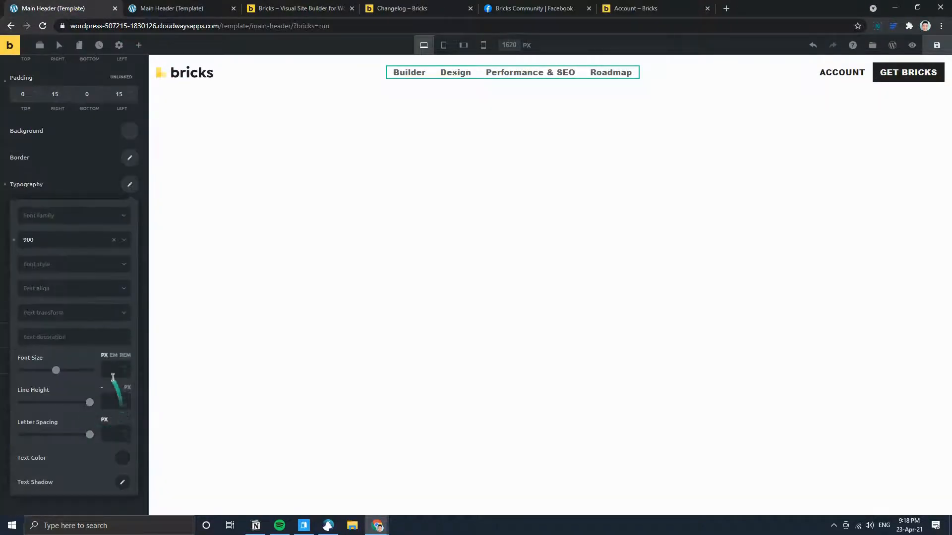
pyautogui.click(121, 460)
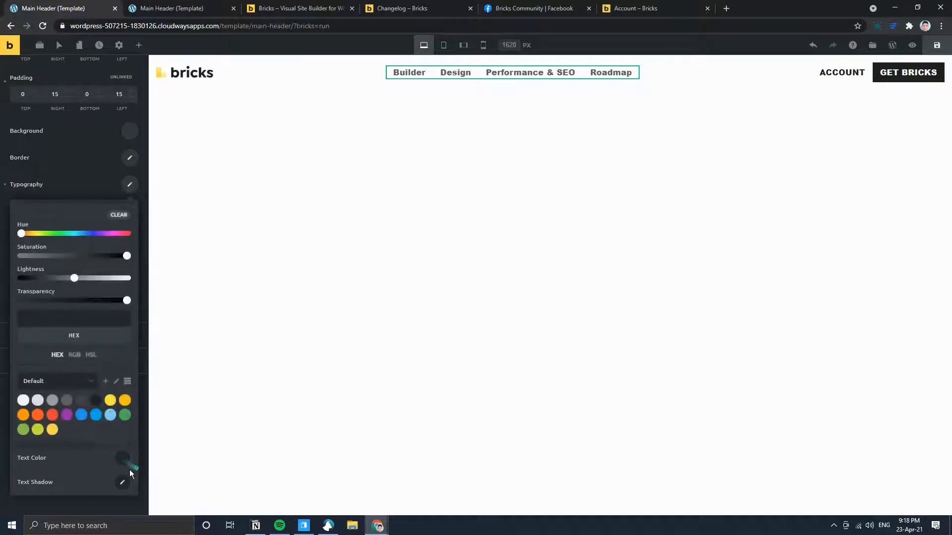
pyautogui.click(96, 402)
# - Compare the menu text and buttons with the Bricks homepage header and return to the Main Header template editor
pyautogui.click(317, 9)
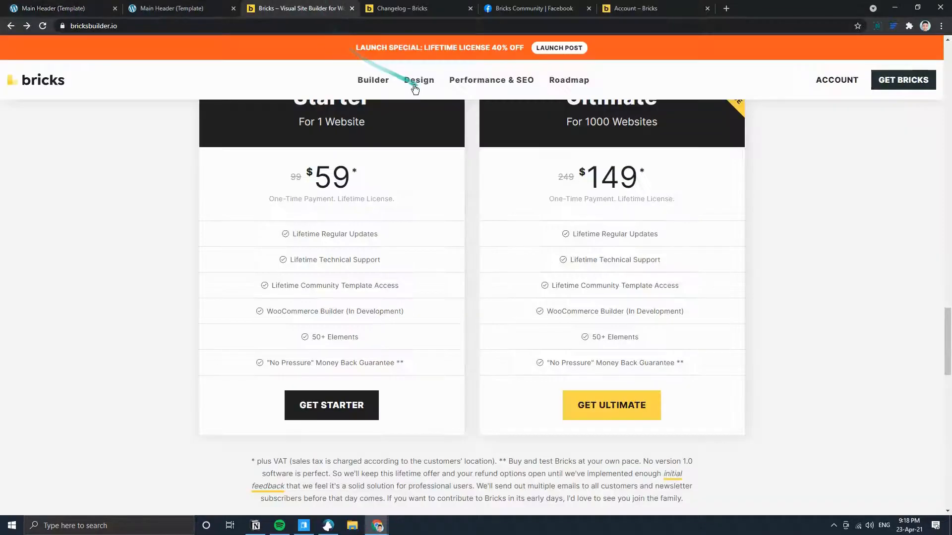
pyautogui.click(59, 8)
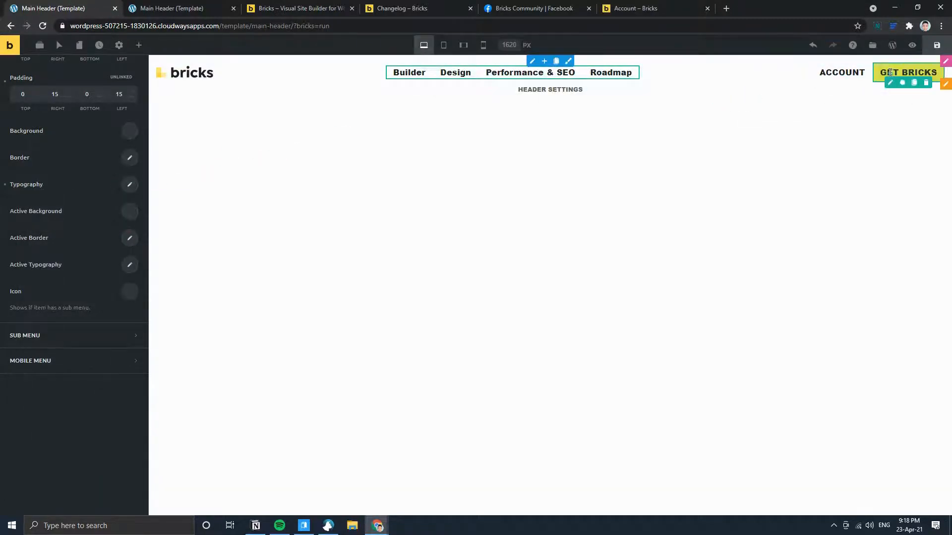
pyautogui.click(310, 8)
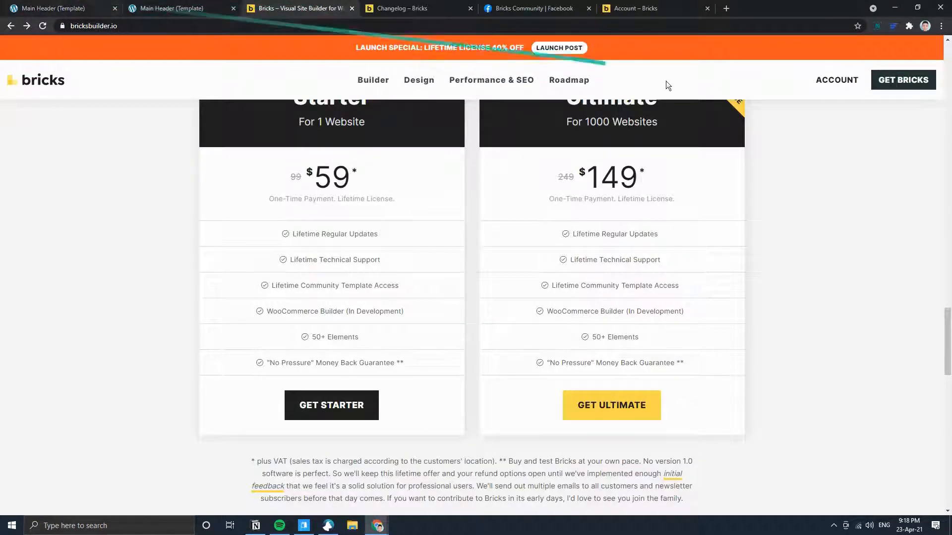
pyautogui.click(76, 5)
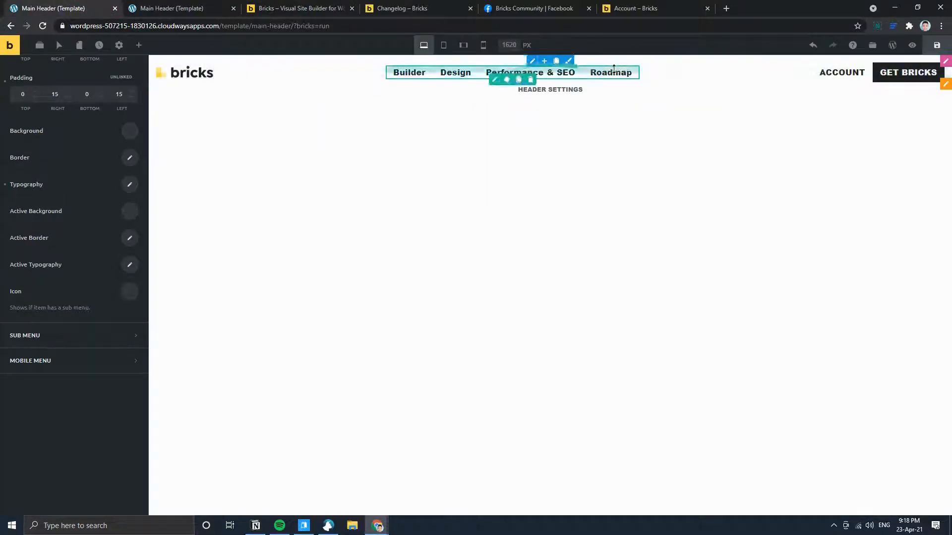
# - Set the header section's background color to #fff
pyautogui.click(945, 84)
pyautogui.click(45, 184)
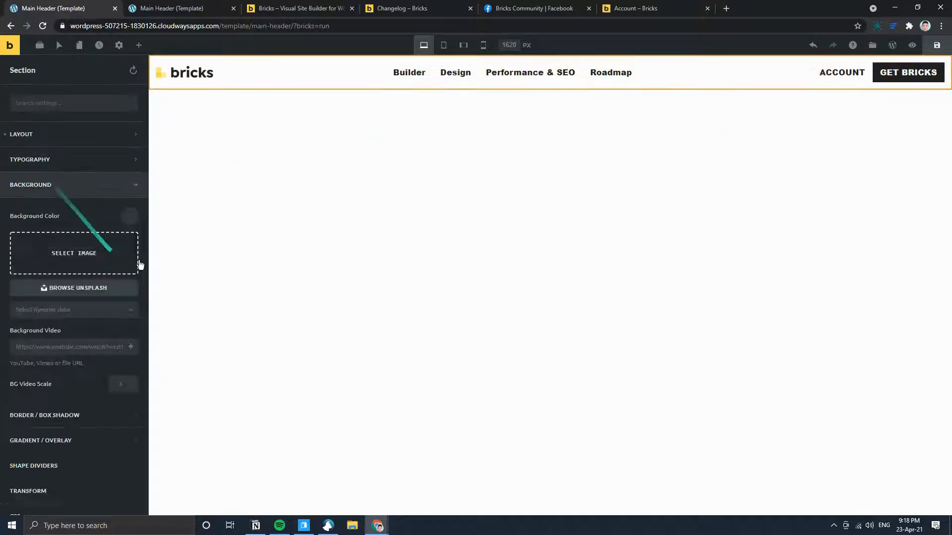
pyautogui.click(130, 215)
pyautogui.click(24, 428)
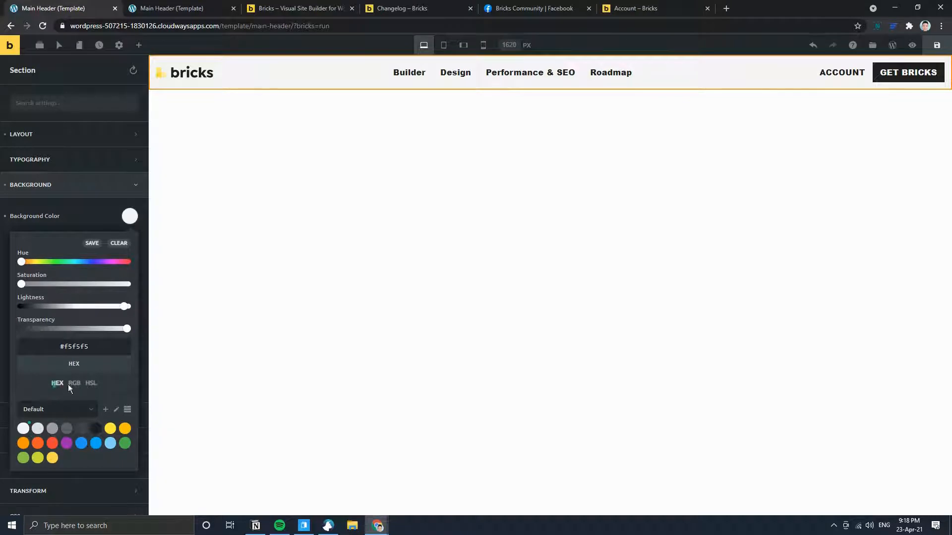
pyautogui.click(88, 347)
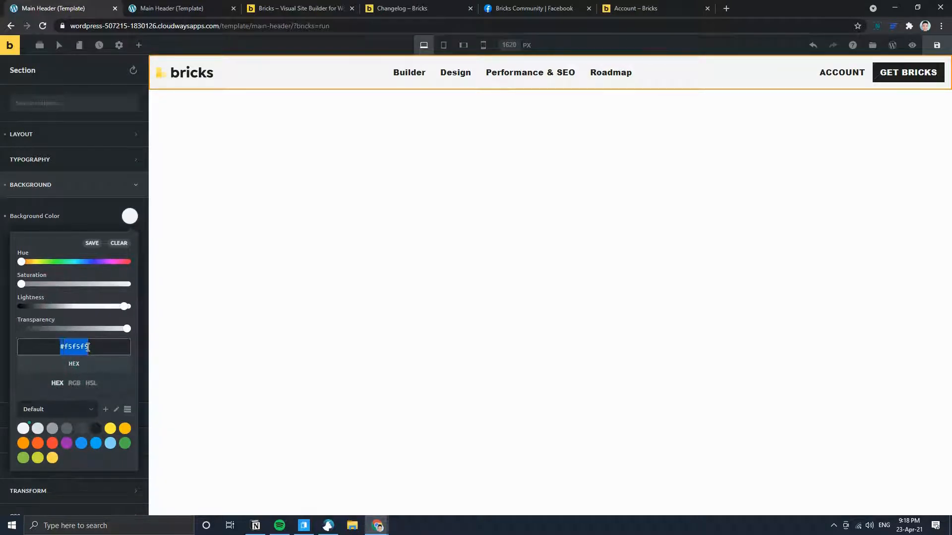
pyautogui.press('BackSpace')
pyautogui.write('#ff')
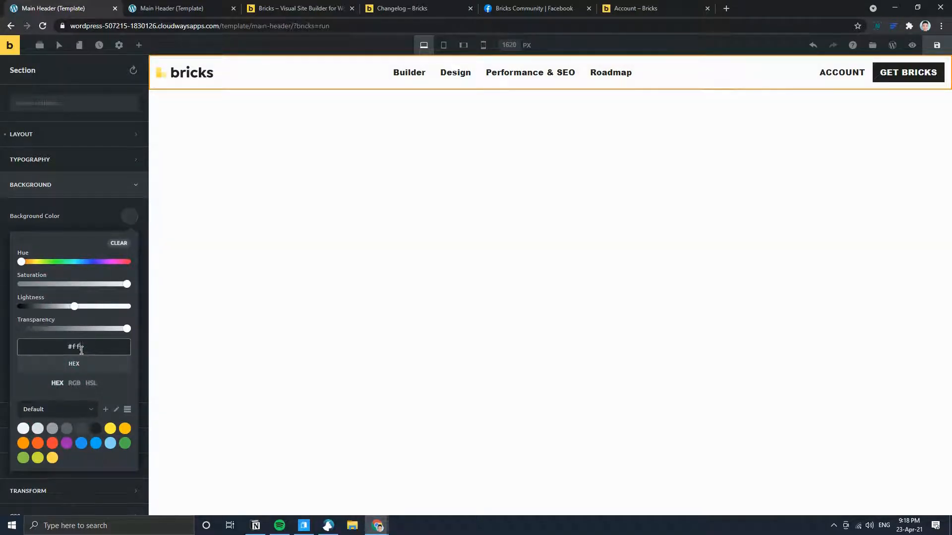
pyautogui.write('f')
# - Check how the Bricks homepage header behaves while the page scrolls and open the template's header settings
pyautogui.click(308, 8)
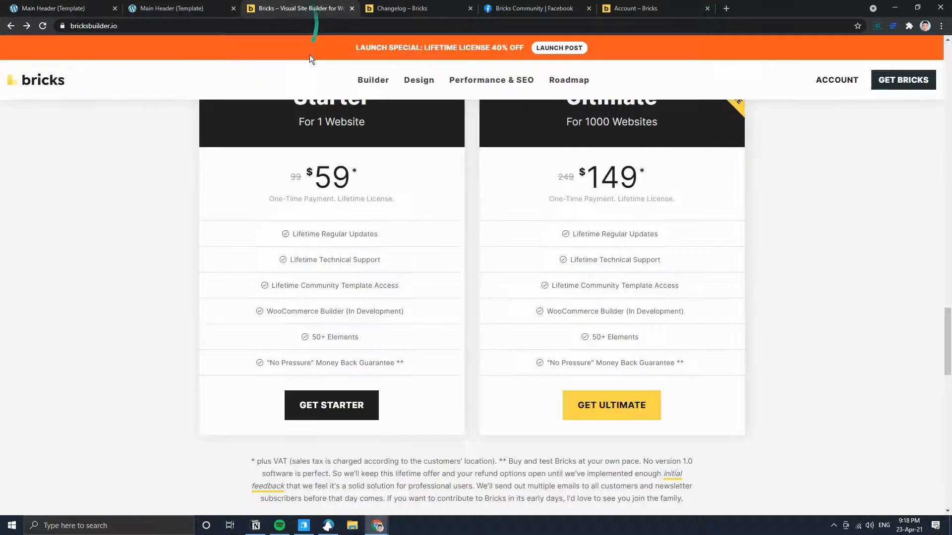
pyautogui.scroll(6, 135, 215)
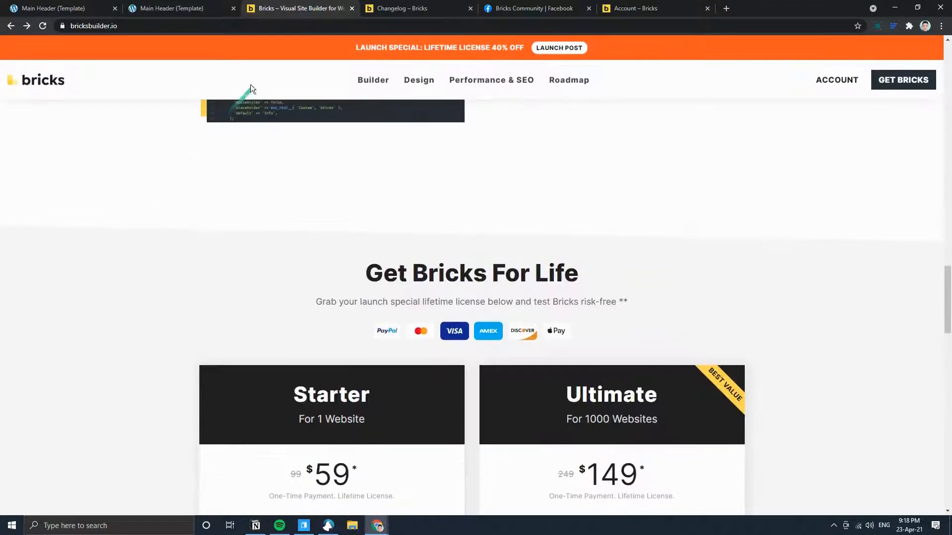
pyautogui.scroll(-5, 196, 233)
pyautogui.scroll(-3, 201, 231)
pyautogui.scroll(4, 210, 224)
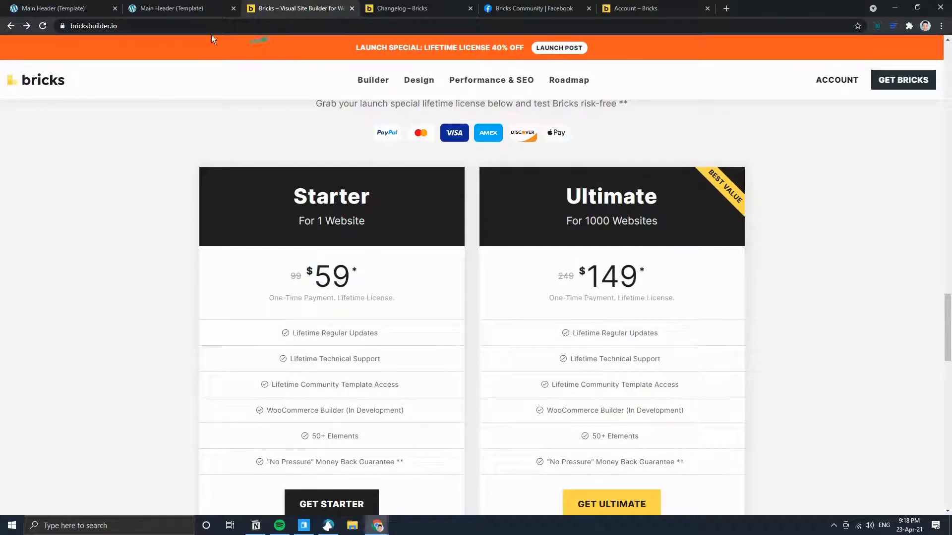
pyautogui.click(92, 8)
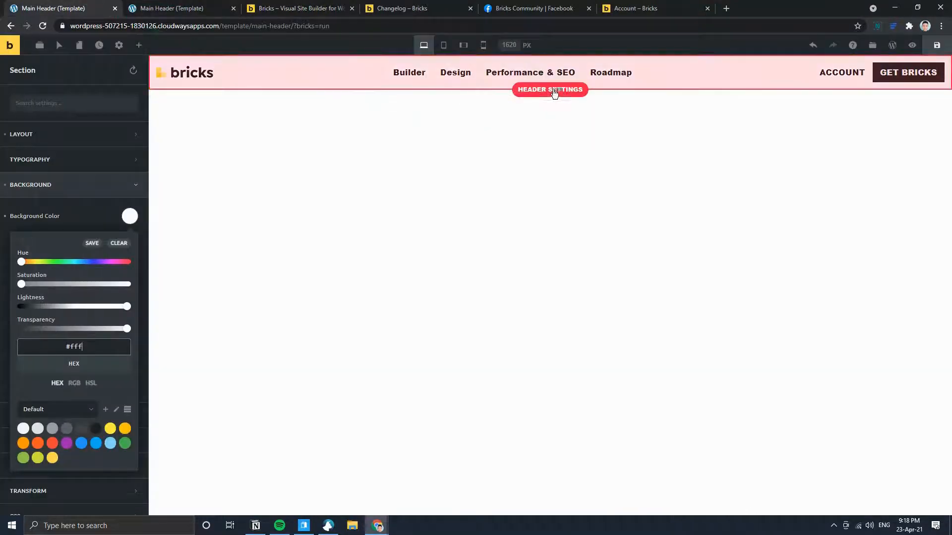
pyautogui.click(570, 90)
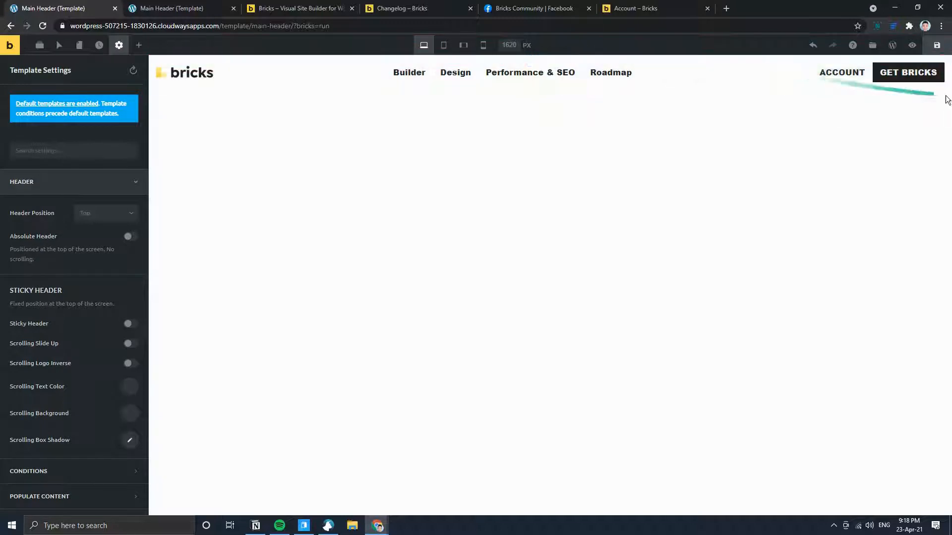
# - Add an empty section above the existing header section and save the template
pyautogui.click(933, 84)
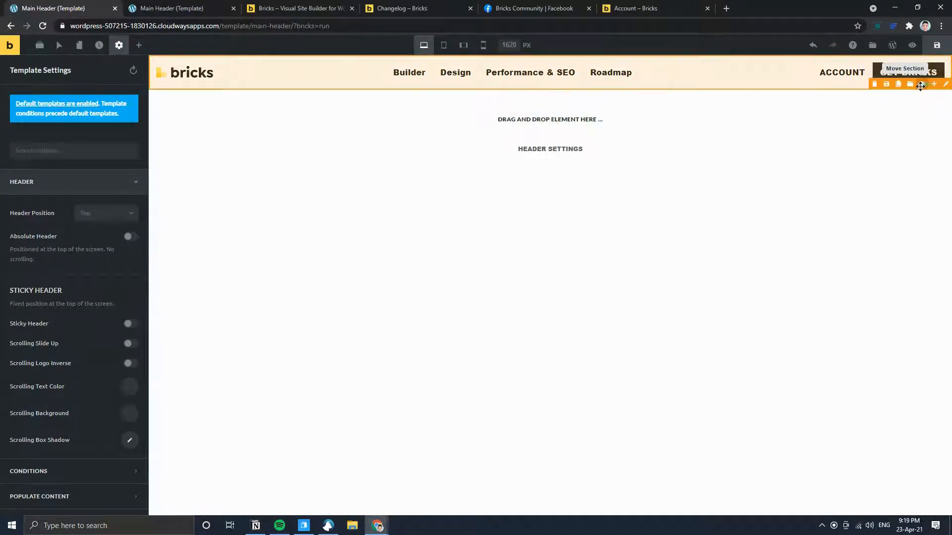
pyautogui.moveTo(947, 91); pyautogui.dragTo(545, 85)
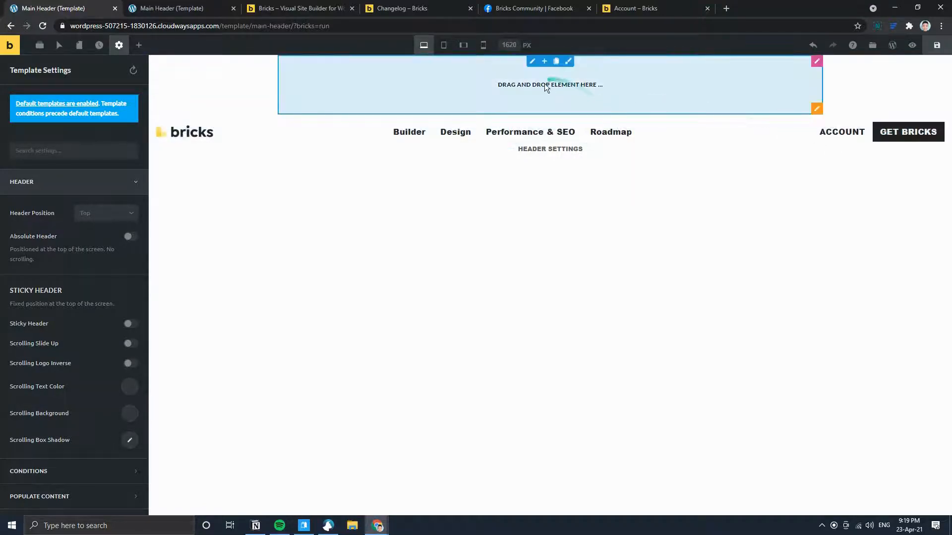
pyautogui.moveTo(817, 108)
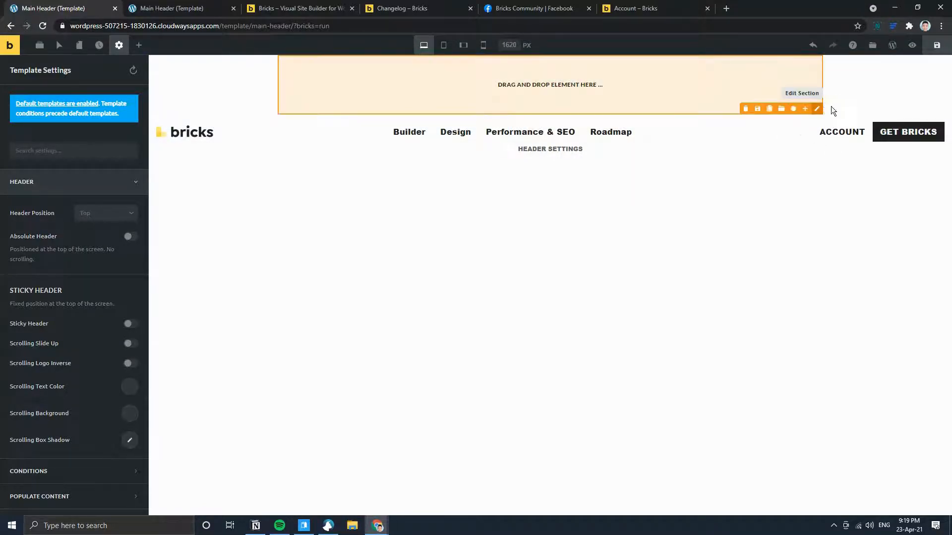
pyautogui.click(937, 45)
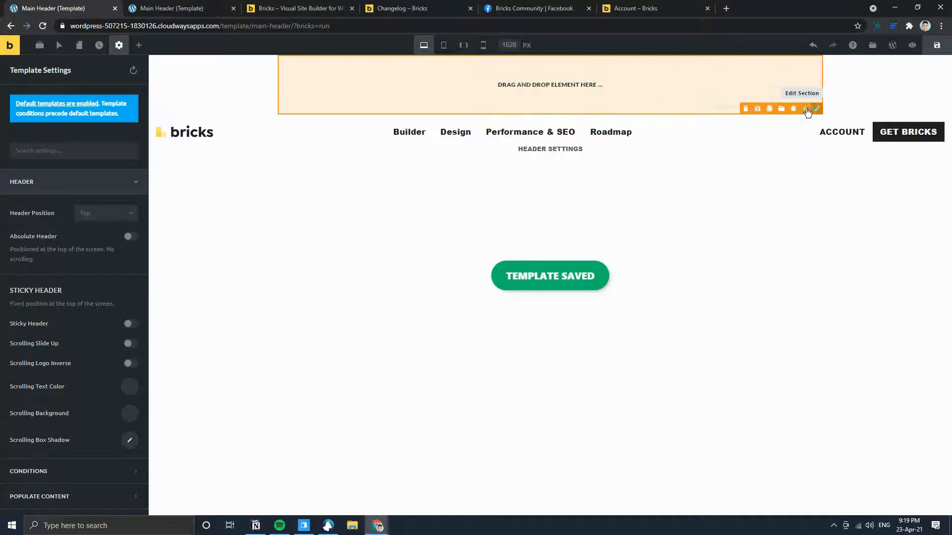
# - Turn on Full Width Section in the new top section's layout and compare it with the Bricks homepage's orange announcement bar
pyautogui.click(818, 110)
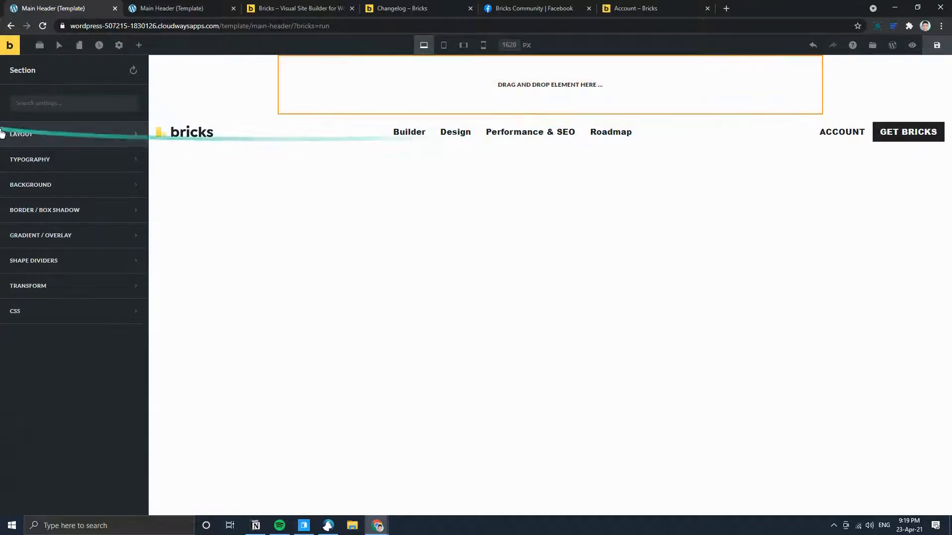
pyautogui.click(65, 137)
pyautogui.scroll(-2, 71, 287)
pyautogui.click(131, 304)
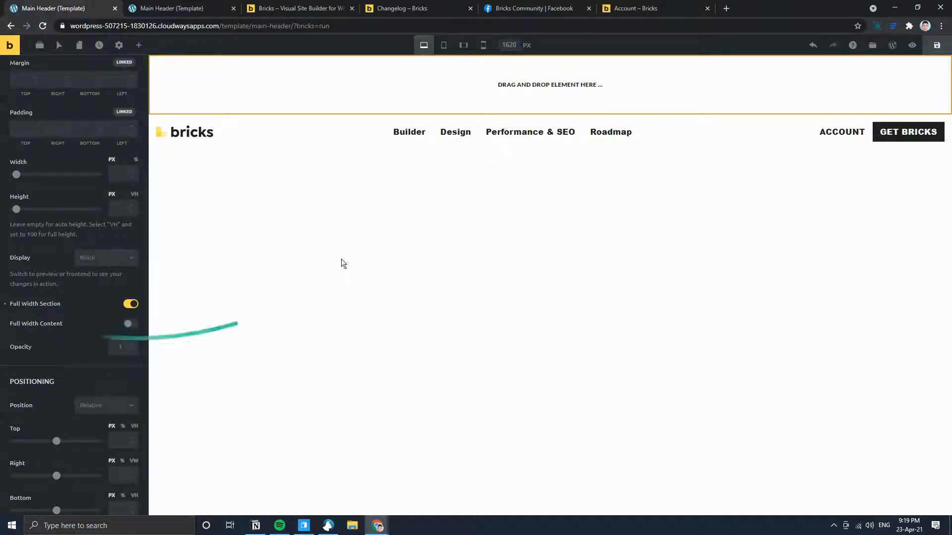
pyautogui.click(240, 6)
pyautogui.click(298, 8)
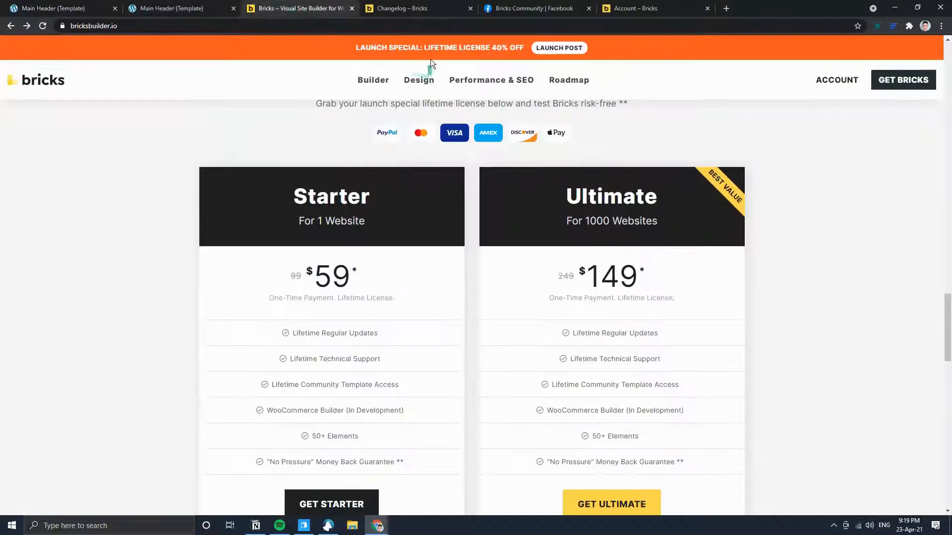
pyautogui.click(64, 8)
# - Add a Text element to the empty column of the top section
pyautogui.moveTo(535, 86)
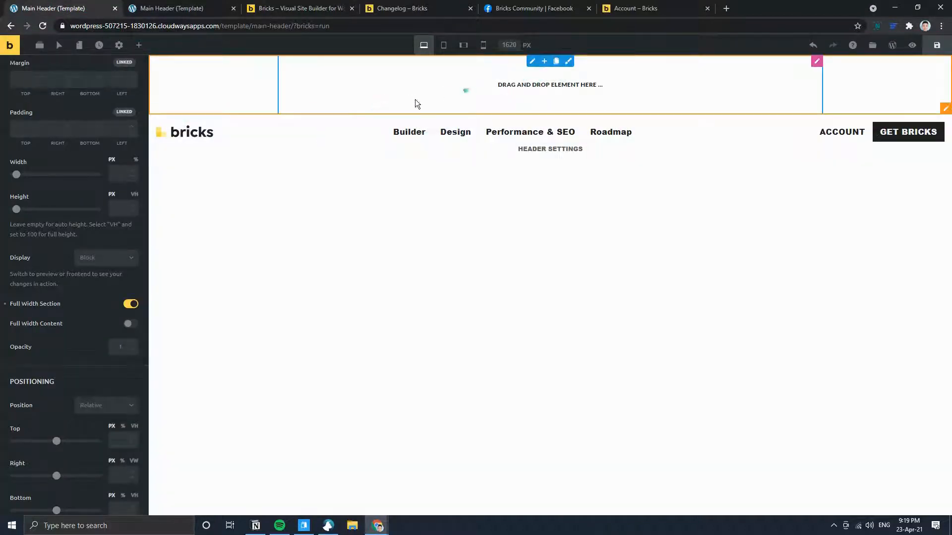
pyautogui.click(138, 45)
pyautogui.click(297, 9)
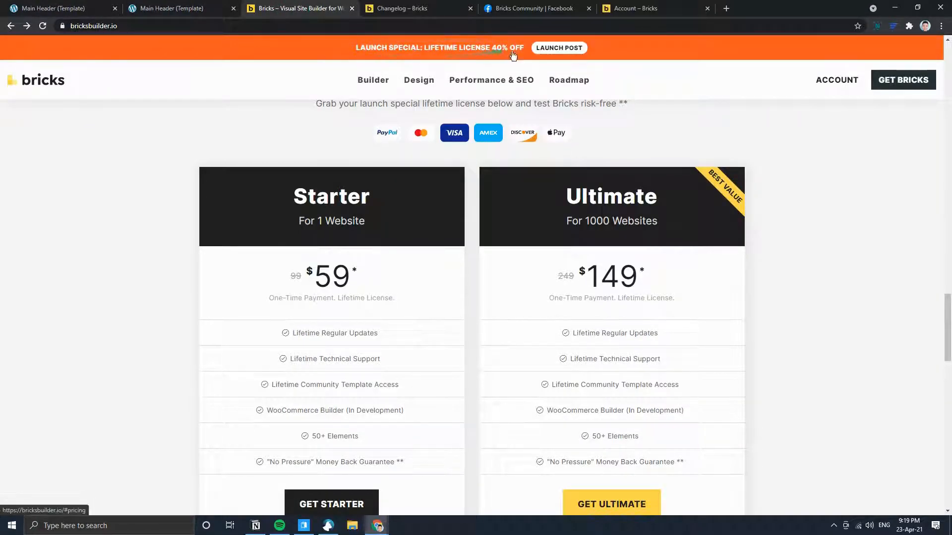
pyautogui.click(53, 8)
pyautogui.moveTo(107, 130); pyautogui.dragTo(562, 75)
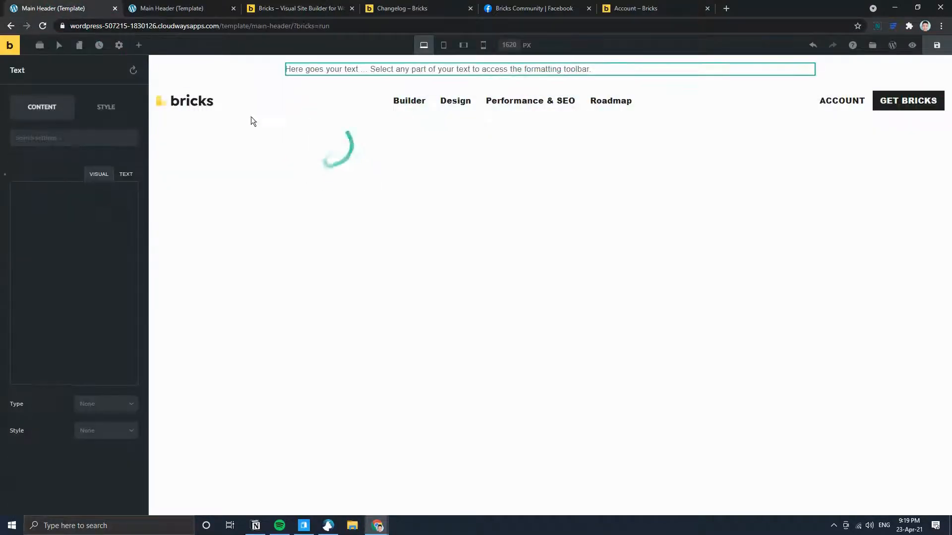
# - Add a Button element below the text in the top section, checking the announcement bar's Launch Post button for reference
pyautogui.click(139, 46)
pyautogui.write('butt')
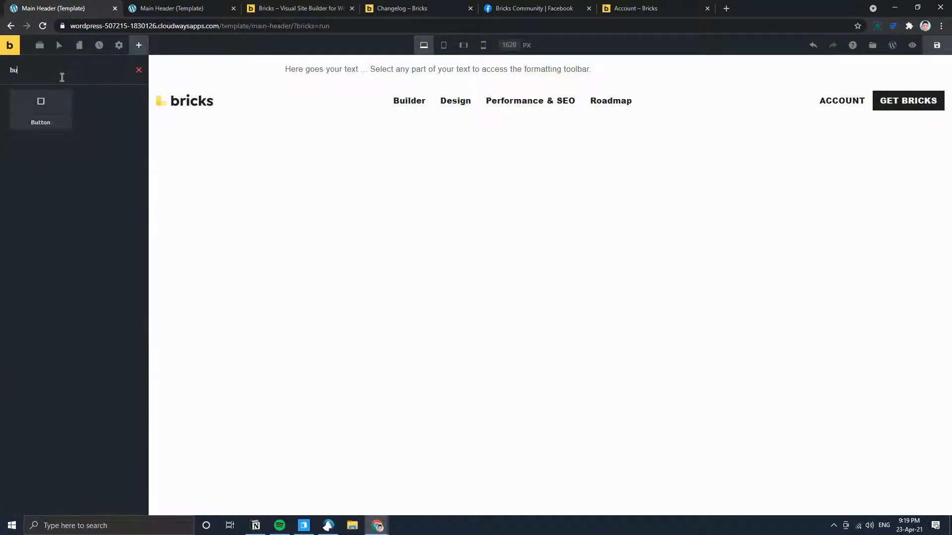
pyautogui.click(402, 7)
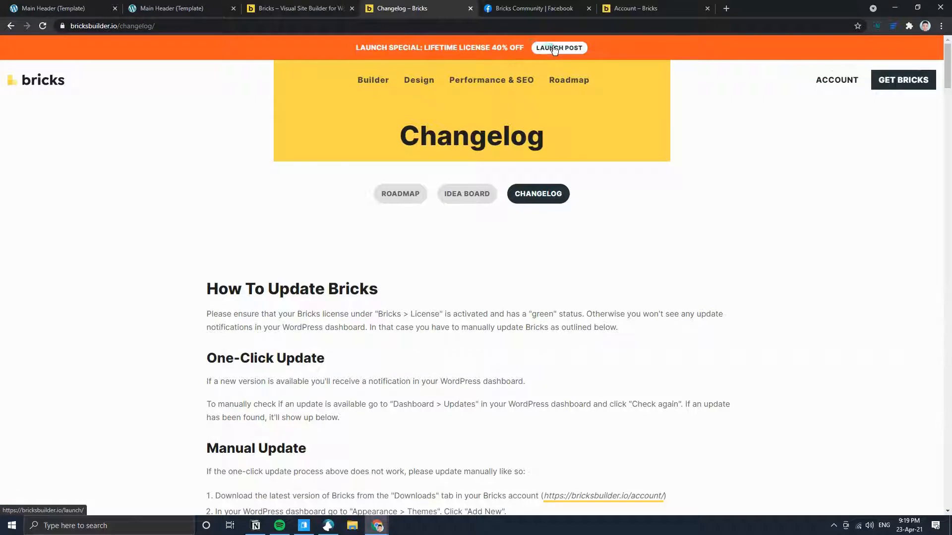
pyautogui.click(54, 8)
pyautogui.moveTo(42, 106); pyautogui.dragTo(644, 70)
# - Enable Auto Width in the new button's layout style
pyautogui.click(105, 111)
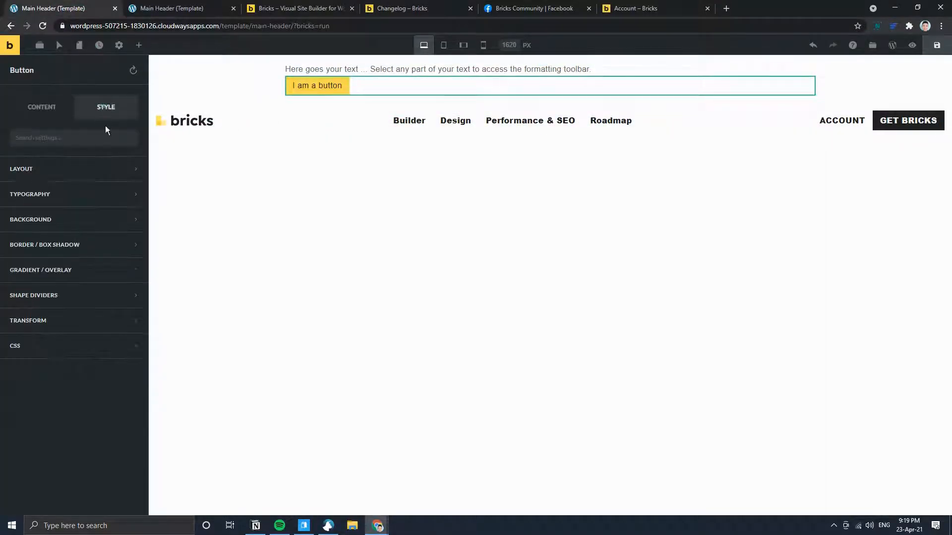
pyautogui.click(76, 169)
pyautogui.click(130, 439)
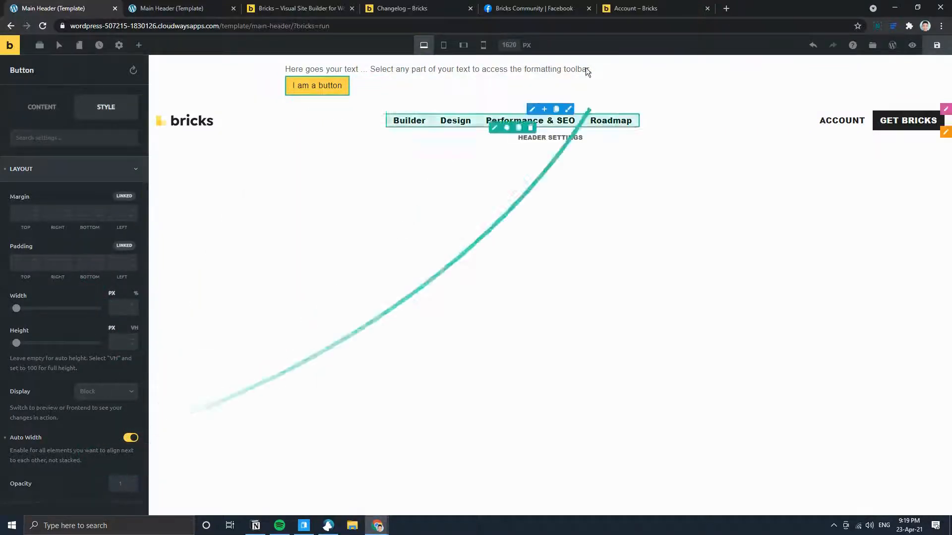
pyautogui.click(545, 63)
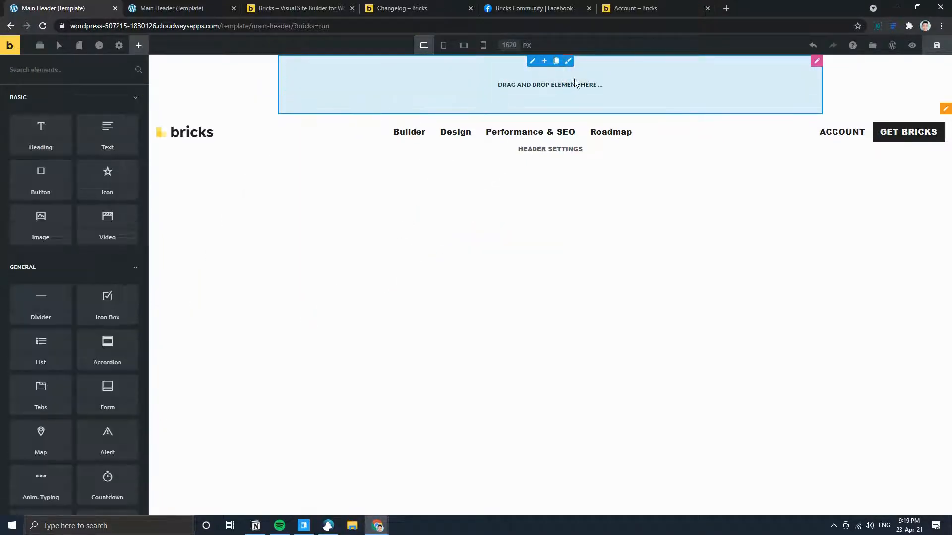
pyautogui.click(814, 48)
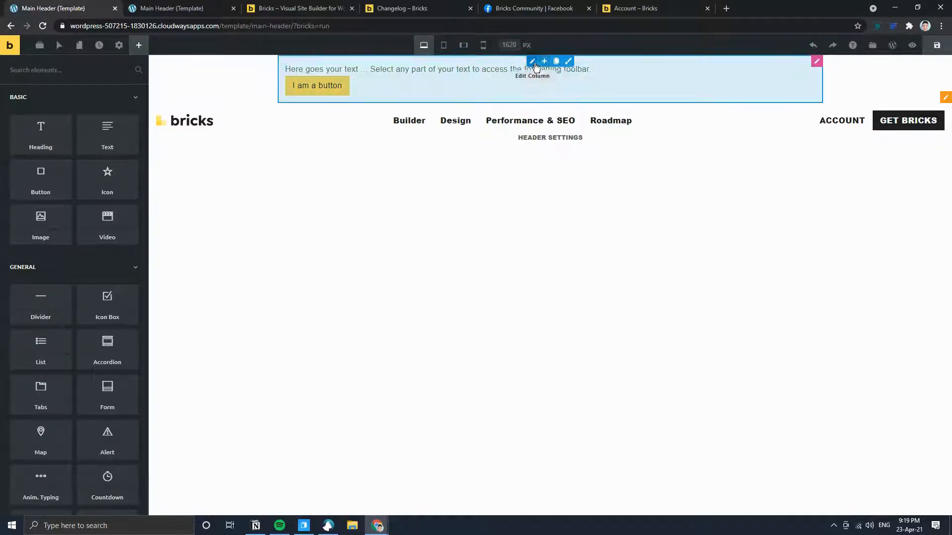
# - Set the direction of the elements in the top section's column to Horizontal
pyautogui.click(535, 64)
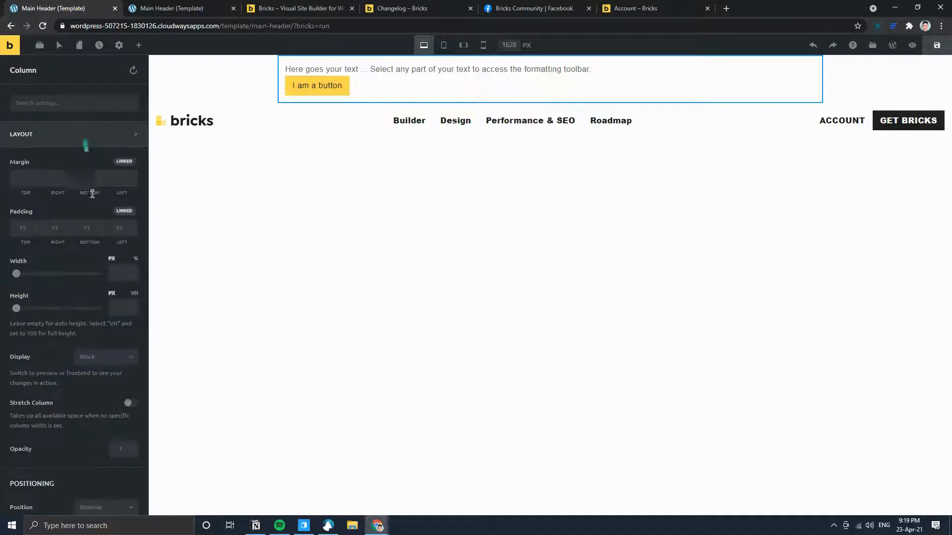
pyautogui.scroll(-11, 64, 321)
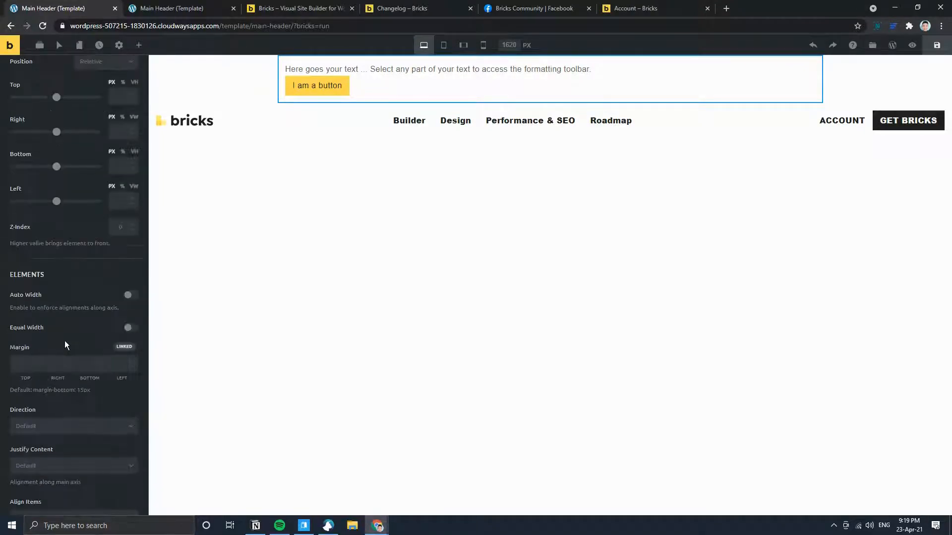
pyautogui.click(56, 332)
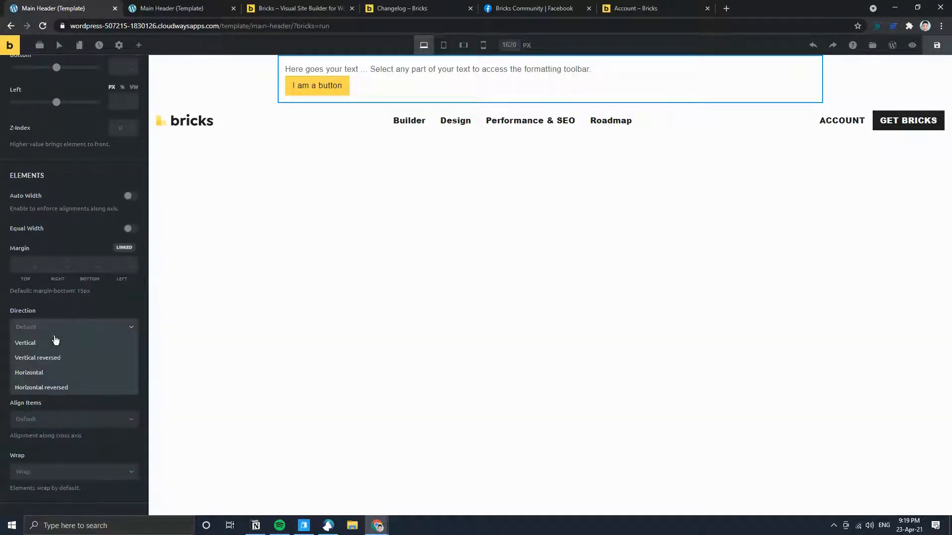
pyautogui.click(18, 372)
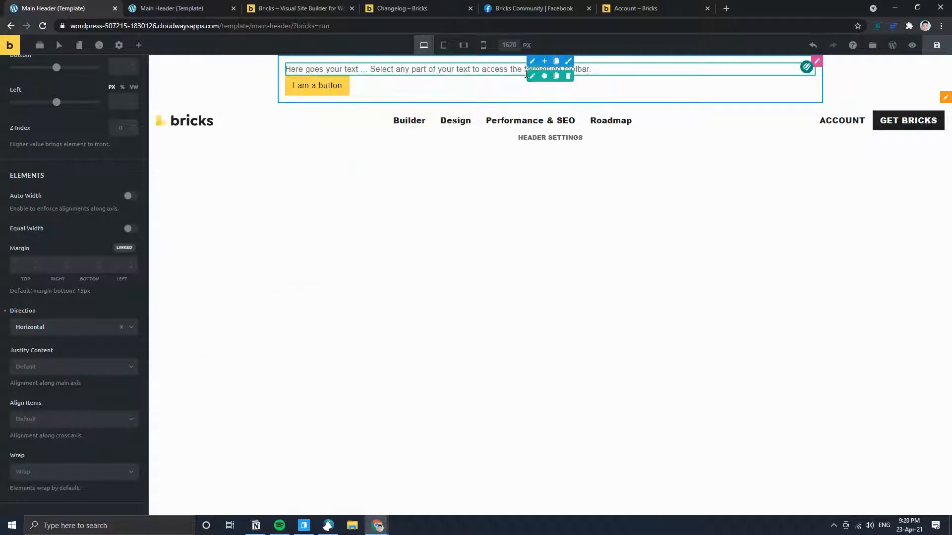
# - Enable Auto Width in the layout style of the top section's Text element
pyautogui.click(532, 76)
pyautogui.click(105, 107)
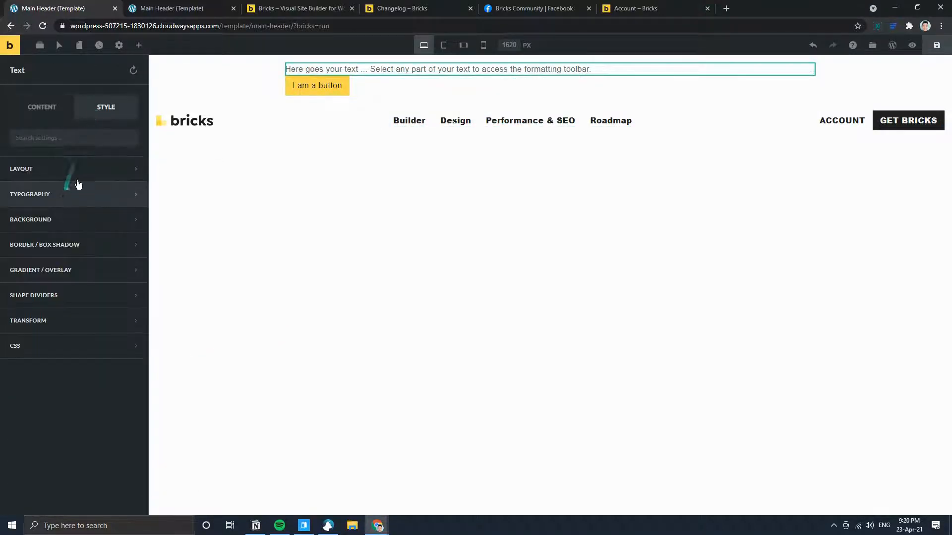
pyautogui.click(74, 172)
pyautogui.scroll(-2, 128, 353)
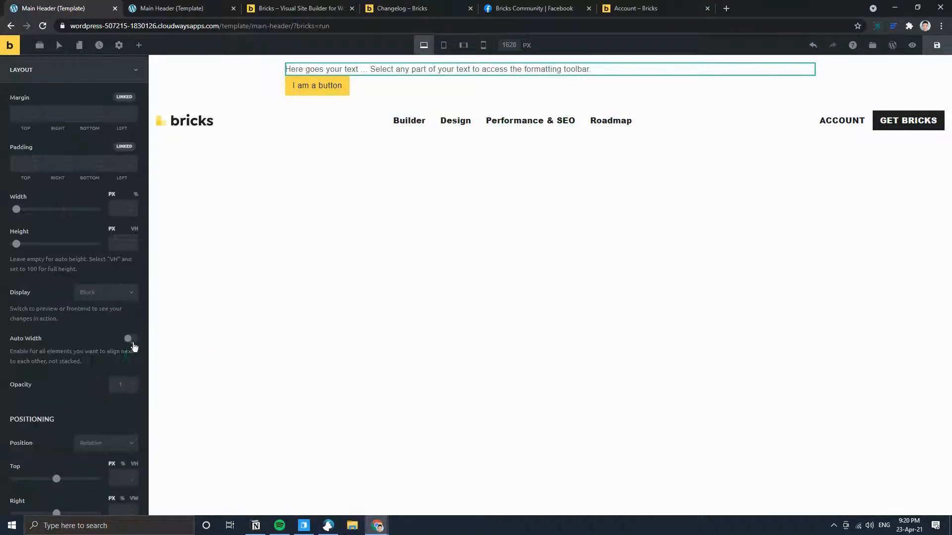
pyautogui.click(132, 341)
pyautogui.click(474, 73)
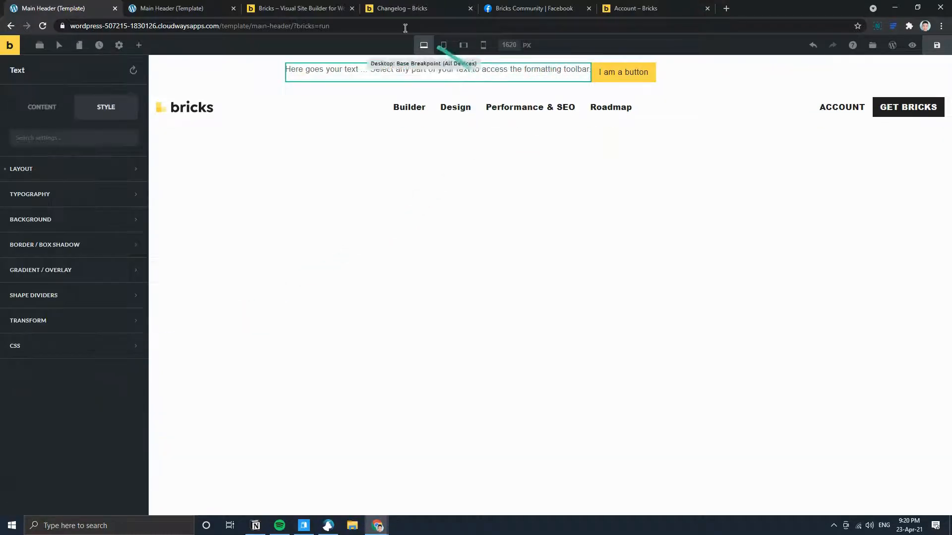
# - Copy the announcement text "LAUNCH SPECIAL: LIFETIME LICENSE 40% OFF" from the orange bar on the Bricks changelog page
pyautogui.click(401, 10)
pyautogui.moveTo(525, 49); pyautogui.dragTo(358, 52)
pyautogui.hotkey('ctrl', 'c')
# - Replace the Text element's placeholder content in the Main Header template with the copied announcement as plain text, without its link formatting
pyautogui.click(65, 8)
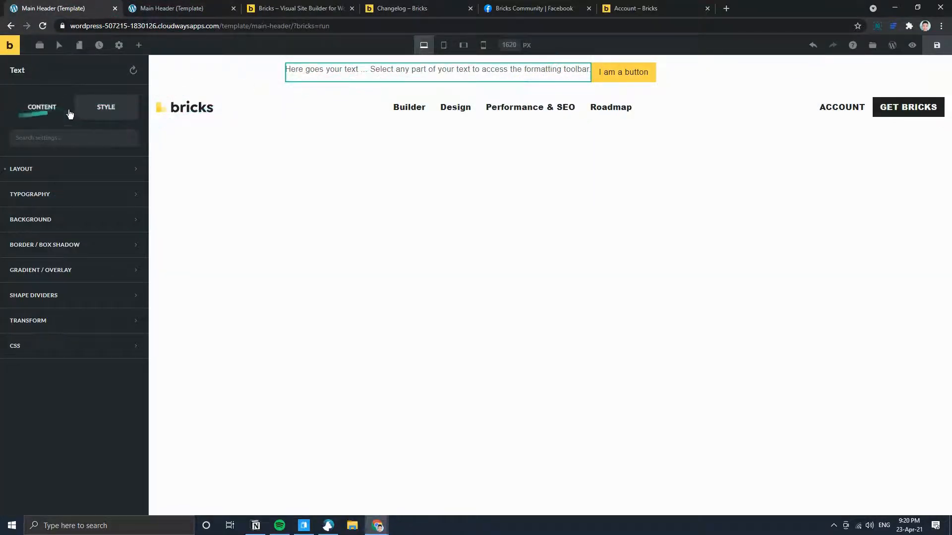
pyautogui.click(41, 107)
pyautogui.hotkey('ctrl', 'a')
pyautogui.hotkey('ctrl', 'v')
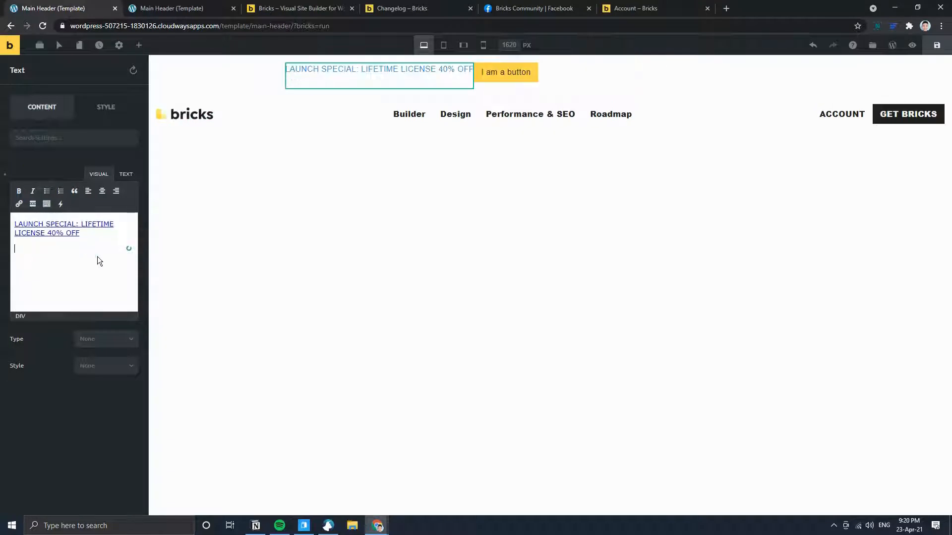
pyautogui.hotkey('ctrl', 'z')
pyautogui.hotkey('ctrl', 'shift', 'v')
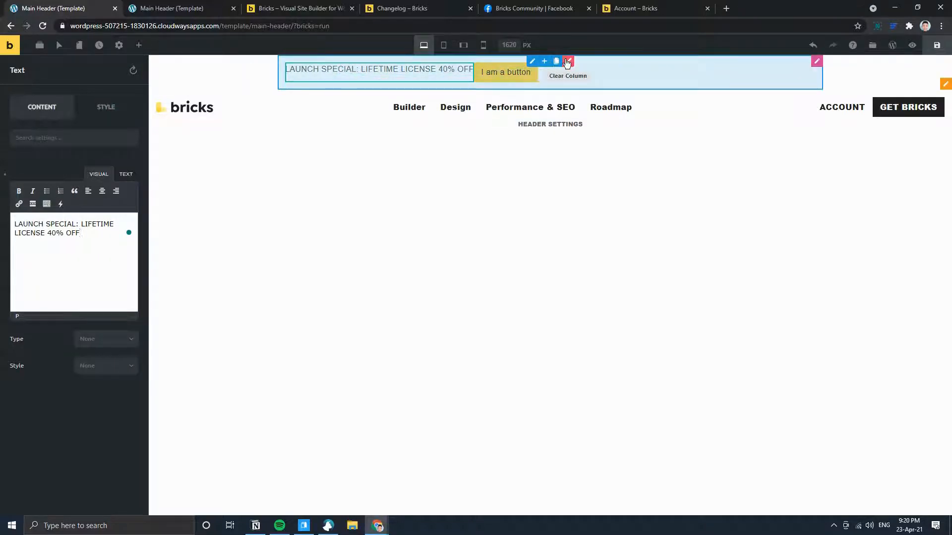
pyautogui.click(562, 61)
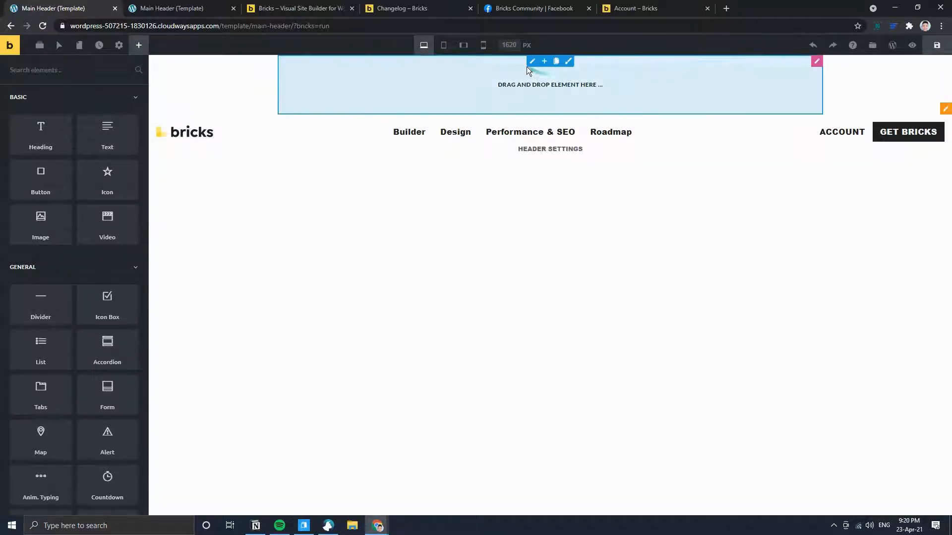
pyautogui.click(528, 63)
pyautogui.click(64, 134)
pyautogui.scroll(-14, 81, 297)
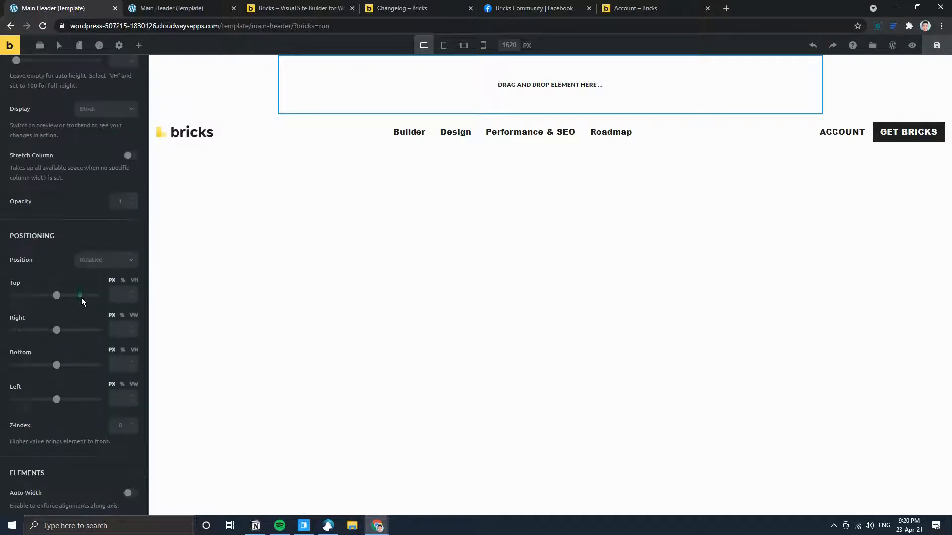
pyautogui.scroll(-1, 80, 288)
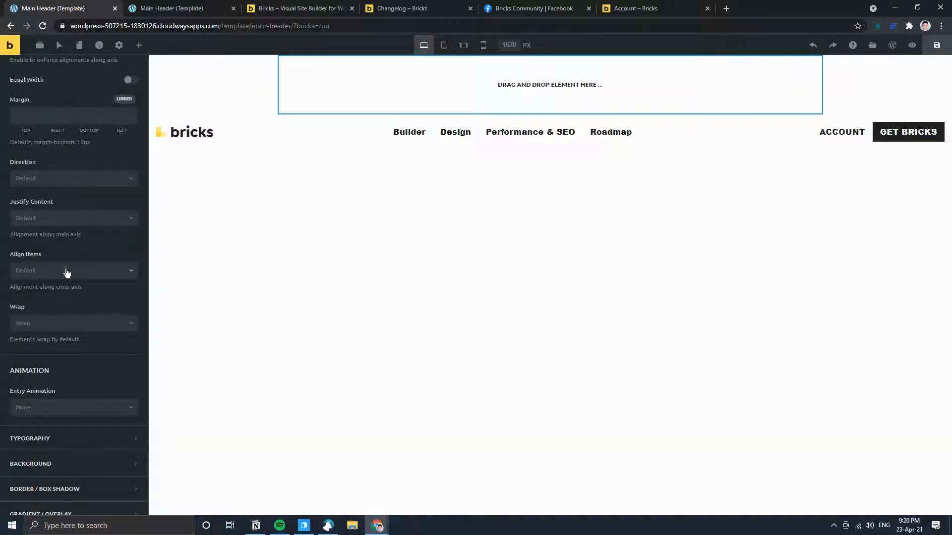
pyautogui.click(813, 45)
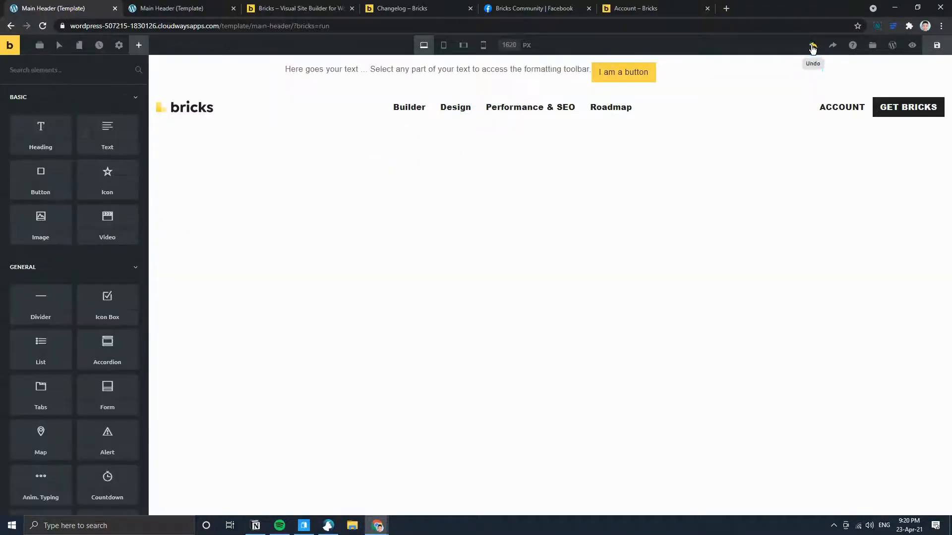
# - Set Align Items to Center in the layout of the top section's column
pyautogui.click(532, 61)
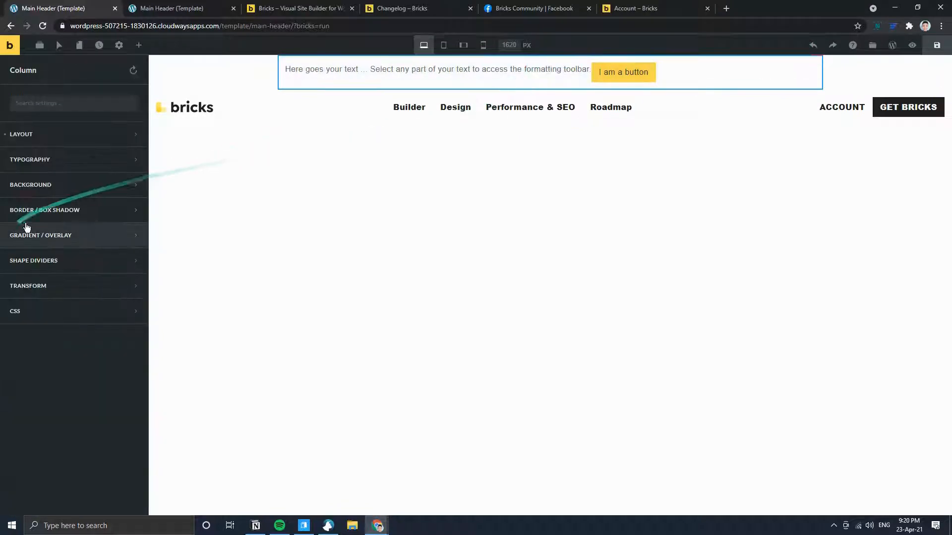
pyautogui.click(63, 137)
pyautogui.scroll(-10, 58, 275)
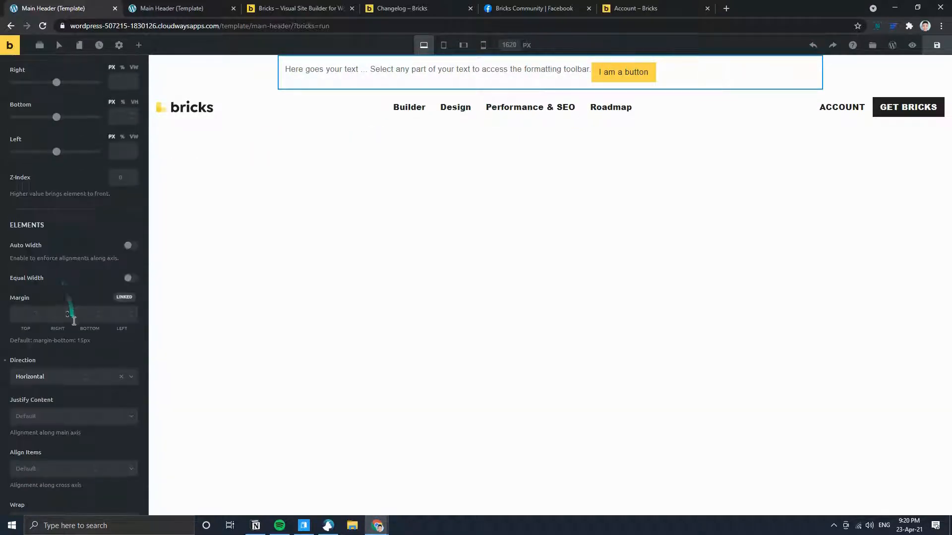
pyautogui.click(79, 321)
pyautogui.click(75, 349)
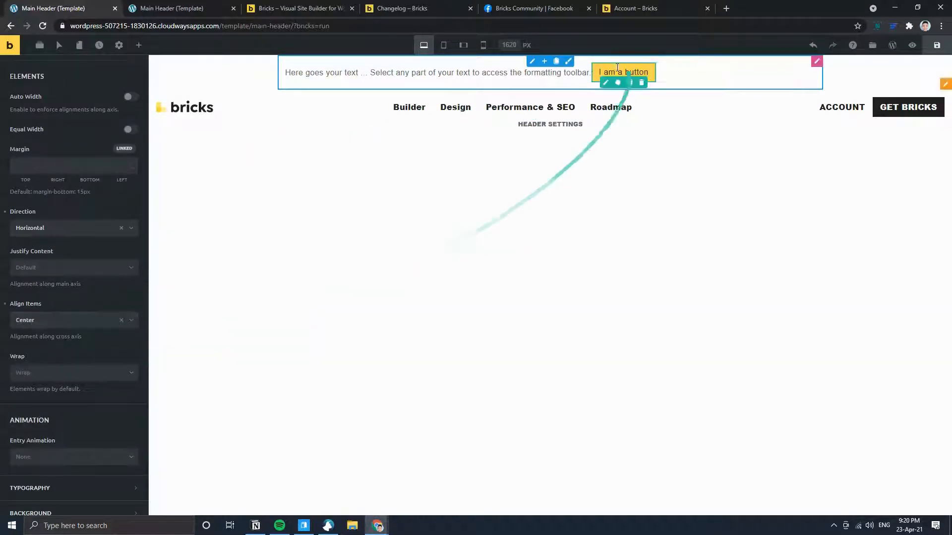
# - Inspect the orange announcement bar's section on the Bricks homepage with the browser developer tools to check its height
pyautogui.click(303, 9)
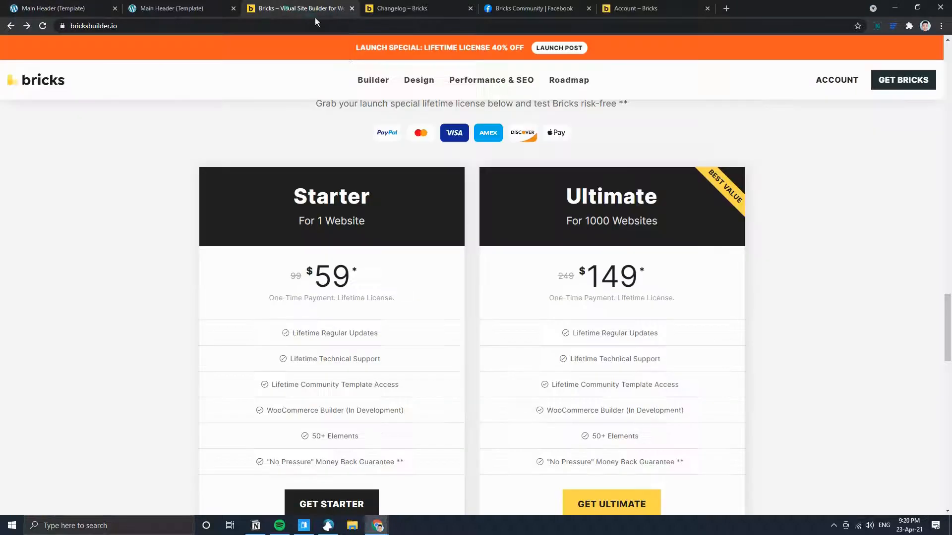
pyautogui.rightClick(324, 49)
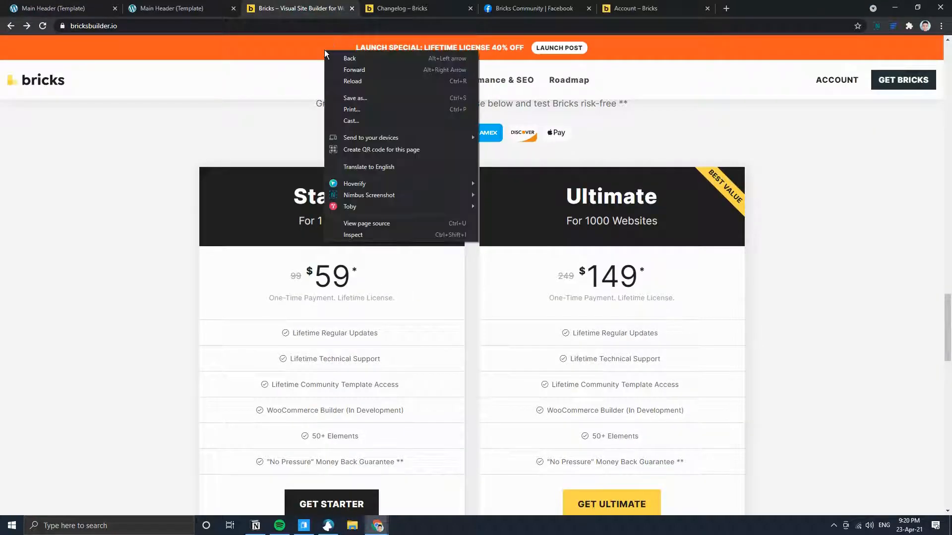
pyautogui.click(345, 234)
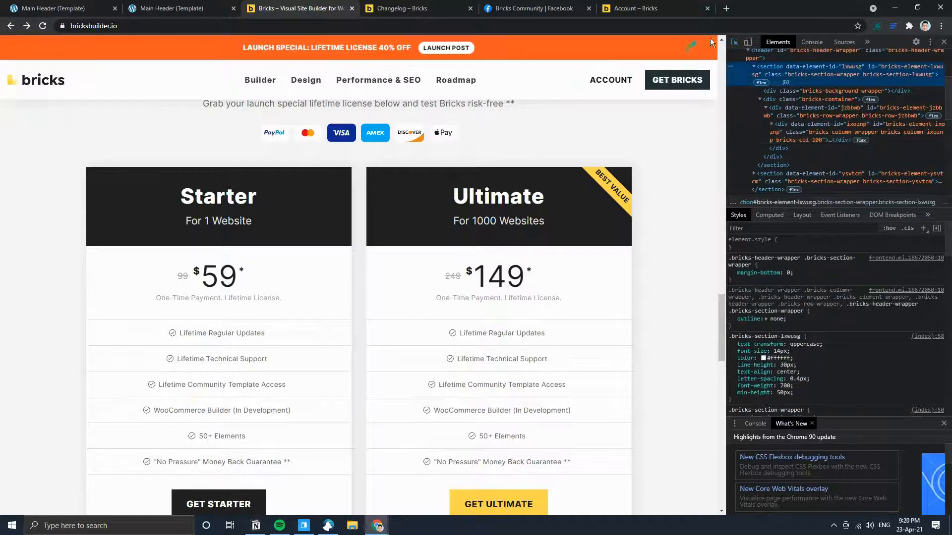
pyautogui.click(734, 42)
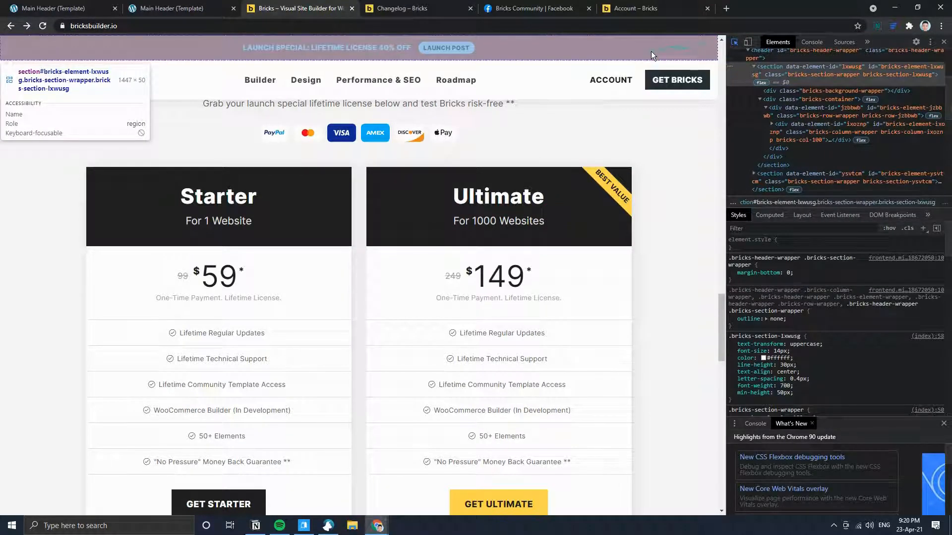
pyautogui.click(943, 42)
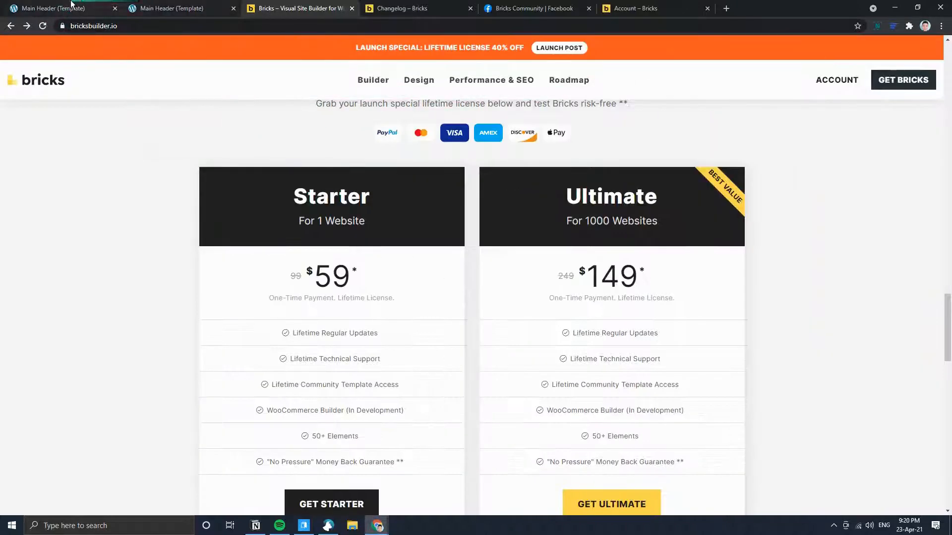
# - Try a height of 50 px on the top section of the Main Header template, then clear the value
pyautogui.click(59, 9)
pyautogui.click(946, 65)
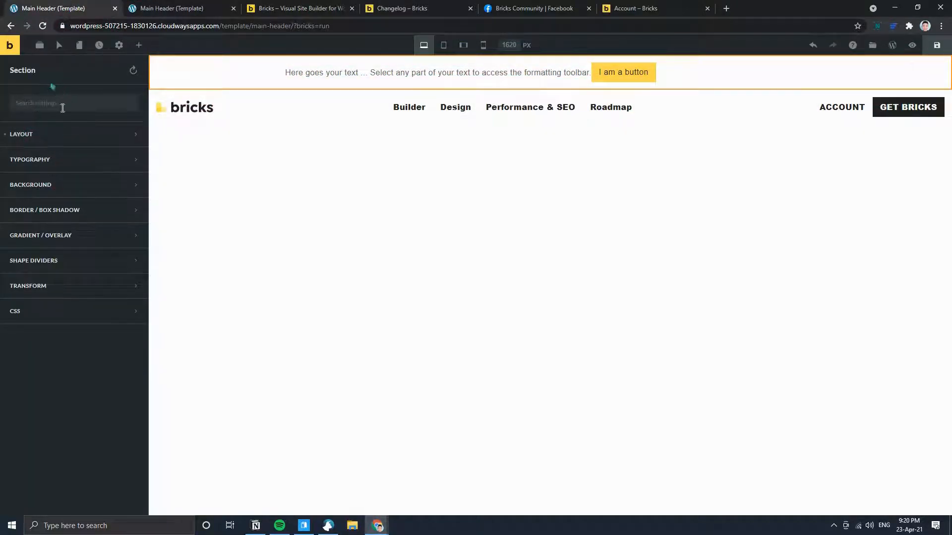
pyautogui.click(98, 140)
pyautogui.scroll(-2, 42, 355)
pyautogui.scroll(1, 68, 283)
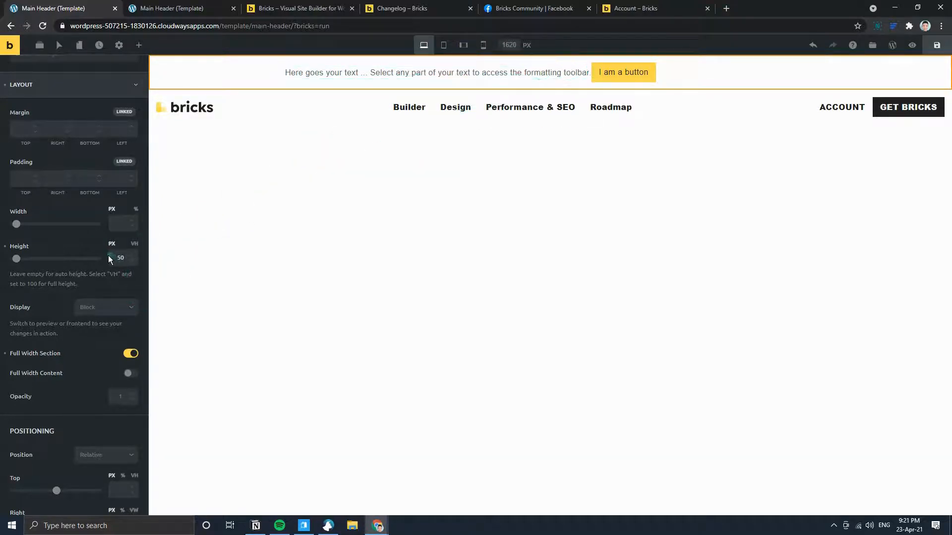
pyautogui.press('BackSpace')
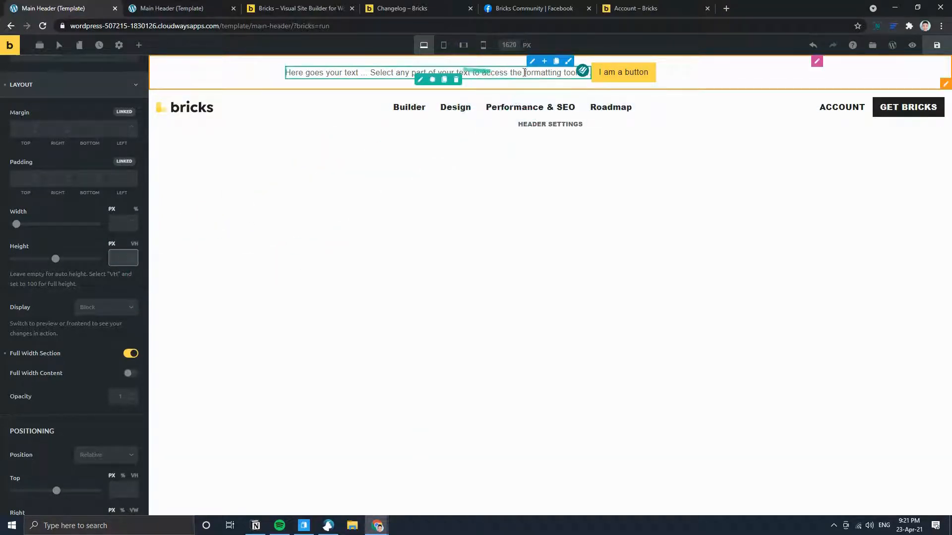
# - Try a custom height on the top section's column, clear it, and open the row's layout settings
pyautogui.click(533, 63)
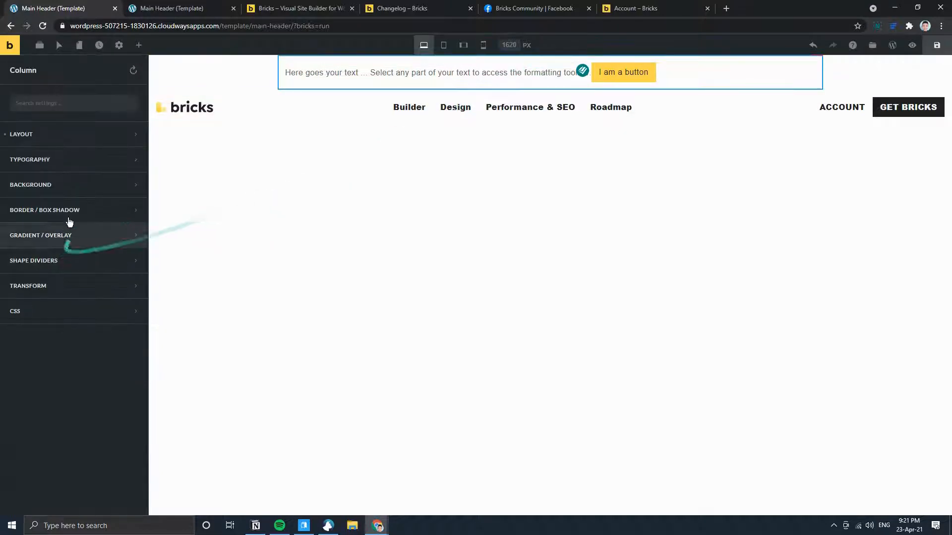
pyautogui.click(64, 143)
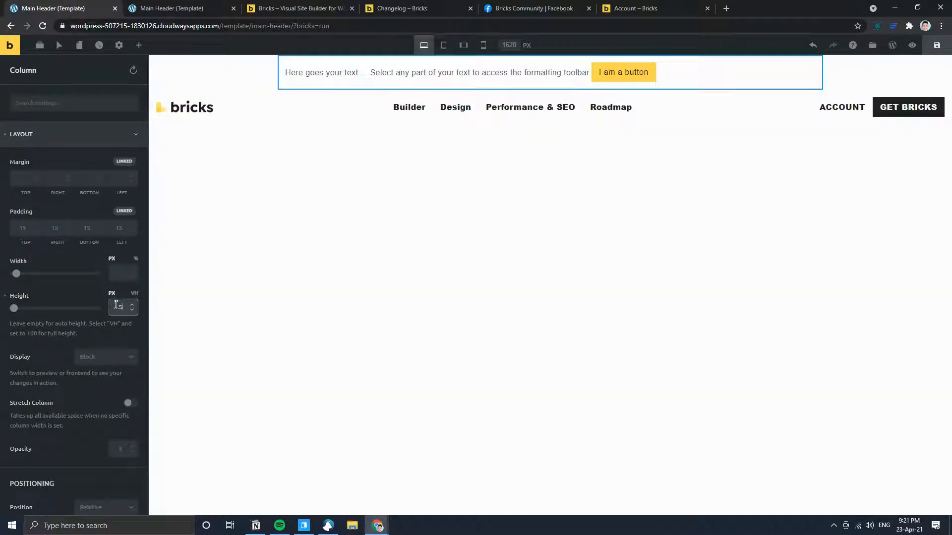
pyautogui.press('BackSpace')
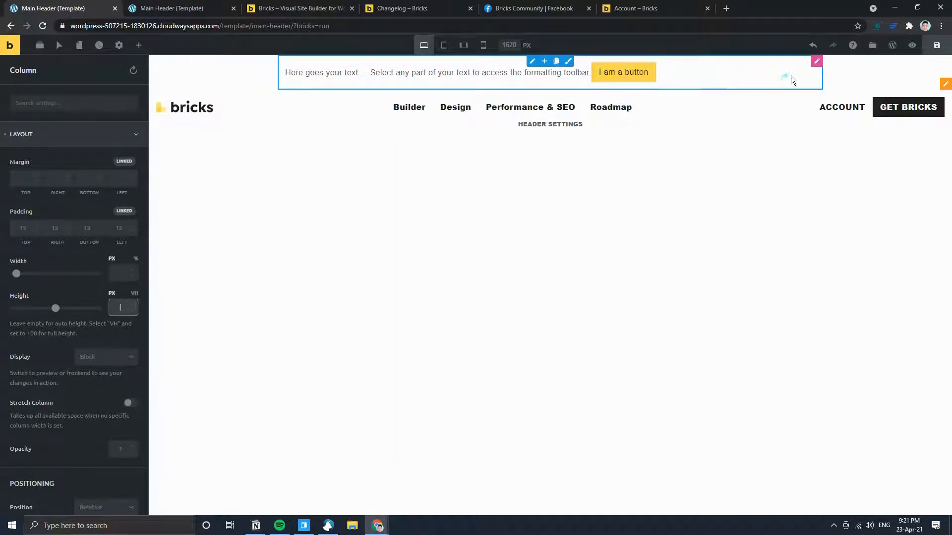
pyautogui.click(818, 63)
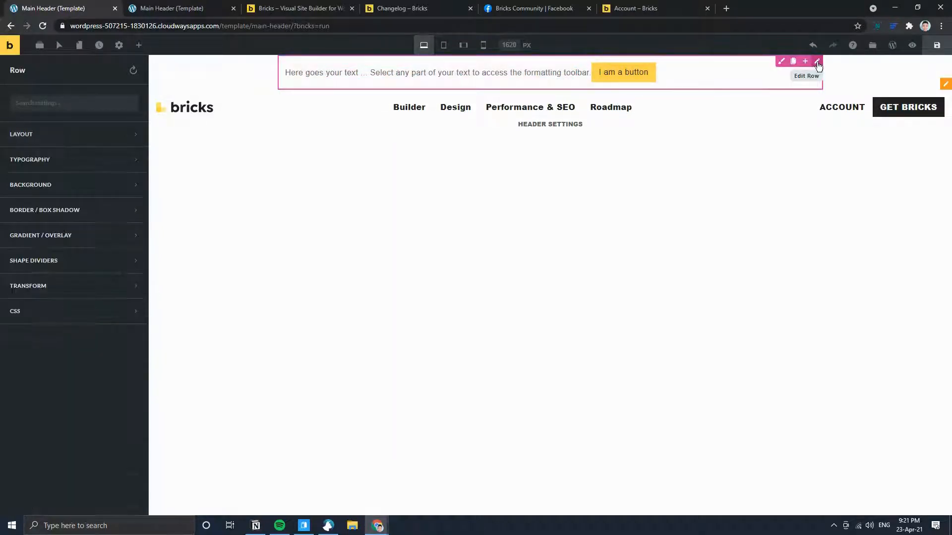
pyautogui.click(74, 133)
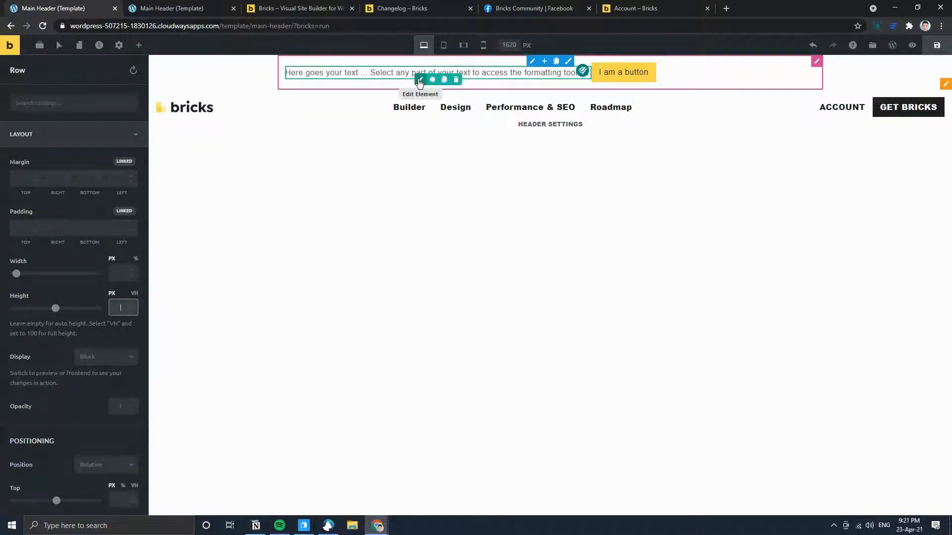
# - Set Justify Content to Center for the elements in the top section's column
pyautogui.click(533, 63)
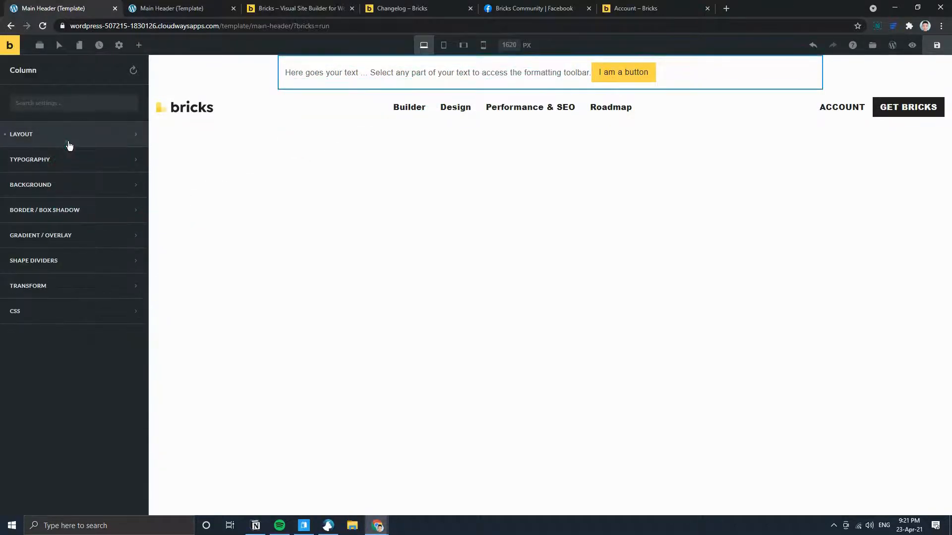
pyautogui.click(68, 139)
pyautogui.scroll(-4, 54, 403)
pyautogui.scroll(-7, 68, 402)
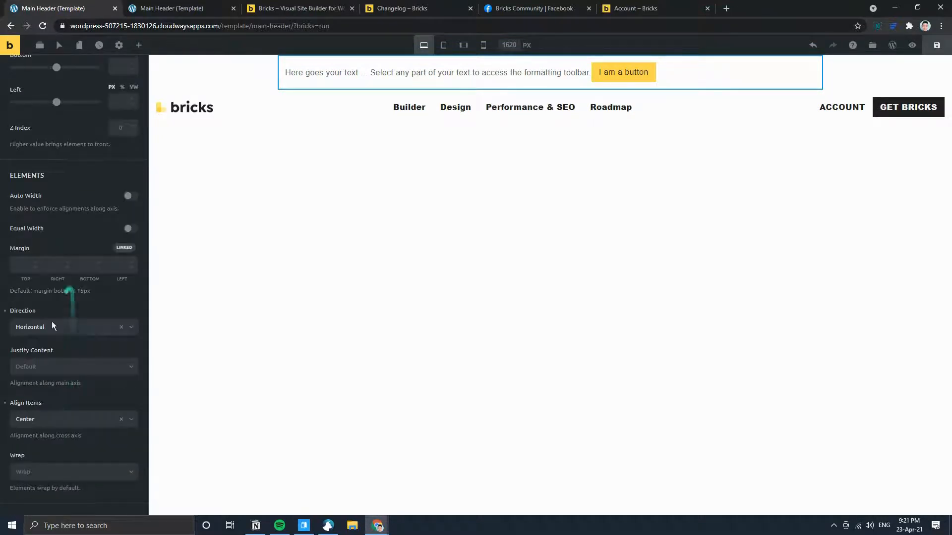
pyautogui.click(62, 367)
pyautogui.click(57, 398)
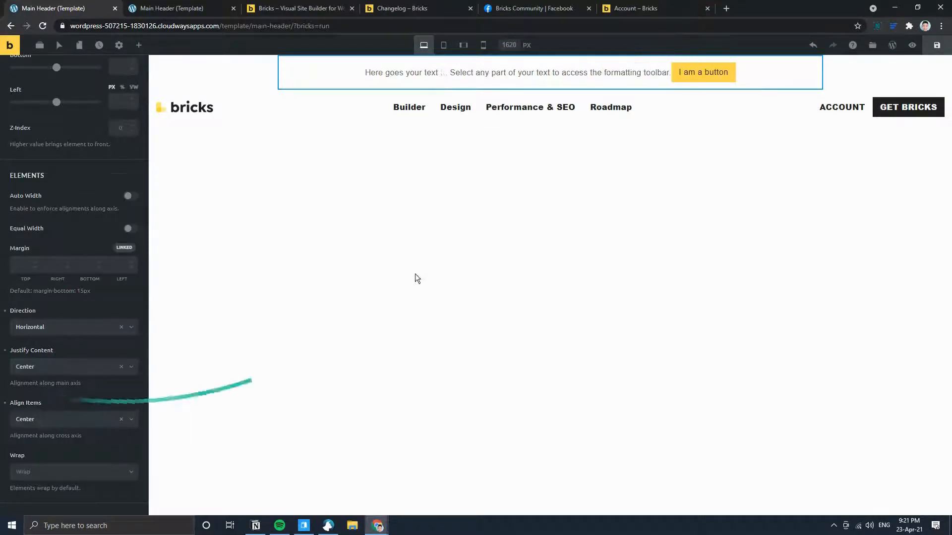
# - Replace the top section's placeholder text with the copied "LAUNCH SPECIAL: LIFETIME LICENSE 40% OFF"
pyautogui.doubleClick(472, 76)
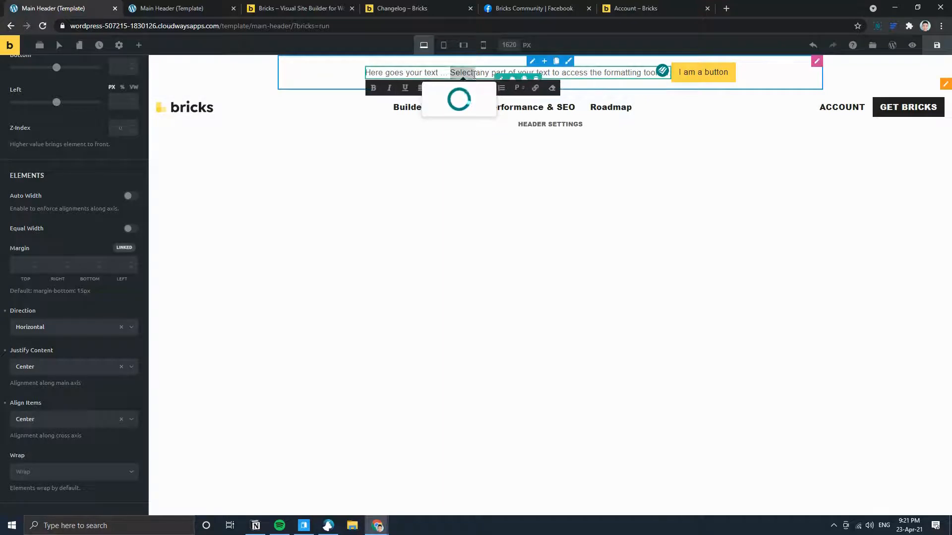
pyautogui.click(474, 74)
pyautogui.hotkey('ctrl', 'a')
pyautogui.hotkey('ctrl', 'v')
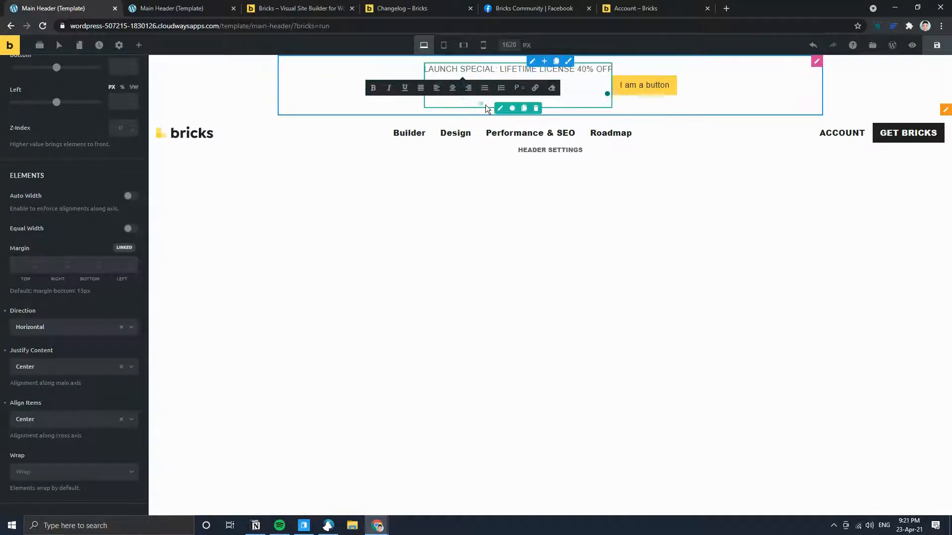
# - Undo the last edits in the top section and place the text cursor at the end of the launch text
pyautogui.hotkey('ctrl', 'z')
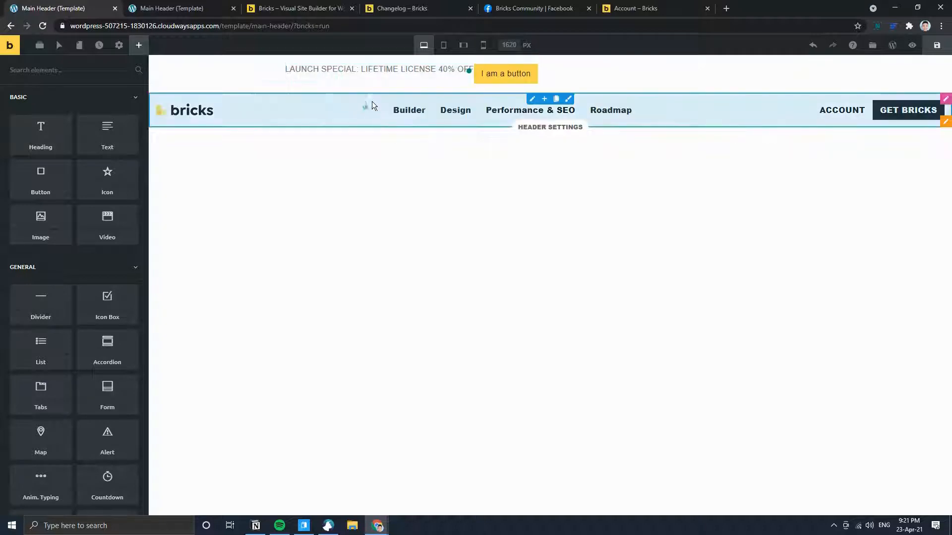
pyautogui.click(361, 85)
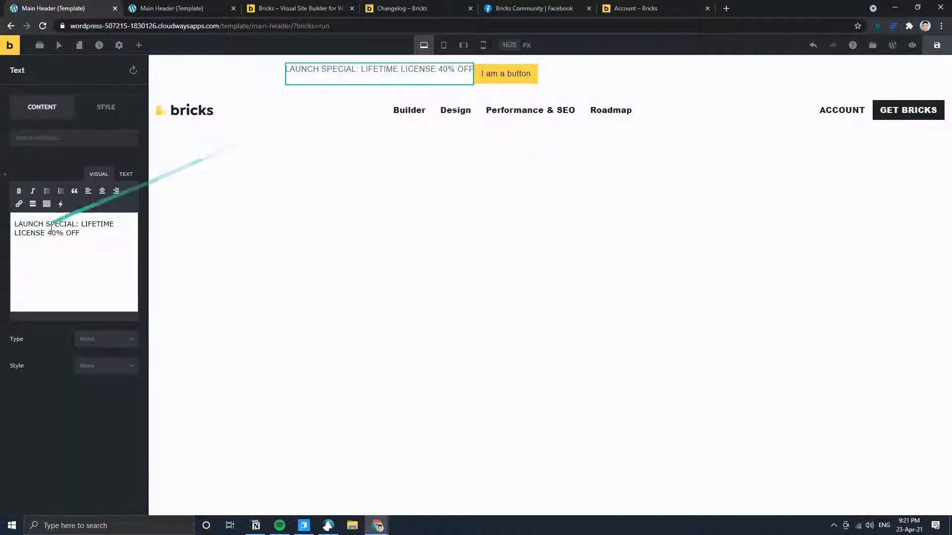
pyautogui.click(74, 231)
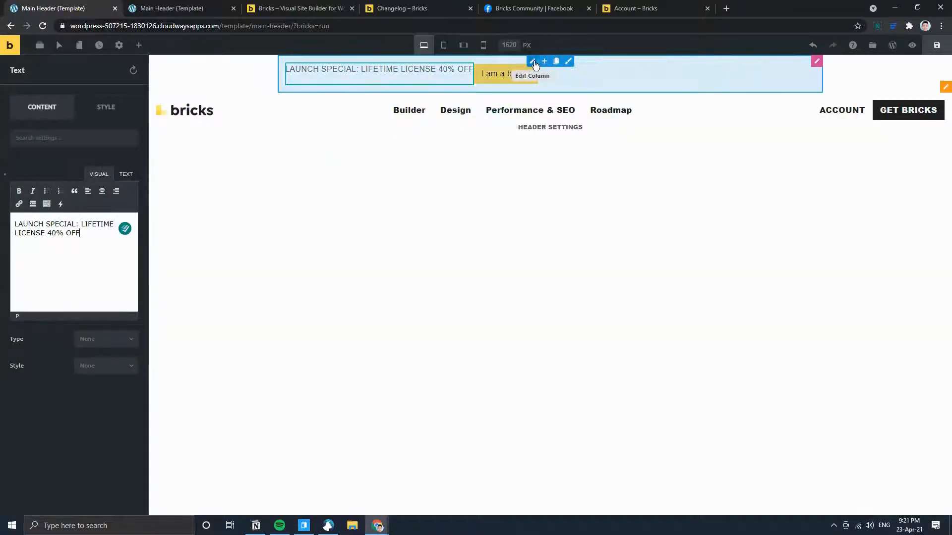
# - Set Justify Content back to Center in the layout settings of the top section's column
pyautogui.click(540, 75)
pyautogui.click(57, 144)
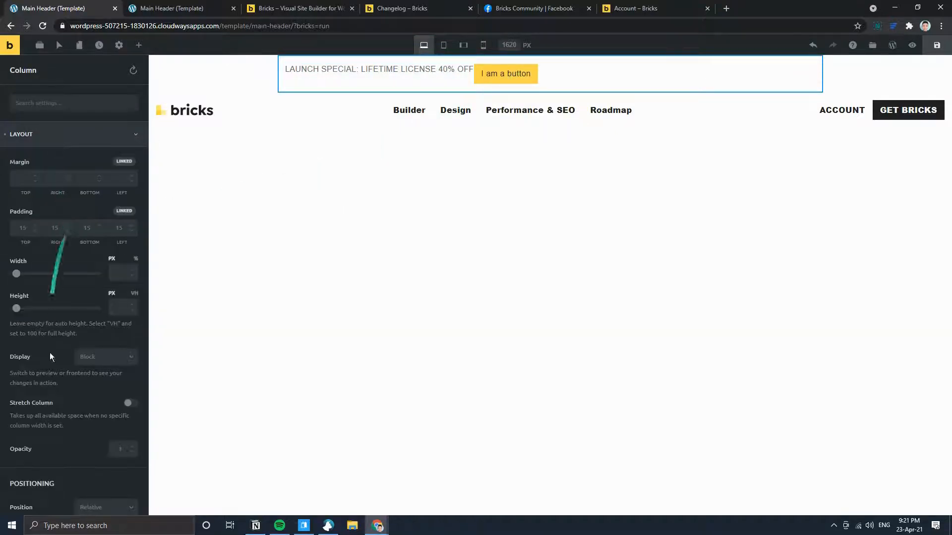
pyautogui.scroll(-12, 45, 357)
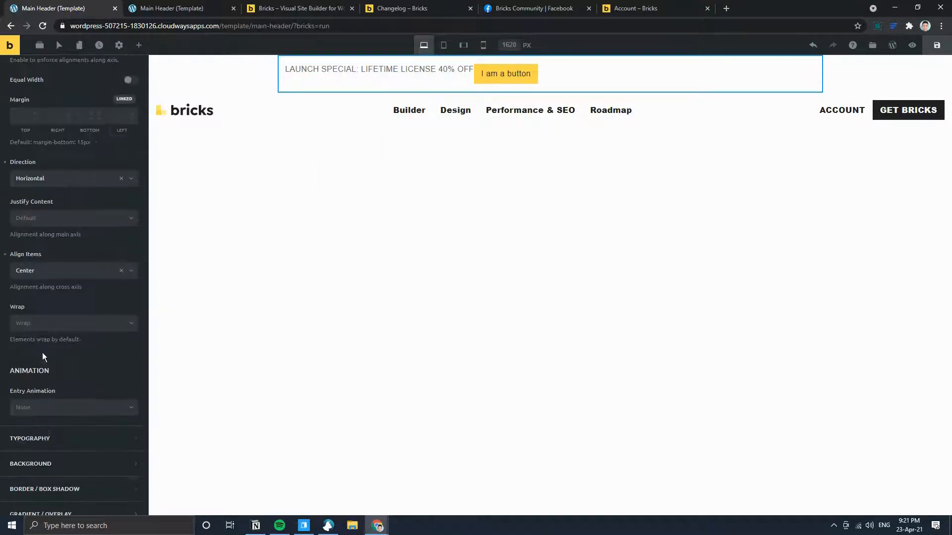
pyautogui.click(65, 221)
pyautogui.click(60, 251)
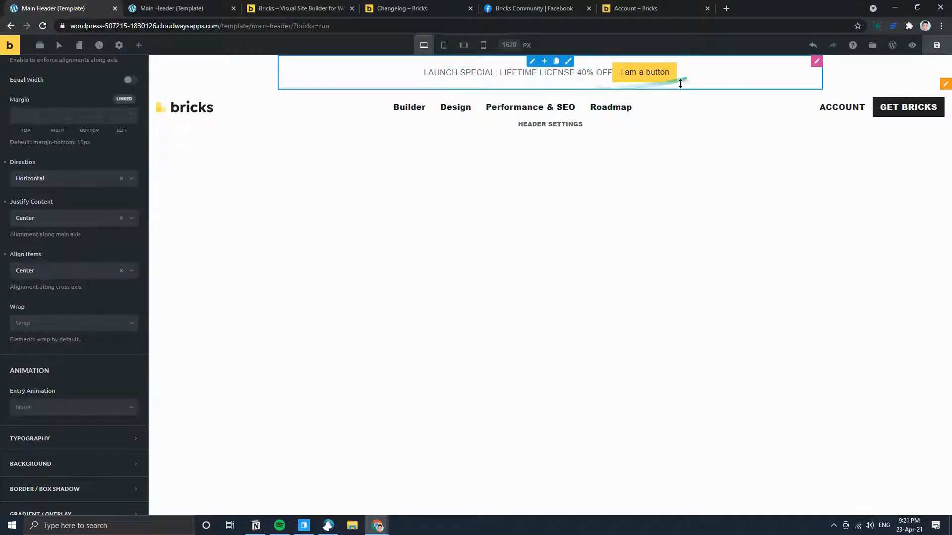
# - Unlink the launch text's padding and set its right padding to 15 px, comparing the spacing with the Bricks homepage bar
pyautogui.click(297, 8)
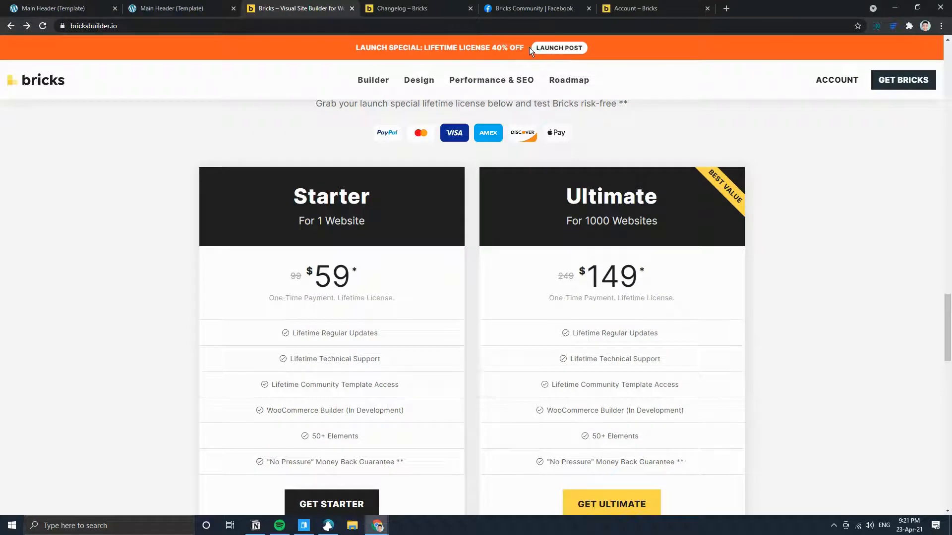
pyautogui.click(59, 8)
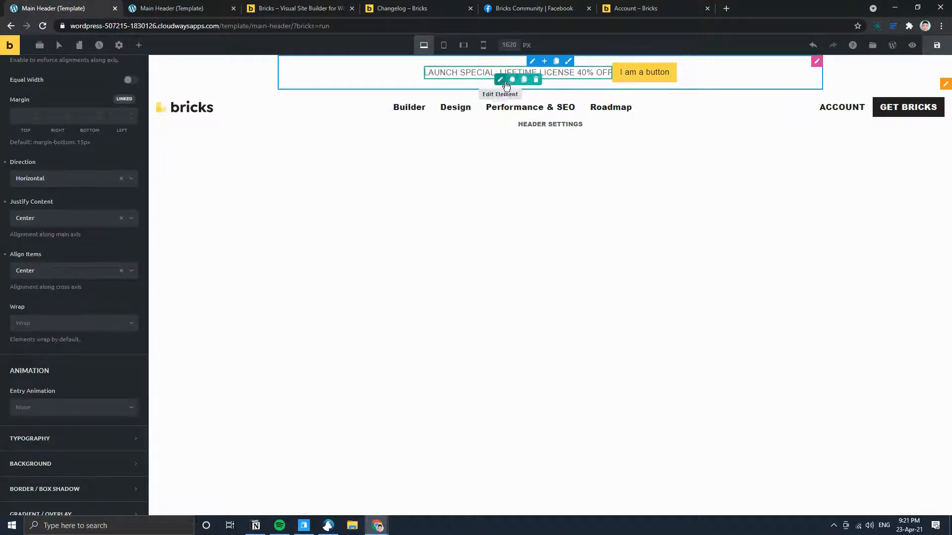
pyautogui.click(503, 79)
pyautogui.click(106, 108)
pyautogui.click(74, 173)
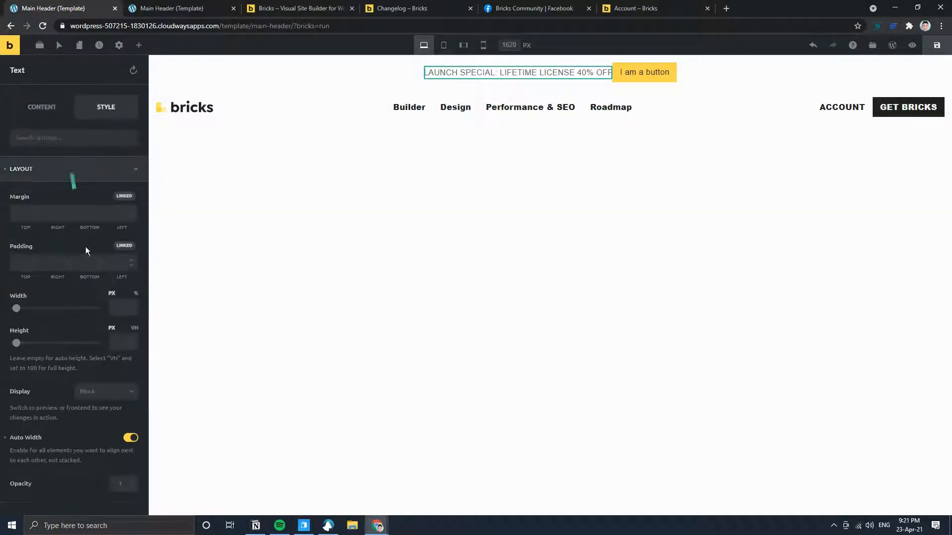
pyautogui.click(123, 246)
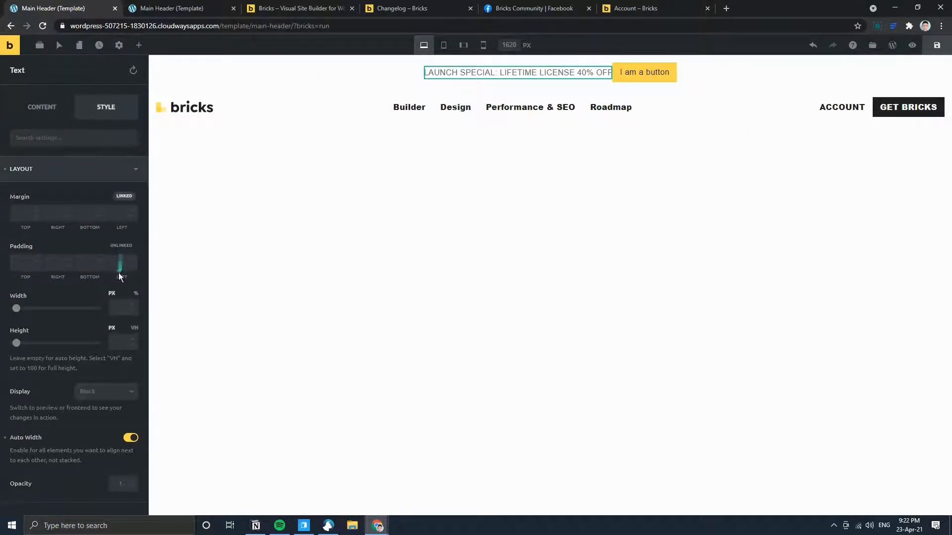
pyautogui.click(72, 267)
pyautogui.write('15')
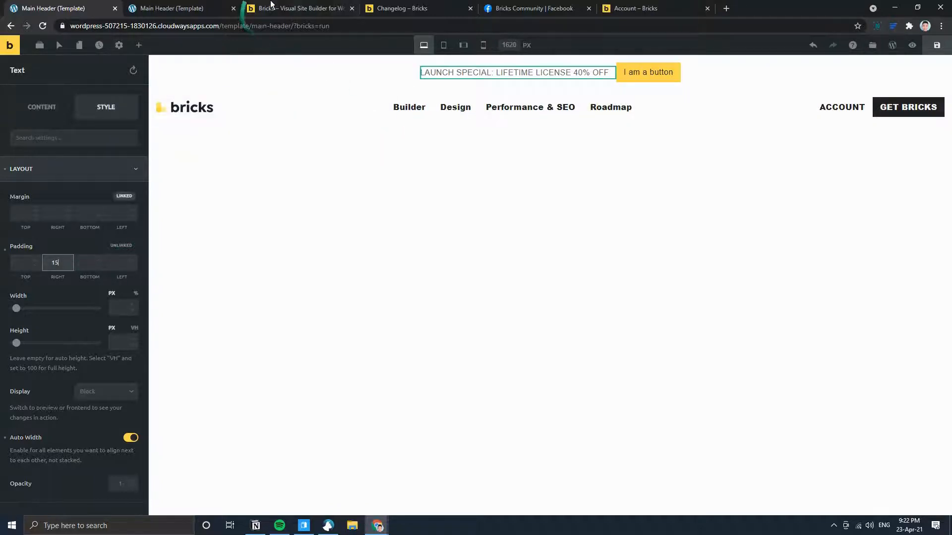
pyautogui.click(289, 4)
pyautogui.click(69, 8)
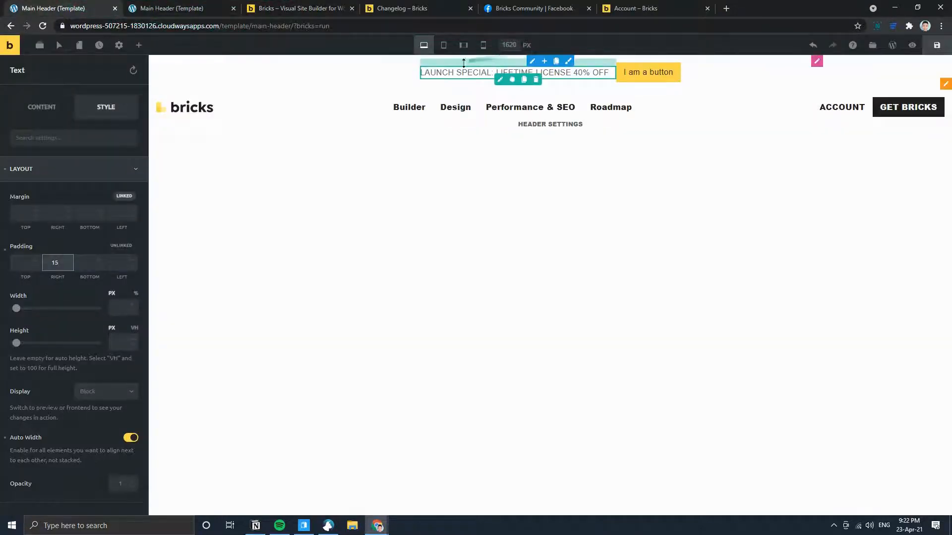
pyautogui.click(298, 8)
pyautogui.click(65, 5)
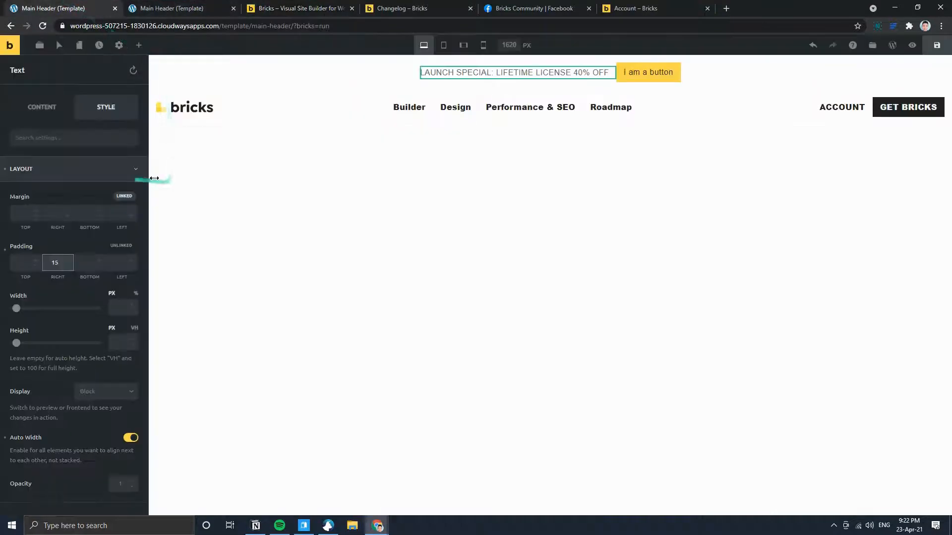
# - Set the top section's background colour to the orange swatch #ff5722, comparing it with the Bricks homepage bar
pyautogui.click(945, 84)
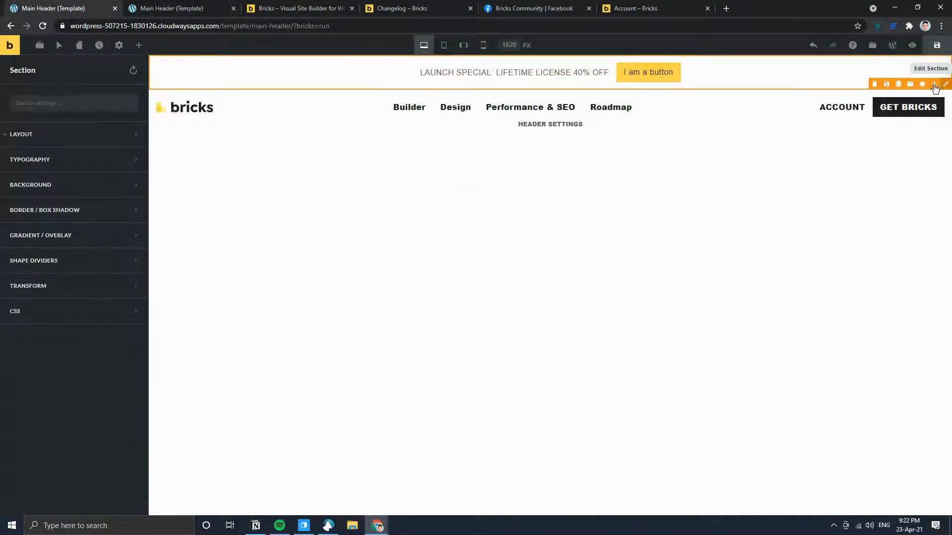
pyautogui.click(56, 143)
pyautogui.click(56, 141)
pyautogui.click(62, 187)
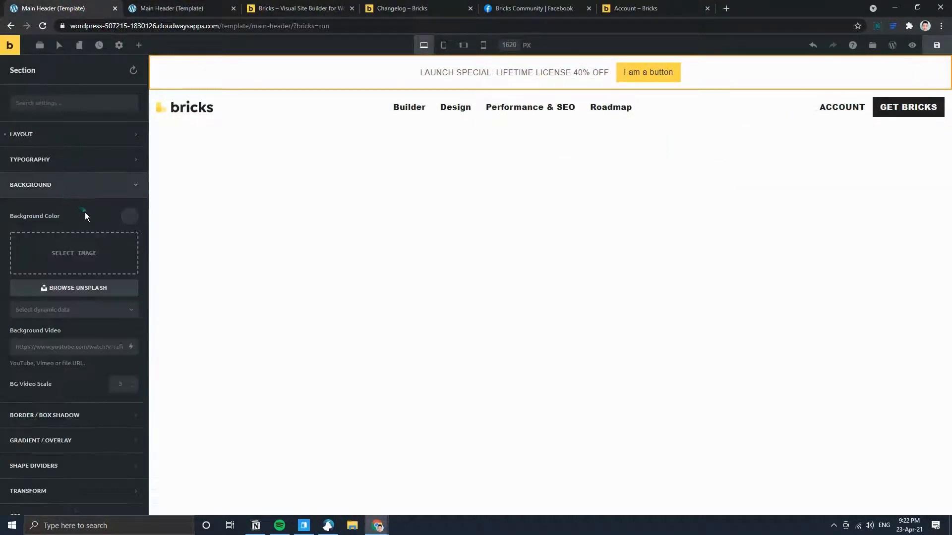
pyautogui.click(133, 216)
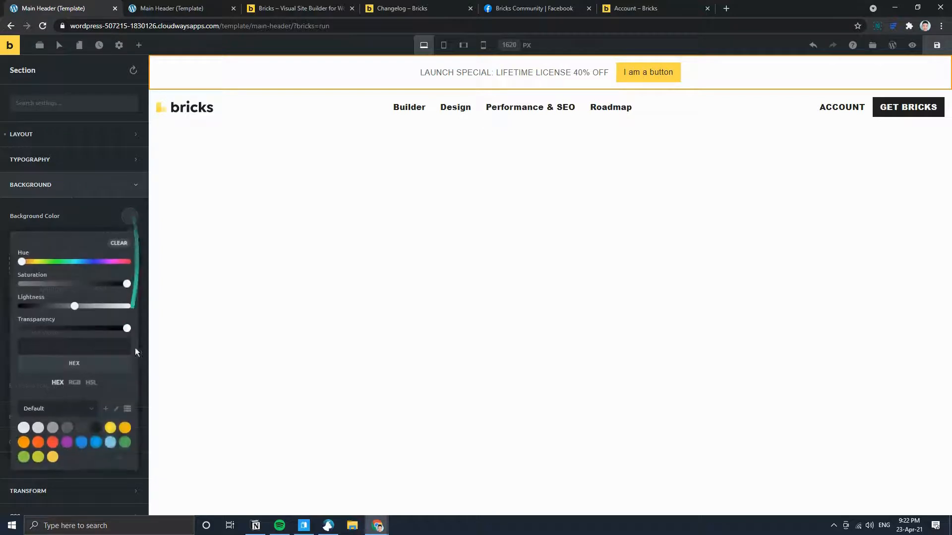
pyautogui.click(23, 443)
pyautogui.click(325, 5)
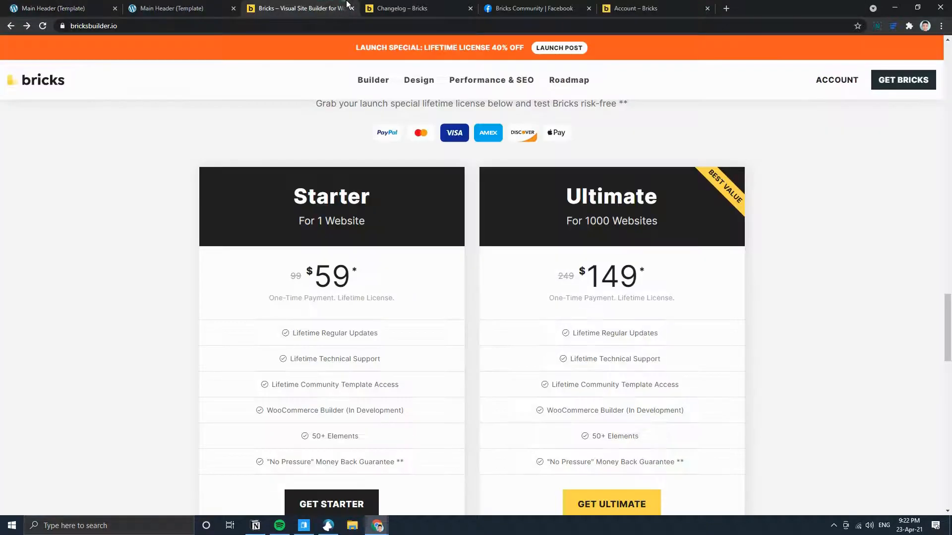
pyautogui.click(82, 5)
pyautogui.click(56, 444)
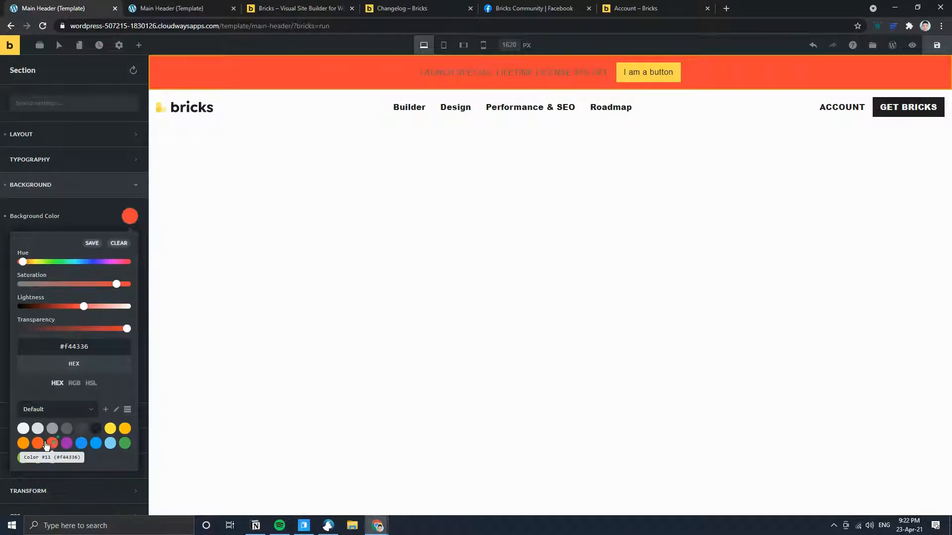
pyautogui.click(38, 444)
pyautogui.click(285, 7)
pyautogui.click(66, 5)
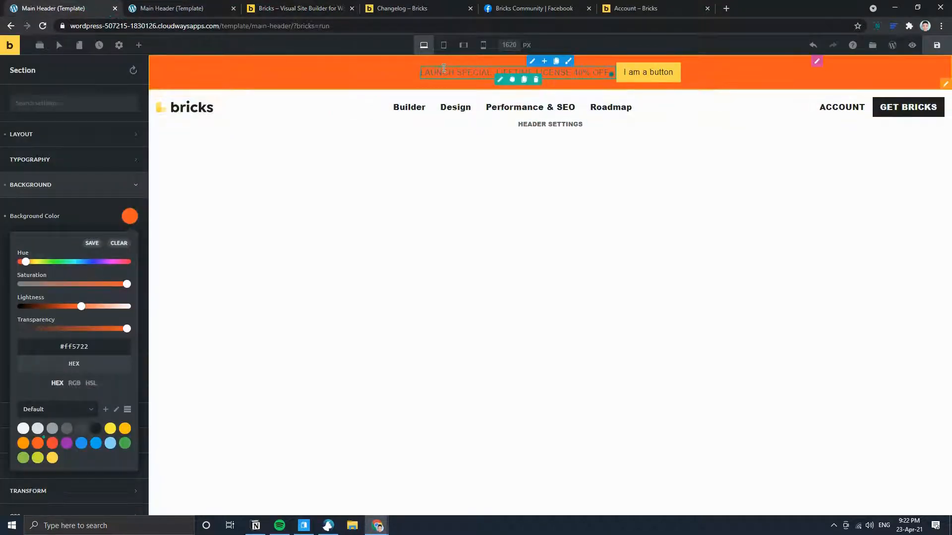
# - Set the launch text element's style to Light
pyautogui.click(500, 80)
pyautogui.click(95, 346)
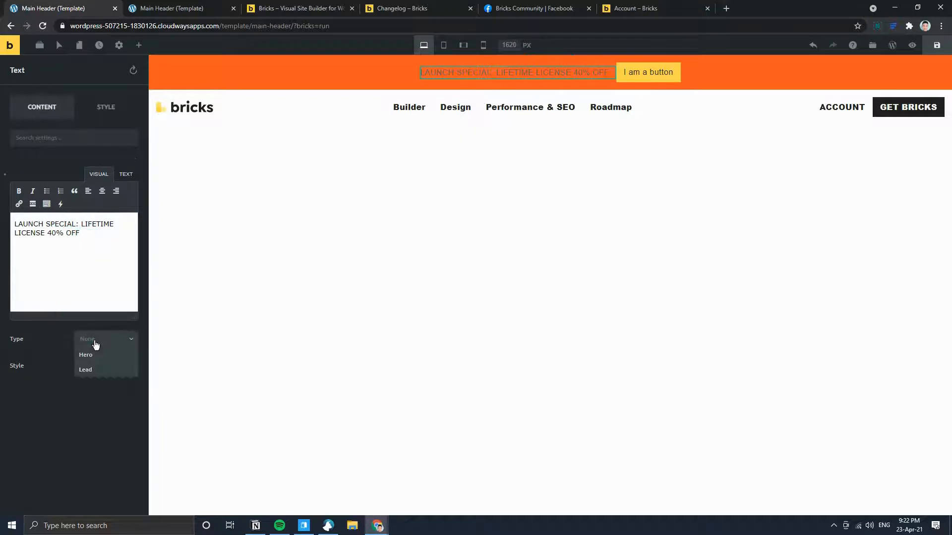
pyautogui.click(93, 366)
pyautogui.click(96, 366)
pyautogui.click(93, 411)
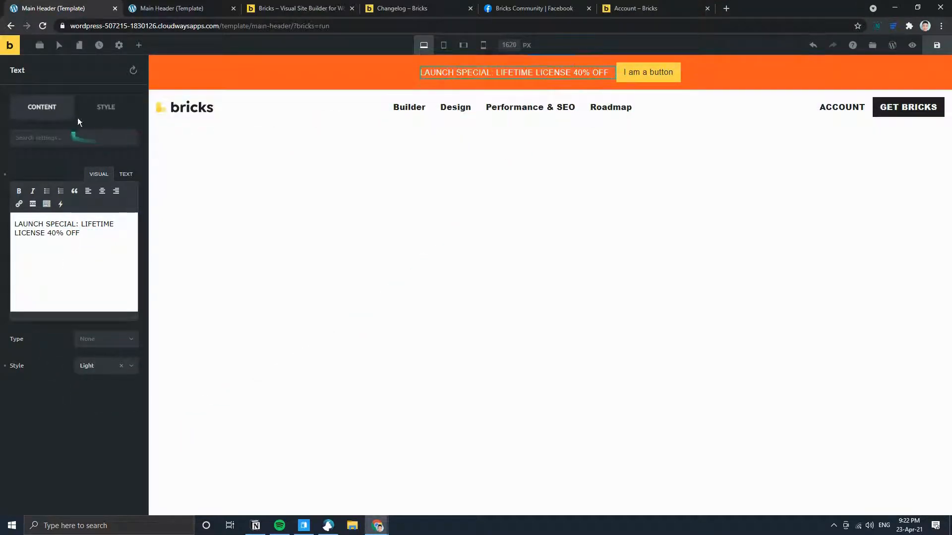
# - Set the launch text's font weight to 900 and font size to 14 px, comparing it with the Bricks homepage bar
pyautogui.click(102, 107)
pyautogui.click(64, 195)
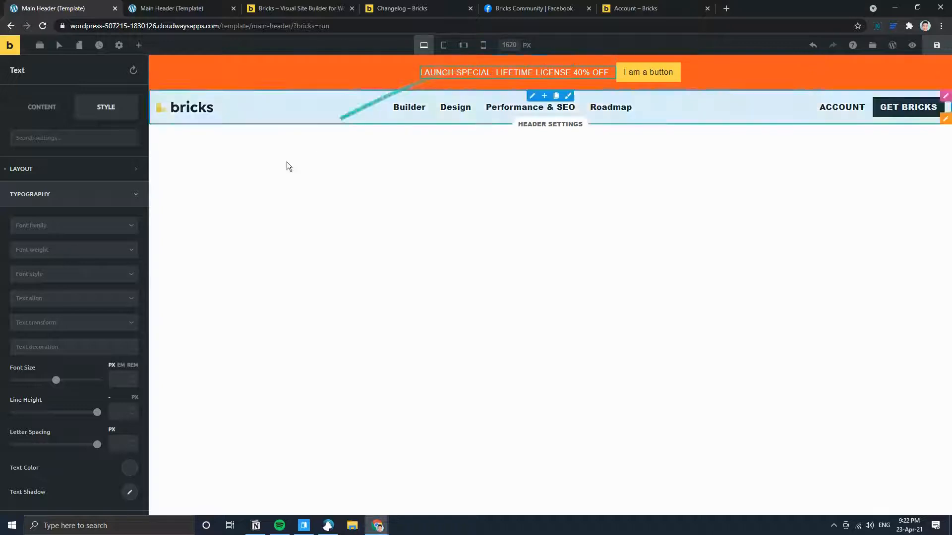
pyautogui.click(85, 254)
pyautogui.click(29, 367)
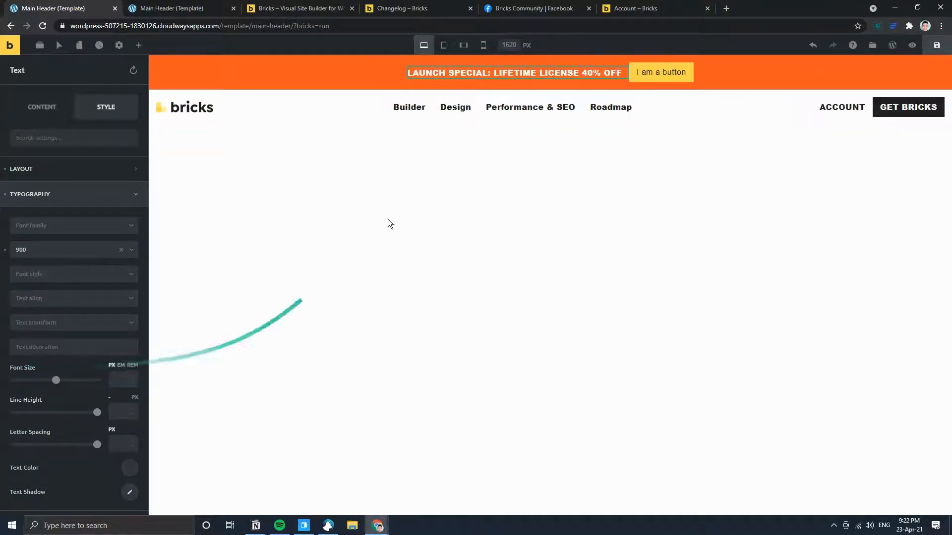
pyautogui.click(304, 5)
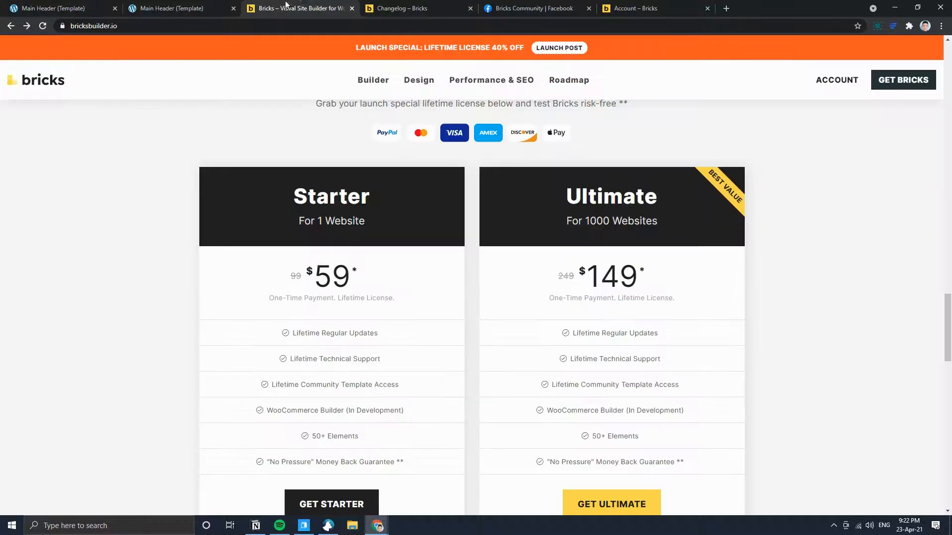
pyautogui.click(62, 7)
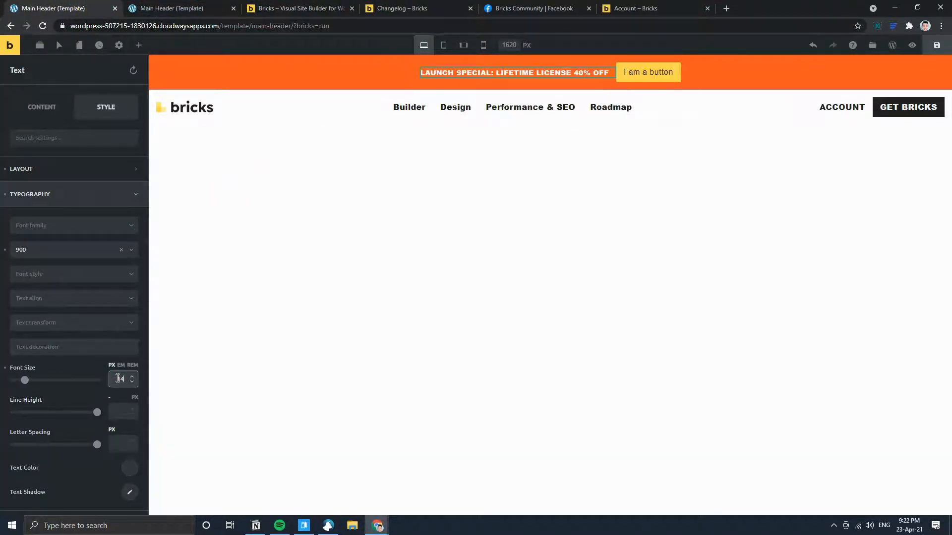
pyautogui.click(286, 6)
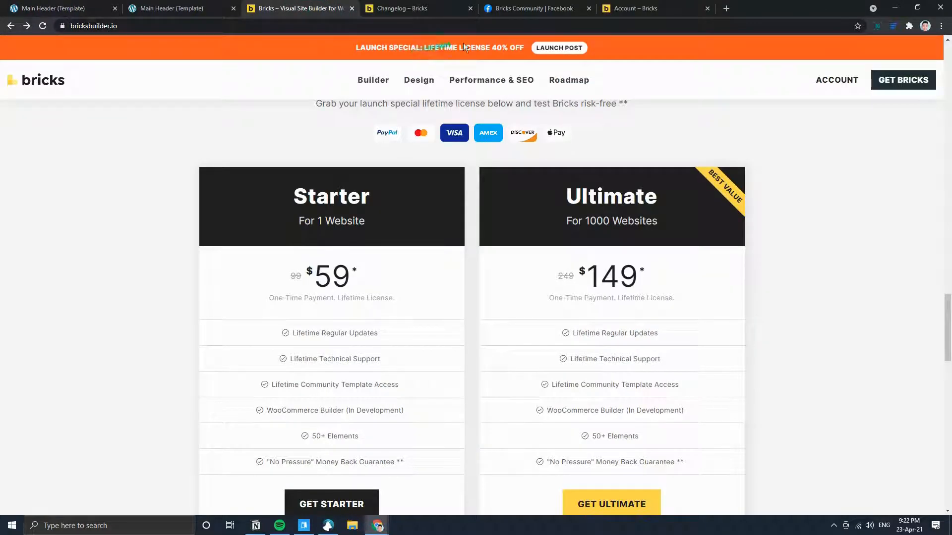
pyautogui.click(13, 6)
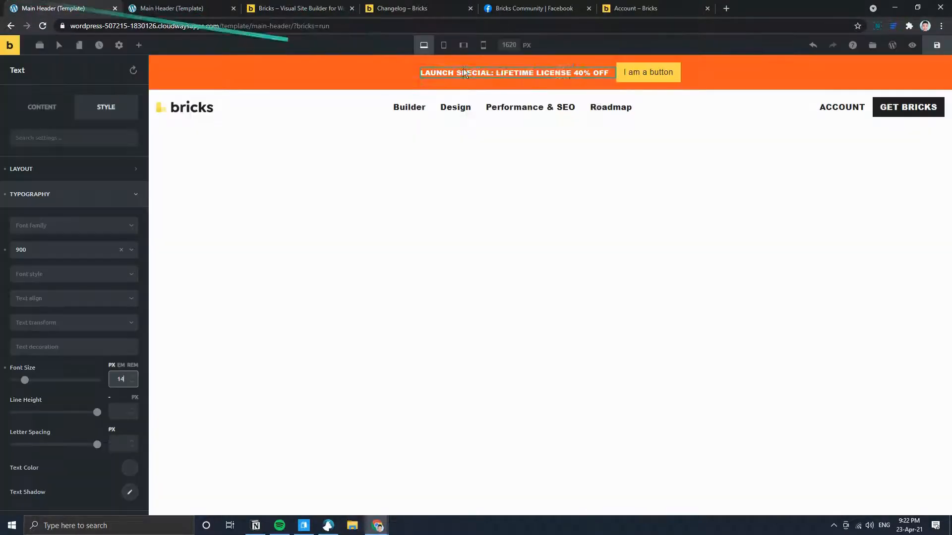
# - Replace the announcement bar button's label with "LAUNCH POST" and compare it with the button on the Bricks homepage
pyautogui.click(634, 73)
pyautogui.write('L')
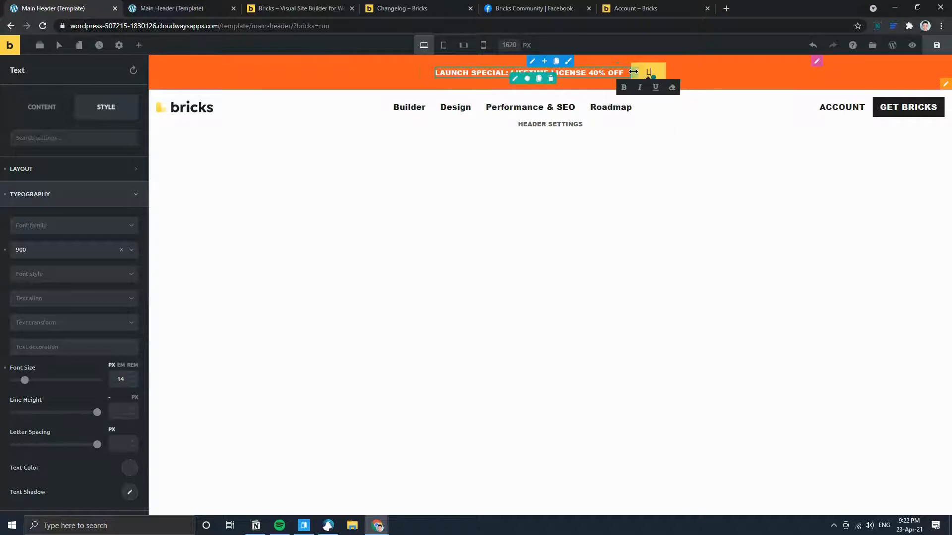
pyautogui.write('AUNCH POST')
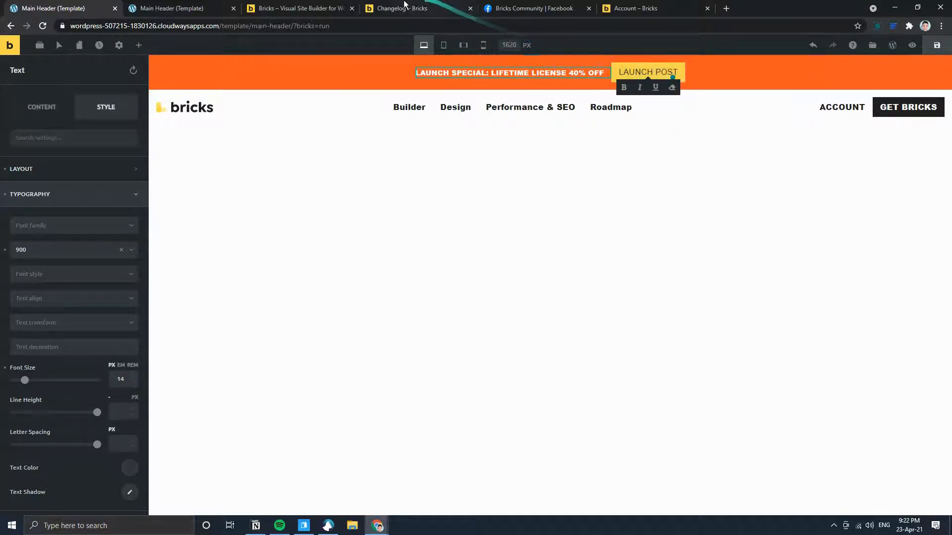
pyautogui.click(340, 6)
pyautogui.click(82, 11)
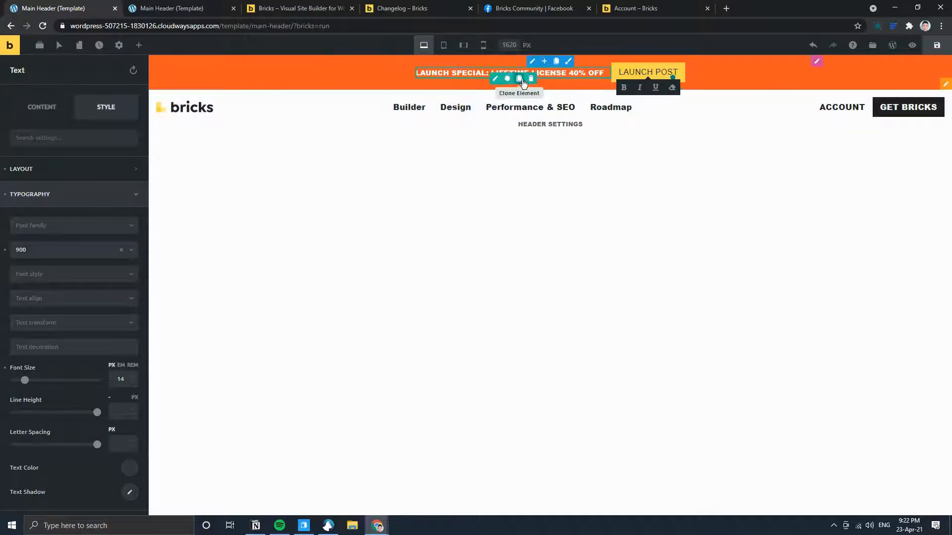
# - Set the LAUNCH POST button's font size to 14 px in its typography style settings
pyautogui.click(498, 81)
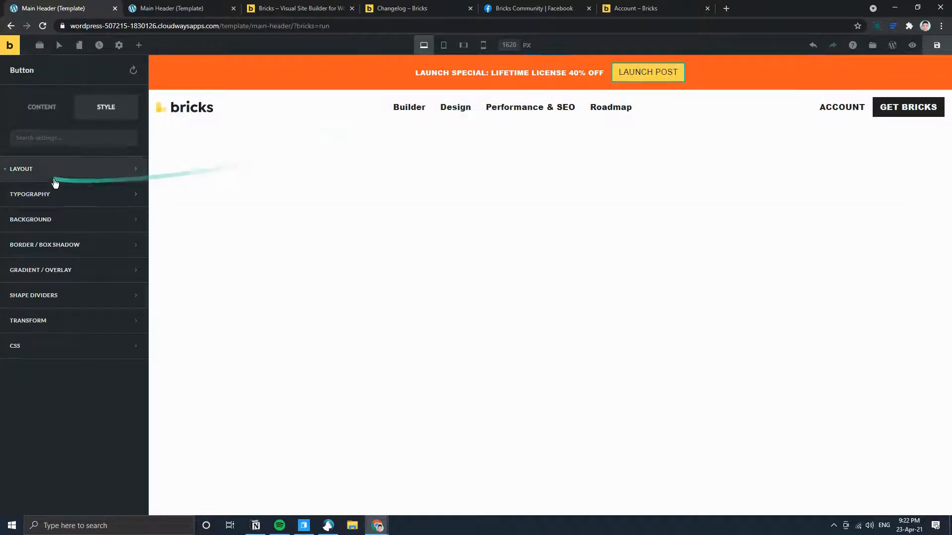
pyautogui.click(64, 194)
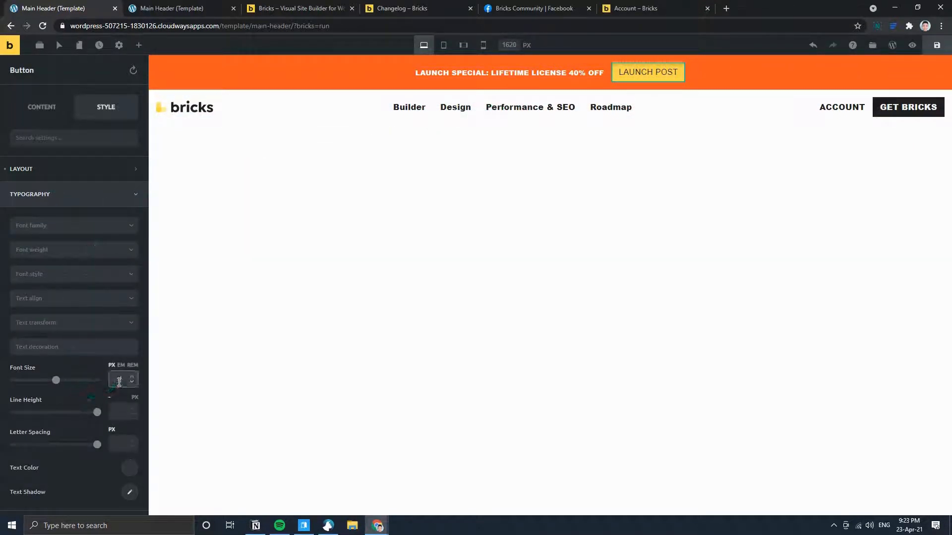
pyautogui.write('14')
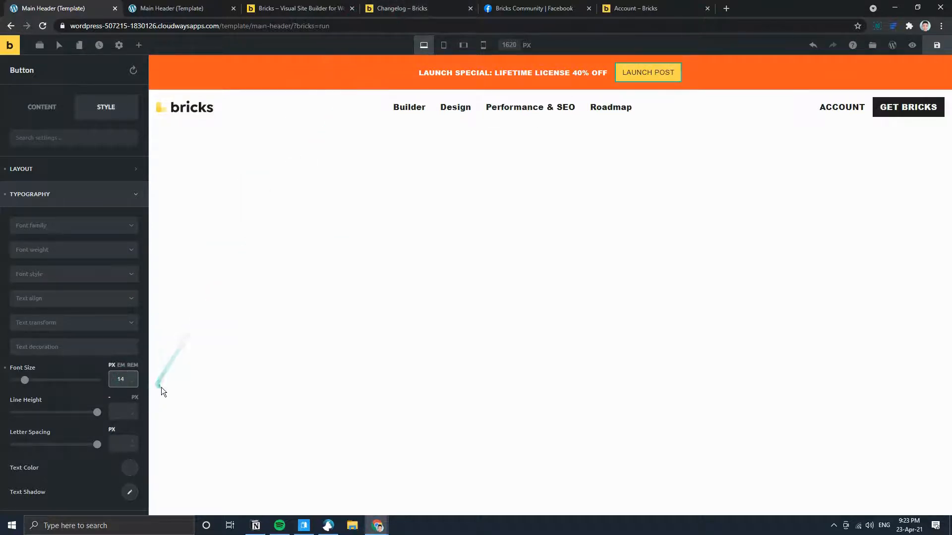
# - Set the LAUNCH POST button's size to Small and turn on Circle, comparing it with the button on the Bricks homepage
pyautogui.click(53, 119)
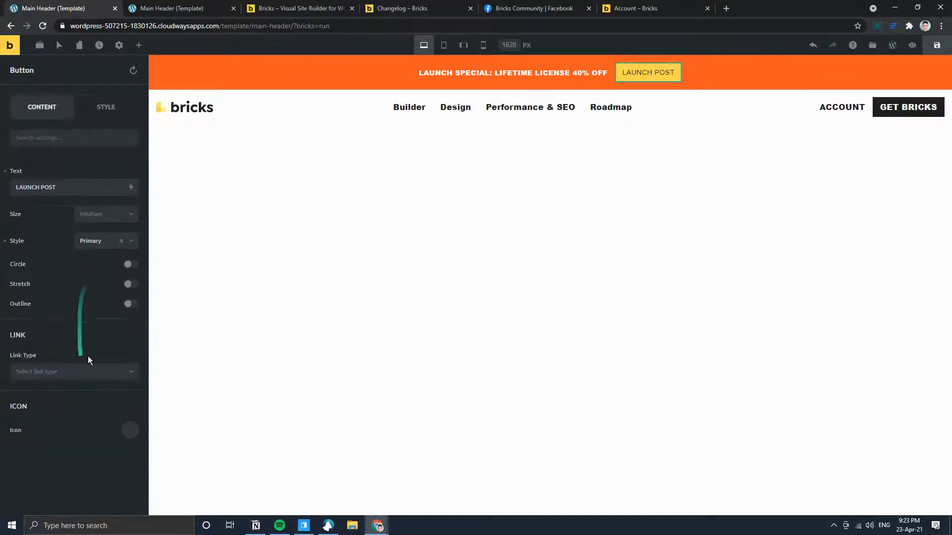
pyautogui.click(98, 221)
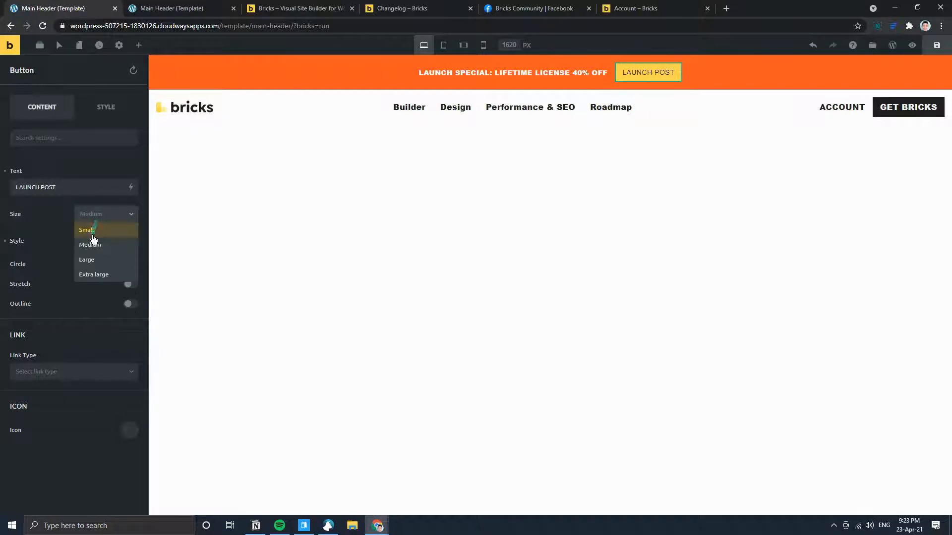
pyautogui.click(95, 237)
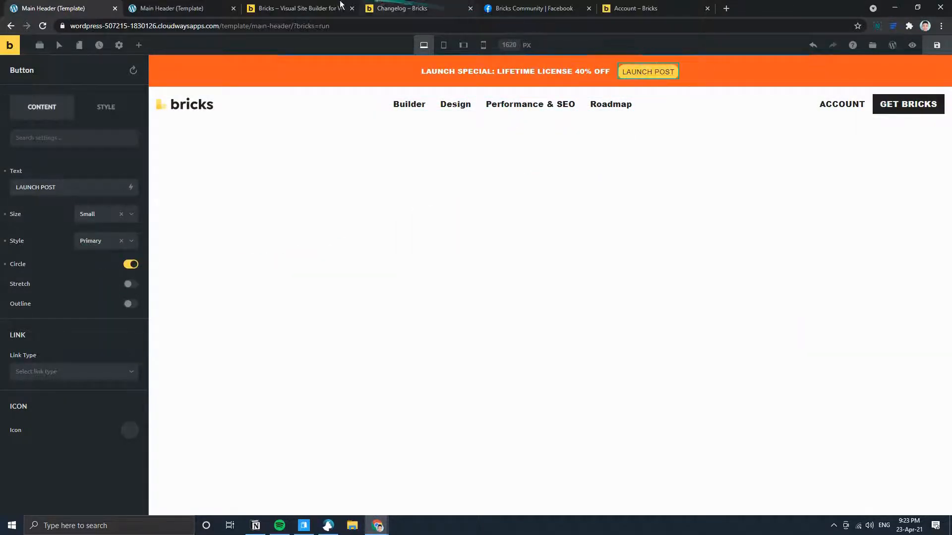
pyautogui.click(294, 7)
pyautogui.click(63, 7)
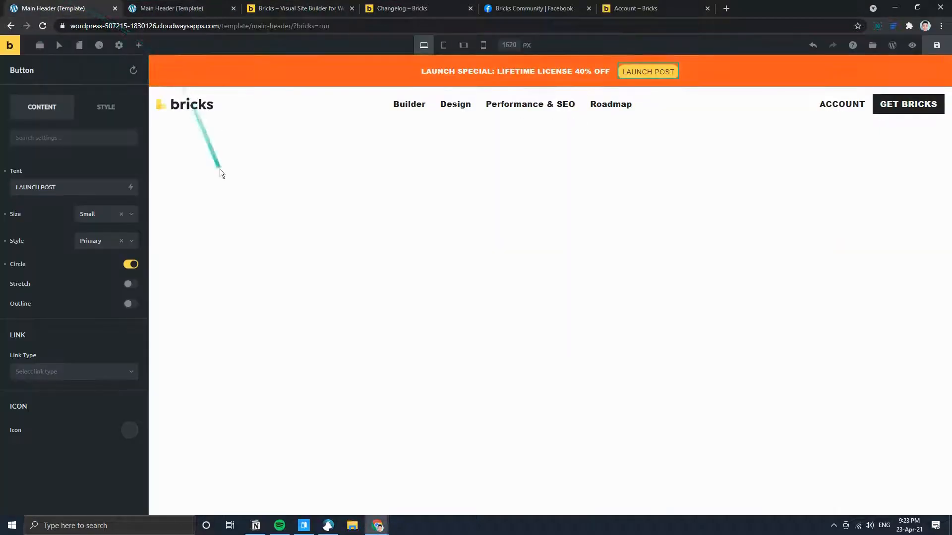
# - Change the LAUNCH POST button's style to Light and compare its colour with the Bricks homepage button
pyautogui.click(99, 243)
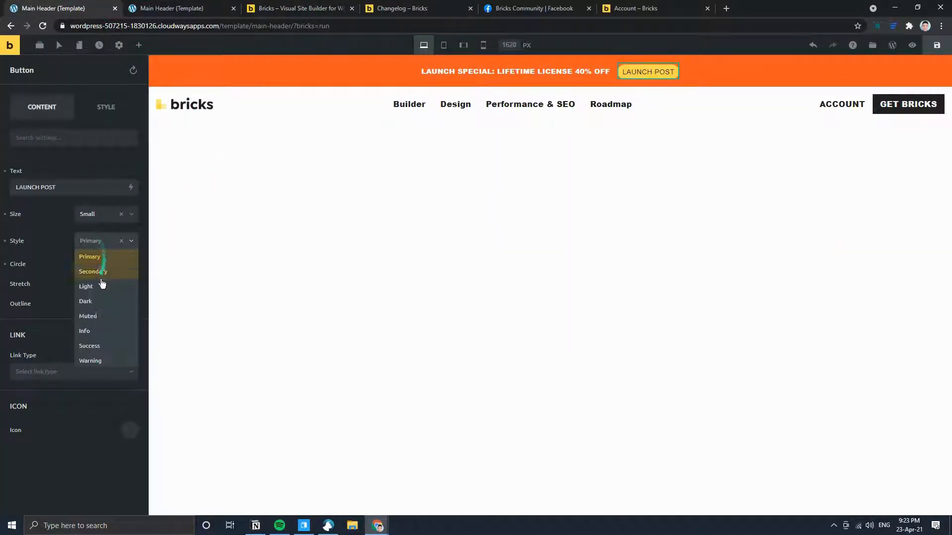
pyautogui.click(100, 287)
pyautogui.click(294, 6)
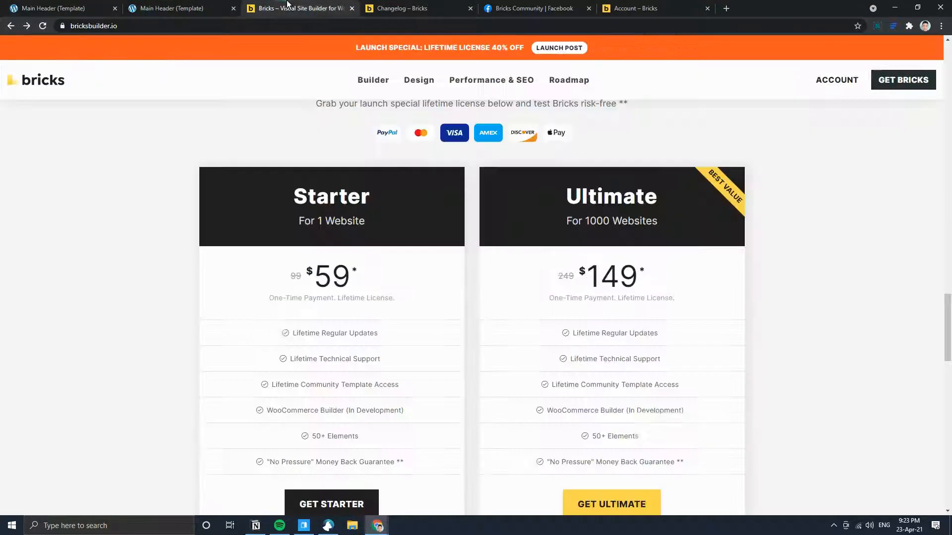
pyautogui.click(79, 7)
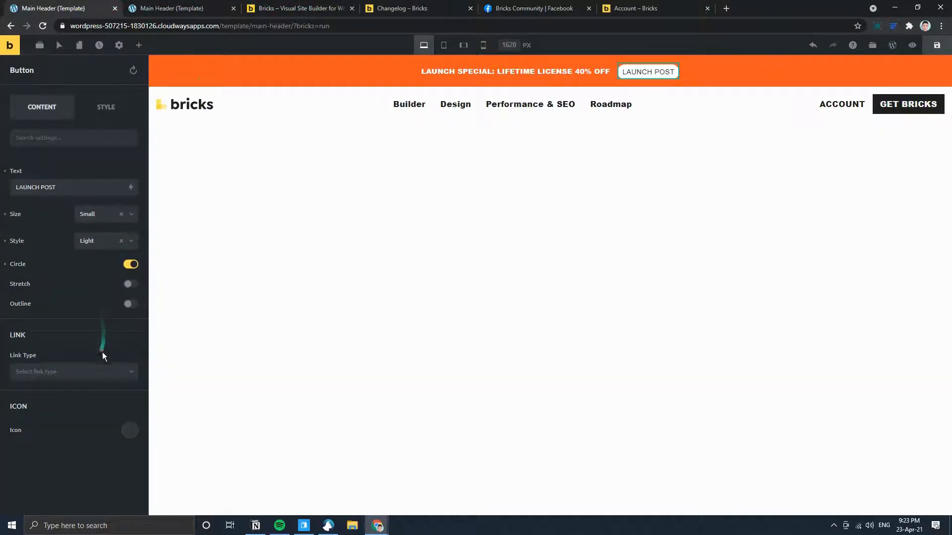
# - Set the LAUNCH POST button's font weight to 900 and check it against the Bricks homepage button
pyautogui.click(110, 108)
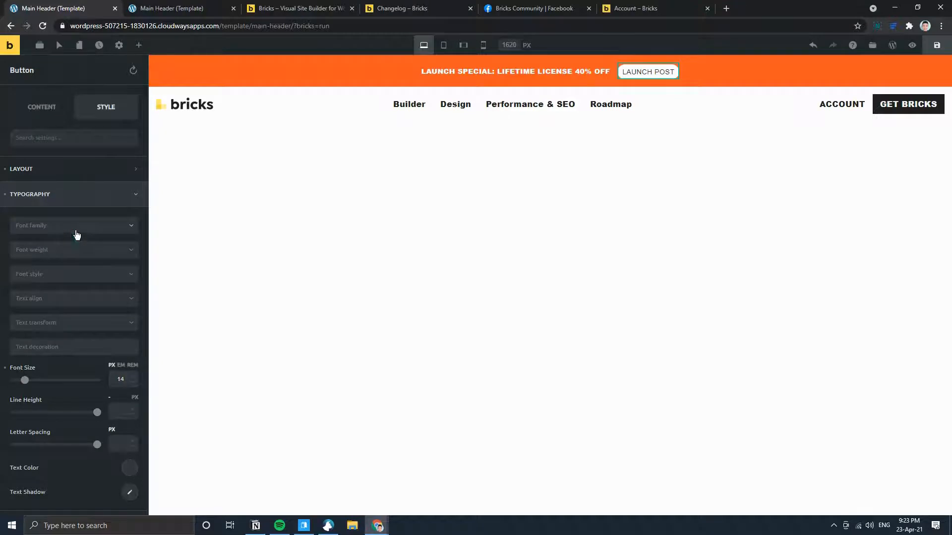
pyautogui.click(60, 250)
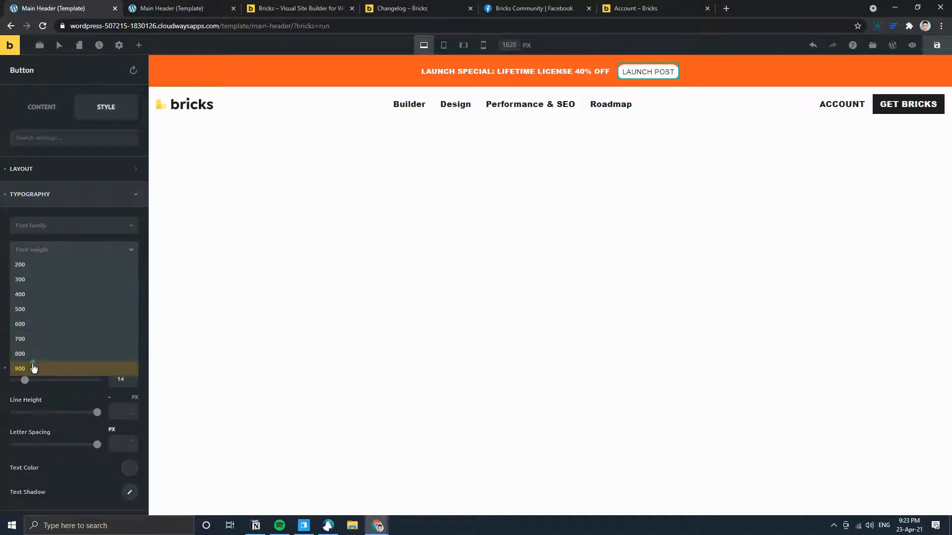
pyautogui.click(39, 367)
pyautogui.click(283, 8)
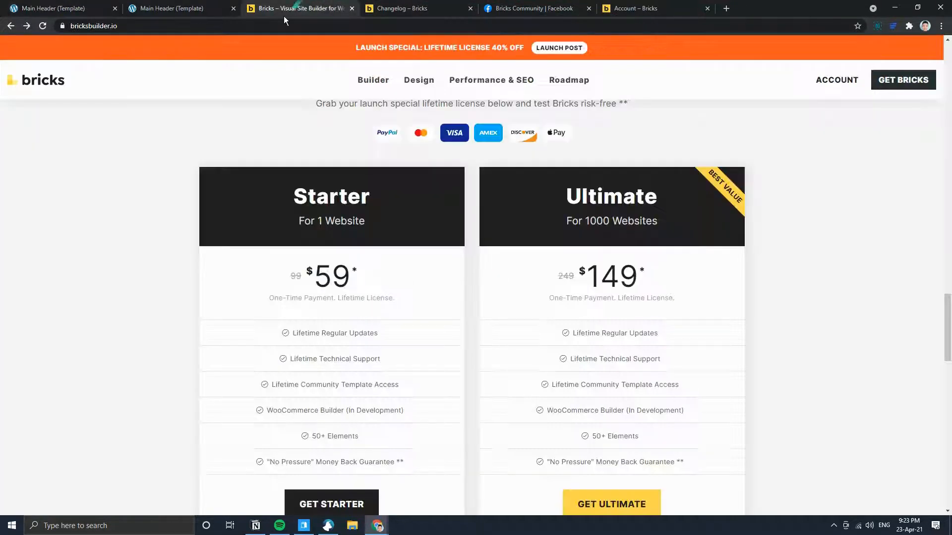
pyautogui.click(65, 9)
# - Reduce the LAUNCH POST button's font size to 12 px in its typography settings
pyautogui.click(615, 91)
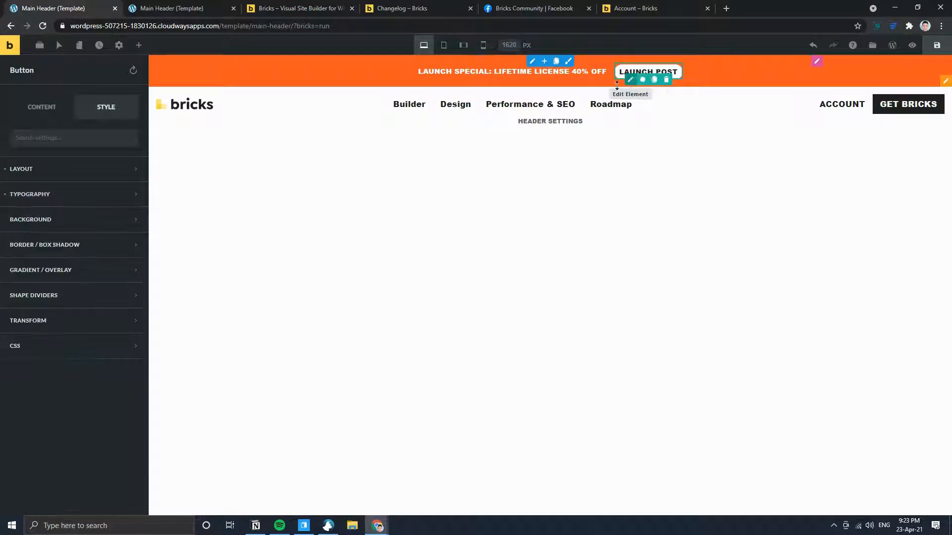
pyautogui.click(45, 171)
pyautogui.click(47, 171)
pyautogui.click(11, 201)
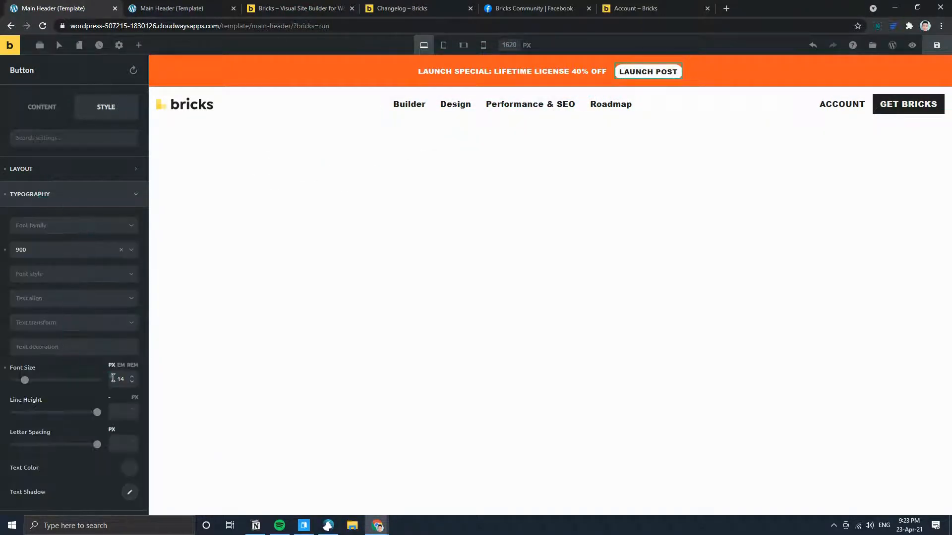
pyautogui.press('Down')
pyautogui.press('Down')
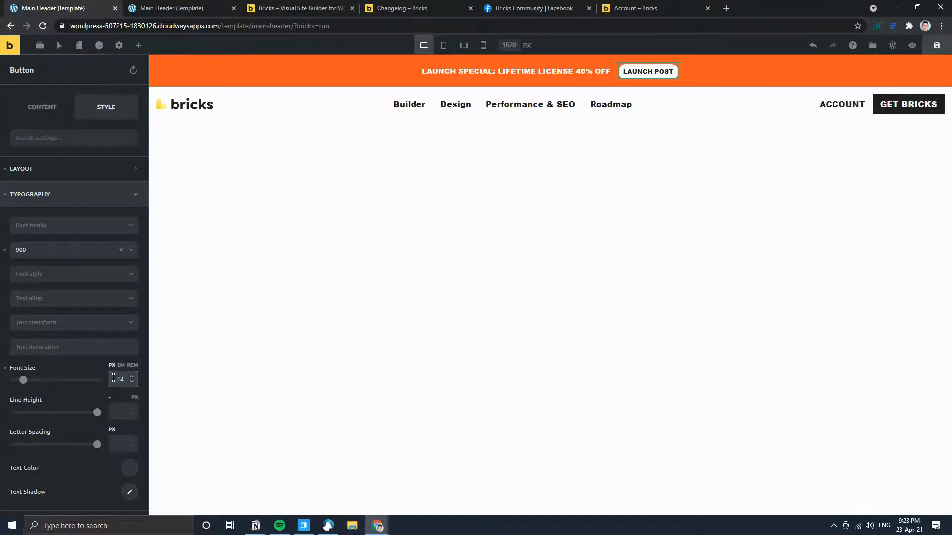
# - Compare the template's announcement bar with the one on the Bricks homepage
pyautogui.click(317, 8)
pyautogui.click(97, 7)
pyautogui.click(290, 6)
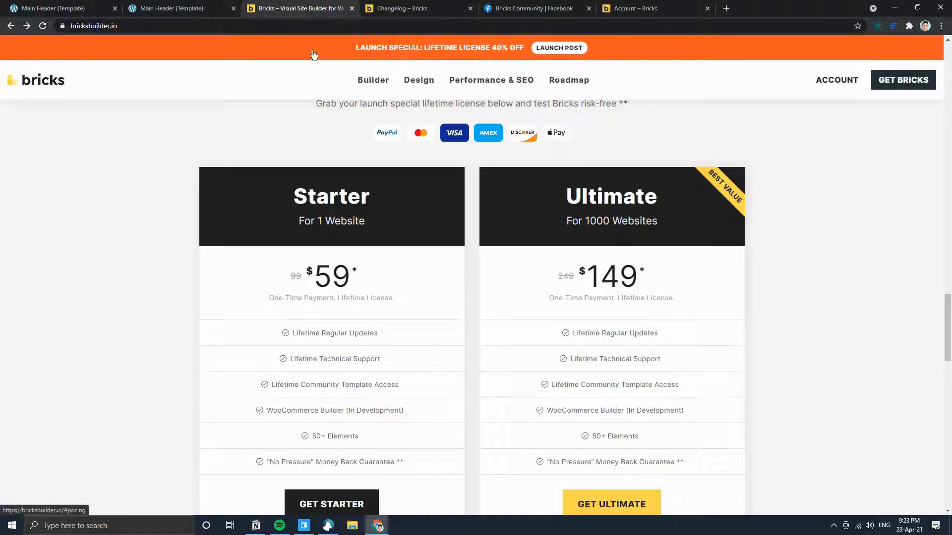
pyautogui.click(85, 8)
pyautogui.click(258, 6)
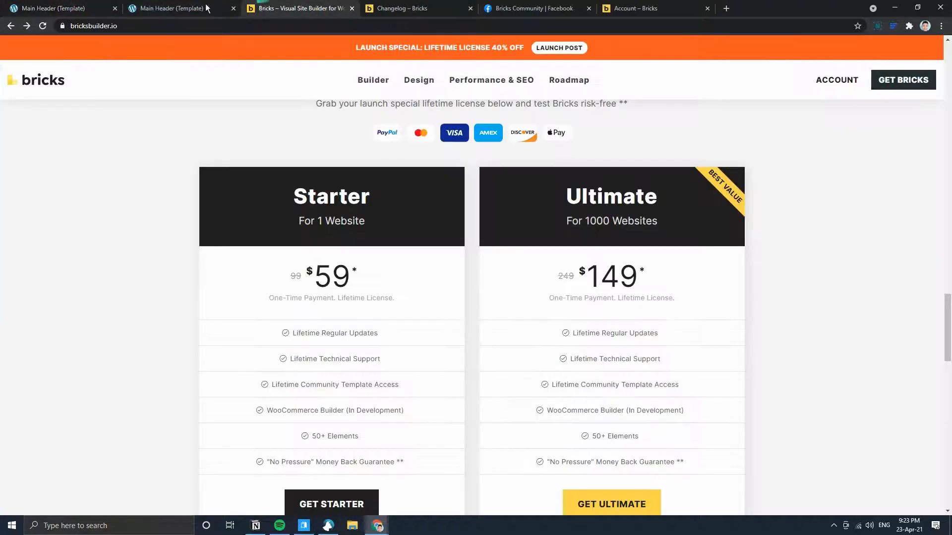
pyautogui.click(50, 8)
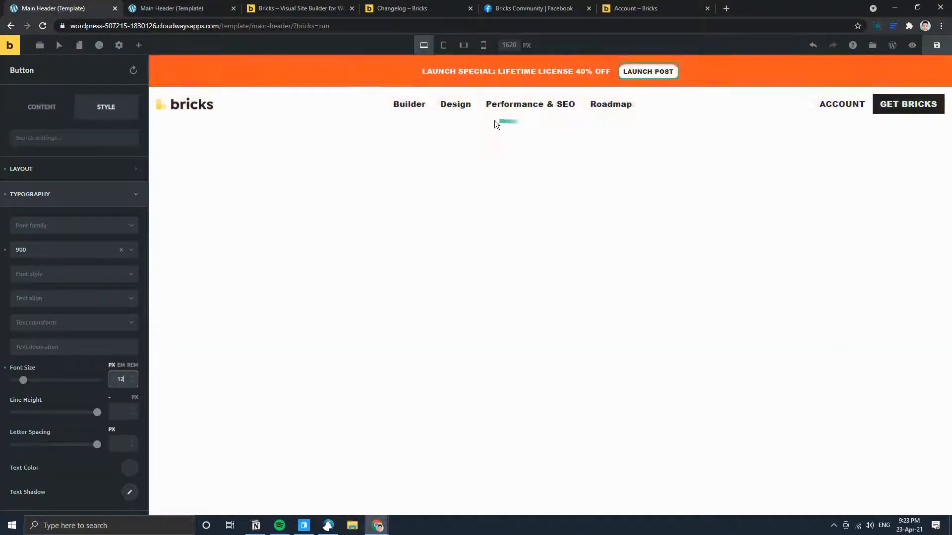
# - Enable Scrolling Slide Up for the sticky header in the header settings, checking how the Bricks homepage header scrolls
pyautogui.click(531, 125)
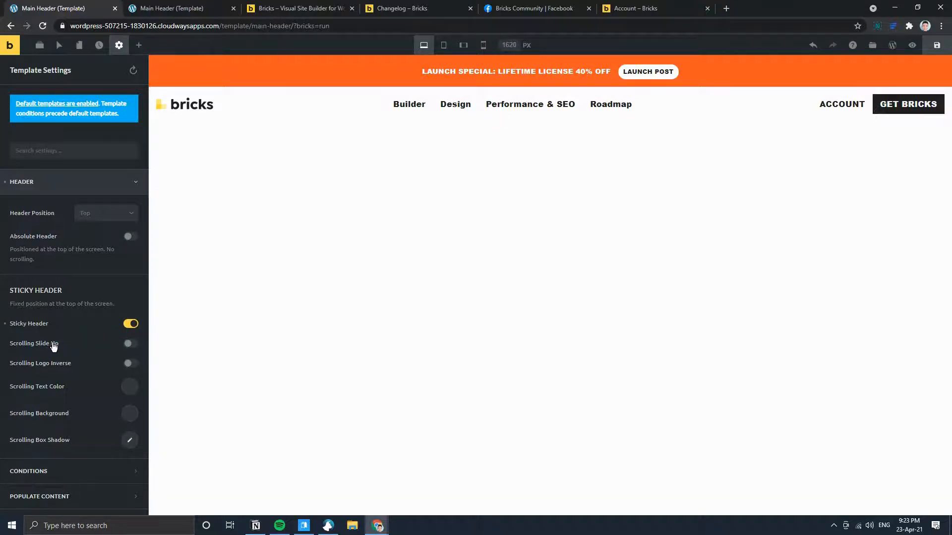
pyautogui.click(277, 7)
pyautogui.moveTo(949, 331)
pyautogui.mouseDown()
pyautogui.moveTo(951, 322)
pyautogui.moveTo(951, 343)
pyautogui.mouseUp()
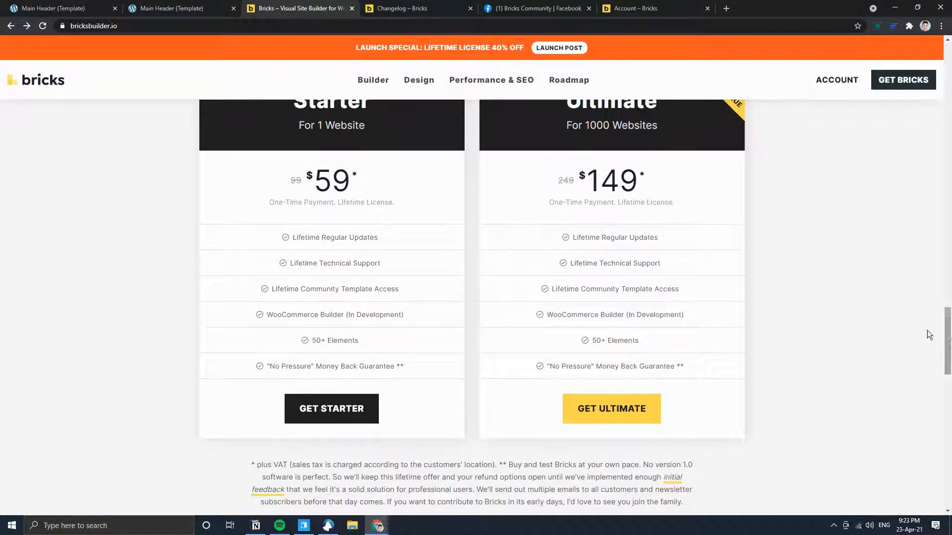
pyautogui.click(59, 8)
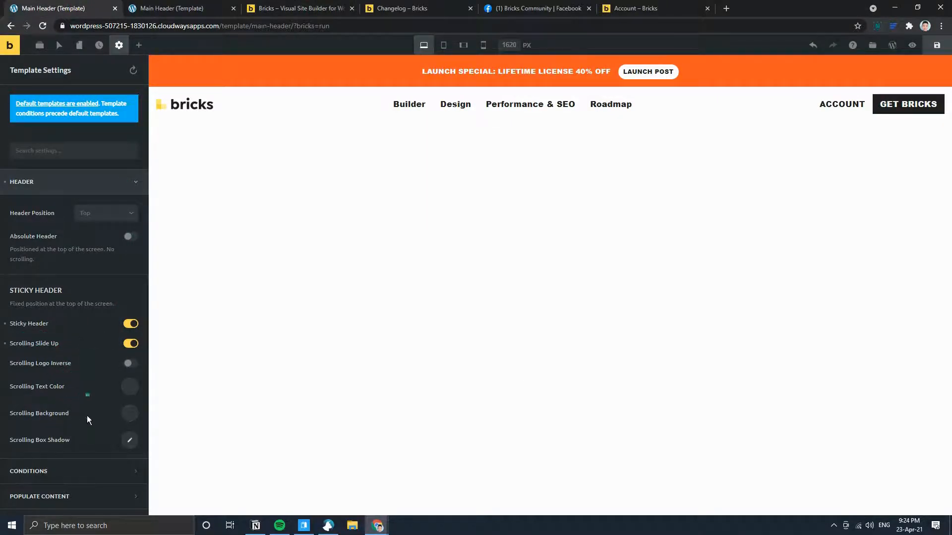
# - Save the template and reload its front-end page, comparing the section order with the builder and the Bricks homepage
pyautogui.click(937, 45)
pyautogui.click(169, 6)
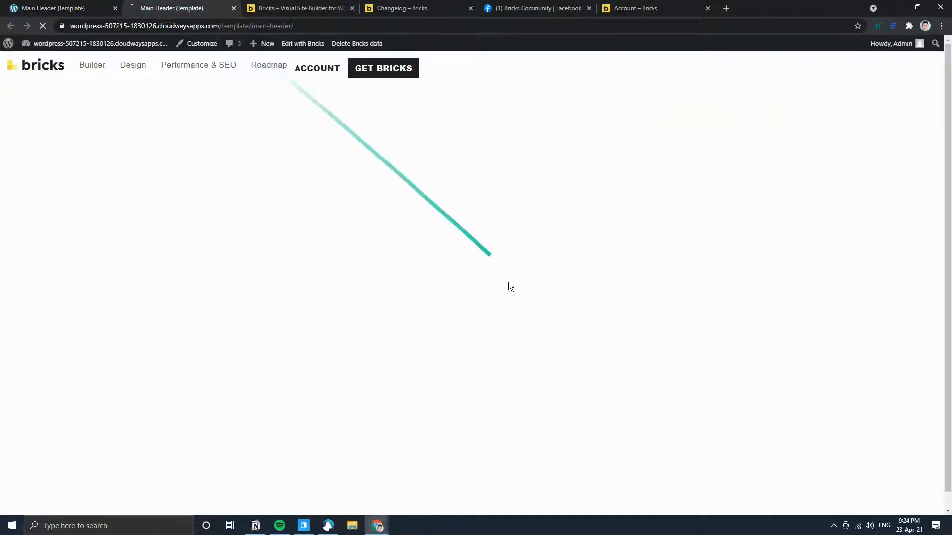
pyautogui.press('F5')
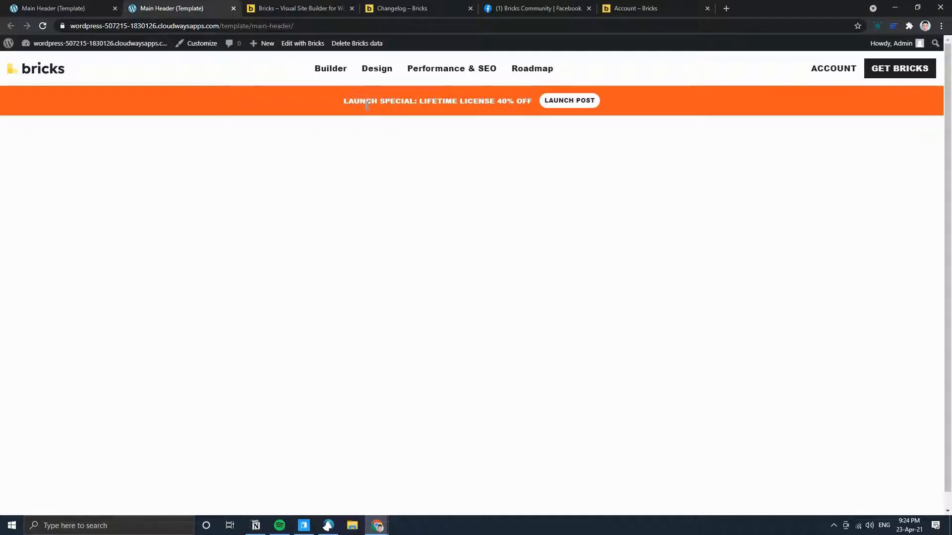
pyautogui.click(59, 7)
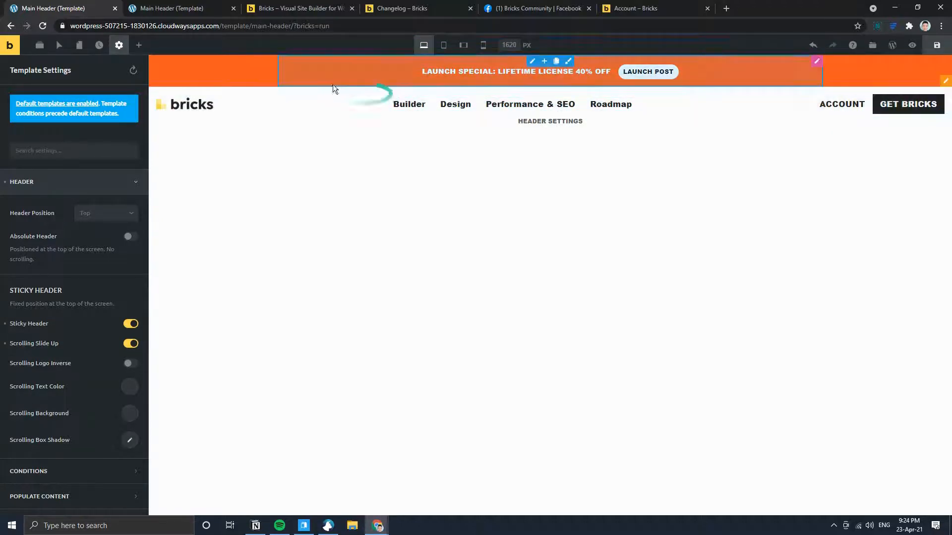
pyautogui.click(302, 8)
pyautogui.click(191, 4)
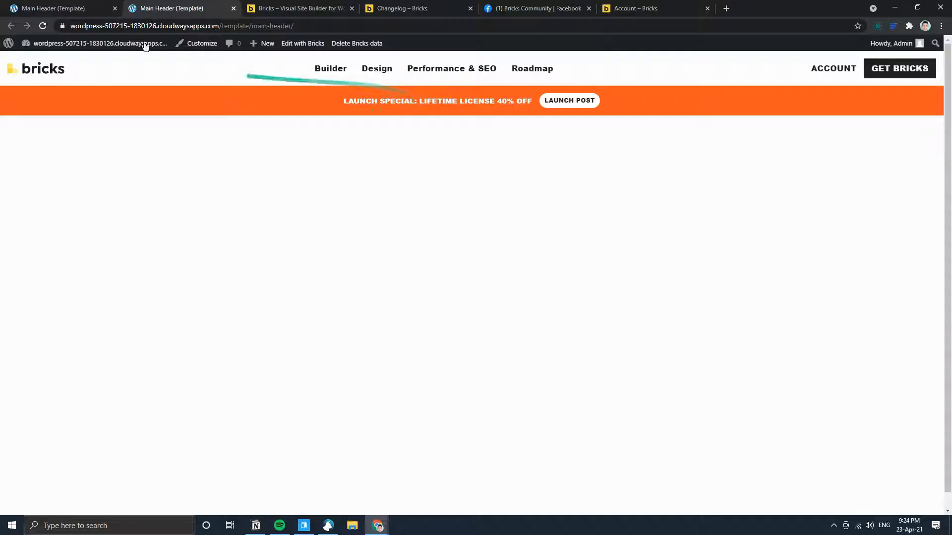
# - Try to move the navigation section below the orange announcement bar, saving the template and reloading its front-end page
pyautogui.click(65, 8)
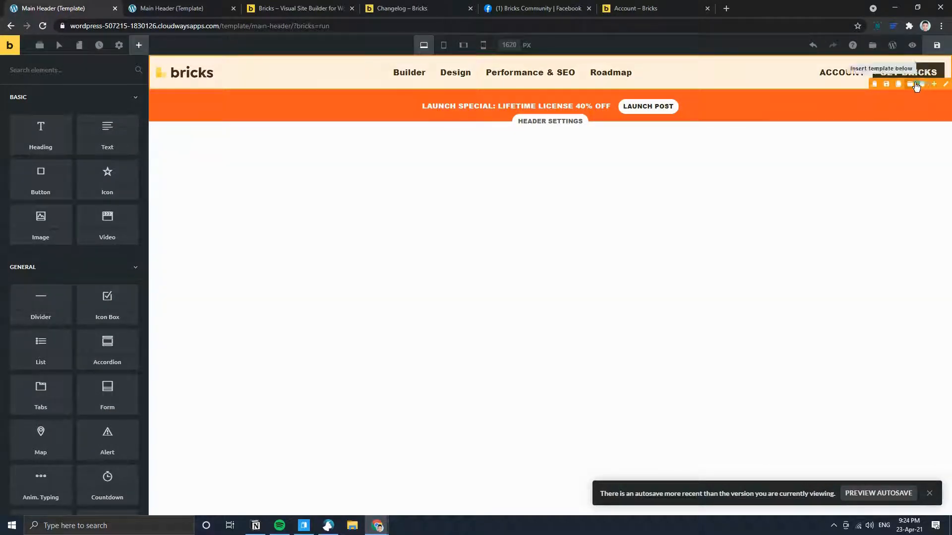
pyautogui.moveTo(920, 83); pyautogui.dragTo(918, 119)
pyautogui.click(937, 46)
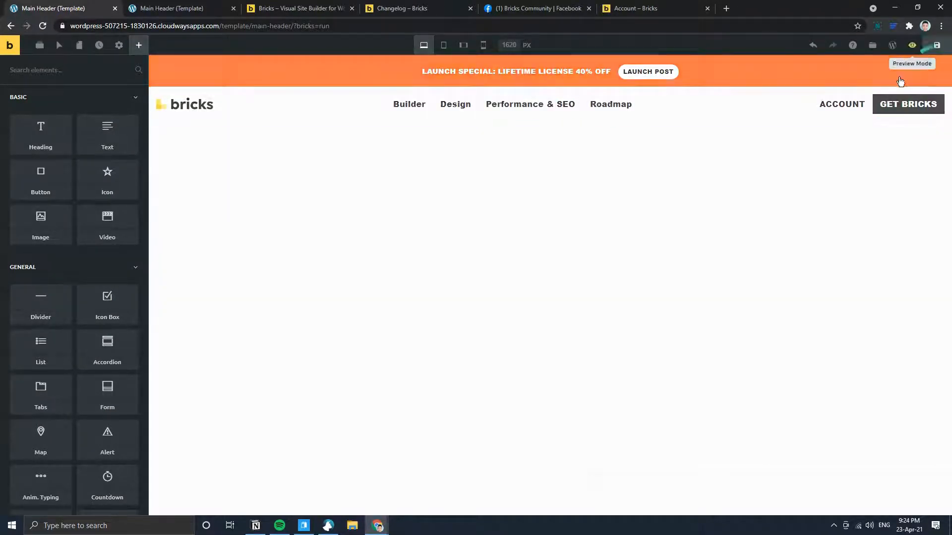
pyautogui.click(199, 8)
pyautogui.press('F5')
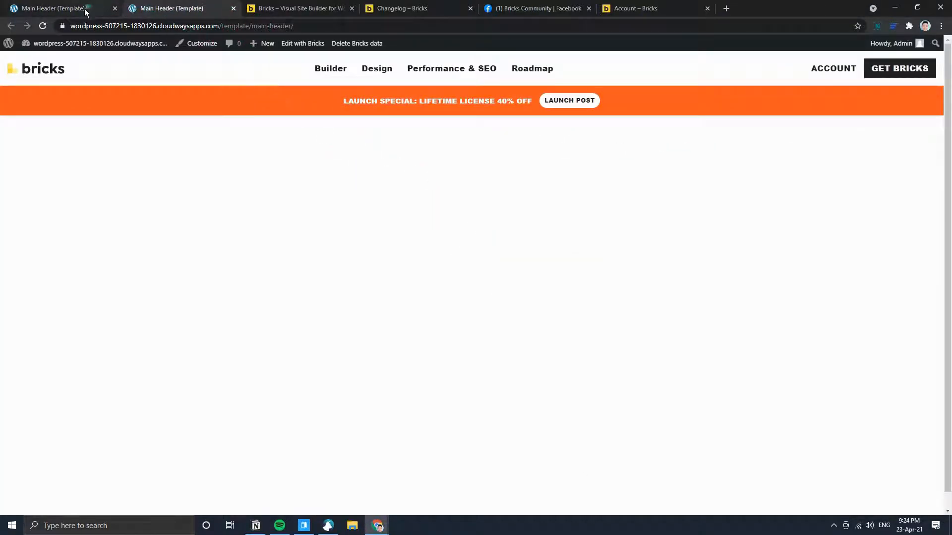
# - Save the template again with the announcement bar above the navigation and view it in preview mode
pyautogui.click(59, 8)
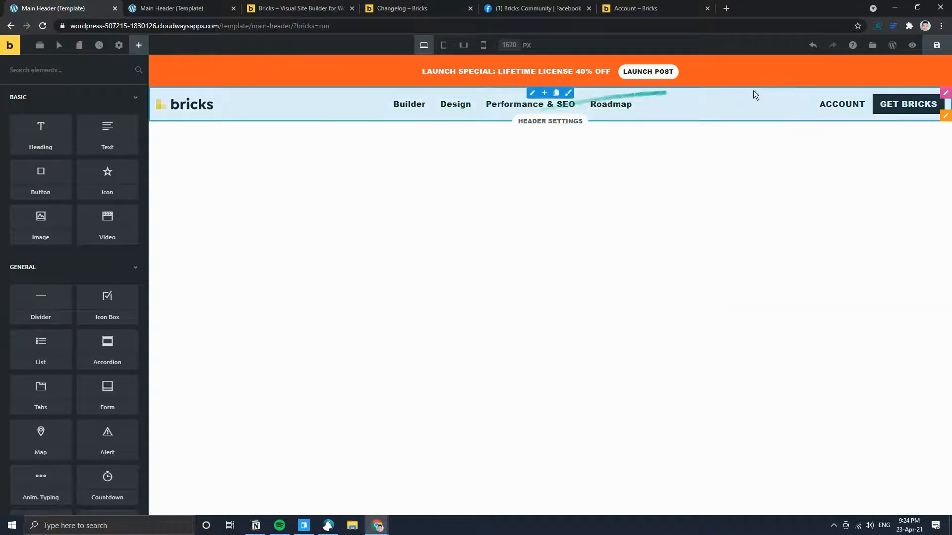
pyautogui.click(936, 45)
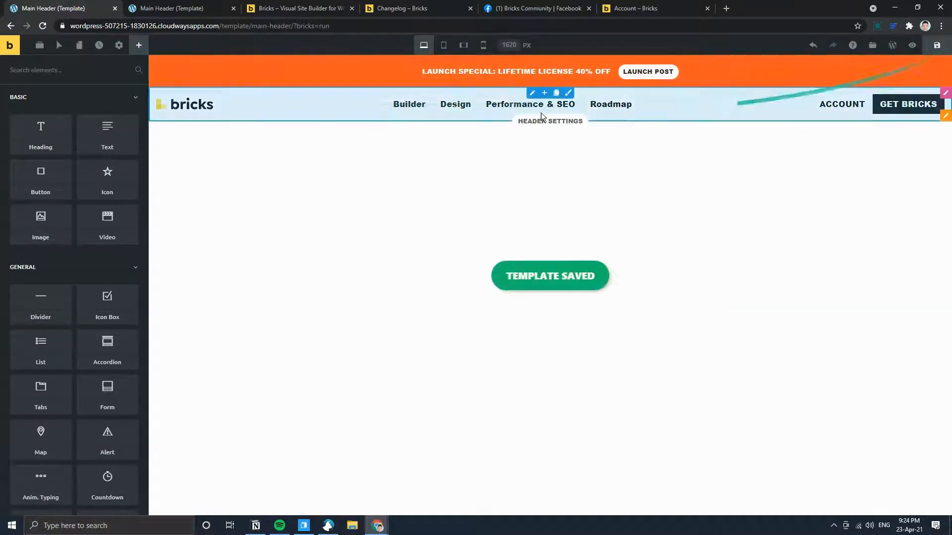
pyautogui.click(912, 46)
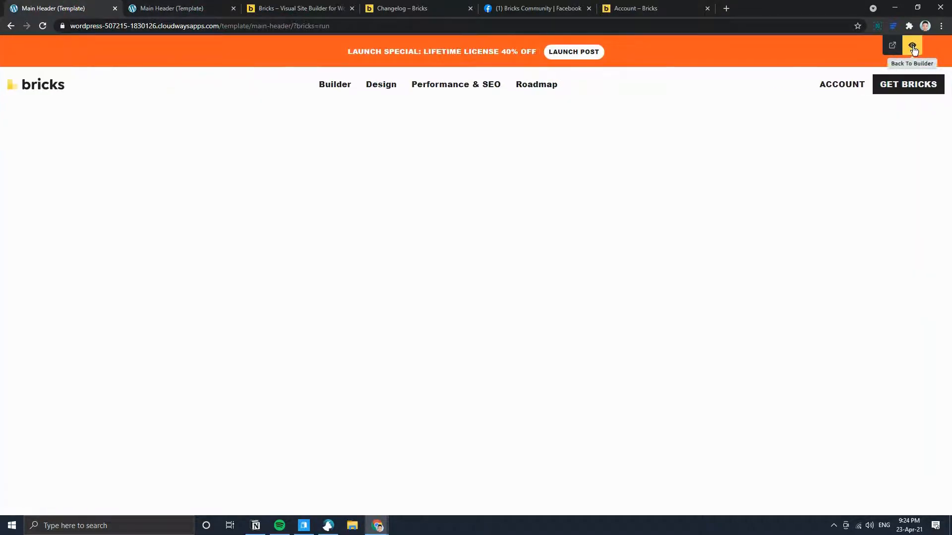
pyautogui.click(912, 47)
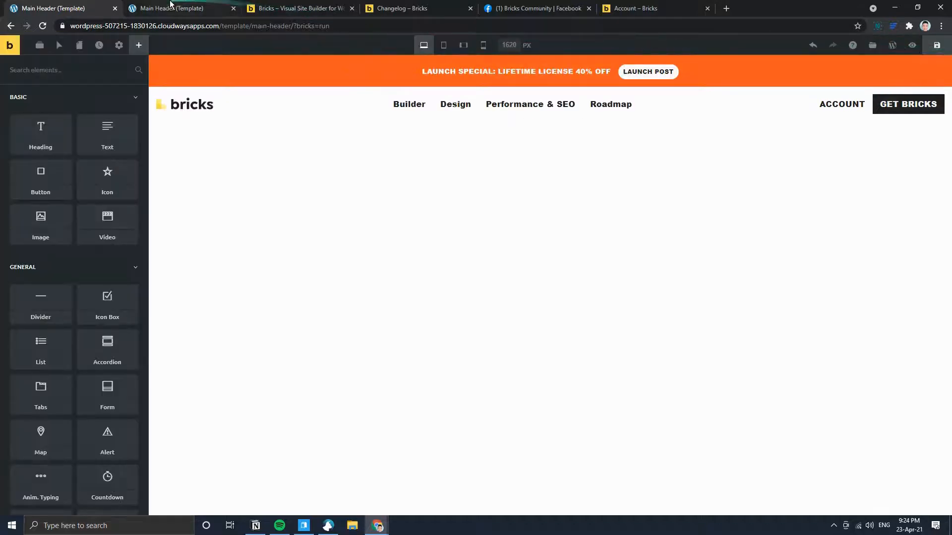
# - Check the saved section order on the front-end page, using the developer tools, and in the reloaded builder
pyautogui.click(171, 8)
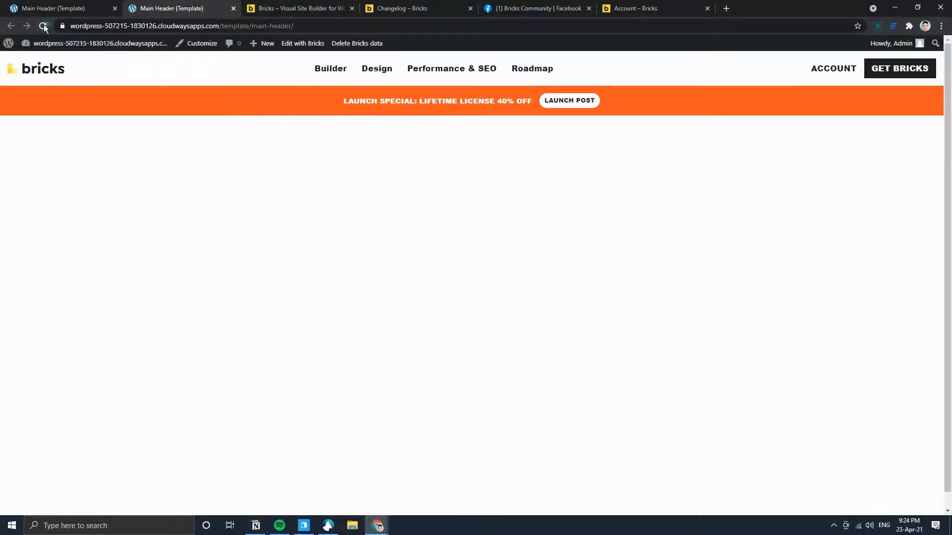
pyautogui.rightClick(136, 163)
pyautogui.click(183, 347)
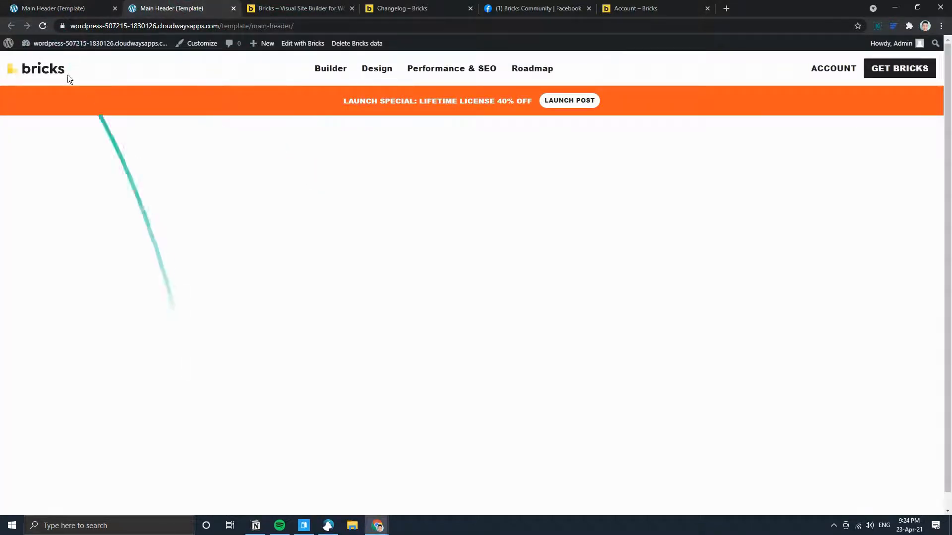
pyautogui.rightClick(44, 27)
pyautogui.click(76, 69)
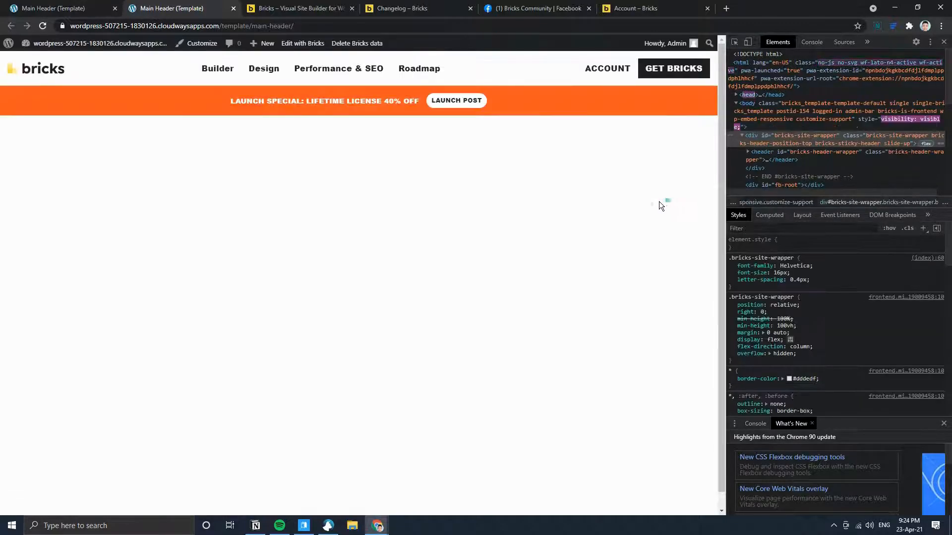
pyautogui.click(942, 43)
pyautogui.click(21, 5)
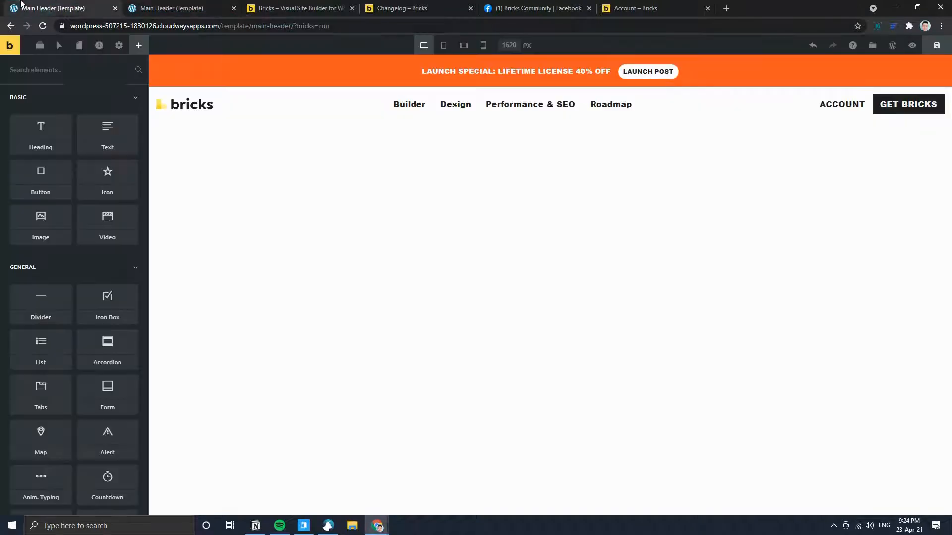
pyautogui.click(42, 27)
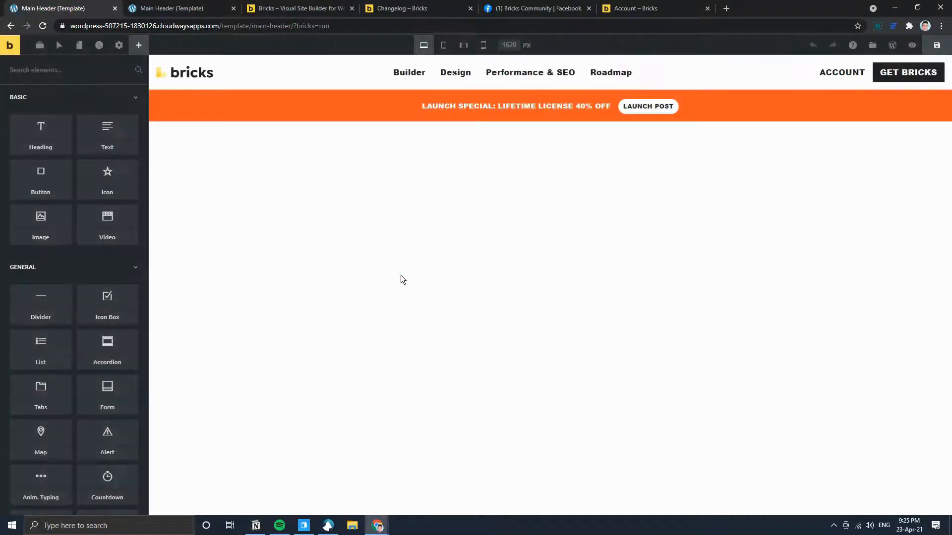
# - Move the orange announcement section above the navigation section in the template structure and save the template
pyautogui.click(39, 45)
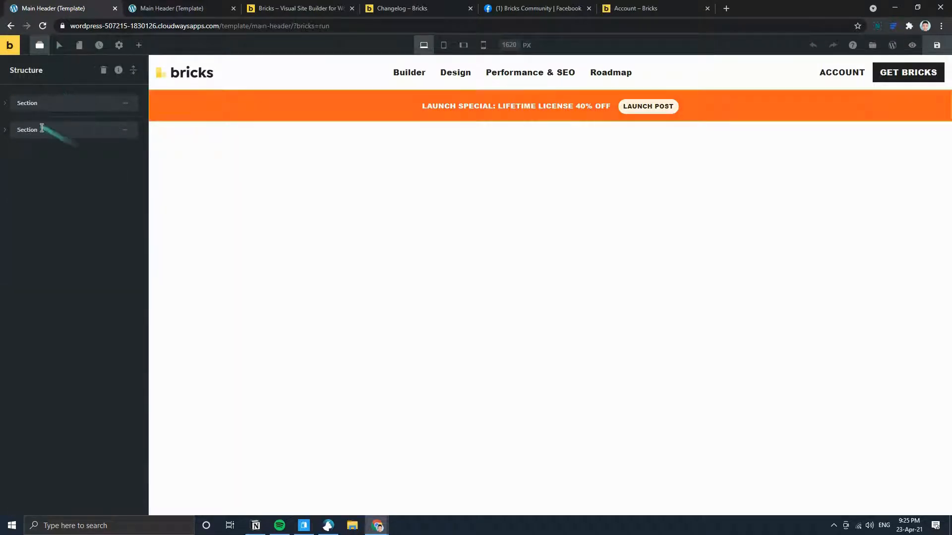
pyautogui.click(4, 131)
pyautogui.click(5, 131)
pyautogui.moveTo(126, 131)
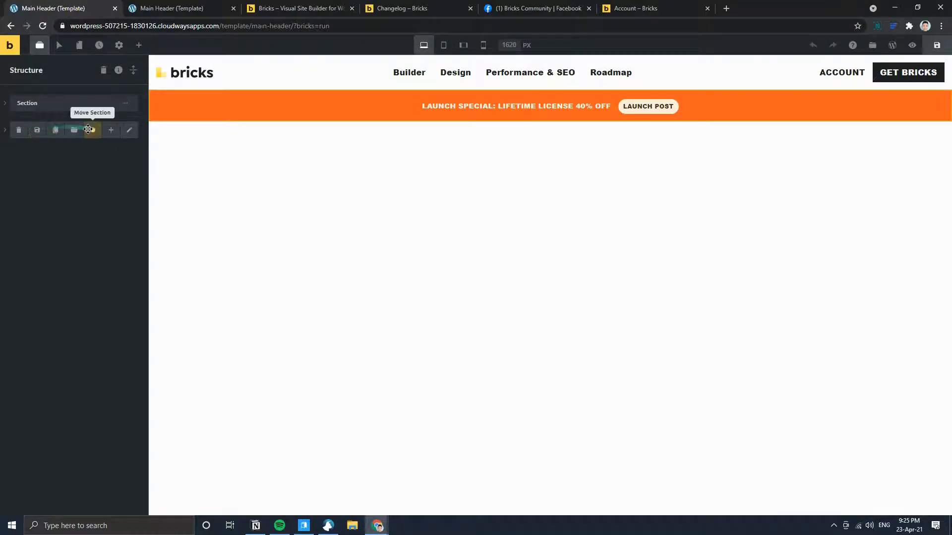
pyautogui.moveTo(93, 130); pyautogui.dragTo(97, 100)
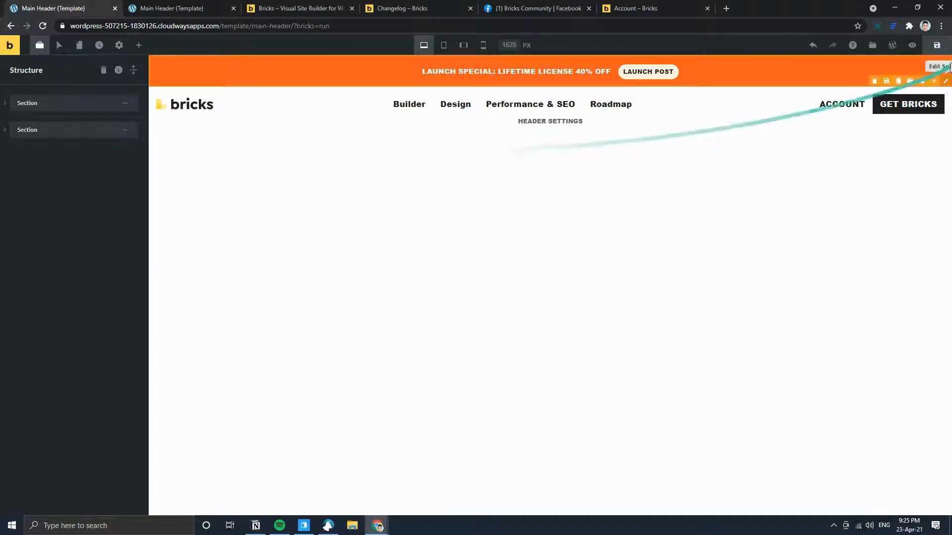
pyautogui.click(937, 45)
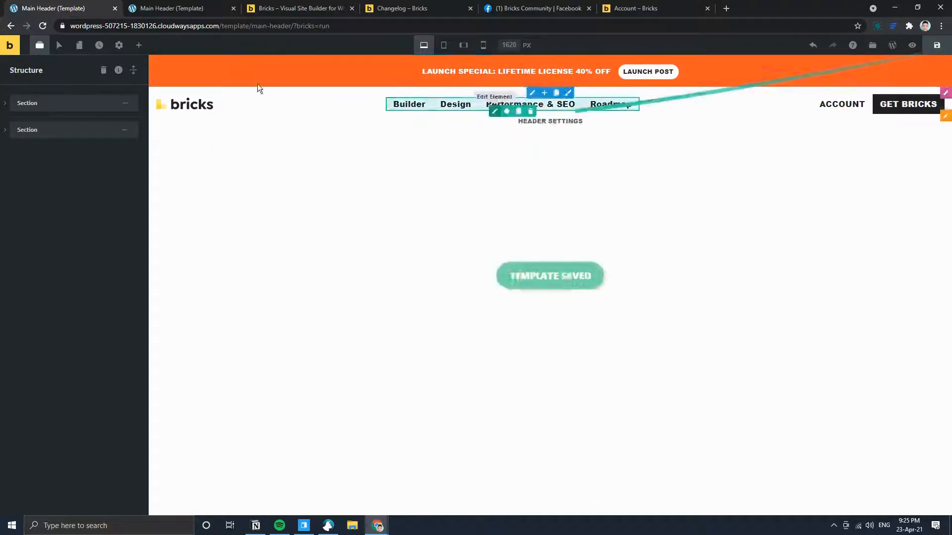
# - Reload the builder and check the section order there and on the template's front-end page
pyautogui.click(42, 26)
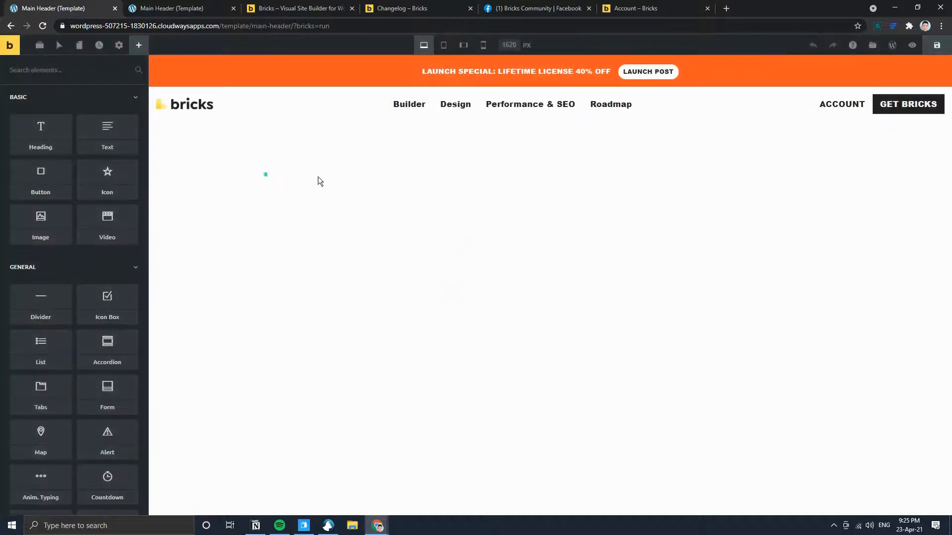
pyautogui.click(199, 8)
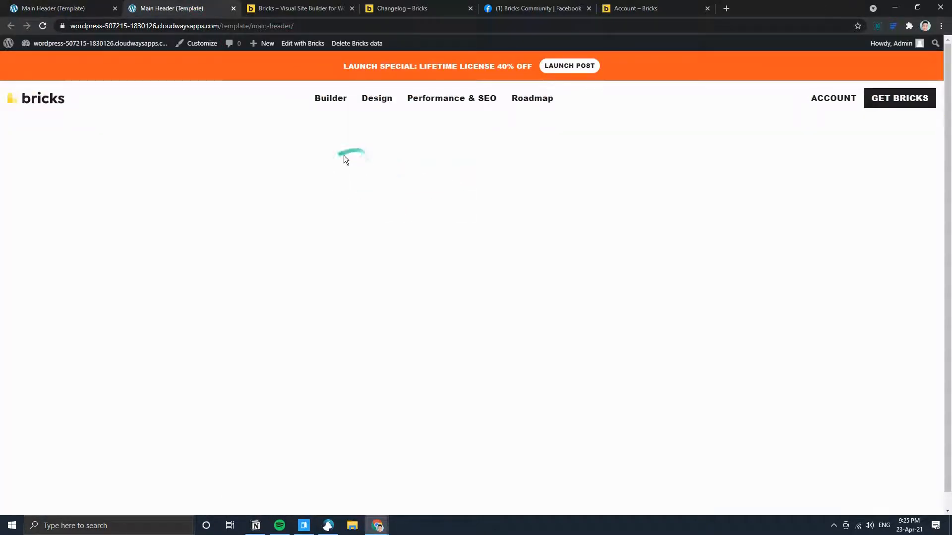
pyautogui.click(52, 8)
pyautogui.click(40, 45)
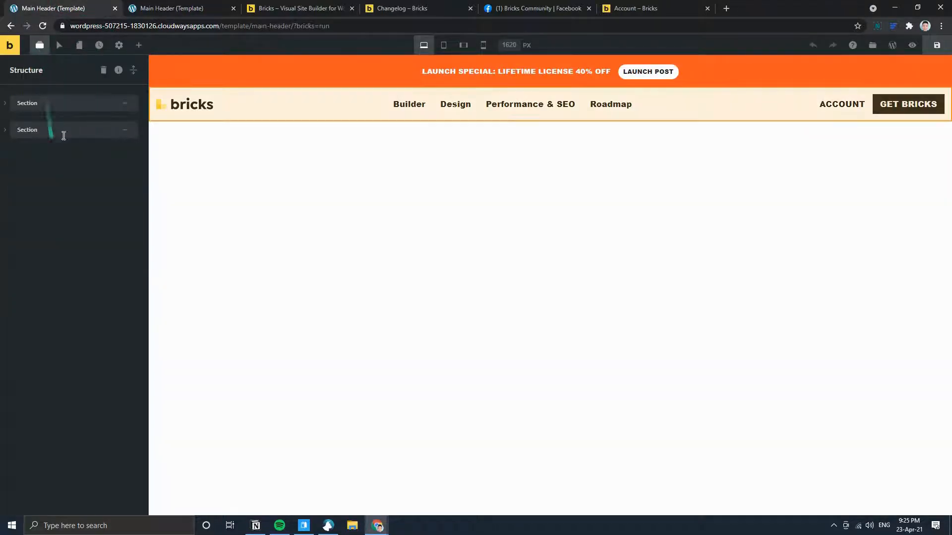
pyautogui.moveTo(131, 133)
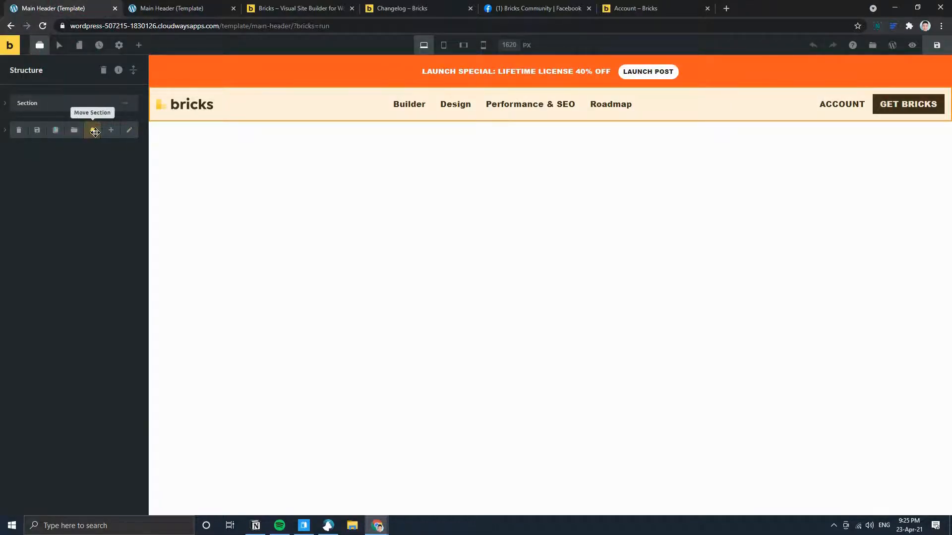
pyautogui.moveTo(93, 130)
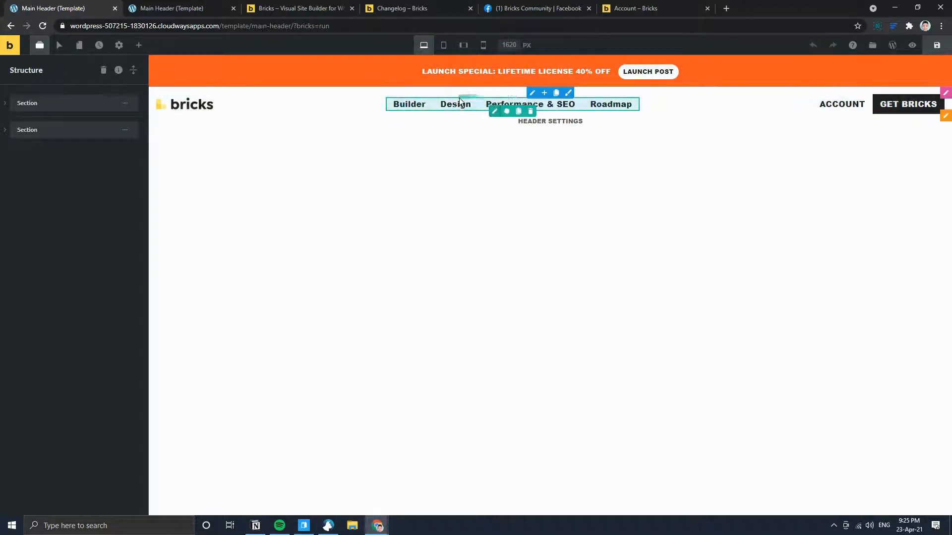
# - Preview the header at the mobile landscape, mobile portrait, tablet portrait and desktop breakpoints, finishing on desktop
pyautogui.click(452, 50)
pyautogui.click(463, 47)
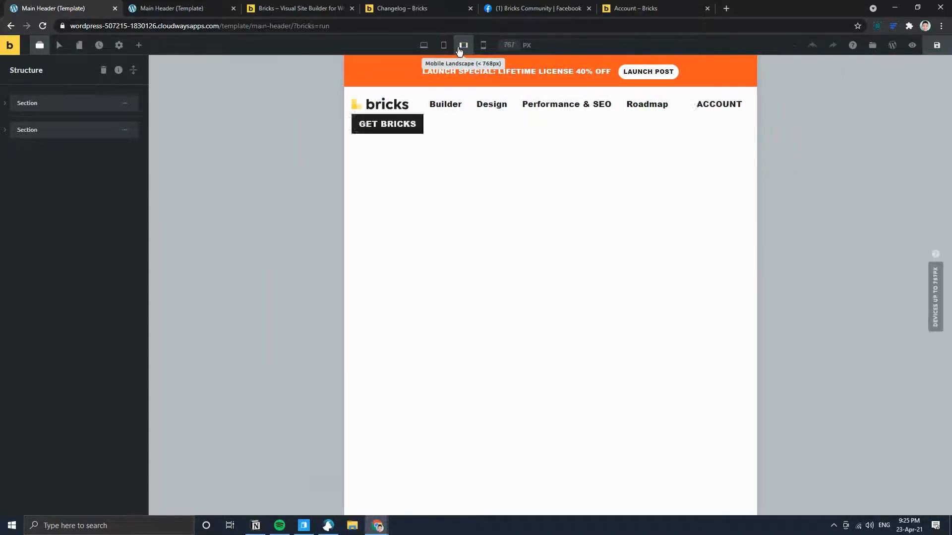
pyautogui.click(483, 45)
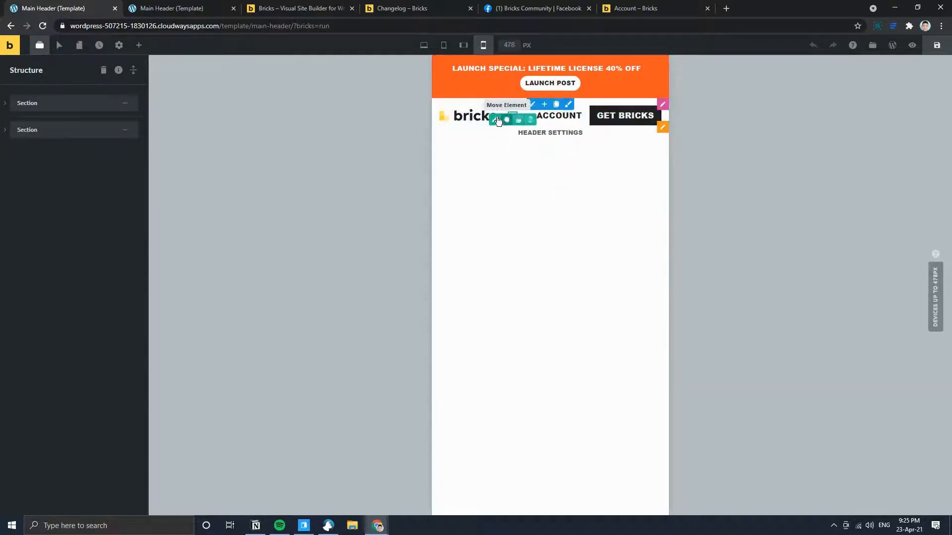
pyautogui.click(463, 45)
pyautogui.click(443, 45)
pyautogui.click(424, 45)
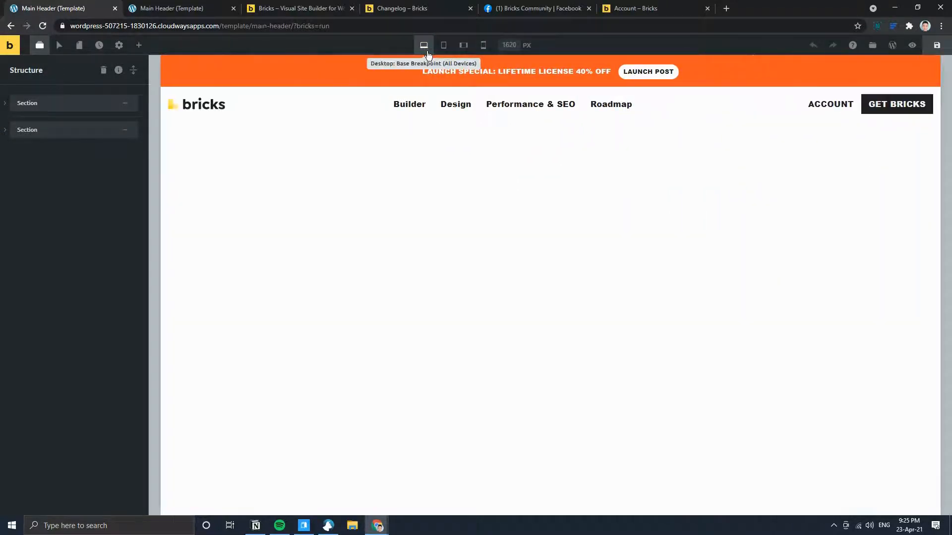
pyautogui.click(444, 45)
pyautogui.click(464, 45)
pyautogui.click(483, 45)
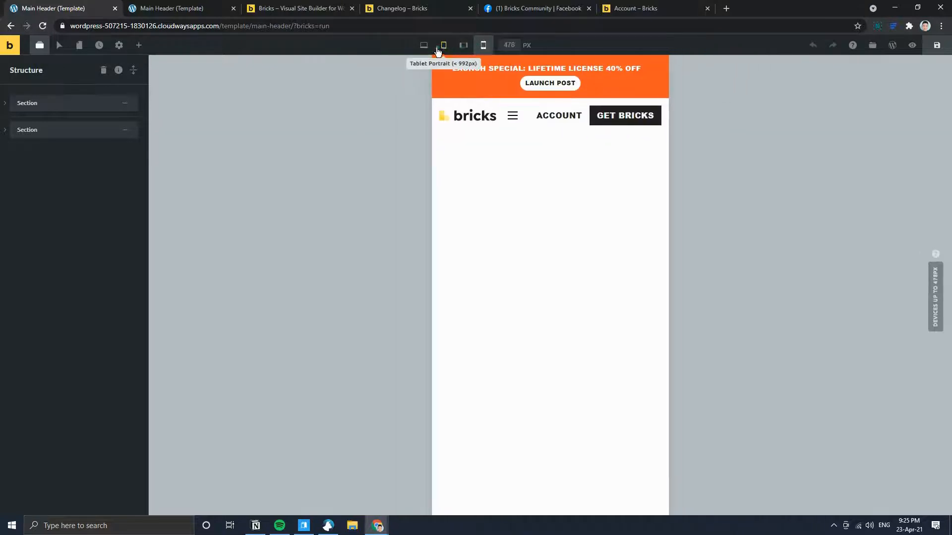
pyautogui.click(443, 45)
pyautogui.click(425, 45)
pyautogui.click(462, 45)
pyautogui.click(444, 45)
pyautogui.click(483, 45)
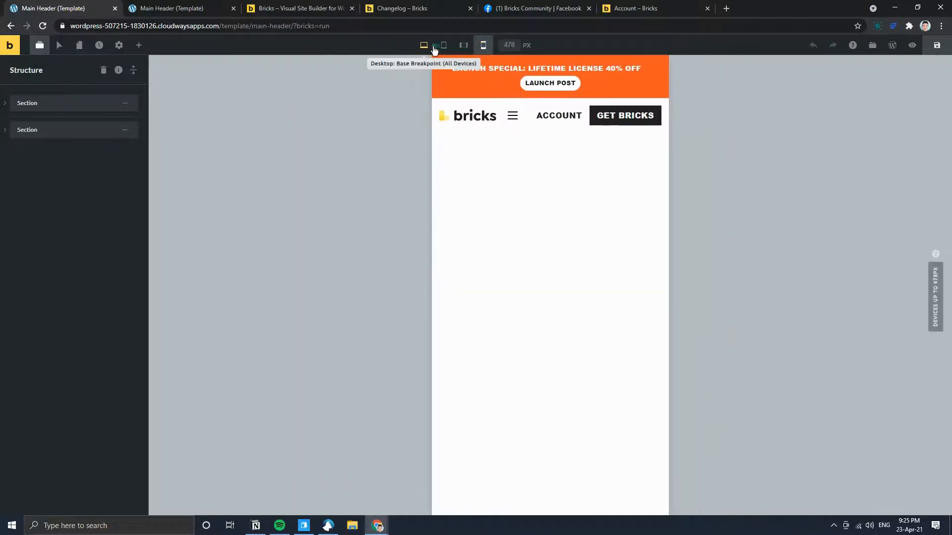
pyautogui.click(424, 45)
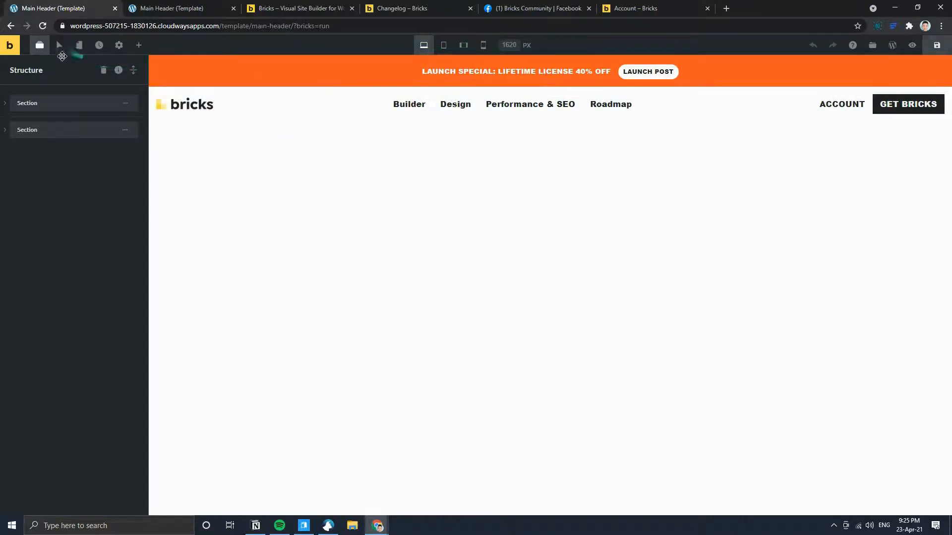
# - View the header on the live site's root address, and enter the /home path to view the Home page
pyautogui.click(120, 45)
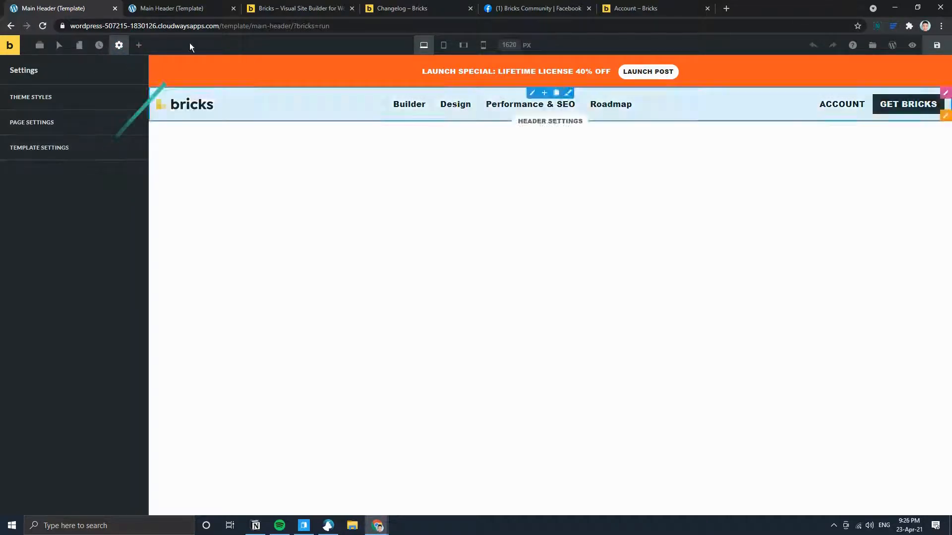
pyautogui.click(185, 8)
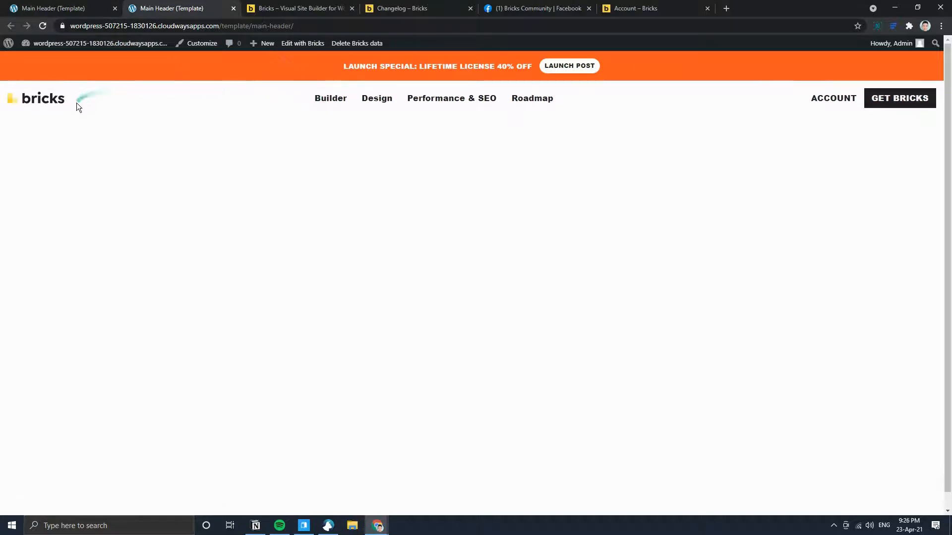
pyautogui.moveTo(222, 27); pyautogui.dragTo(346, 29)
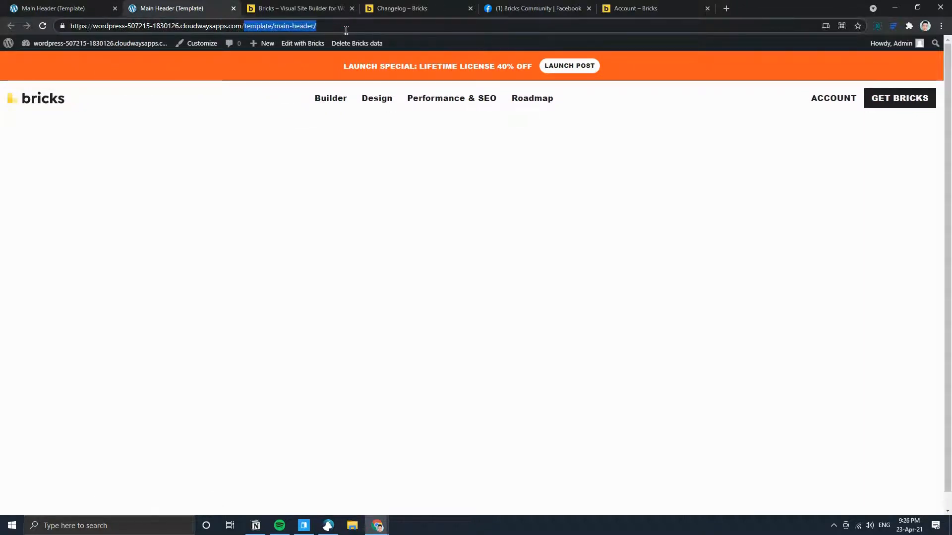
pyautogui.press('BackSpace')
pyautogui.press('Return')
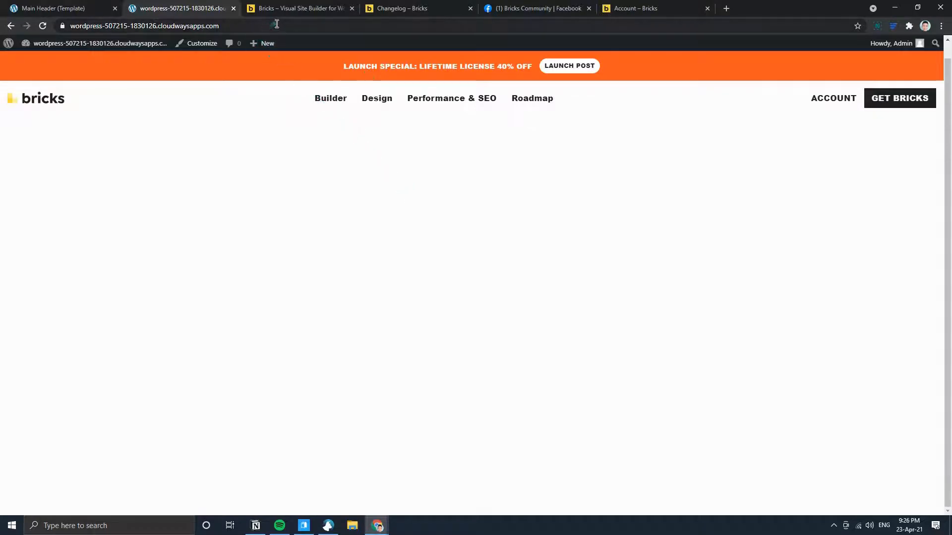
pyautogui.click(304, 22)
pyautogui.write('/home')
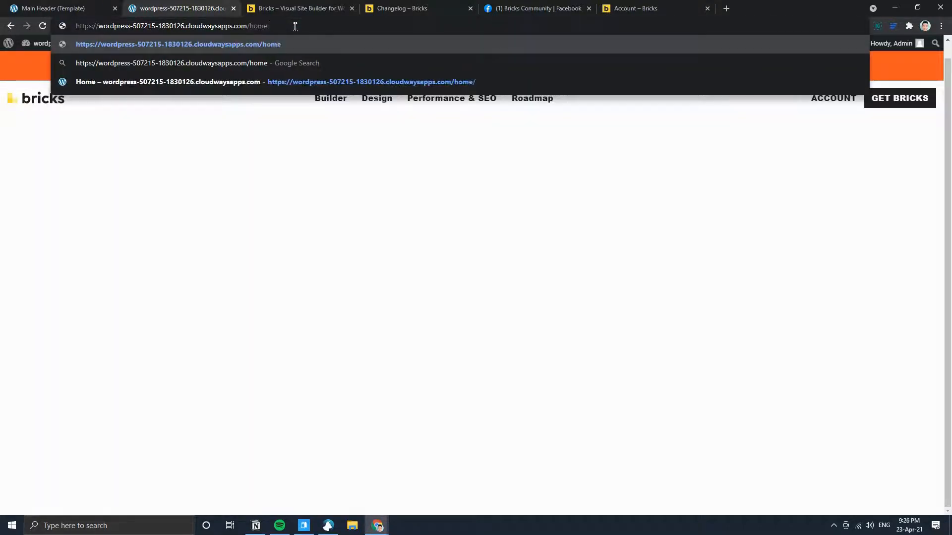
# - Load the site's /home page and examine how the sticky header behaves during scrolling, comparing it with the original Bricks website
pyautogui.press('Return')
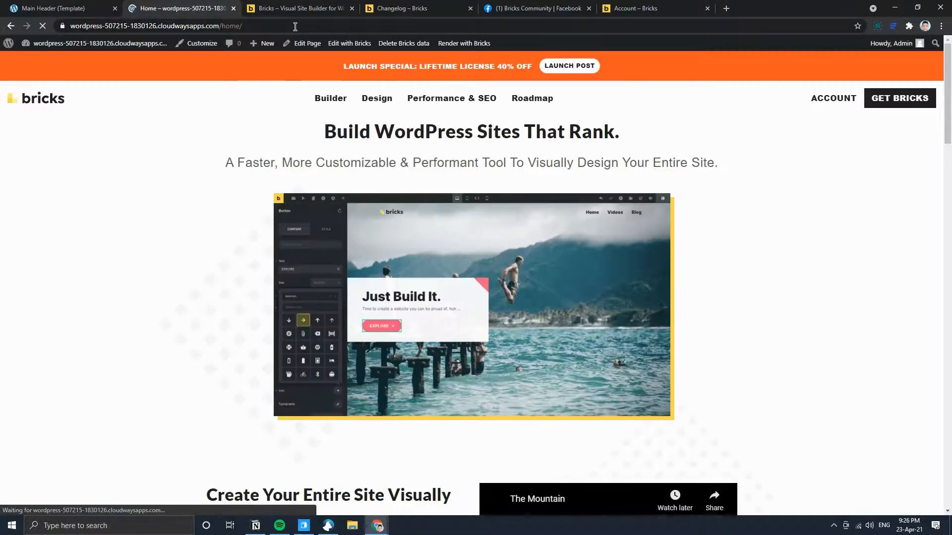
pyautogui.scroll(-2, 207, 169)
pyautogui.scroll(2, 204, 171)
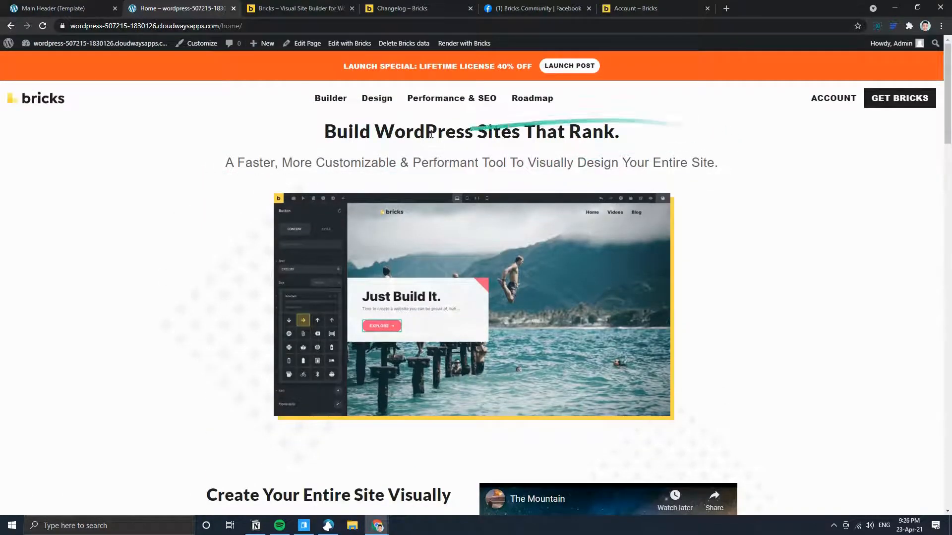
pyautogui.moveTo(942, 115)
pyautogui.mouseDown()
pyautogui.moveTo(945, 397)
pyautogui.moveTo(946, 101)
pyautogui.mouseUp()
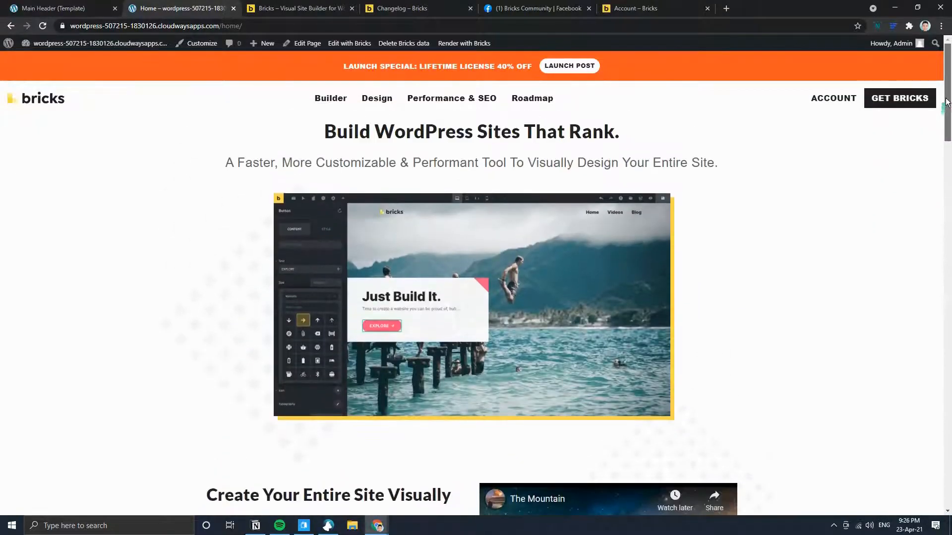
pyautogui.scroll(-4, 168, 133)
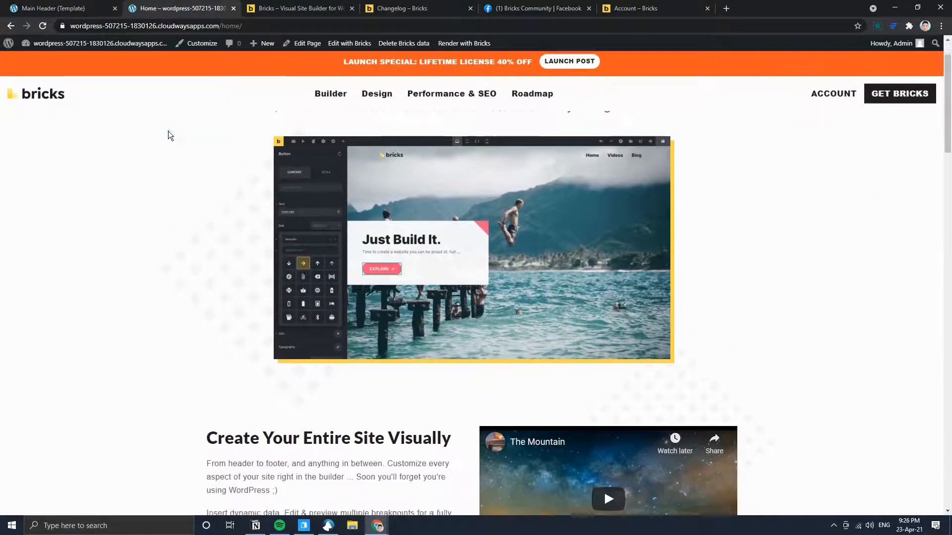
pyautogui.scroll(4, 170, 136)
pyautogui.scroll(-5, 172, 145)
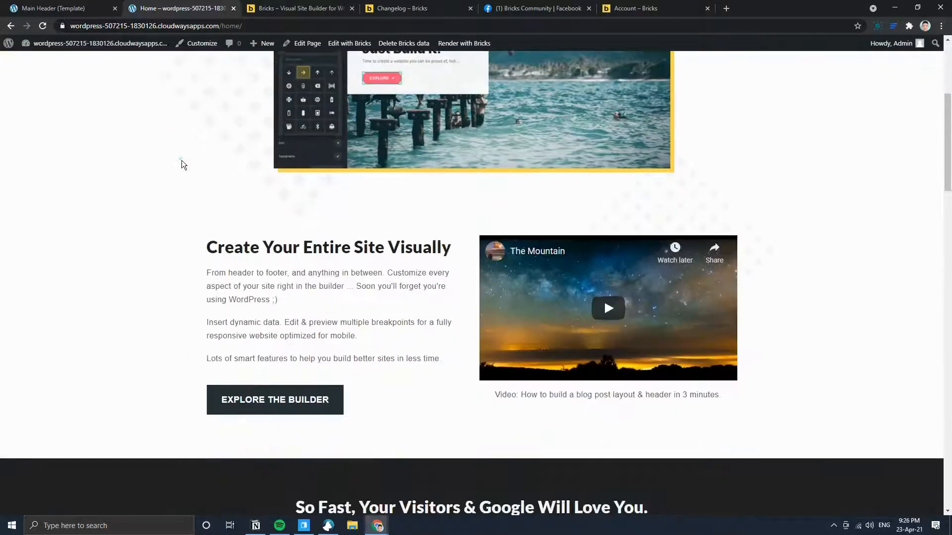
pyautogui.scroll(2, 183, 161)
pyautogui.scroll(2, 186, 163)
pyautogui.scroll(-6, 186, 164)
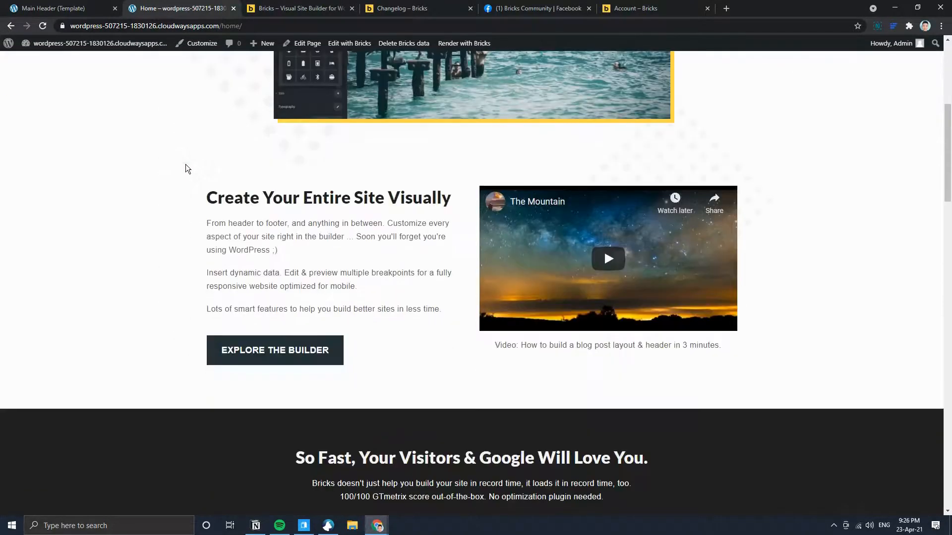
pyautogui.scroll(6, 186, 166)
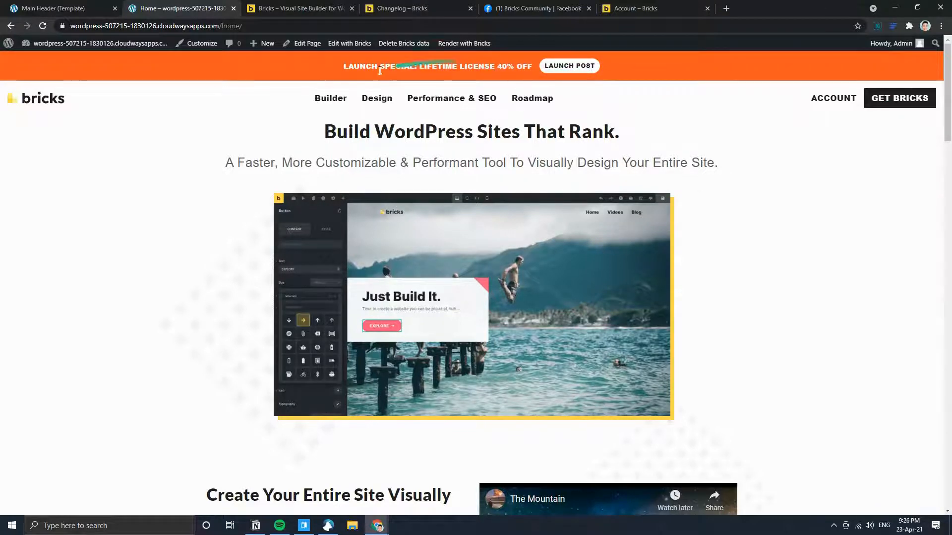
pyautogui.scroll(-7, 519, 182)
pyautogui.scroll(5, 519, 181)
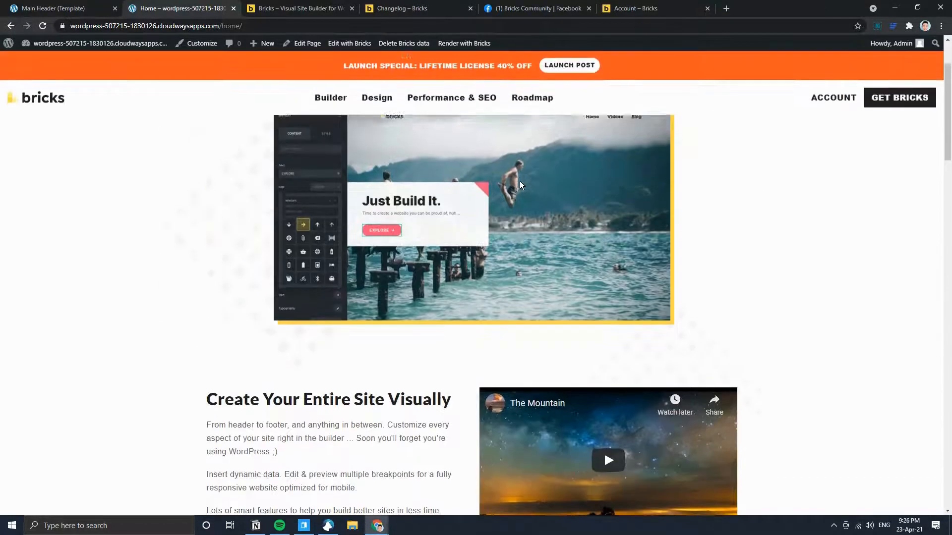
pyautogui.scroll(2, 520, 184)
pyautogui.scroll(-2, 681, 197)
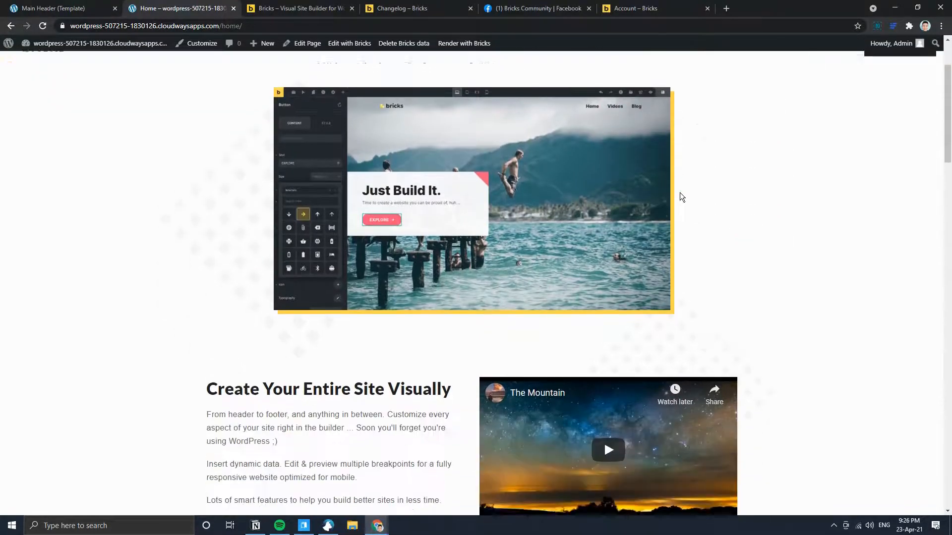
pyautogui.scroll(-4, 680, 193)
pyautogui.scroll(6, 604, 200)
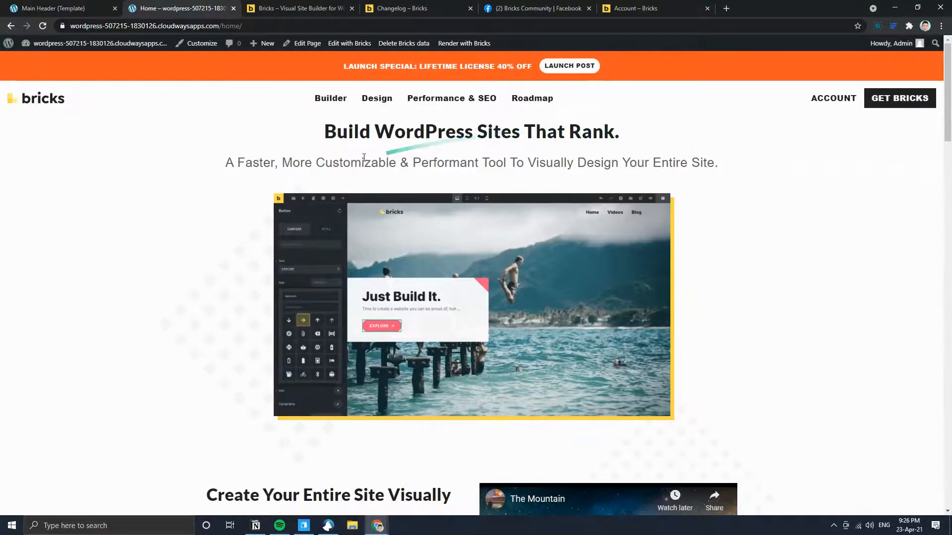
pyautogui.scroll(-2, 196, 165)
pyautogui.scroll(2, 193, 166)
pyautogui.click(313, 10)
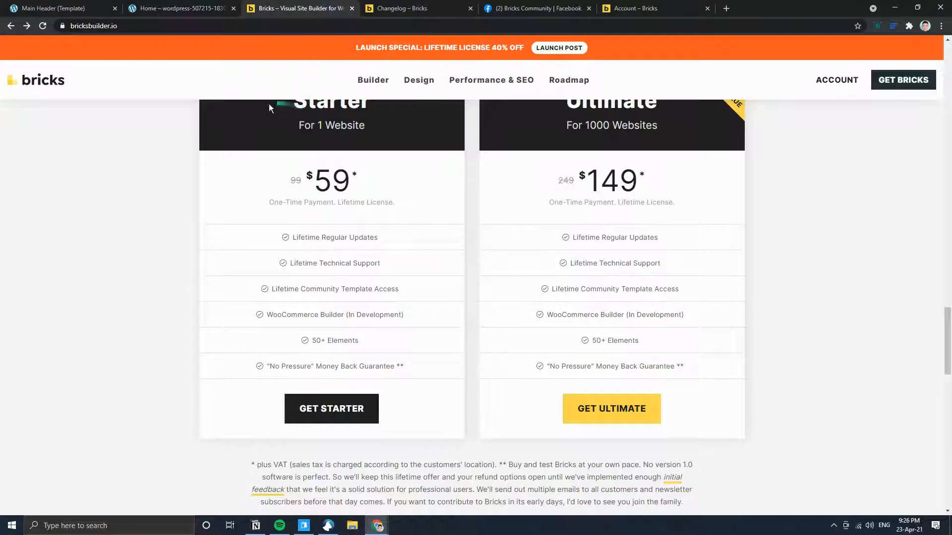
# - In the Main Header template settings, set the sticky header's scrolling box shadow to X 0, Y 0, blur 8 and spread 4
pyautogui.click(86, 9)
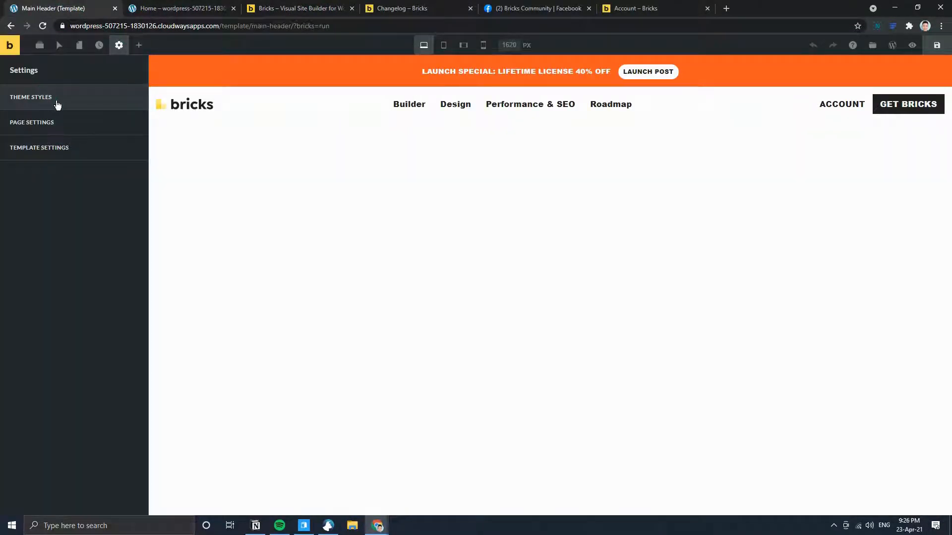
pyautogui.click(549, 128)
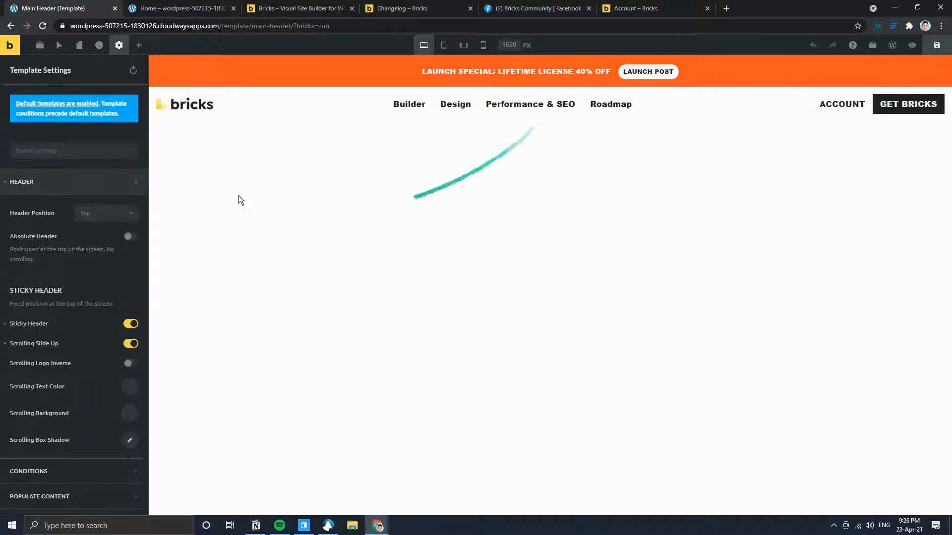
pyautogui.scroll(-2, 55, 277)
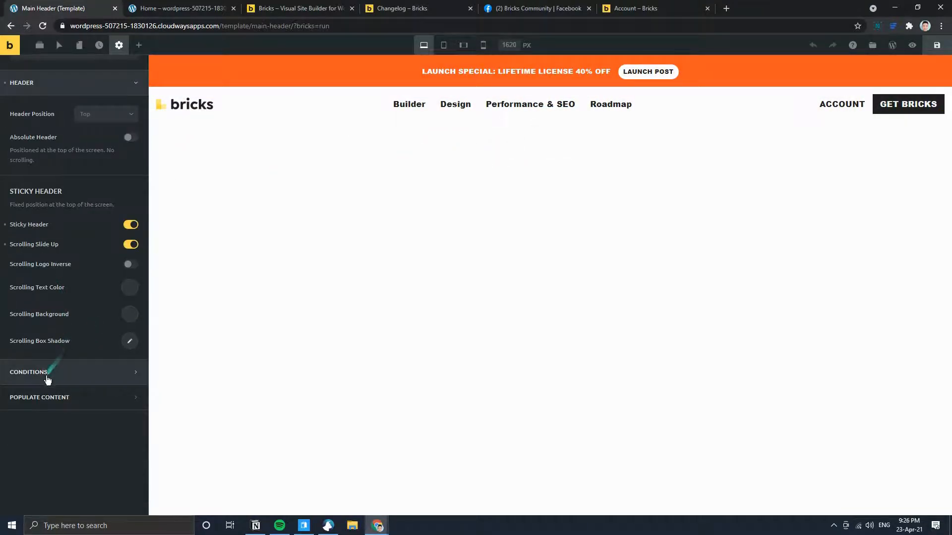
pyautogui.click(128, 341)
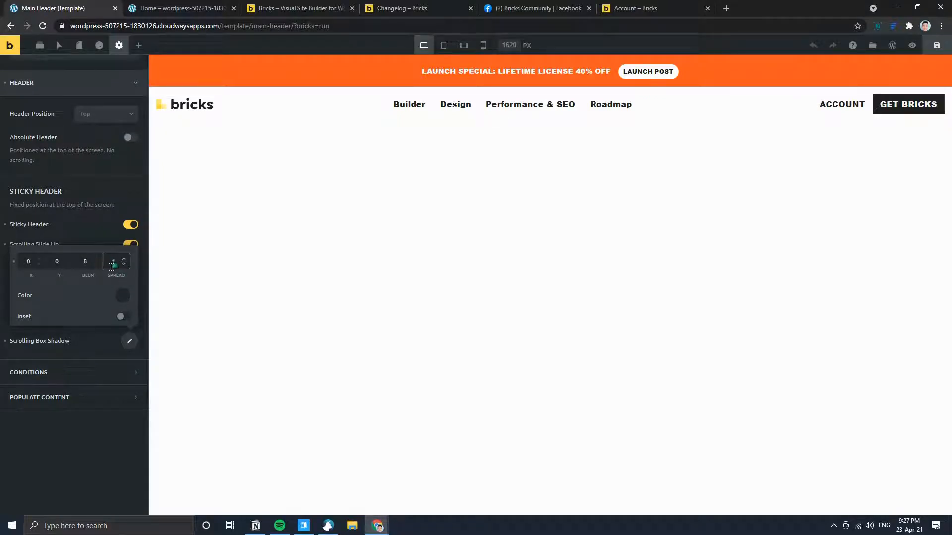
# - Color the scrolling box shadow RGB 33, 33, 33 with 0.2 alpha and save the header template
pyautogui.click(121, 295)
pyautogui.moveTo(127, 410); pyautogui.dragTo(31, 410)
pyautogui.scroll(-1, 65, 342)
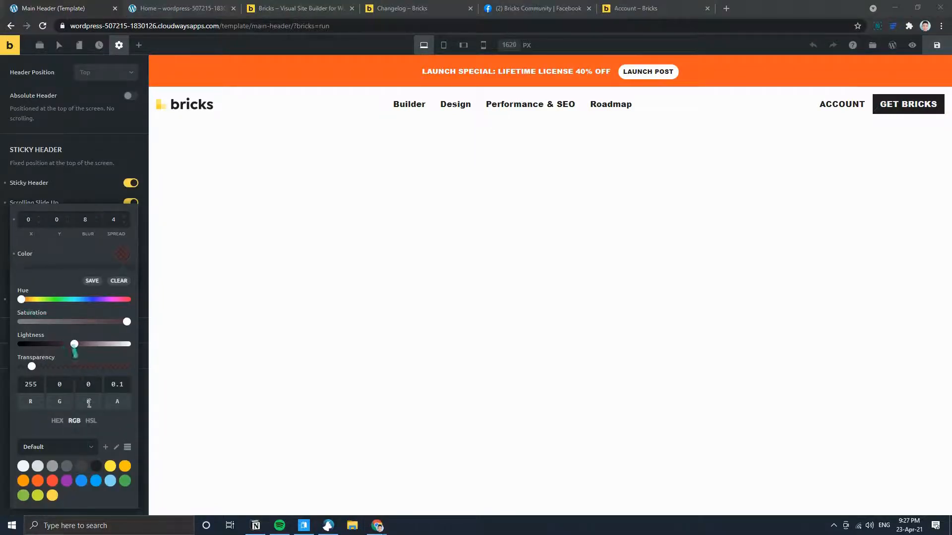
pyautogui.click(96, 466)
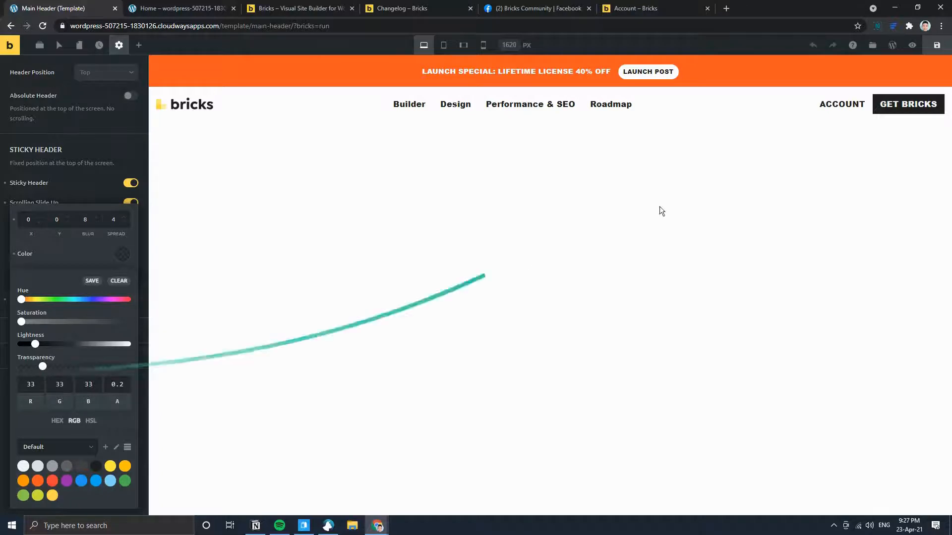
pyautogui.click(937, 45)
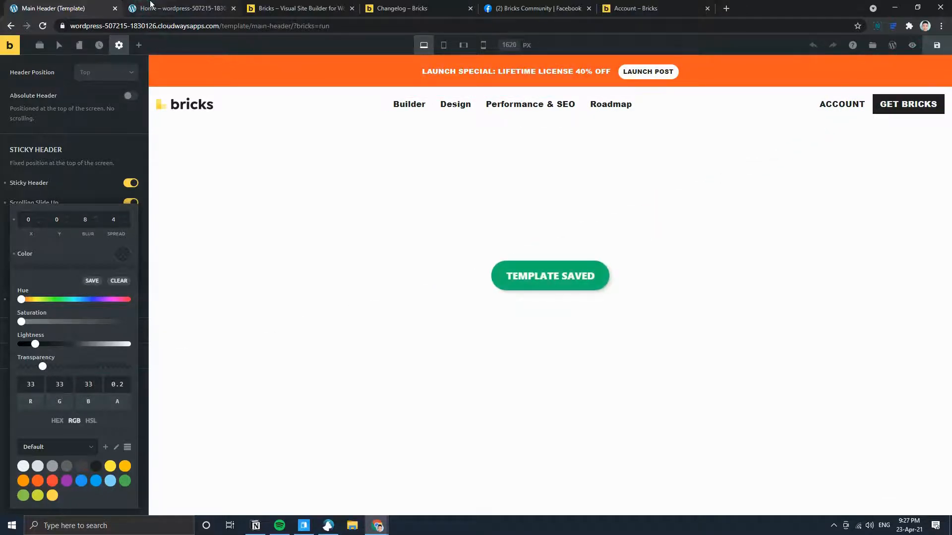
# - Examine the header's scrolling shadow on the live home page and compare it with the original Bricks website's header
pyautogui.click(164, 9)
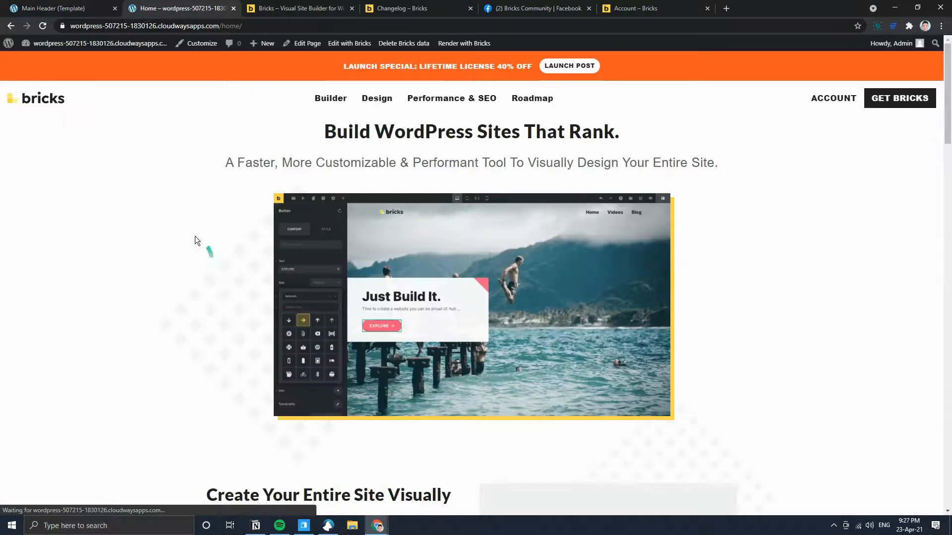
pyautogui.scroll(-4, 168, 223)
pyautogui.scroll(4, 169, 221)
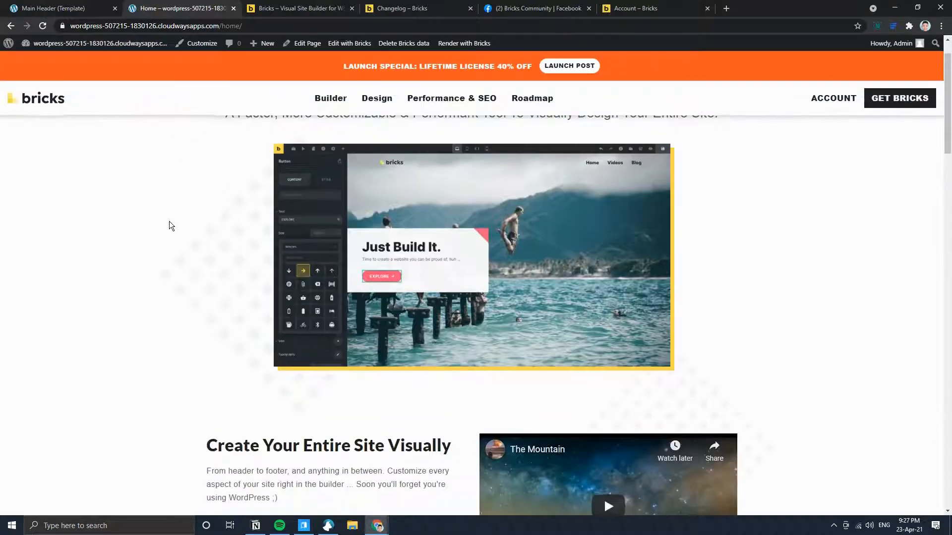
pyautogui.scroll(-1, 168, 221)
pyautogui.scroll(1, 168, 221)
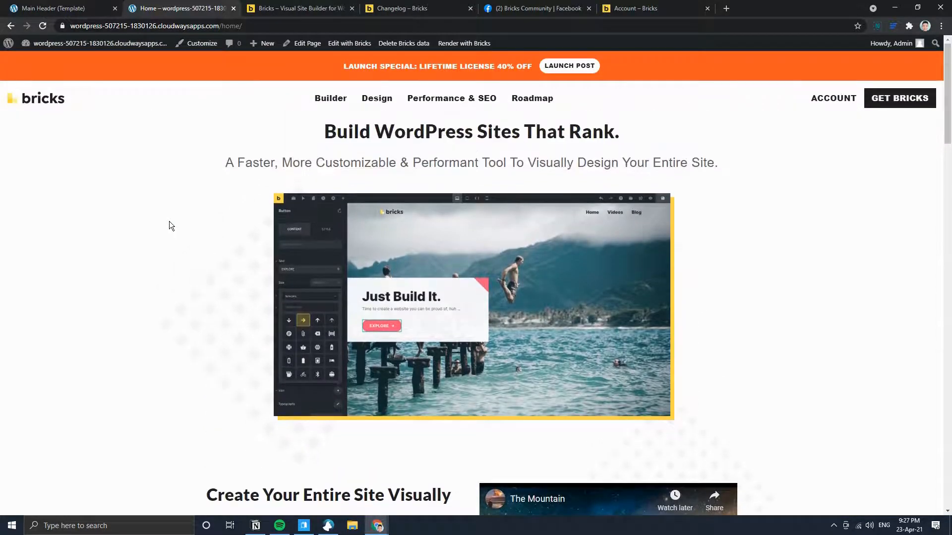
pyautogui.scroll(-1, 168, 221)
pyautogui.scroll(1, 169, 222)
pyautogui.click(307, 7)
pyautogui.scroll(20, 213, 272)
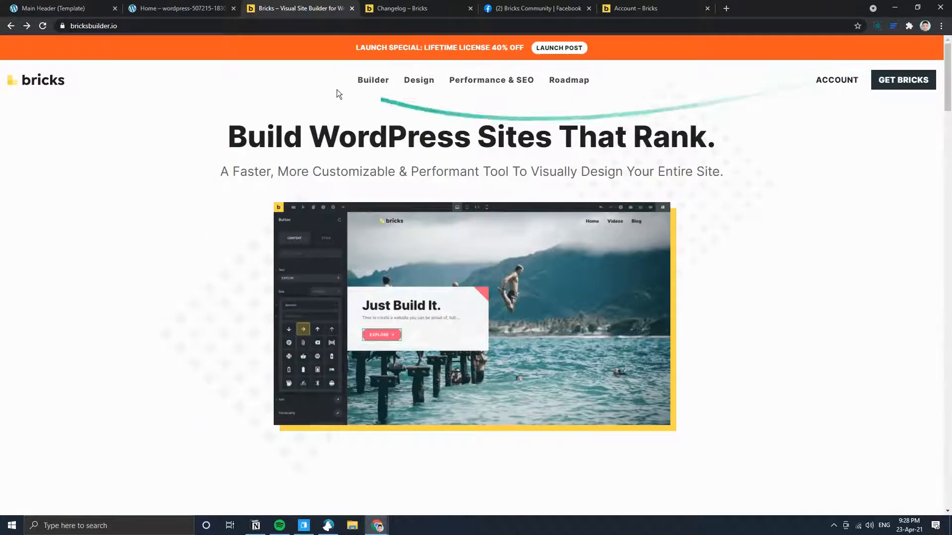
pyautogui.scroll(-1, 323, 98)
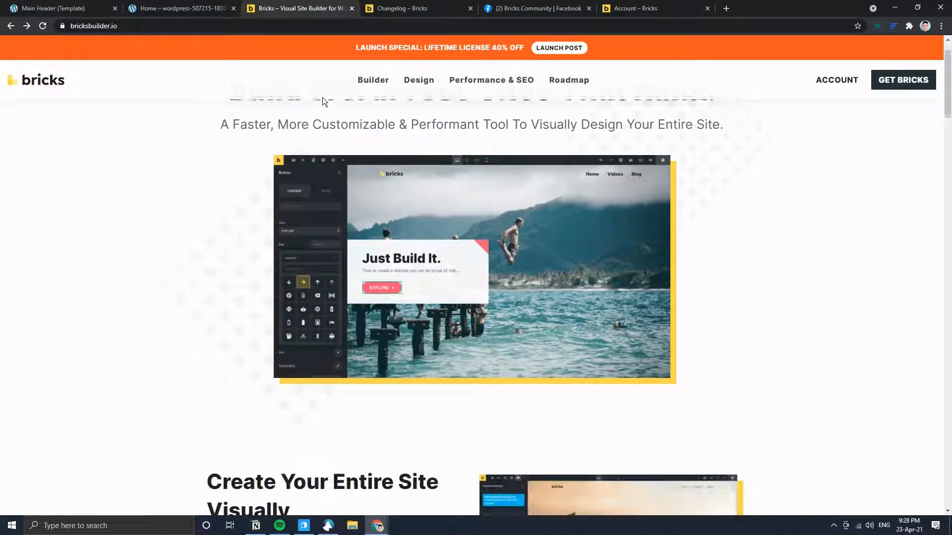
pyautogui.click(187, 8)
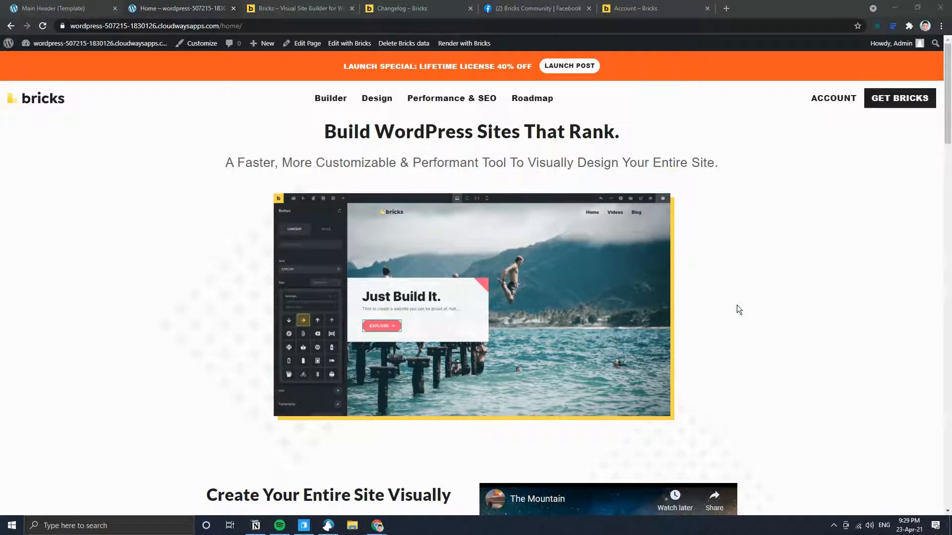
# - Save the Main Header template again and return to the Bricks templates list in the WordPress admin
pyautogui.click(54, 8)
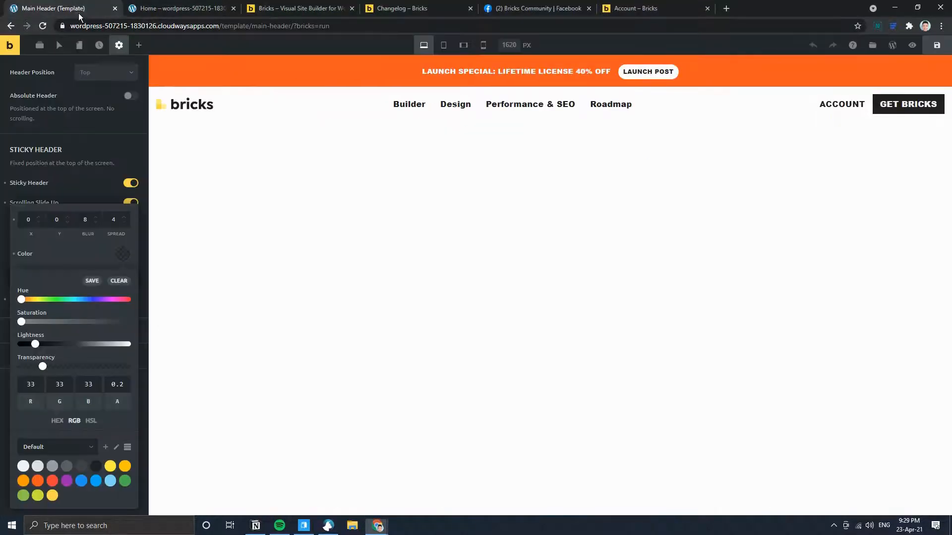
pyautogui.click(936, 45)
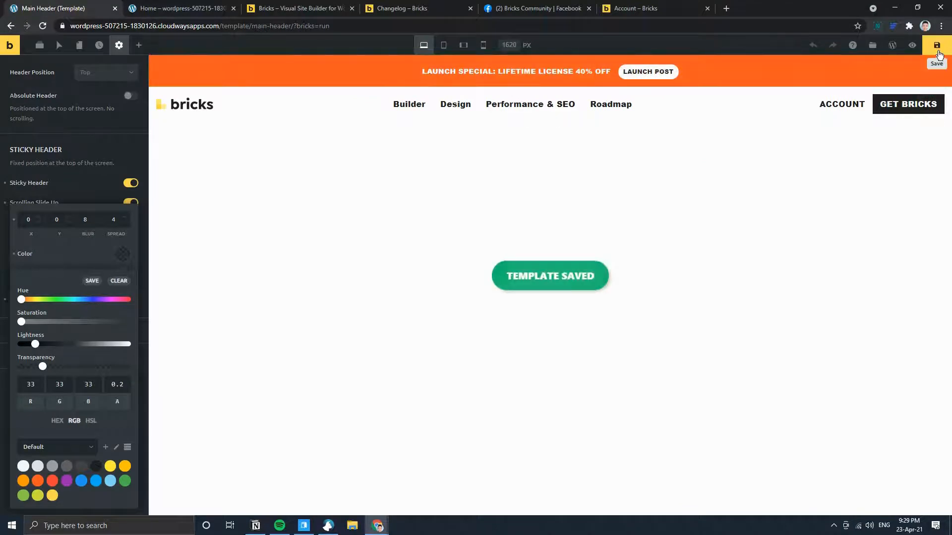
pyautogui.click(891, 47)
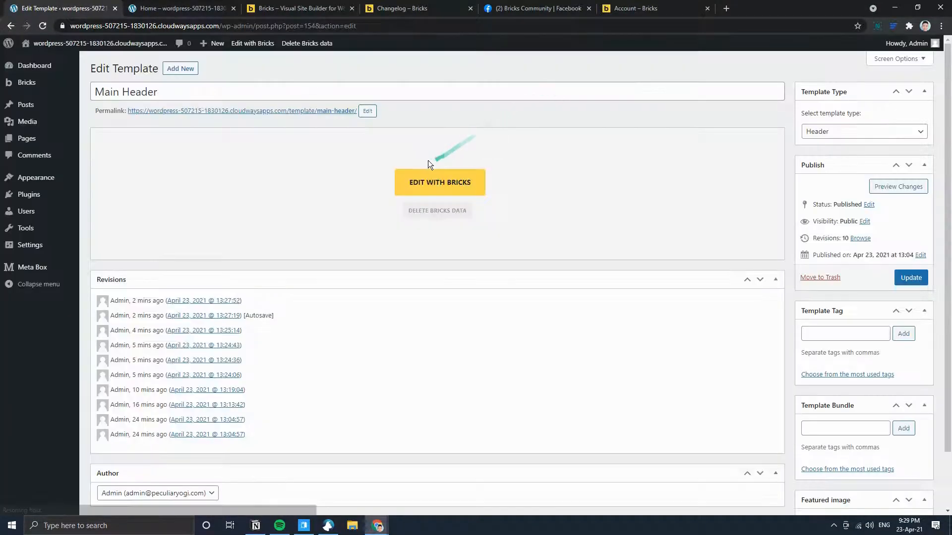
pyautogui.moveTo(49, 90)
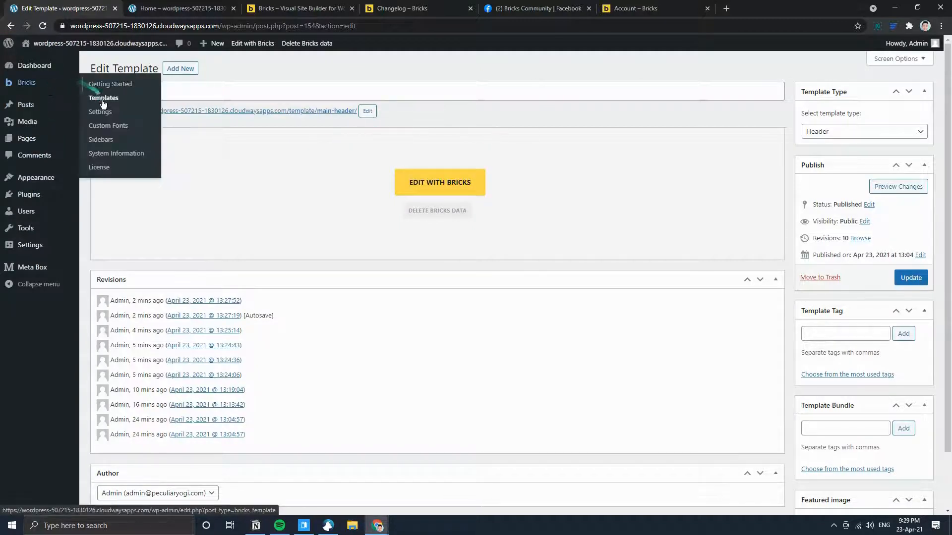
pyautogui.click(104, 98)
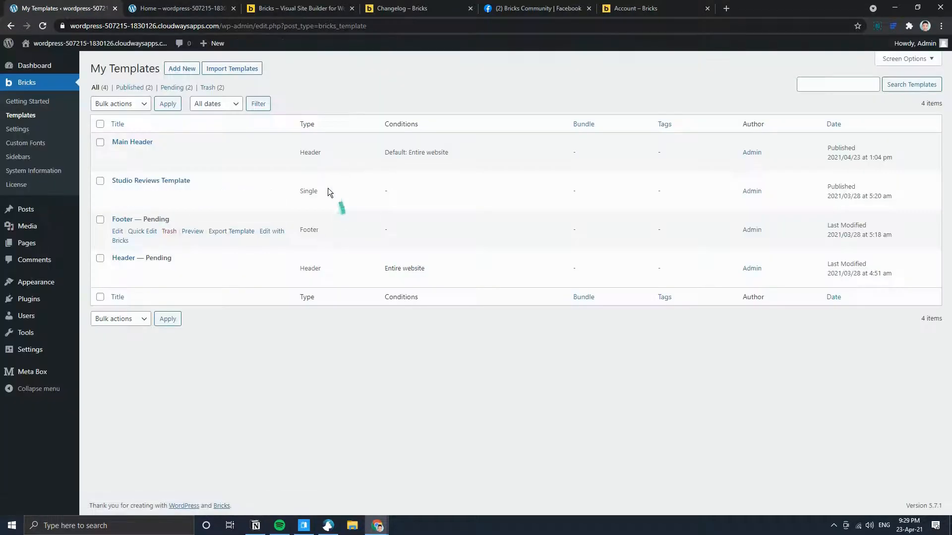
# - Create a new template titled Main Footer with the template type Footer and publish it
pyautogui.click(198, 72)
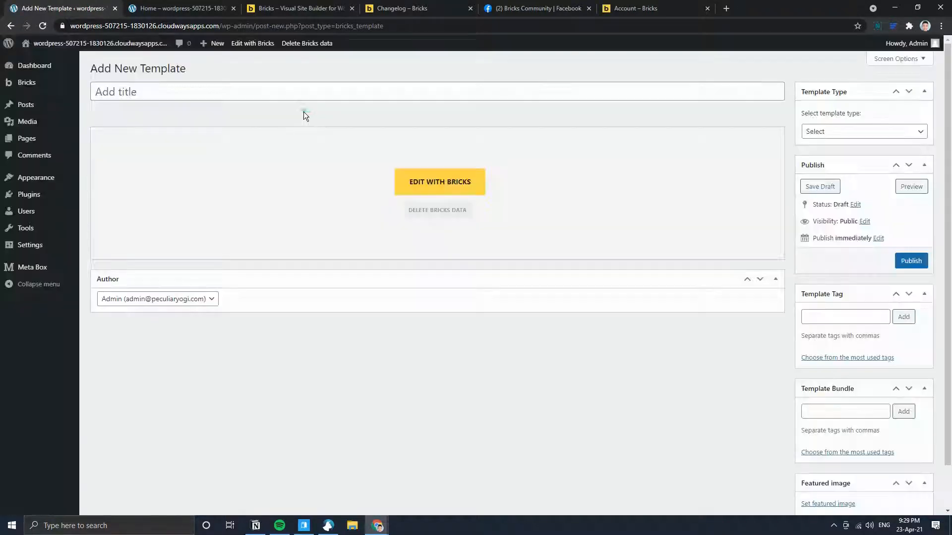
pyautogui.click(300, 94)
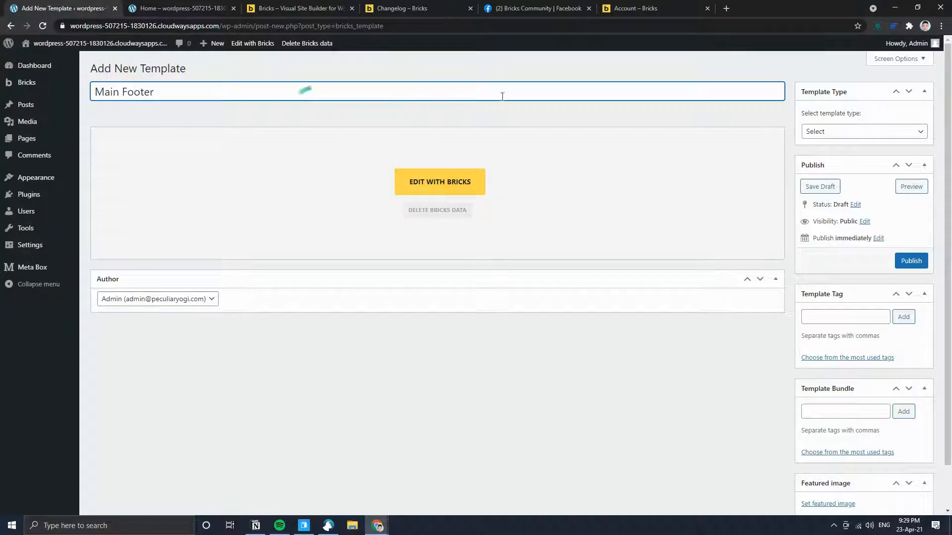
pyautogui.click(902, 132)
pyautogui.click(864, 163)
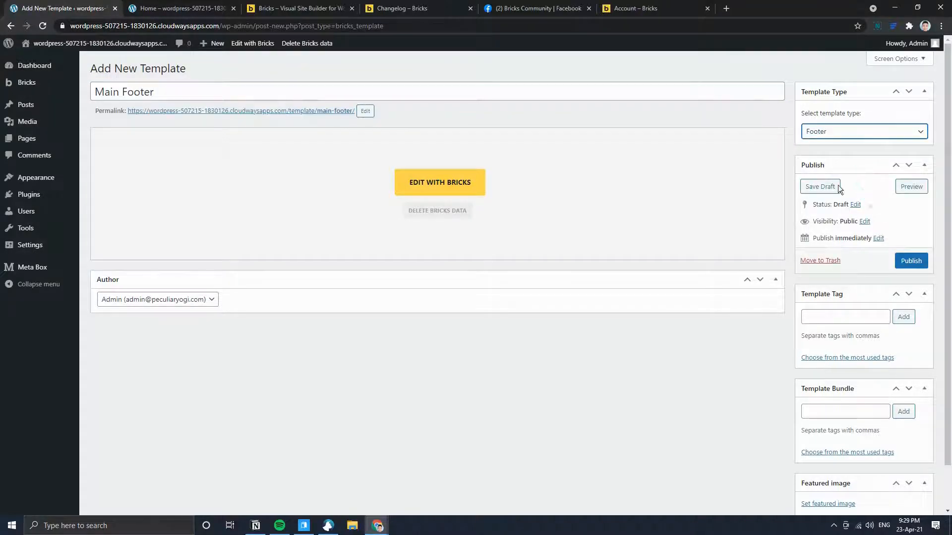
pyautogui.click(912, 261)
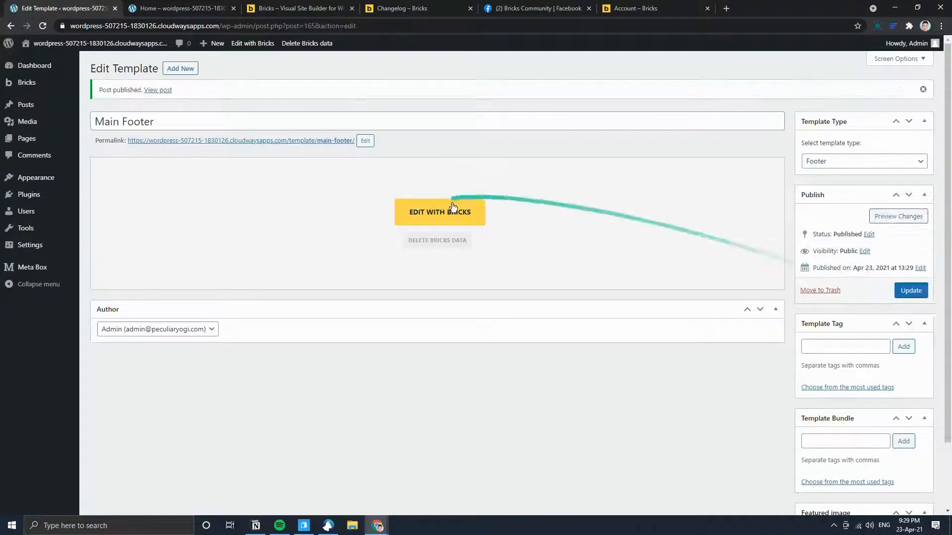
# - Open the Main Footer template in the Bricks builder and display its template settings
pyautogui.click(453, 209)
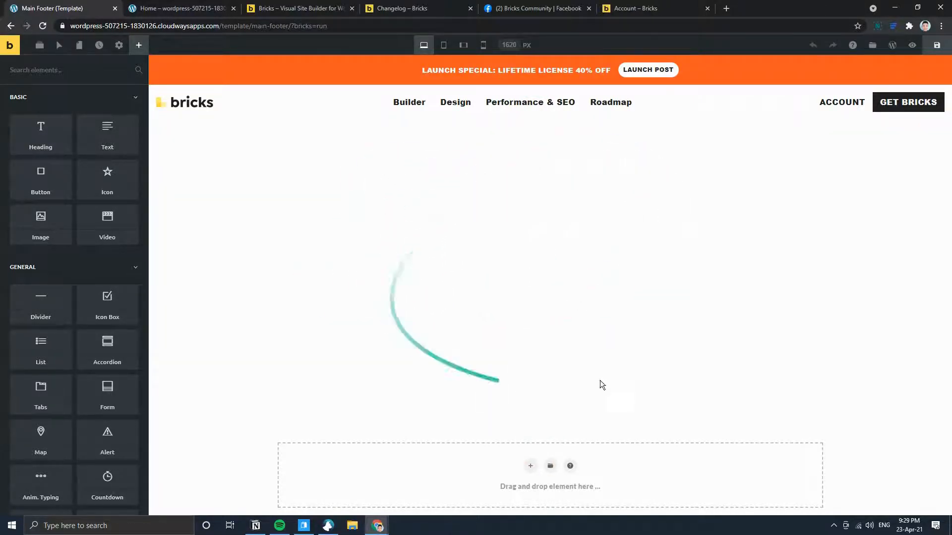
pyautogui.click(124, 48)
pyautogui.click(100, 148)
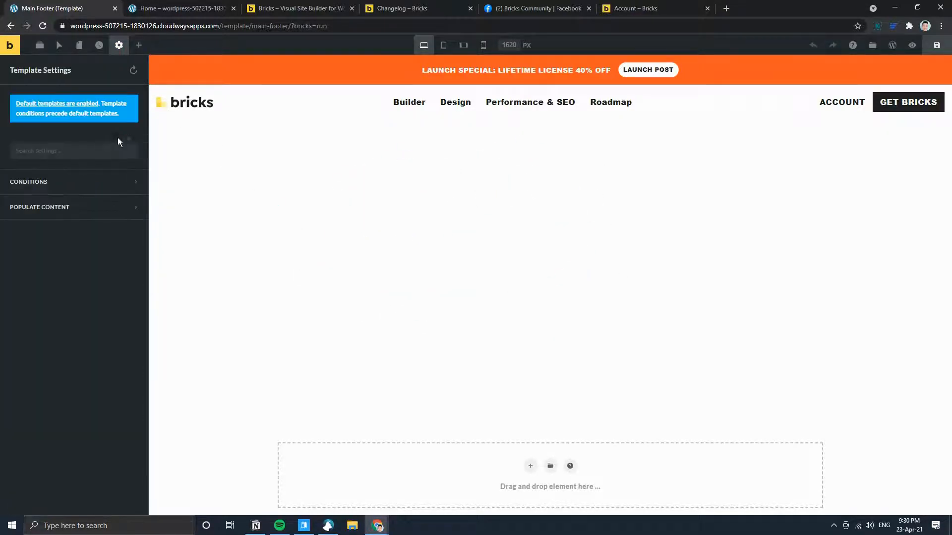
# - Populate the template canvas with the single page Home and apply the preview
pyautogui.click(59, 216)
pyautogui.click(50, 300)
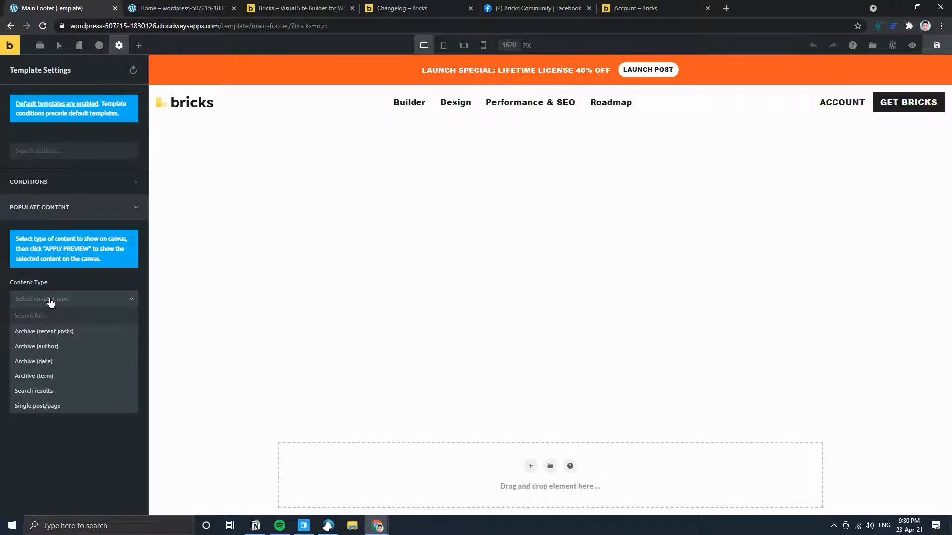
pyautogui.click(48, 406)
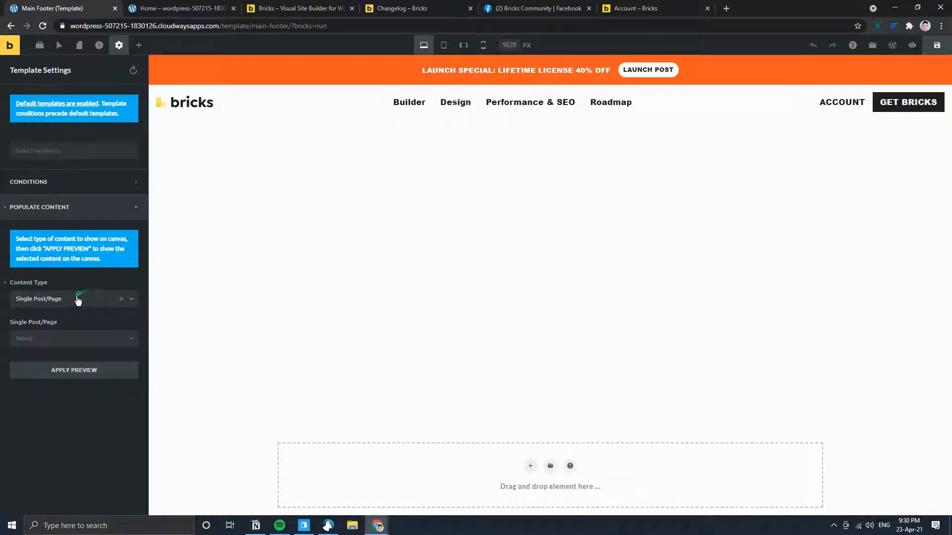
pyautogui.click(67, 339)
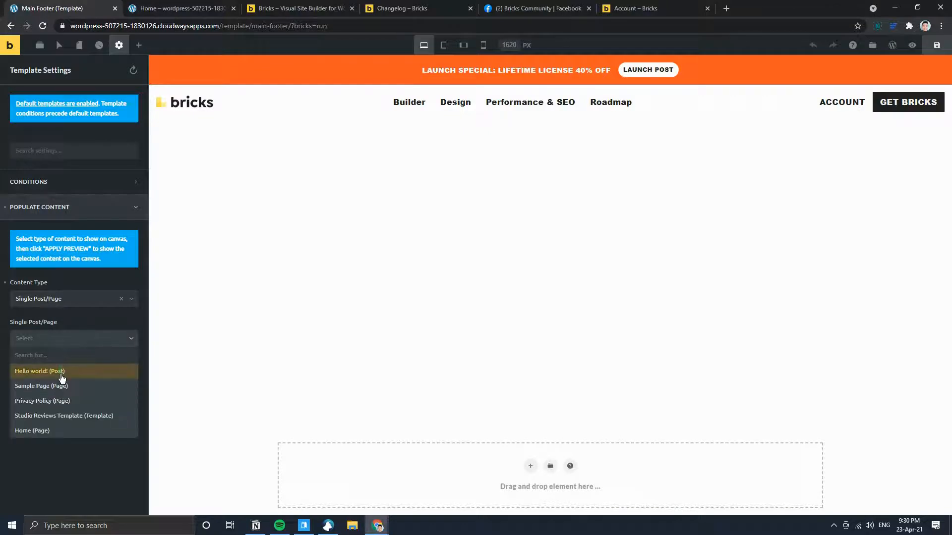
pyautogui.click(48, 432)
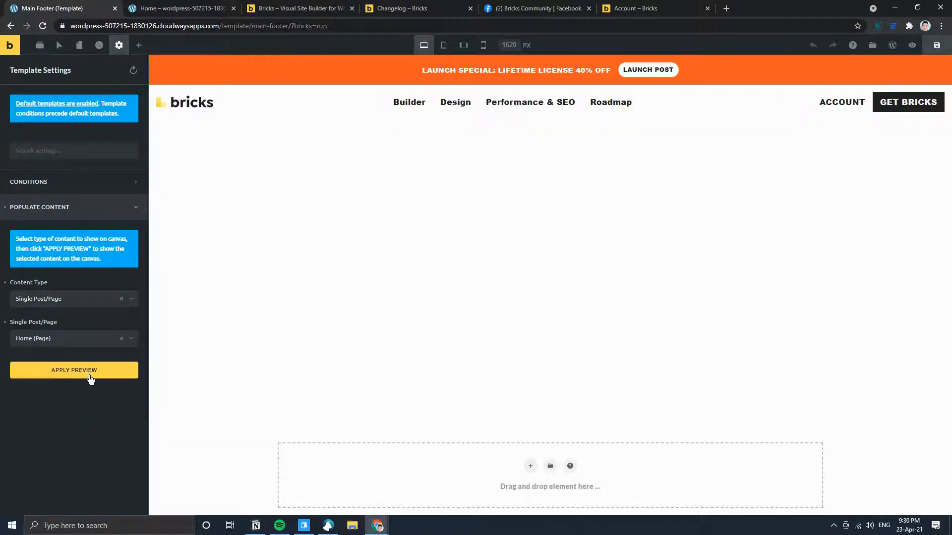
pyautogui.click(86, 380)
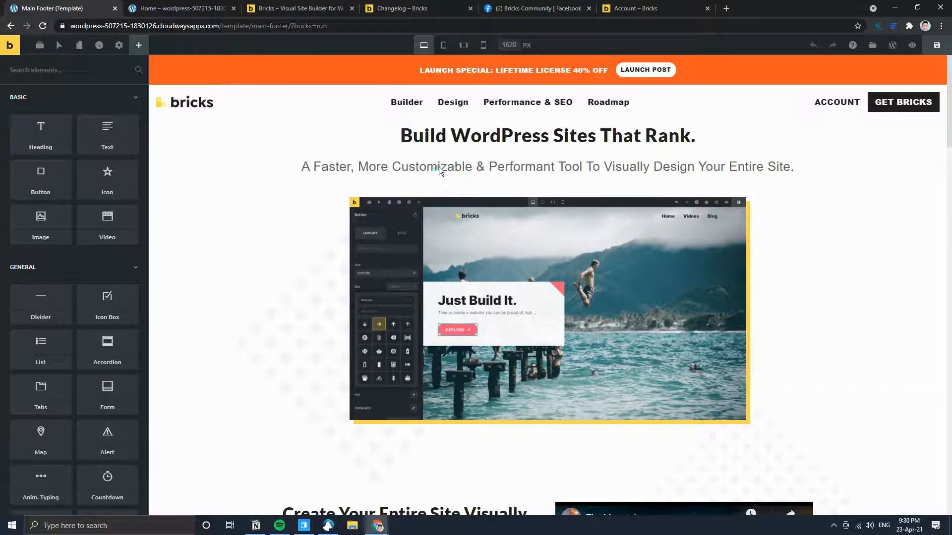
# - Examine the populated home page content on the canvas, from the hero through the pricing tables to the empty footer area
pyautogui.scroll(-2, 439, 167)
pyautogui.scroll(2, 420, 193)
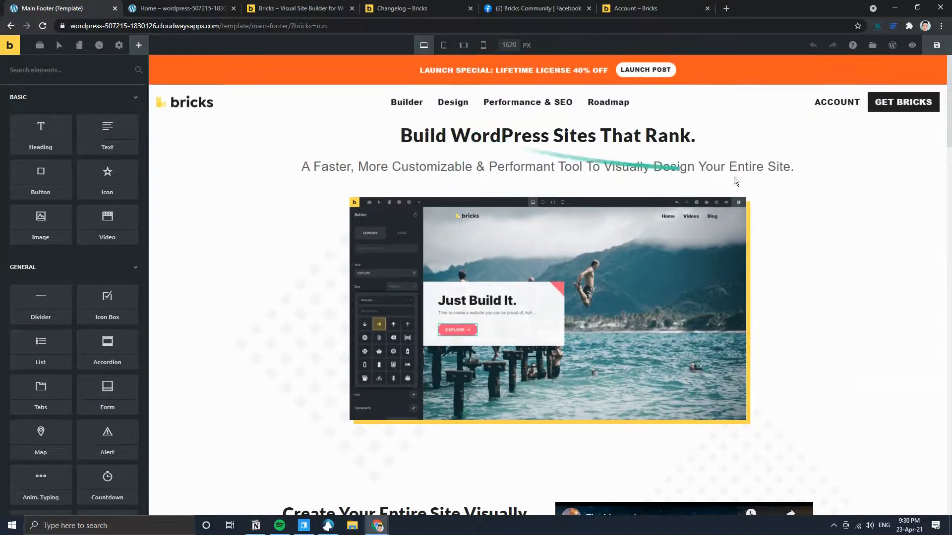
pyautogui.scroll(-8, 782, 211)
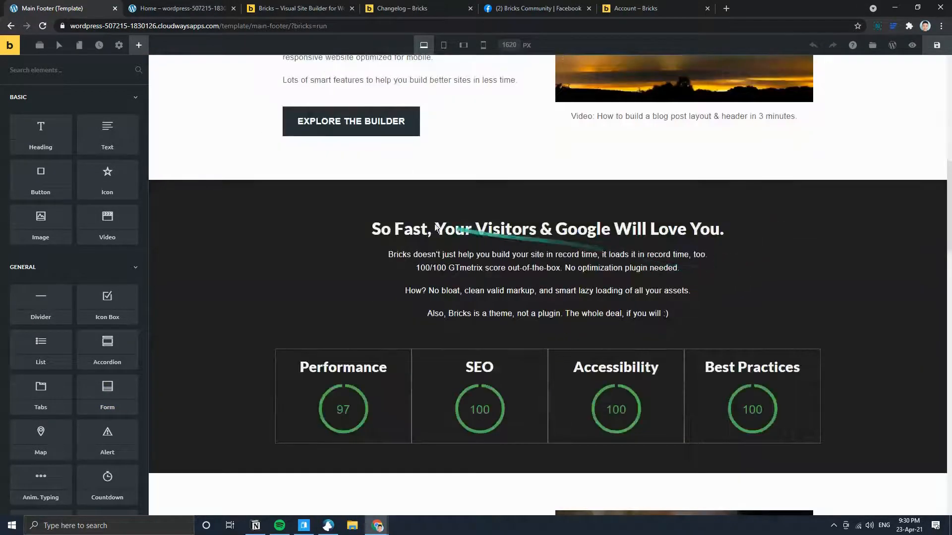
pyautogui.moveTo(395, 229); pyautogui.dragTo(709, 310)
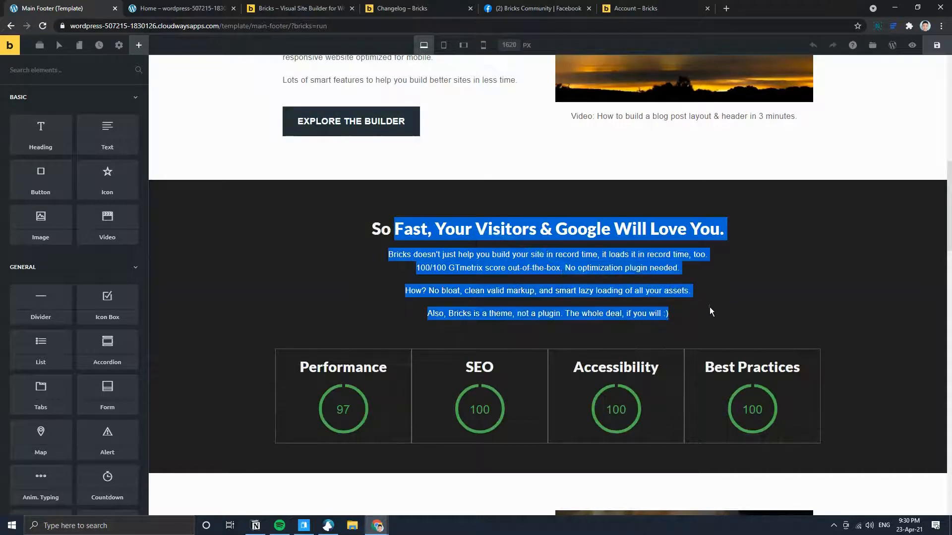
pyautogui.click(692, 279)
pyautogui.scroll(3, 629, 268)
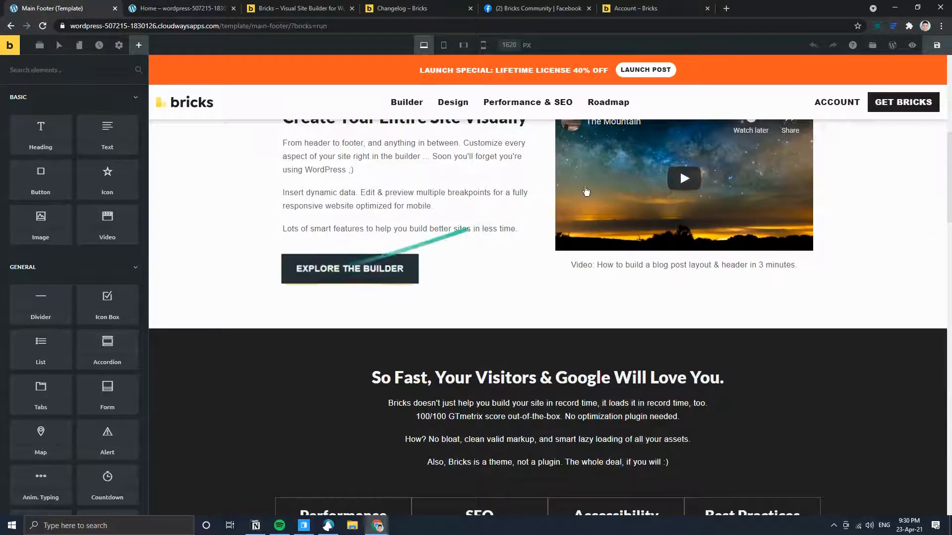
pyautogui.click(683, 181)
pyautogui.scroll(2, 595, 238)
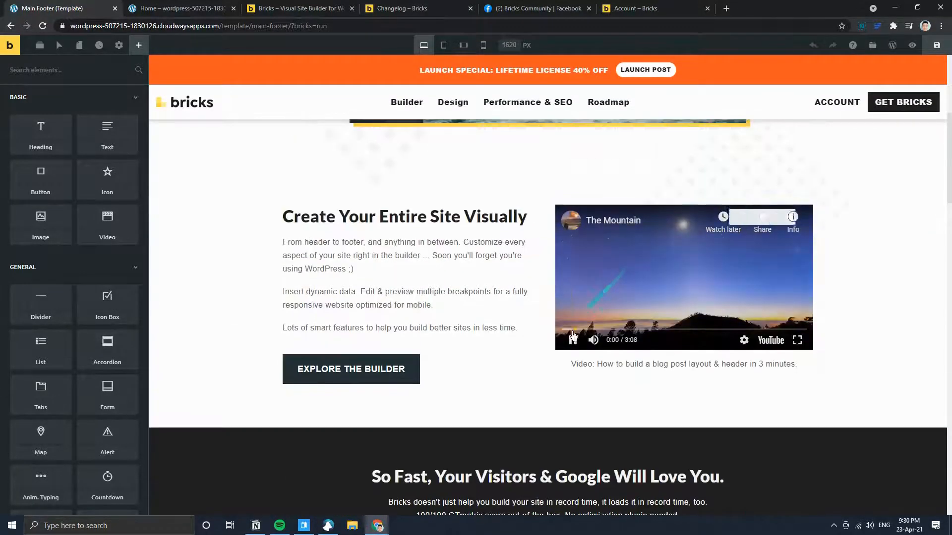
pyautogui.scroll(-15, 448, 308)
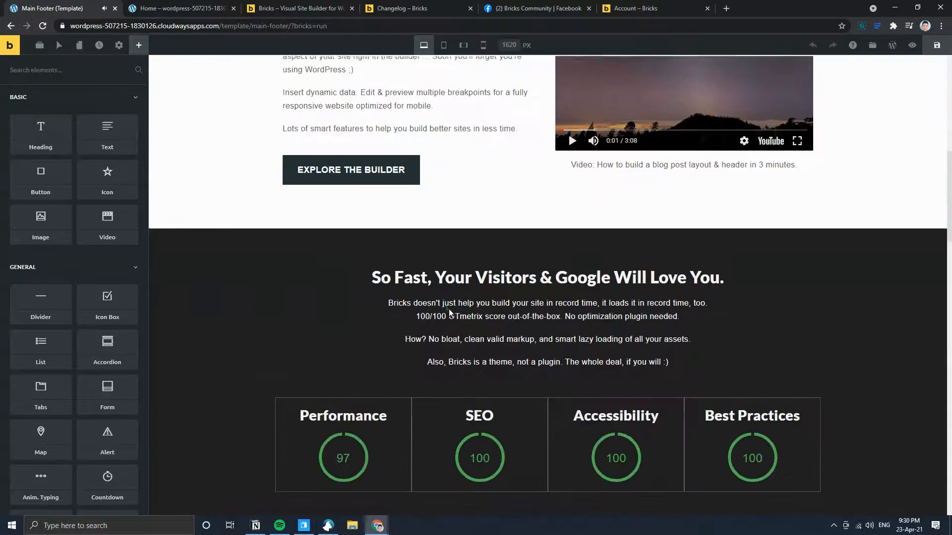
pyautogui.scroll(2, 457, 296)
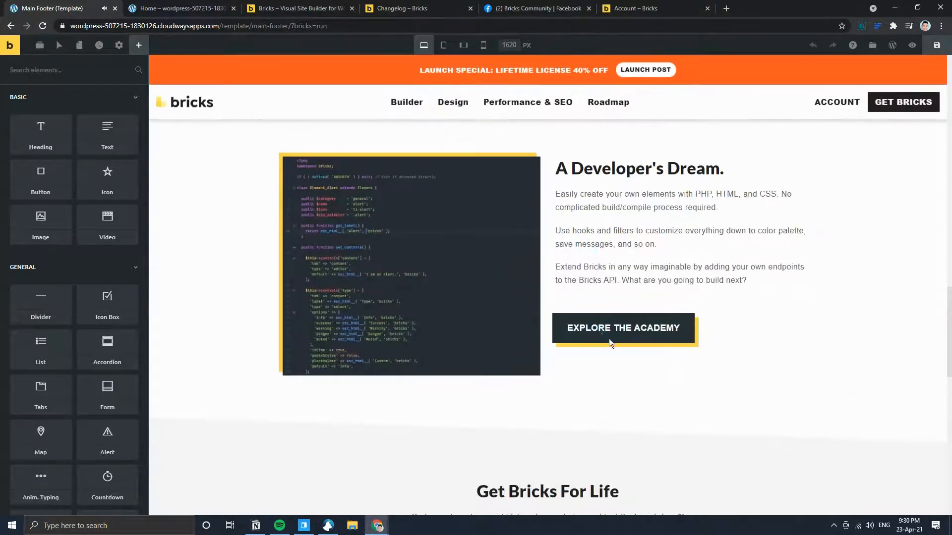
pyautogui.scroll(-6, 608, 338)
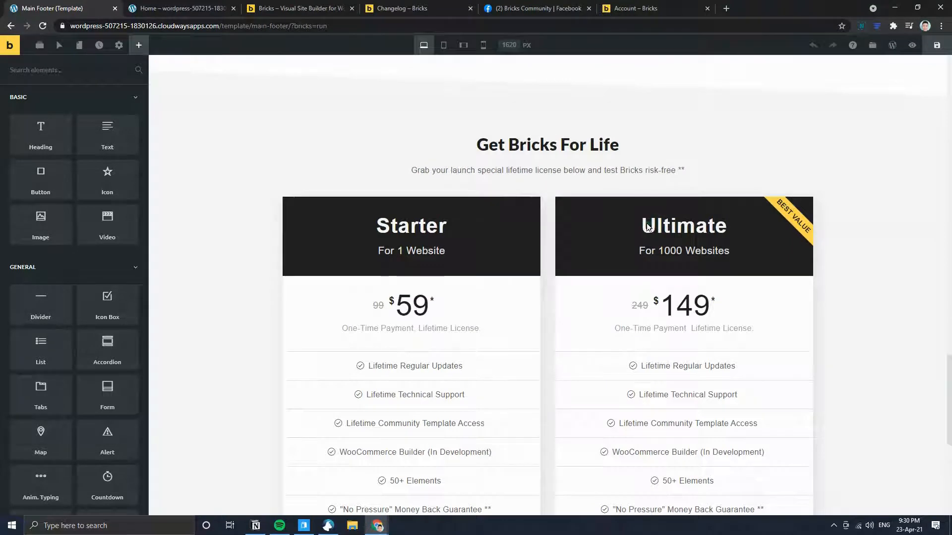
pyautogui.moveTo(646, 224); pyautogui.dragTo(748, 277)
pyautogui.click(768, 330)
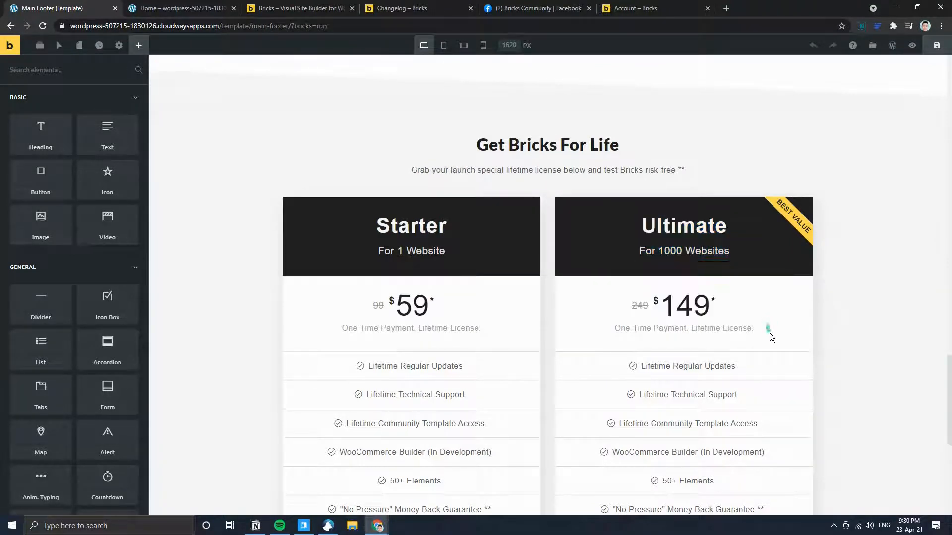
pyautogui.moveTo(752, 371); pyautogui.dragTo(645, 223)
pyautogui.click(748, 310)
pyautogui.scroll(-2, 731, 313)
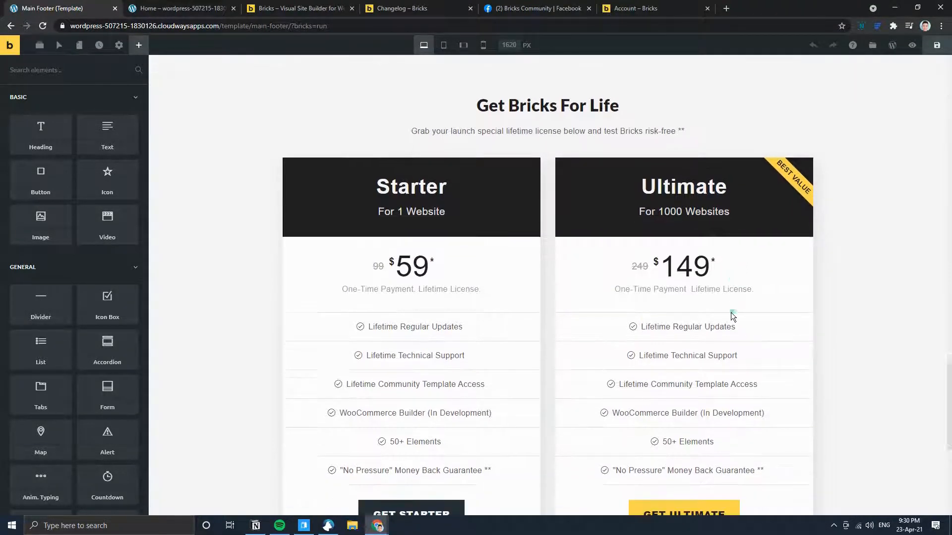
pyautogui.scroll(-1, 773, 300)
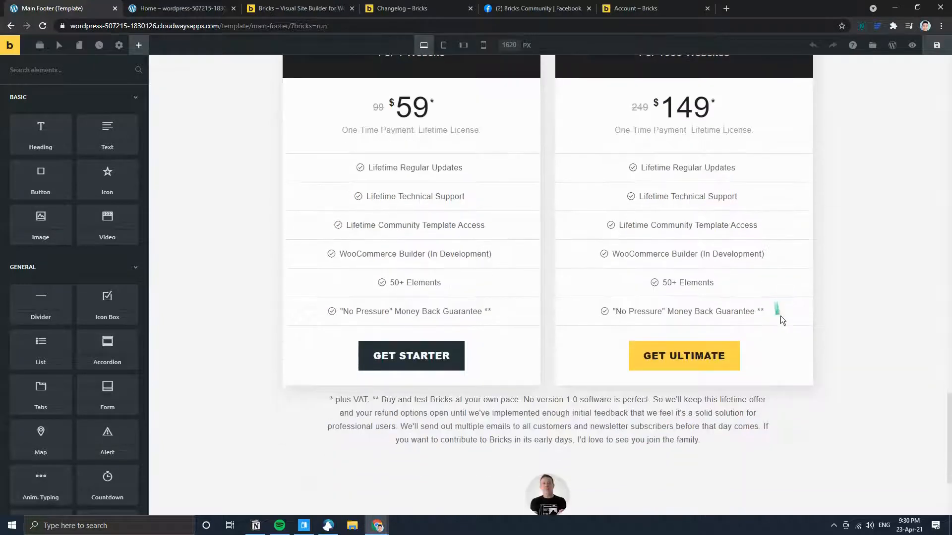
pyautogui.scroll(-3, 780, 316)
pyautogui.scroll(-1, 794, 323)
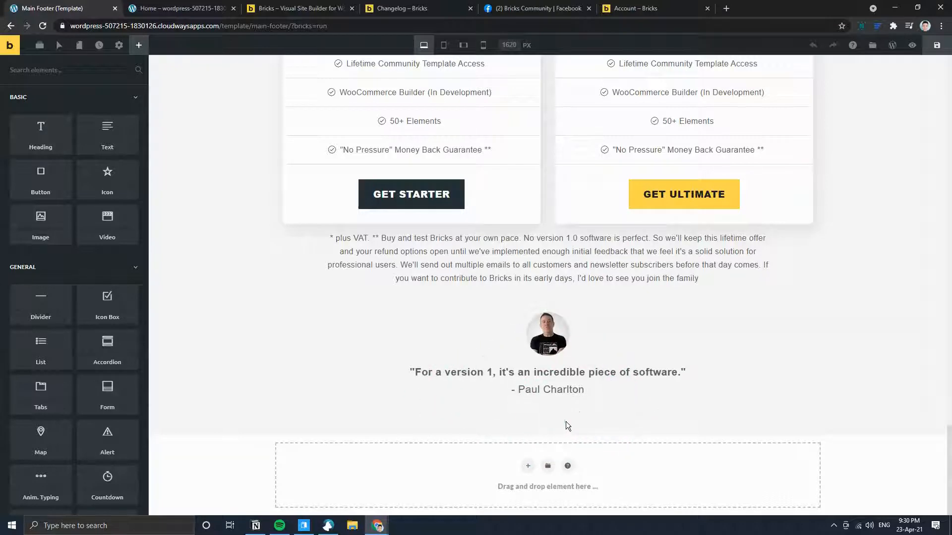
# - Examine the footer layout at the end of the original Bricks website, and return to the Main Footer template
pyautogui.click(301, 7)
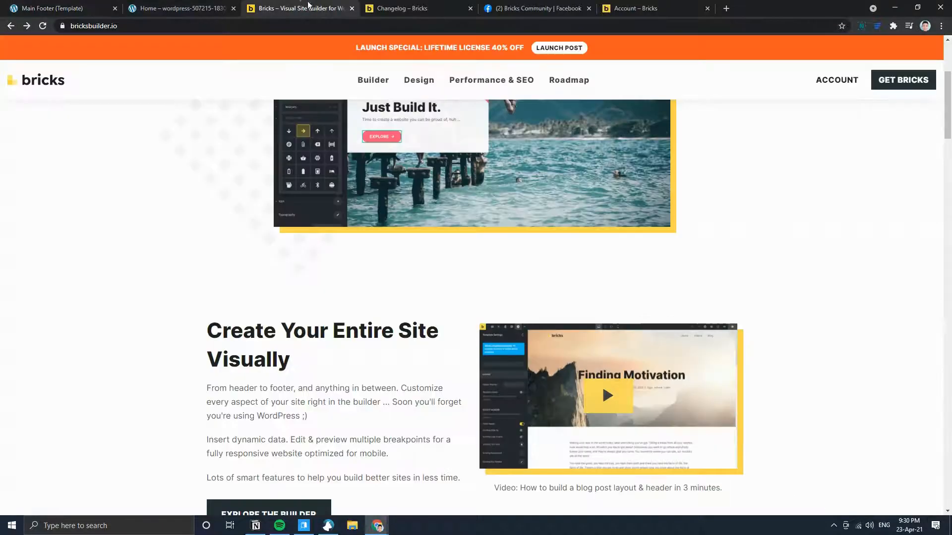
pyautogui.press('End')
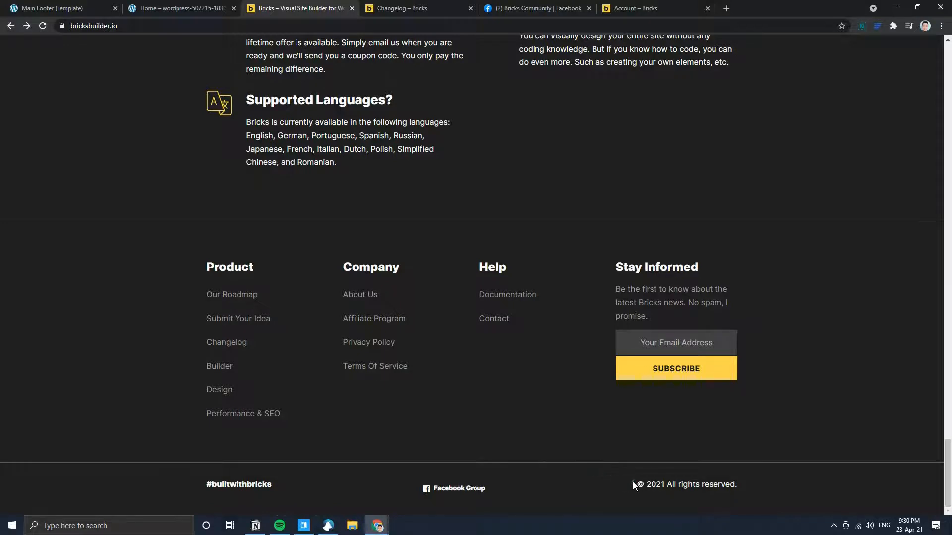
pyautogui.click(321, 7)
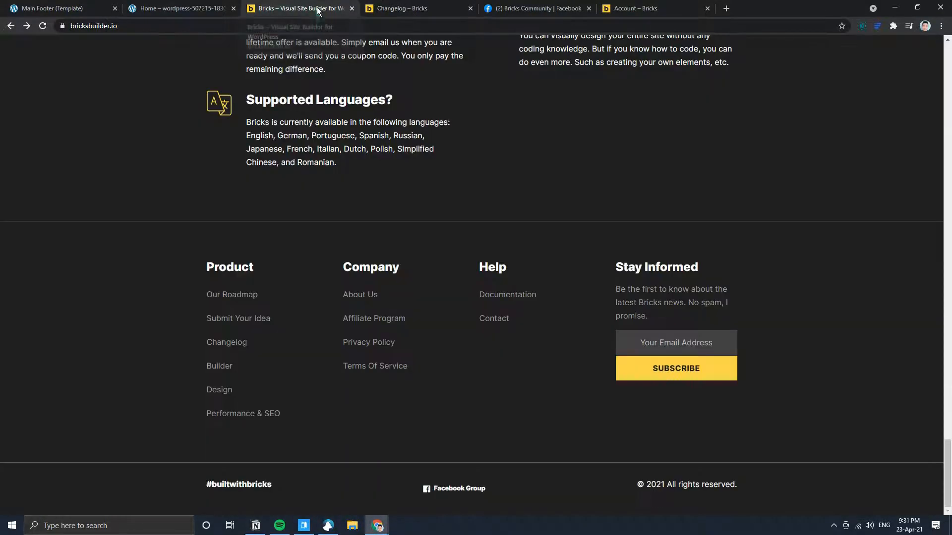
pyautogui.click(205, 5)
pyautogui.click(67, 8)
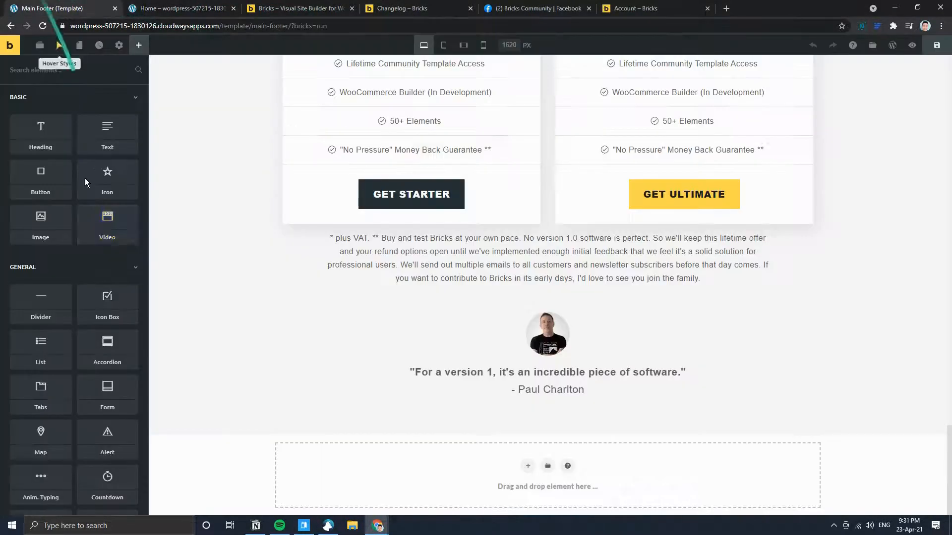
# - Insert a new section in the footer area, make it full width and disable Full Width Content, checking against the original footer
pyautogui.click(40, 43)
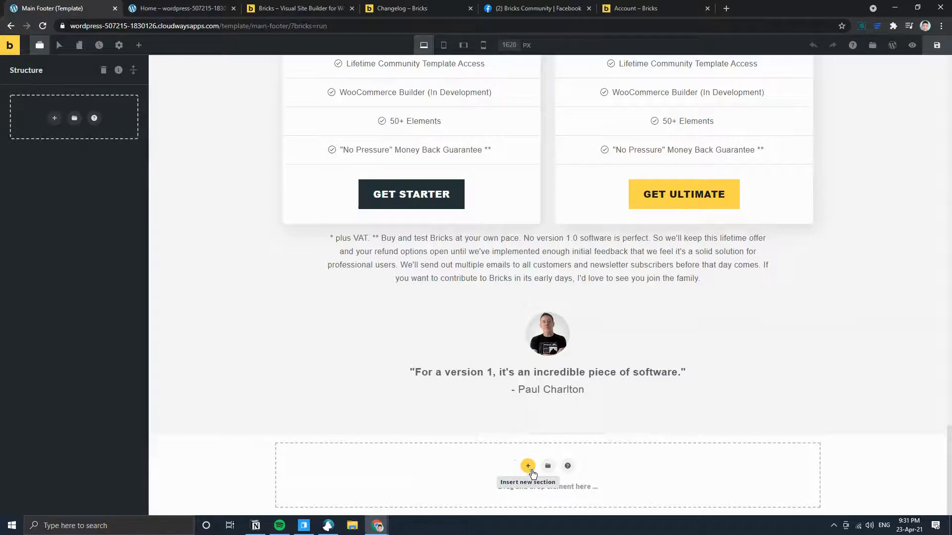
pyautogui.click(528, 467)
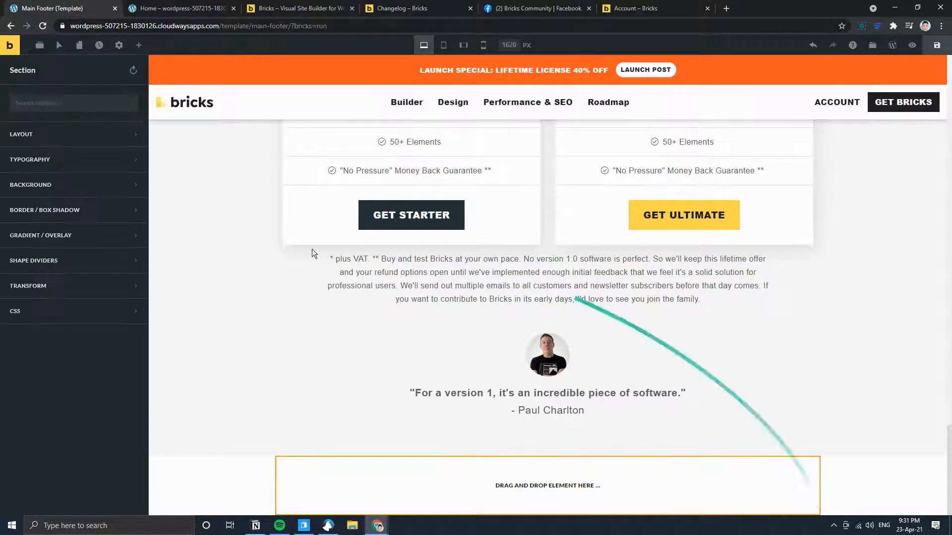
pyautogui.click(16, 137)
pyautogui.scroll(-3, 74, 297)
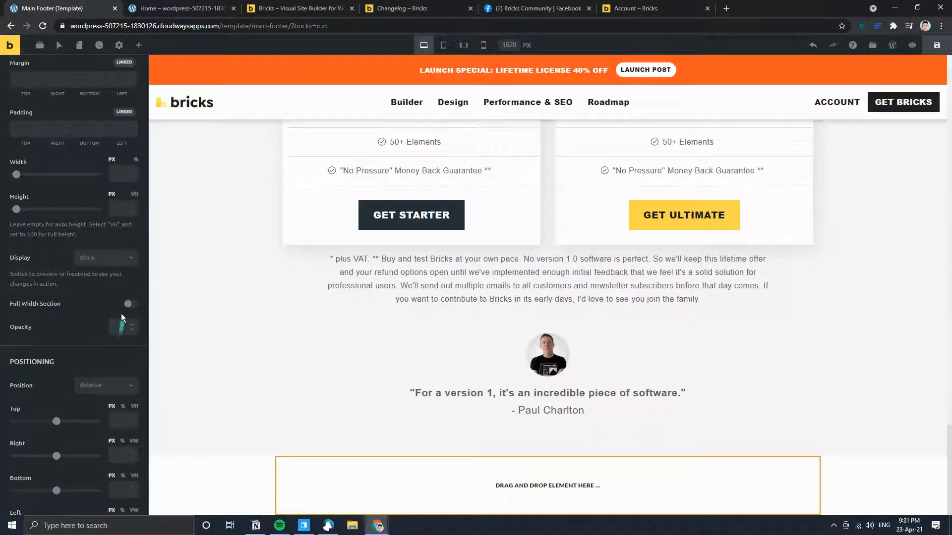
pyautogui.click(130, 304)
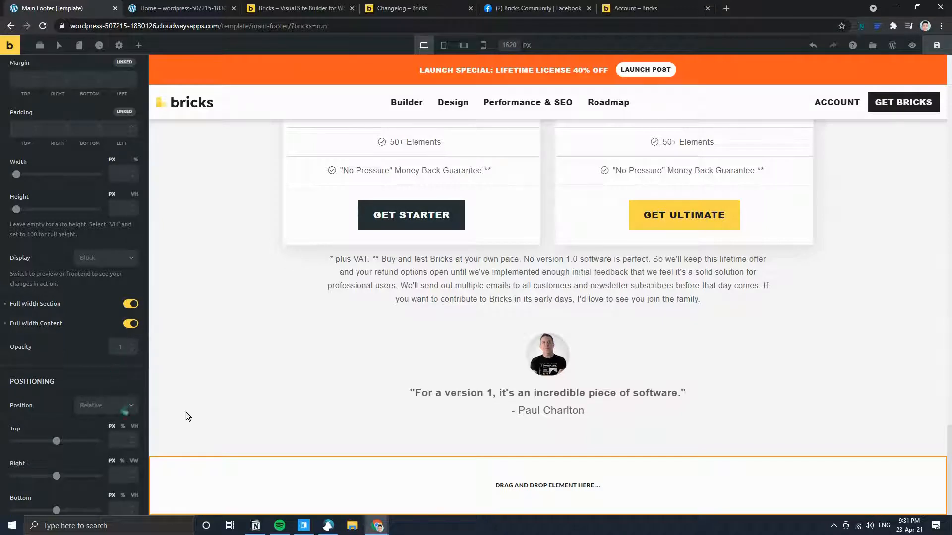
pyautogui.click(312, 6)
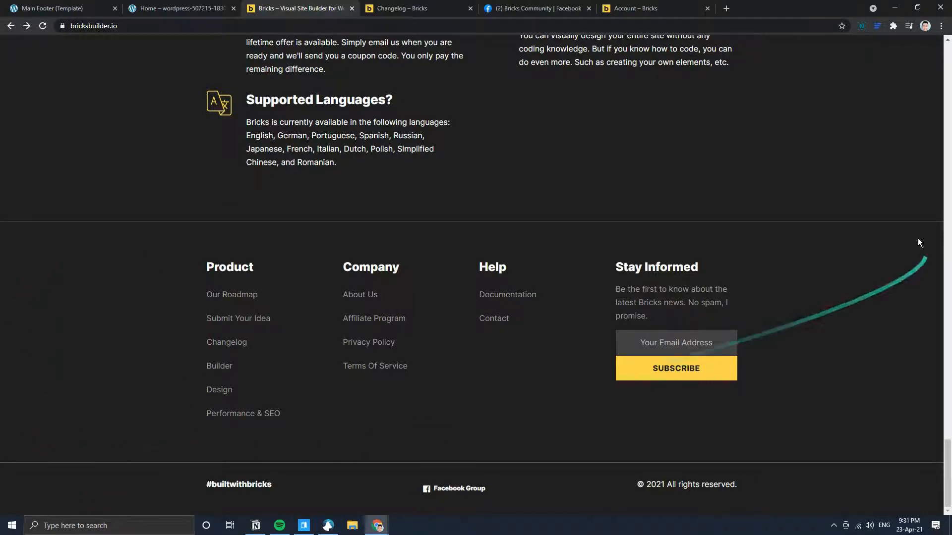
pyautogui.click(181, 7)
pyautogui.click(70, 8)
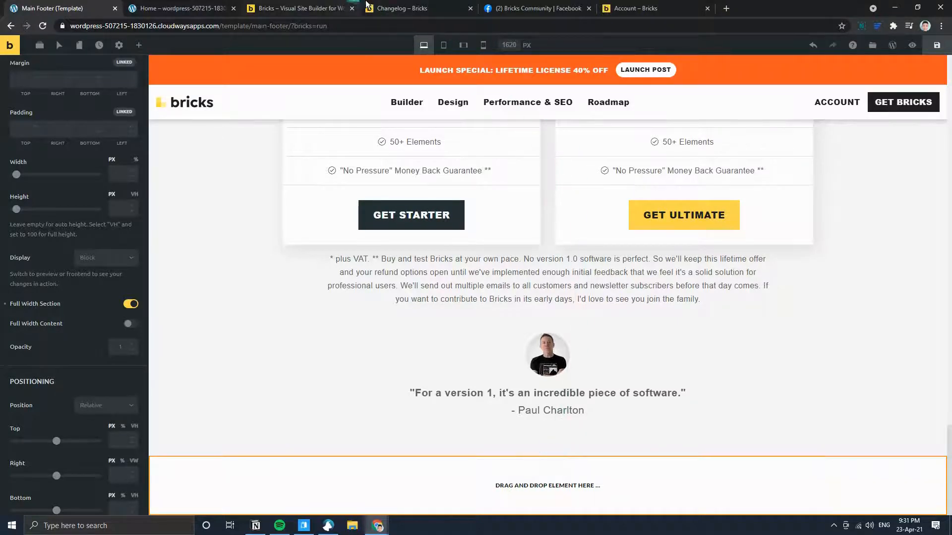
# - Set the footer column's elements to Horizontal direction, Center item alignment and Space between justification
pyautogui.click(339, 6)
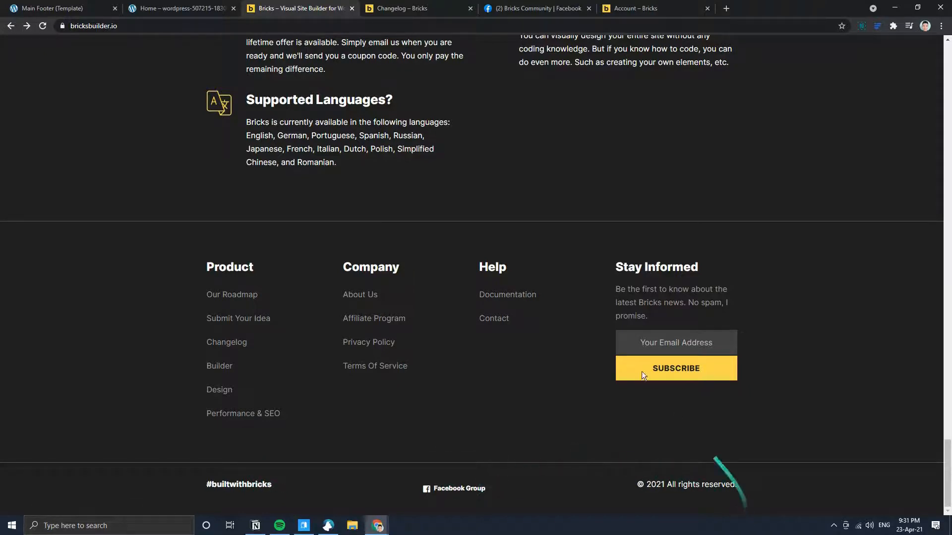
pyautogui.click(74, 6)
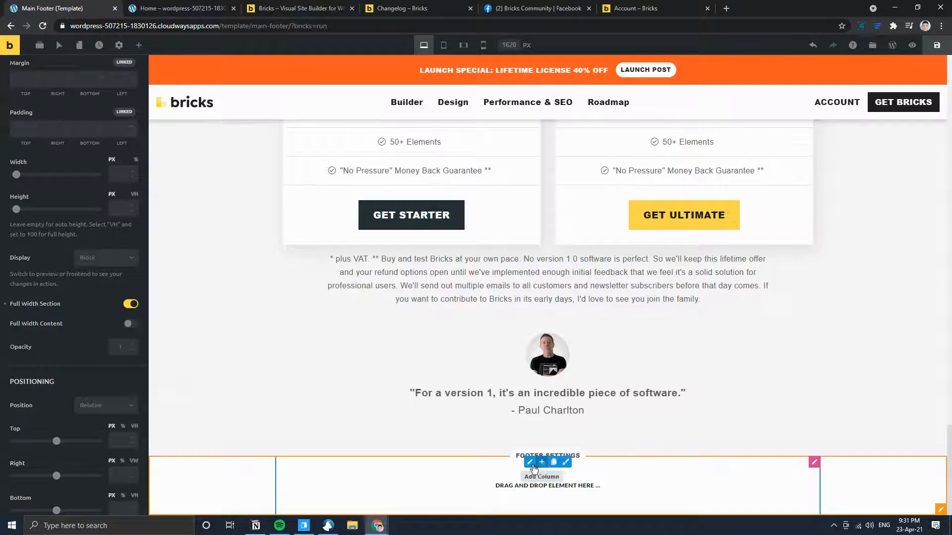
pyautogui.click(530, 464)
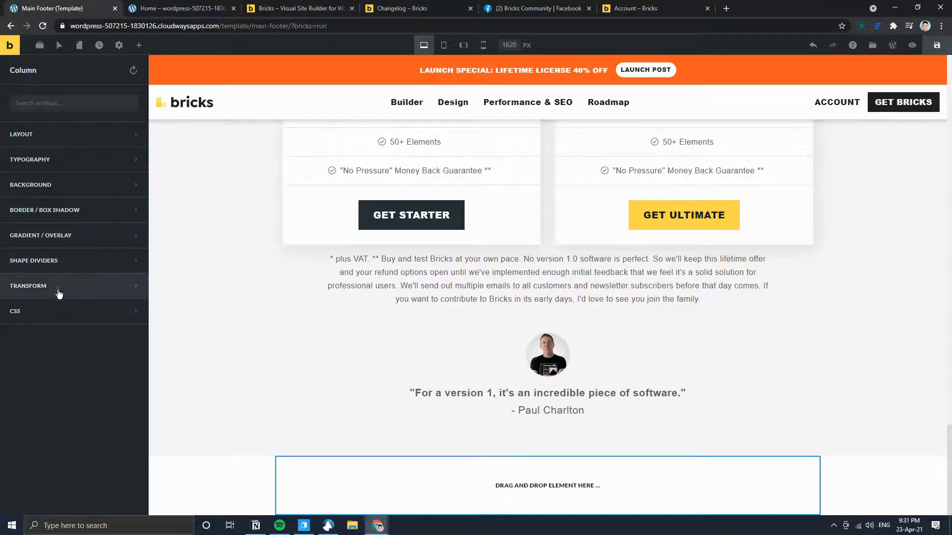
pyautogui.click(68, 137)
pyautogui.scroll(-6, 72, 328)
pyautogui.scroll(-7, 72, 346)
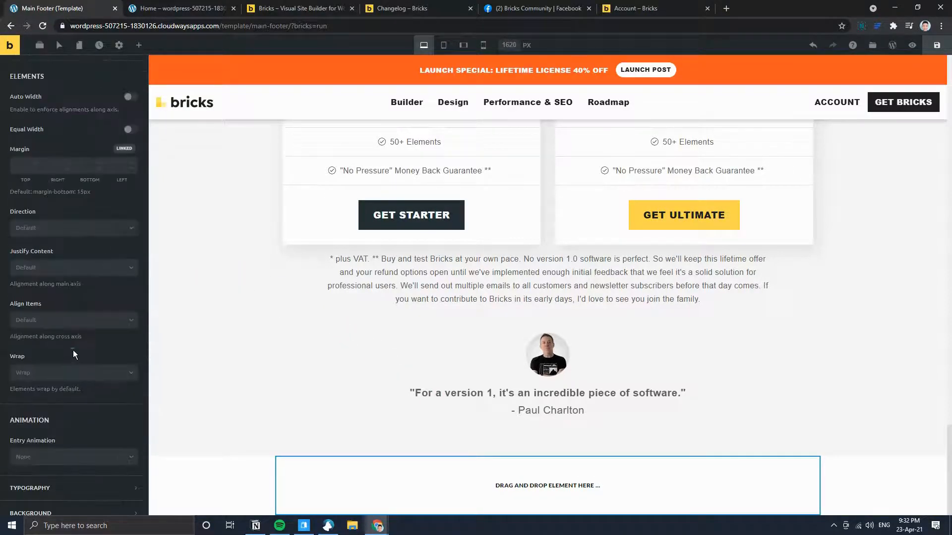
pyautogui.click(85, 228)
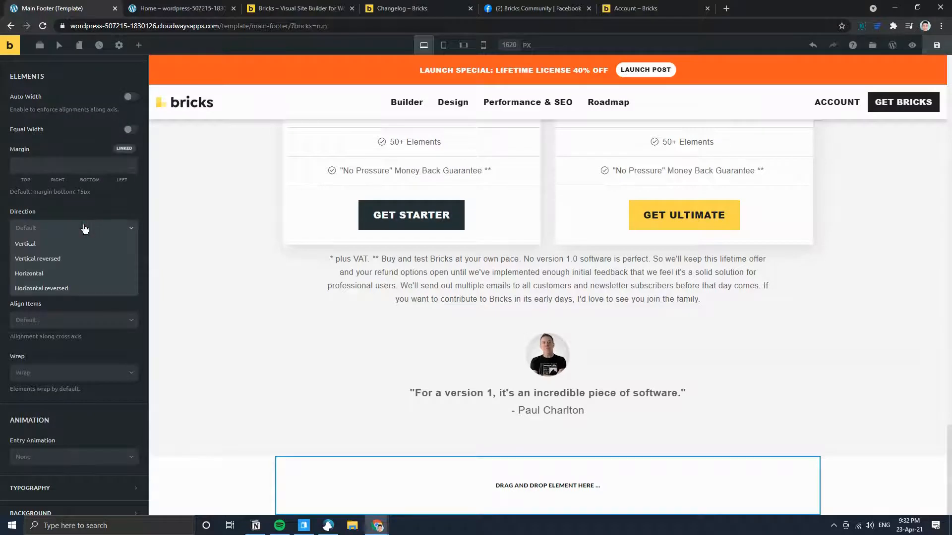
pyautogui.click(43, 273)
pyautogui.click(34, 321)
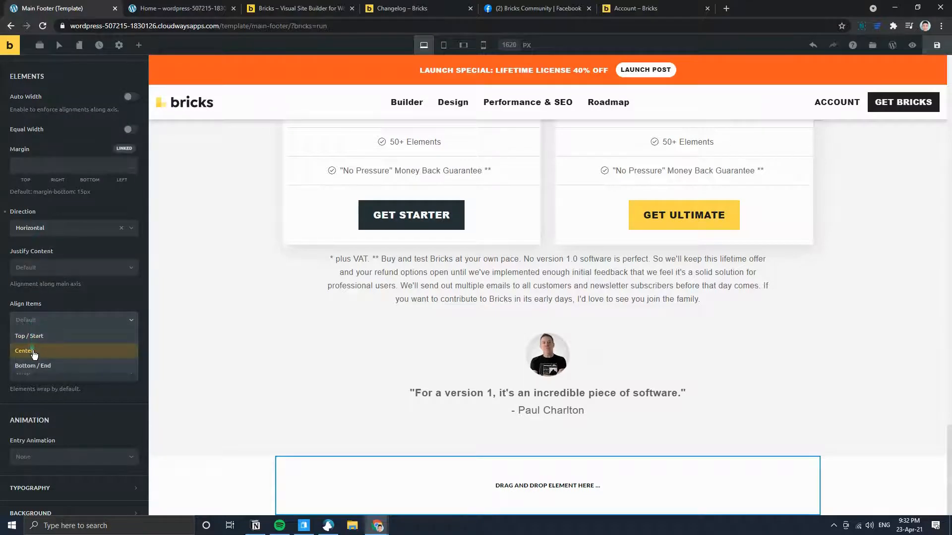
pyautogui.click(26, 350)
pyautogui.click(79, 269)
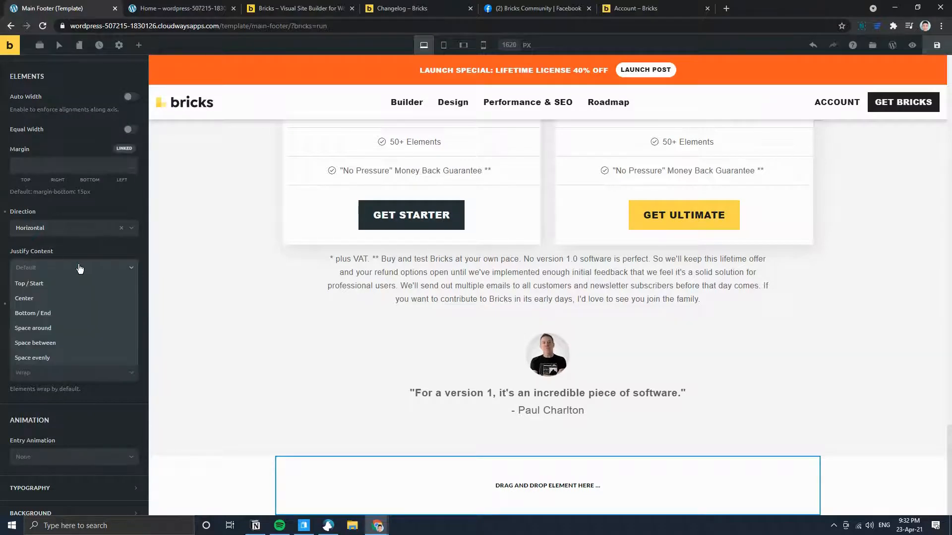
pyautogui.click(34, 344)
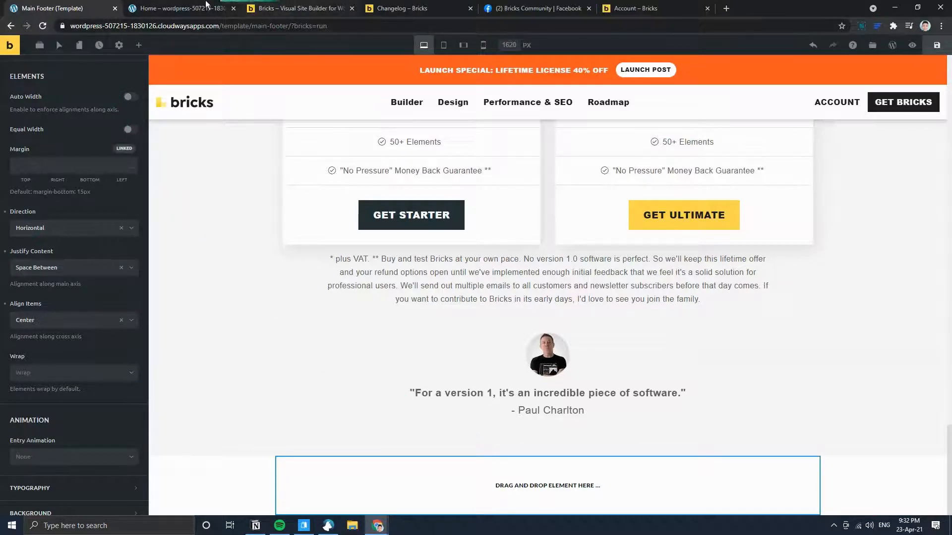
# - Compare with the original site's bottom footer row, and add a Text element to the Main Footer template's empty column
pyautogui.click(275, 8)
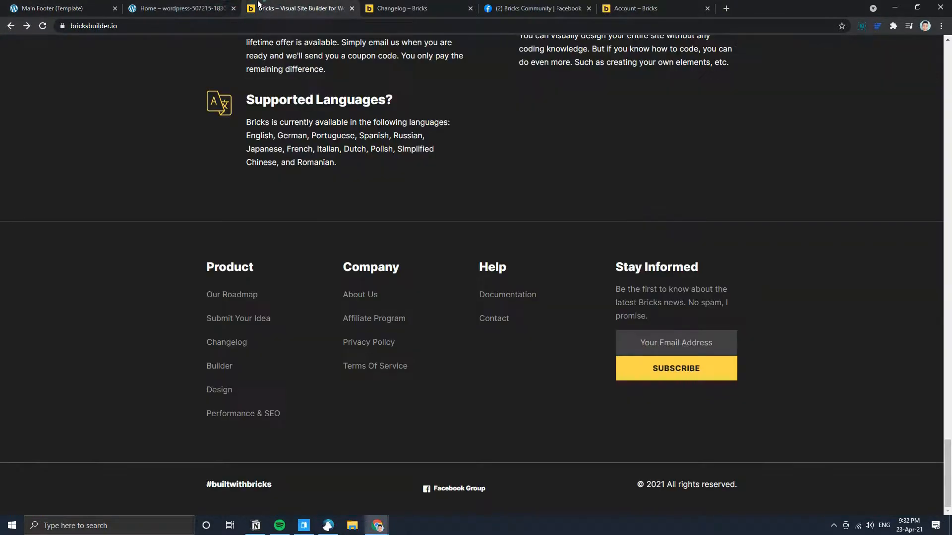
pyautogui.click(30, 4)
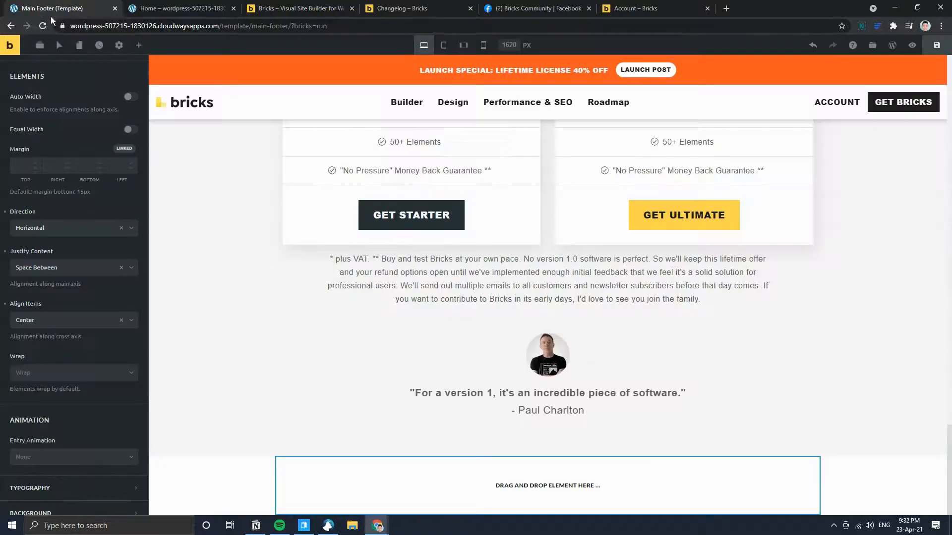
pyautogui.click(138, 45)
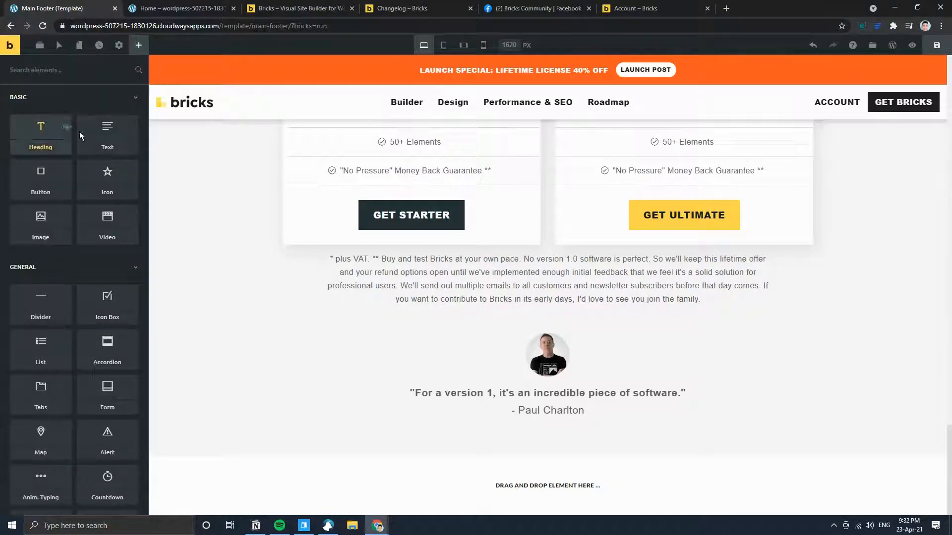
pyautogui.moveTo(98, 140); pyautogui.dragTo(415, 479)
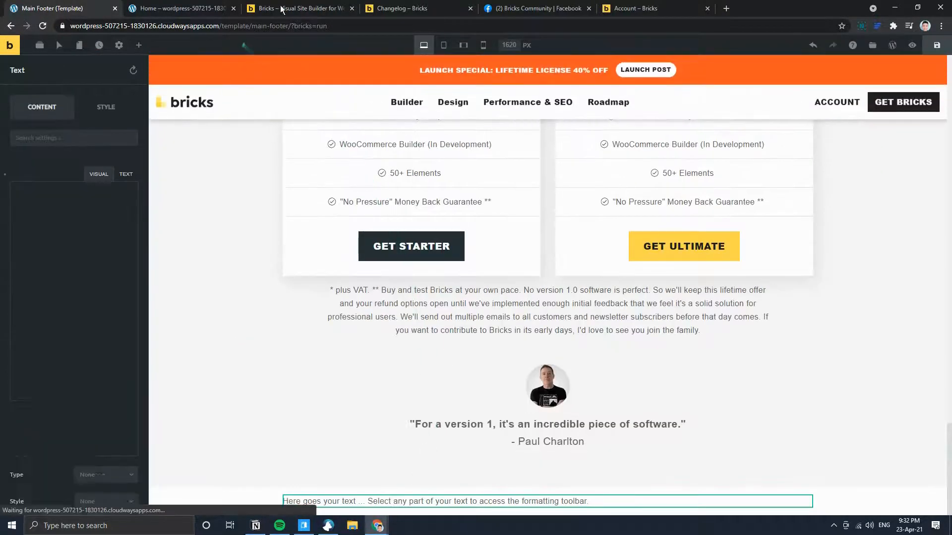
# - Add a Button element below the footer text after checking the original footer, and duplicate the text element
pyautogui.click(307, 7)
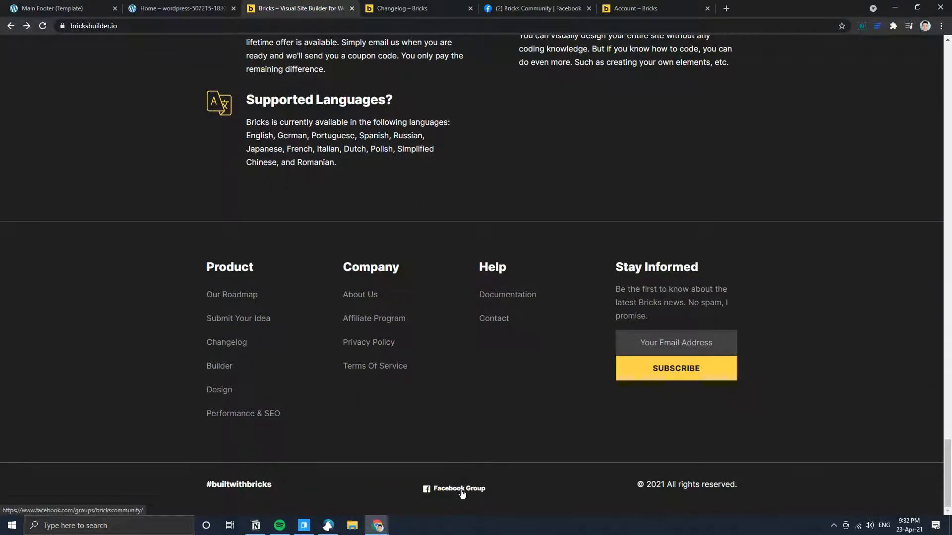
pyautogui.click(58, 8)
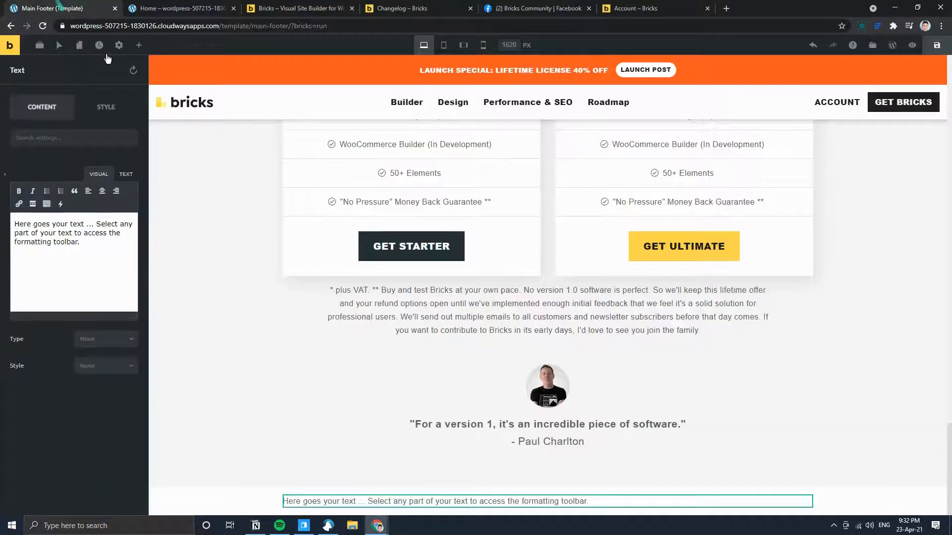
pyautogui.click(138, 47)
pyautogui.write('butto')
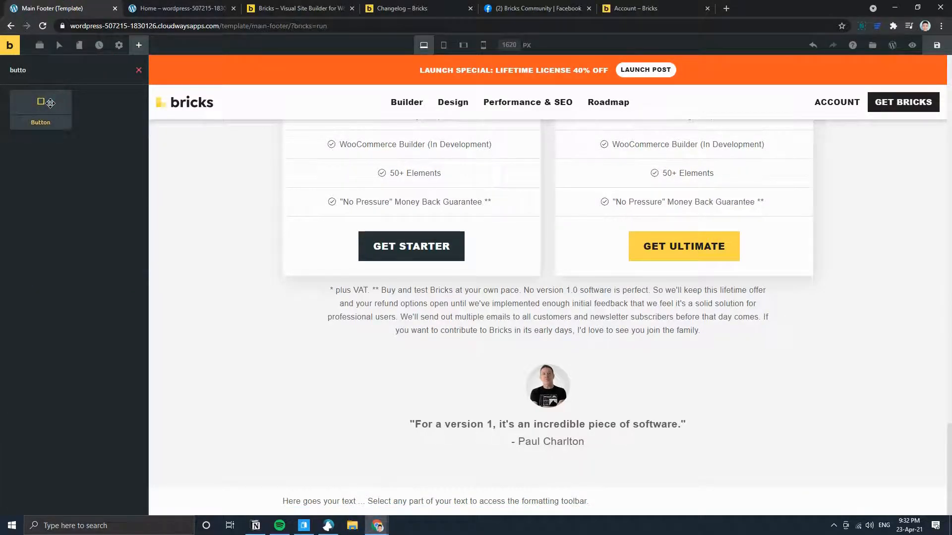
pyautogui.moveTo(50, 103); pyautogui.dragTo(603, 501)
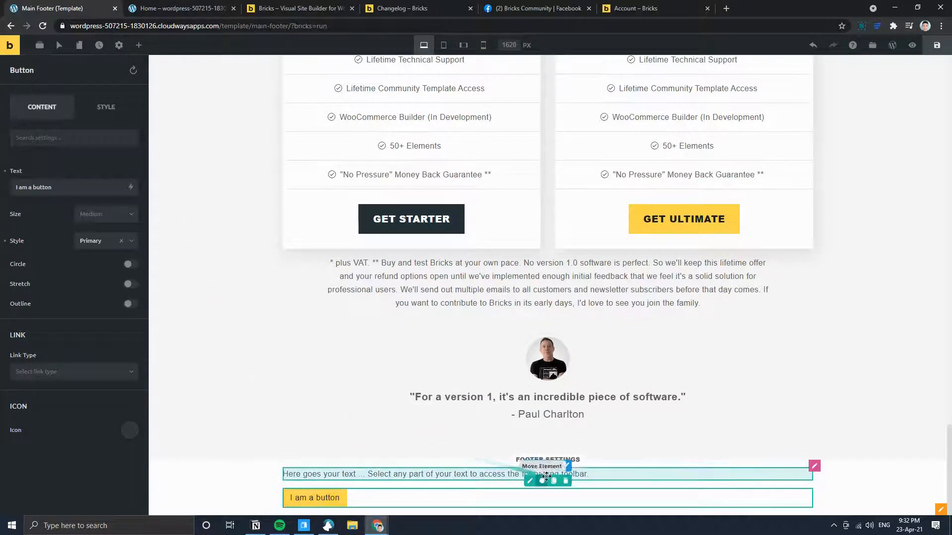
pyautogui.click(554, 482)
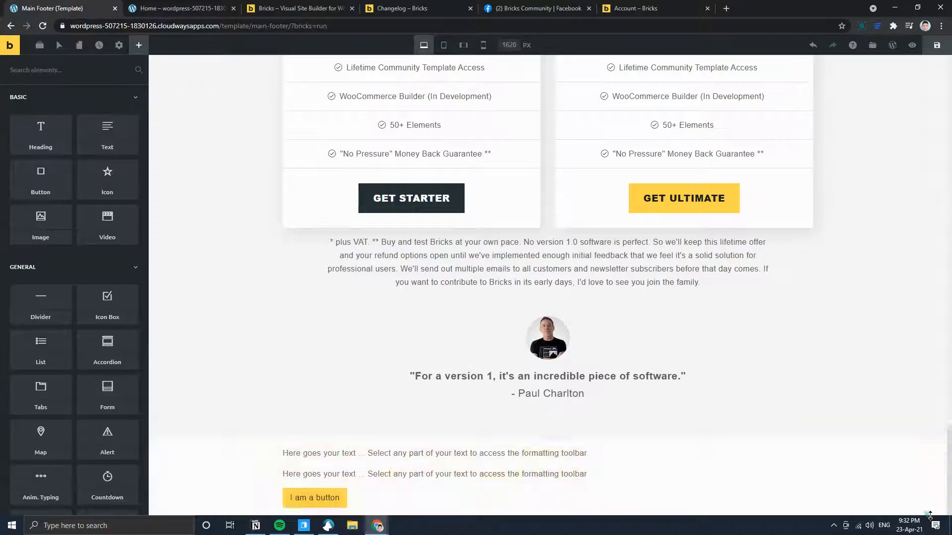
# - Set the footer section's background to the near-black colour of the default palette, comparing it with the original footer
pyautogui.click(941, 511)
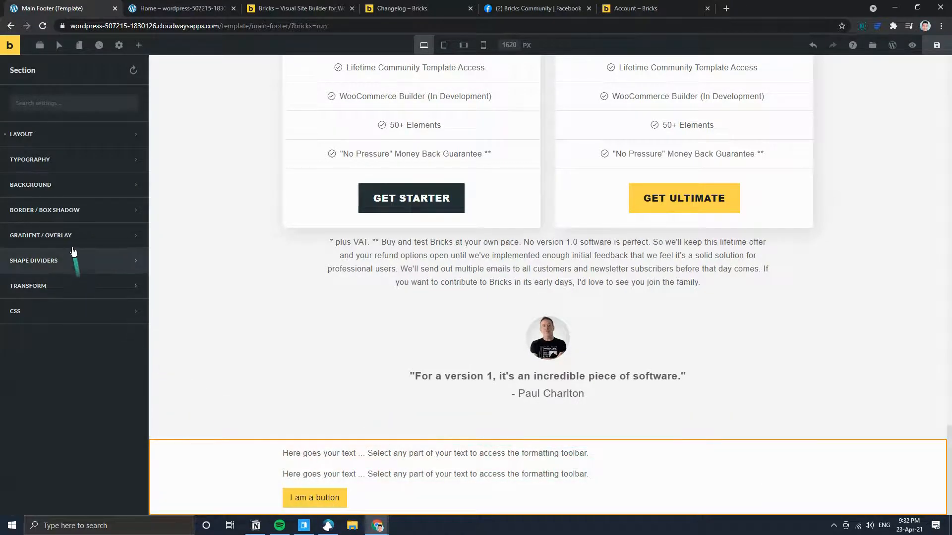
pyautogui.click(82, 186)
pyautogui.click(129, 216)
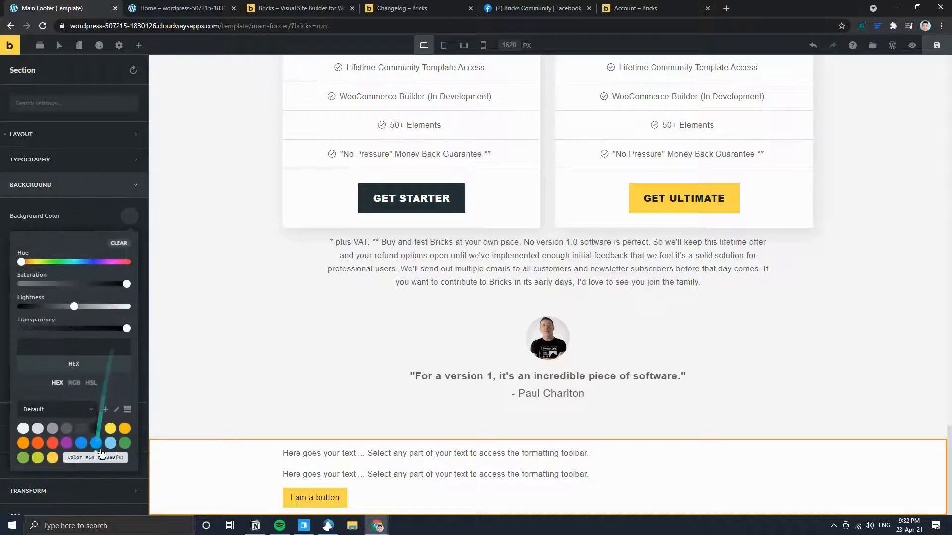
pyautogui.click(97, 431)
pyautogui.click(292, 8)
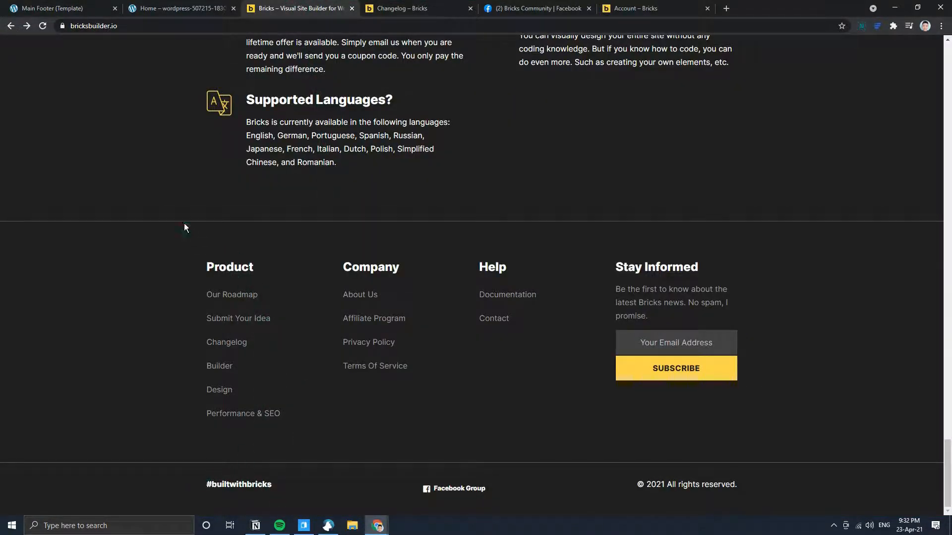
pyautogui.click(64, 8)
pyautogui.click(117, 186)
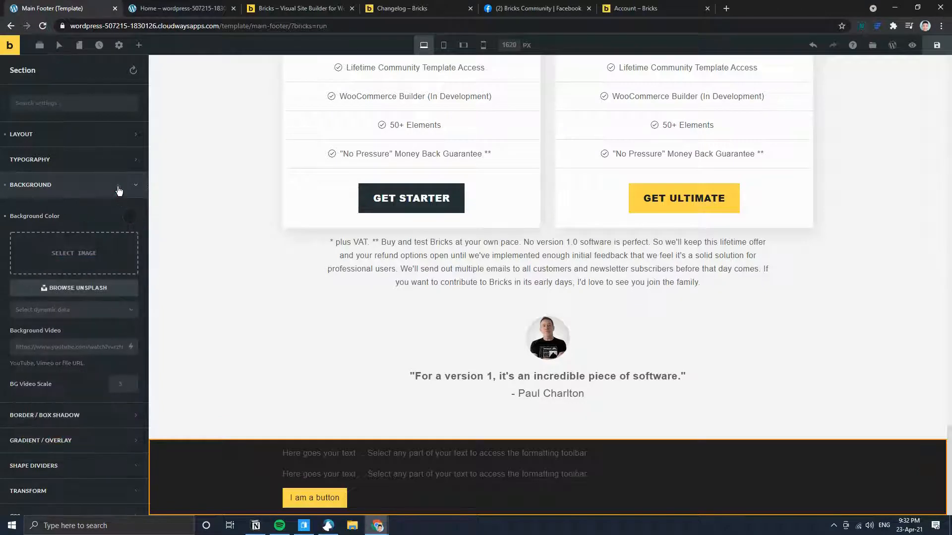
pyautogui.click(117, 186)
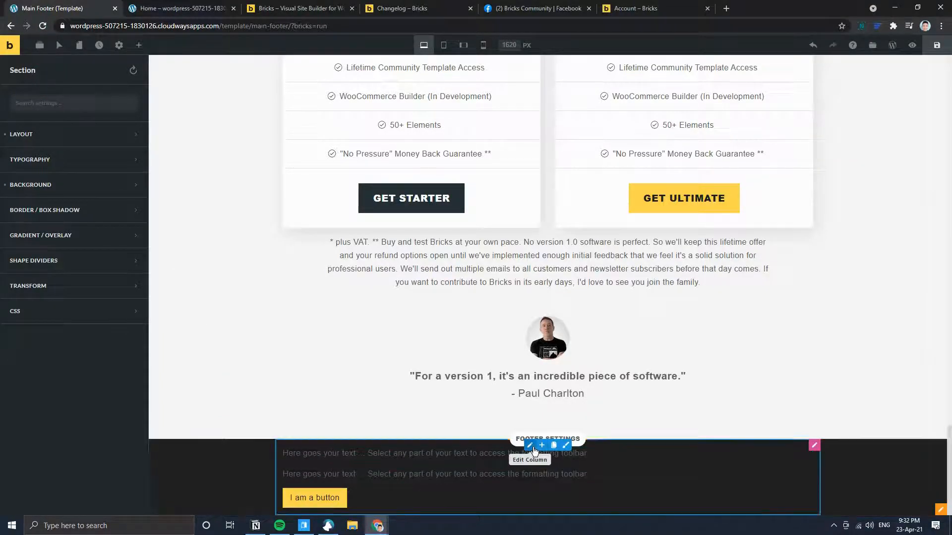
# - Set the style of both footer text elements to Light
pyautogui.click(538, 453)
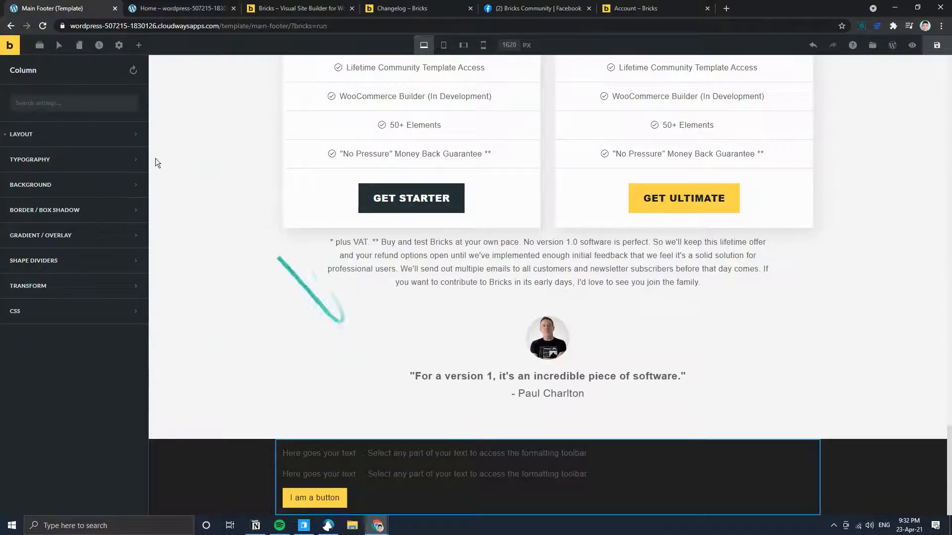
pyautogui.click(530, 462)
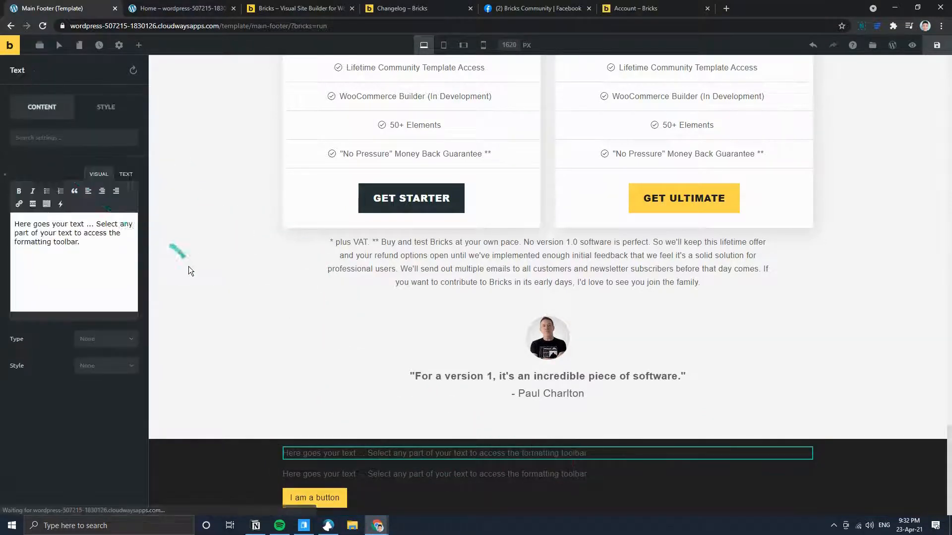
pyautogui.click(99, 372)
pyautogui.click(102, 412)
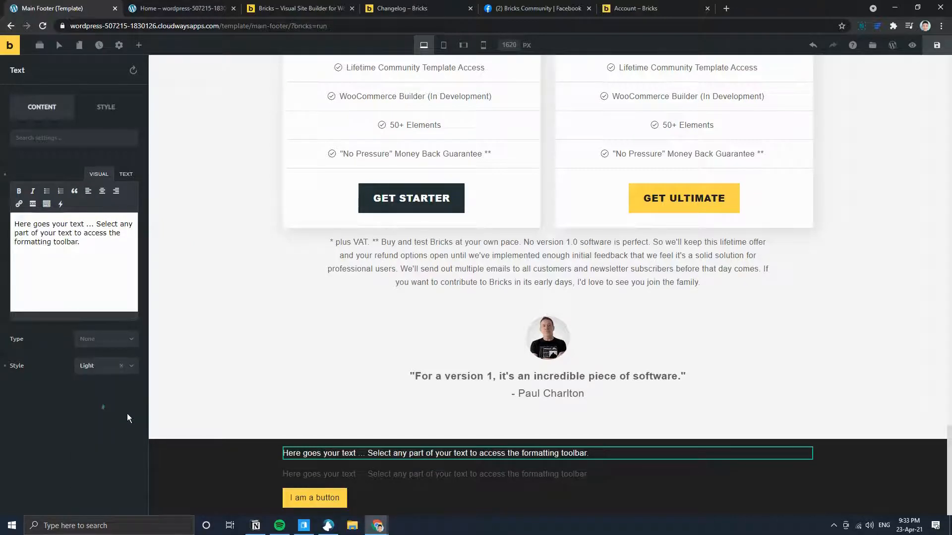
pyautogui.click(528, 475)
pyautogui.click(107, 367)
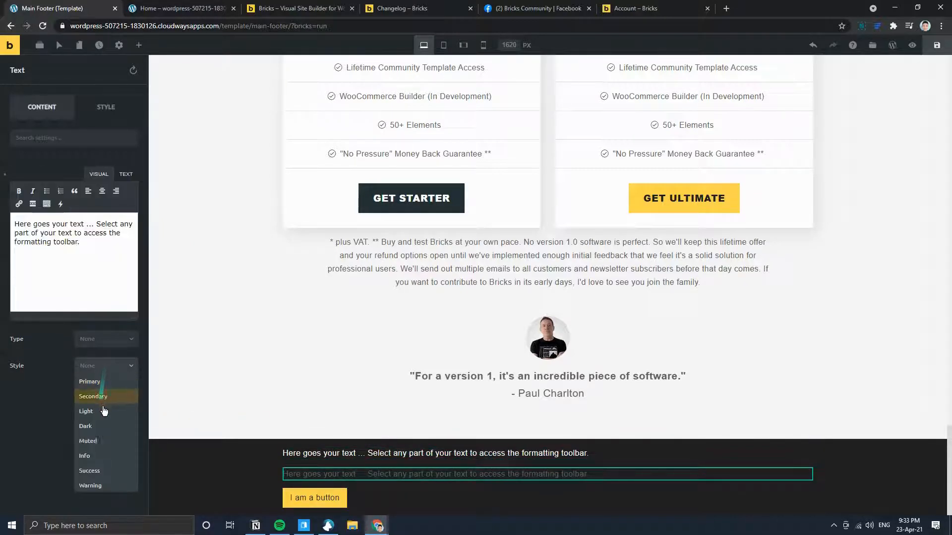
pyautogui.click(104, 411)
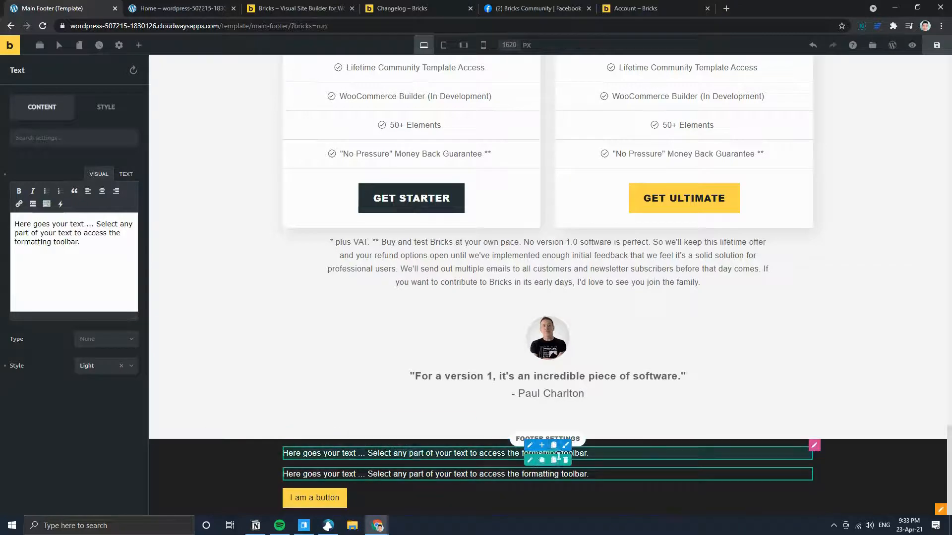
# - Enable Auto Width in the layout of both footer text elements
pyautogui.click(99, 103)
pyautogui.click(81, 170)
pyautogui.click(130, 438)
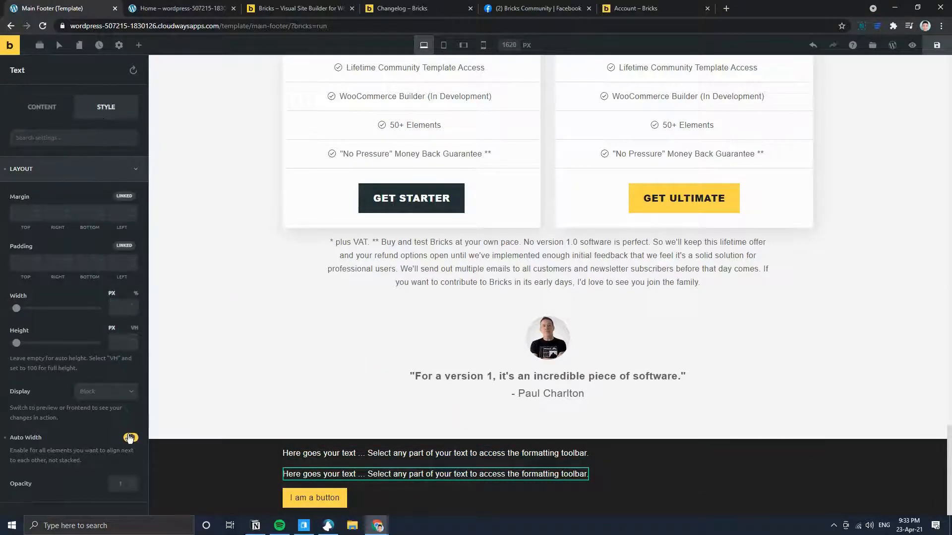
pyautogui.click(531, 461)
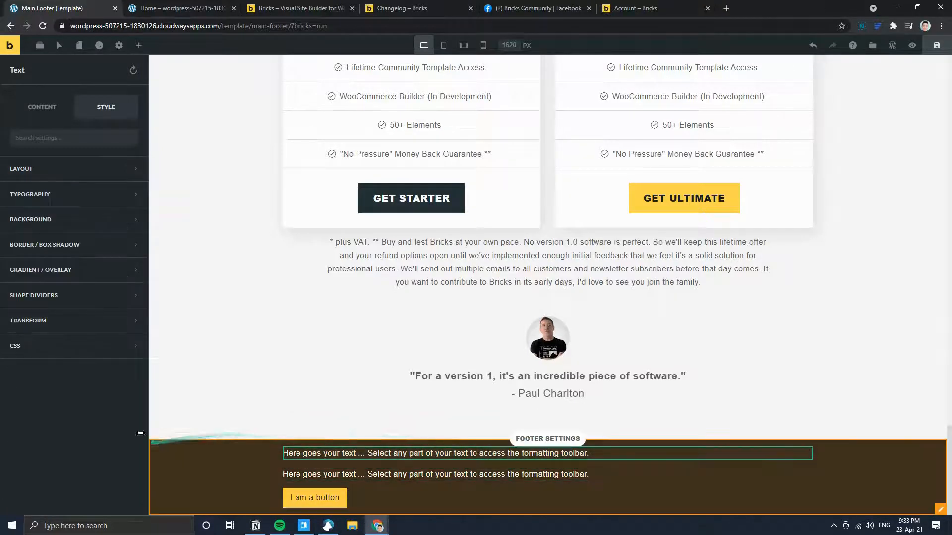
pyautogui.click(114, 169)
pyautogui.click(131, 438)
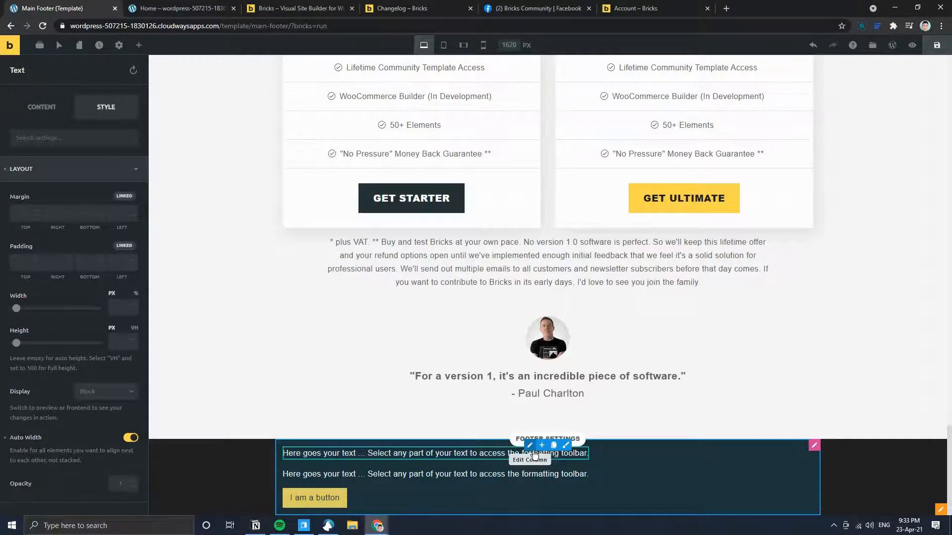
# - Set the first footer text's font weight to 900, using the original footer's bold hashtag as reference
pyautogui.click(326, 4)
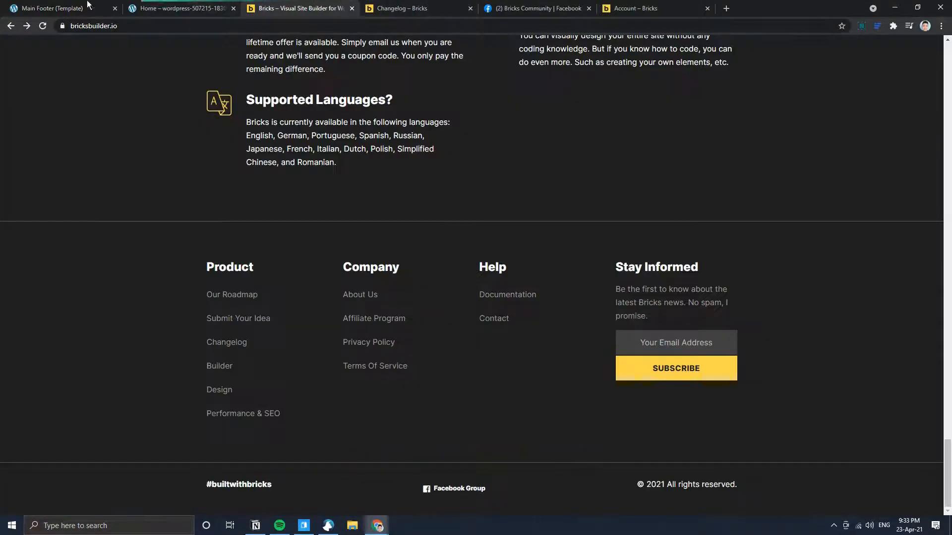
pyautogui.click(90, 8)
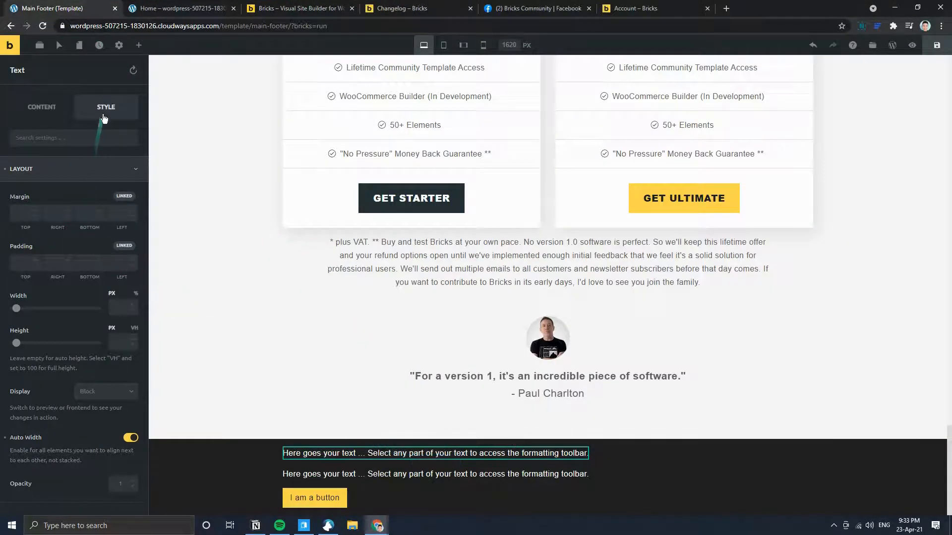
pyautogui.click(98, 183)
pyautogui.click(74, 195)
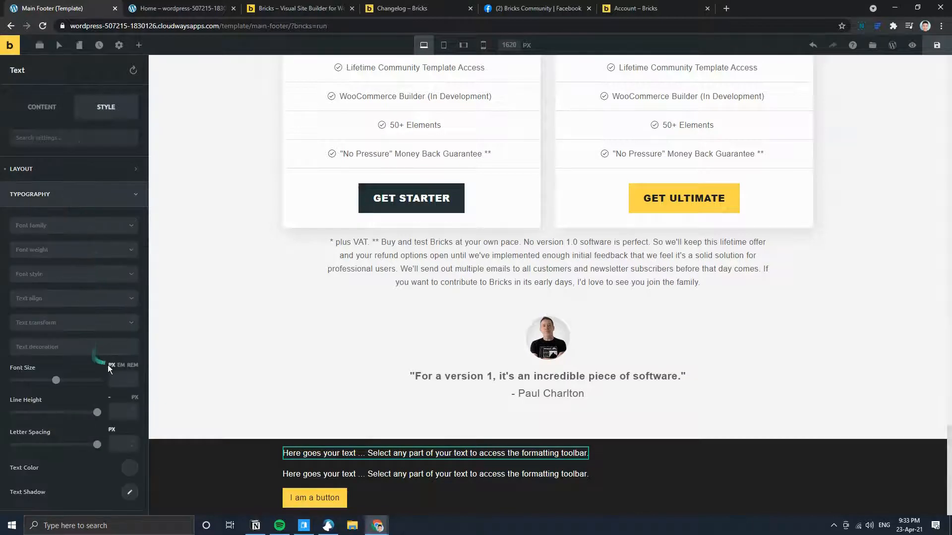
pyautogui.click(57, 250)
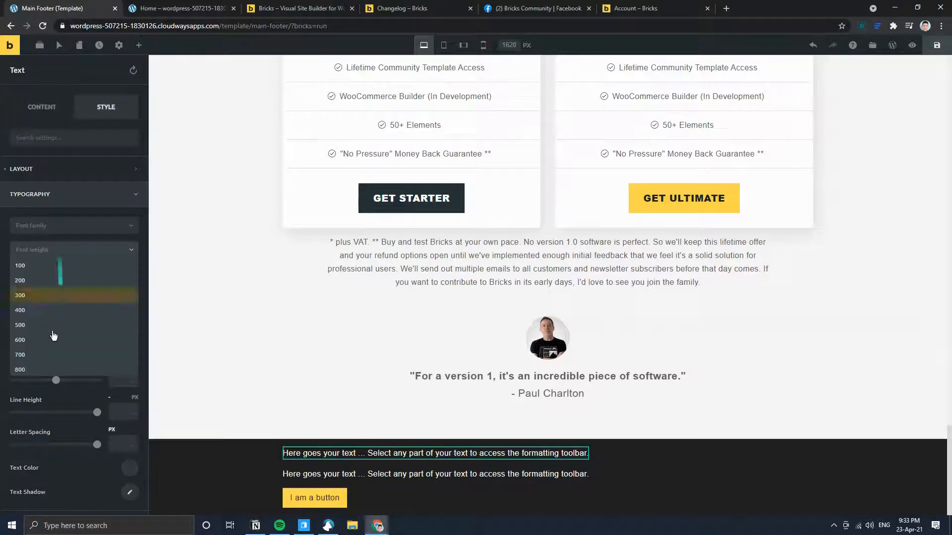
pyautogui.click(54, 361)
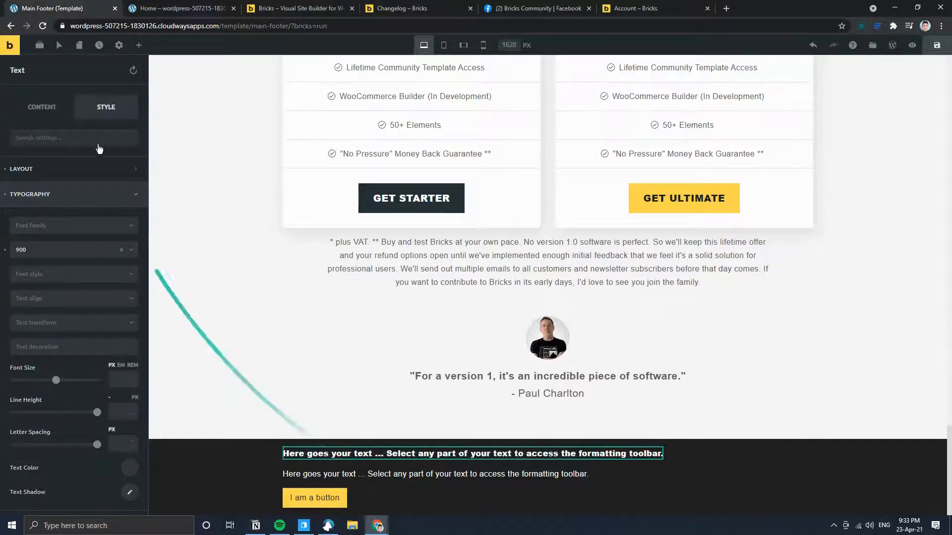
# - Replace the first footer text's placeholder content with "#builtwithbricks"
pyautogui.click(42, 106)
pyautogui.hotkey('ctrl', 'a')
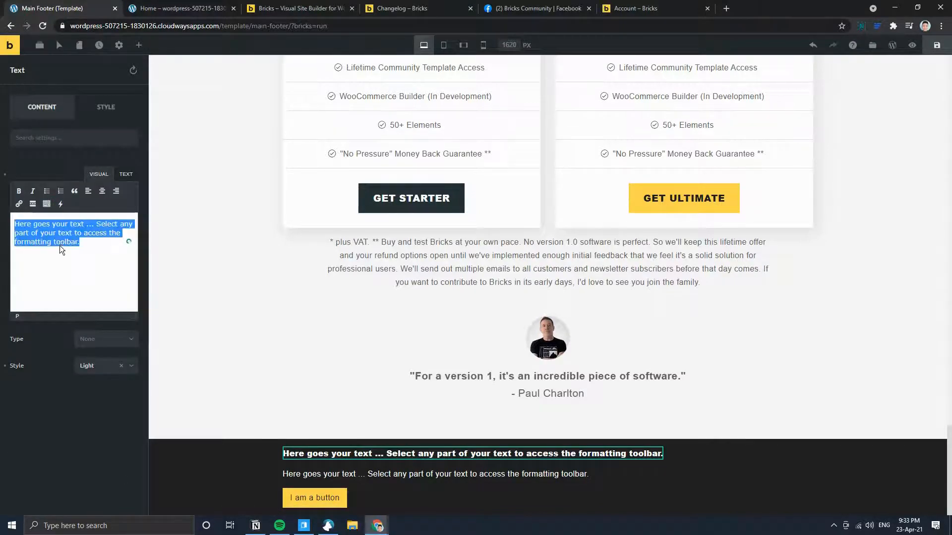
pyautogui.write('#builtwithbr')
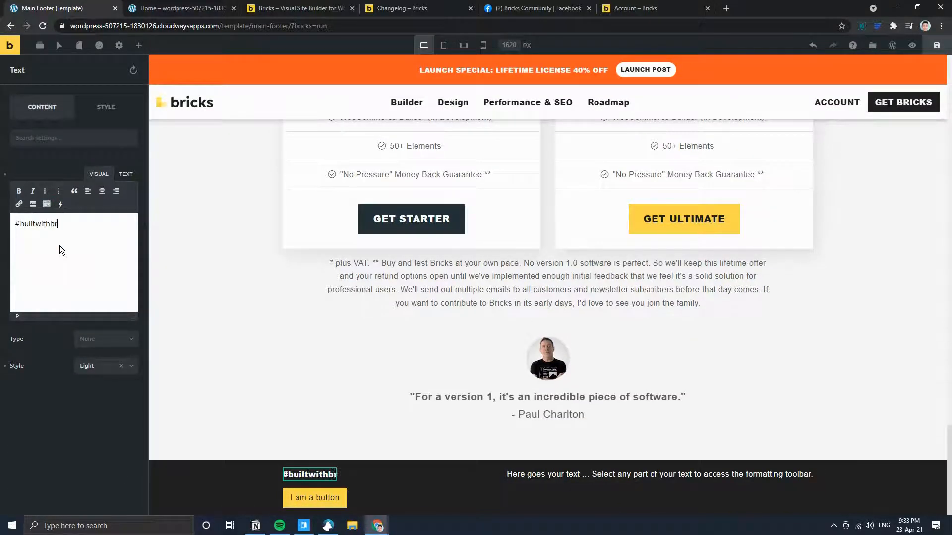
pyautogui.write('icks')
# - Move the footer button between the two text elements, as in the original footer, and enable its Auto Width
pyautogui.click(297, 8)
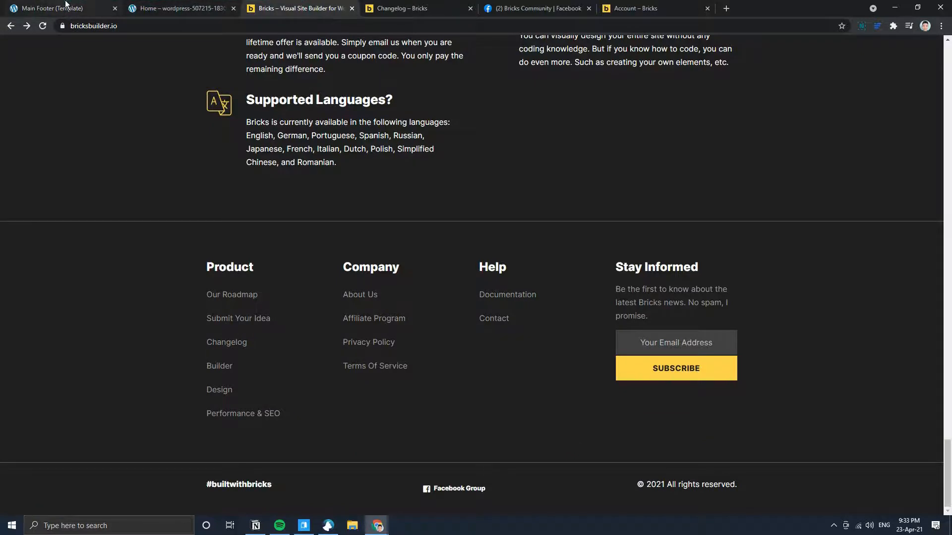
pyautogui.click(65, 5)
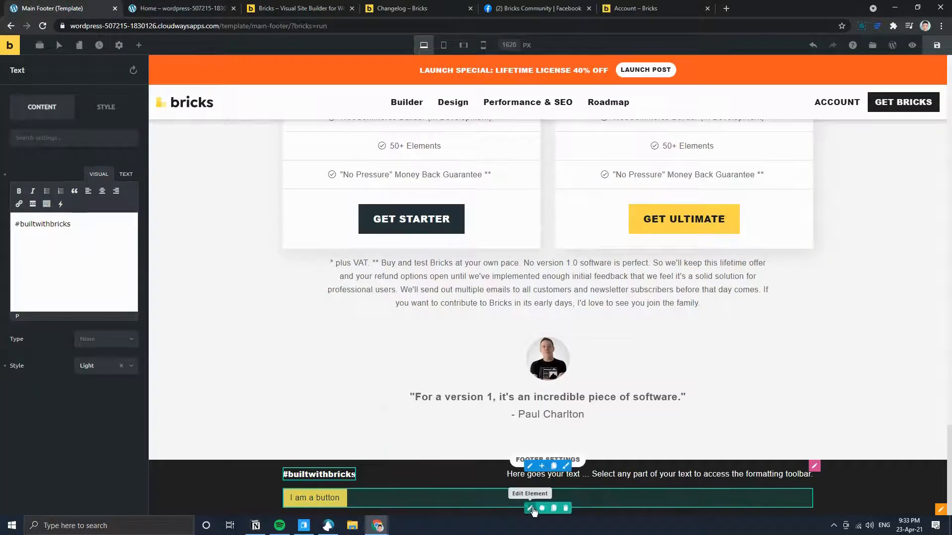
pyautogui.moveTo(542, 508); pyautogui.dragTo(501, 482)
pyautogui.click(529, 487)
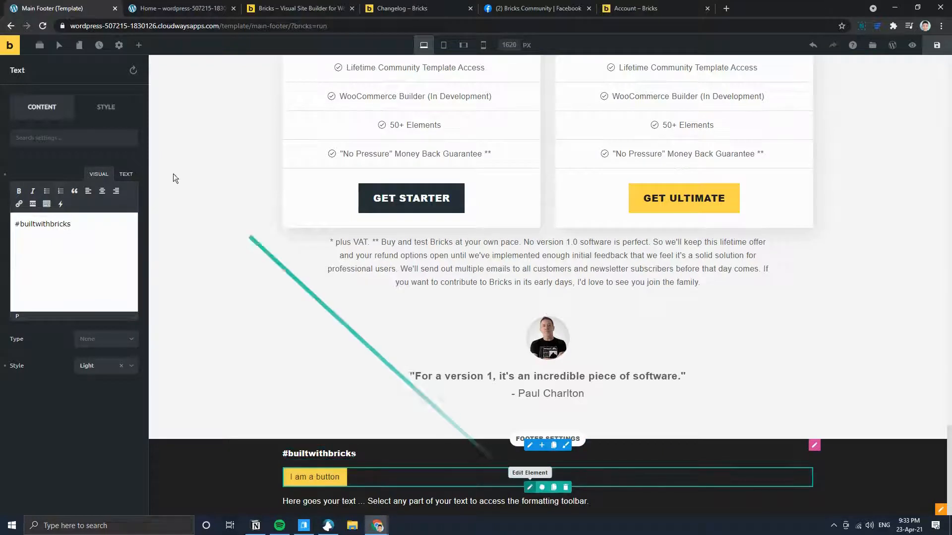
pyautogui.click(92, 106)
pyautogui.click(68, 178)
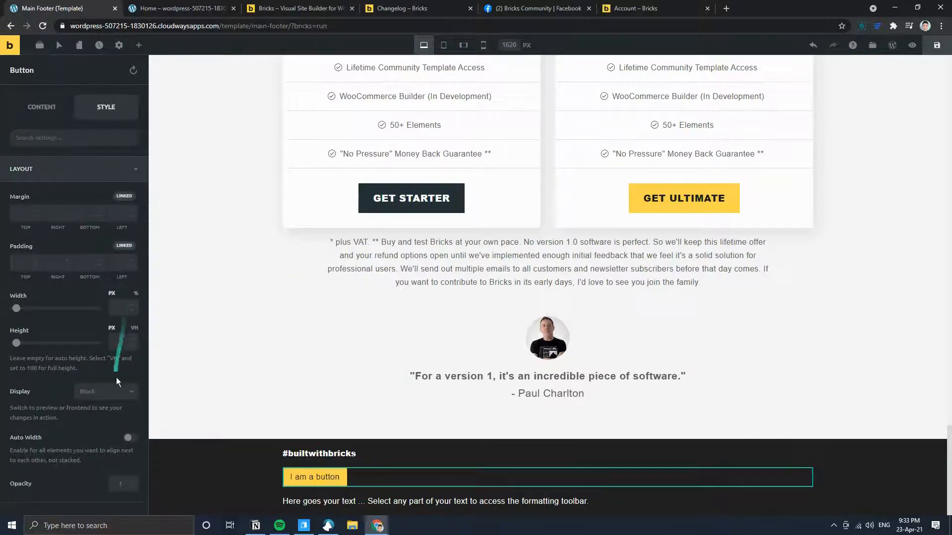
pyautogui.click(131, 438)
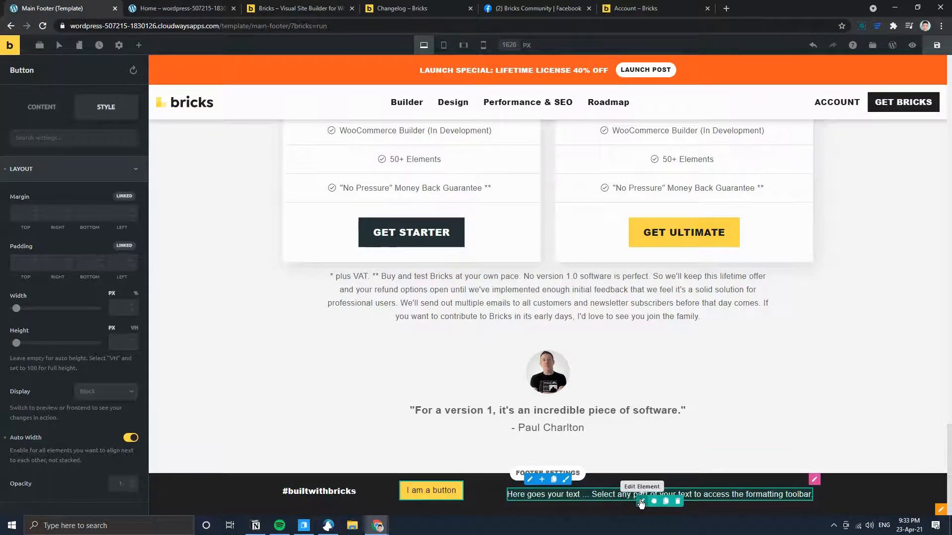
pyautogui.click(530, 480)
pyautogui.click(55, 135)
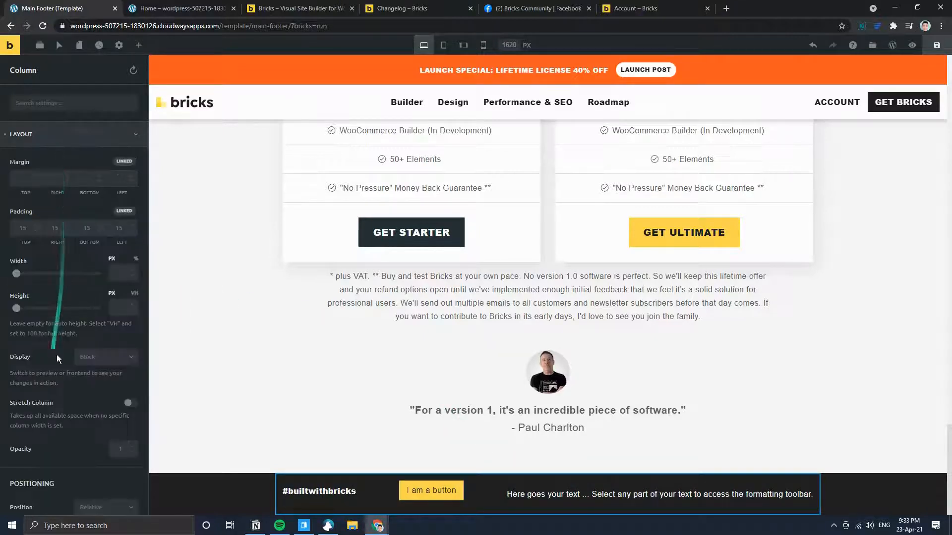
pyautogui.scroll(-20, 57, 359)
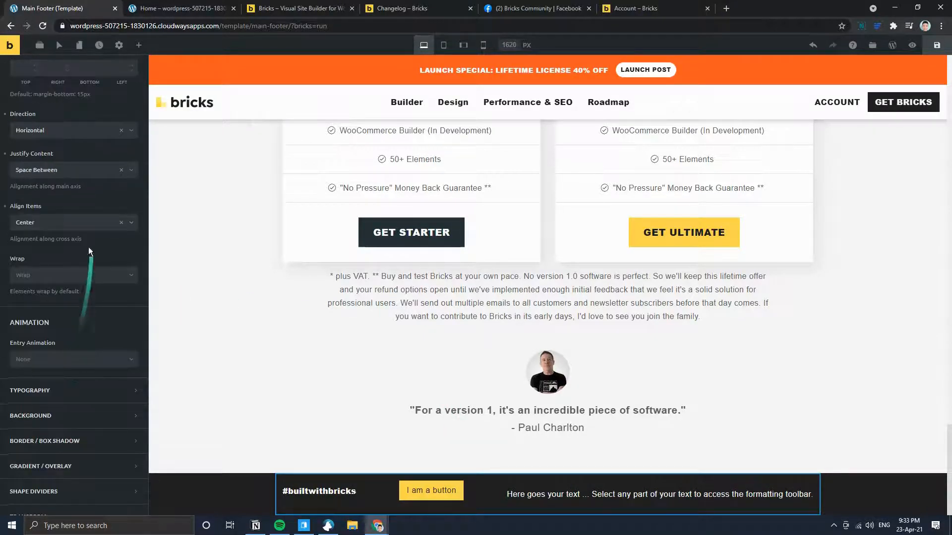
pyautogui.scroll(2, 79, 280)
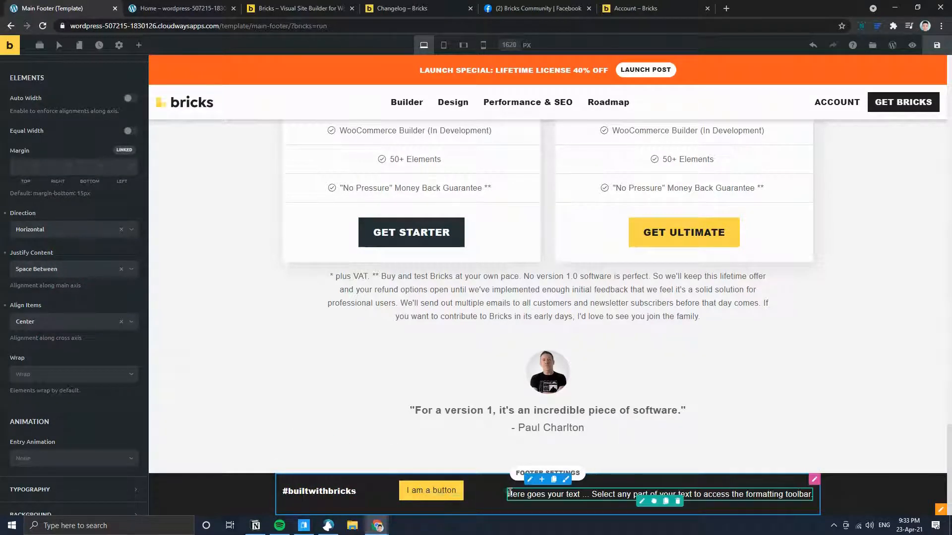
# - Replace the last footer text's placeholder content with "© 2021 All rights reserved." copied from the original footer
pyautogui.click(623, 501)
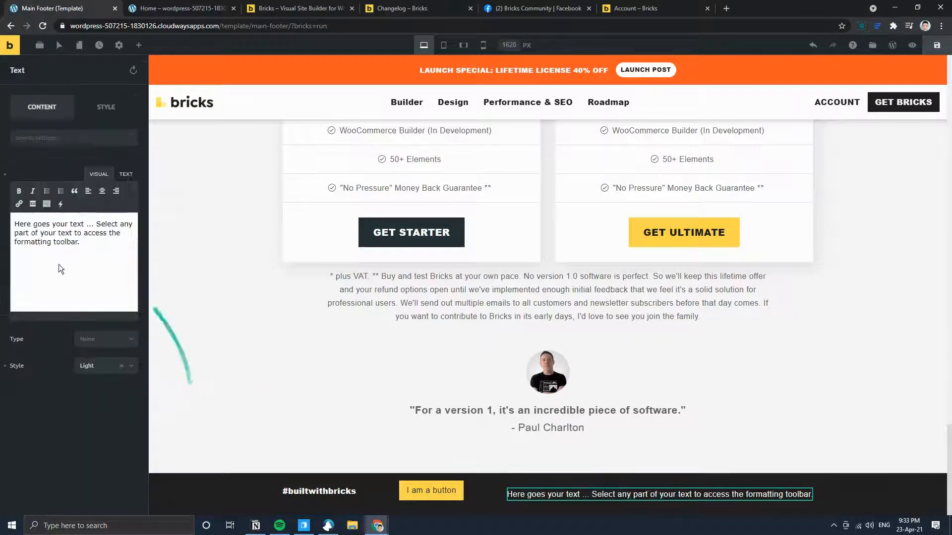
pyautogui.click(293, 6)
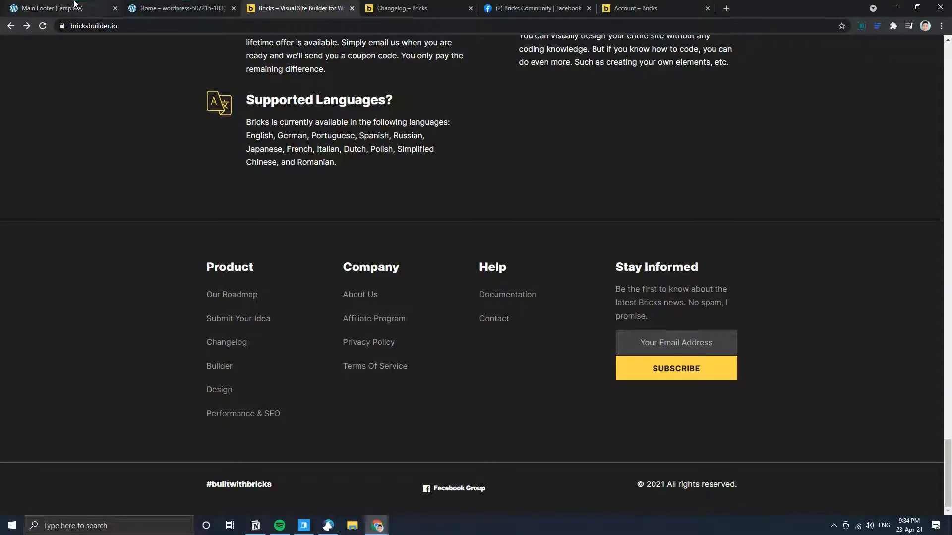
pyautogui.moveTo(737, 485); pyautogui.dragTo(640, 484)
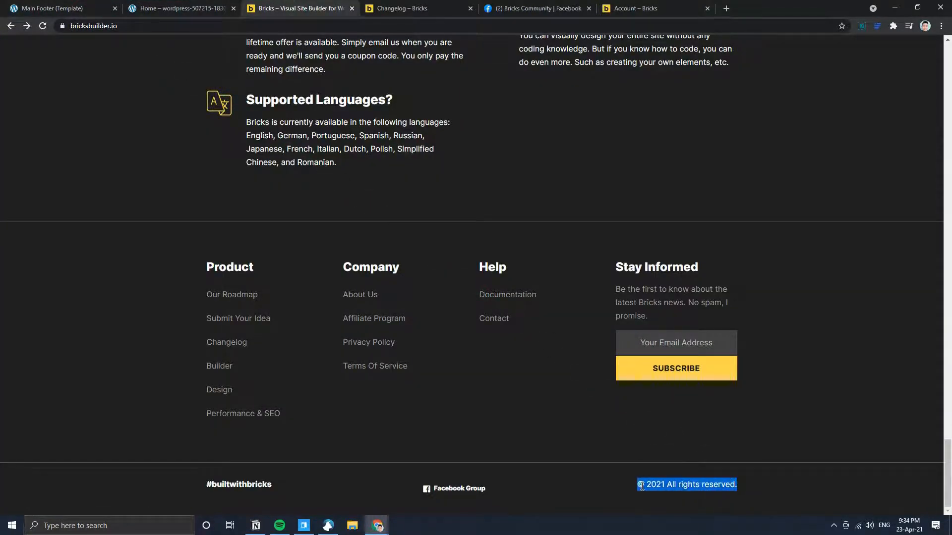
pyautogui.rightClick(641, 487)
pyautogui.click(666, 388)
pyautogui.click(63, 10)
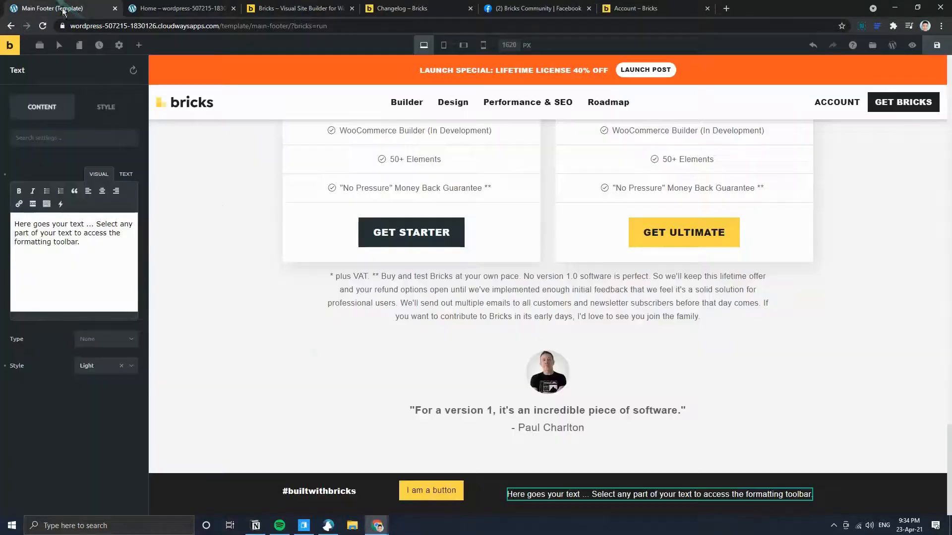
pyautogui.click(87, 264)
pyautogui.hotkey('ctrl', 'a')
pyautogui.hotkey('ctrl', 'v')
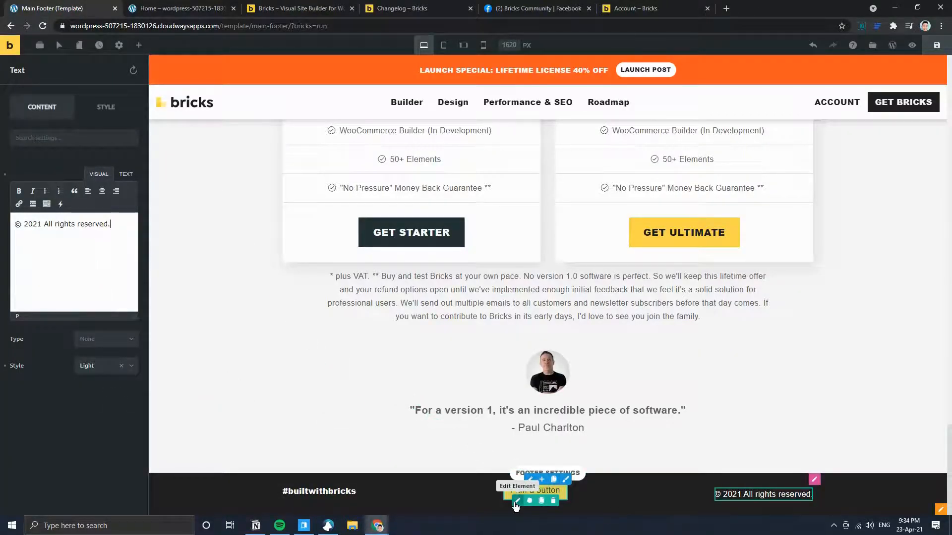
# - Clear the Primary style from the footer button
pyautogui.click(519, 502)
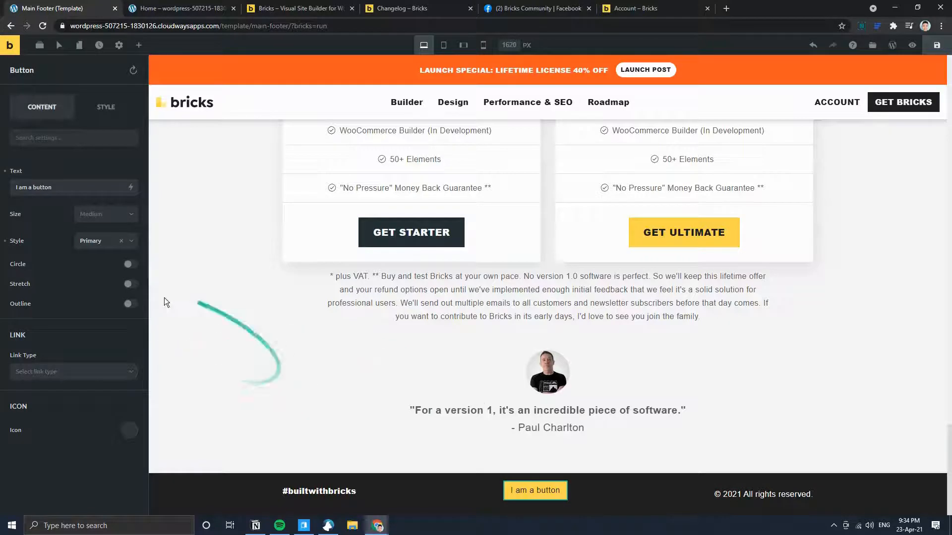
pyautogui.click(96, 243)
pyautogui.click(101, 245)
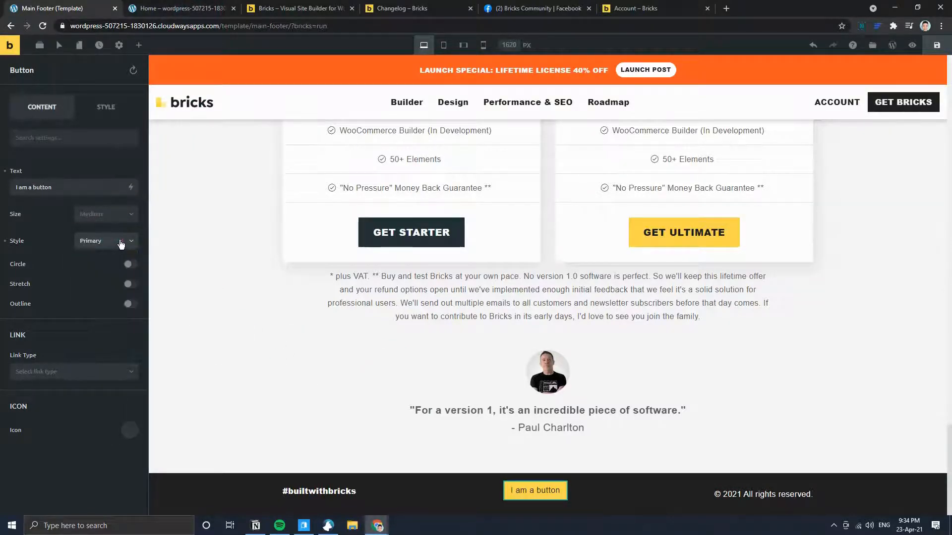
pyautogui.click(120, 243)
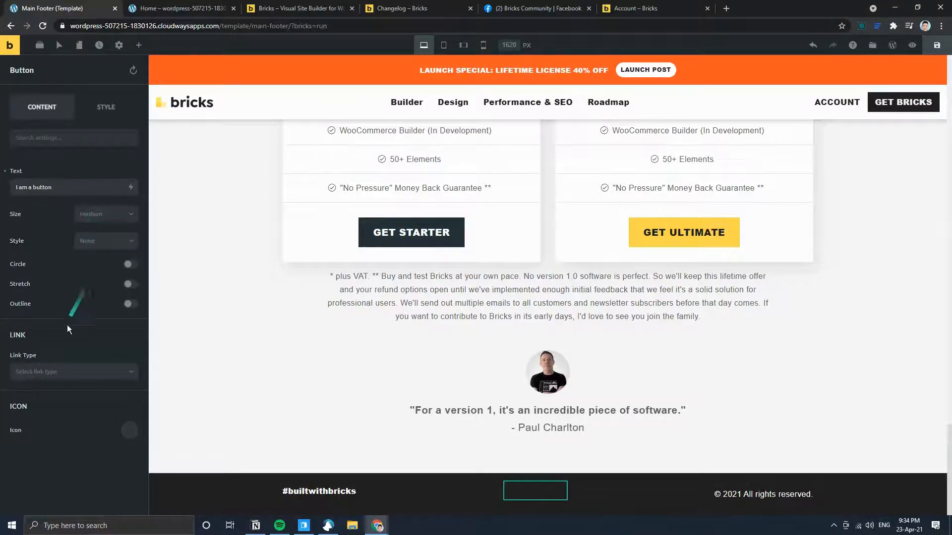
# - Try the Light style on the footer button and clear it again
pyautogui.click(102, 108)
pyautogui.click(55, 194)
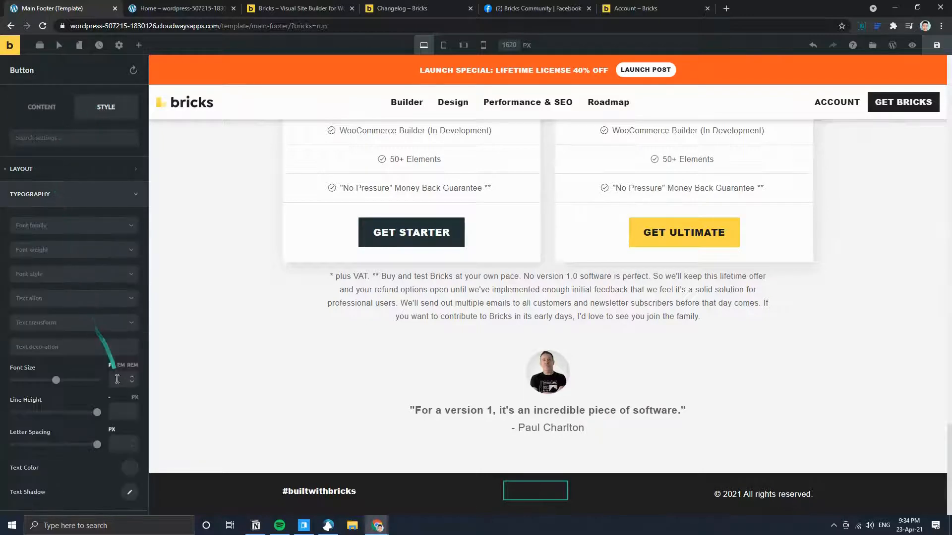
pyautogui.click(129, 468)
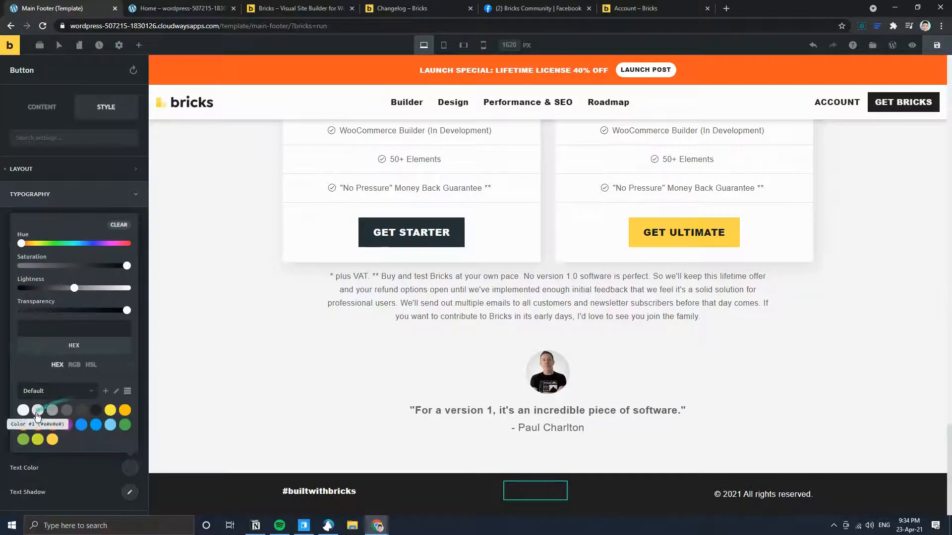
pyautogui.click(62, 107)
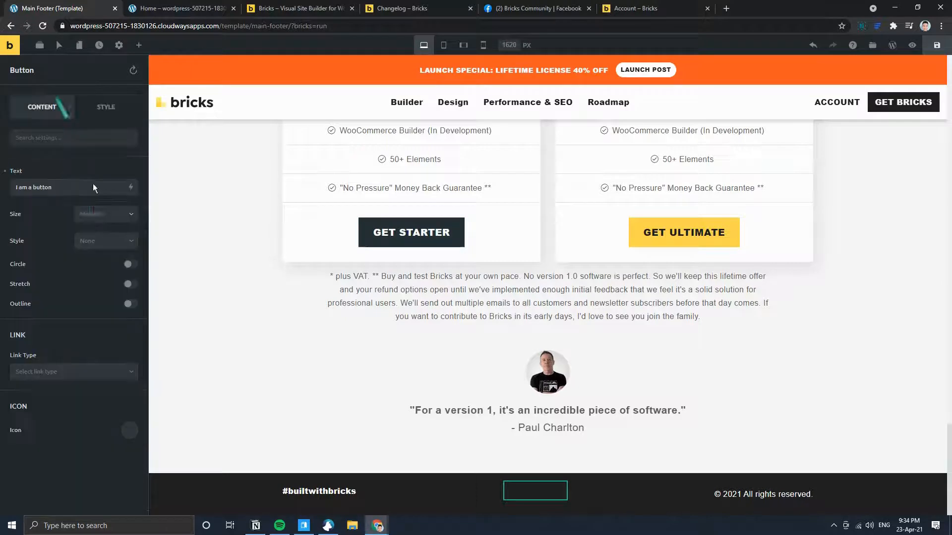
pyautogui.click(101, 242)
pyautogui.click(102, 286)
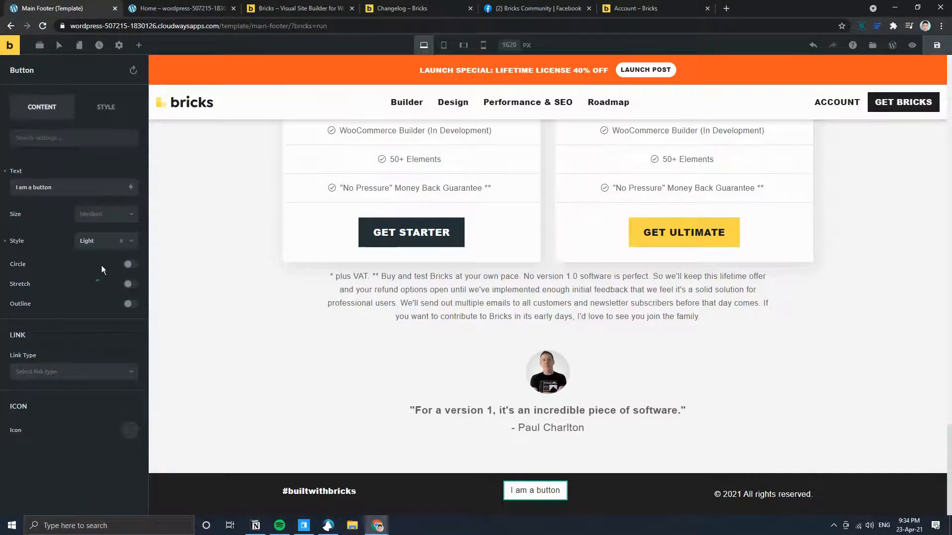
pyautogui.click(121, 241)
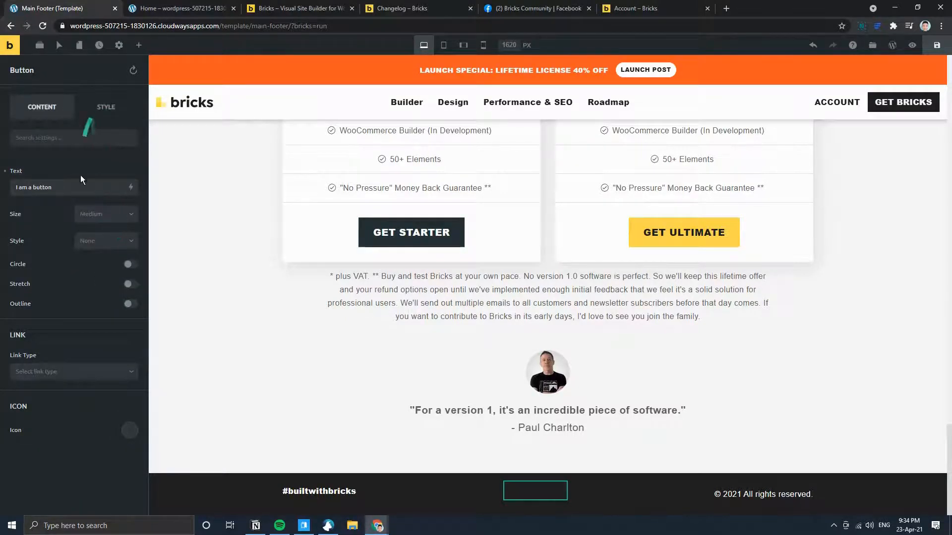
# - Set the footer button's typography to font weight 900, font size 12 px and text color #f5f5f5
pyautogui.click(106, 107)
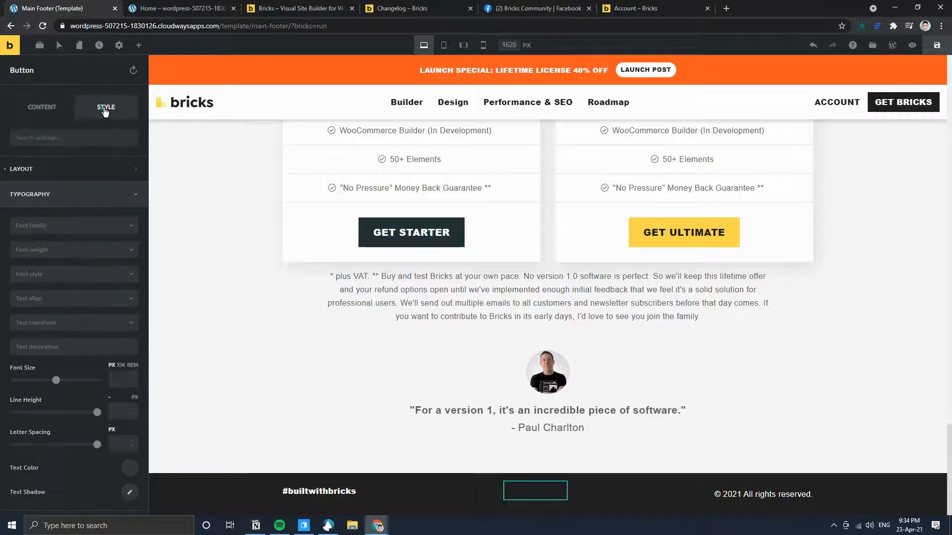
pyautogui.click(71, 259)
pyautogui.click(43, 375)
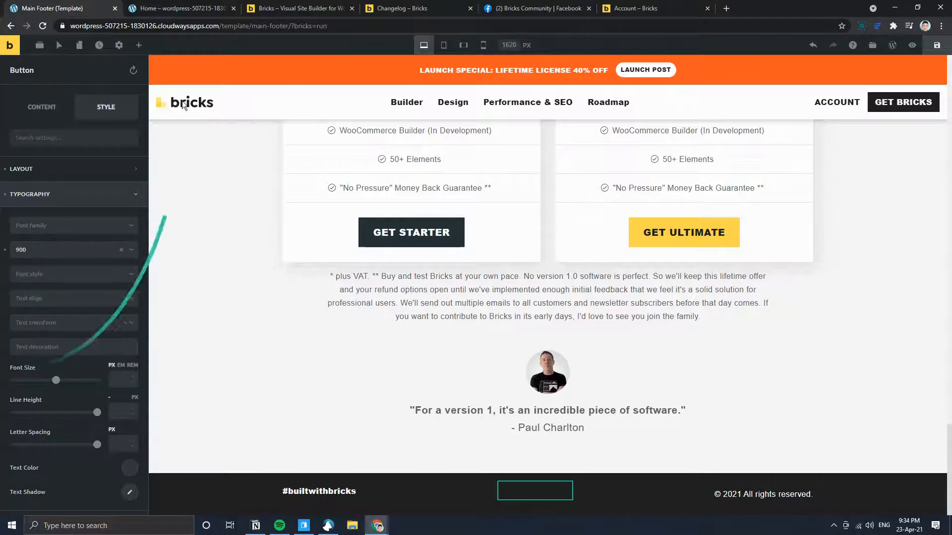
pyautogui.click(259, 4)
pyautogui.click(61, 4)
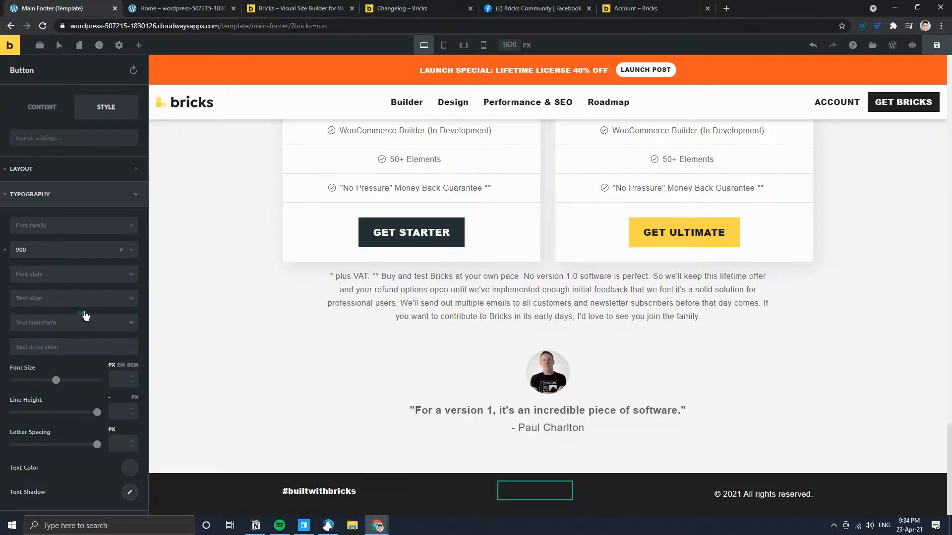
pyautogui.write('12')
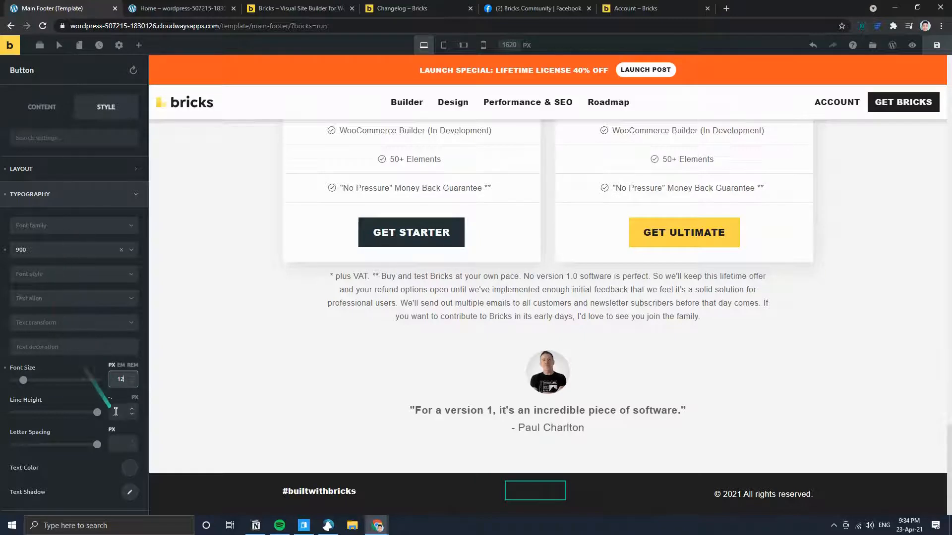
pyautogui.click(128, 468)
pyautogui.click(23, 410)
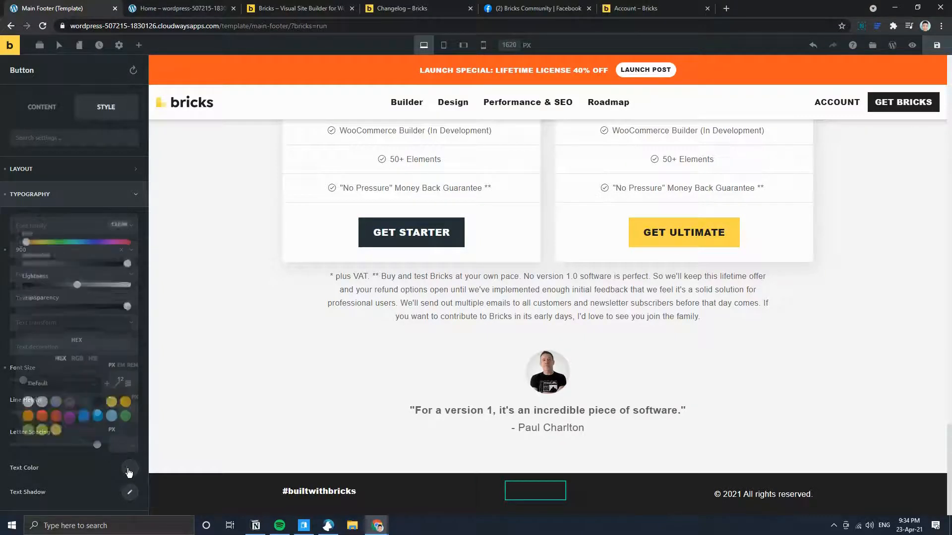
# - Change the footer button's text to "Facebook Group"
pyautogui.click(41, 106)
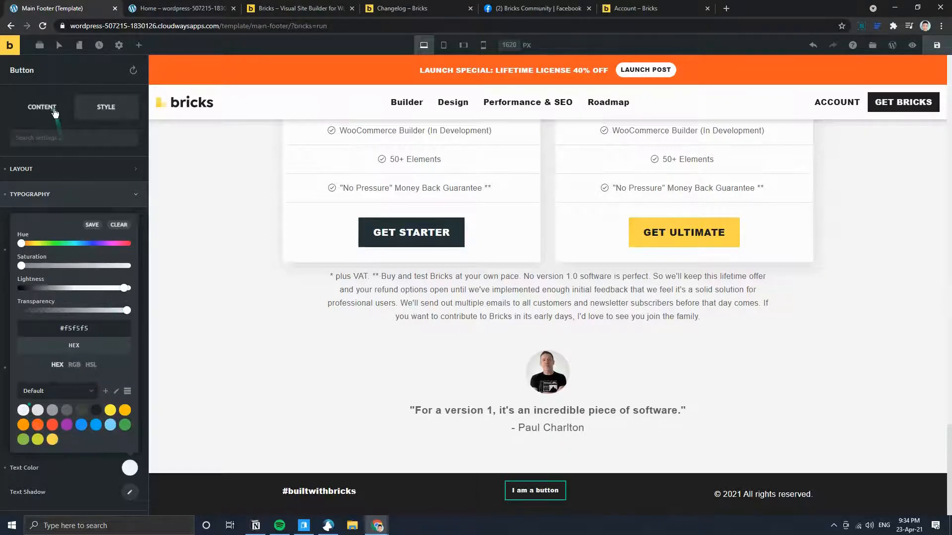
pyautogui.tripleClick(53, 187)
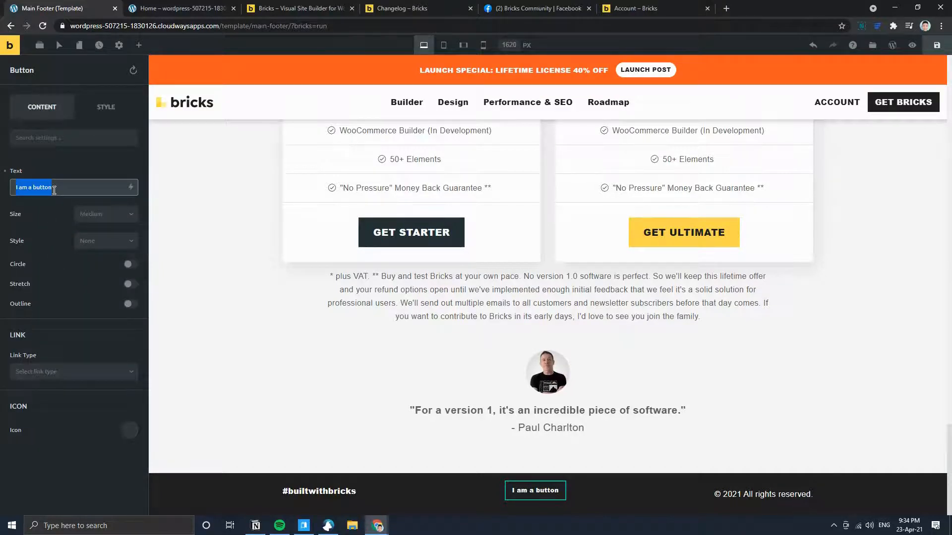
pyautogui.write('Facebook Grou')
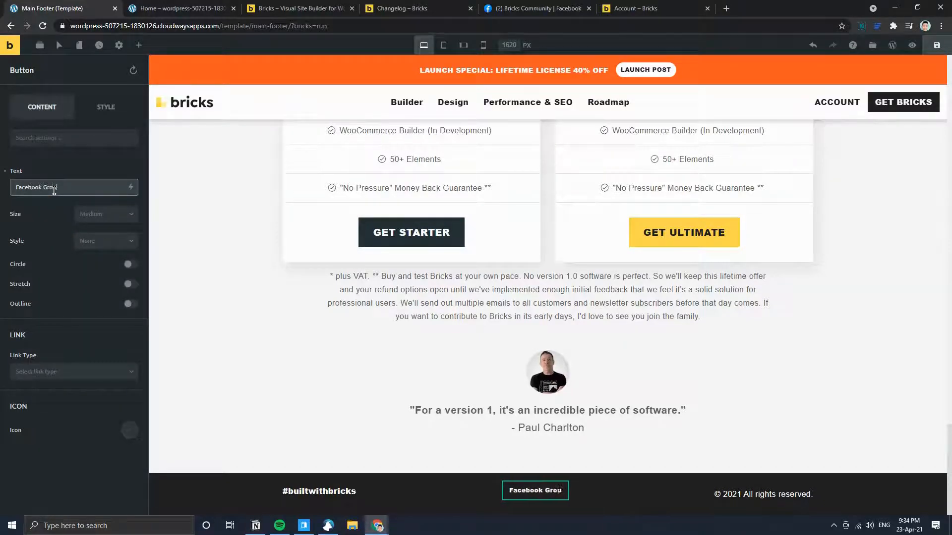
pyautogui.write('p')
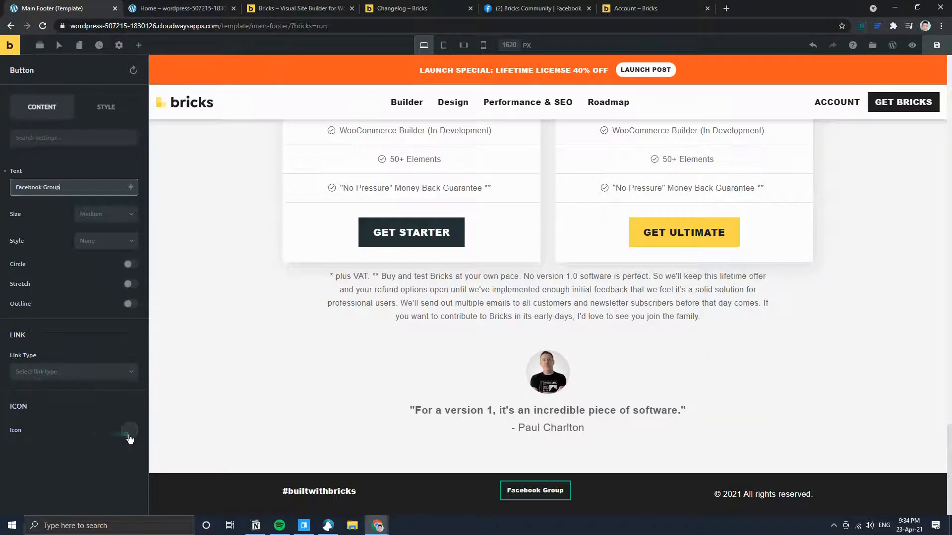
# - Add the square Facebook icon from the Fontawesome Brands library to the button, matching the one in the original footer
pyautogui.click(129, 435)
pyautogui.click(69, 397)
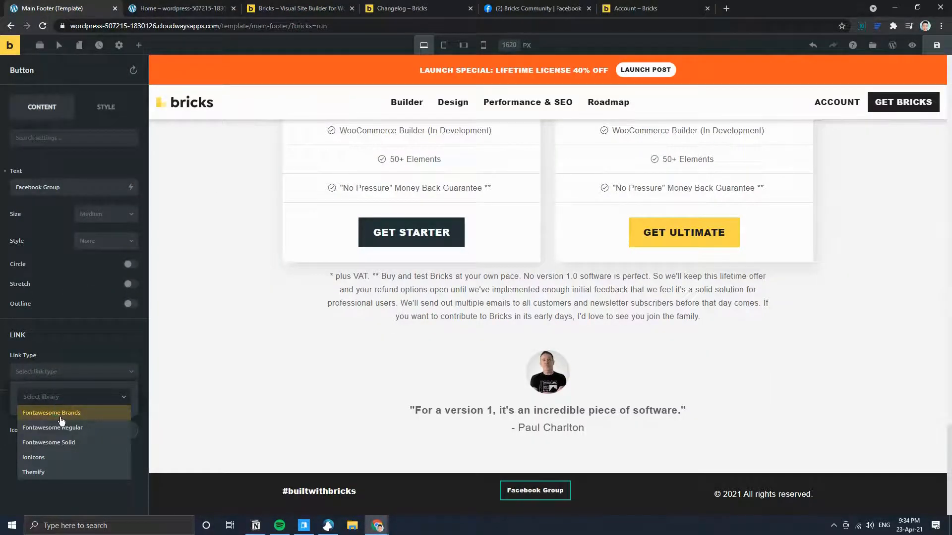
pyautogui.click(61, 417)
pyautogui.click(67, 264)
pyautogui.write('f')
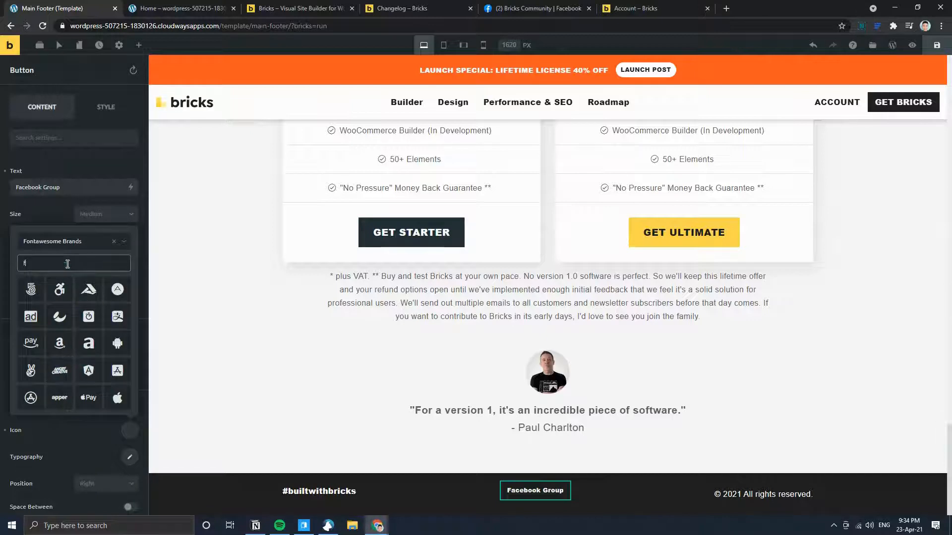
pyautogui.write('aceb')
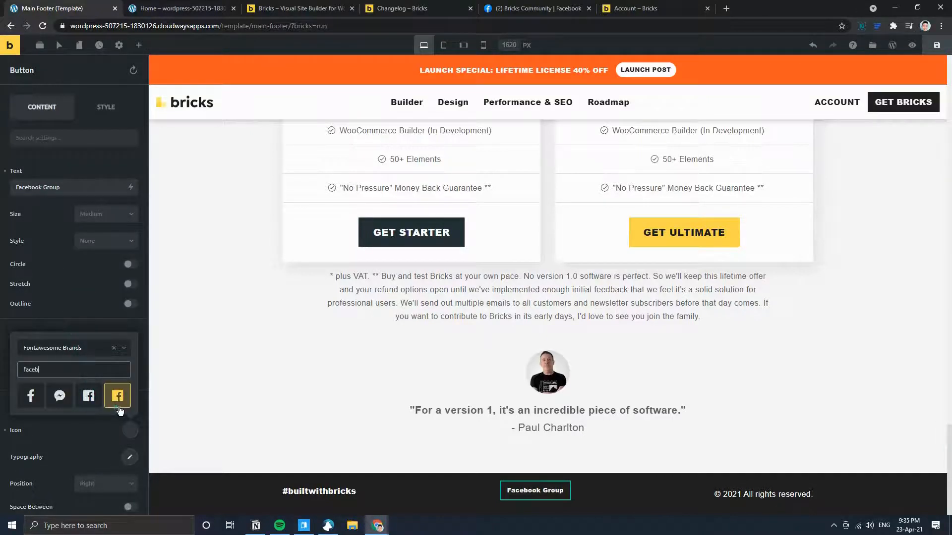
pyautogui.click(333, 4)
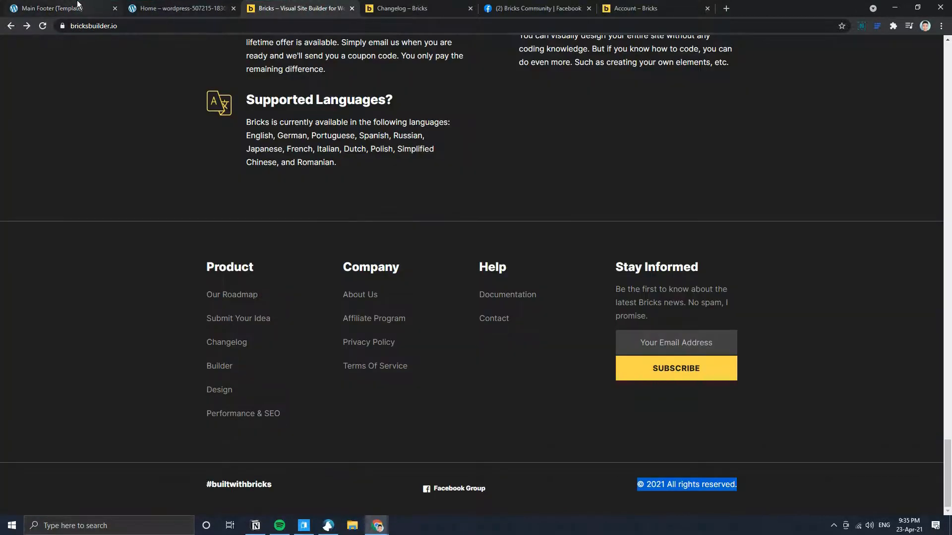
pyautogui.click(77, 6)
pyautogui.click(88, 406)
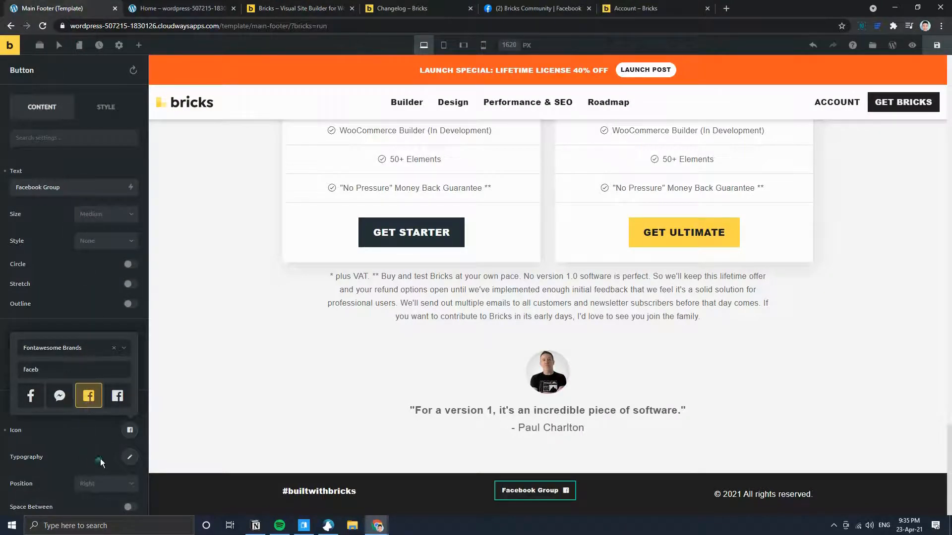
pyautogui.click(91, 426)
# - Set the icon position of the Facebook Group button to Left
pyautogui.scroll(-2, 91, 441)
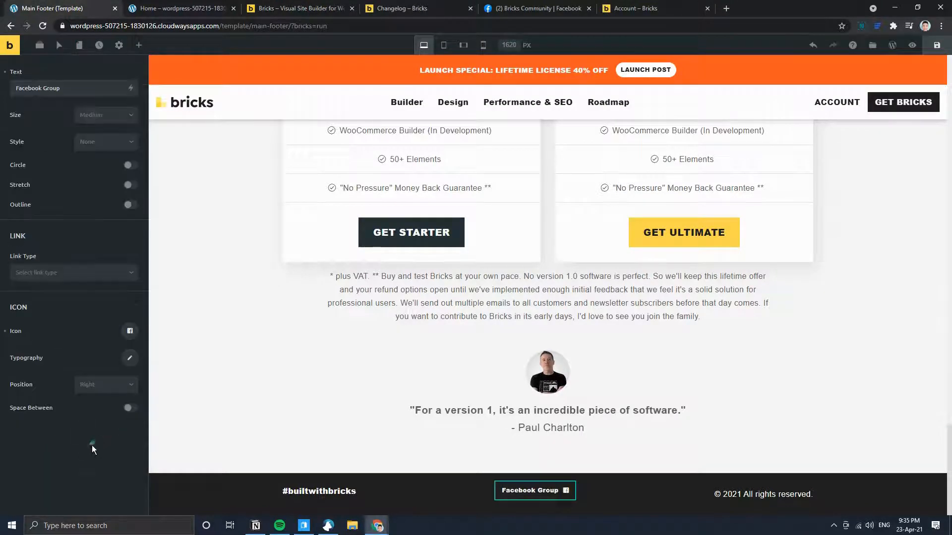
pyautogui.click(106, 390)
pyautogui.click(104, 401)
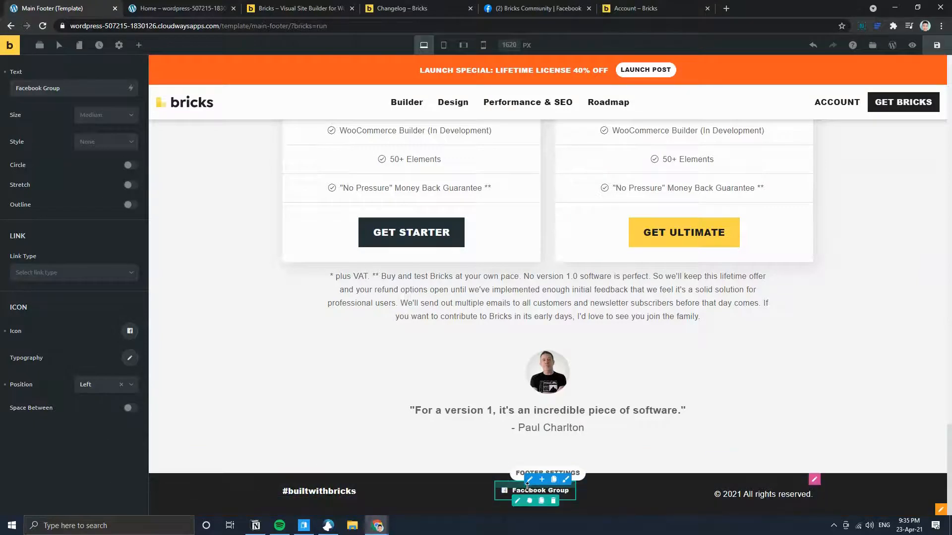
# - Set the Facebook icon's font size to 16 px, using the icon in the original footer as reference
pyautogui.click(327, 8)
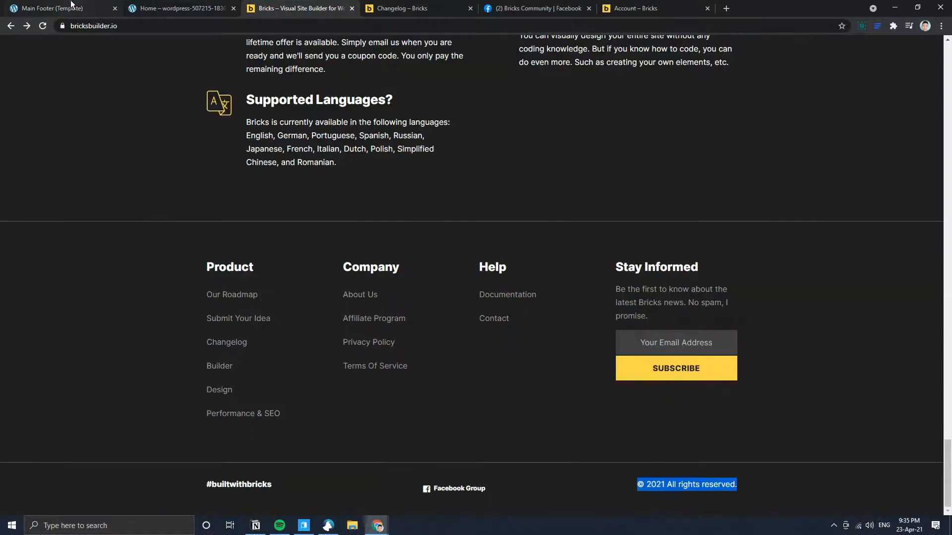
pyautogui.click(71, 6)
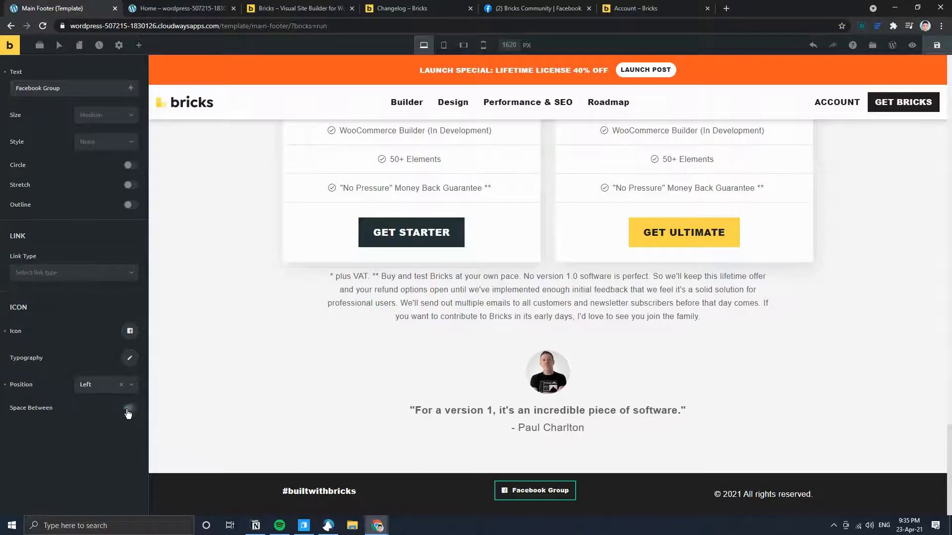
pyautogui.click(130, 359)
pyautogui.scroll(-2, 72, 445)
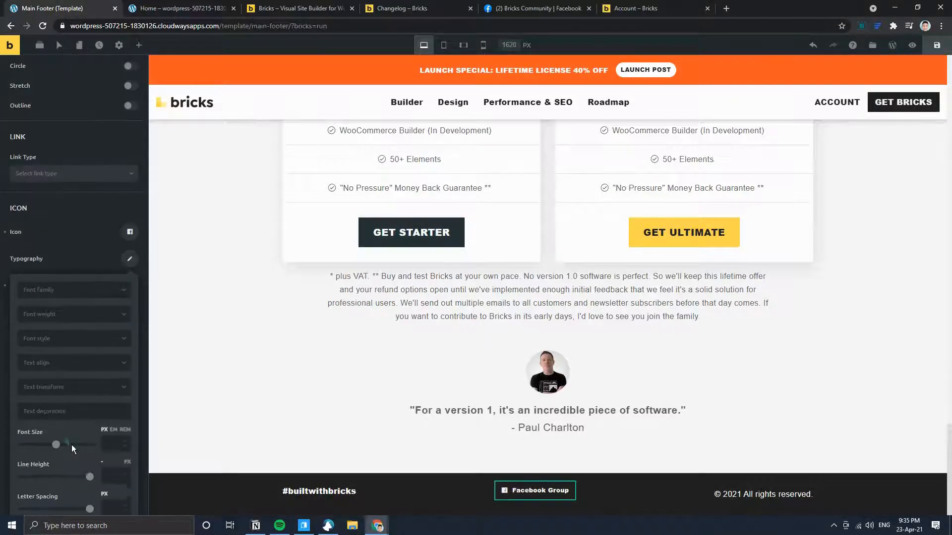
pyautogui.scroll(2, 83, 416)
pyautogui.scroll(-4, 95, 429)
pyautogui.click(113, 346)
pyautogui.write('1')
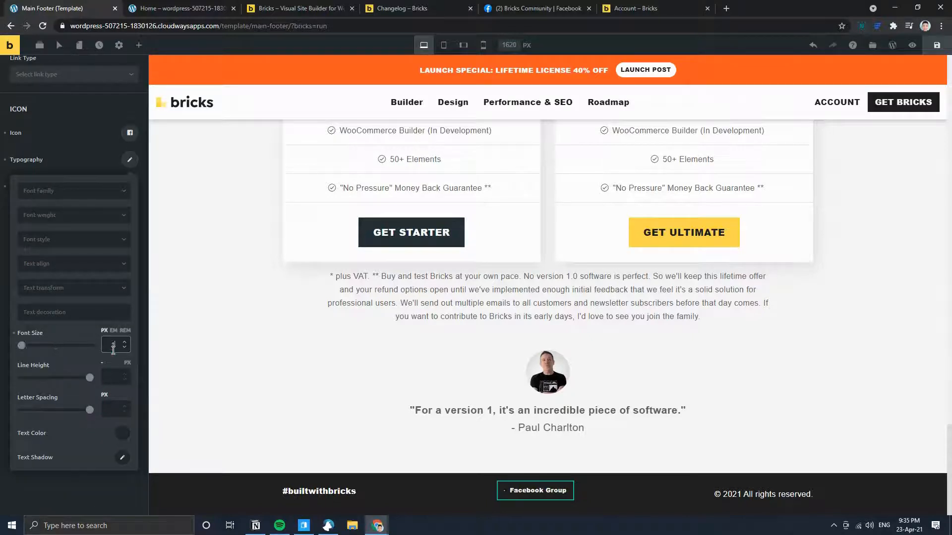
pyautogui.write('0')
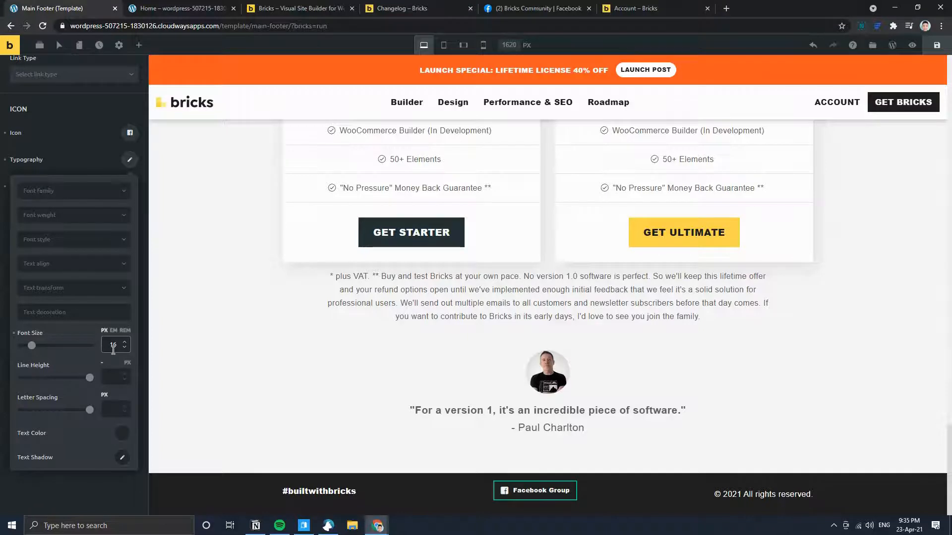
# - Try font weight 900 on the Facebook icon and compare it with the original footer
pyautogui.click(300, 8)
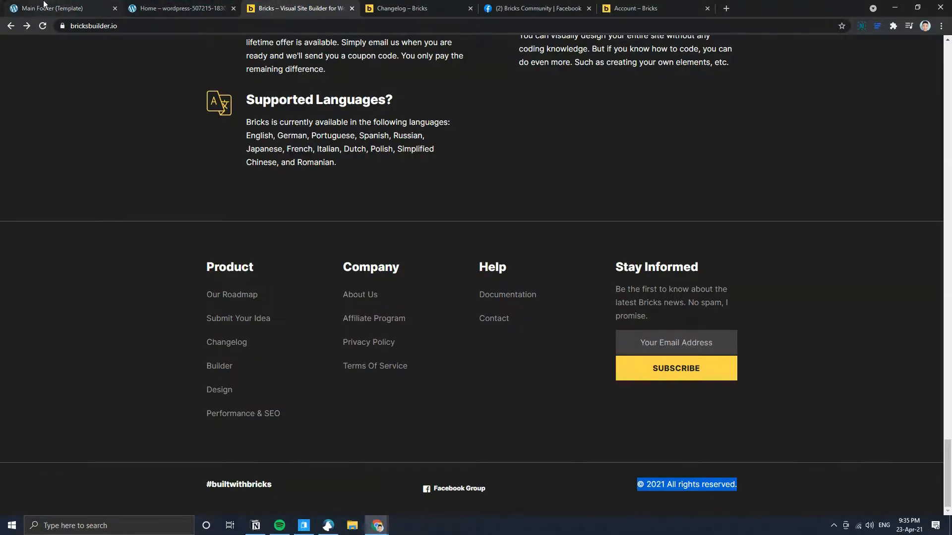
pyautogui.click(44, 4)
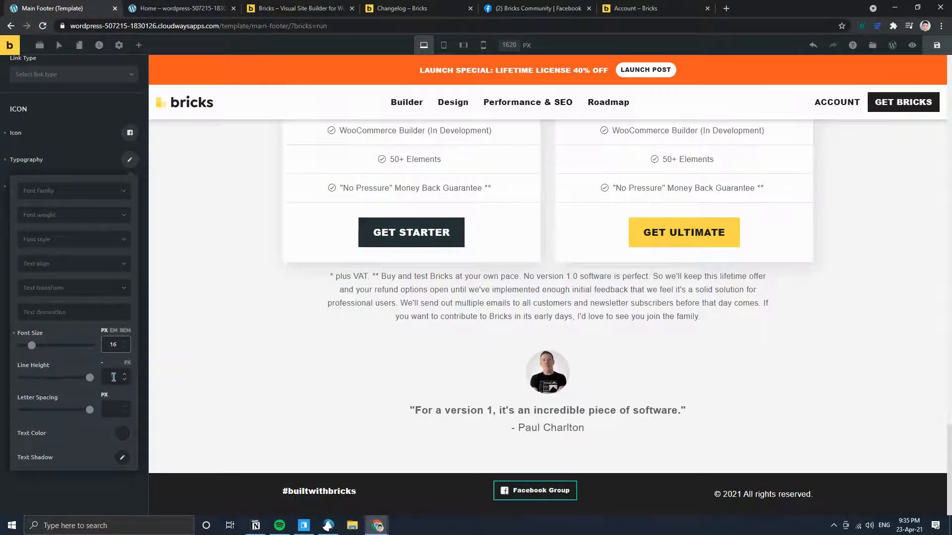
pyautogui.click(71, 218)
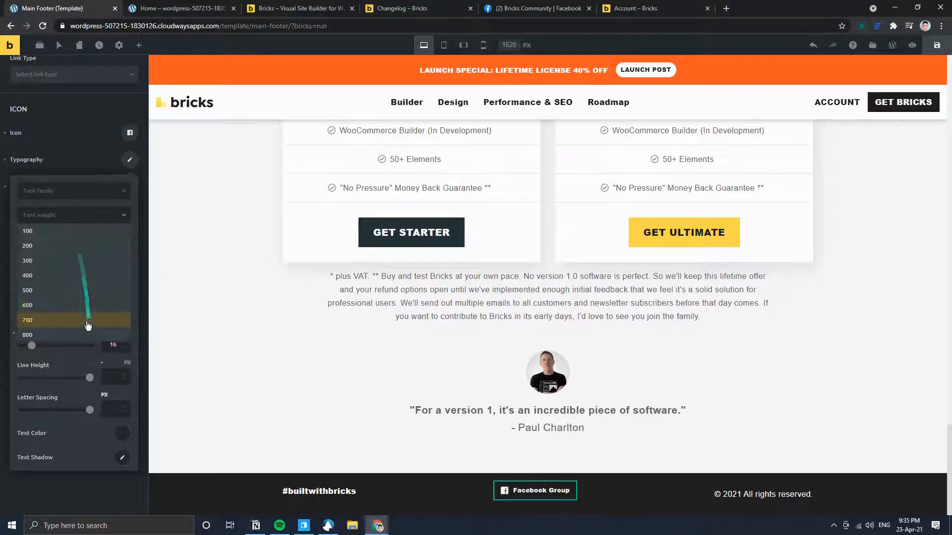
pyautogui.click(59, 335)
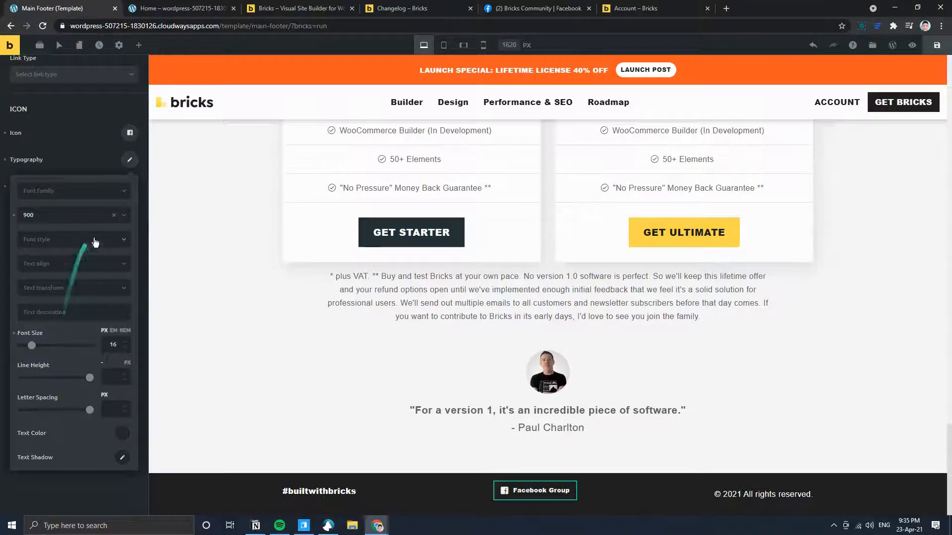
pyautogui.click(282, 8)
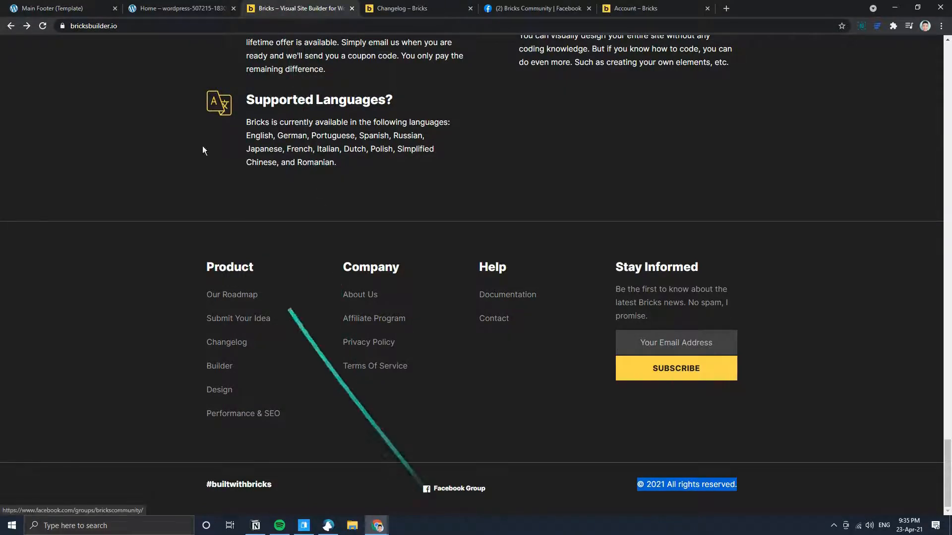
# - Clear the Facebook icon's font weight and set its font size to 15 px
pyautogui.click(60, 8)
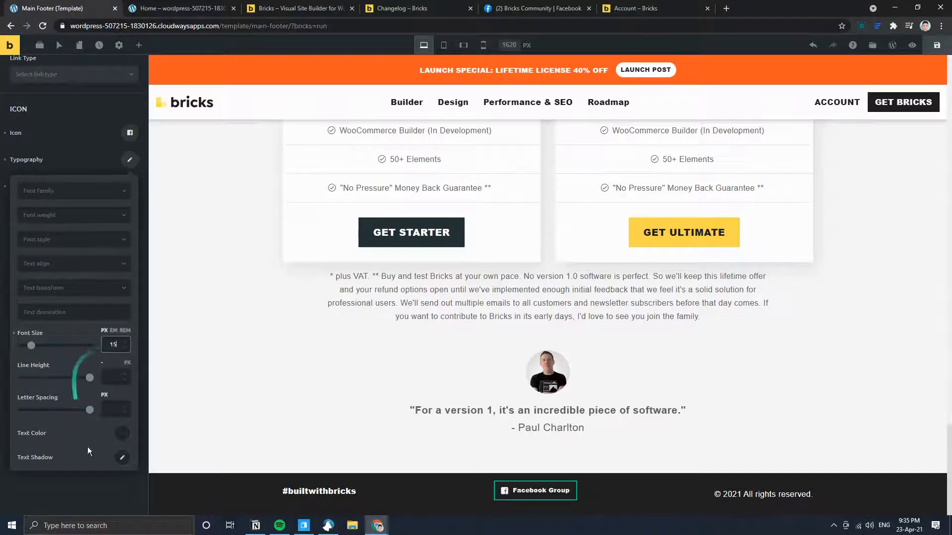
pyautogui.click(76, 492)
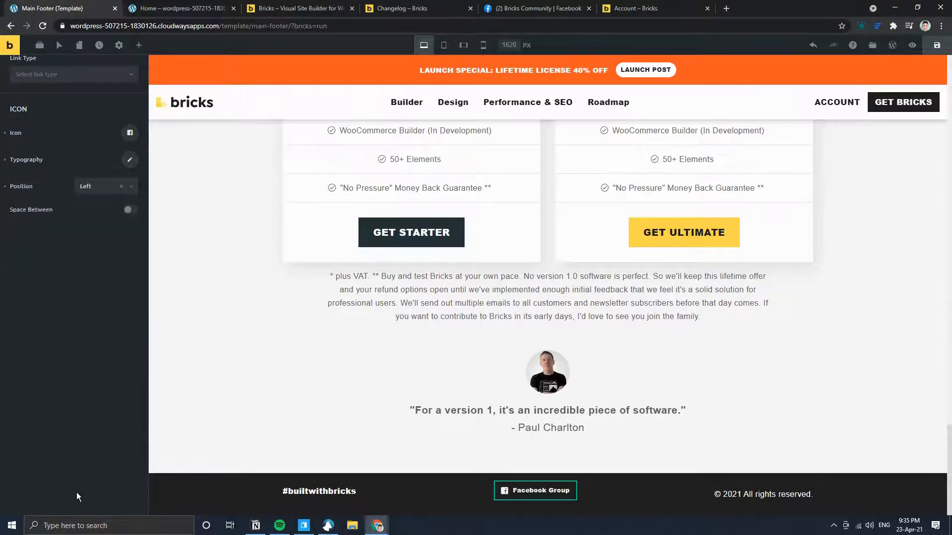
pyautogui.scroll(4, 71, 333)
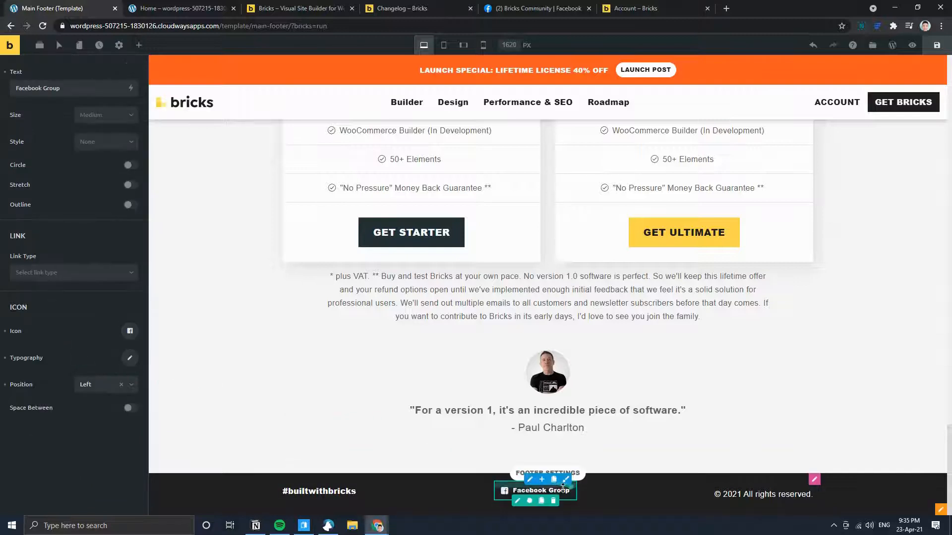
# - Compare the button with the original footer and set the Facebook Group button's size to Small
pyautogui.click(297, 8)
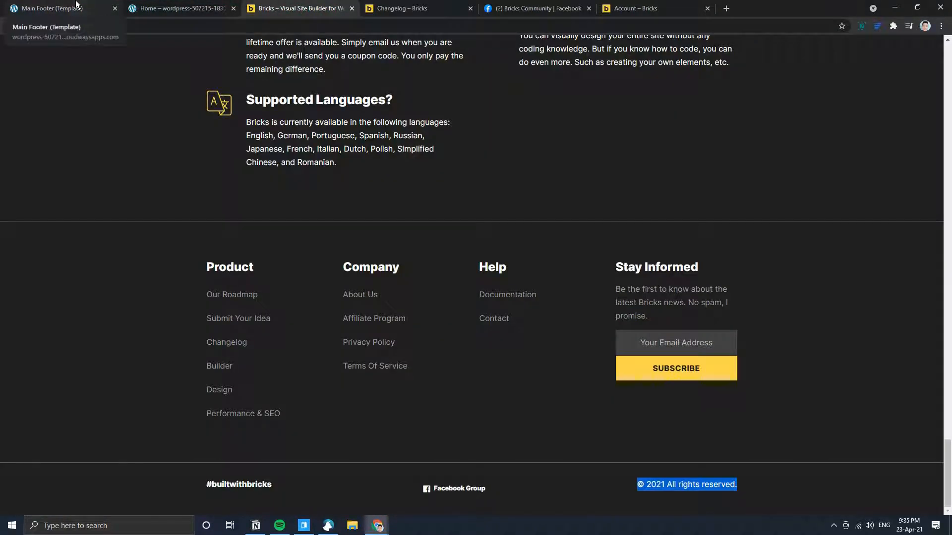
pyautogui.click(76, 5)
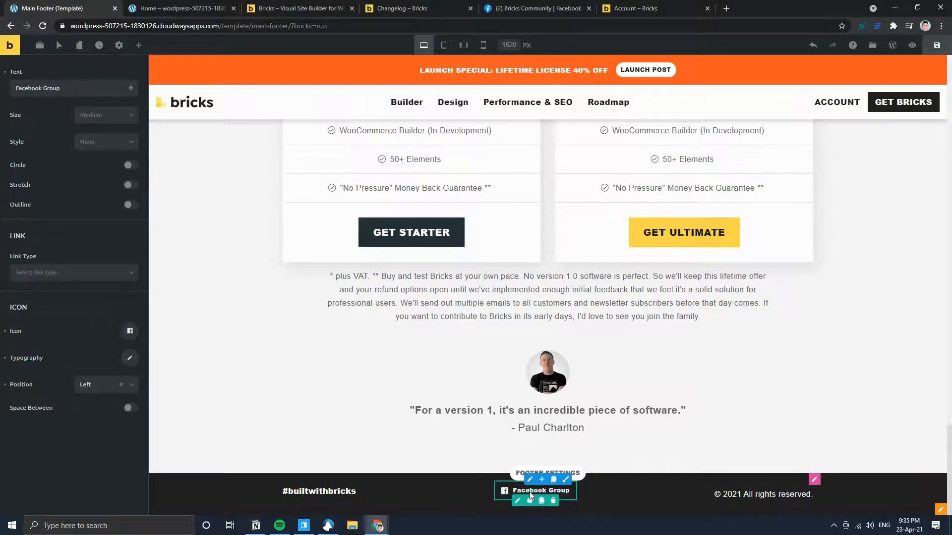
pyautogui.scroll(2, 57, 177)
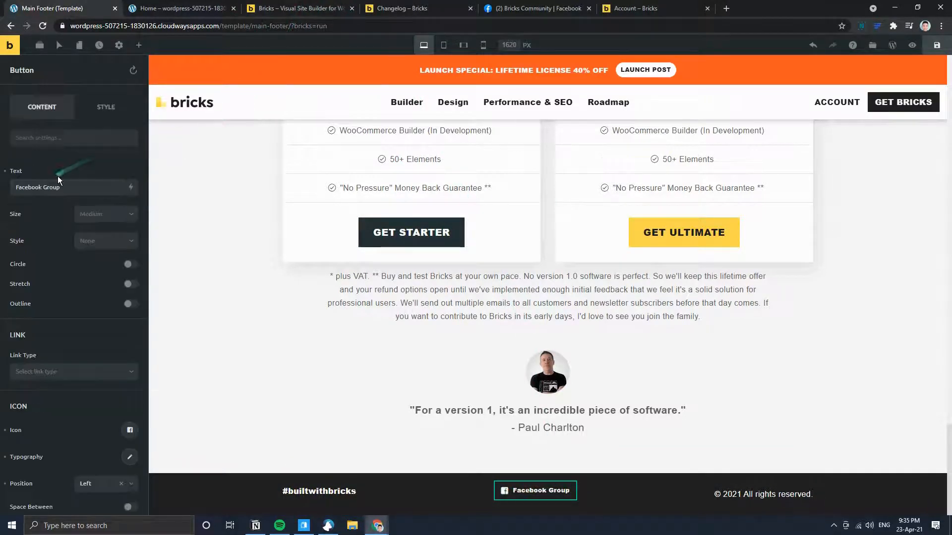
pyautogui.click(105, 213)
pyautogui.click(103, 237)
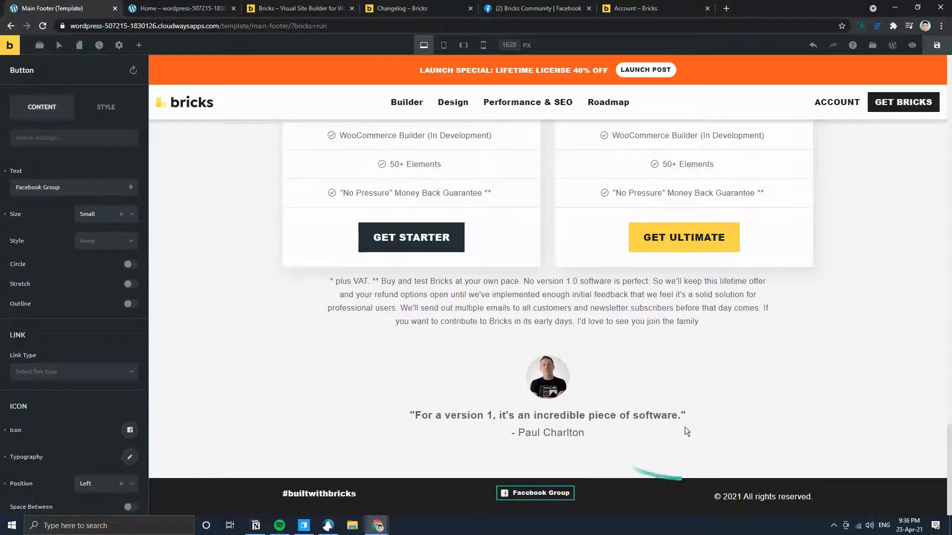
# - Reload the home page and compare its footer's bottom row with the original Bricks footer
pyautogui.click(179, 8)
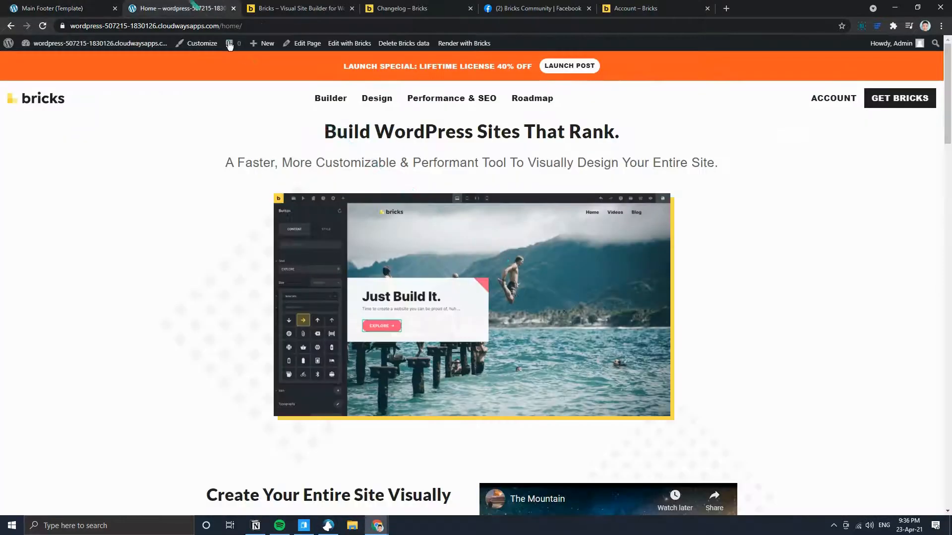
pyautogui.press('F5')
pyautogui.moveTo(950, 93); pyautogui.dragTo(948, 471)
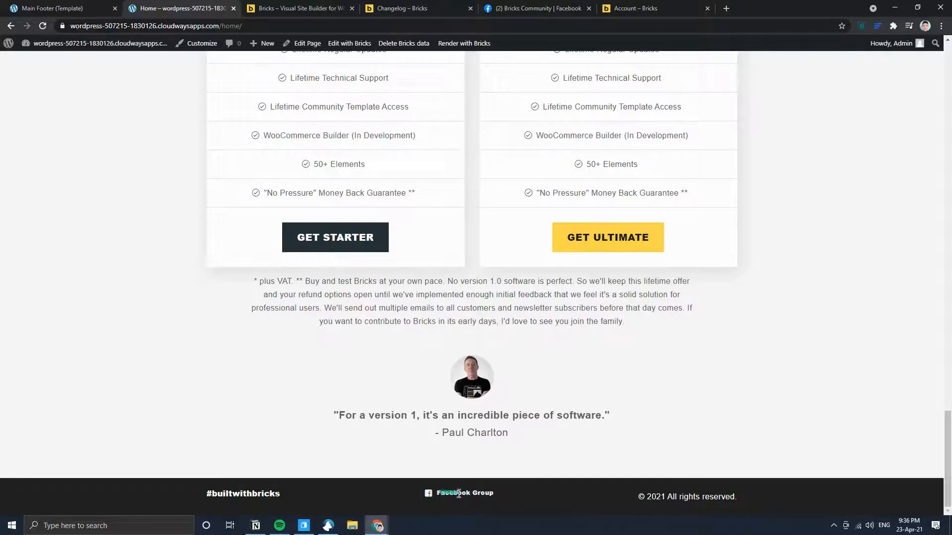
pyautogui.click(278, 8)
pyautogui.click(189, 8)
pyautogui.click(488, 8)
pyautogui.click(178, 7)
pyautogui.click(54, 8)
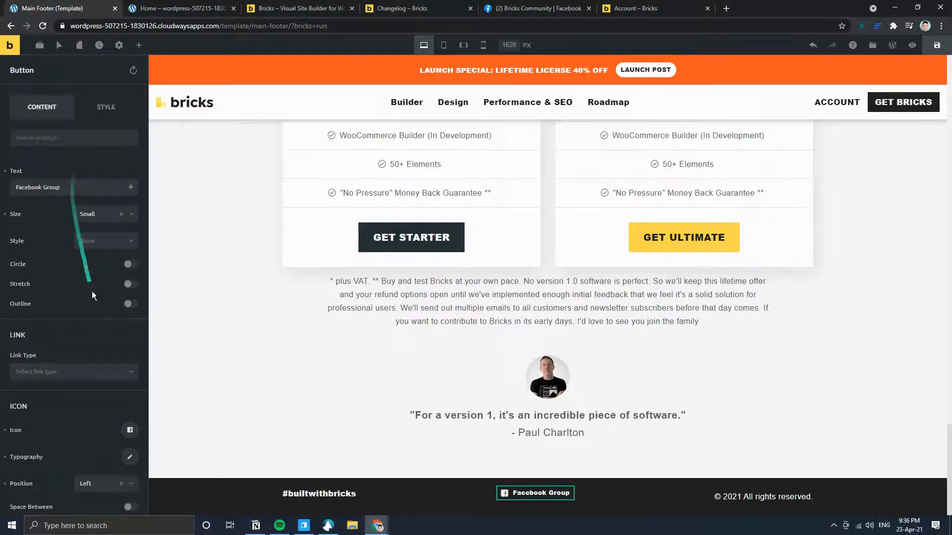
pyautogui.click(75, 373)
pyautogui.click(76, 401)
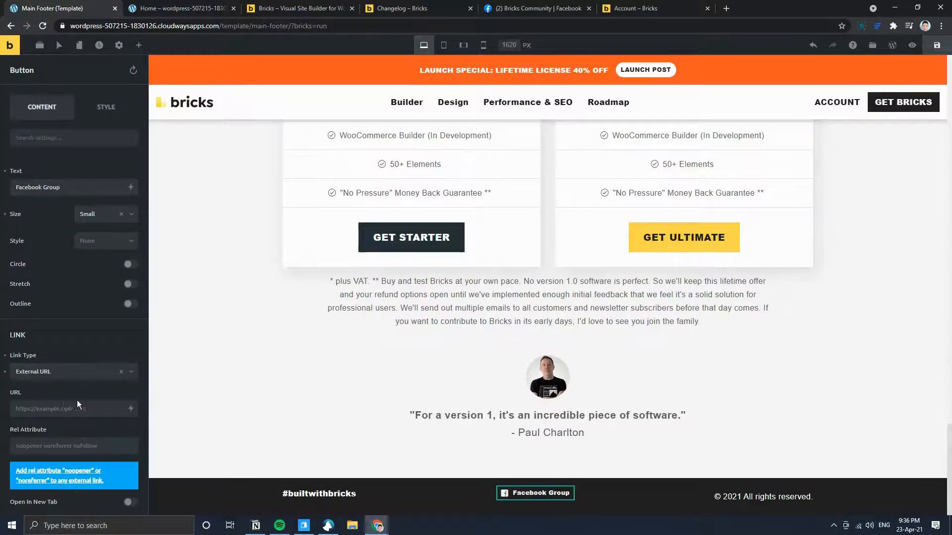
pyautogui.click(57, 410)
pyautogui.hotkey('ctrl', 'v')
pyautogui.scroll(-2, 90, 383)
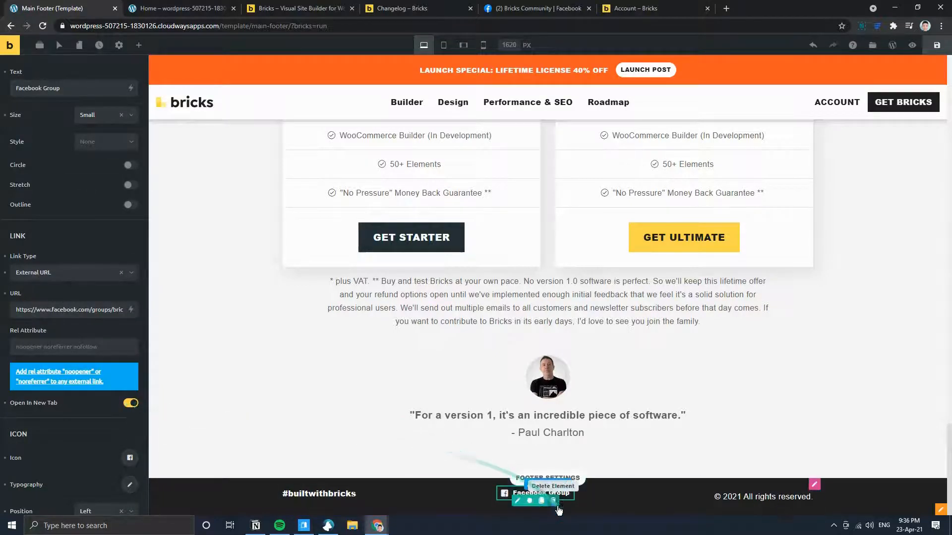
# - Save the footer template and test the Facebook Group link on the reloaded home page
pyautogui.click(948, 47)
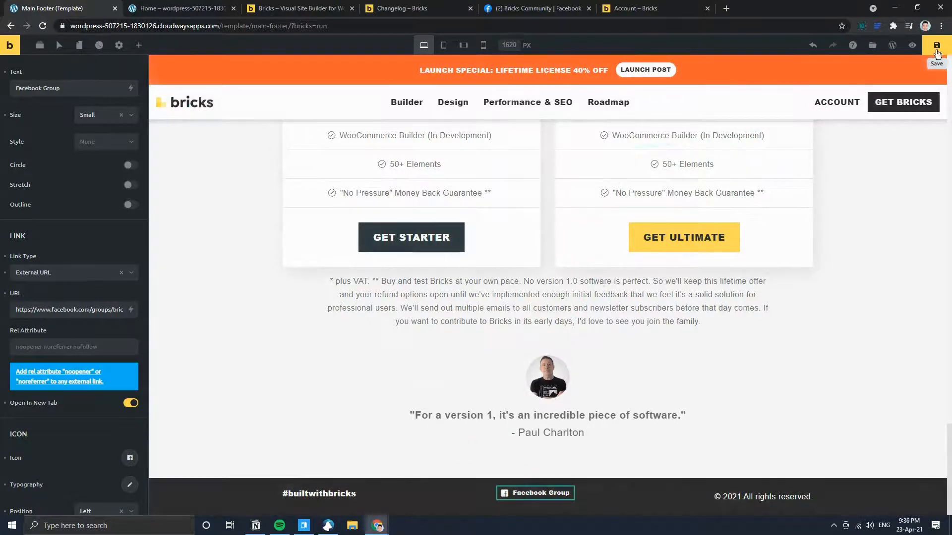
pyautogui.hotkey('ctrl', 'Tab')
pyautogui.press('F5')
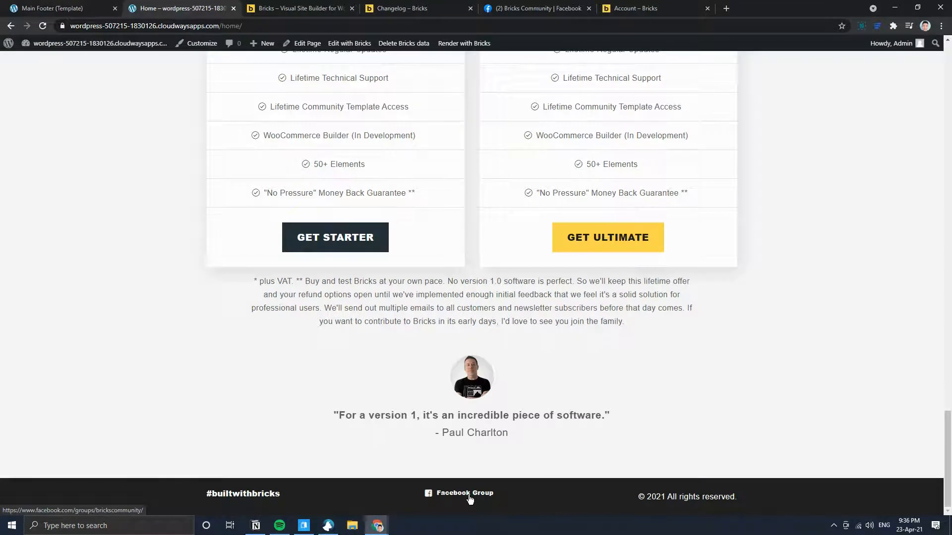
pyautogui.click(468, 496)
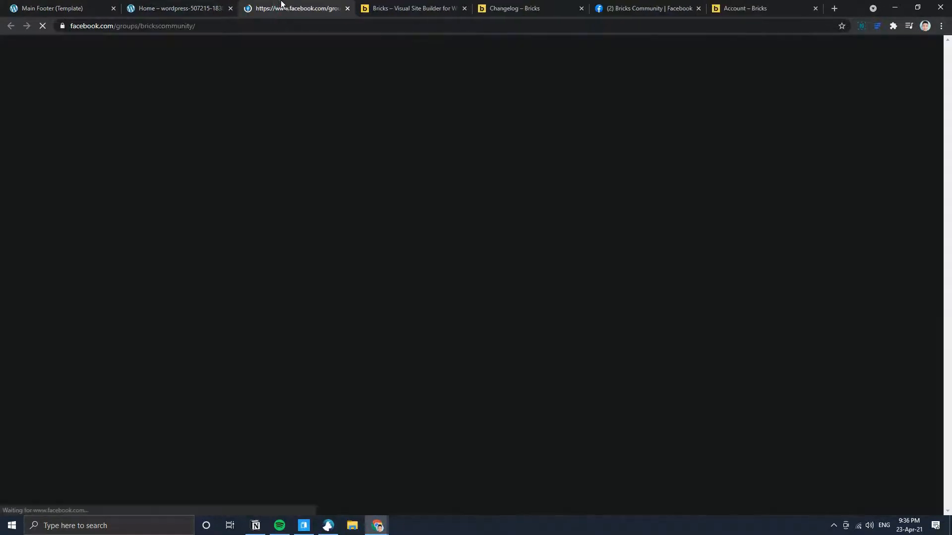
pyautogui.hotkey('ctrl', 'w')
pyautogui.click(33, 7)
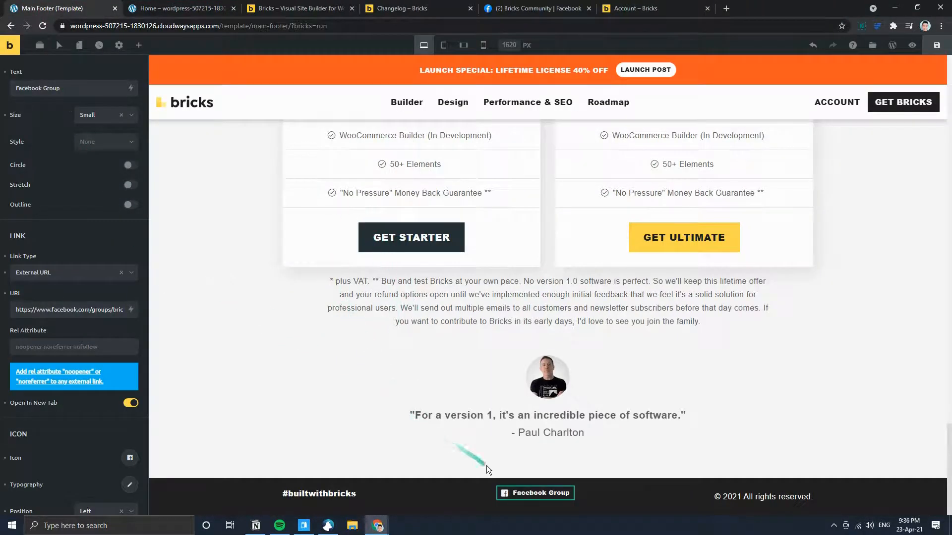
# - Add a new empty section, move it above the bottom row section in the footer structure, and save
pyautogui.click(28, 45)
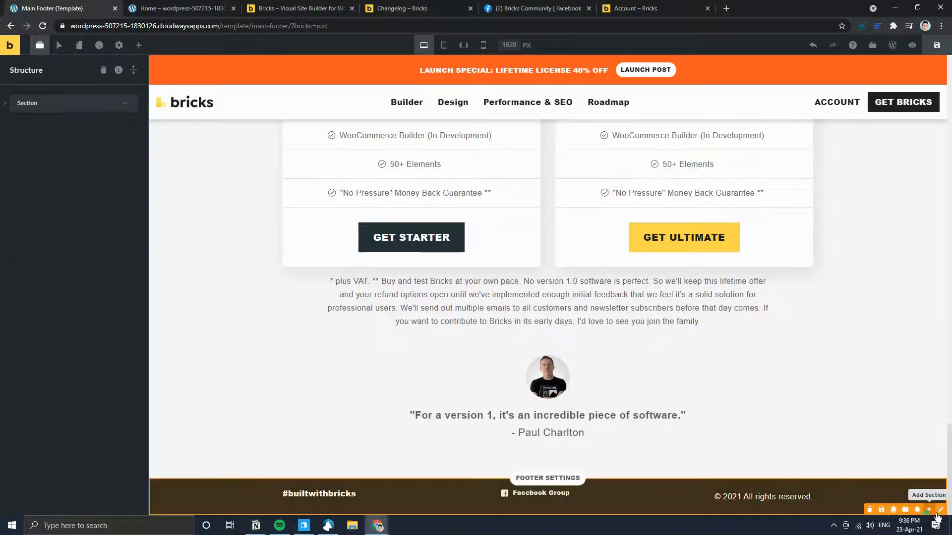
pyautogui.click(929, 511)
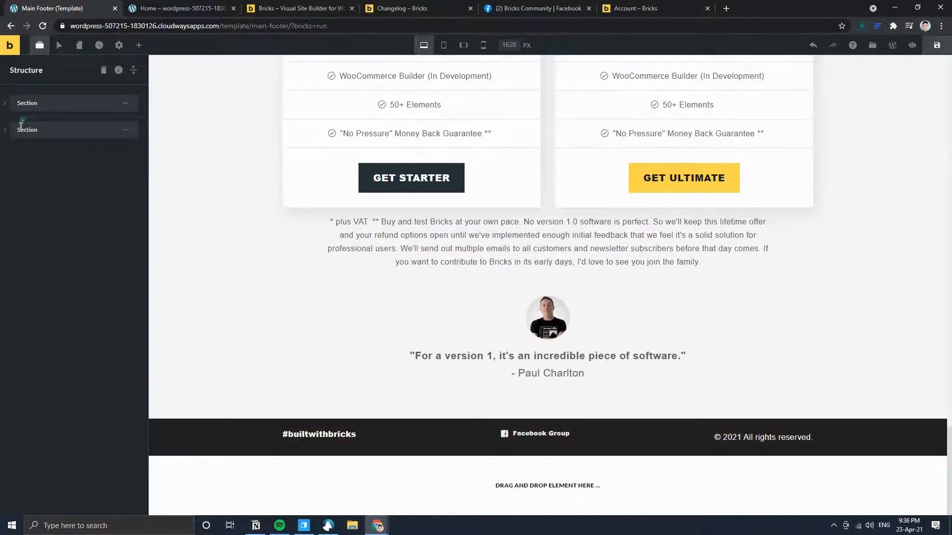
pyautogui.moveTo(125, 130)
pyautogui.moveTo(112, 130); pyautogui.dragTo(107, 99)
pyautogui.hotkey('ctrl', 's')
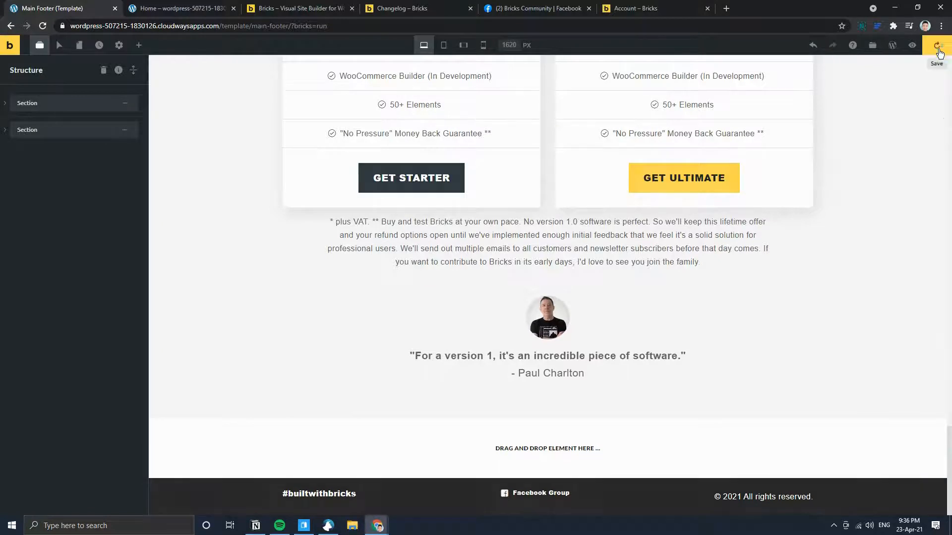
# - Check the new footer section on the home page and reload the Main Footer template editor
pyautogui.click(160, 4)
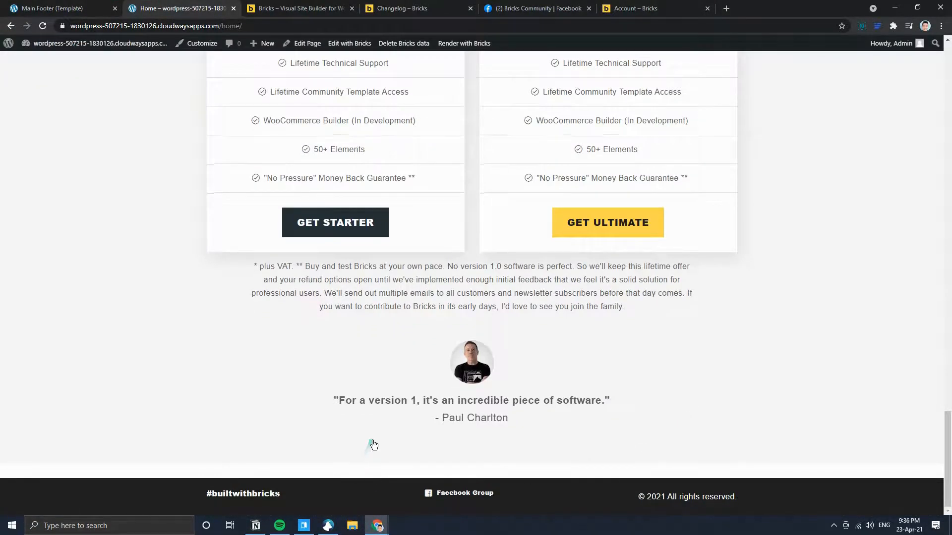
pyautogui.click(52, 8)
pyautogui.click(43, 27)
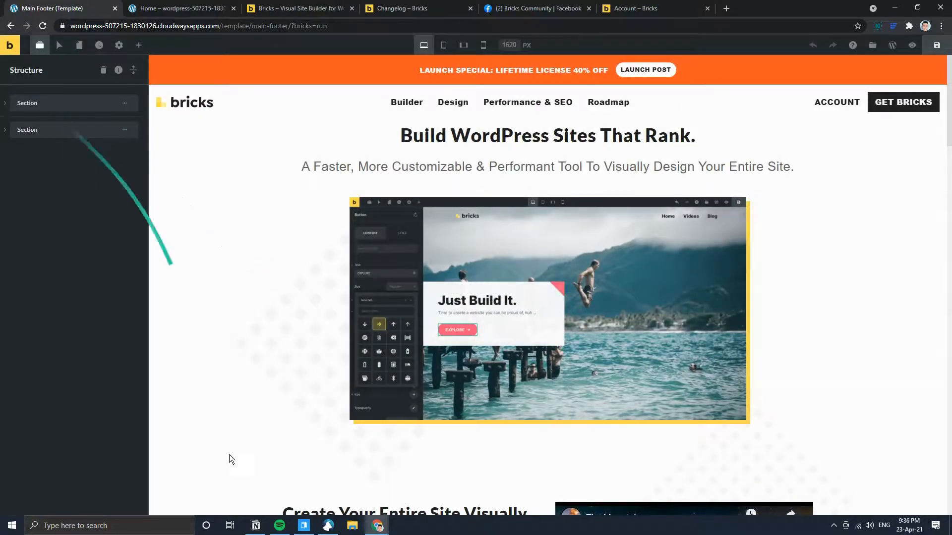
# - Make the new empty footer section full width and open its column's settings
pyautogui.scroll(-15, 230, 454)
pyautogui.scroll(-15, 827, 341)
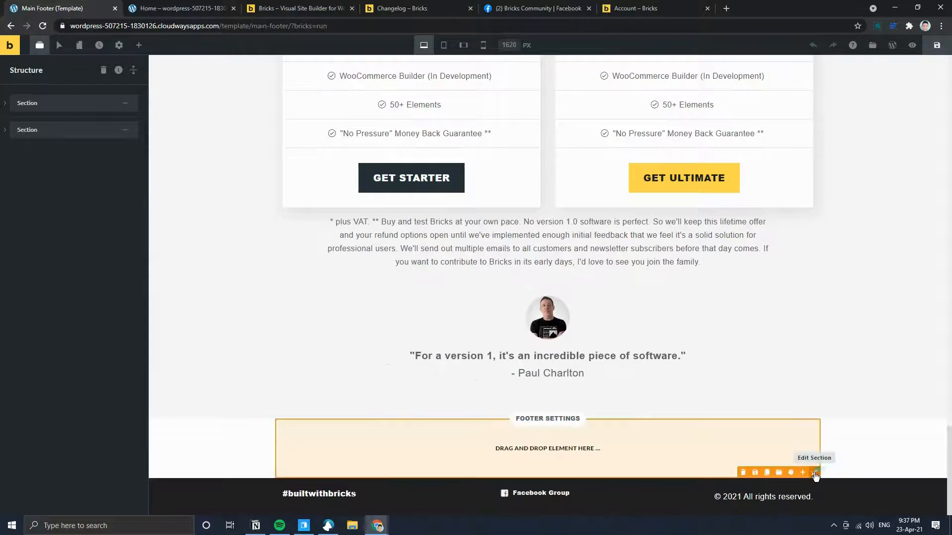
pyautogui.click(814, 472)
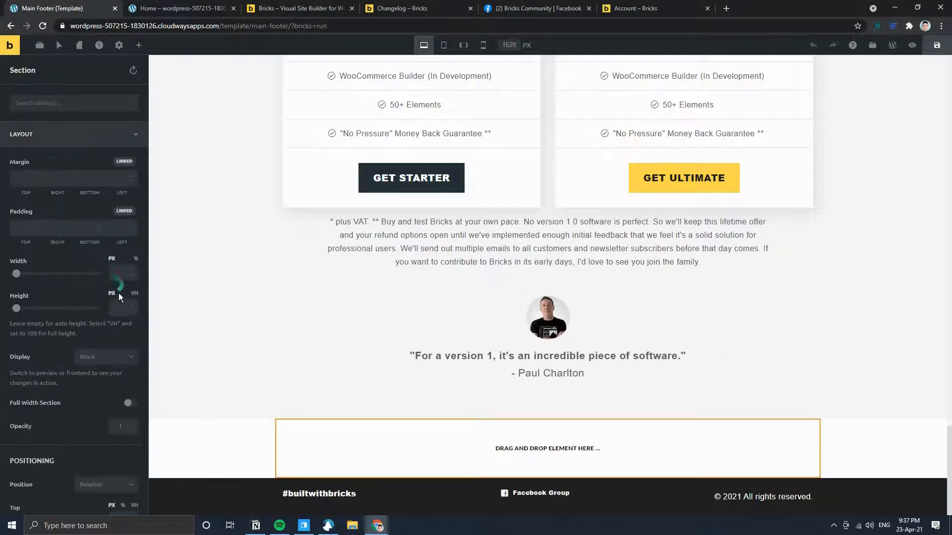
pyautogui.click(130, 404)
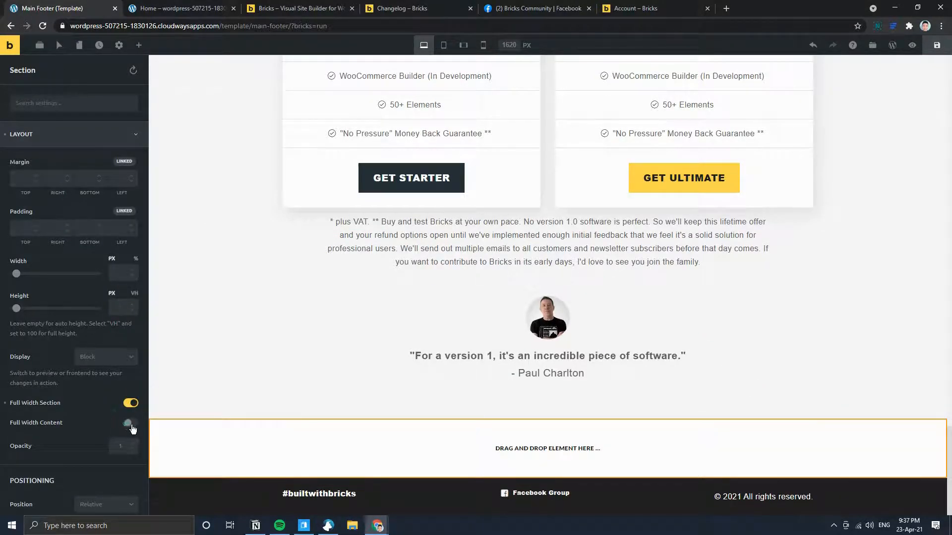
pyautogui.click(534, 426)
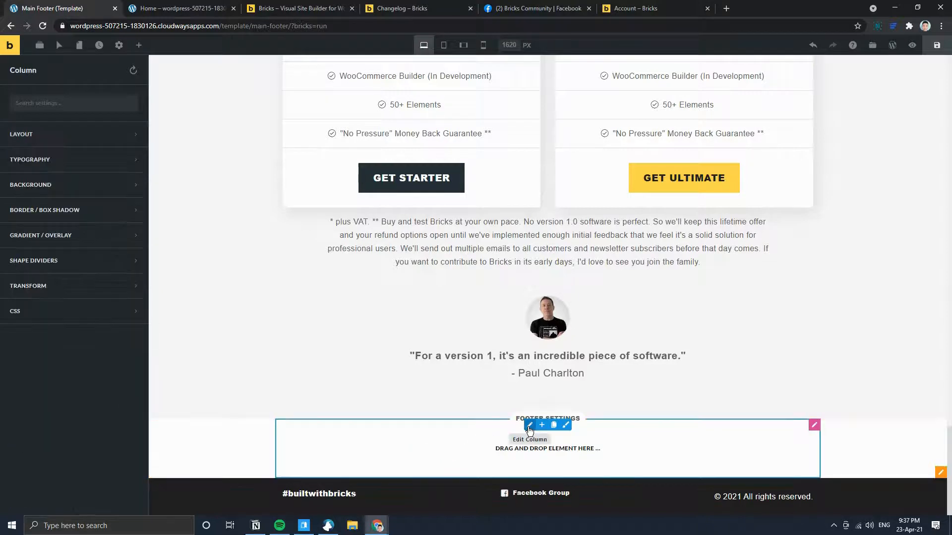
# - Check the reference footer's layout and duplicate the new section's empty column until there are four columns
pyautogui.click(297, 8)
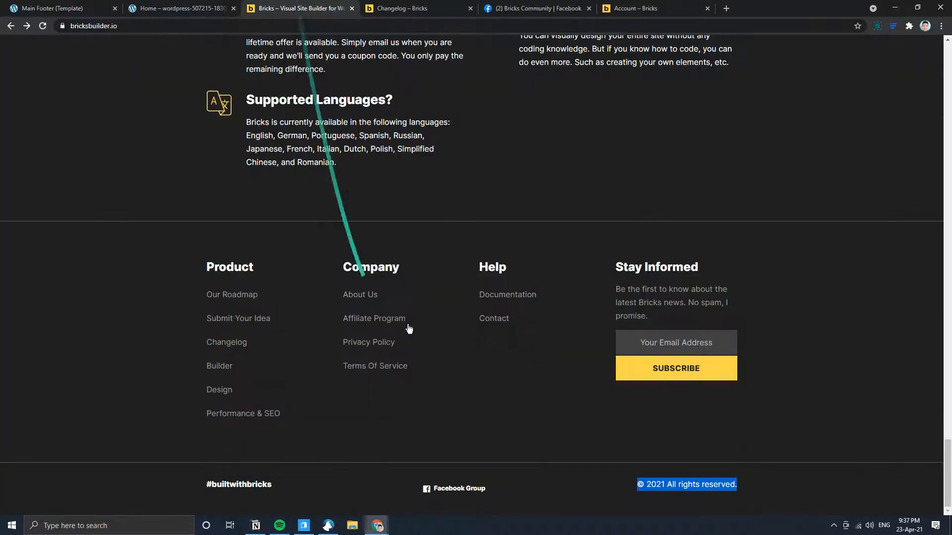
pyautogui.click(69, 8)
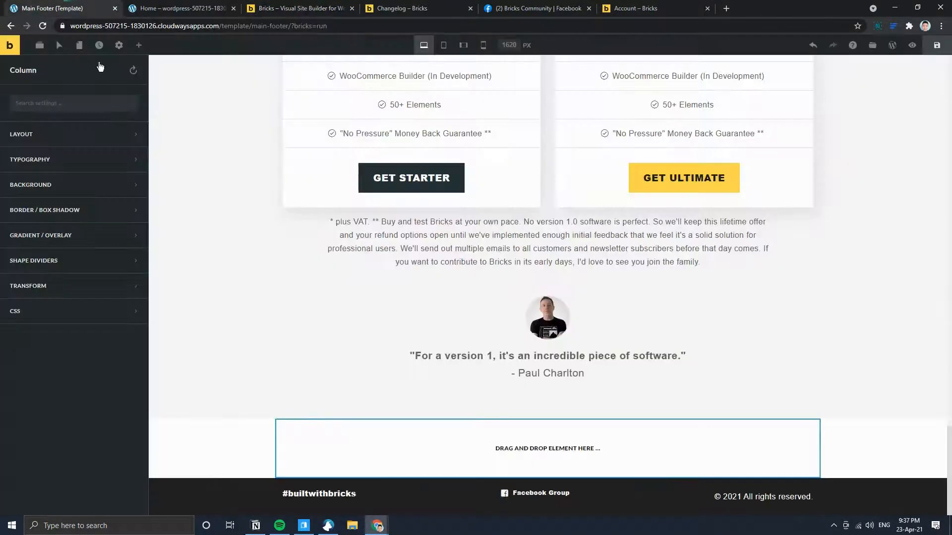
pyautogui.click(553, 426)
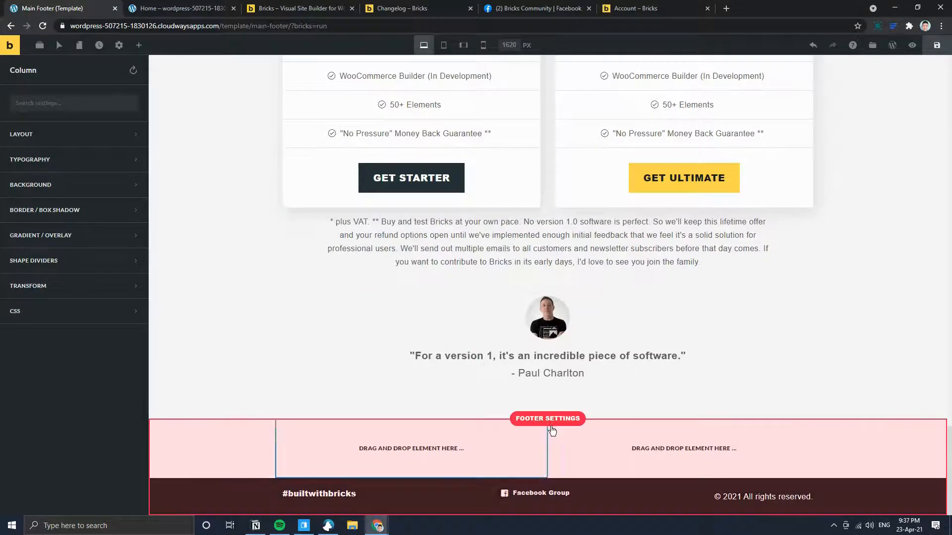
pyautogui.click(696, 425)
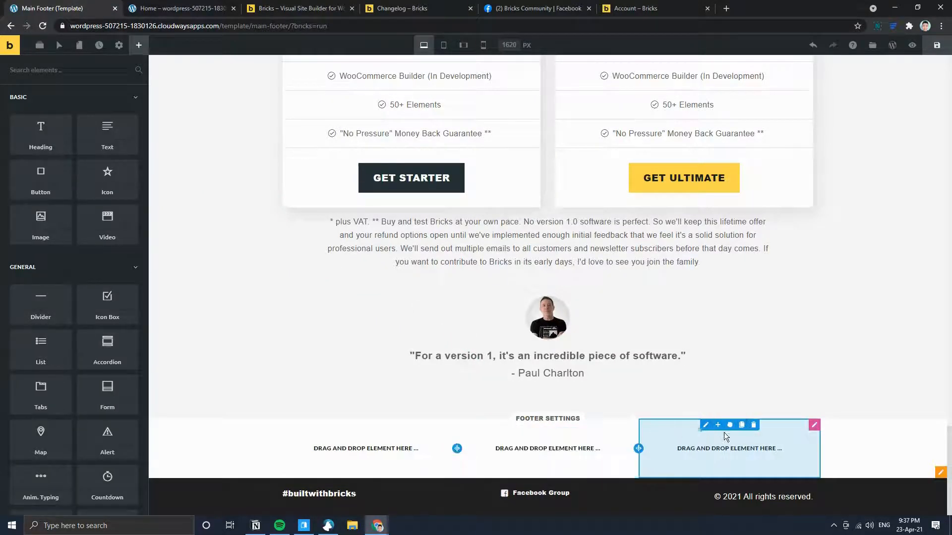
pyautogui.click(741, 428)
pyautogui.moveTo(685, 449); pyautogui.dragTo(685, 457)
pyautogui.click(346, 450)
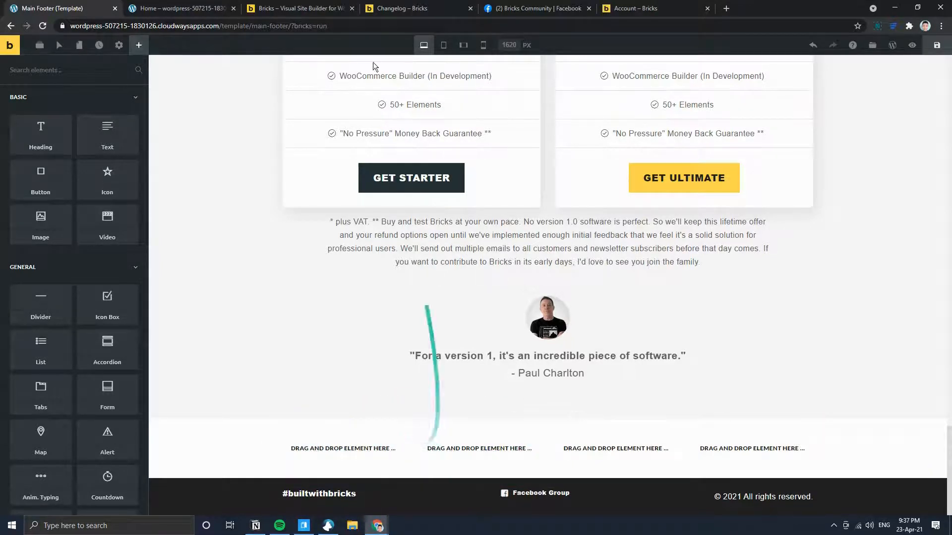
# - Check the reference footer's column titles and add a Heading element to the first of the four empty columns
pyautogui.click(258, 4)
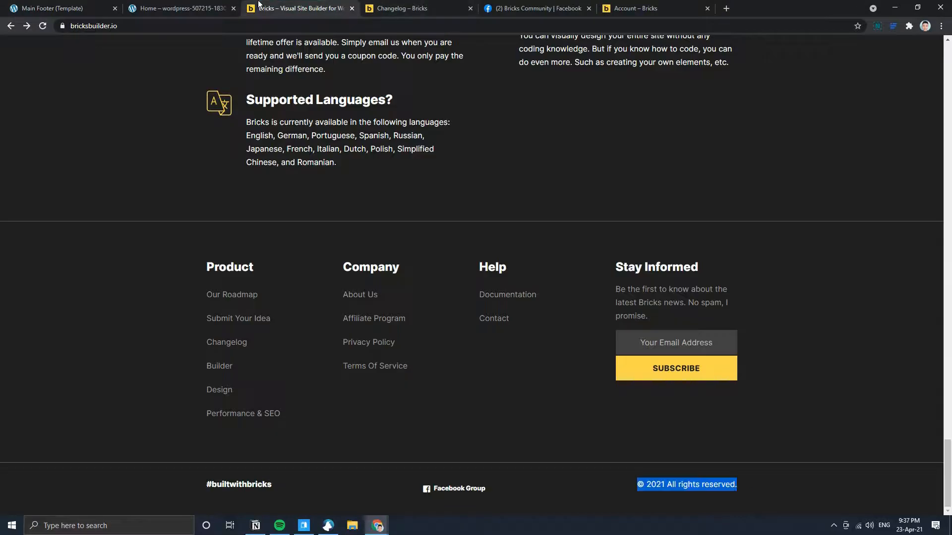
pyautogui.click(54, 4)
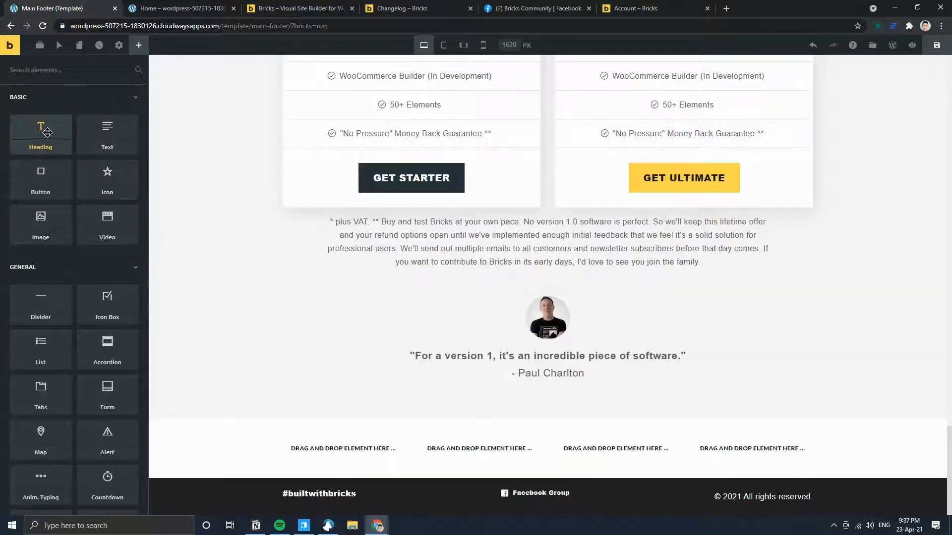
pyautogui.moveTo(47, 133); pyautogui.dragTo(342, 447)
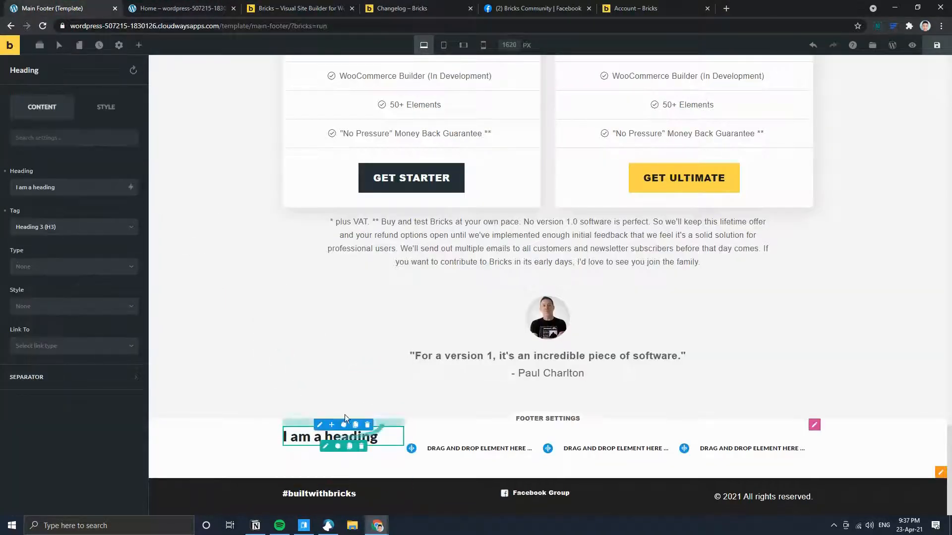
# - Set the new footer section's background color to #212121
pyautogui.click(942, 473)
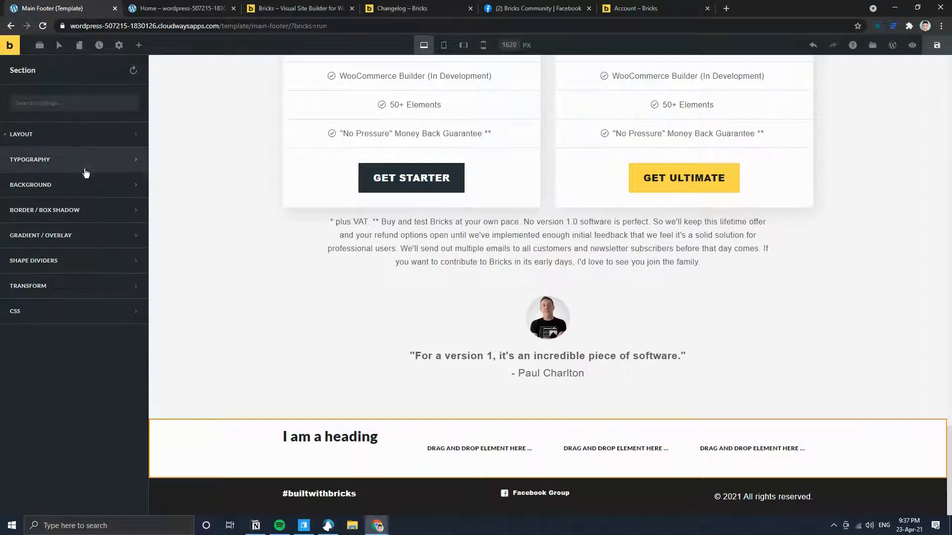
pyautogui.click(87, 185)
pyautogui.click(129, 217)
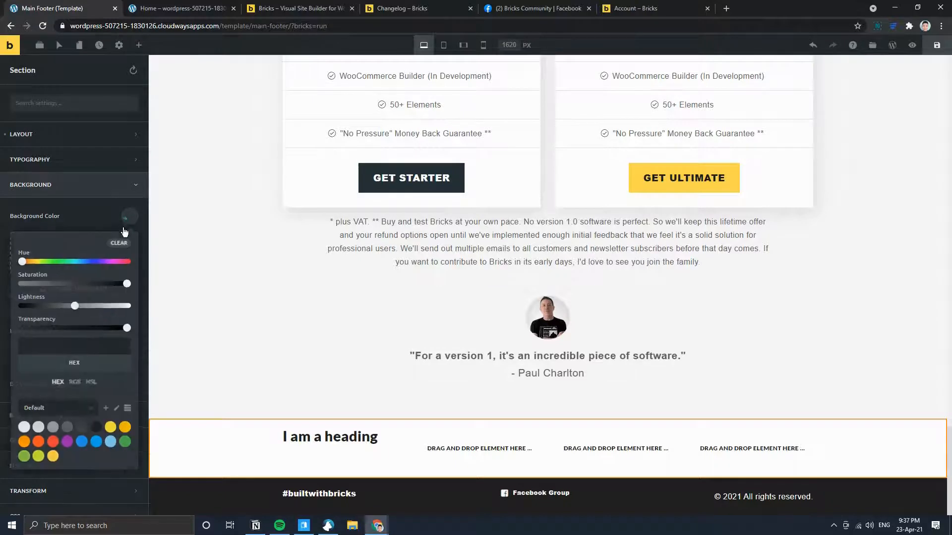
pyautogui.click(95, 373)
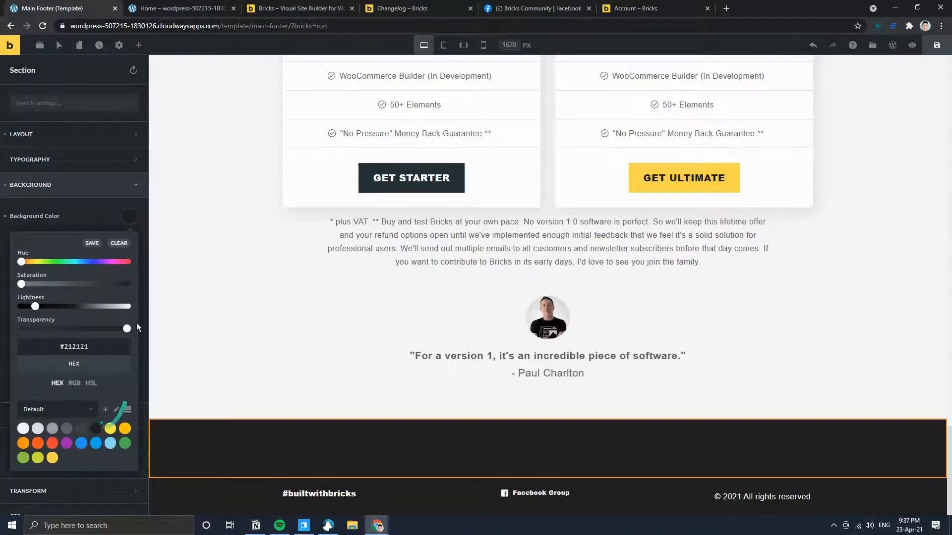
pyautogui.click(91, 208)
# - Set the style of the heading in the first footer column to Light
pyautogui.click(319, 436)
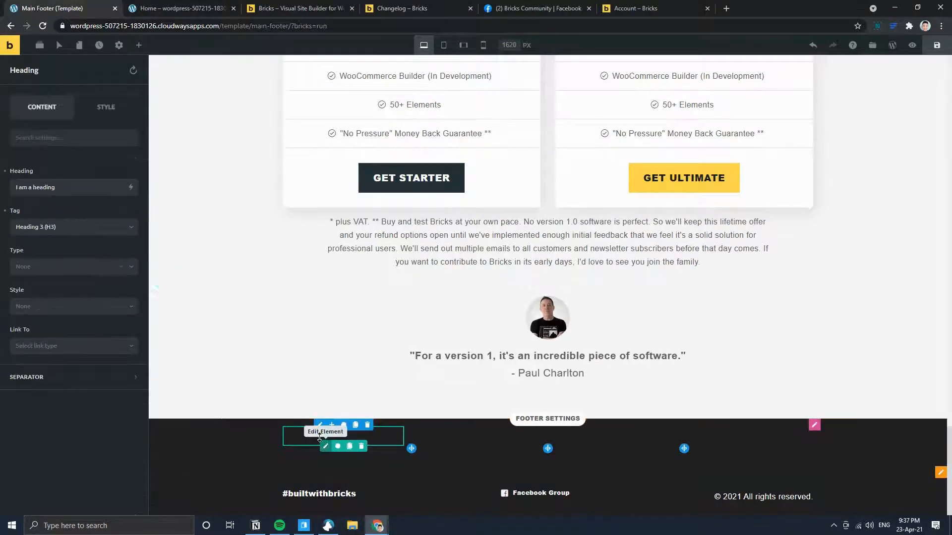
pyautogui.click(53, 310)
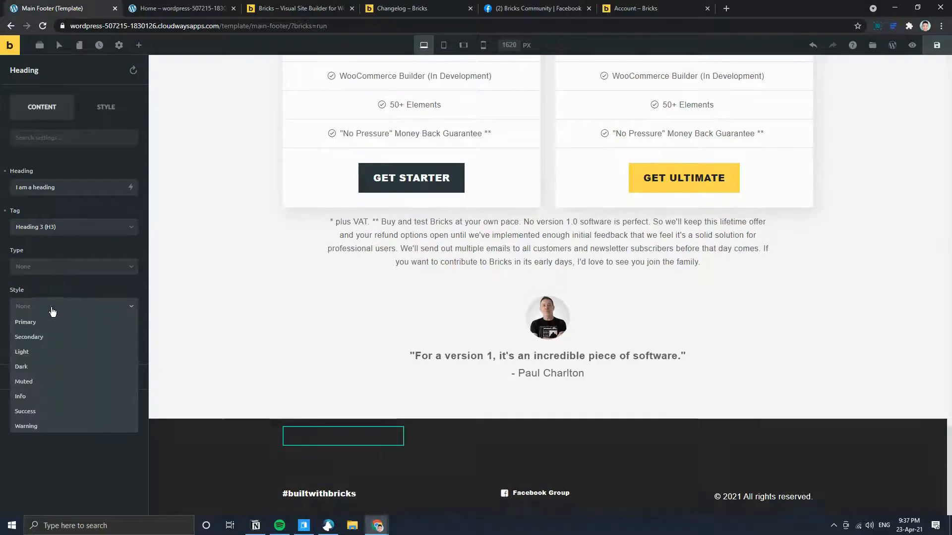
pyautogui.click(38, 352)
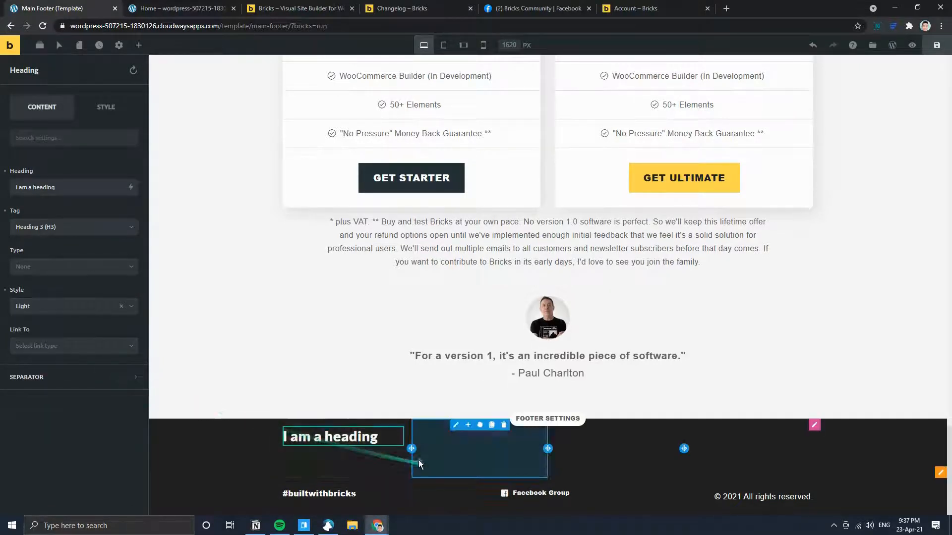
# - Give the new footer section a solid border with widths of 1 top and bottom and 0 left and right, after checking the reference footer
pyautogui.click(940, 474)
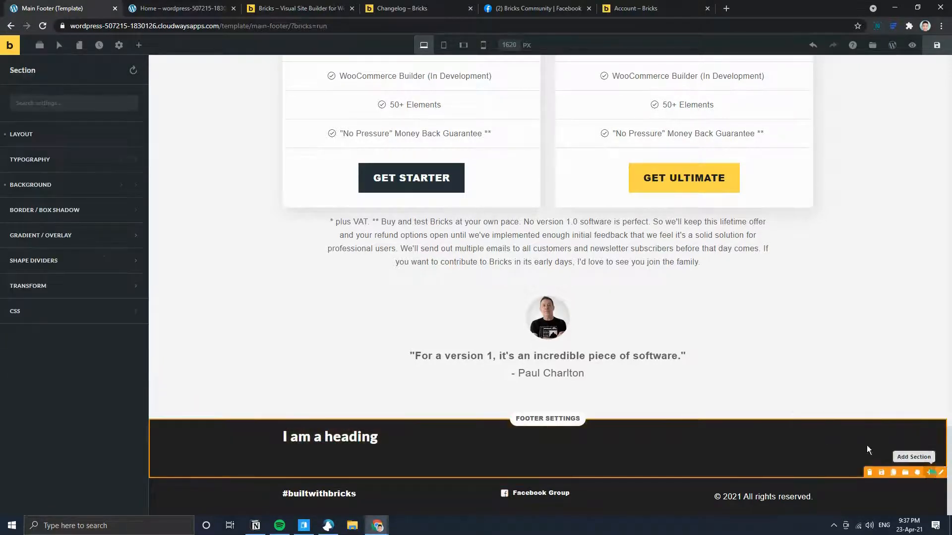
pyautogui.click(386, 4)
pyautogui.click(298, 8)
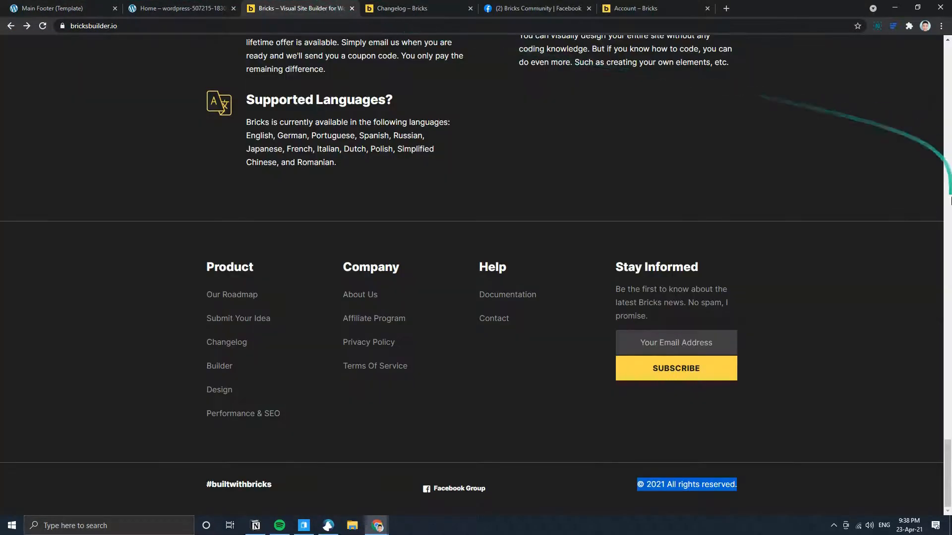
pyautogui.click(112, 6)
pyautogui.click(67, 142)
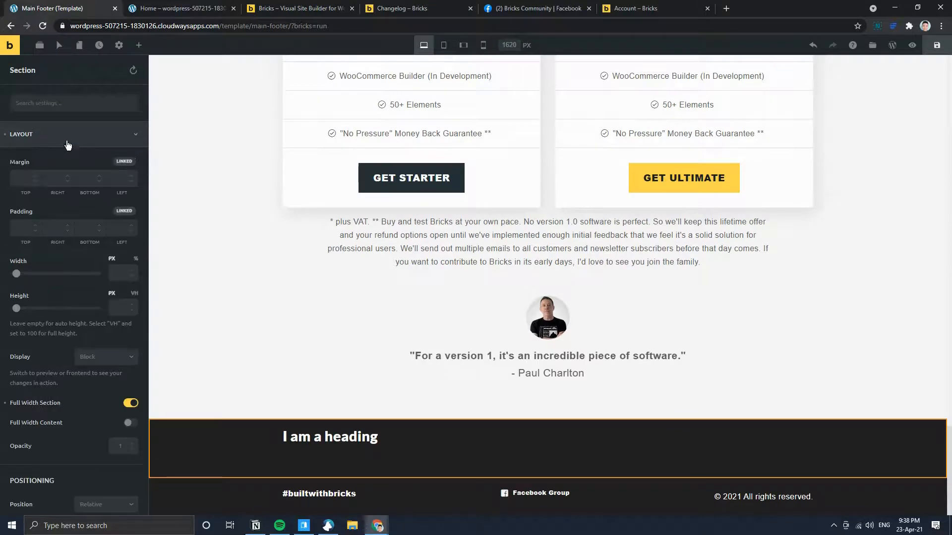
pyautogui.scroll(-15, 49, 371)
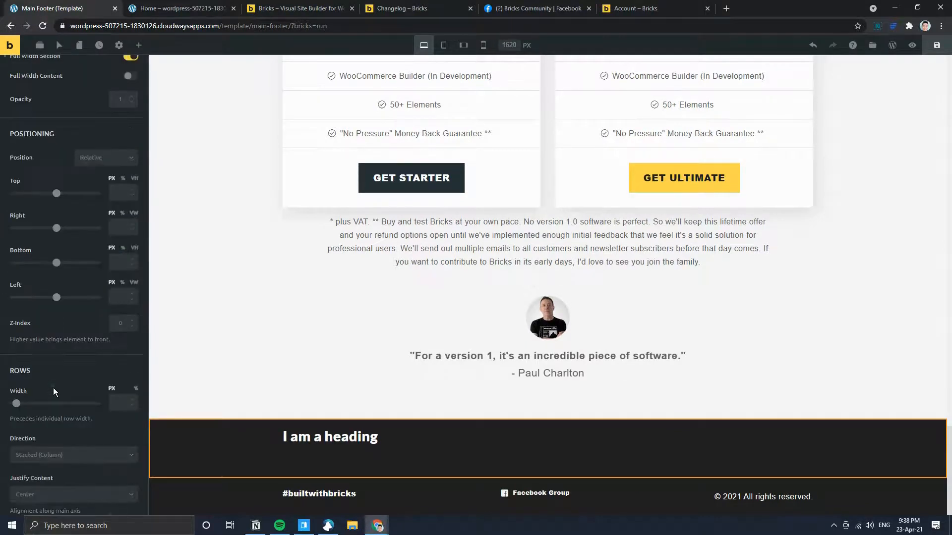
pyautogui.click(78, 395)
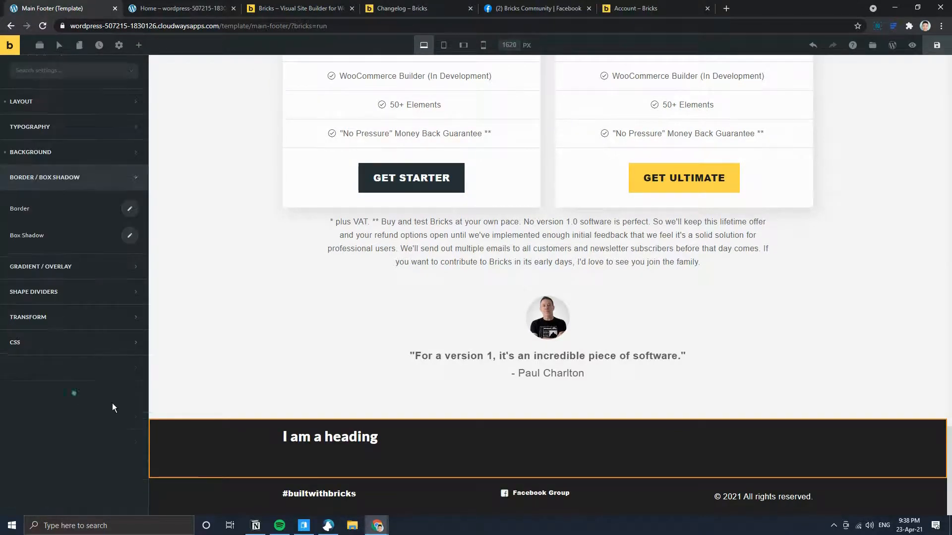
pyautogui.click(128, 210)
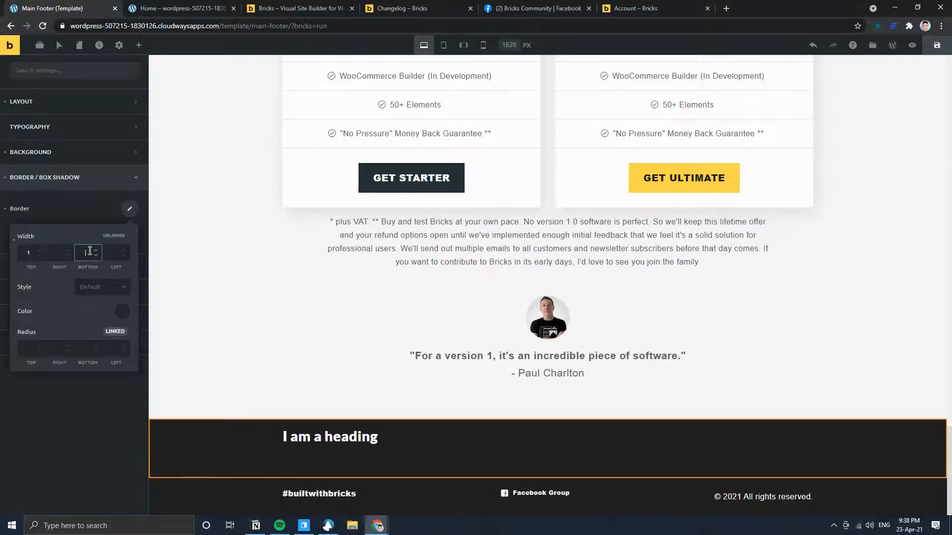
pyautogui.click(92, 290)
pyautogui.click(94, 327)
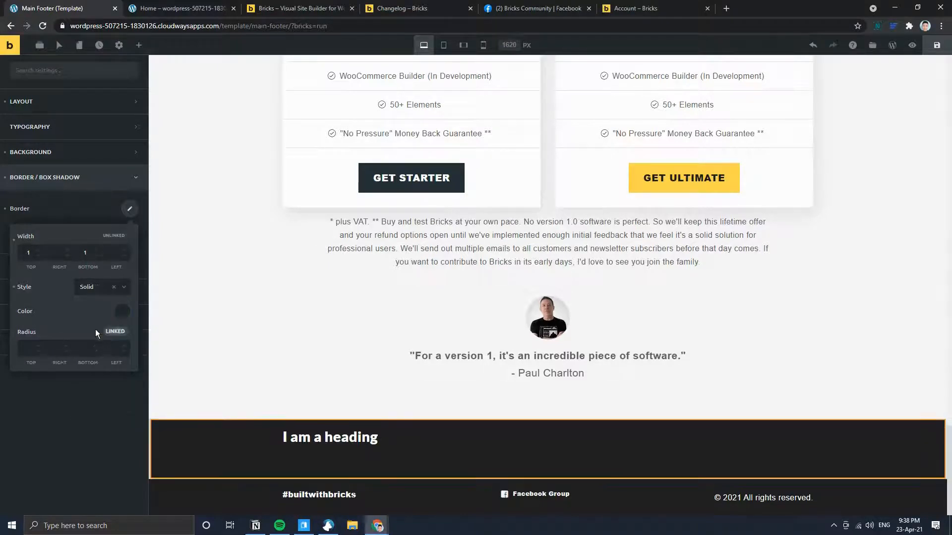
pyautogui.click(121, 312)
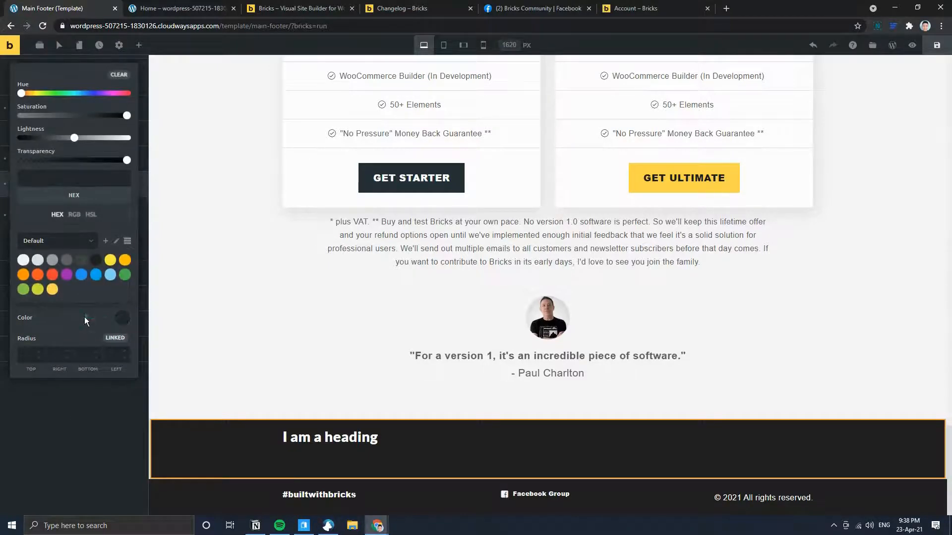
pyautogui.click(84, 317)
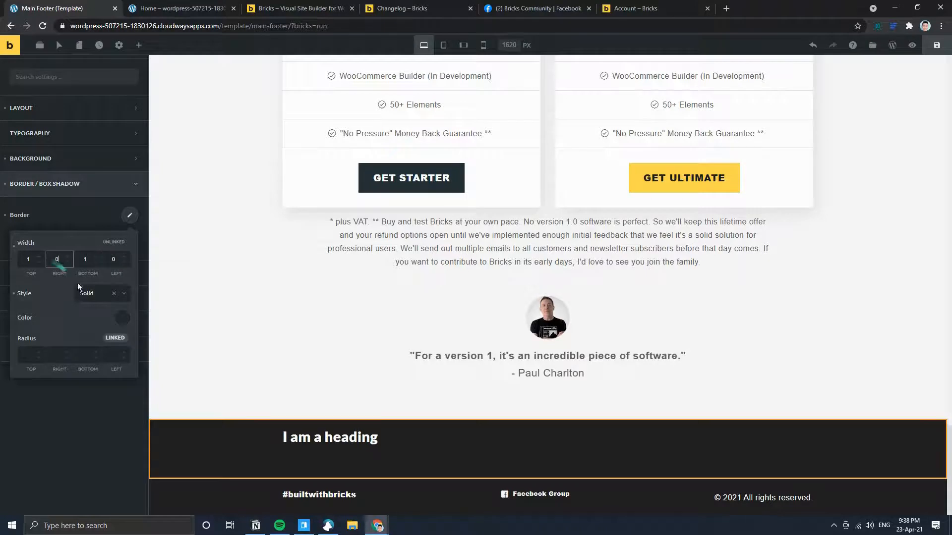
# - Color the section's border #9e9e9e, save the template, and preview the footer on the reloaded home page
pyautogui.click(115, 320)
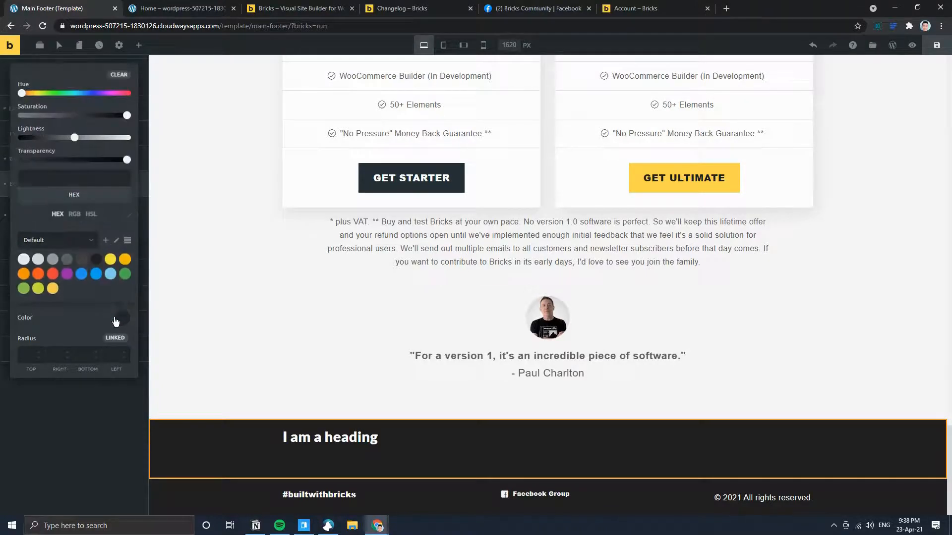
pyautogui.click(53, 260)
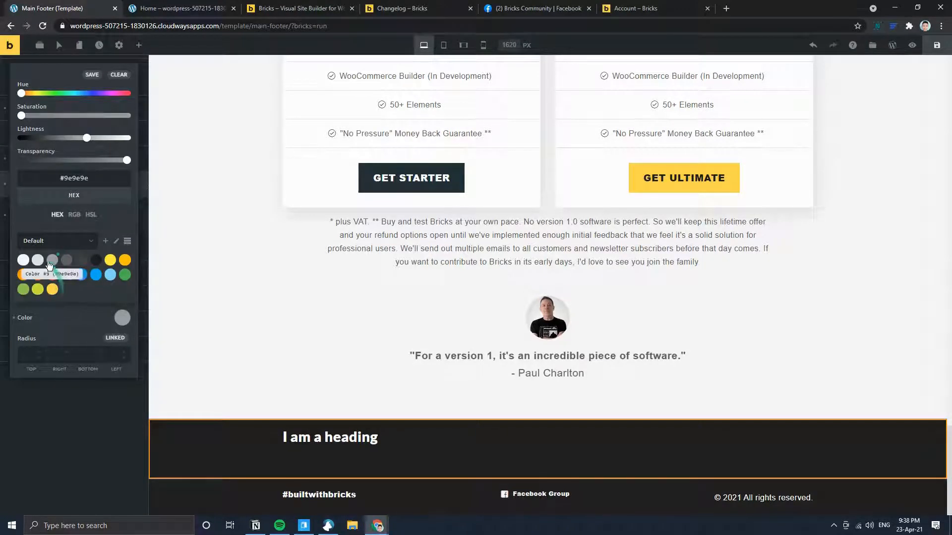
pyautogui.click(938, 45)
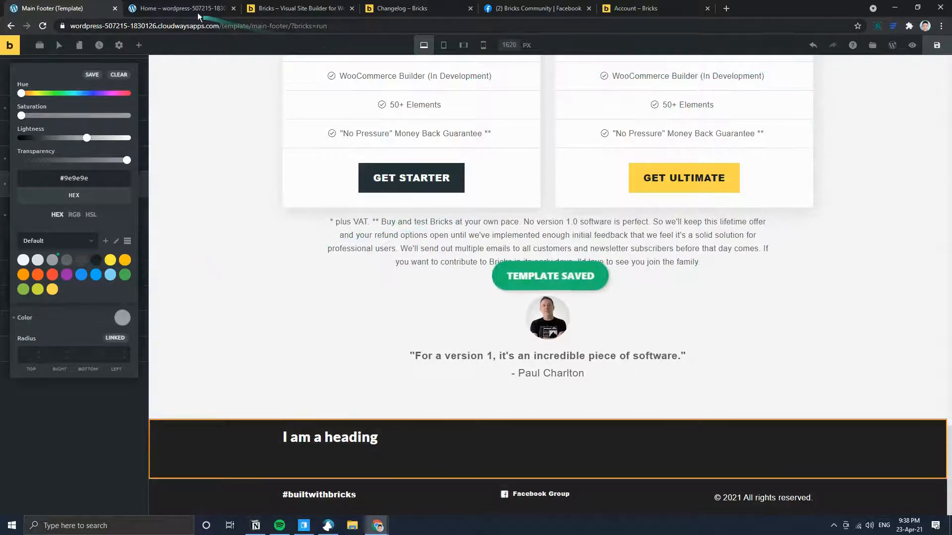
pyautogui.click(187, 11)
pyautogui.press('F5')
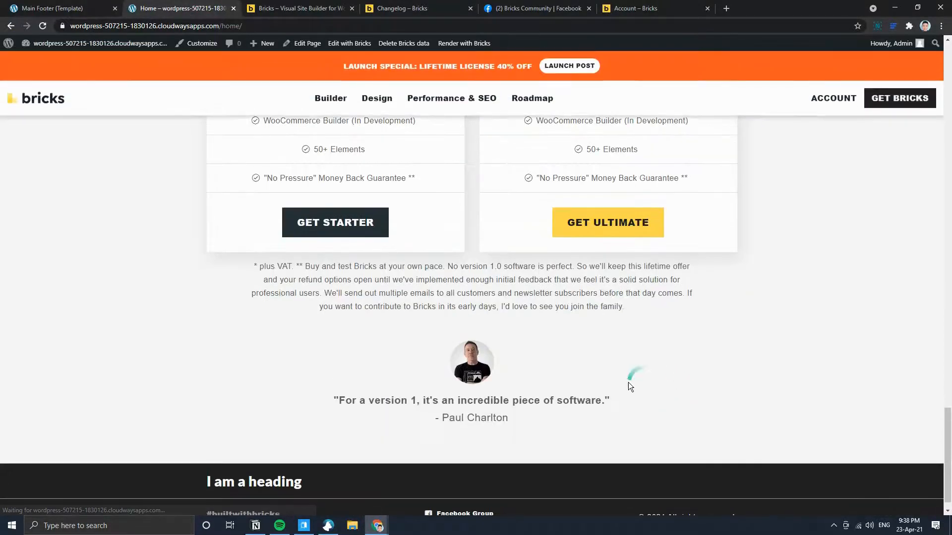
pyautogui.scroll(-2, 628, 383)
pyautogui.click(52, 9)
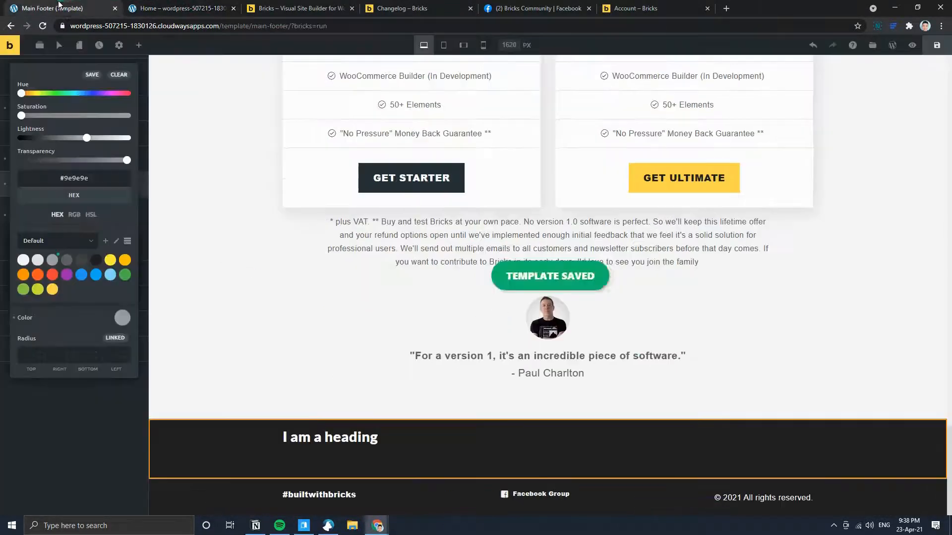
# - Set the section's border color to #616161, save, and compare the reloaded home page footer with the reference site
pyautogui.click(66, 260)
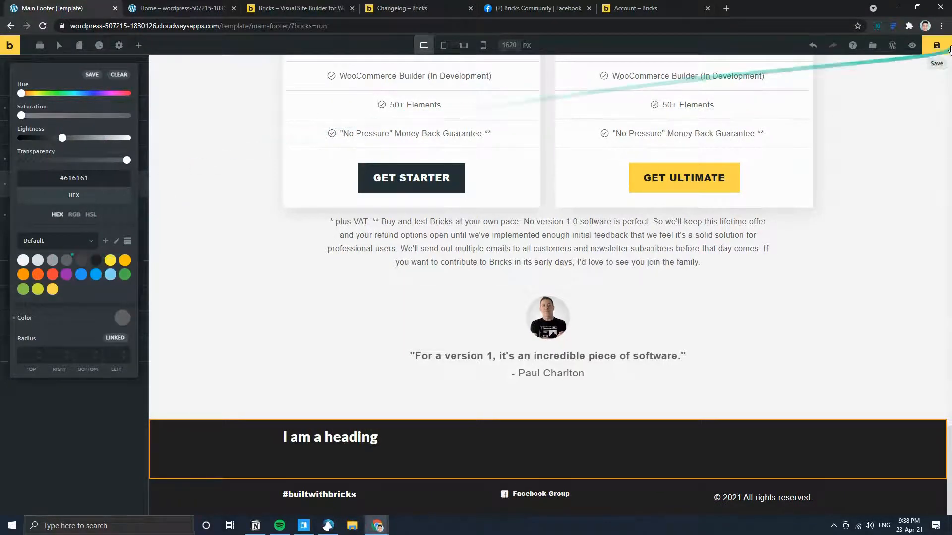
pyautogui.click(166, 7)
pyautogui.press('F5')
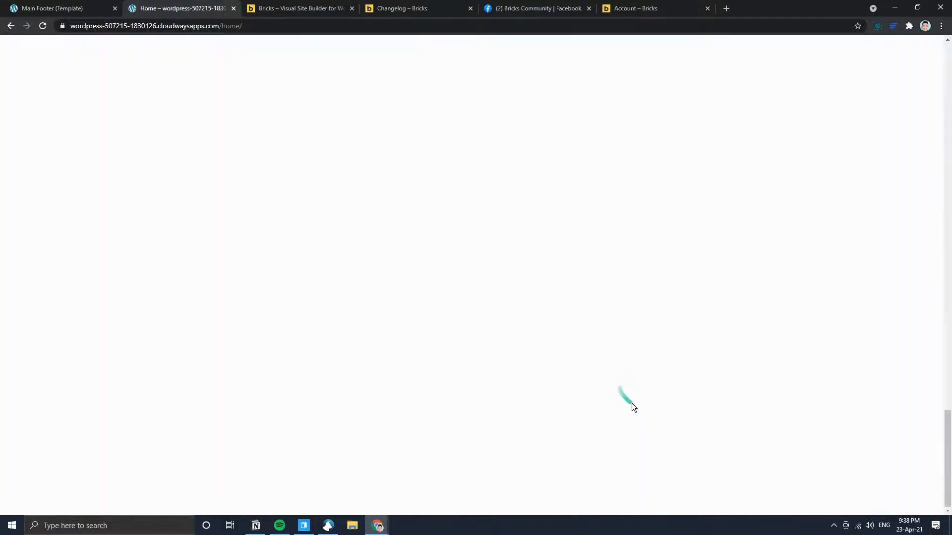
pyautogui.click(307, 8)
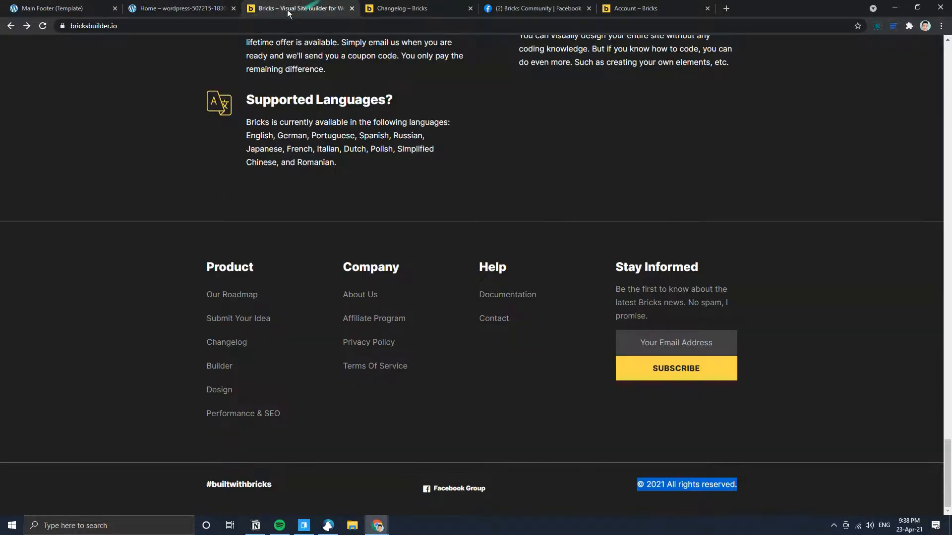
pyautogui.click(191, 7)
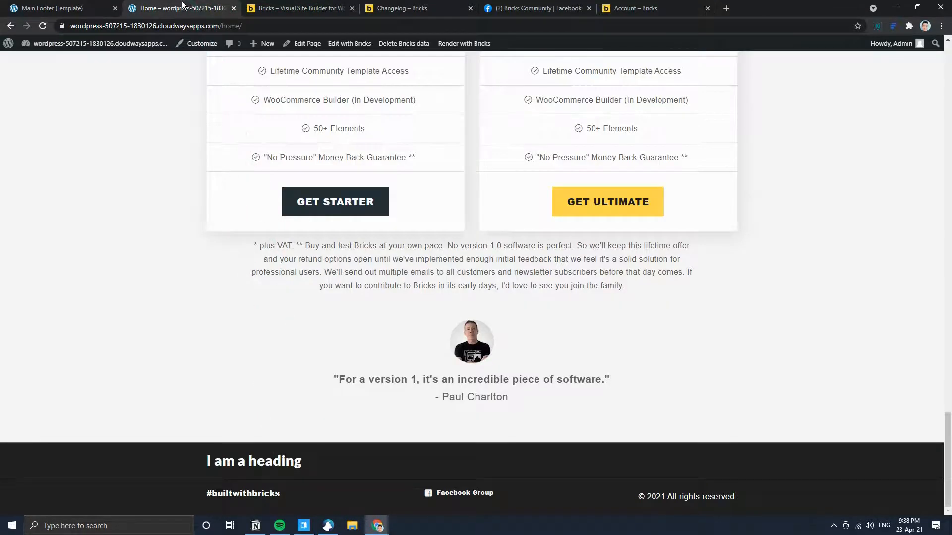
pyautogui.click(101, 8)
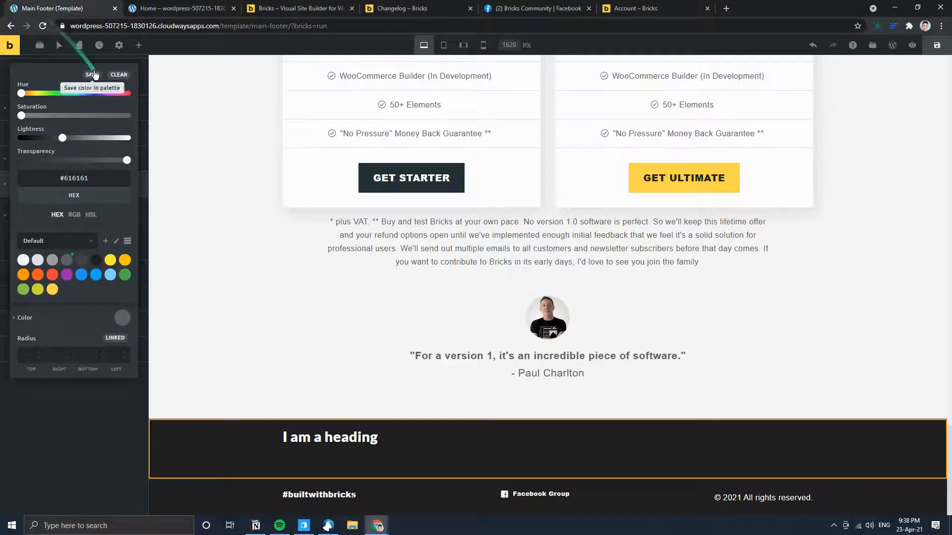
# - Add a Nav Menu element below the heading in the first footer column
pyautogui.click(62, 423)
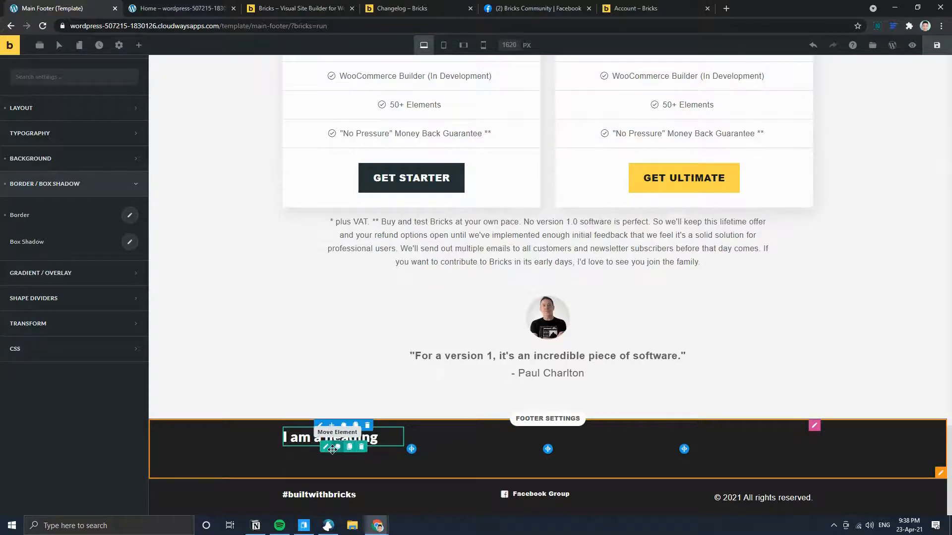
pyautogui.click(139, 45)
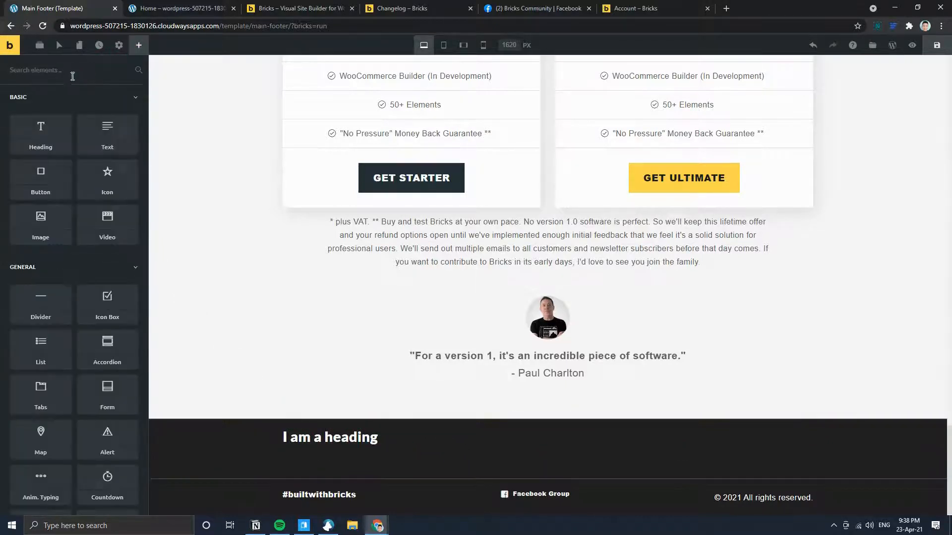
pyautogui.write('msb')
pyautogui.press('BackSpace')
pyautogui.press('BackSpace')
pyautogui.press('BackSpace')
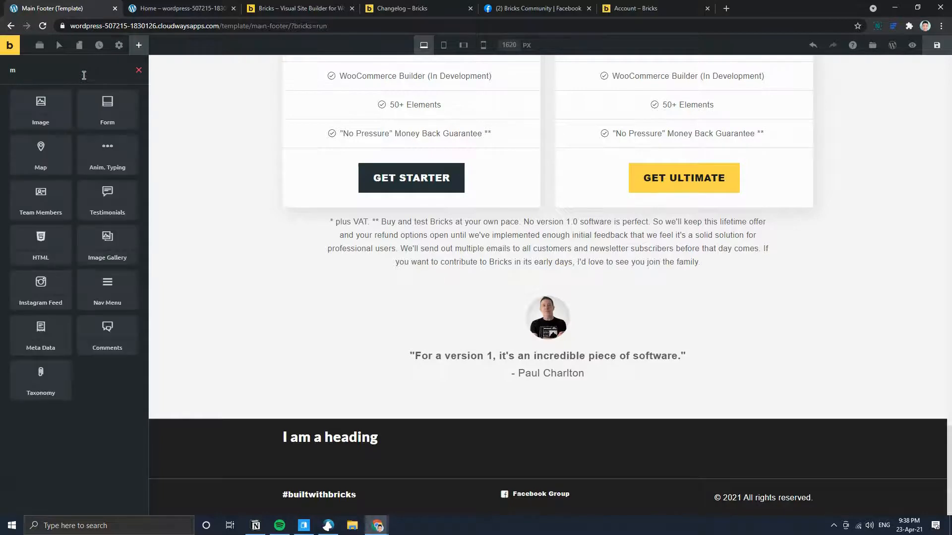
pyautogui.write('nav')
pyautogui.moveTo(50, 105)
pyautogui.mouseDown()
pyautogui.moveTo(312, 419)
pyautogui.moveTo(322, 445)
pyautogui.mouseUp()
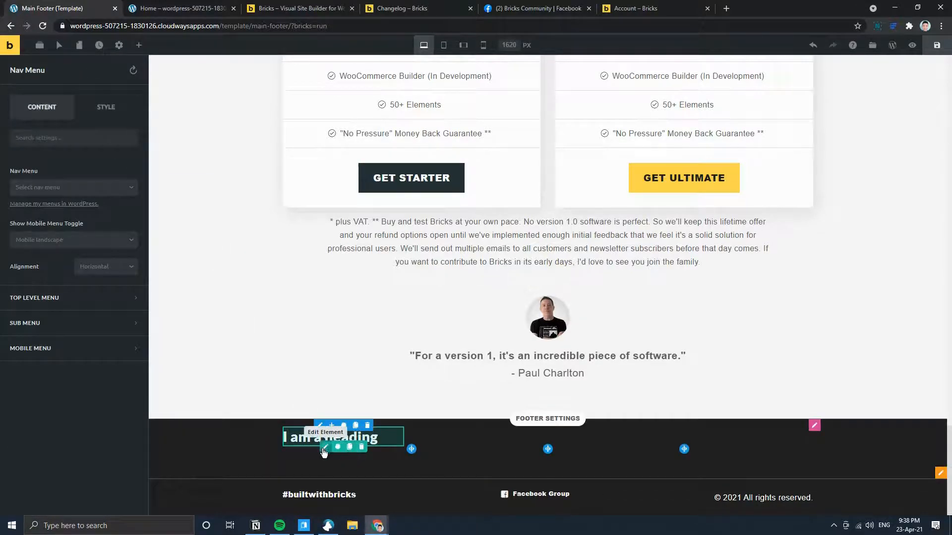
# - Assign the product submenu to the new nav menu and set its alignment to Vertical
pyautogui.click(65, 187)
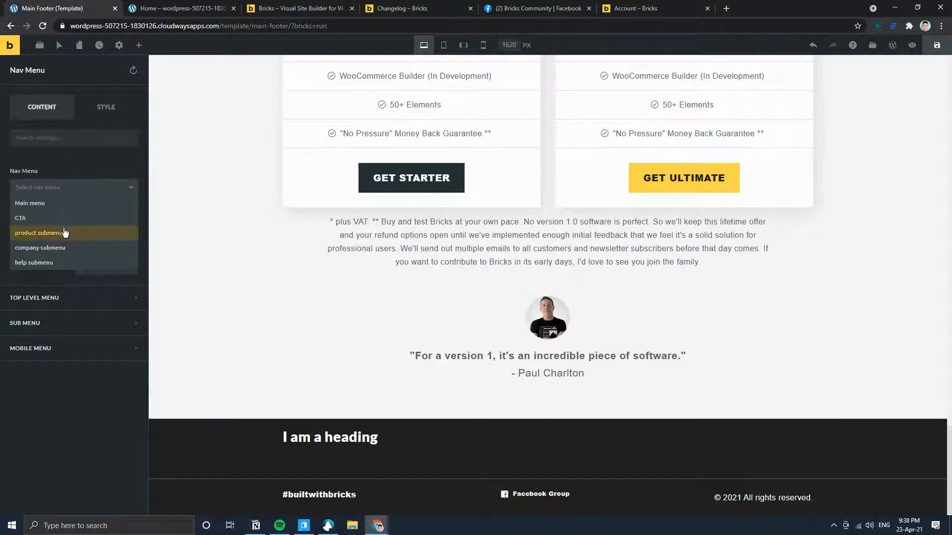
pyautogui.click(207, 7)
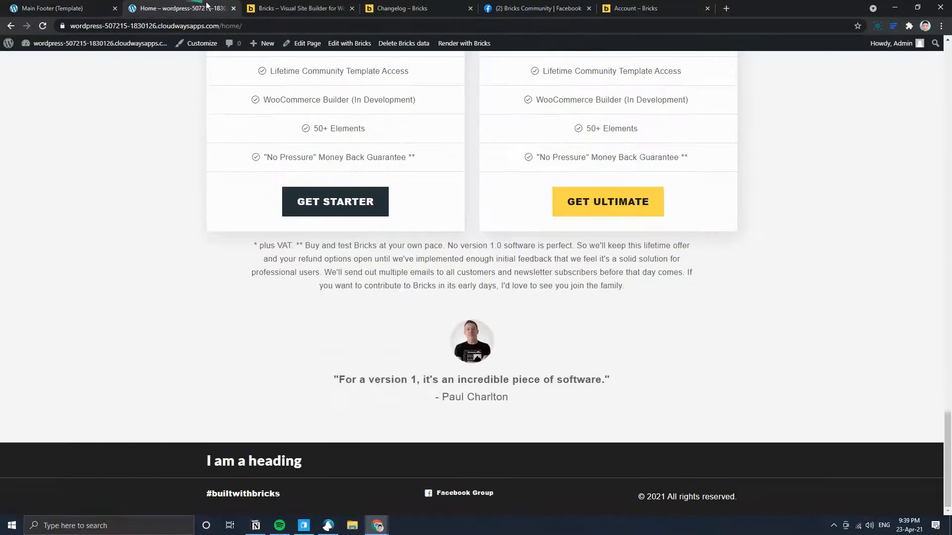
pyautogui.click(280, 4)
pyautogui.click(52, 8)
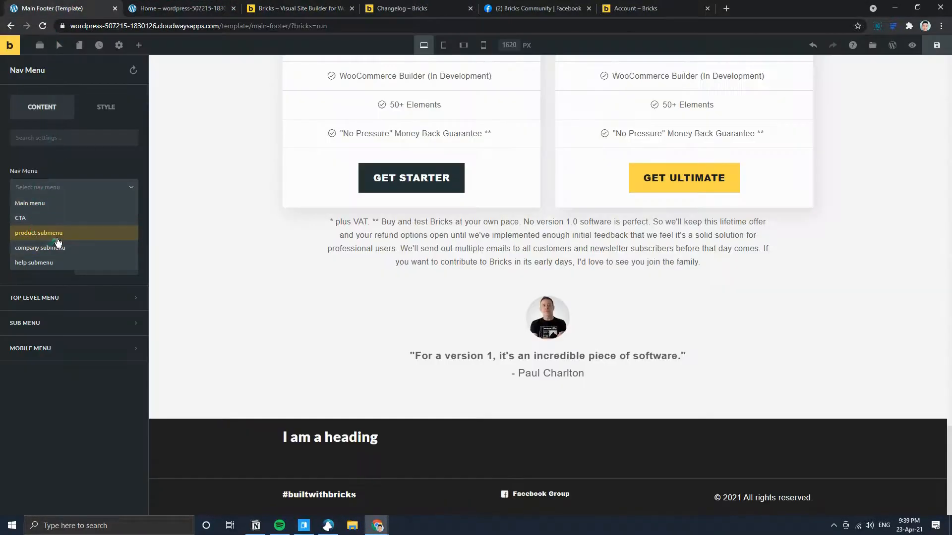
pyautogui.click(57, 231)
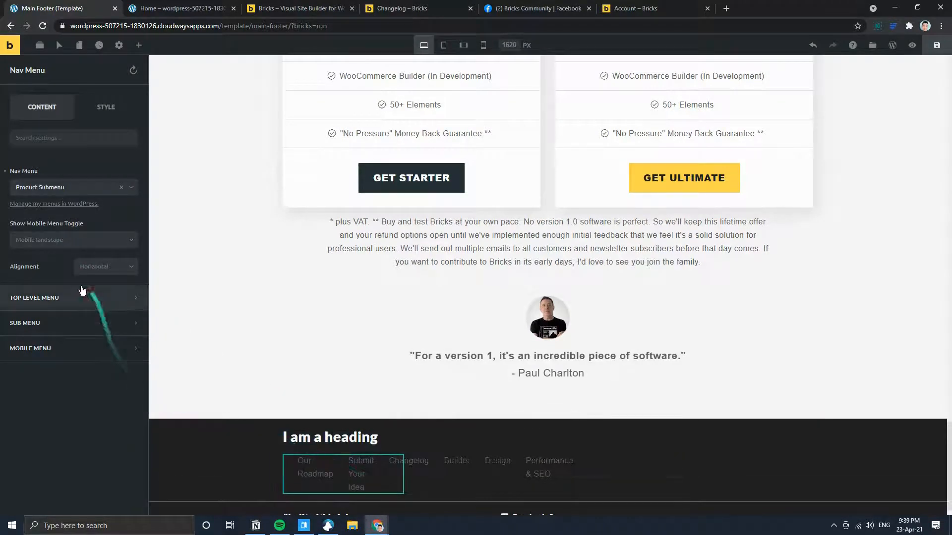
pyautogui.click(99, 268)
pyautogui.click(97, 298)
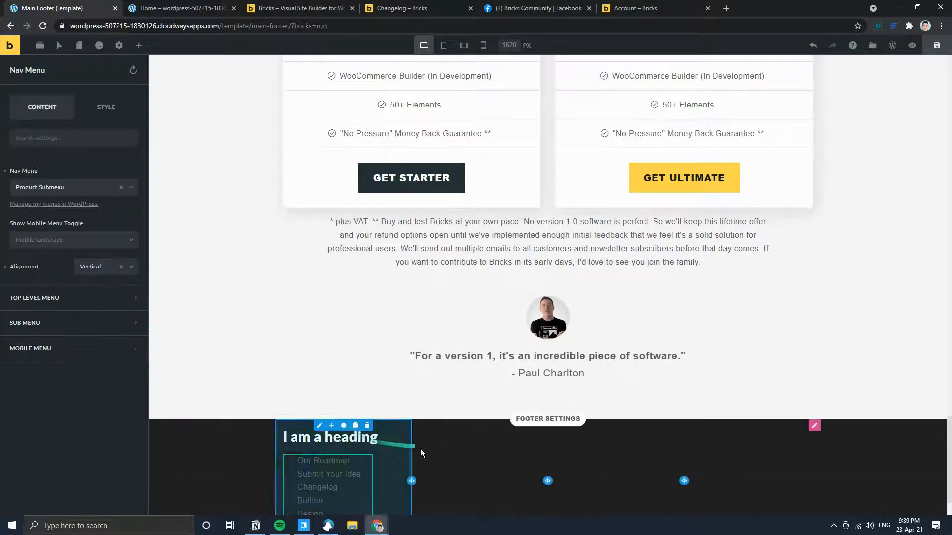
pyautogui.scroll(-1, 421, 449)
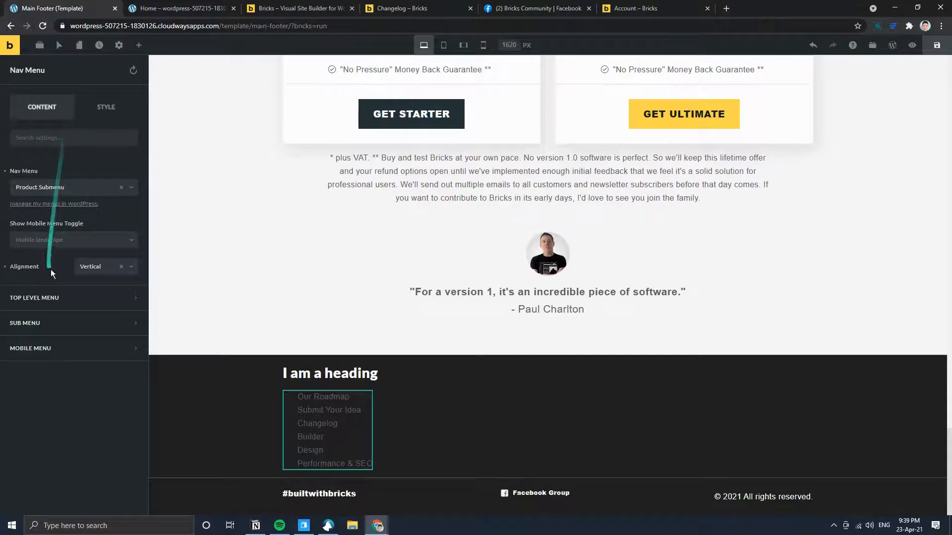
# - Set the margin of the nav menu's top-level items to 0 on all sides
pyautogui.click(44, 297)
pyautogui.click(117, 342)
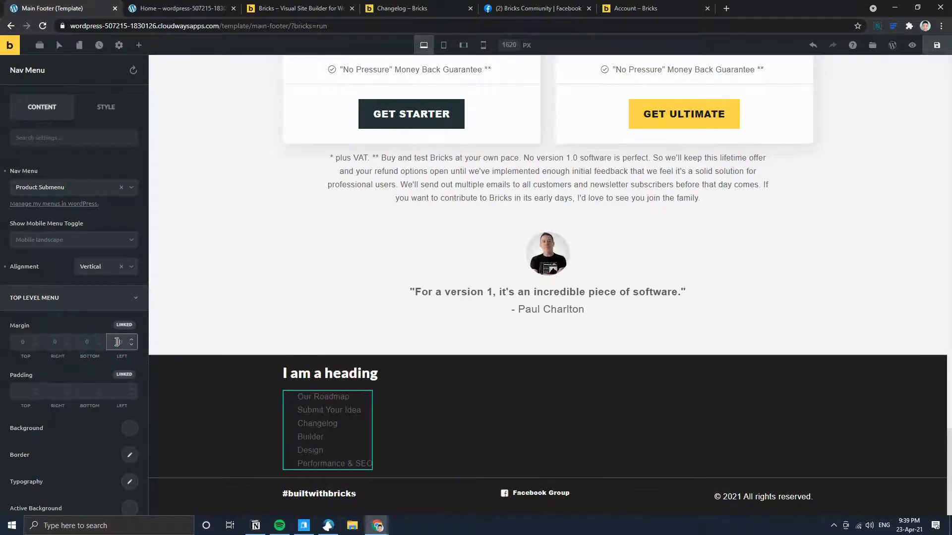
pyautogui.write('0')
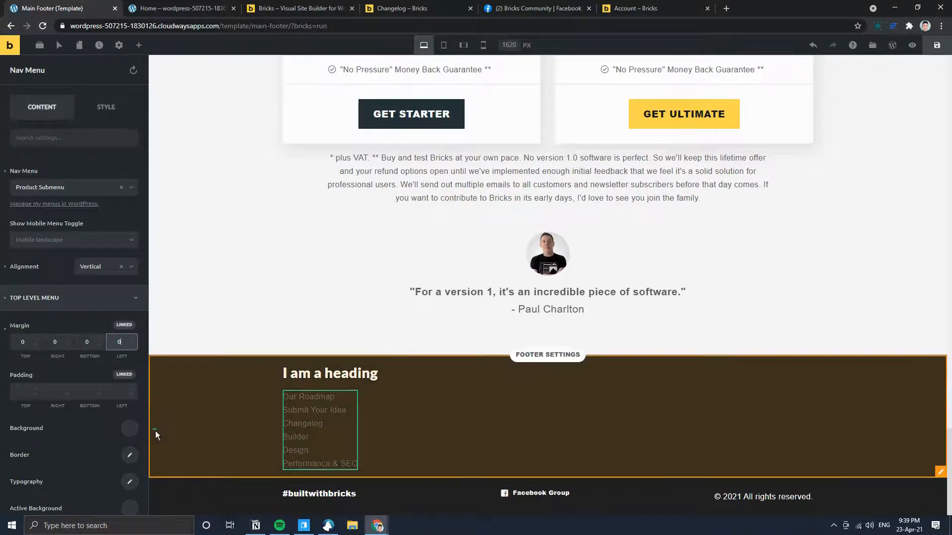
# - Check the item spacing in the reference footer and try a linked padding of 15 on all sides of the top-level items
pyautogui.click(293, 8)
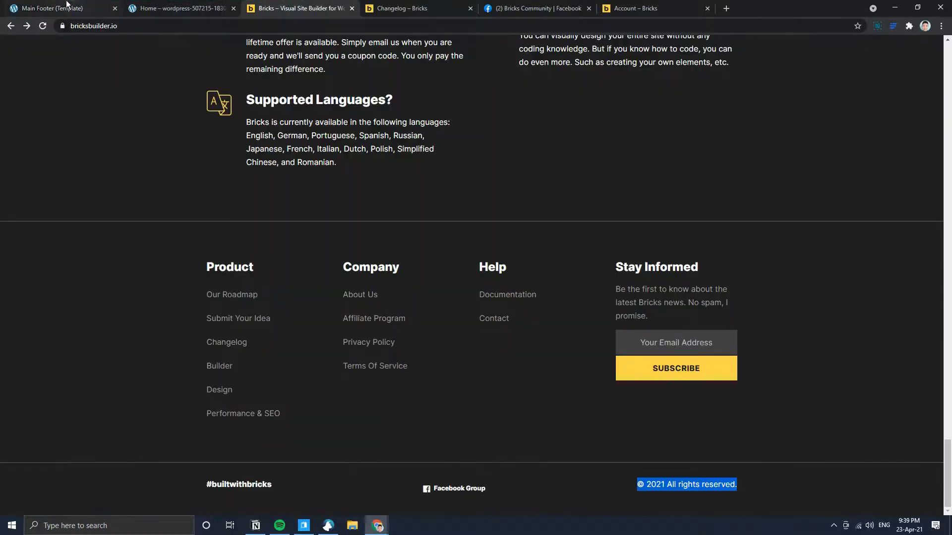
pyautogui.click(66, 4)
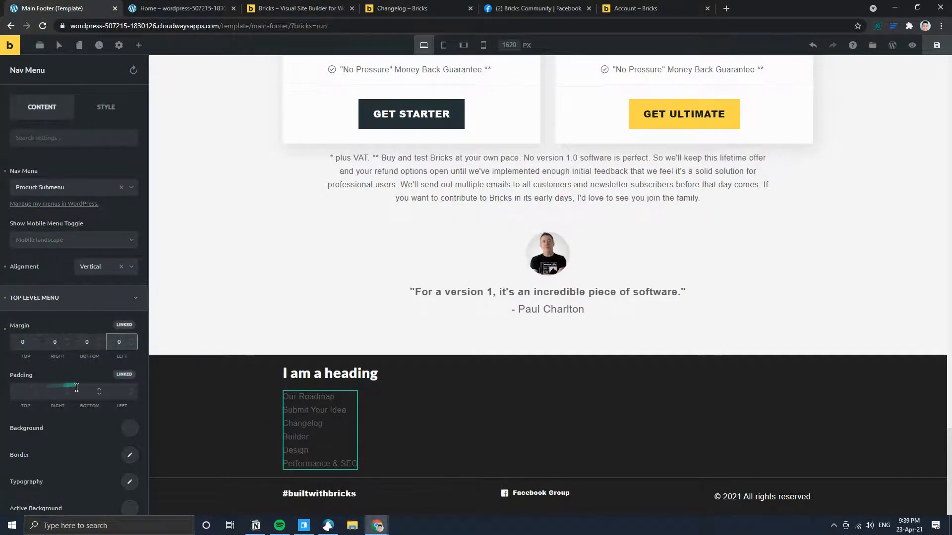
pyautogui.scroll(-2, 96, 372)
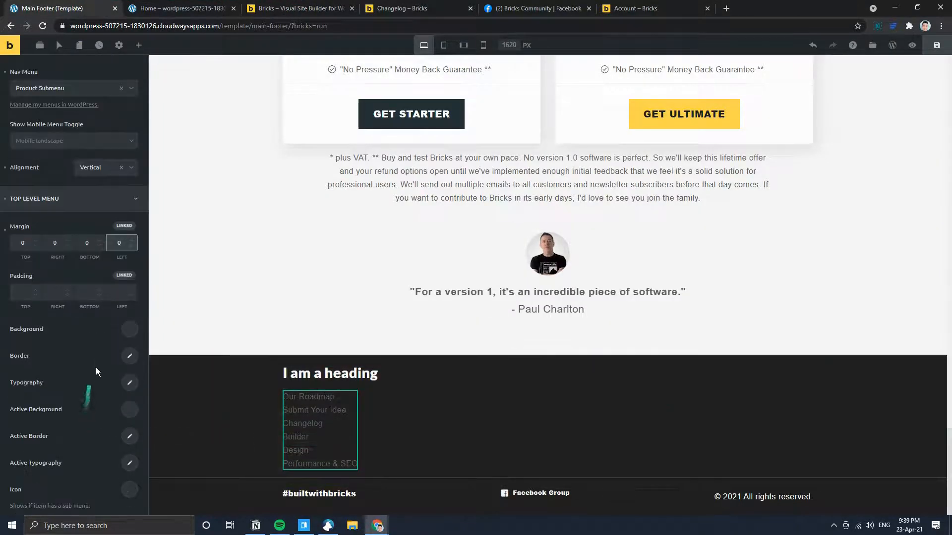
pyautogui.scroll(-2, 100, 398)
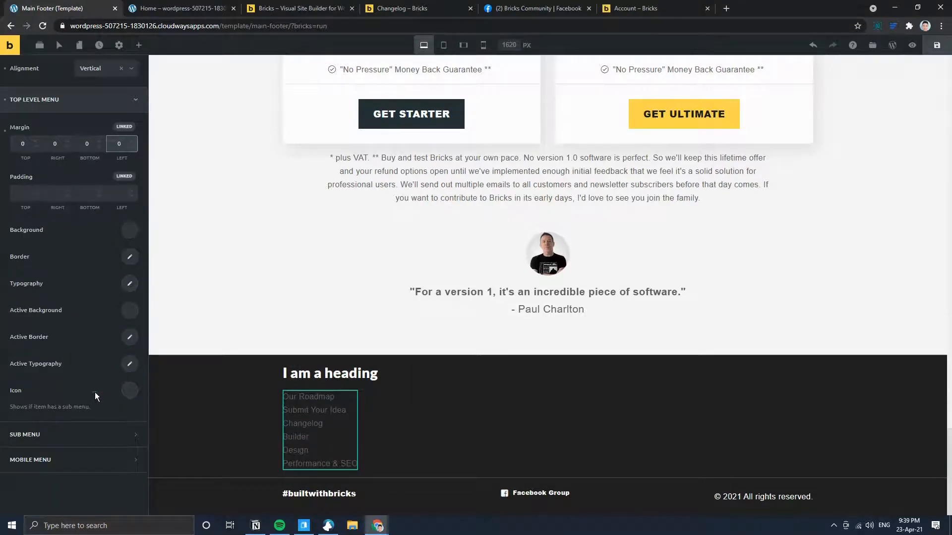
pyautogui.scroll(1, 79, 254)
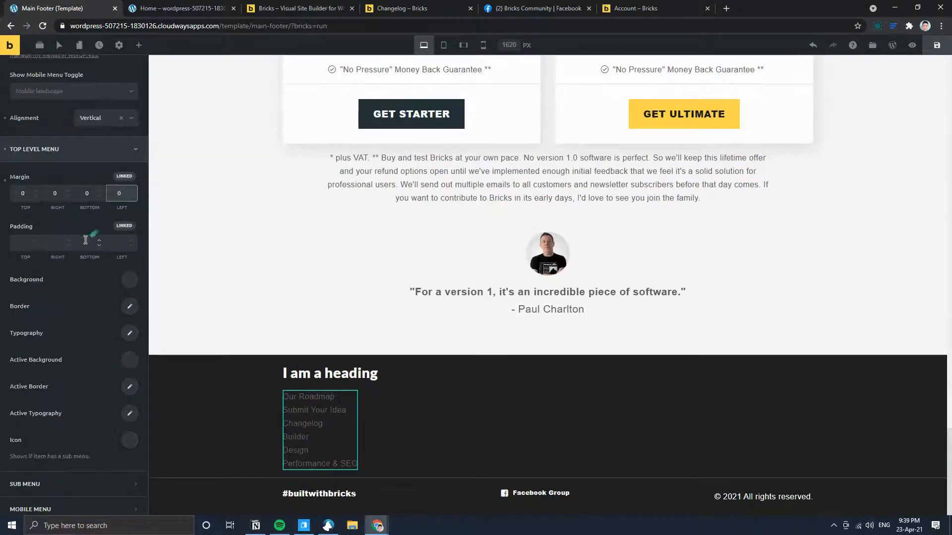
pyautogui.click(85, 245)
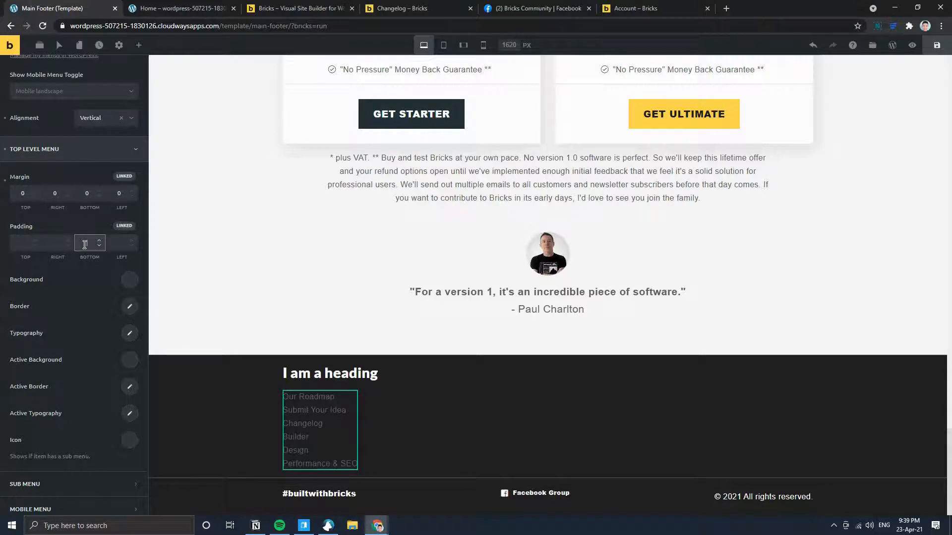
pyautogui.write('15')
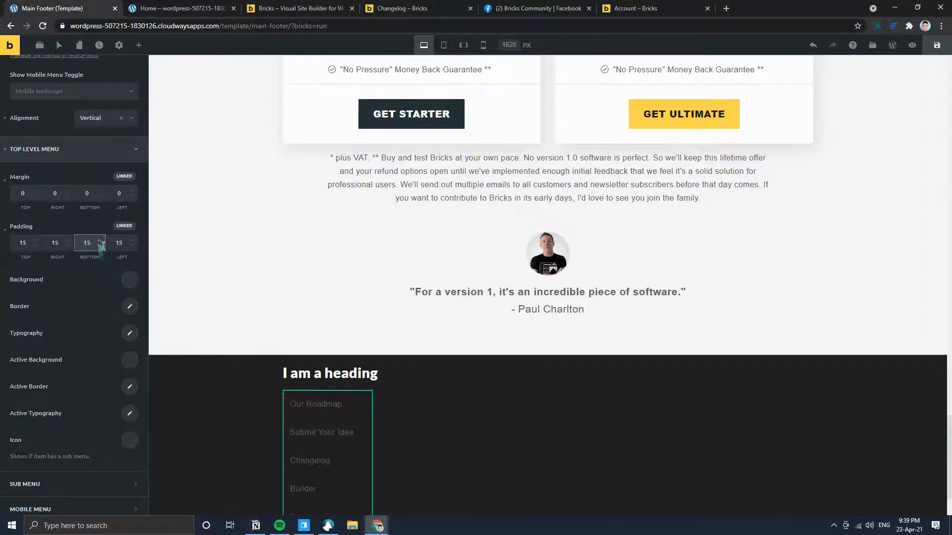
# - Set the top-level items' padding to 0, unlink the sides, set only the bottom to 15, and compare with the reference footer
pyautogui.click(123, 226)
pyautogui.click(122, 226)
pyautogui.doubleClick(117, 243)
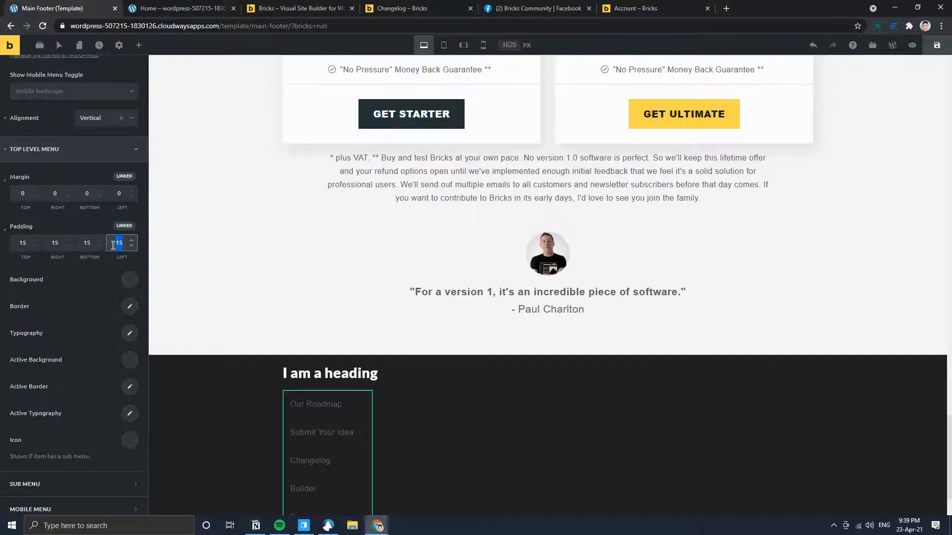
pyautogui.write('0')
pyautogui.click(92, 241)
pyautogui.click(122, 226)
pyautogui.doubleClick(89, 243)
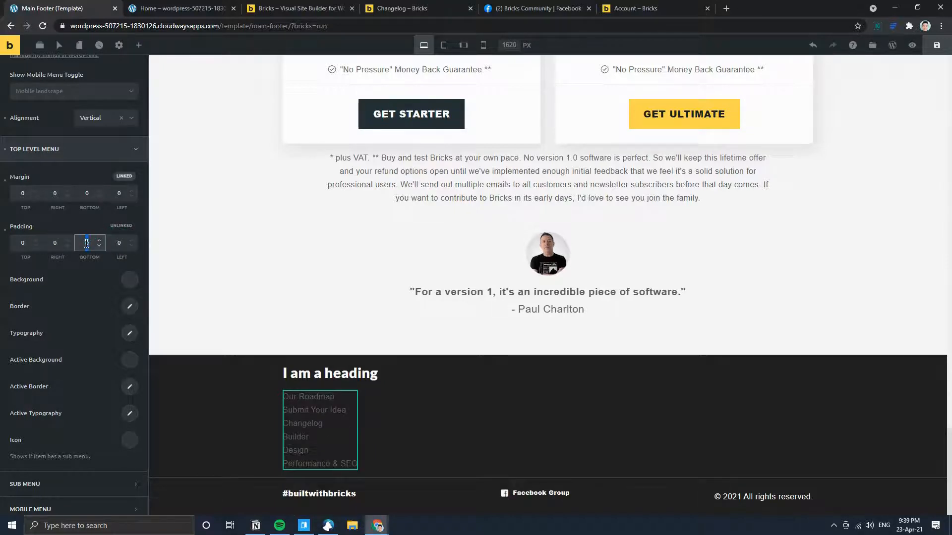
pyautogui.write('15')
pyautogui.scroll(-1, 406, 321)
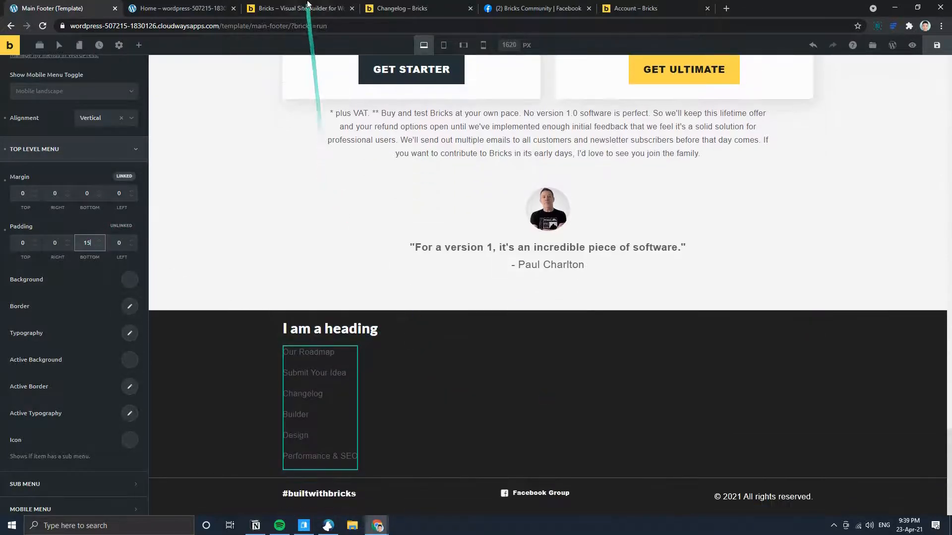
pyautogui.click(303, 6)
pyautogui.click(86, 4)
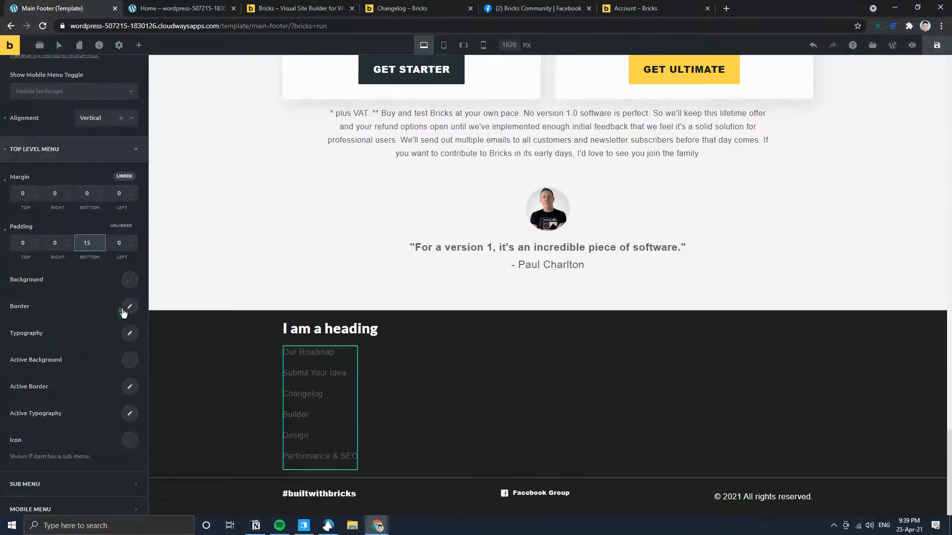
# - Set the text color of the top-level menu items to #9e9e9e from the default palette
pyautogui.scroll(3, 94, 298)
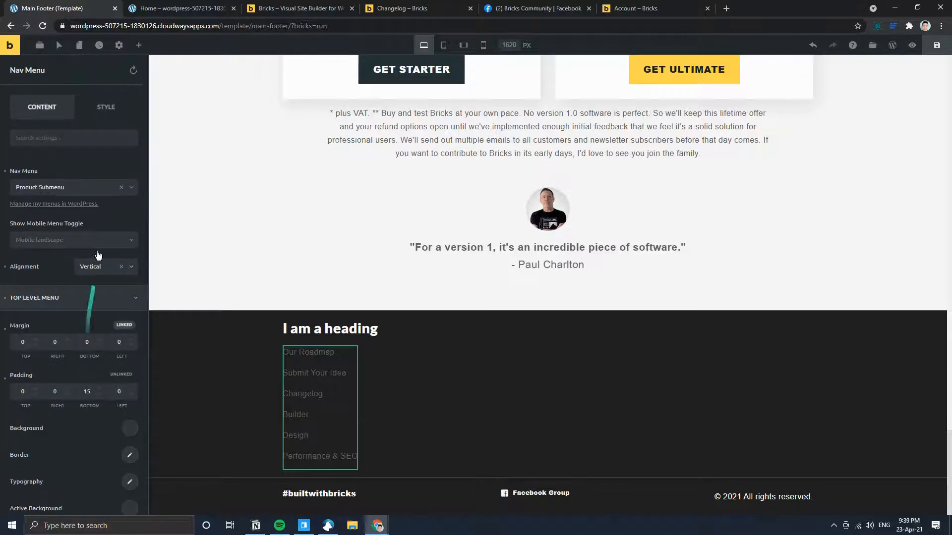
pyautogui.click(67, 298)
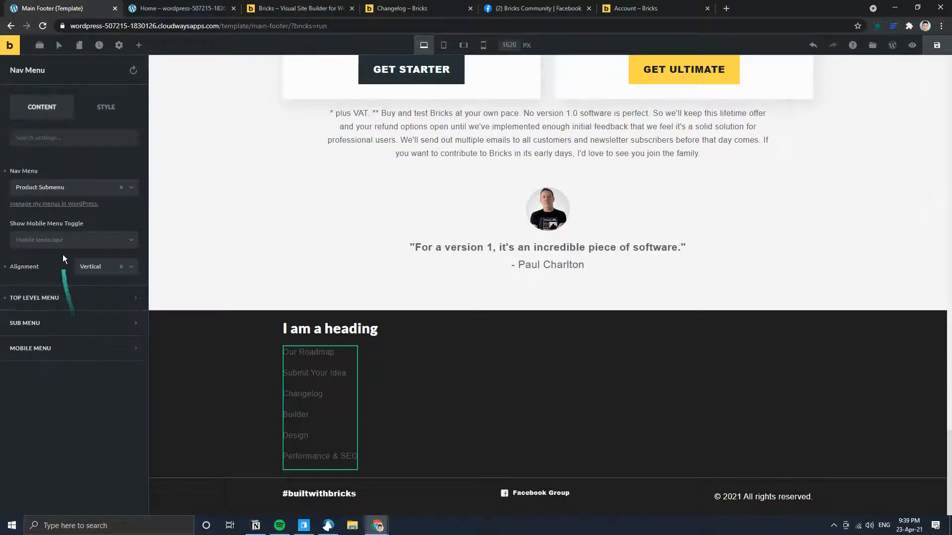
pyautogui.click(62, 300)
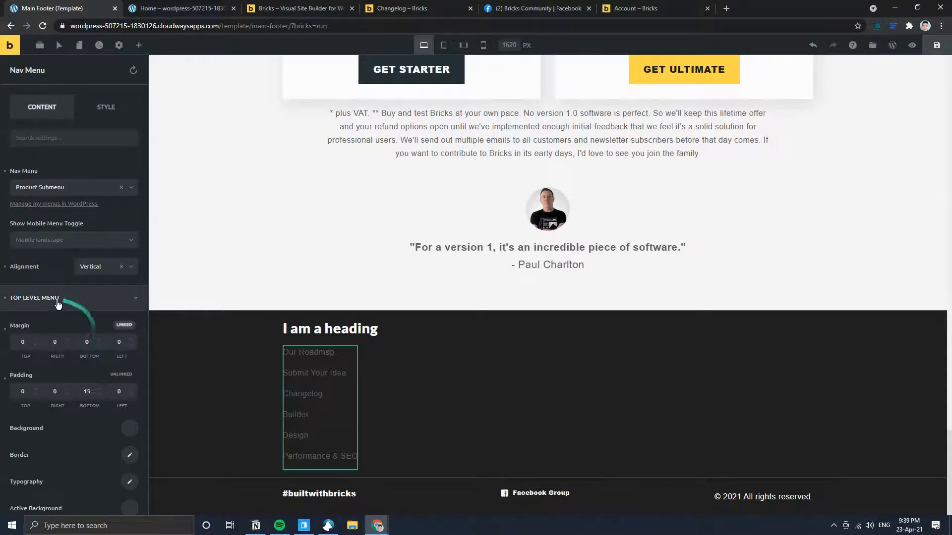
pyautogui.scroll(-4, 74, 377)
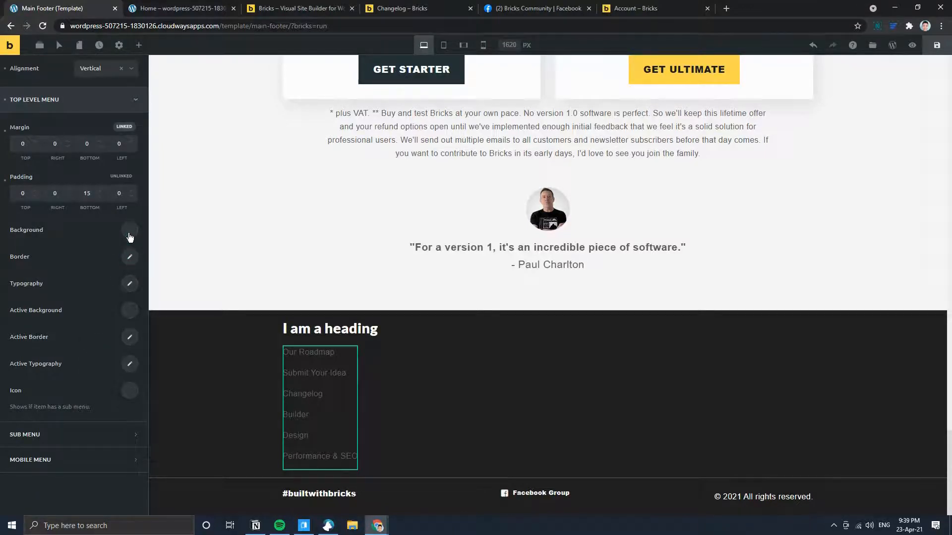
pyautogui.click(129, 237)
pyautogui.click(104, 234)
pyautogui.click(122, 284)
pyautogui.scroll(-3, 104, 430)
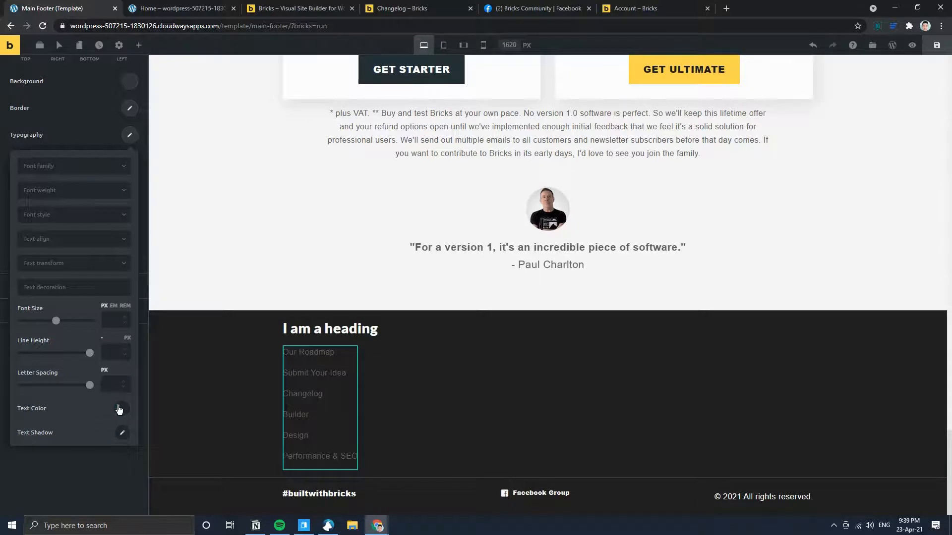
pyautogui.click(119, 409)
pyautogui.click(23, 350)
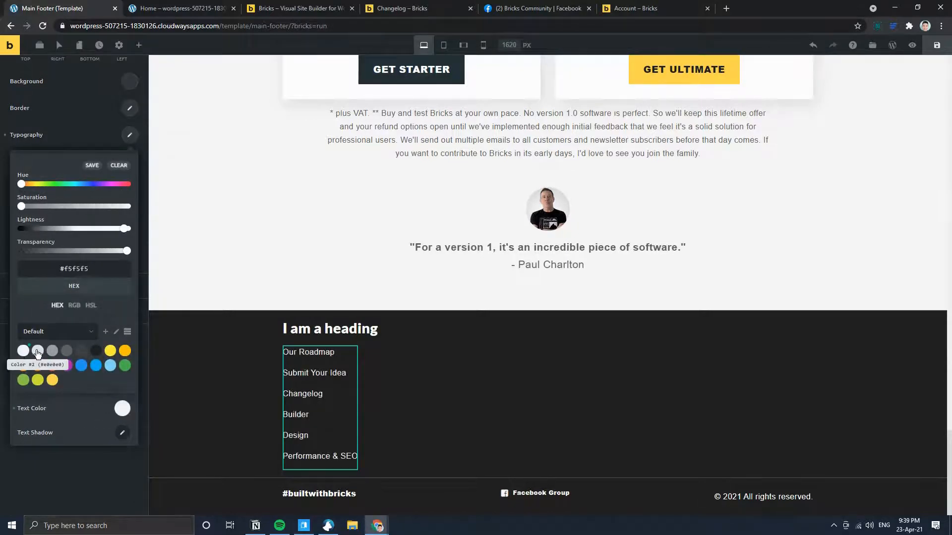
pyautogui.click(37, 350)
pyautogui.click(52, 351)
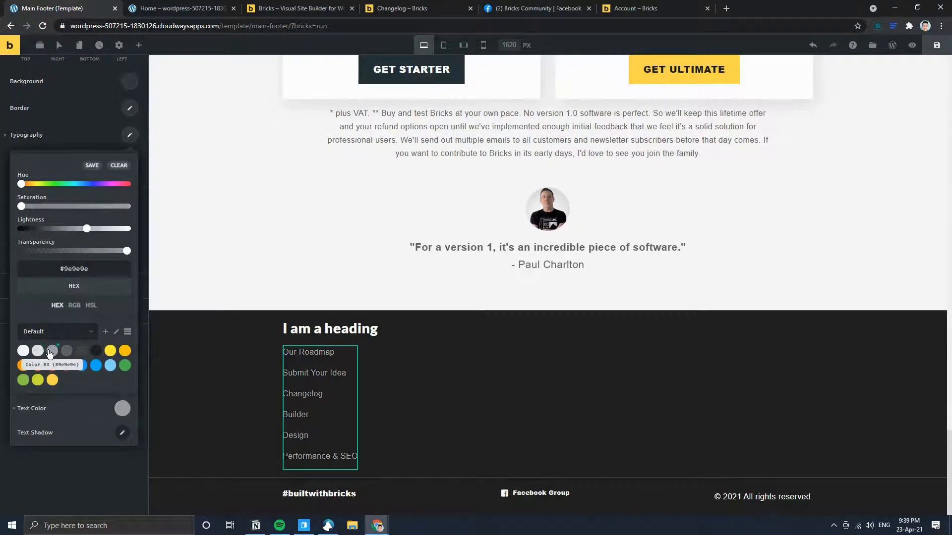
# - Compare the nav menu's text color and item spacing with the Product column in the reference site's footer
pyautogui.click(299, 15)
pyautogui.click(60, 9)
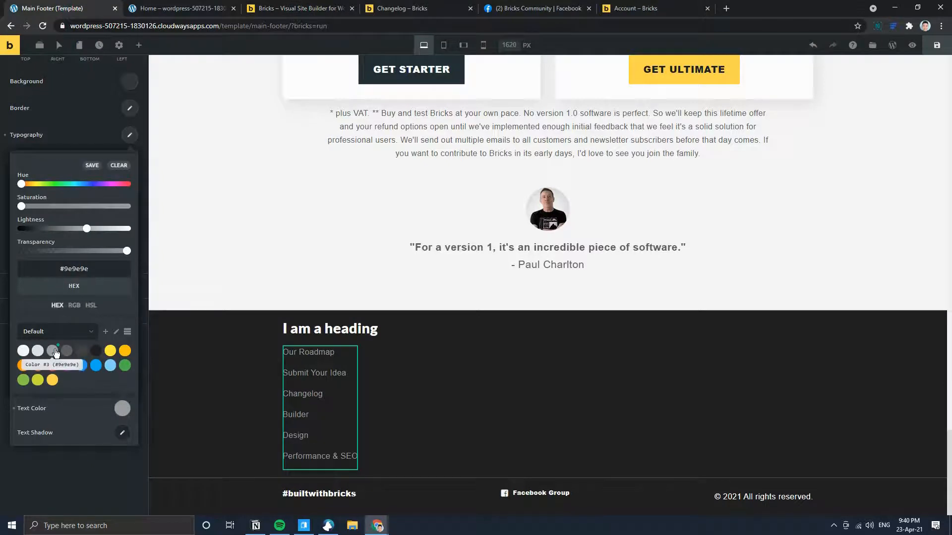
pyautogui.click(73, 479)
pyautogui.click(299, 9)
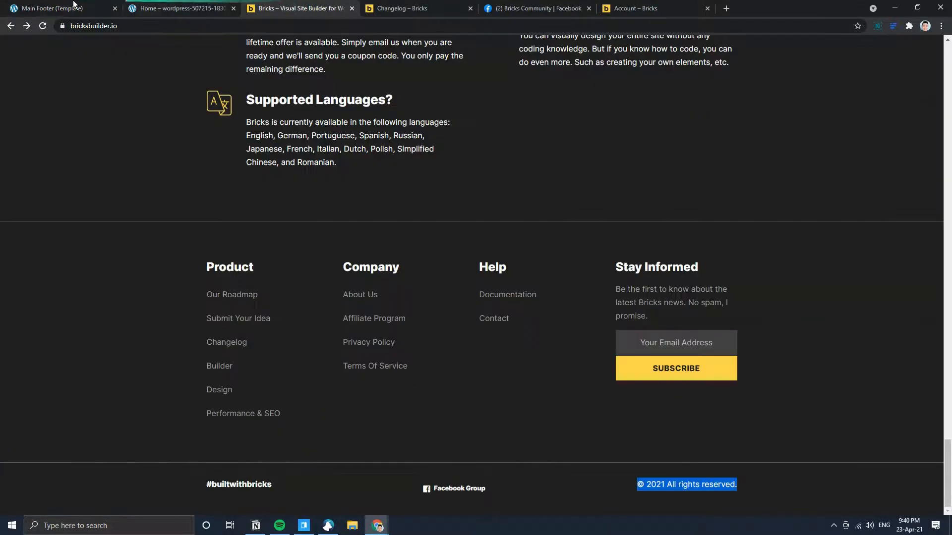
pyautogui.click(74, 6)
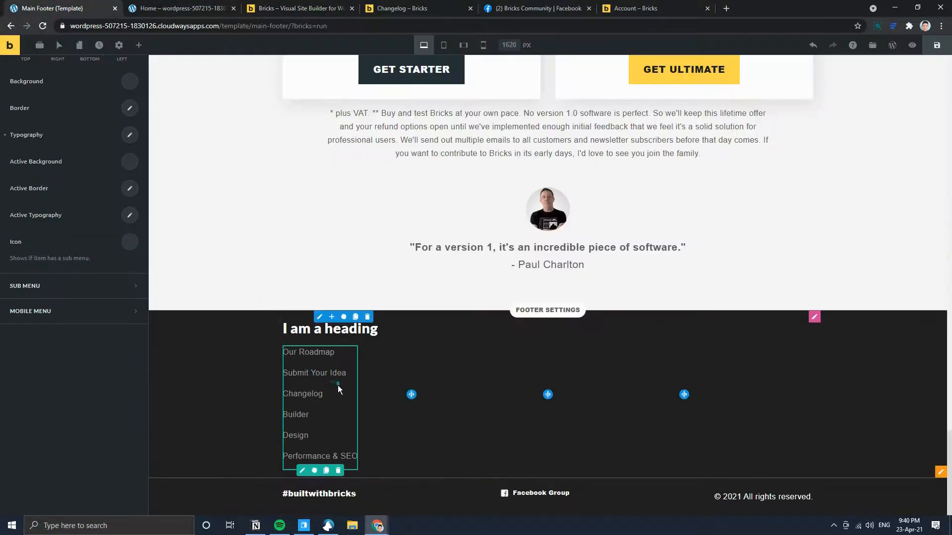
pyautogui.click(298, 4)
pyautogui.click(65, 4)
pyautogui.click(285, 4)
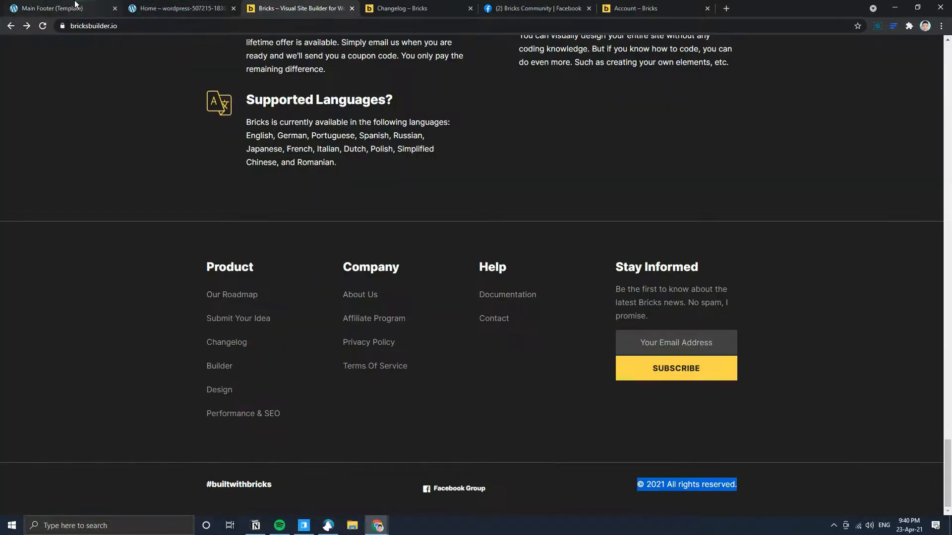
pyautogui.click(70, 6)
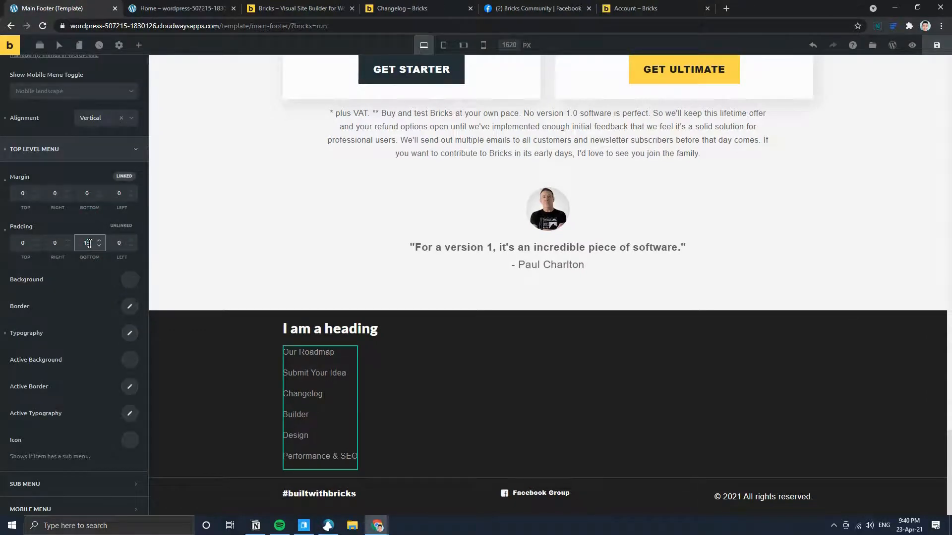
# - Set the bottom padding of the top-level menu items to 20 and check the section spacing in the reference site's footer
pyautogui.scroll(5, 89, 242)
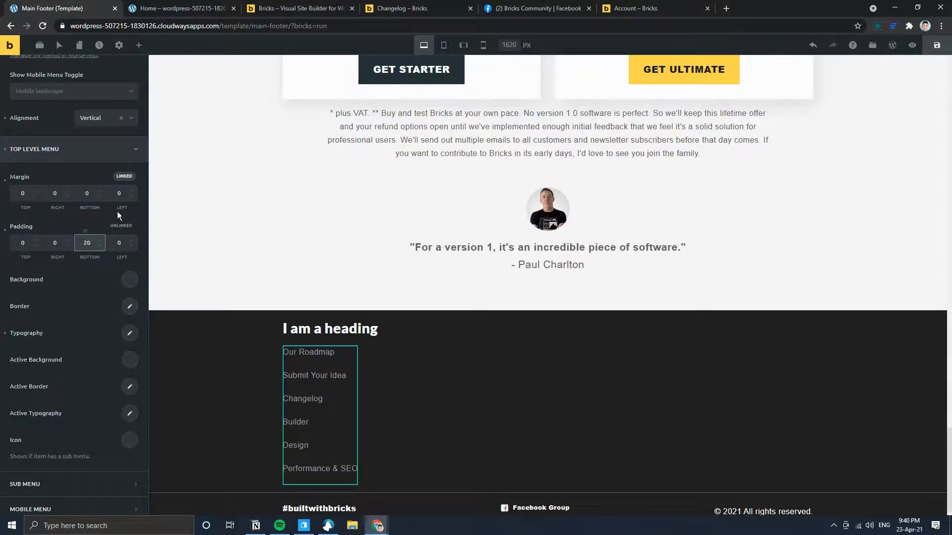
pyautogui.click(289, 6)
pyautogui.click(24, 4)
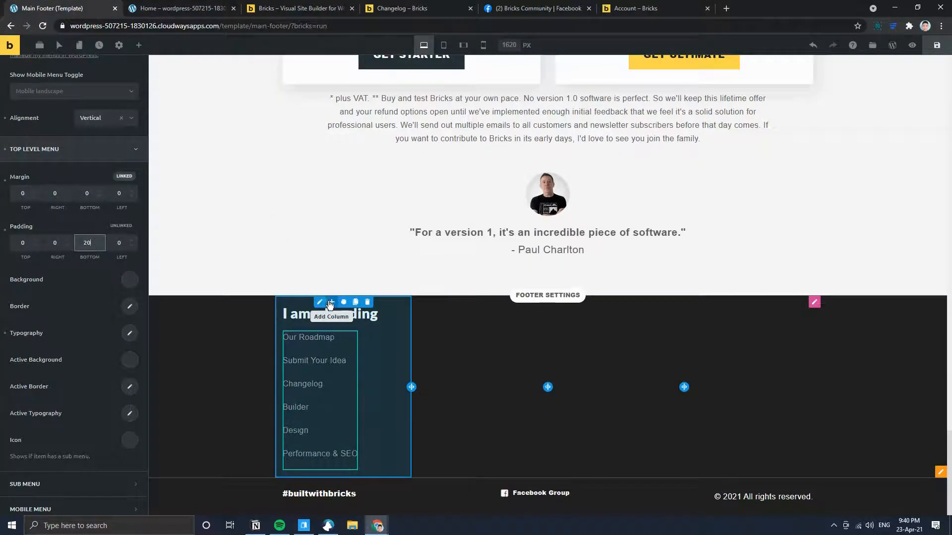
pyautogui.click(322, 304)
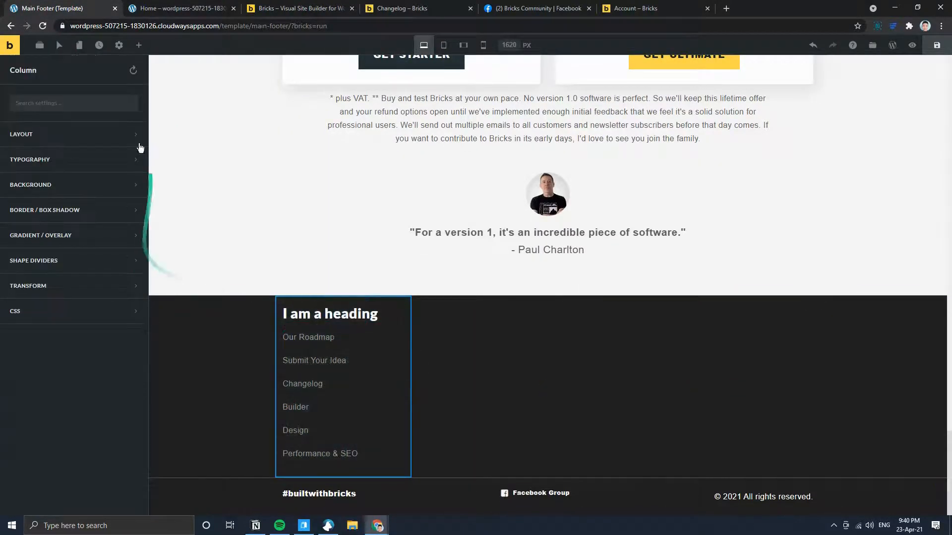
pyautogui.click(298, 7)
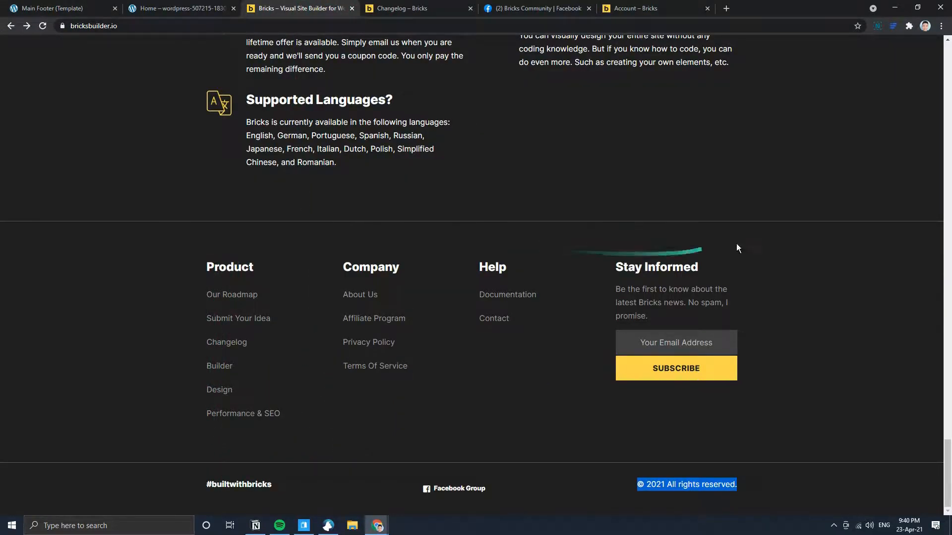
pyautogui.click(69, 7)
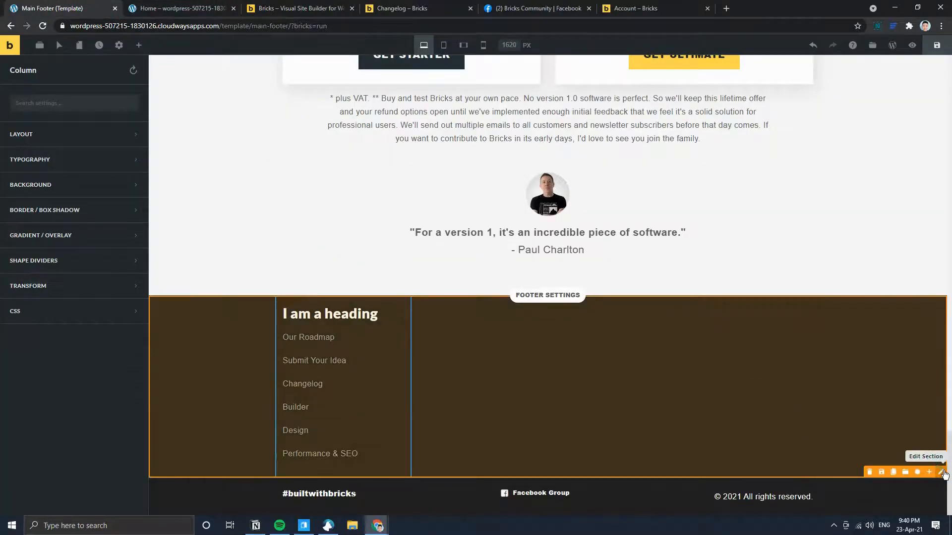
# - Set the four-column footer section's padding to top 60, right 0, bottom 60 and left 10, with the sides unlinked
pyautogui.click(943, 473)
pyautogui.click(57, 135)
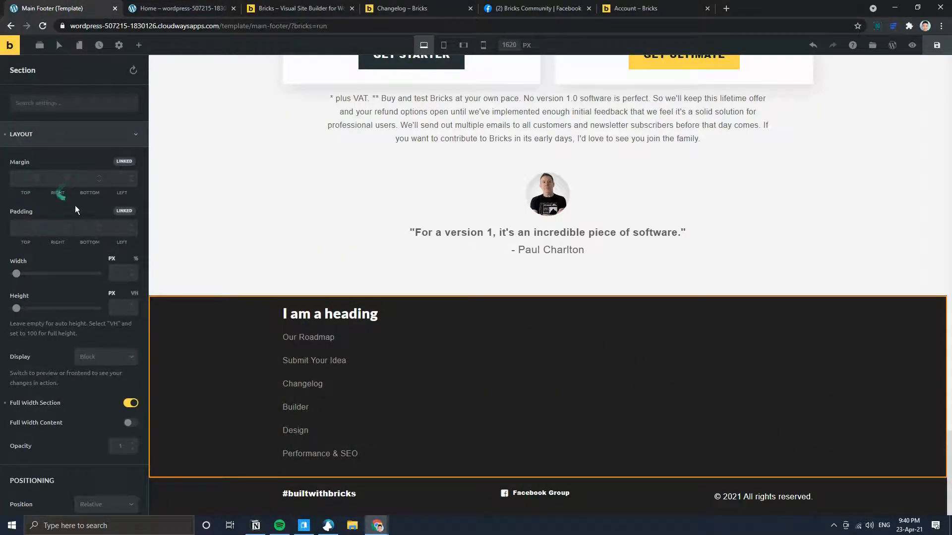
pyautogui.click(50, 227)
pyautogui.click(122, 229)
pyautogui.write('10')
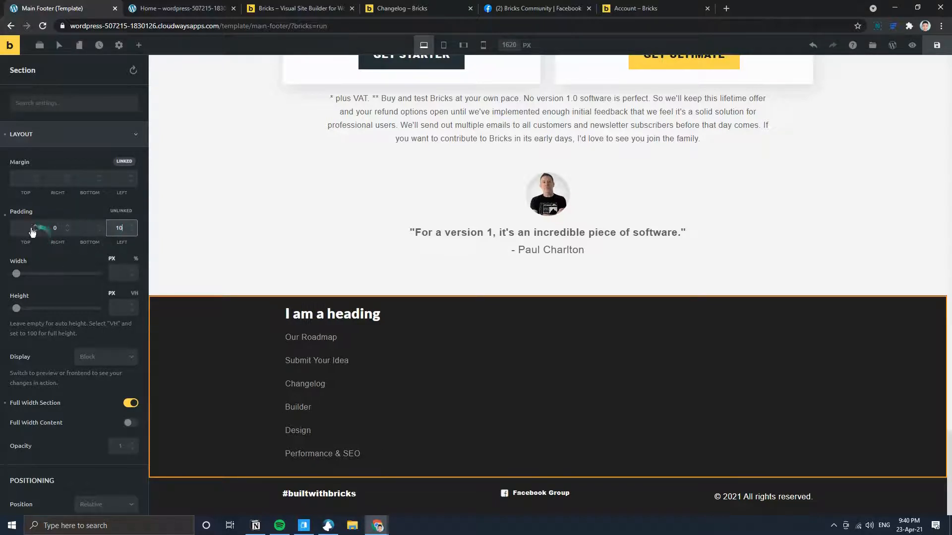
pyautogui.click(30, 228)
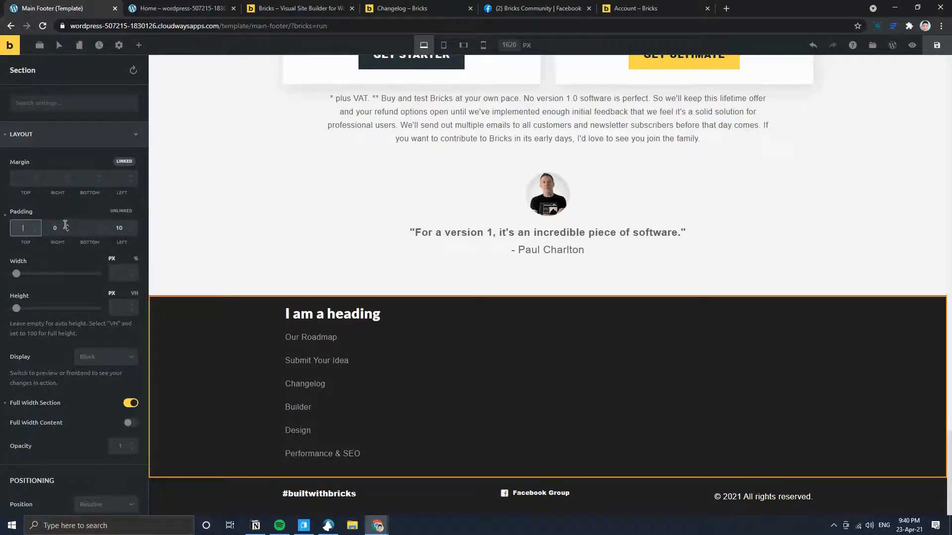
pyautogui.write('60')
pyautogui.click(90, 233)
pyautogui.write('60')
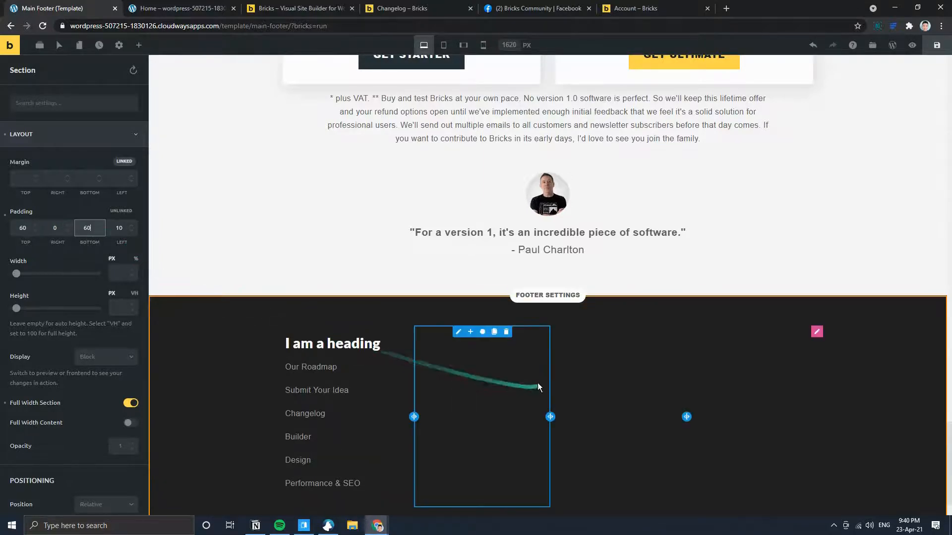
# - Check the column titles in the reference footer and change the first column's heading text to Product
pyautogui.scroll(-1, 538, 382)
pyautogui.click(302, 8)
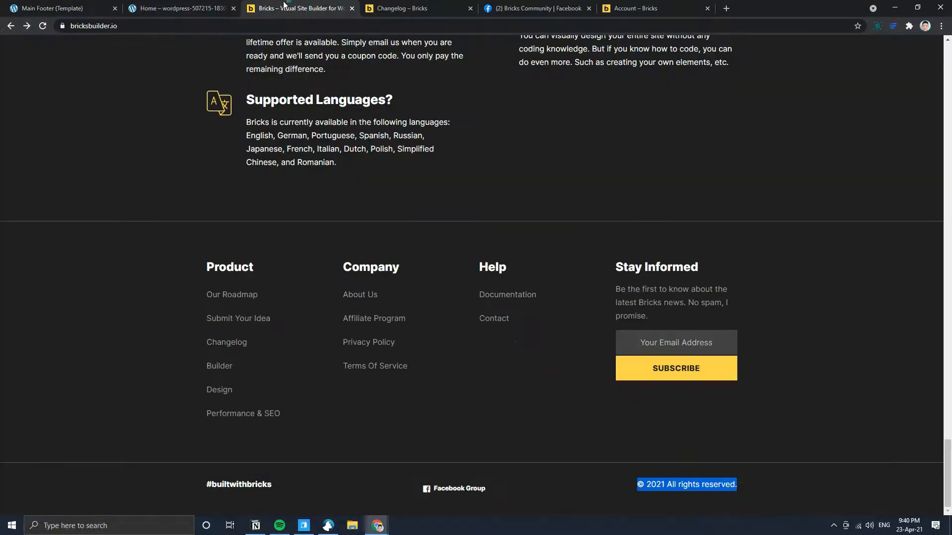
pyautogui.click(69, 8)
pyautogui.tripleClick(312, 284)
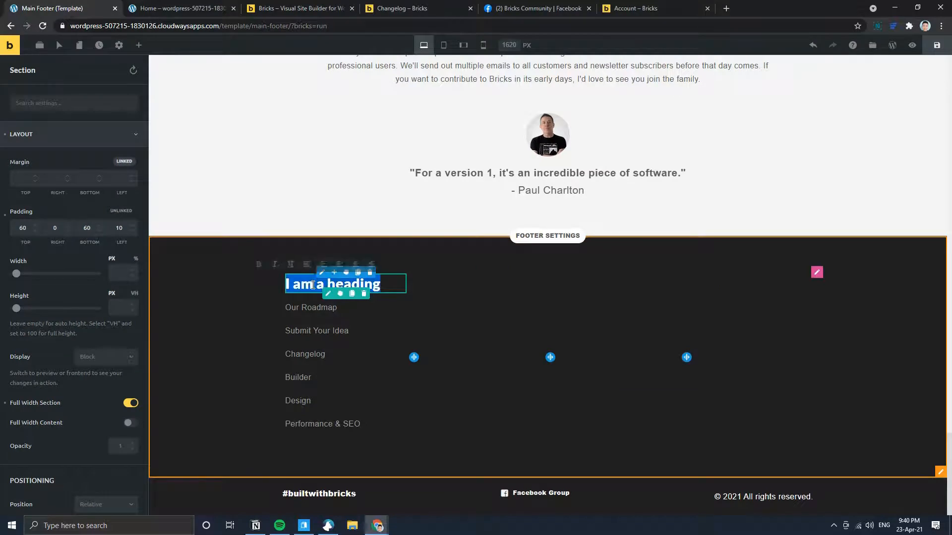
pyautogui.write('Pro')
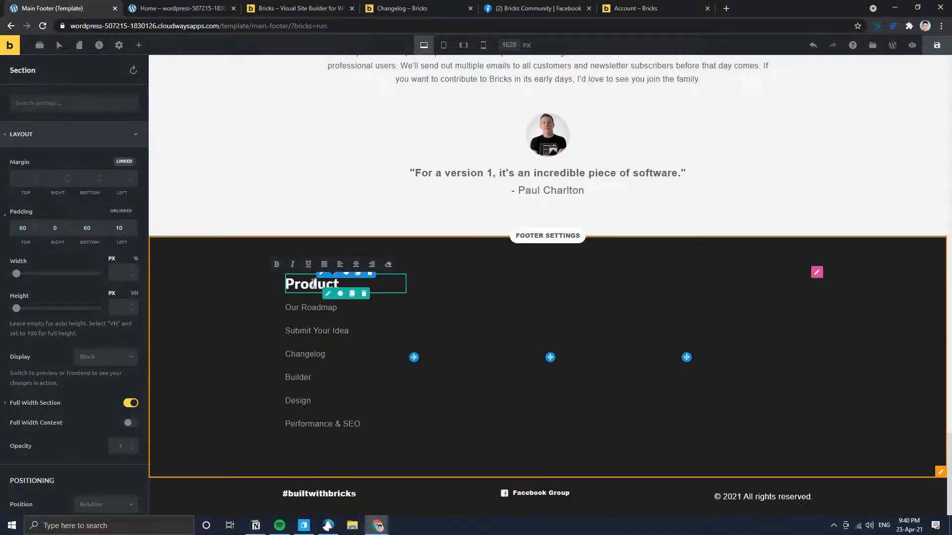
pyautogui.write('duct')
pyautogui.click(459, 344)
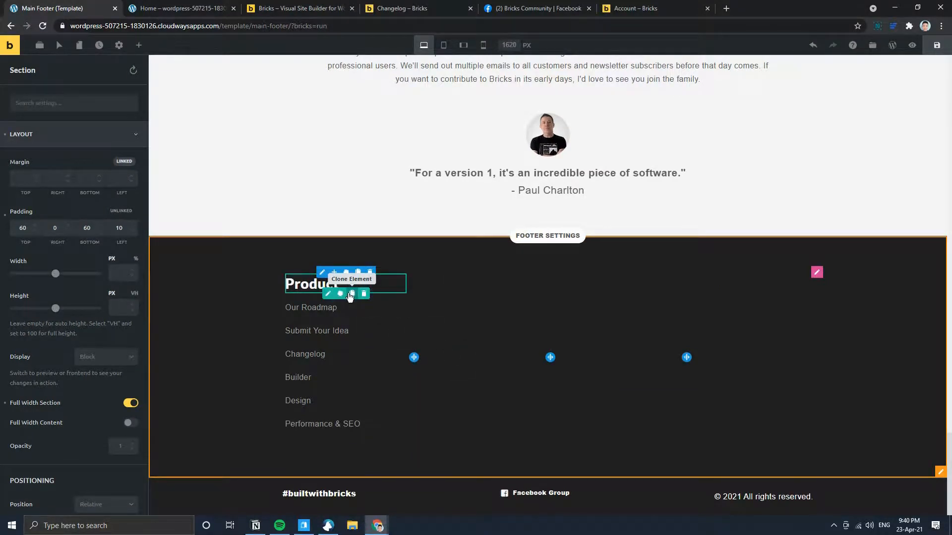
# - Clone the Product heading into the second column and change its text to Company
pyautogui.click(350, 296)
pyautogui.moveTo(376, 315); pyautogui.dragTo(451, 292)
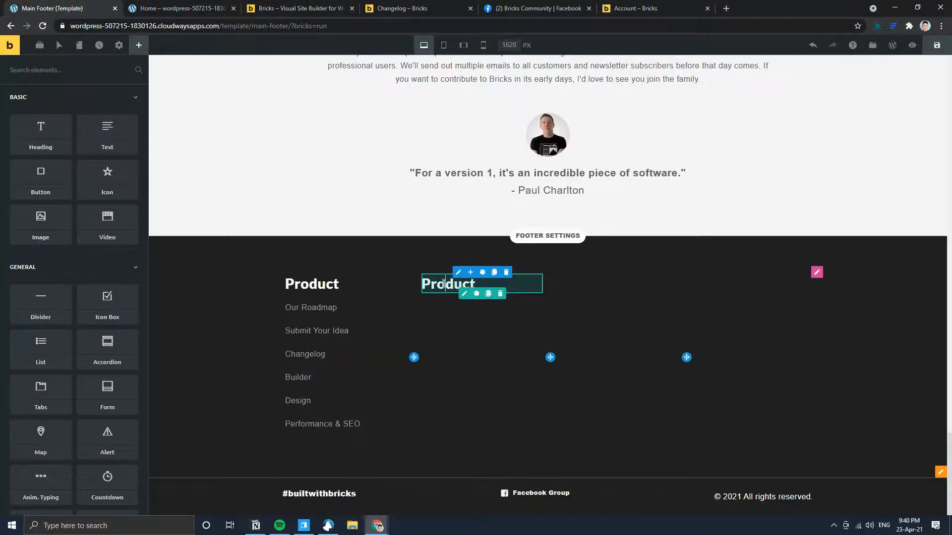
pyautogui.doubleClick(444, 284)
pyautogui.write('Company')
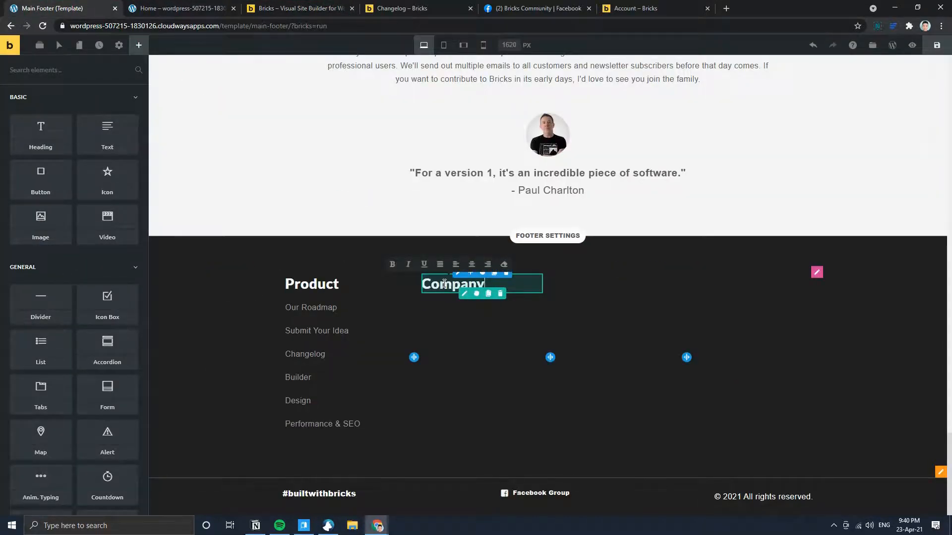
# - Clone the nav menu in the Product column and locate the copy in the page structure
pyautogui.click(349, 329)
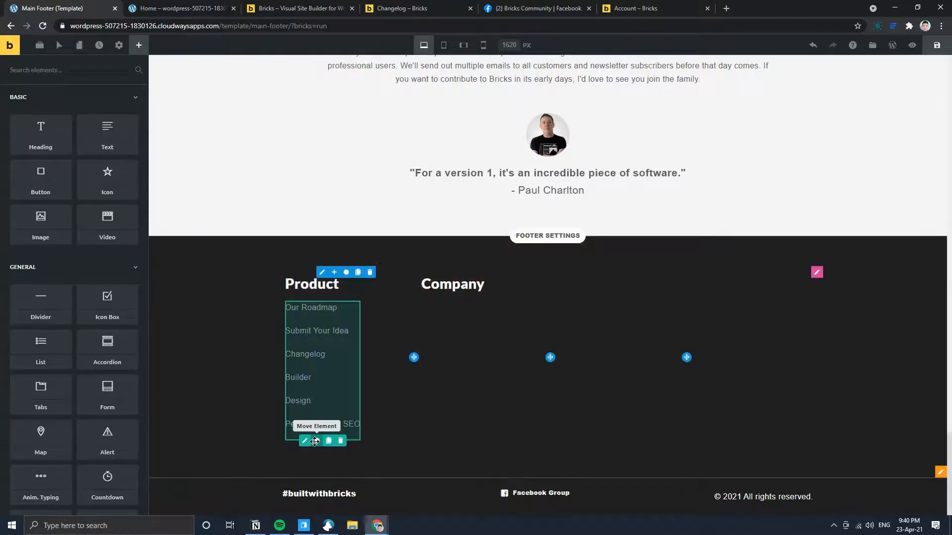
pyautogui.moveTo(314, 442); pyautogui.dragTo(351, 397)
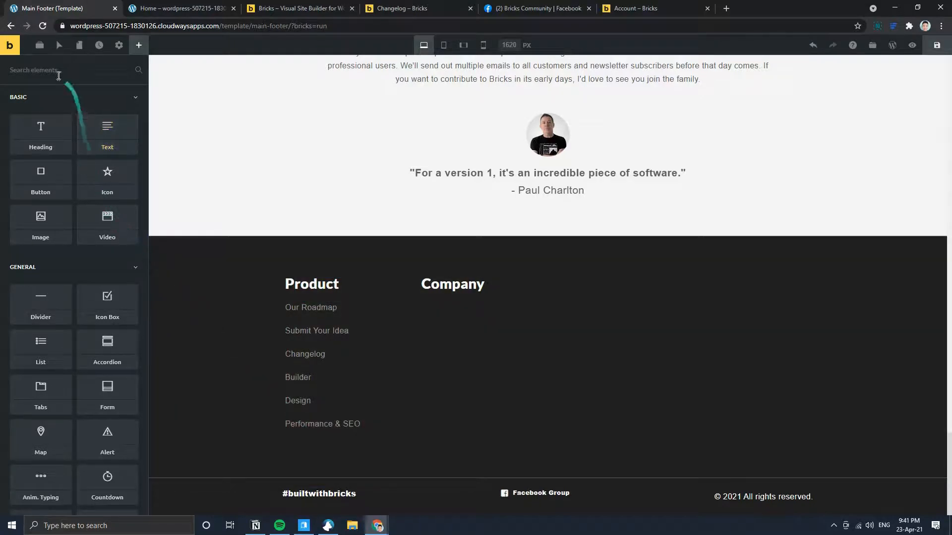
pyautogui.click(39, 48)
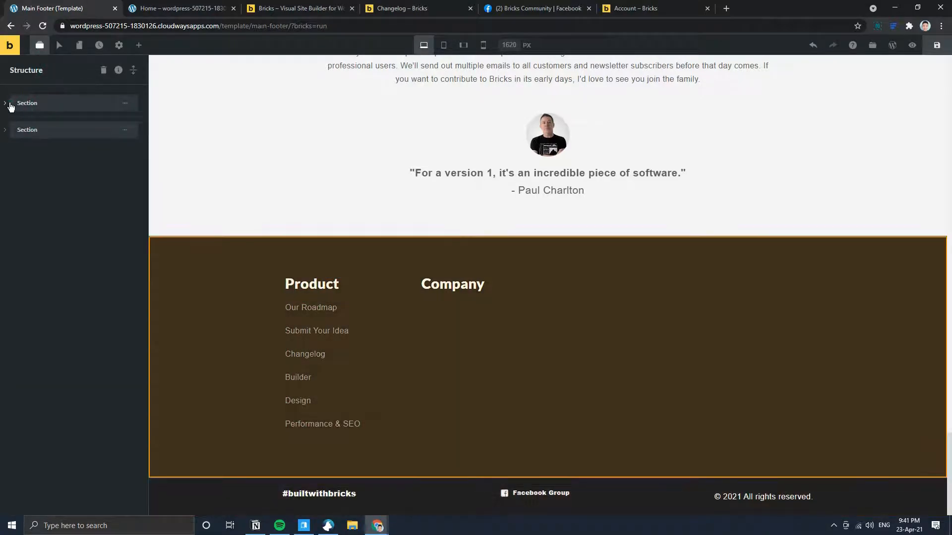
pyautogui.click(10, 104)
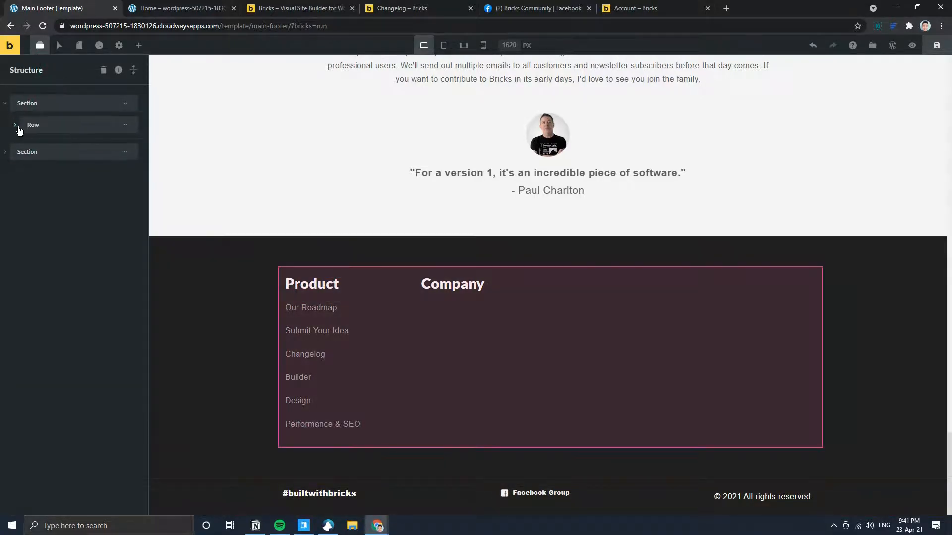
pyautogui.click(15, 124)
pyautogui.click(24, 146)
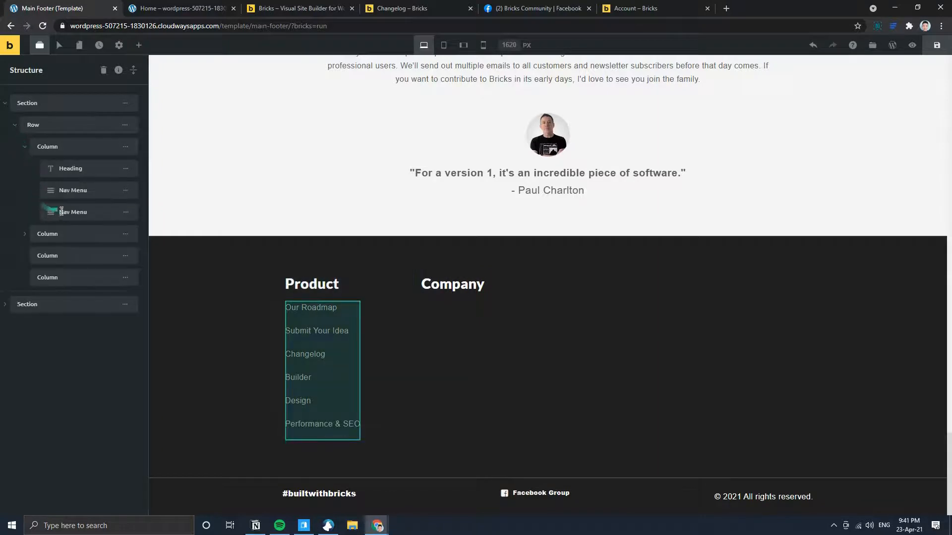
# - Assign company submenu to the second nav menu and move it below the Company heading in the second column
pyautogui.click(128, 213)
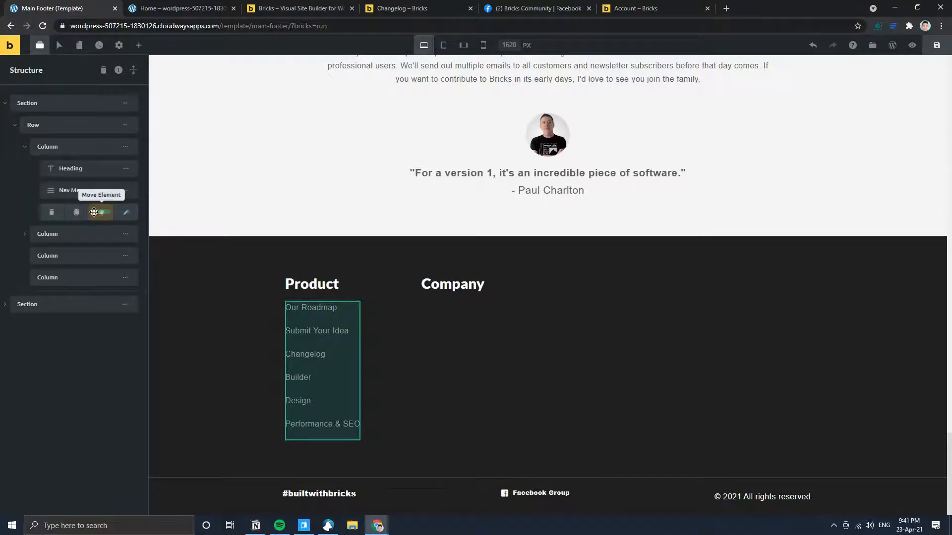
pyautogui.click(126, 212)
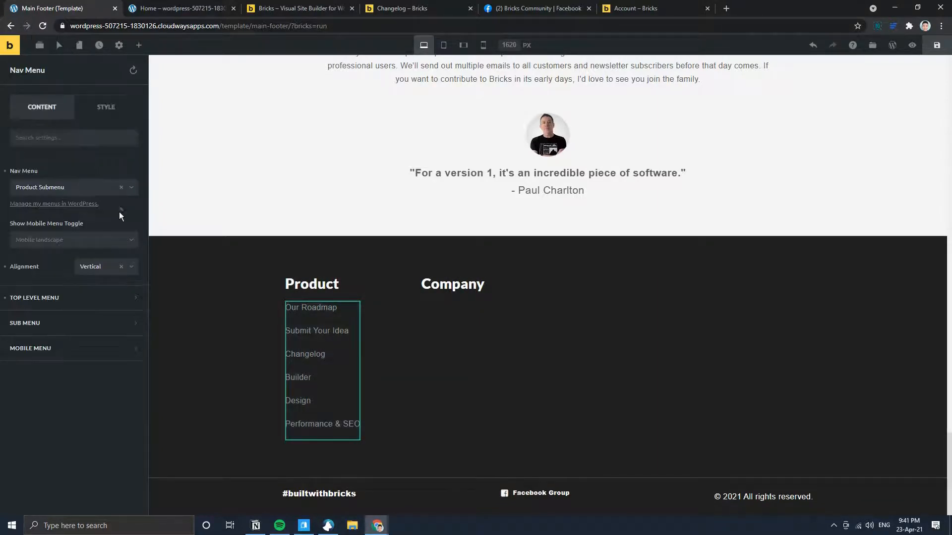
pyautogui.click(77, 194)
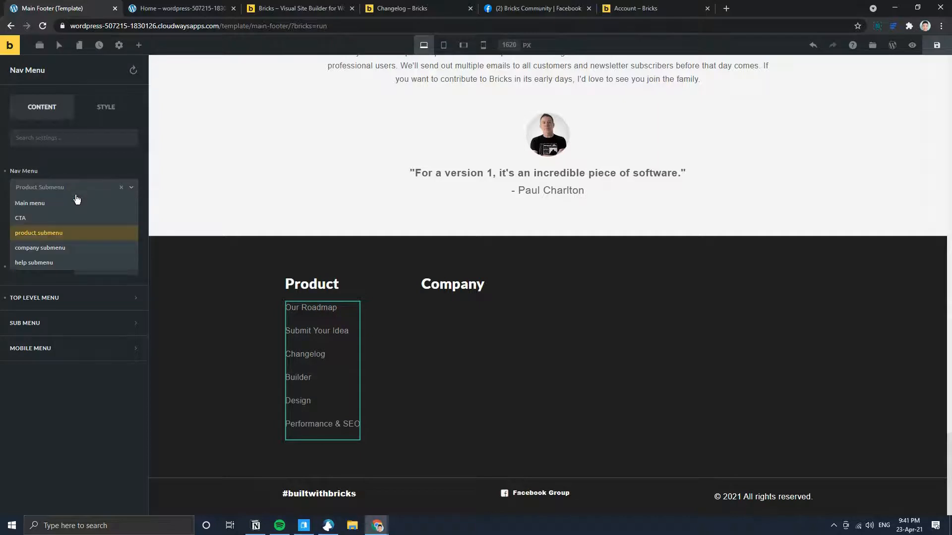
pyautogui.click(68, 247)
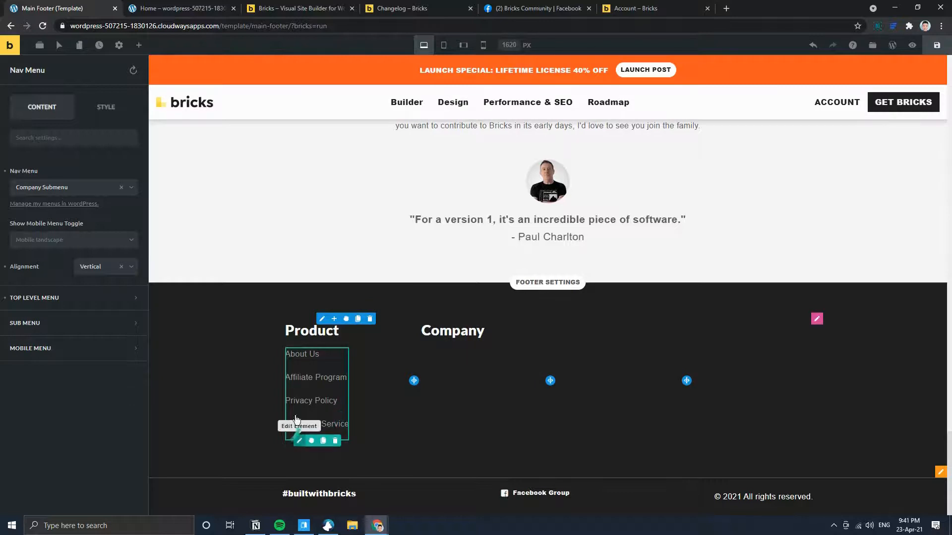
pyautogui.moveTo(45, 80); pyautogui.dragTo(435, 381)
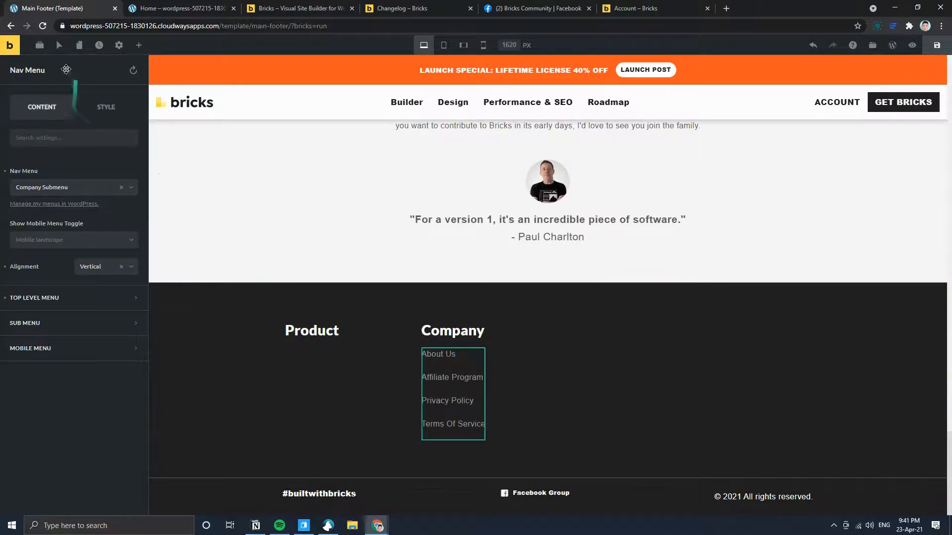
# - Find the nav menu of the Product column in the page structure and assign product submenu to it
pyautogui.click(40, 45)
pyautogui.click(6, 130)
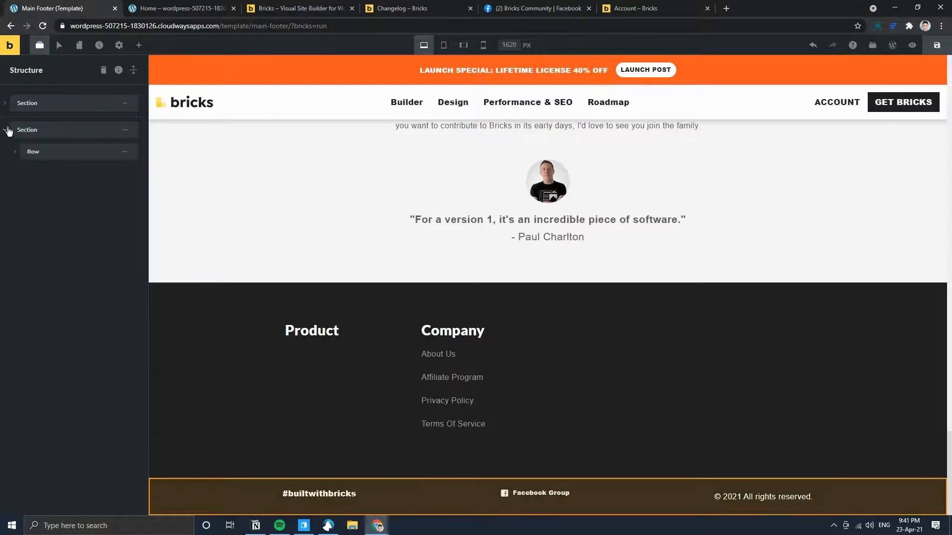
pyautogui.click(6, 130)
pyautogui.click(6, 104)
pyautogui.click(16, 127)
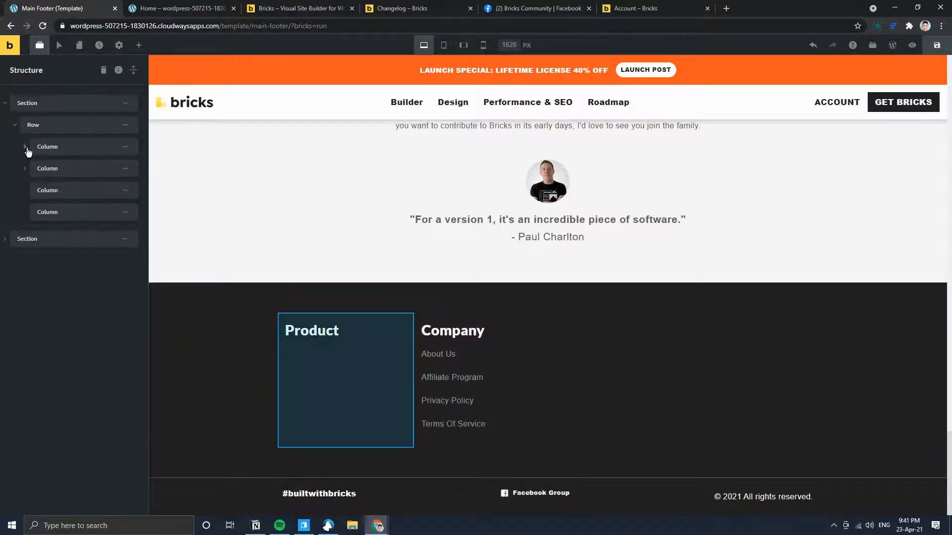
pyautogui.click(25, 147)
pyautogui.click(39, 209)
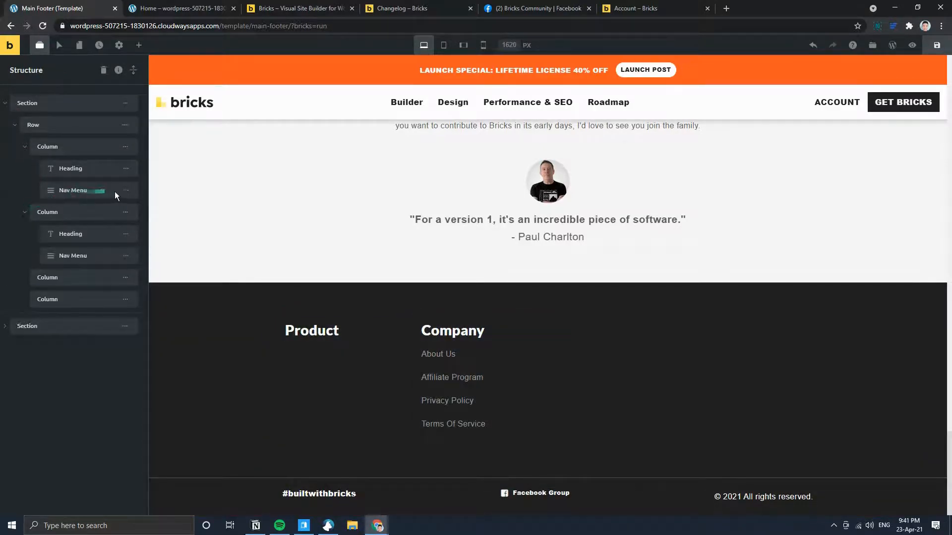
pyautogui.click(130, 191)
pyautogui.click(131, 194)
pyautogui.click(74, 218)
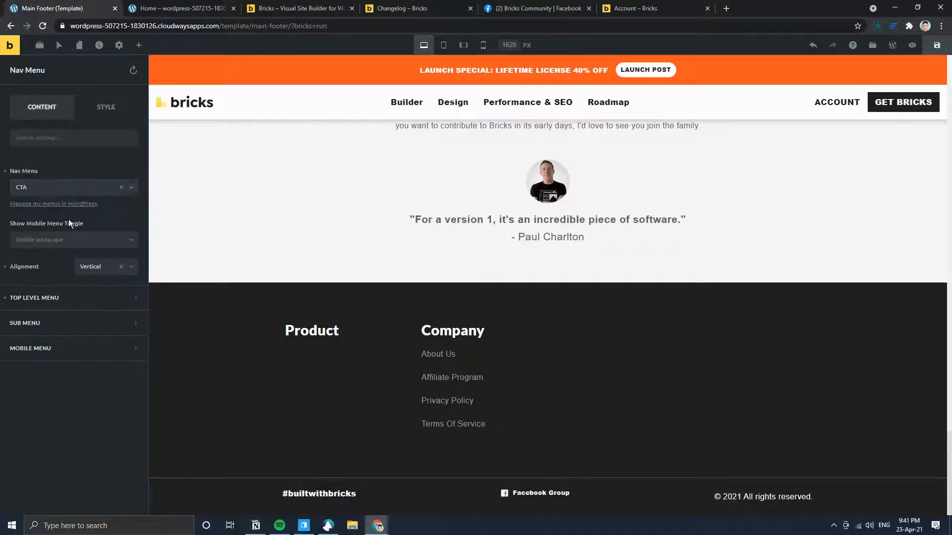
pyautogui.click(75, 188)
pyautogui.click(61, 230)
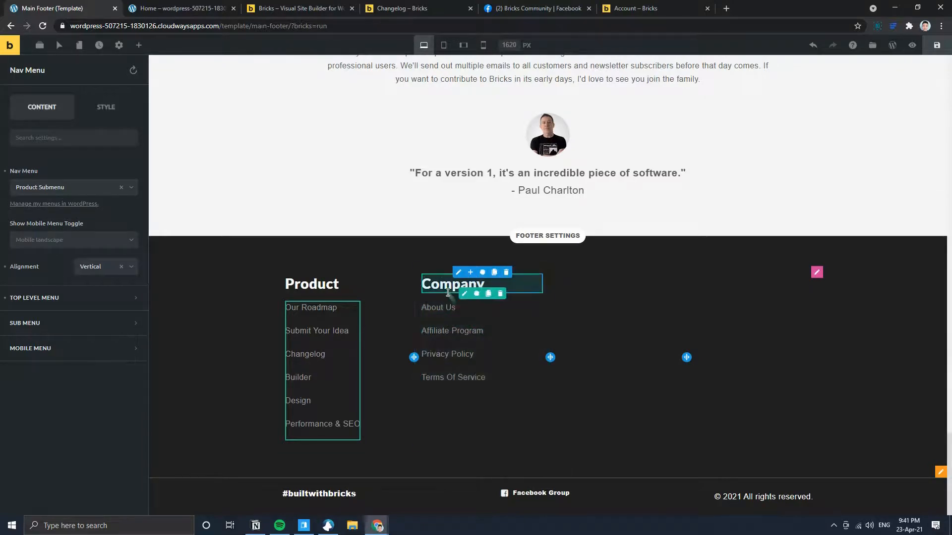
# - Clone the Company heading into the third column and change its text to Help, as in the reference footer
pyautogui.click(488, 294)
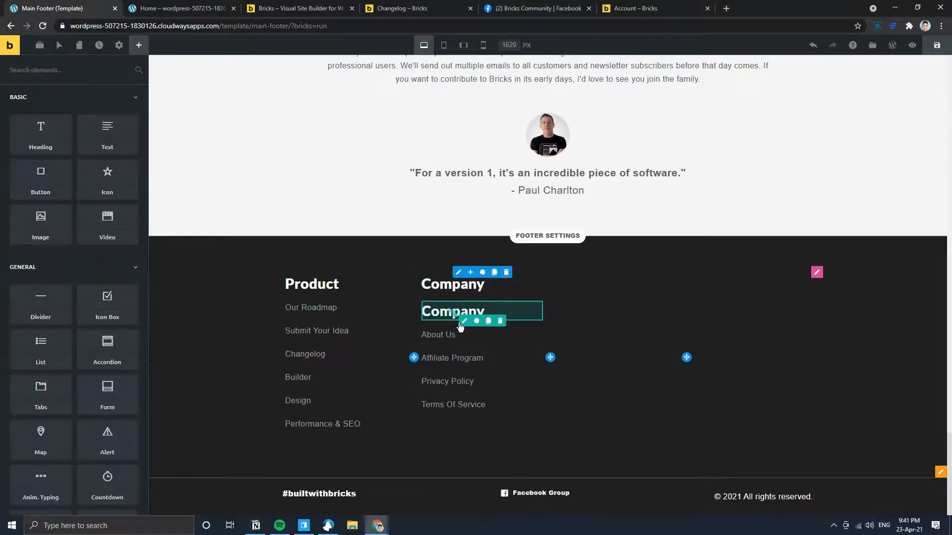
pyautogui.moveTo(475, 322); pyautogui.dragTo(590, 292)
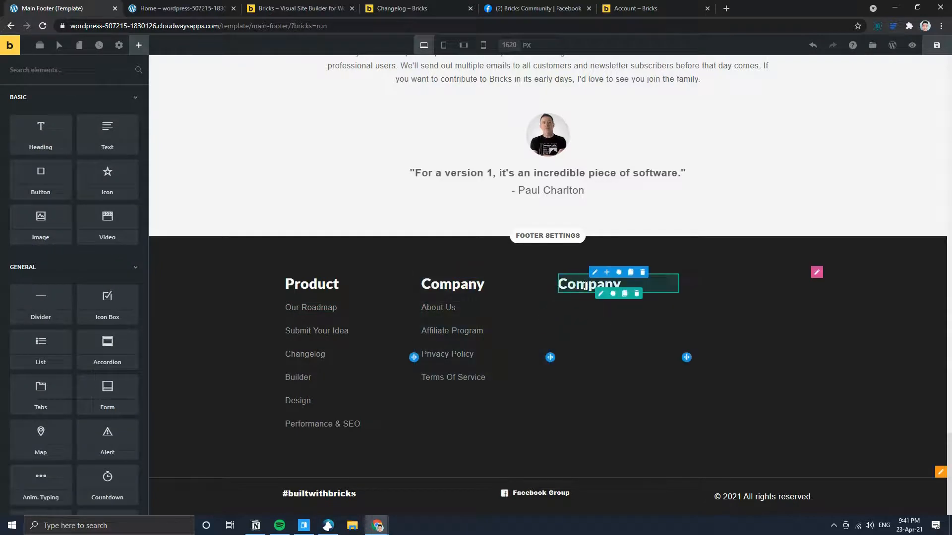
pyautogui.doubleClick(586, 284)
pyautogui.click(401, 8)
pyautogui.click(278, 8)
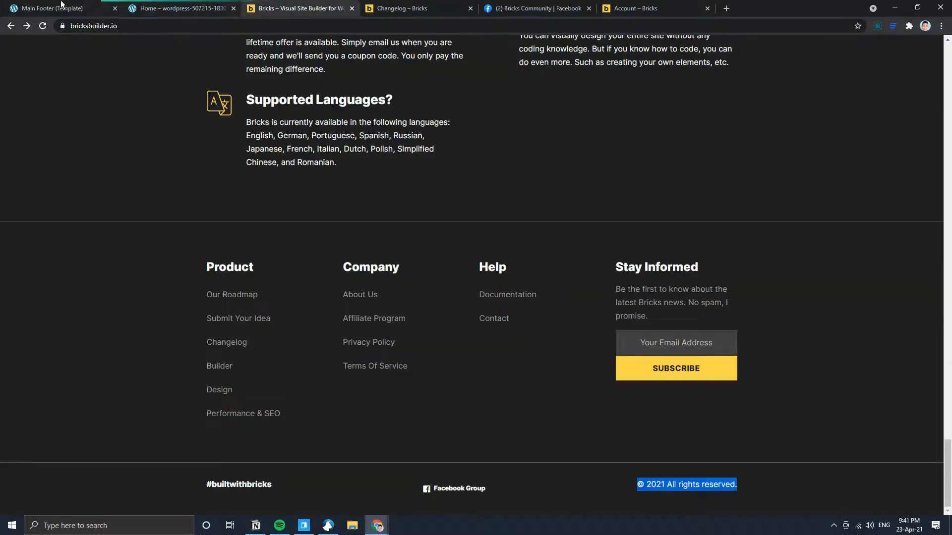
pyautogui.click(61, 7)
pyautogui.write('Help')
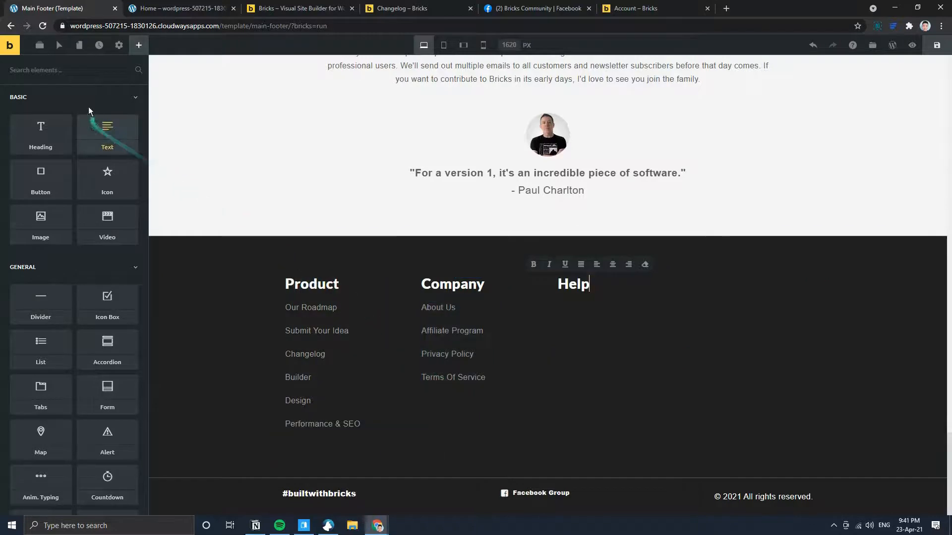
# - Clone the nav menu of the Company column in the page structure and move the copy into the third column
pyautogui.click(40, 45)
pyautogui.click(5, 103)
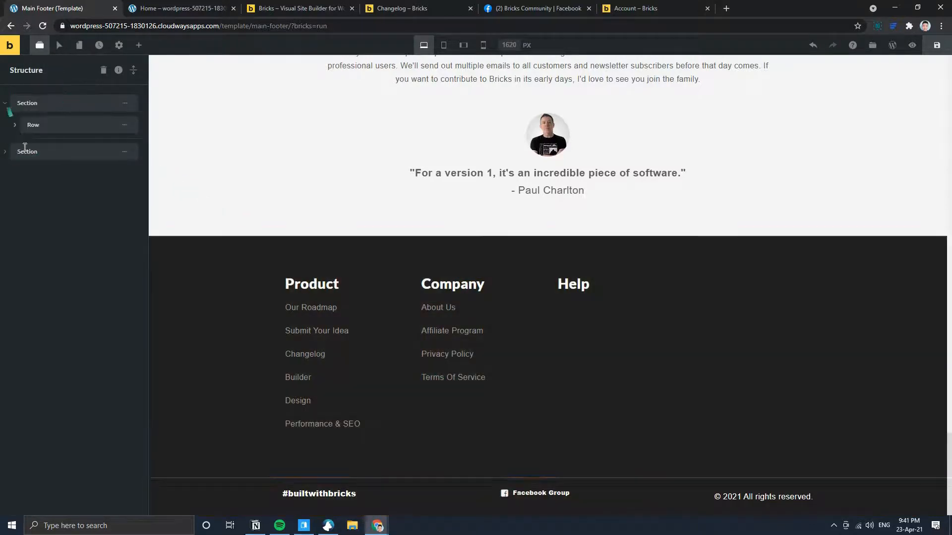
pyautogui.click(15, 125)
pyautogui.click(24, 169)
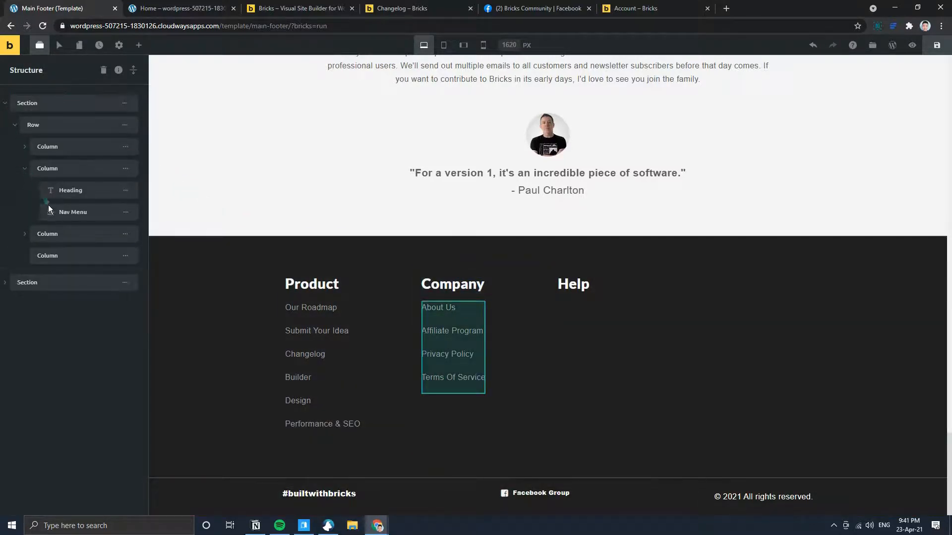
pyautogui.click(125, 212)
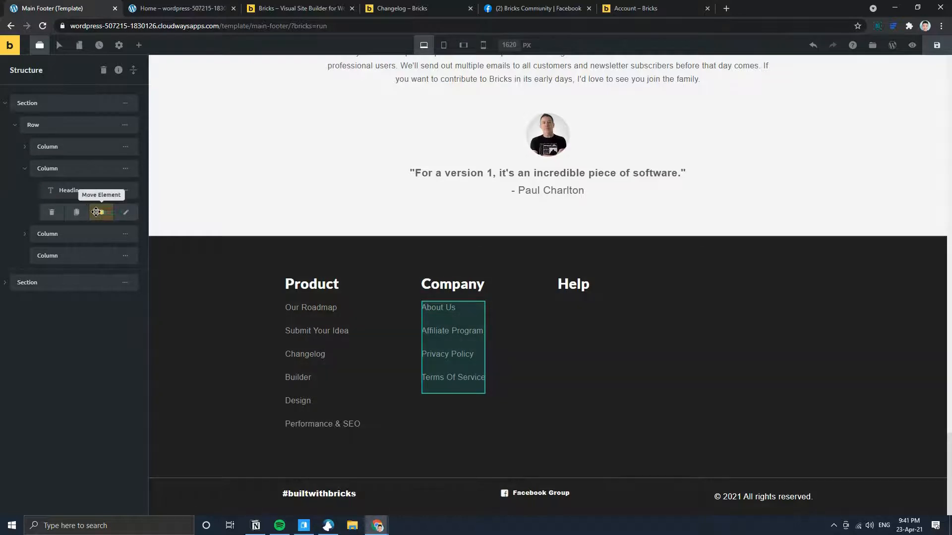
pyautogui.click(76, 213)
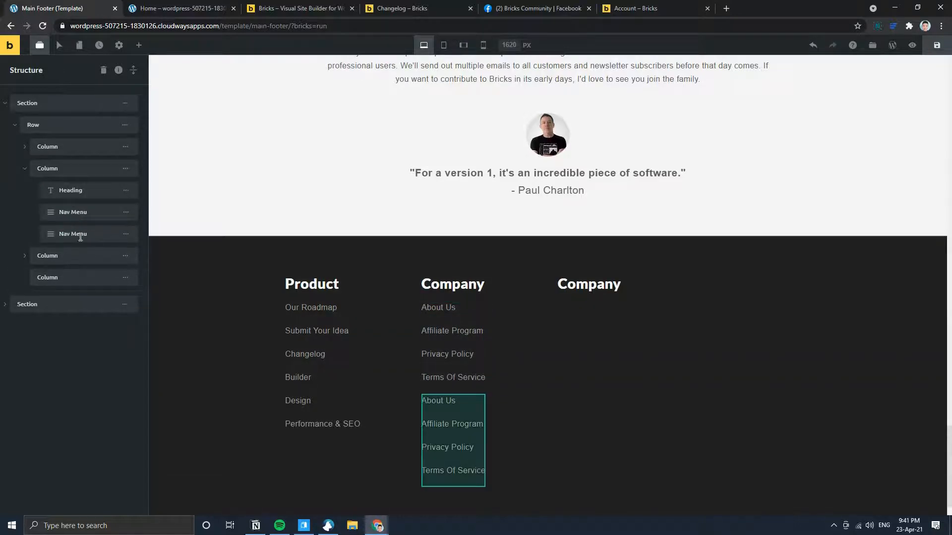
pyautogui.click(125, 234)
pyautogui.moveTo(101, 234)
pyautogui.mouseDown()
pyautogui.moveTo(93, 257)
pyautogui.moveTo(72, 250)
pyautogui.moveTo(113, 242)
pyautogui.moveTo(103, 278)
pyautogui.mouseUp()
# - Assign Help Submenu to the nav menu in the third footer column
pyautogui.click(601, 350)
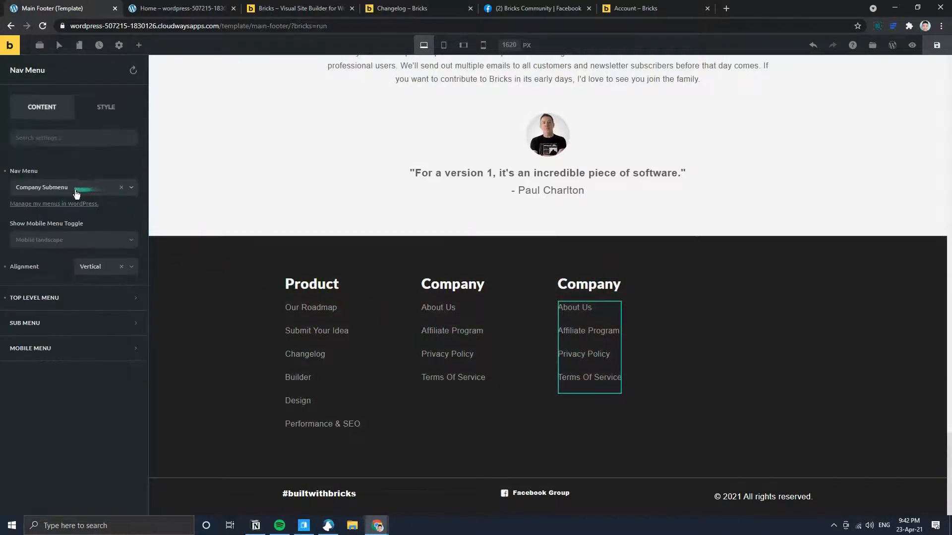
pyautogui.click(74, 188)
pyautogui.click(63, 264)
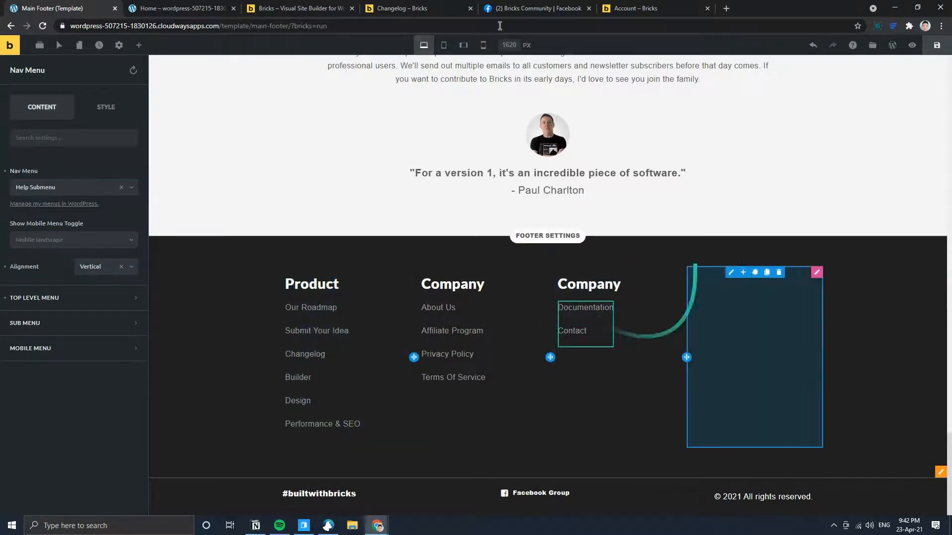
# - Check the reference footer's columns, clone the third column's heading and move the copy into the fourth column
pyautogui.click(298, 8)
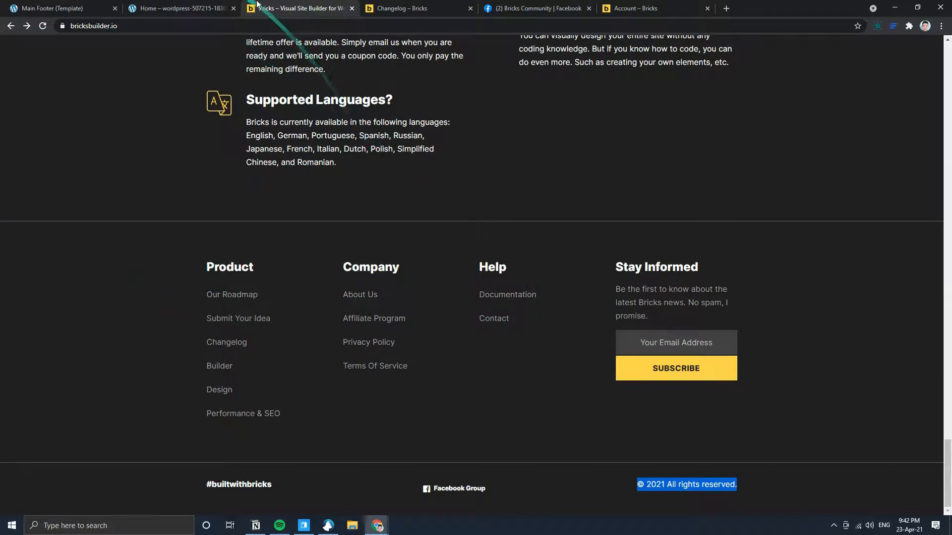
pyautogui.click(38, 6)
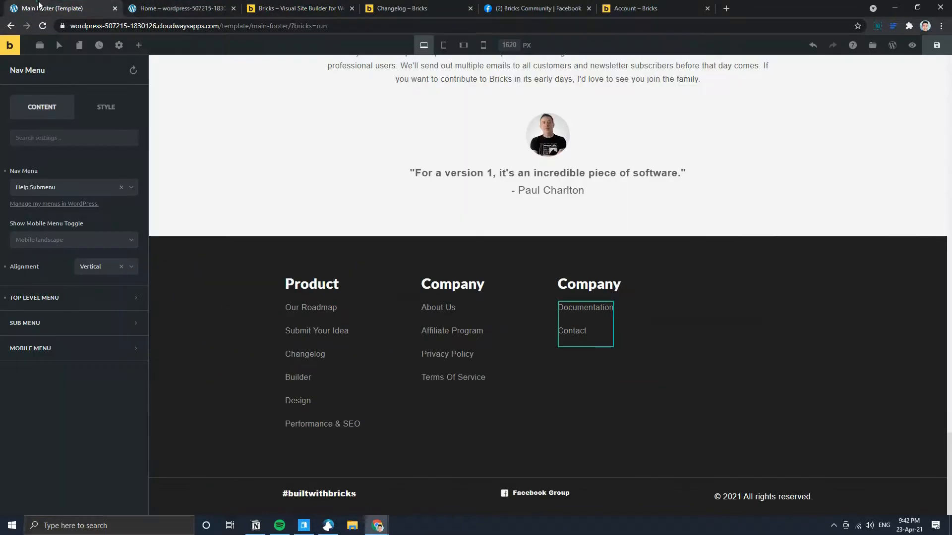
pyautogui.click(297, 9)
pyautogui.click(47, 5)
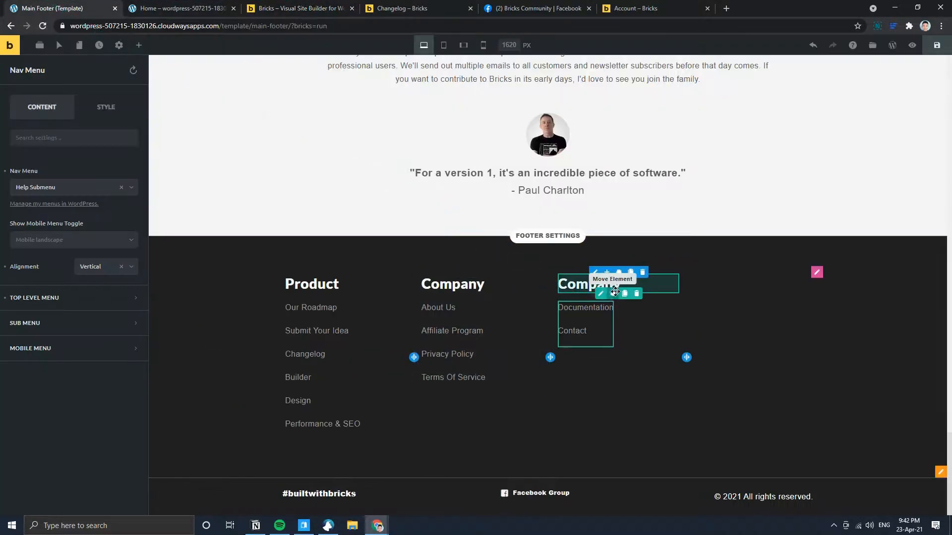
pyautogui.click(625, 295)
pyautogui.moveTo(585, 308); pyautogui.dragTo(755, 310)
# - Add a Text element below the fourth column's heading with the reference text "Be the first to know about the latest Bricks news. No spam, I promise."
pyautogui.click(301, 6)
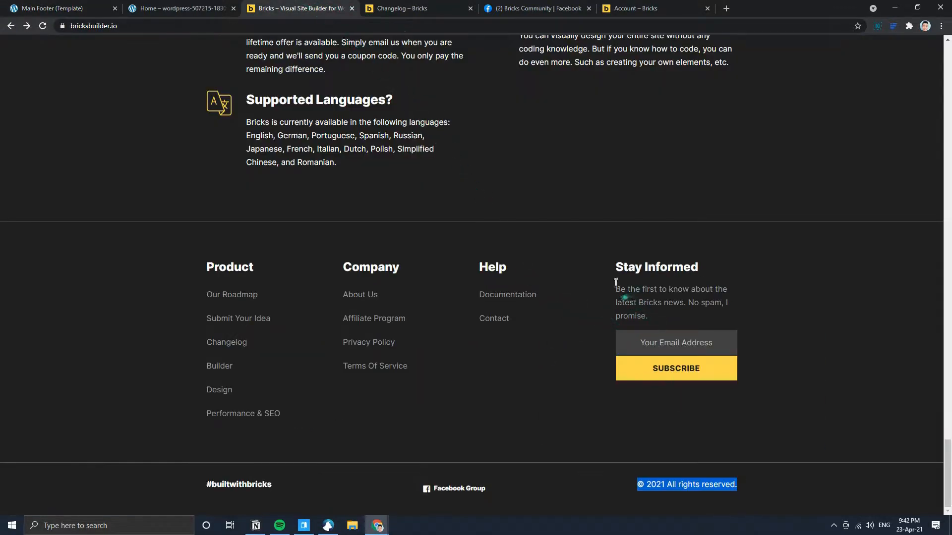
pyautogui.moveTo(648, 316); pyautogui.dragTo(614, 296)
pyautogui.hotkey('ctrl', 'c')
pyautogui.click(81, 7)
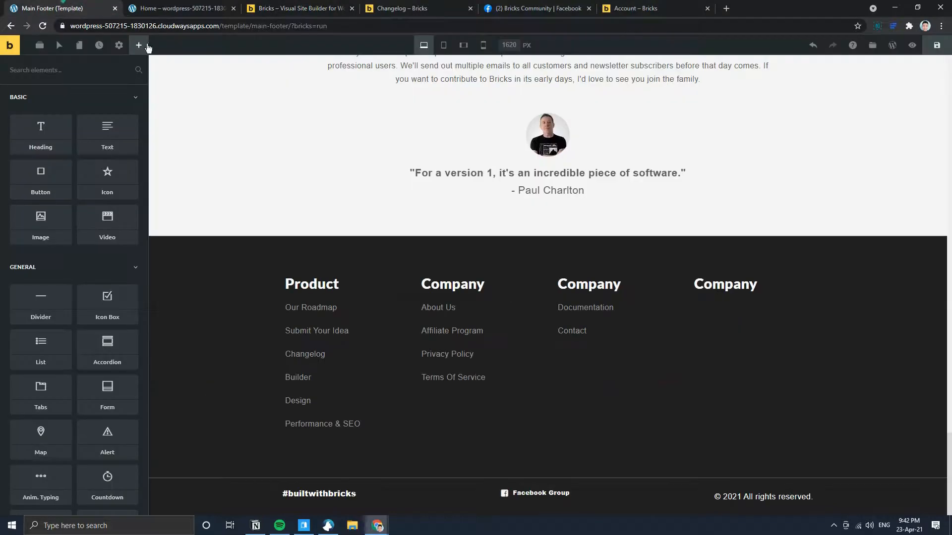
pyautogui.moveTo(103, 134); pyautogui.dragTo(728, 305)
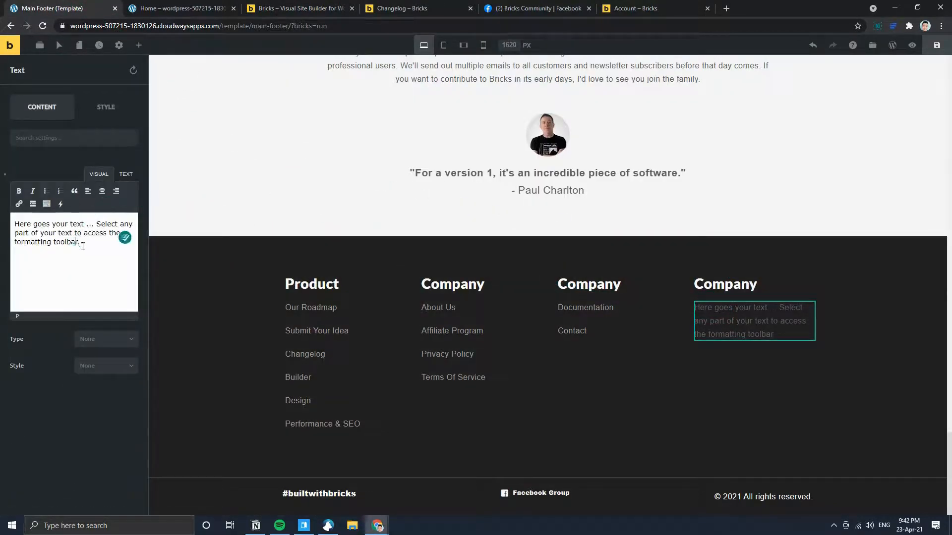
pyautogui.hotkey('ctrl', 'a')
pyautogui.hotkey('ctrl', 'v')
# - Set the text colour of the fourth column's paragraph to the grey #9e9e9e, without a preset style
pyautogui.click(99, 369)
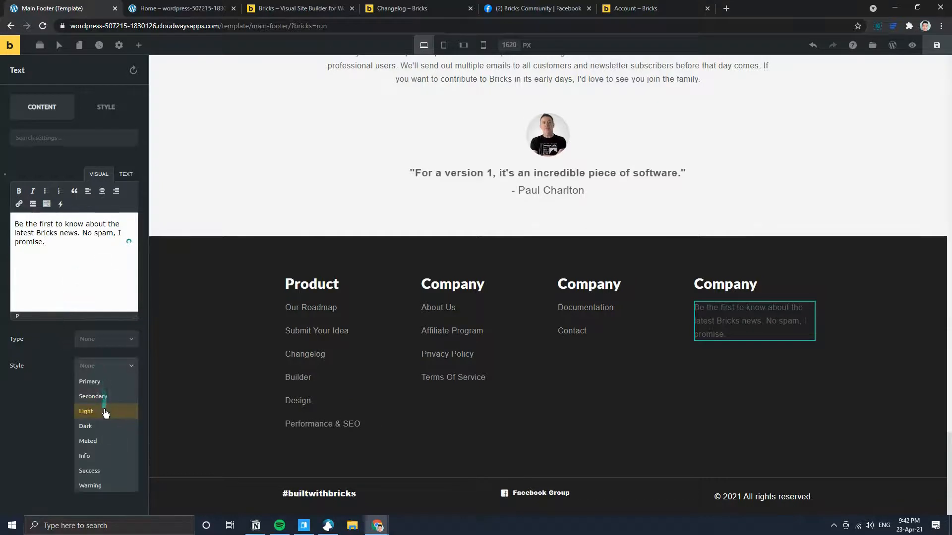
pyautogui.click(105, 407)
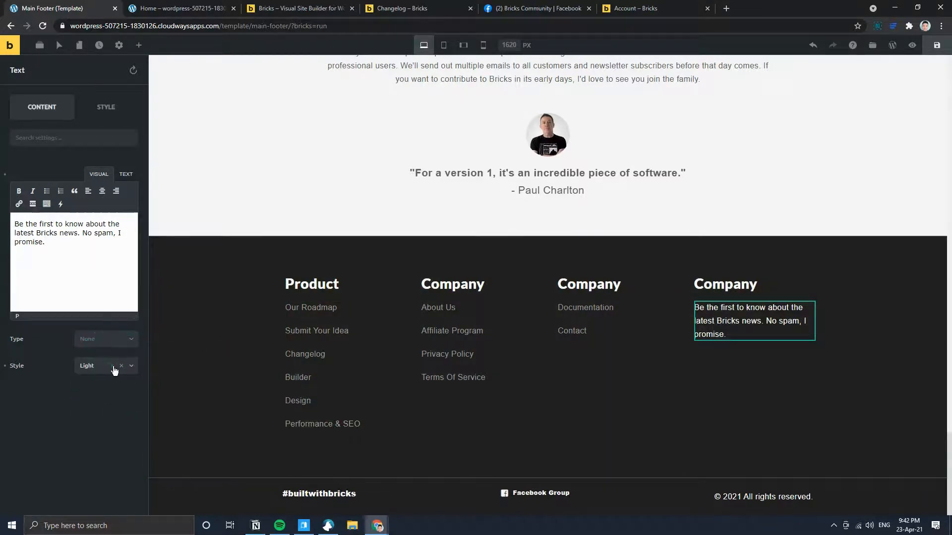
pyautogui.click(106, 107)
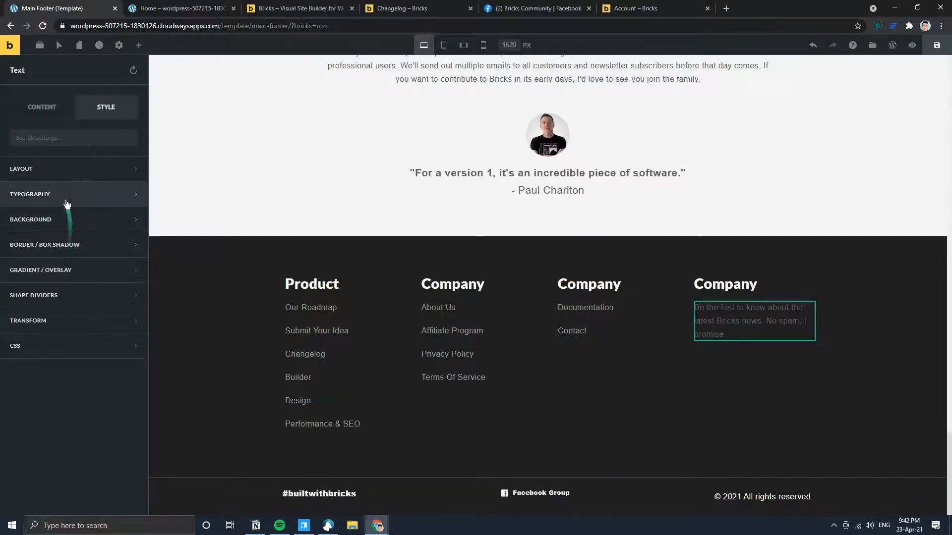
pyautogui.click(20, 194)
pyautogui.scroll(-2, 115, 390)
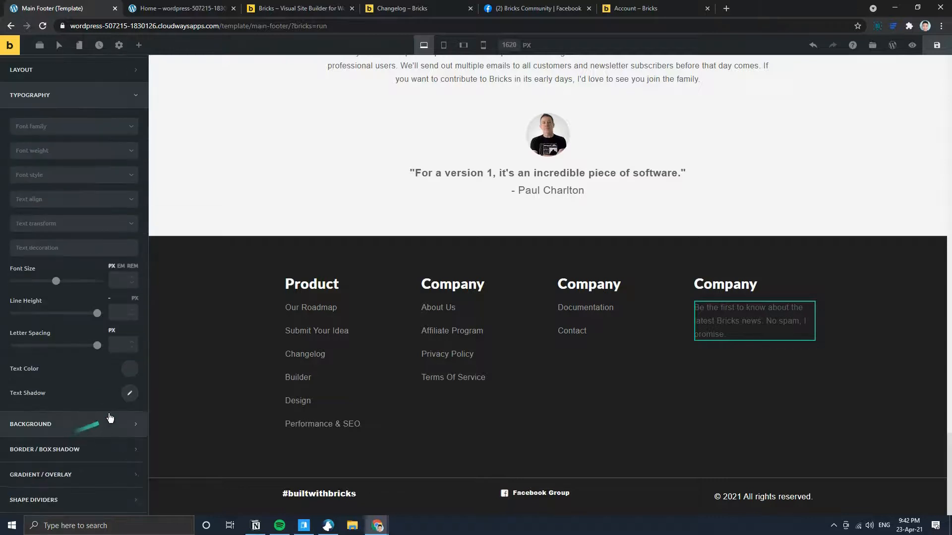
pyautogui.click(130, 369)
pyautogui.click(71, 315)
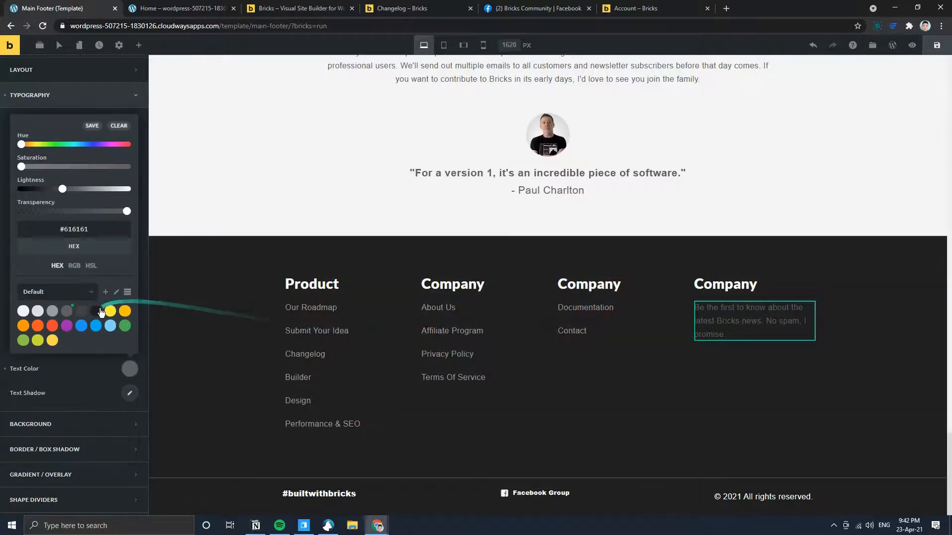
pyautogui.click(56, 315)
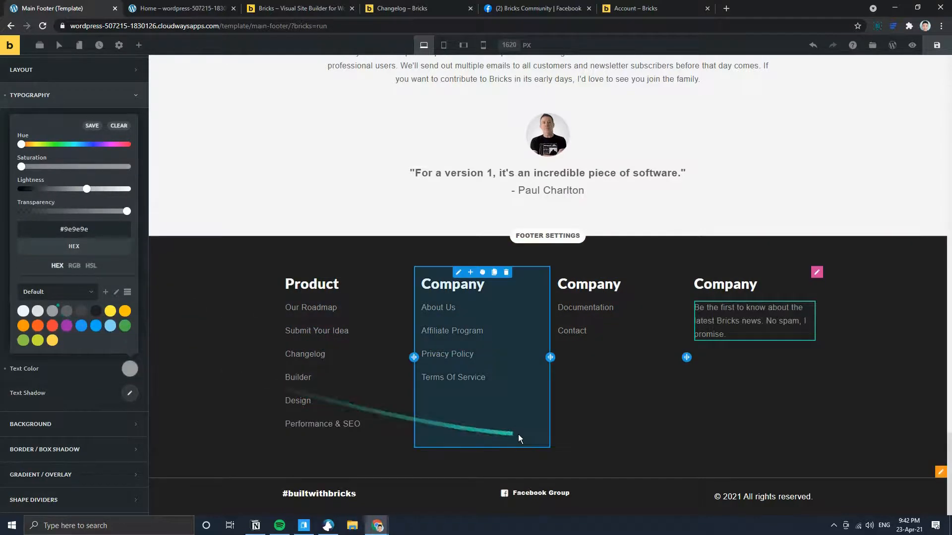
# - Compare with the reference newsletter block and add a Form element below the text in the fourth column
pyautogui.click(279, 8)
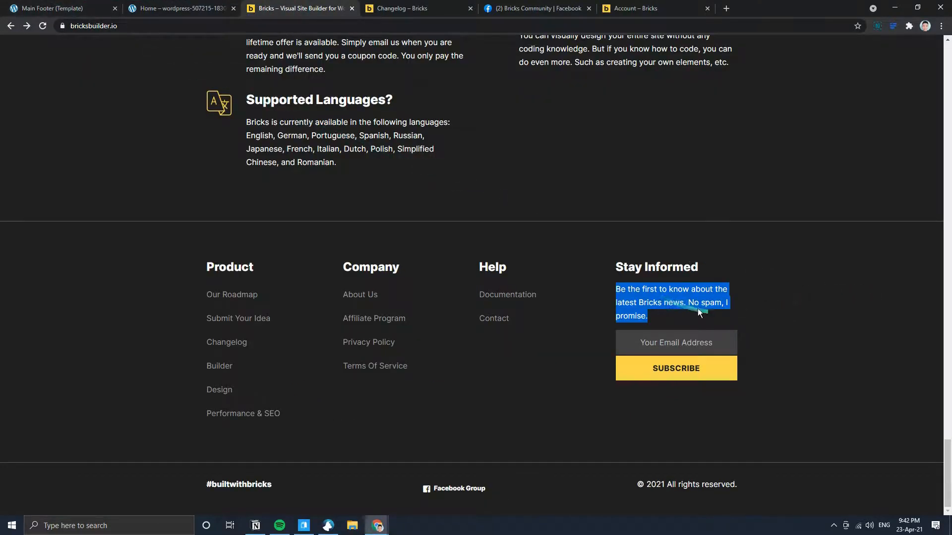
pyautogui.click(698, 309)
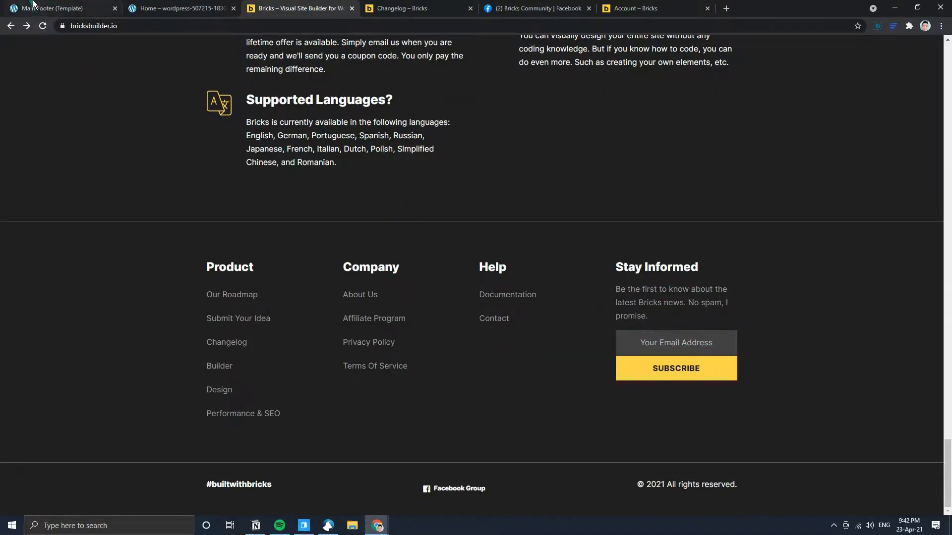
pyautogui.click(33, 4)
pyautogui.click(139, 45)
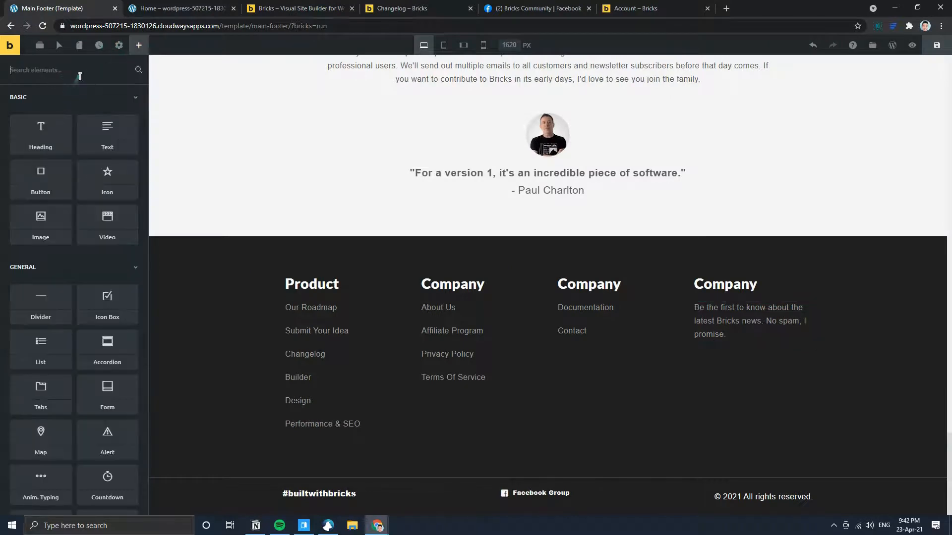
pyautogui.write('form')
pyautogui.moveTo(59, 105); pyautogui.dragTo(754, 349)
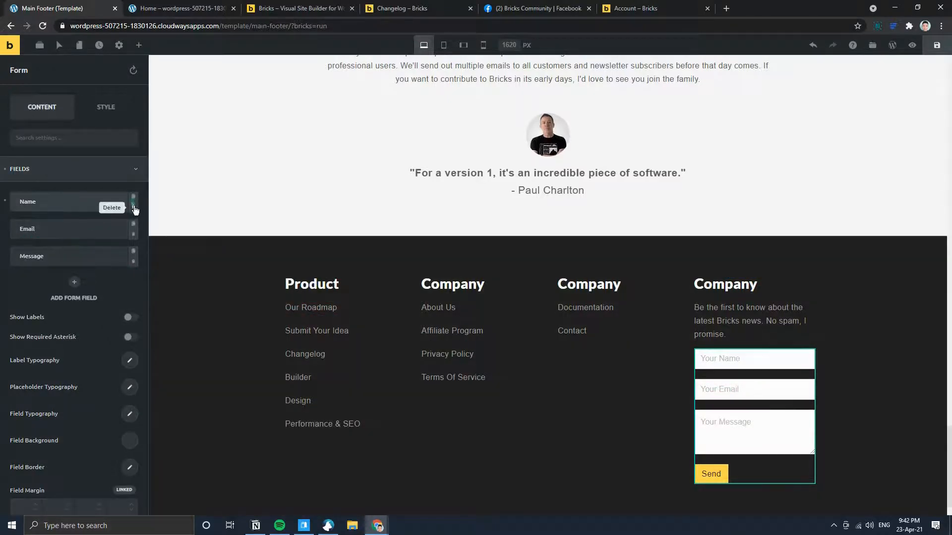
# - Delete the Name and Message fields from the form, keeping only Email
pyautogui.click(134, 209)
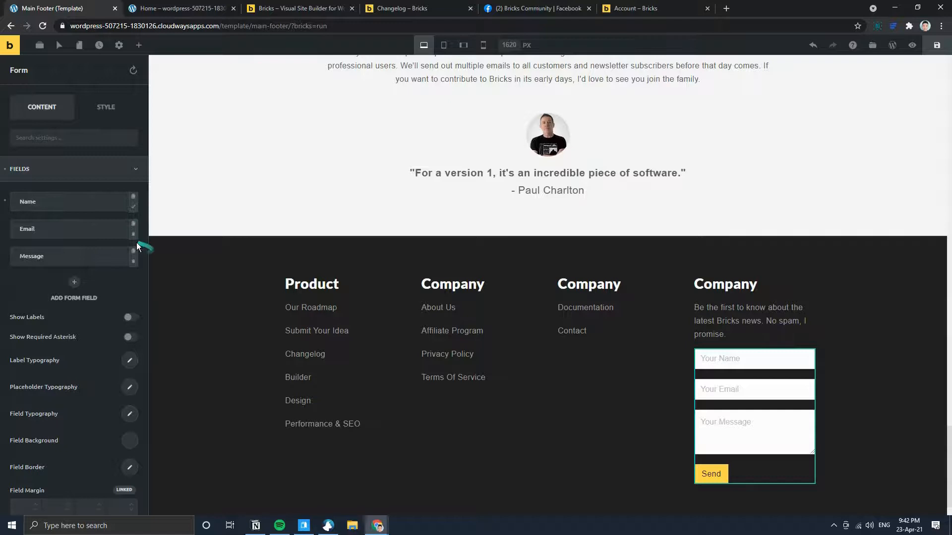
pyautogui.click(134, 207)
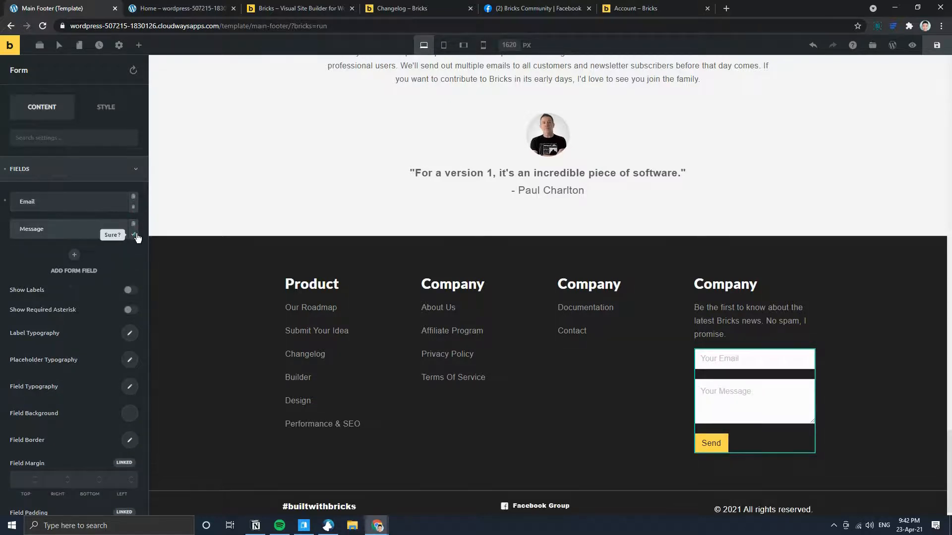
pyautogui.click(134, 236)
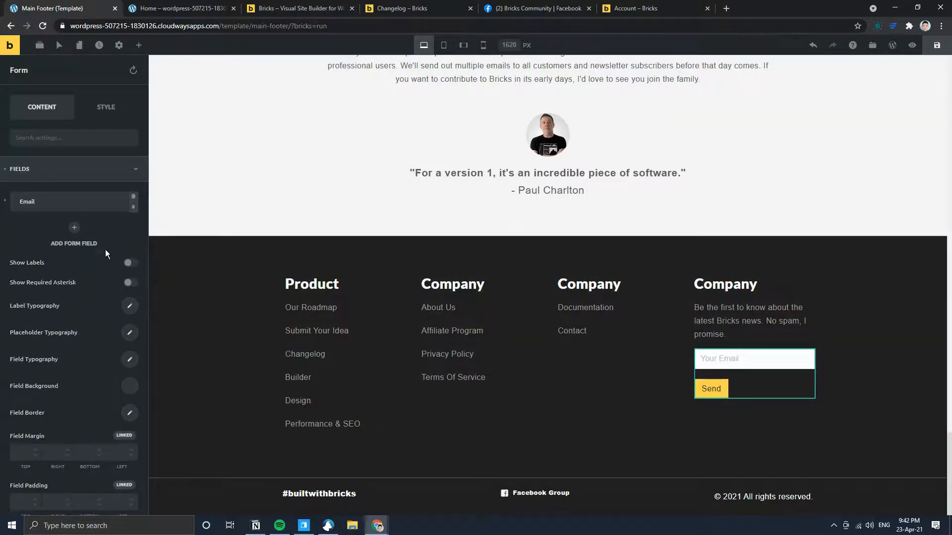
# - Set the form's submit button to 100% width and its text to SUBSCRIBE, matching the reference footer
pyautogui.scroll(-10, 82, 394)
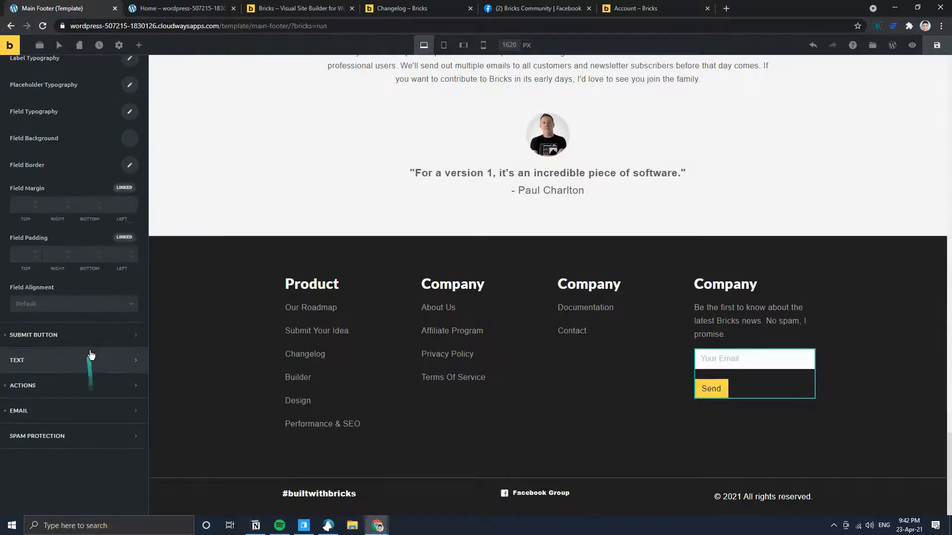
pyautogui.scroll(4, 74, 297)
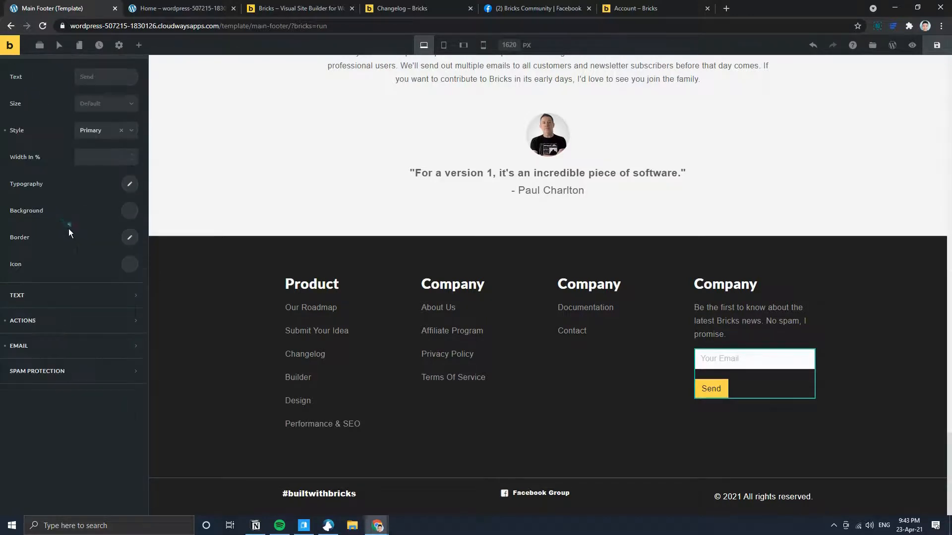
pyautogui.click(105, 256)
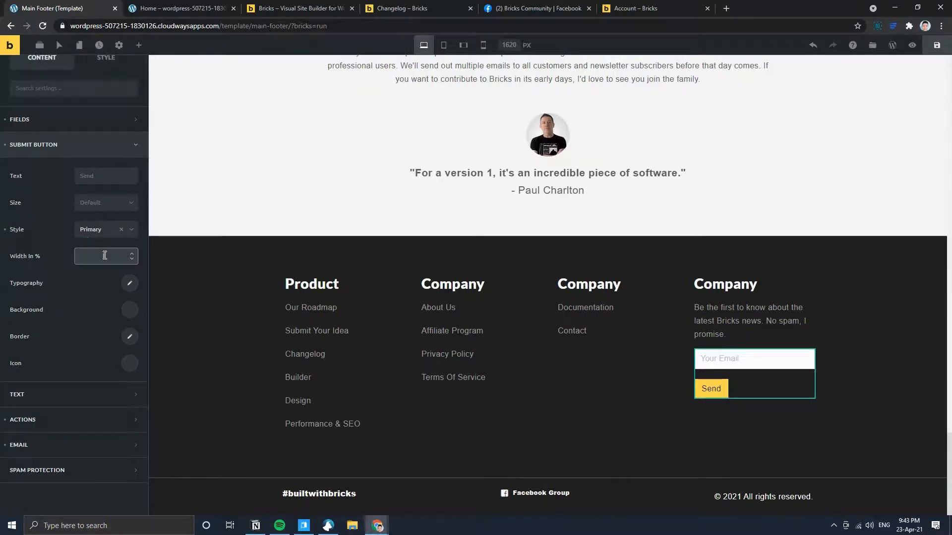
pyautogui.write('100')
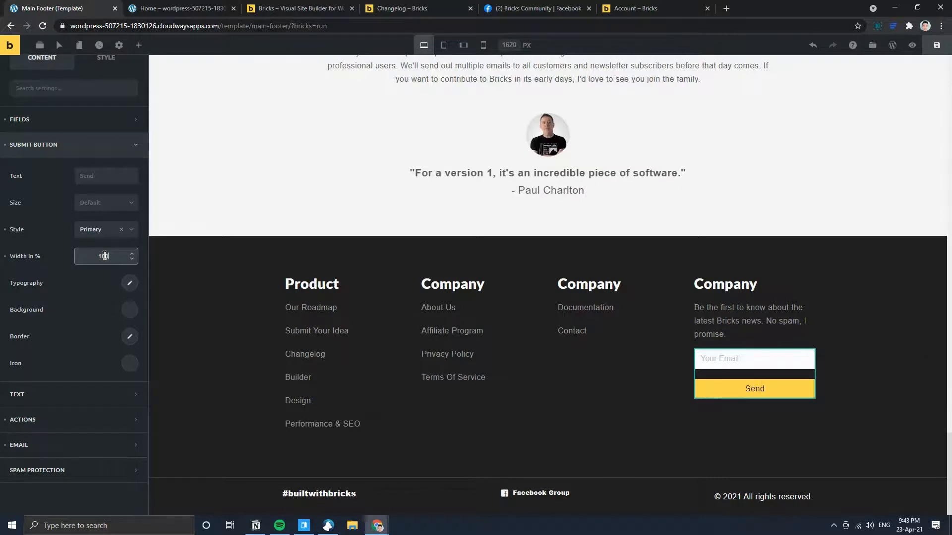
pyautogui.click(261, 7)
pyautogui.click(54, 8)
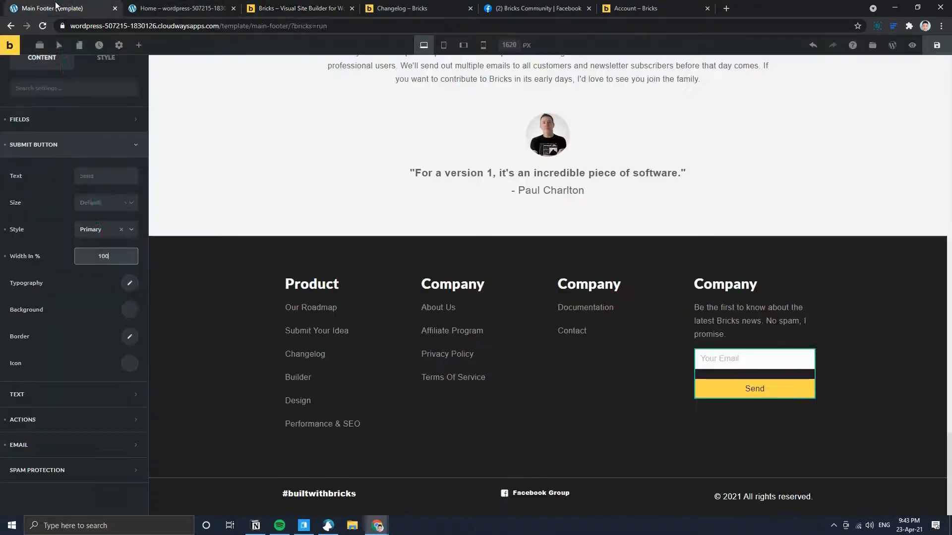
pyautogui.click(94, 178)
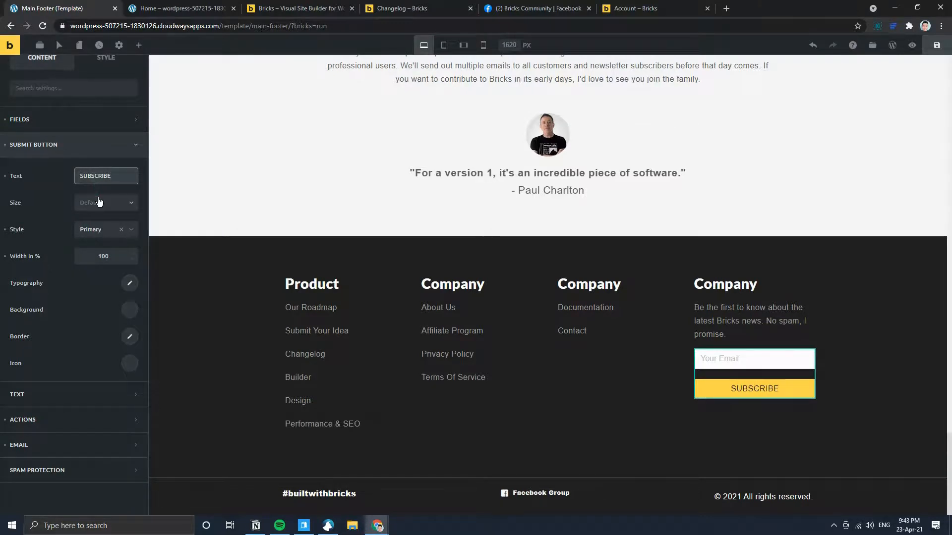
# - Check the reference subscribe button and set the submit button's size to Large
pyautogui.click(298, 8)
pyautogui.click(55, 5)
pyautogui.click(99, 204)
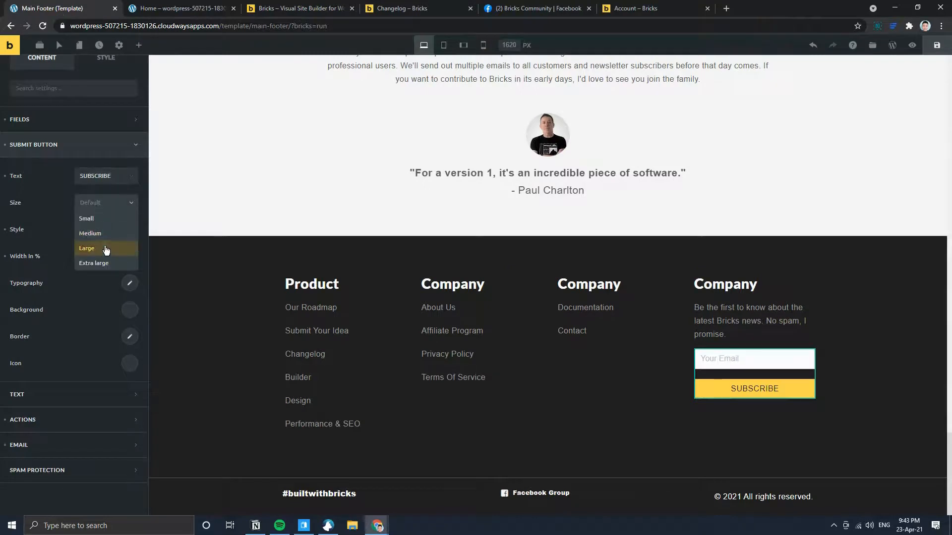
pyautogui.click(106, 249)
# - Set the submit button's font weight to 900, comparing it with the reference site's subscribe button
pyautogui.click(297, 8)
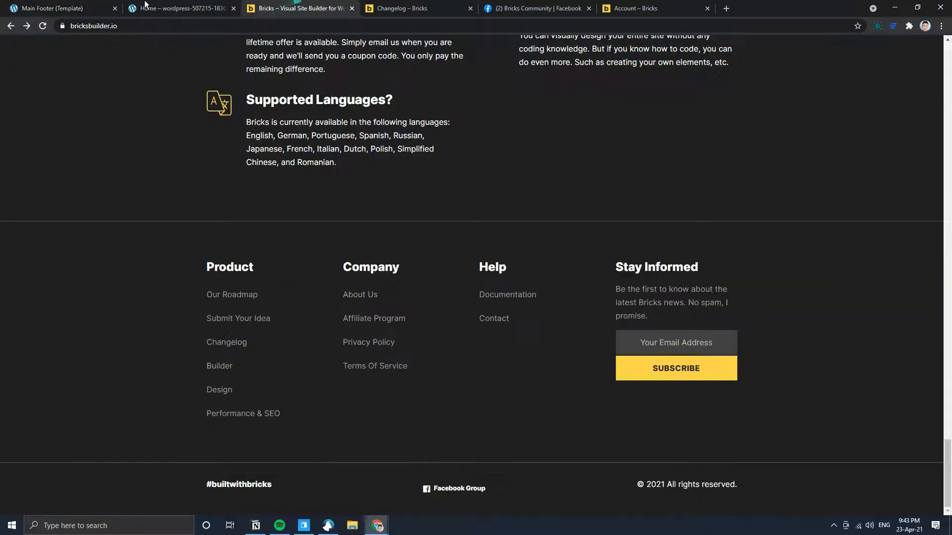
pyautogui.click(83, 5)
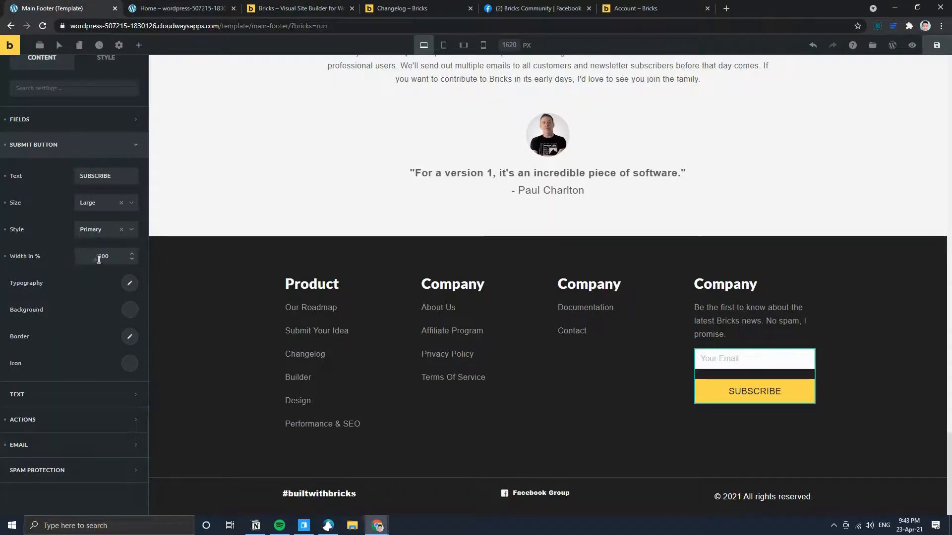
pyautogui.click(131, 284)
pyautogui.click(79, 338)
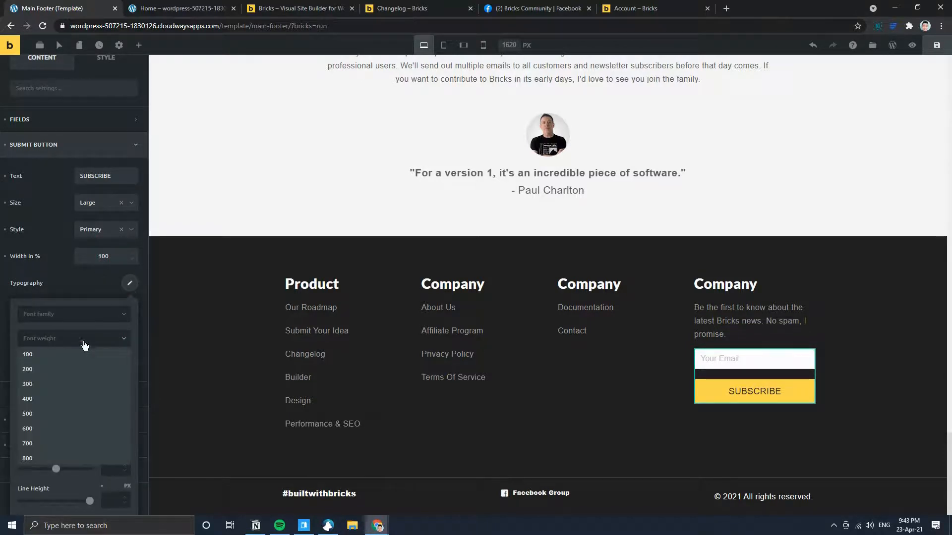
pyautogui.click(66, 456)
pyautogui.click(264, 6)
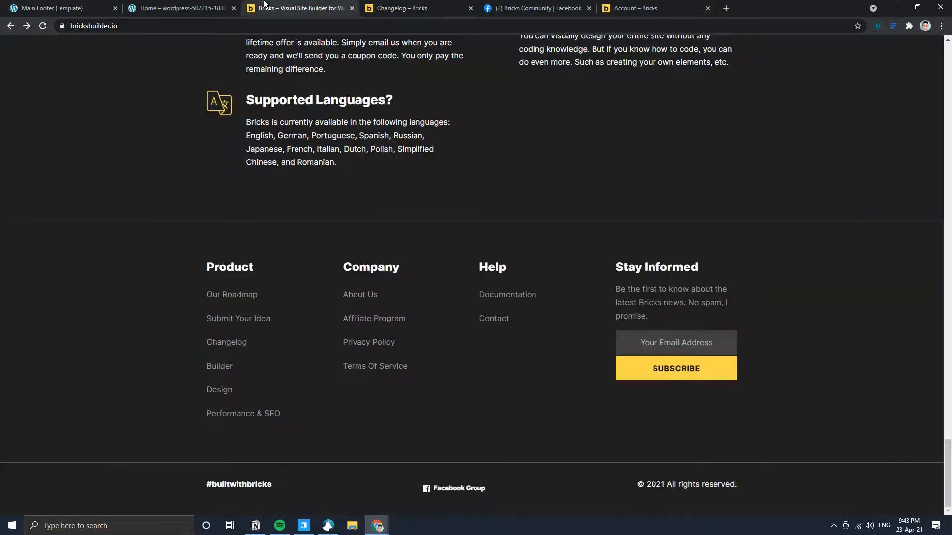
pyautogui.click(96, 5)
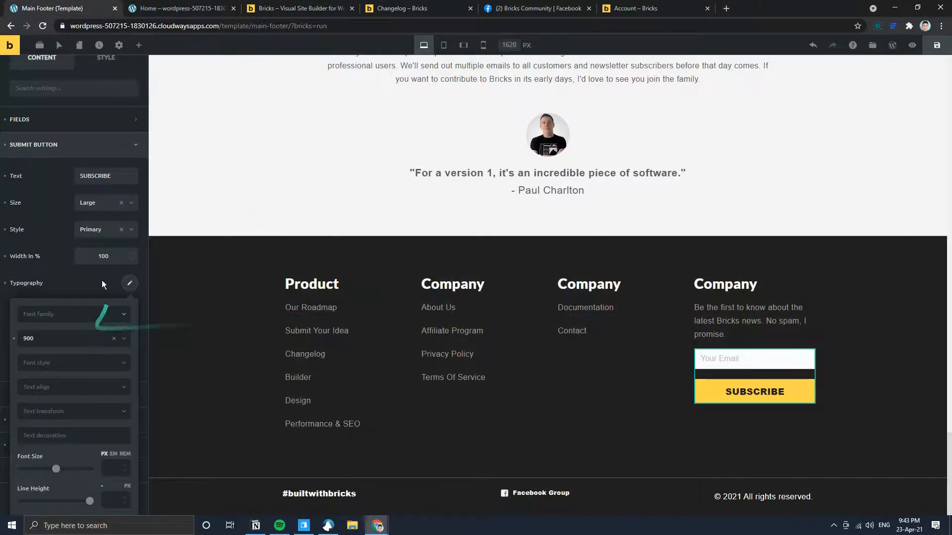
# - Set the submit button's font size to 16 px and compare it with the reference button
pyautogui.click(106, 295)
pyautogui.click(126, 285)
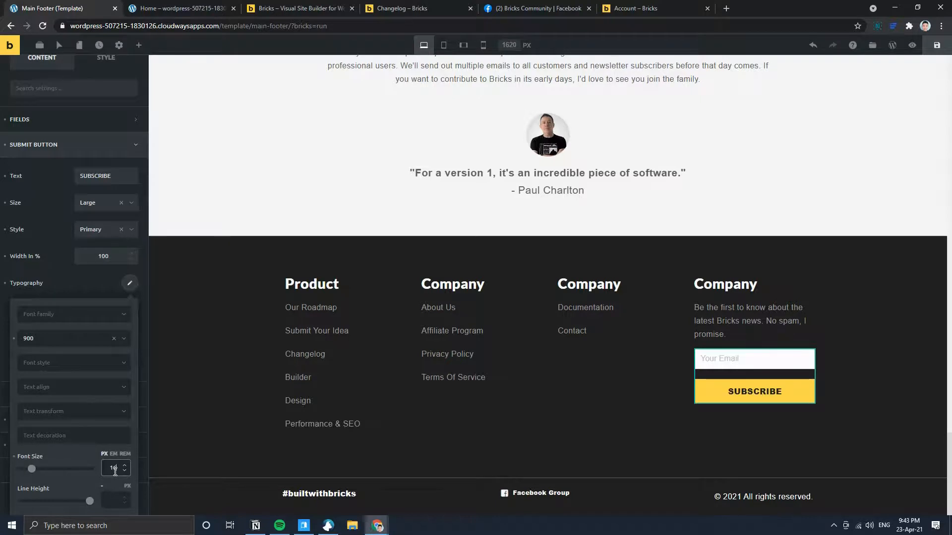
pyautogui.click(399, 8)
pyautogui.click(275, 4)
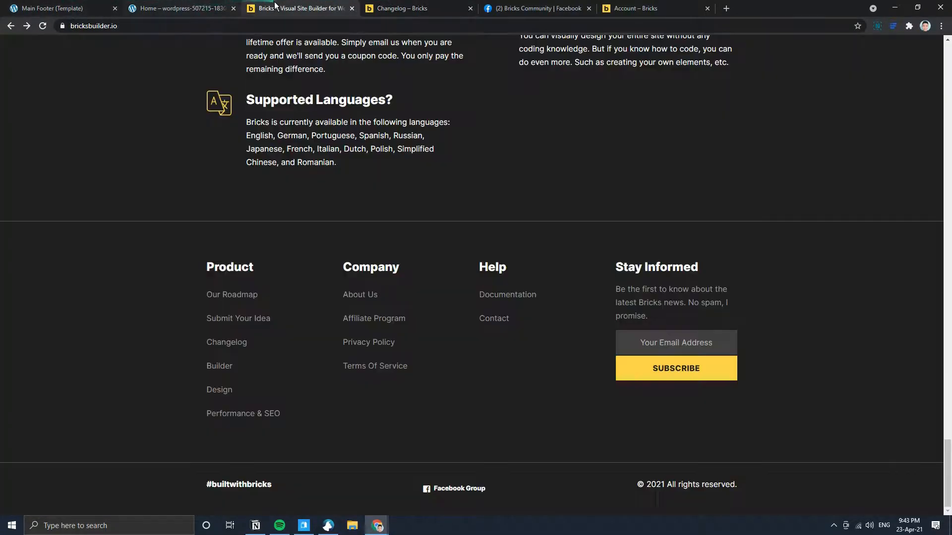
pyautogui.click(38, 5)
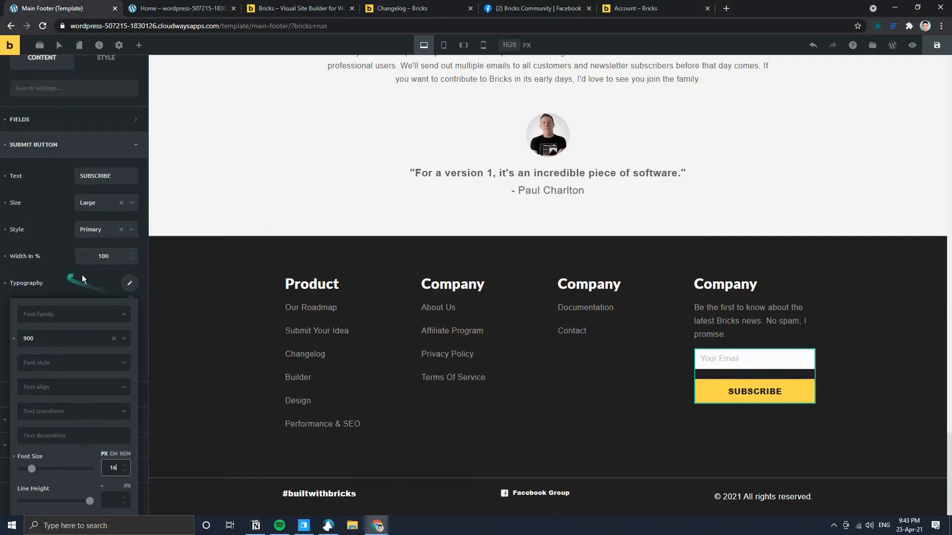
pyautogui.click(127, 285)
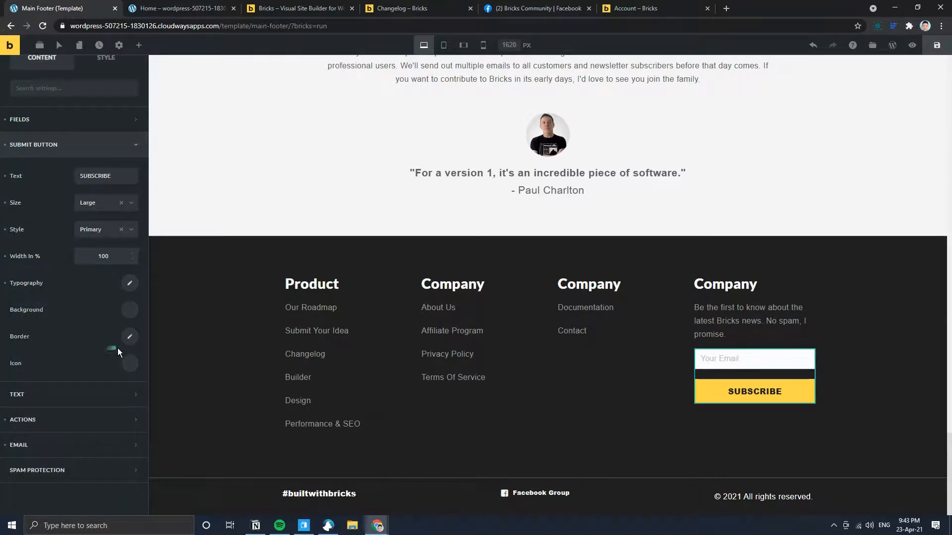
pyautogui.scroll(1, 70, 269)
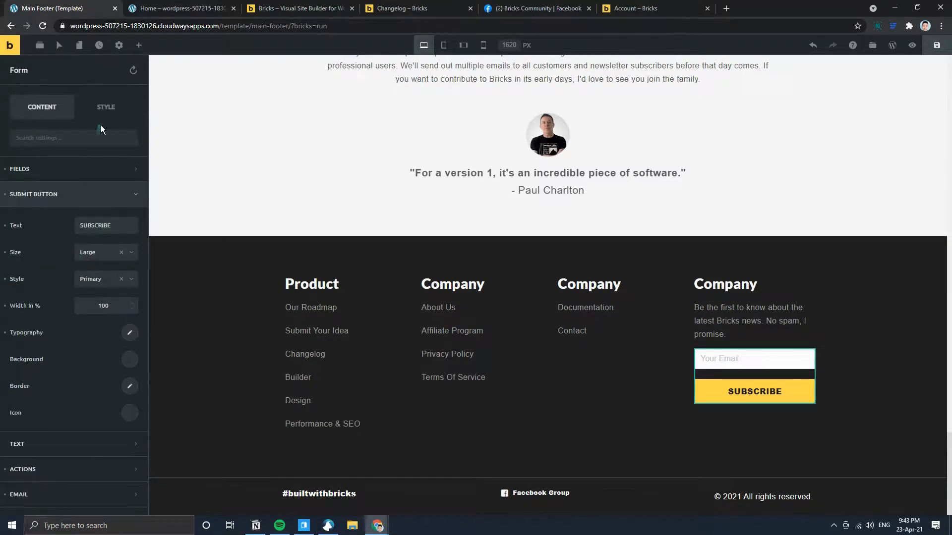
pyautogui.click(108, 111)
pyautogui.click(81, 167)
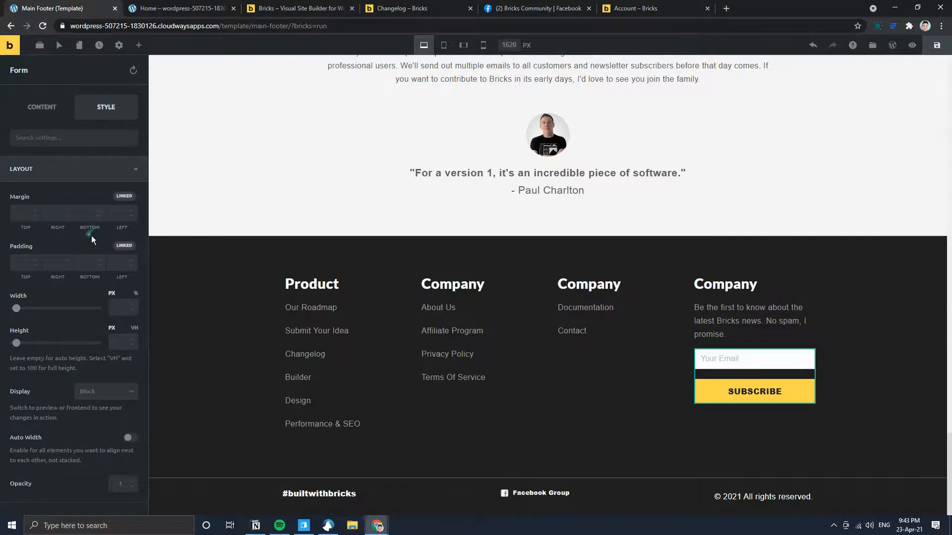
pyautogui.click(124, 200)
pyautogui.click(19, 208)
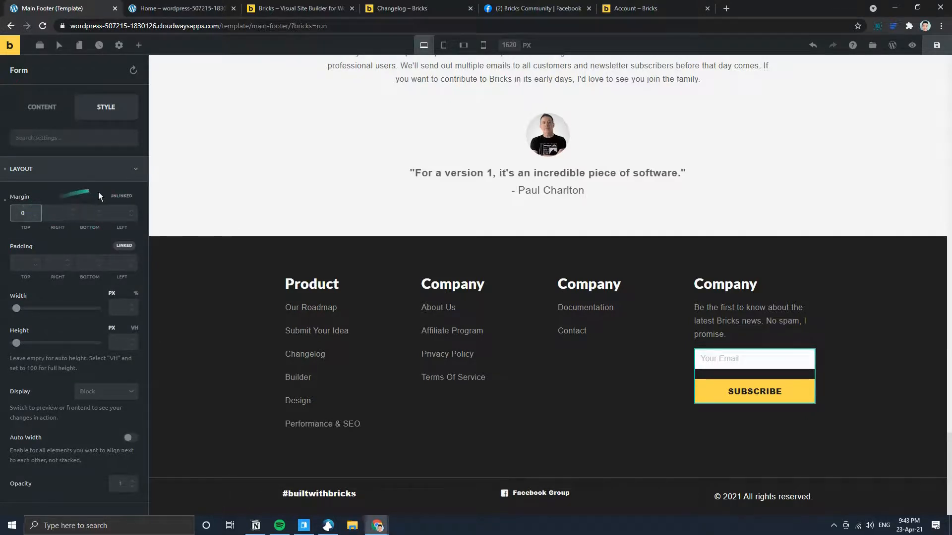
pyautogui.click(118, 248)
pyautogui.click(26, 262)
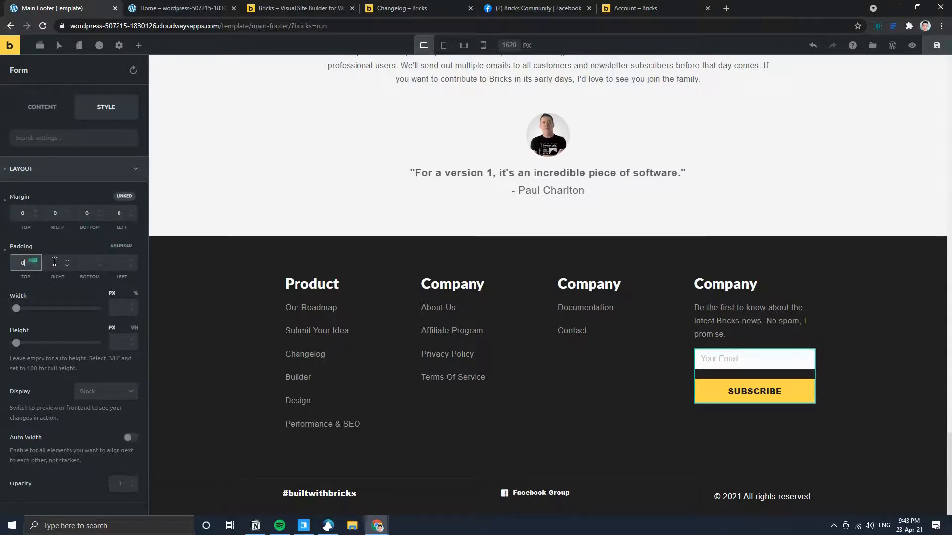
pyautogui.click(126, 247)
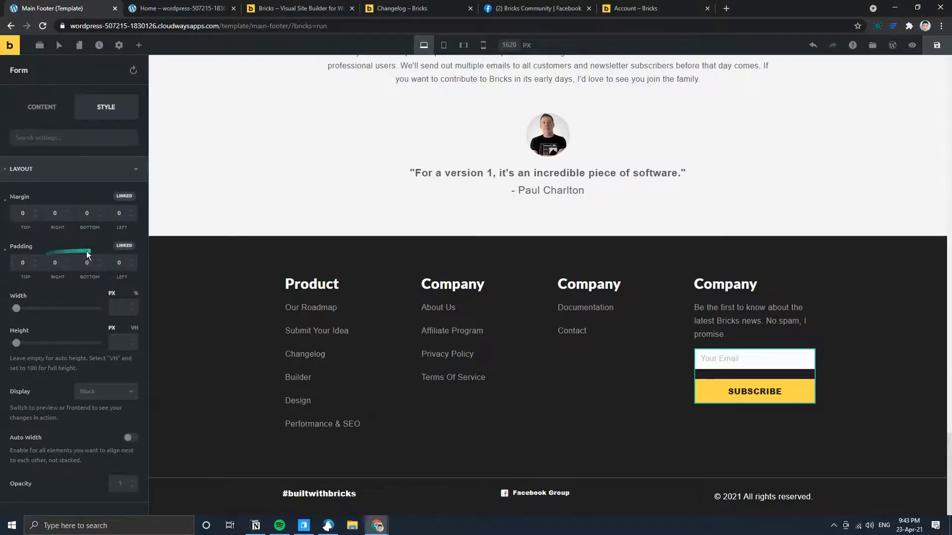
pyautogui.click(5, 201)
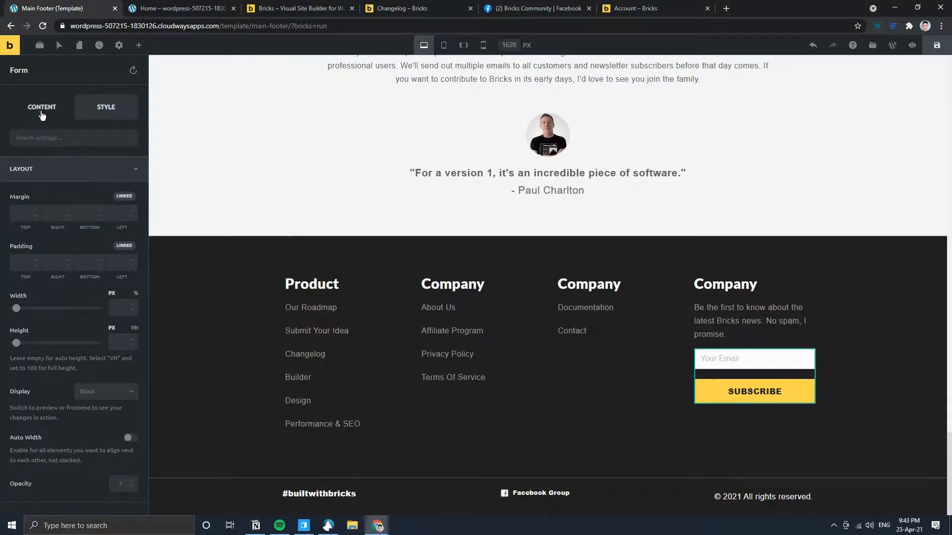
# - Set the form's field margin to 0 on all sides and compare the spacing with the reference form
pyautogui.click(42, 107)
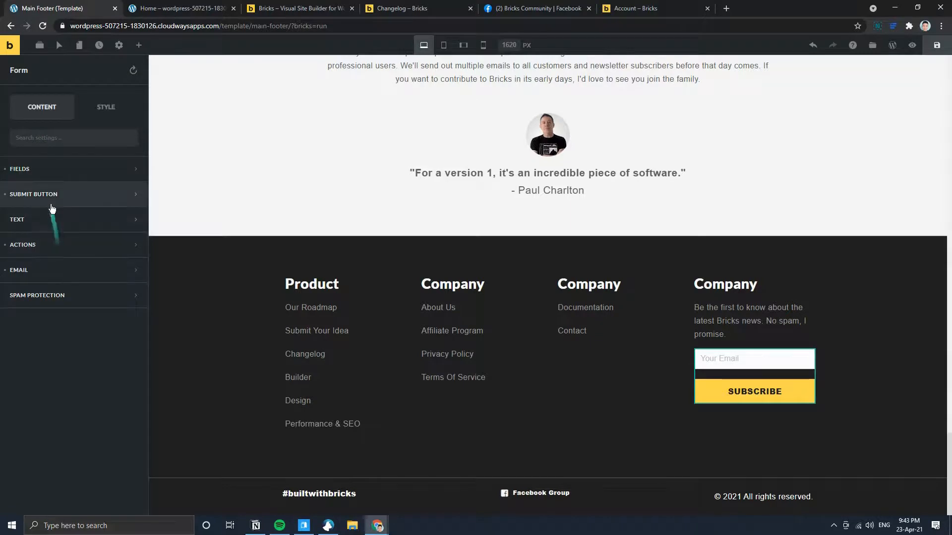
pyautogui.click(54, 180)
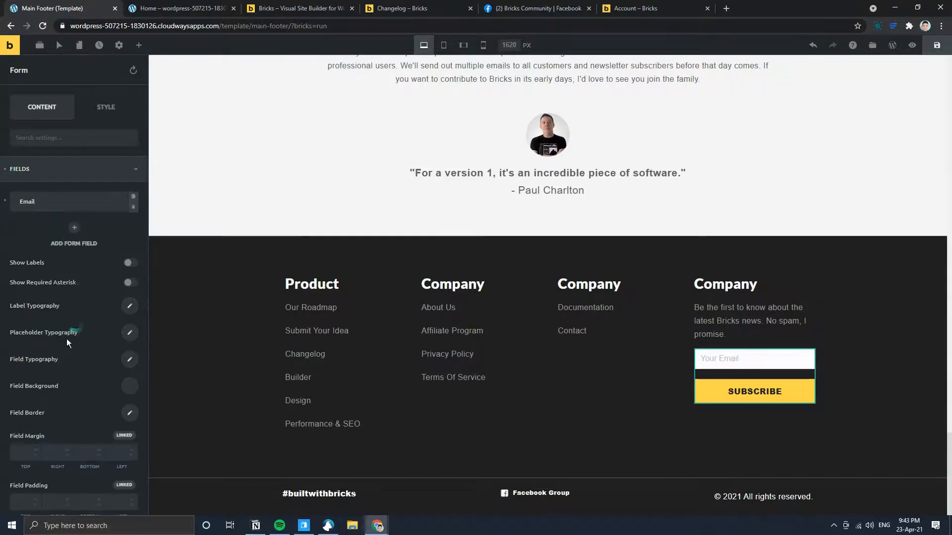
pyautogui.scroll(-3, 67, 343)
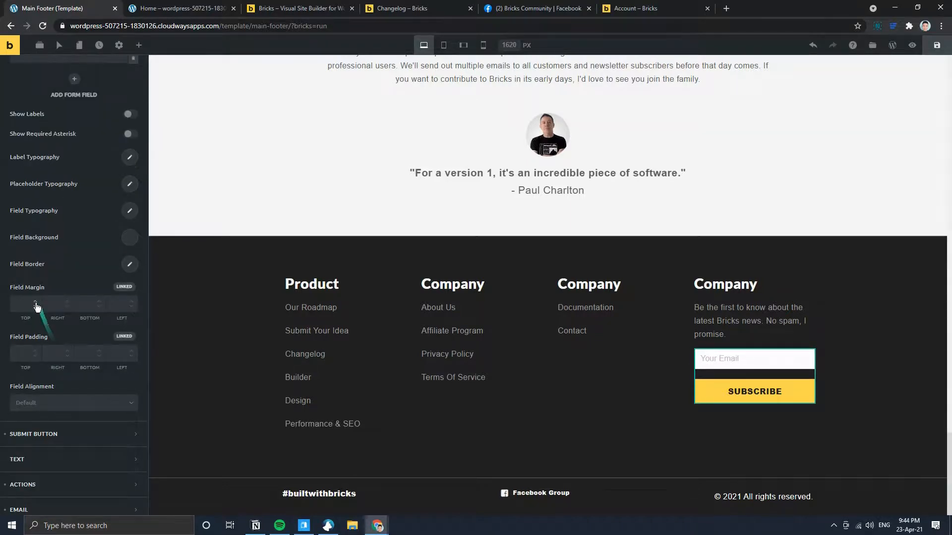
pyautogui.click(116, 303)
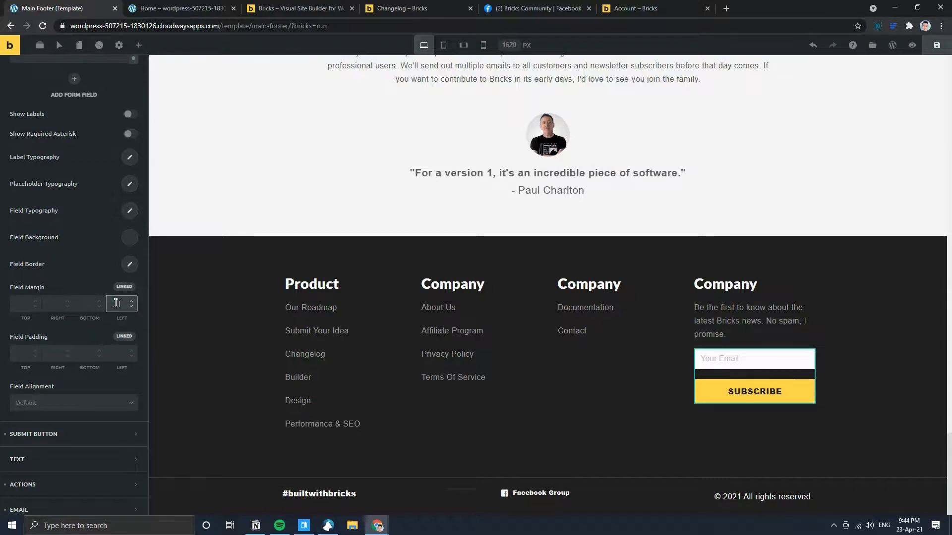
pyautogui.write('0')
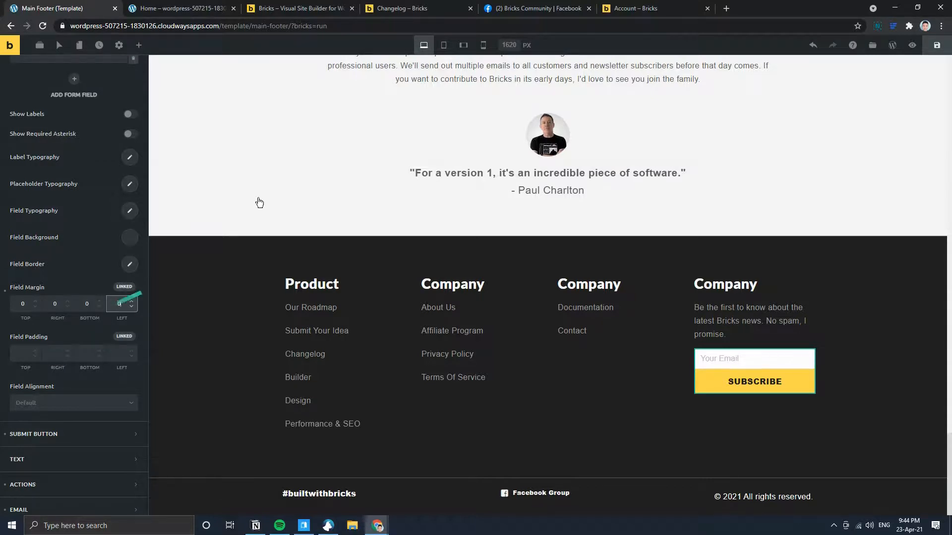
pyautogui.click(323, 5)
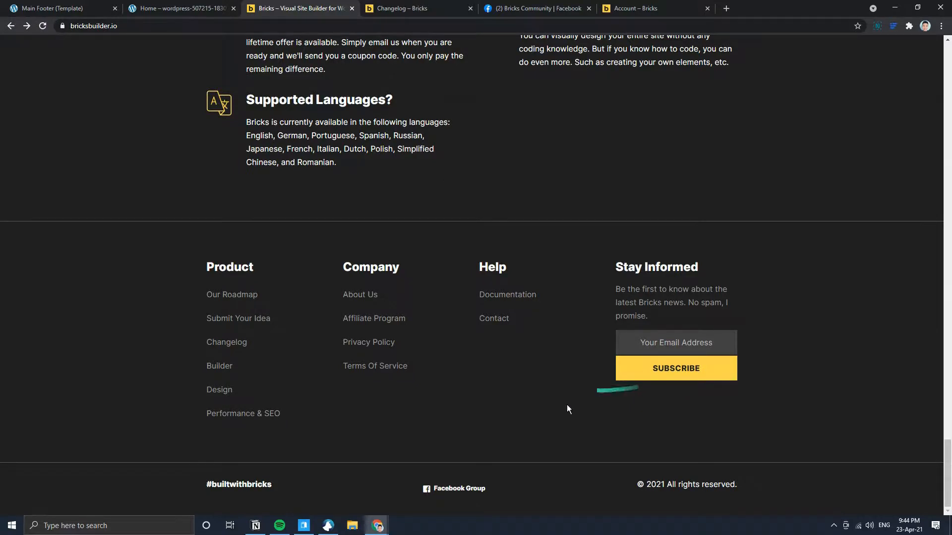
pyautogui.click(81, 8)
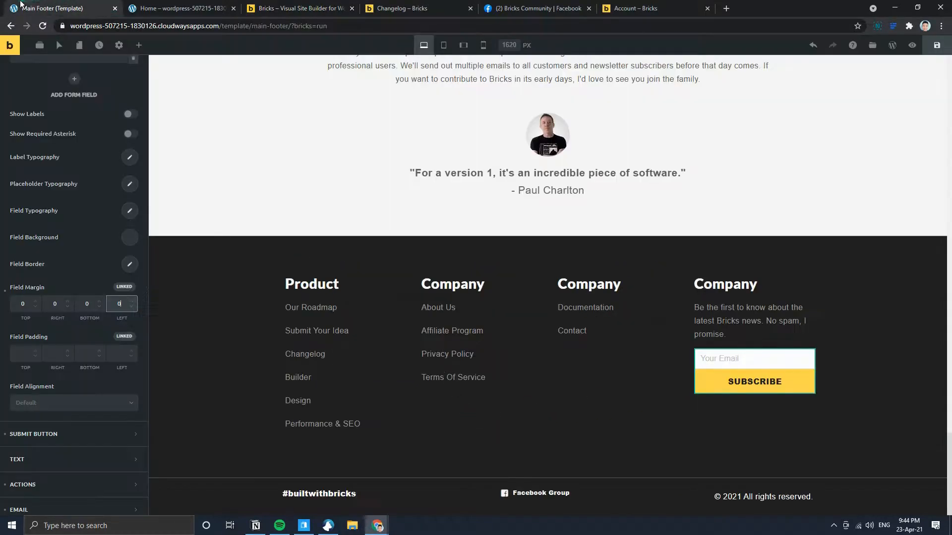
# - Unlink the field margin sides and set only the bottom margin to 2, checking against the reference form
pyautogui.click(90, 303)
pyautogui.click(124, 288)
pyautogui.click(94, 307)
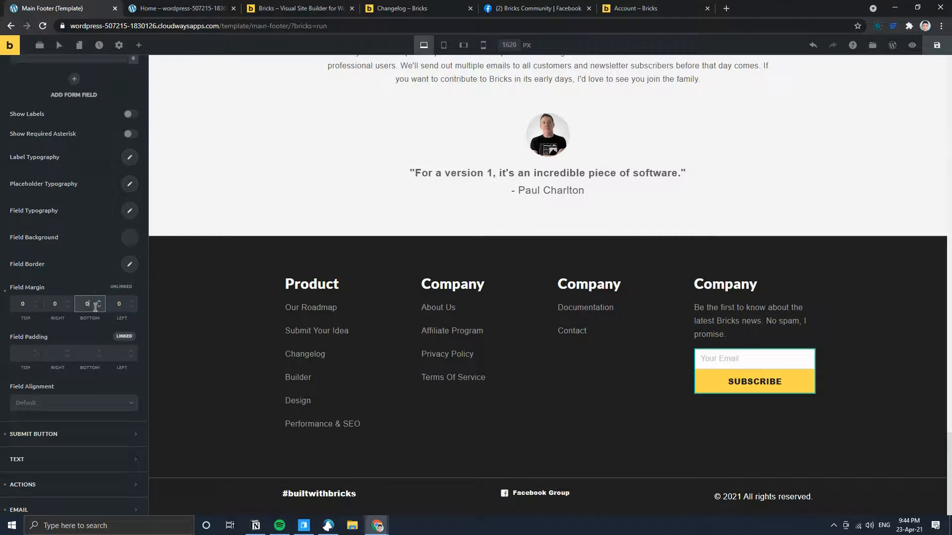
pyautogui.press('Up')
pyautogui.press('Up')
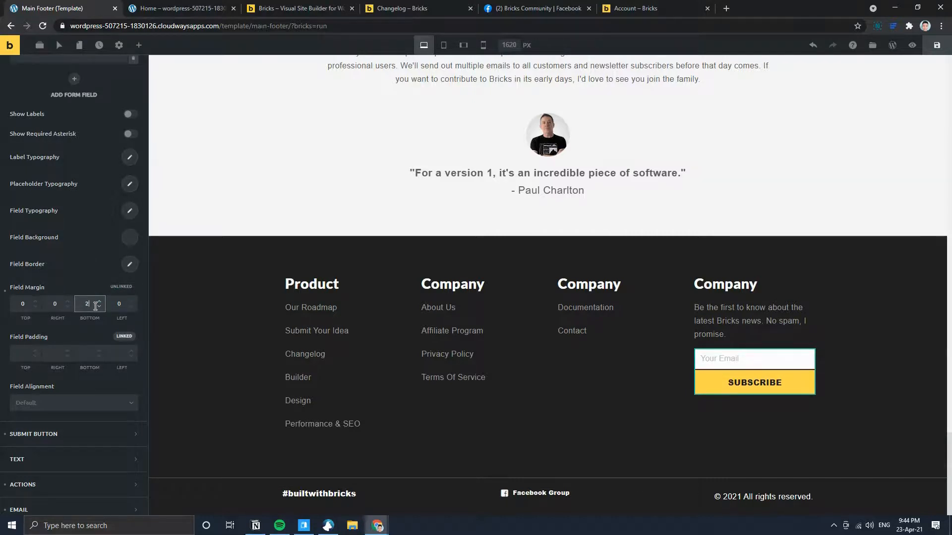
pyautogui.click(293, 8)
pyautogui.click(100, 6)
# - Set the form's field background to the grey palette colour #616161 and compare it with the reference email field
pyautogui.scroll(1, 85, 277)
pyautogui.click(130, 289)
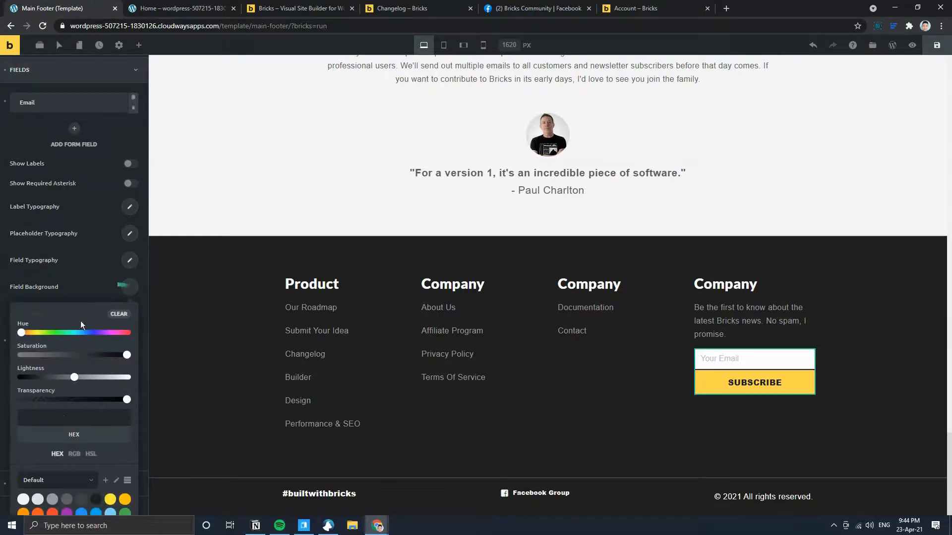
pyautogui.click(283, 9)
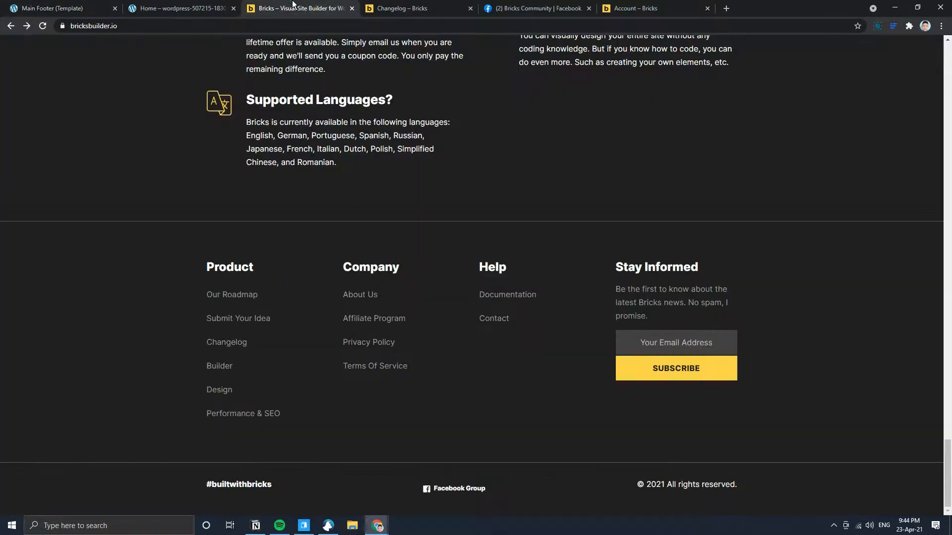
pyautogui.click(95, 6)
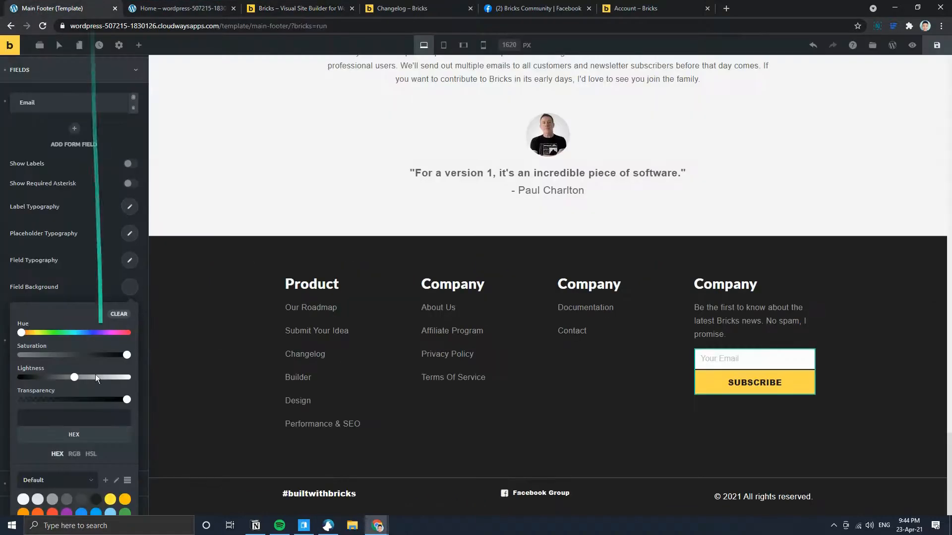
pyautogui.click(69, 501)
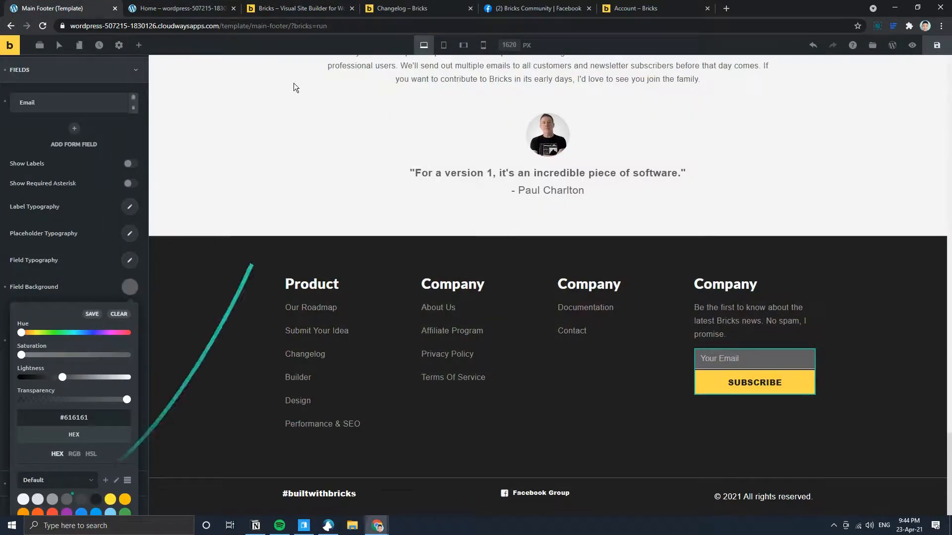
pyautogui.click(244, 6)
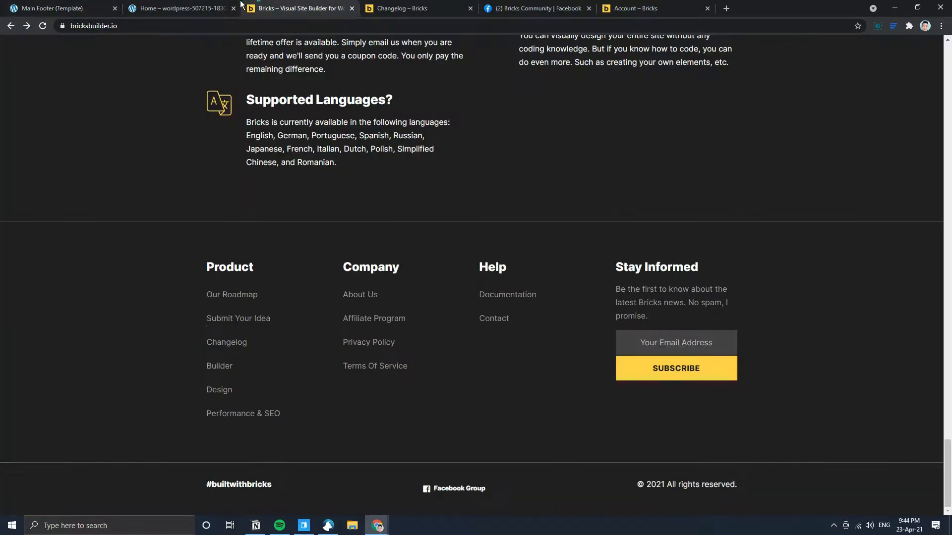
pyautogui.click(56, 7)
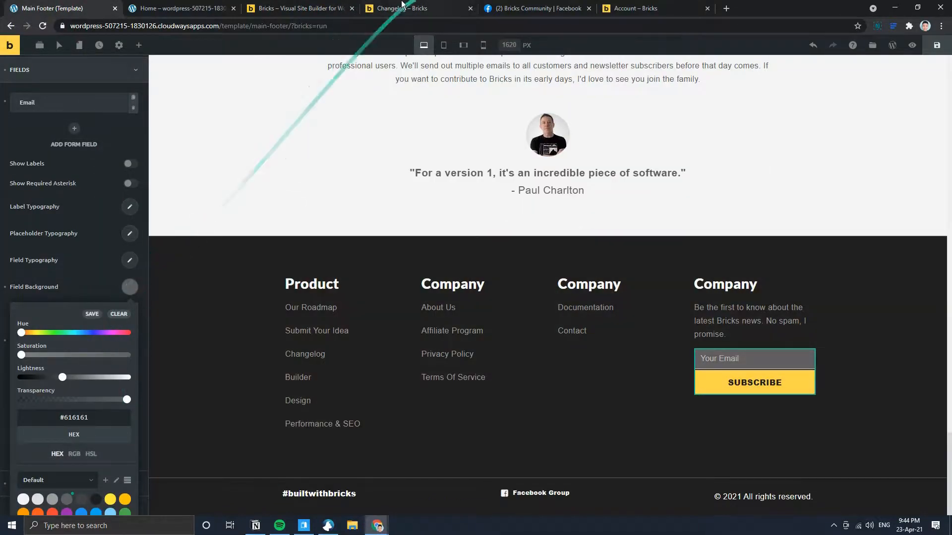
# - Inspect the CSS styles of the reference site's email field, and return to the footer template
pyautogui.click(320, 6)
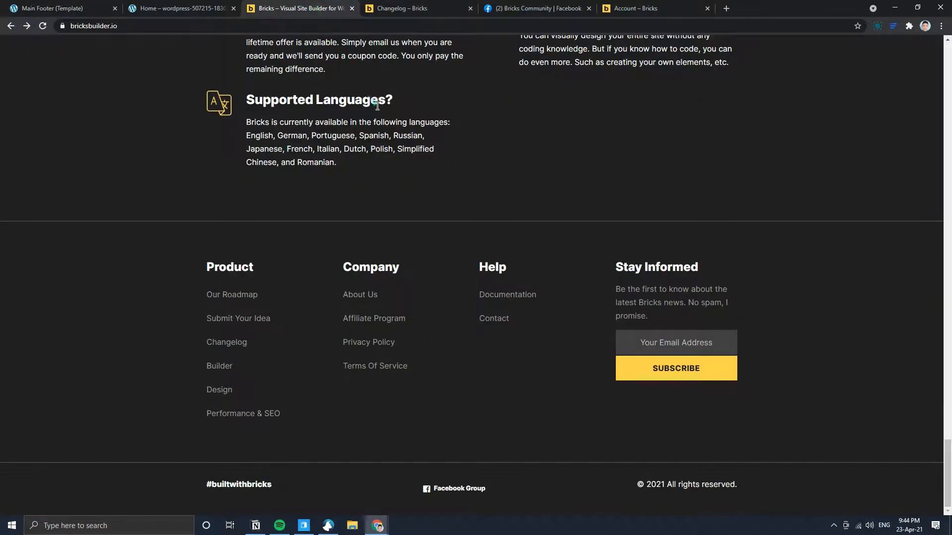
pyautogui.rightClick(692, 345)
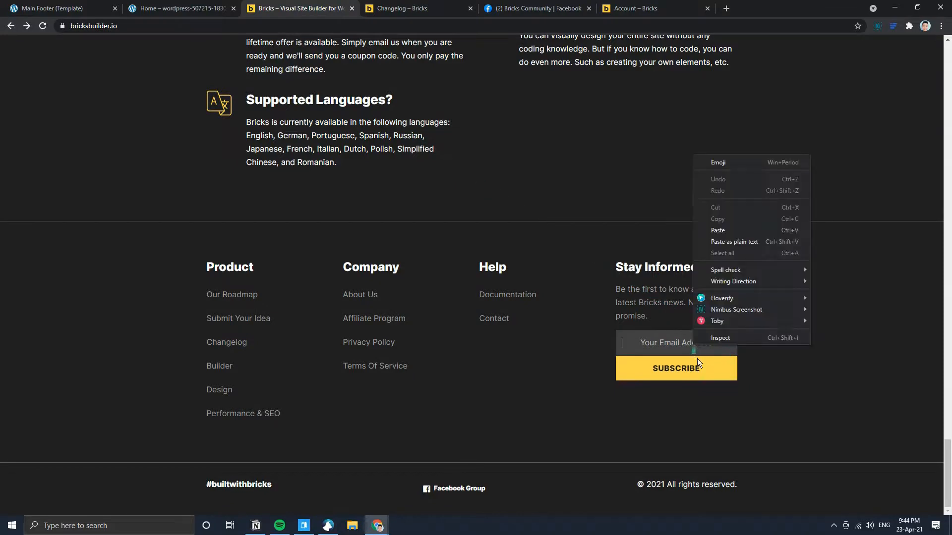
pyautogui.click(715, 343)
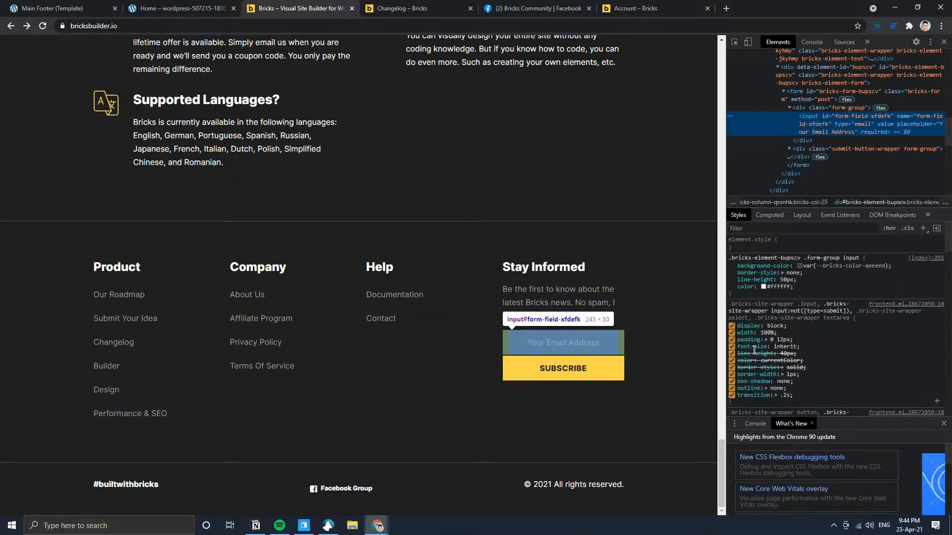
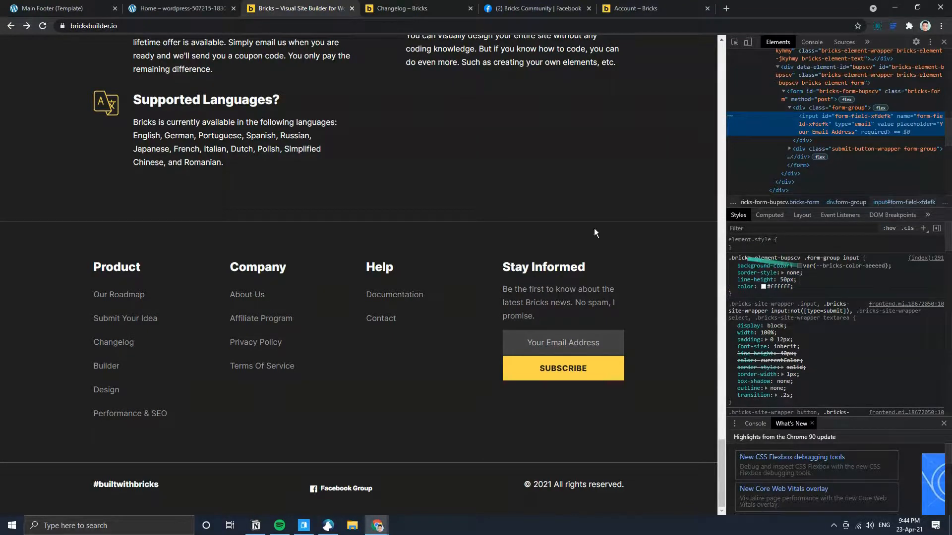
pyautogui.click(31, 5)
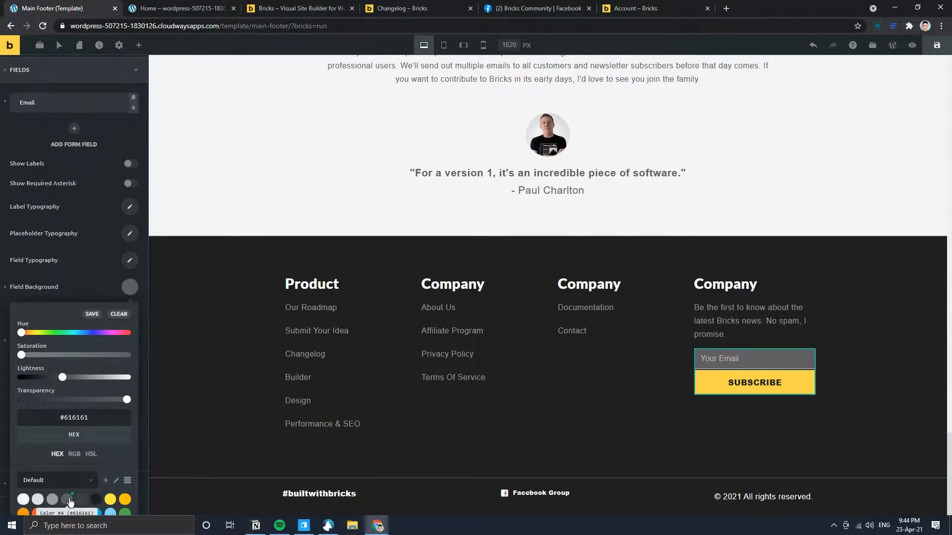
# - Set the form's field typography text colour to #fff and save the footer template
pyautogui.click(89, 287)
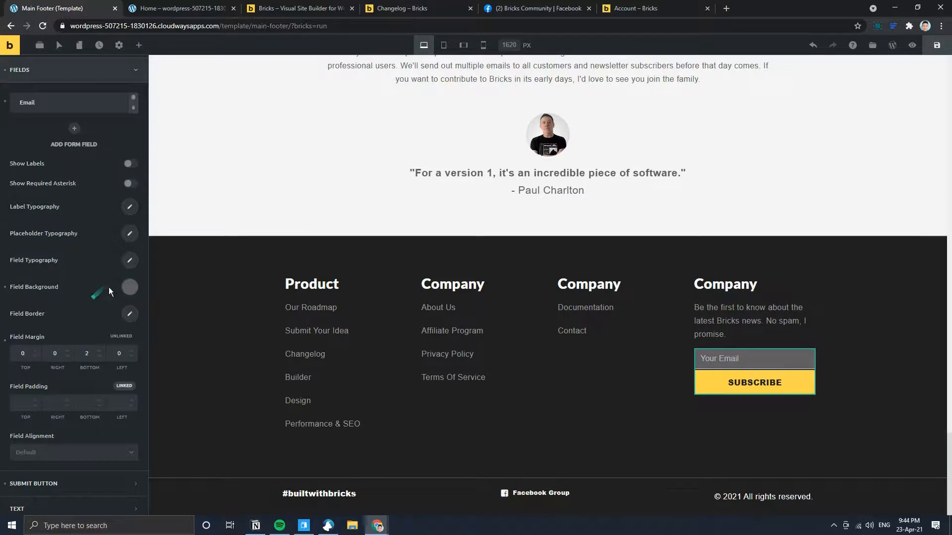
pyautogui.click(131, 262)
pyautogui.scroll(-2, 105, 451)
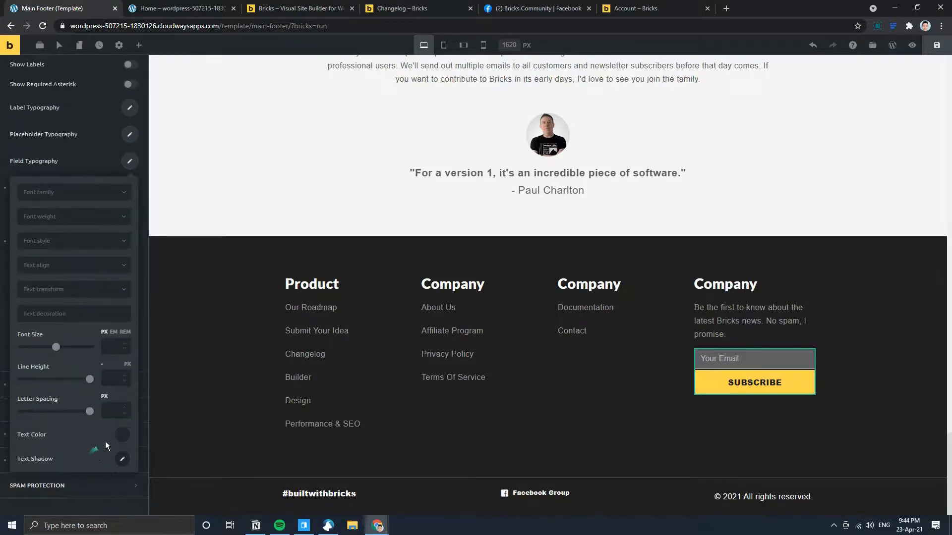
pyautogui.click(124, 435)
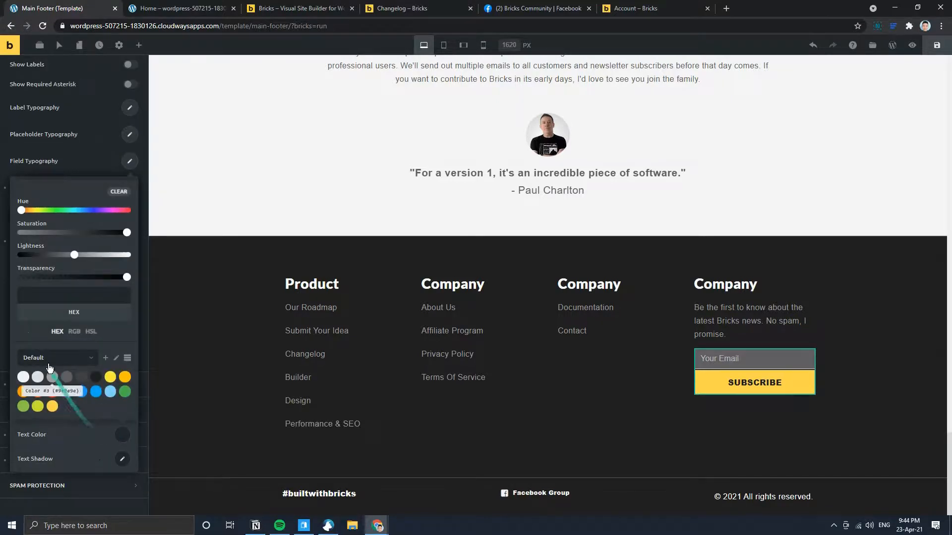
pyautogui.click(82, 296)
pyautogui.write('#fff')
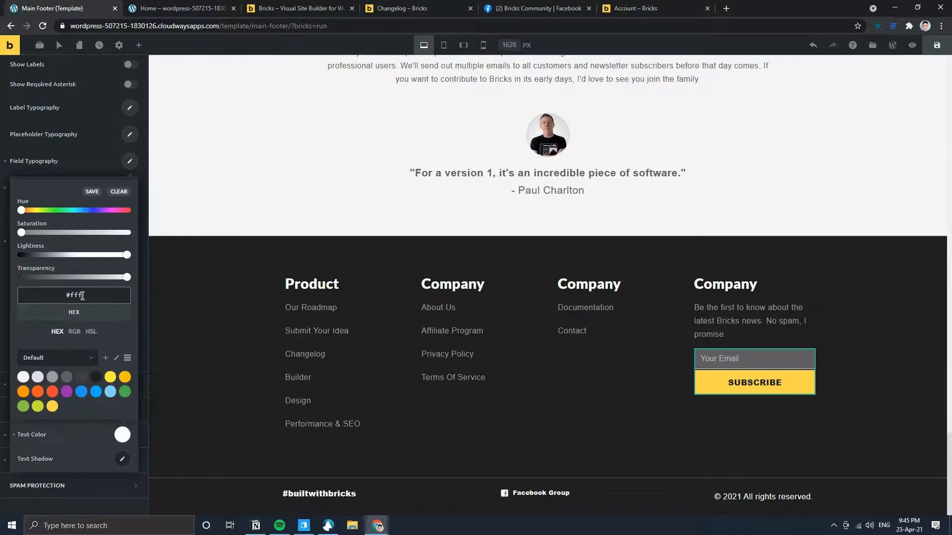
pyautogui.click(105, 174)
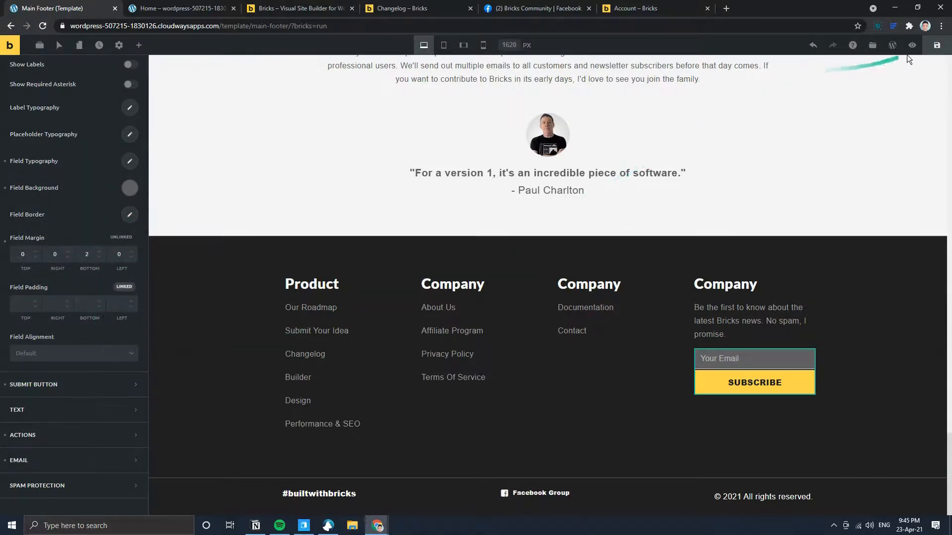
pyautogui.click(936, 45)
pyautogui.click(889, 349)
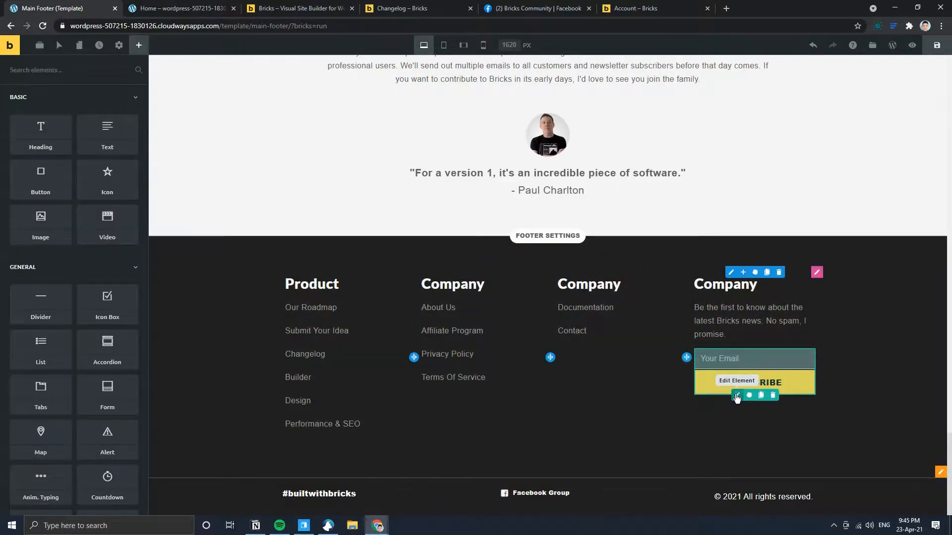
# - Set the form's field border width to 0 on all sides, checking against the reference footer form
pyautogui.click(747, 380)
pyautogui.click(328, 8)
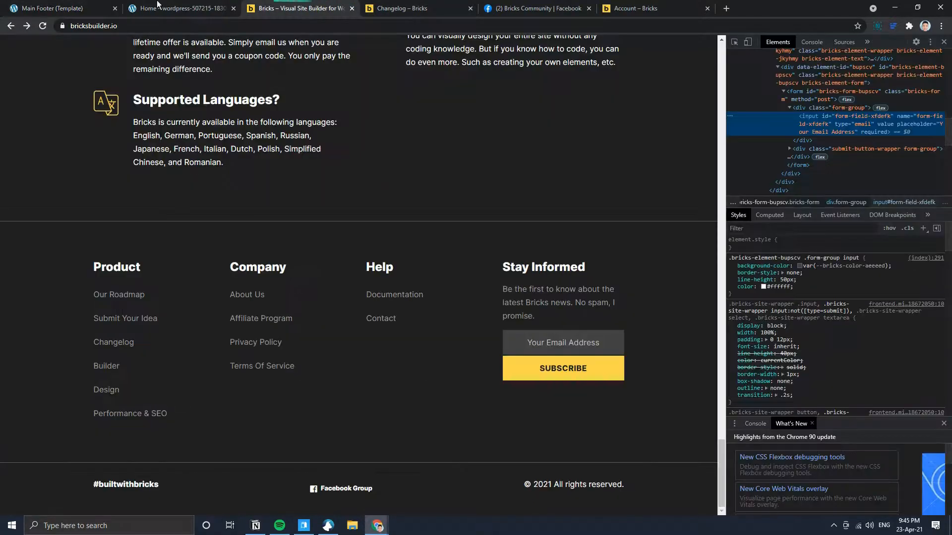
pyautogui.click(60, 8)
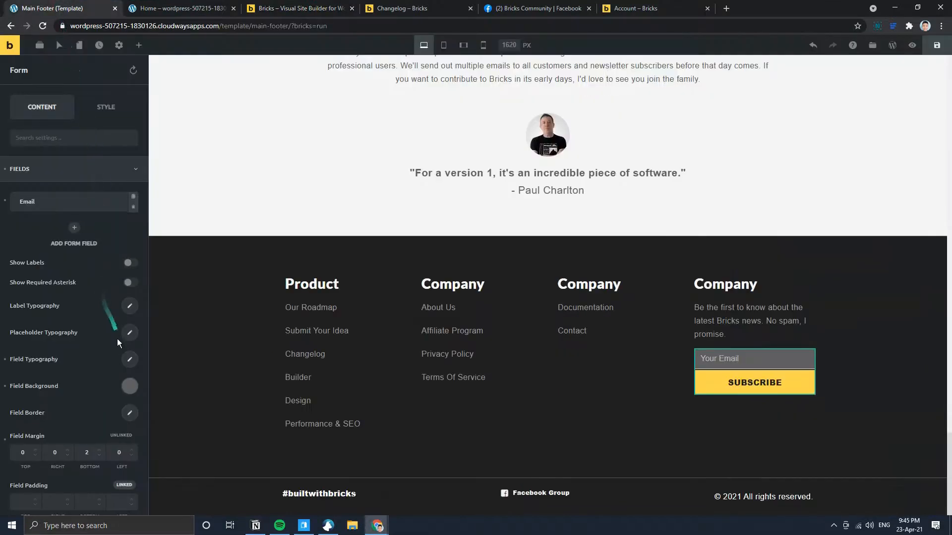
pyautogui.click(130, 414)
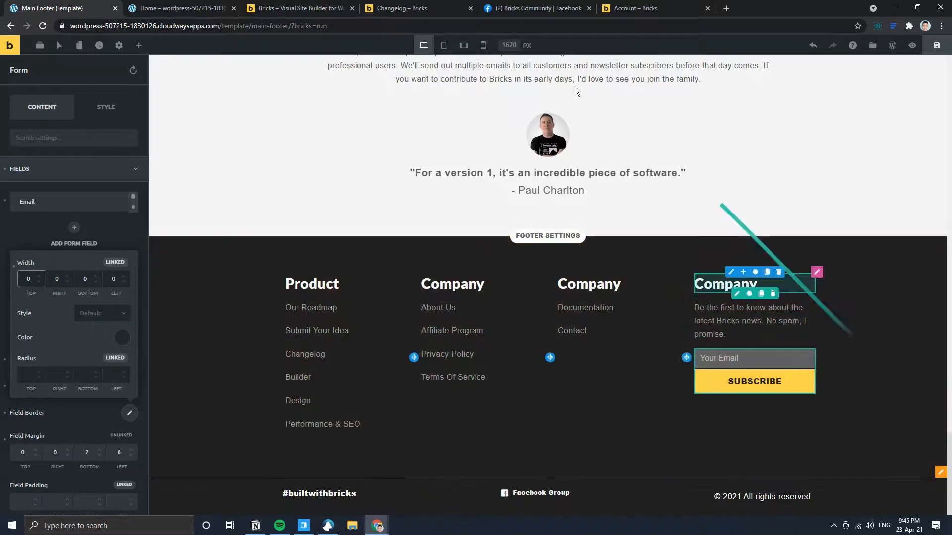
pyautogui.click(397, 8)
pyautogui.click(297, 7)
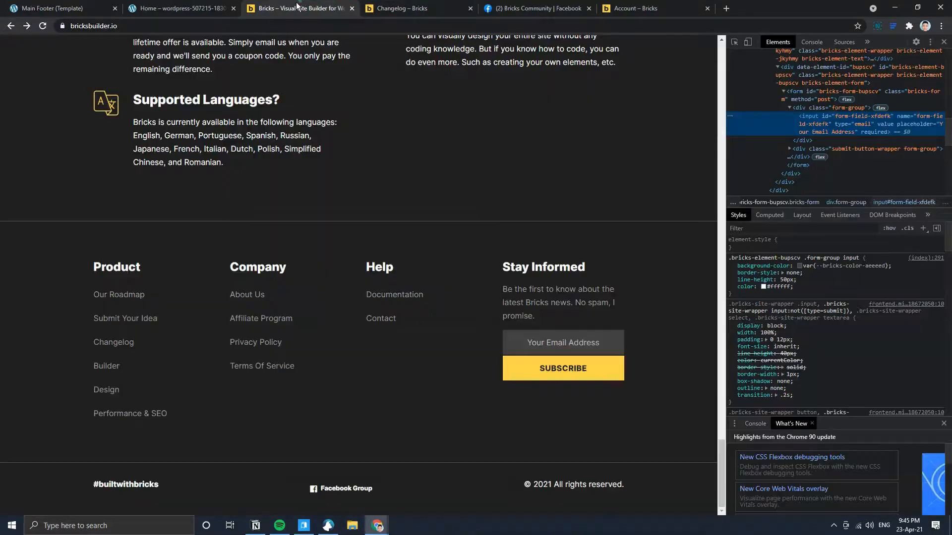
pyautogui.click(94, 8)
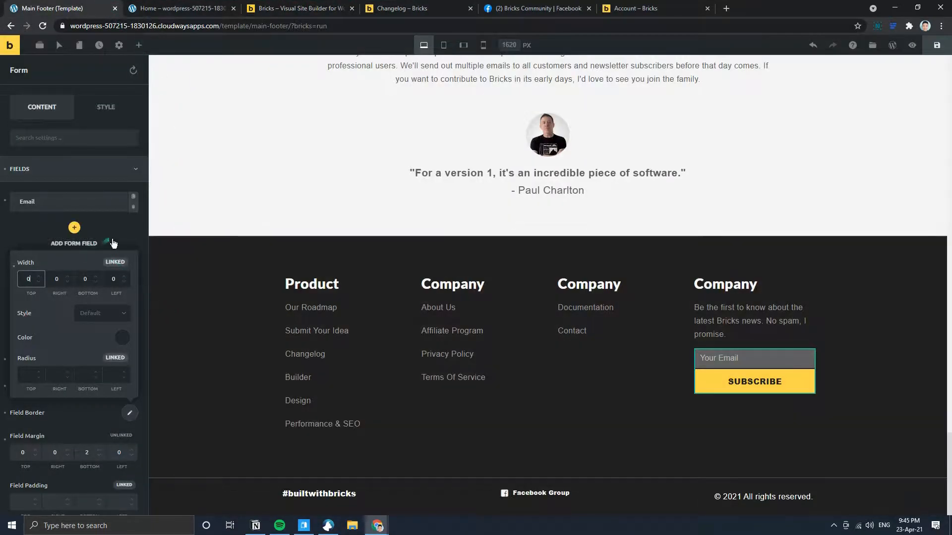
pyautogui.click(112, 242)
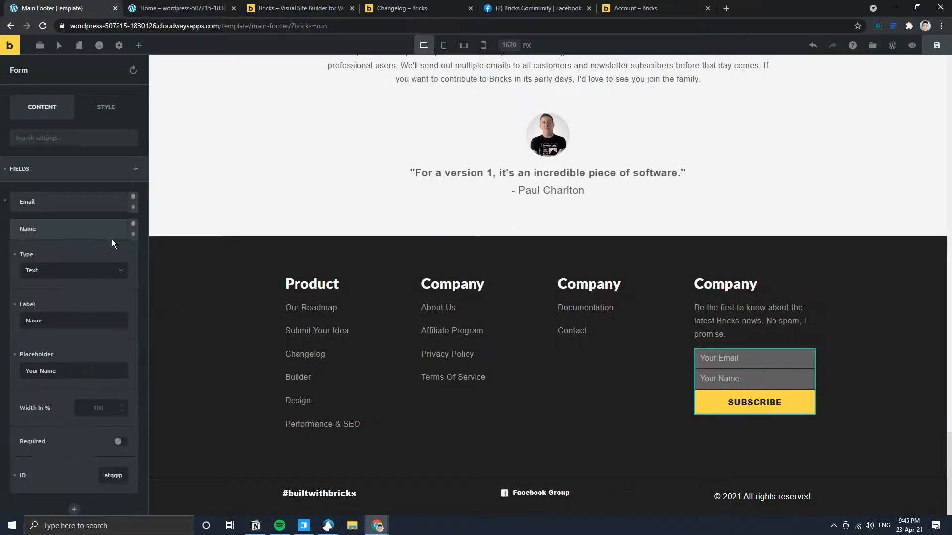
pyautogui.click(132, 236)
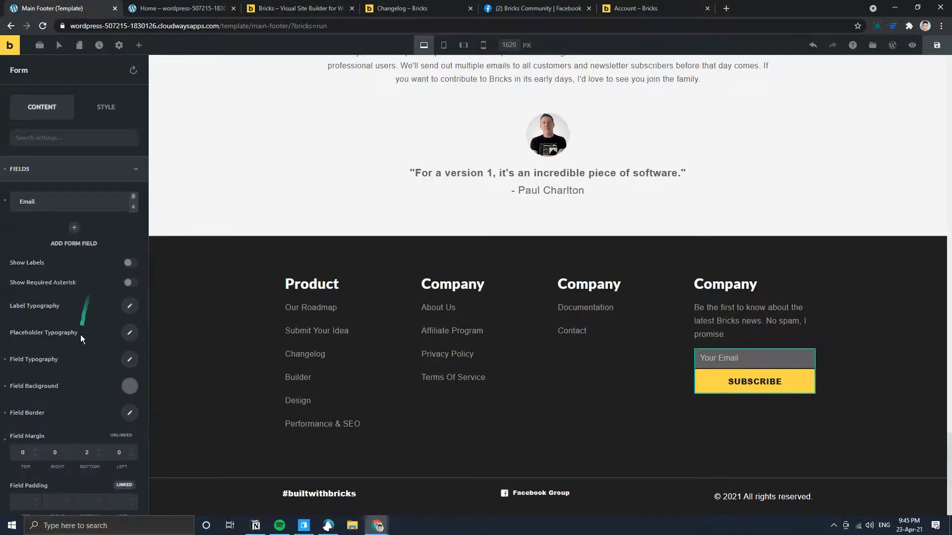
# - Set the form's field alignment to Center and compare it with the reference email field
pyautogui.scroll(-5, 91, 406)
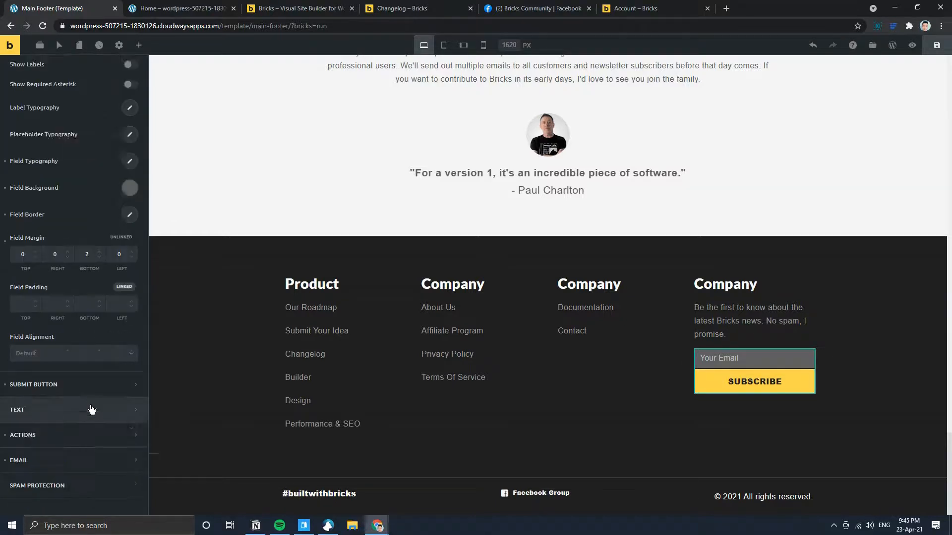
pyautogui.click(89, 304)
pyautogui.click(72, 335)
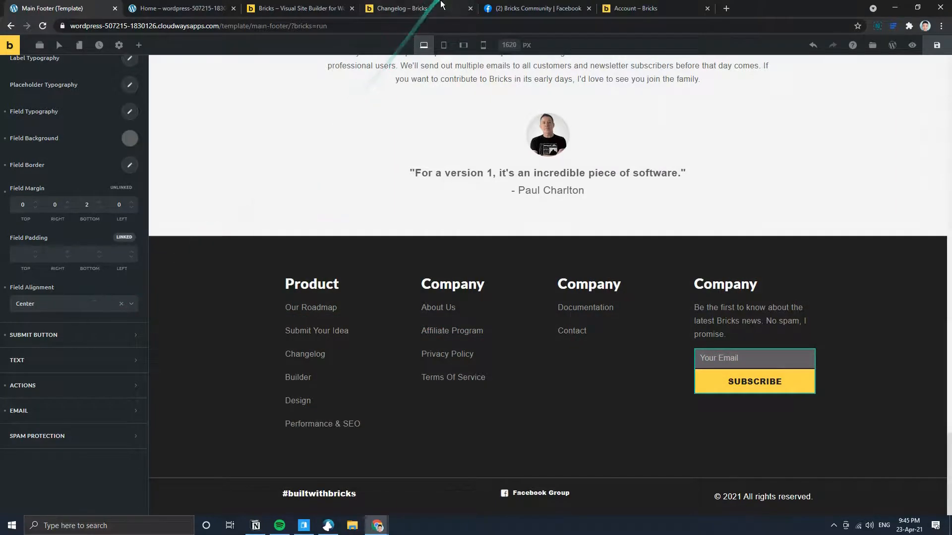
pyautogui.click(441, 4)
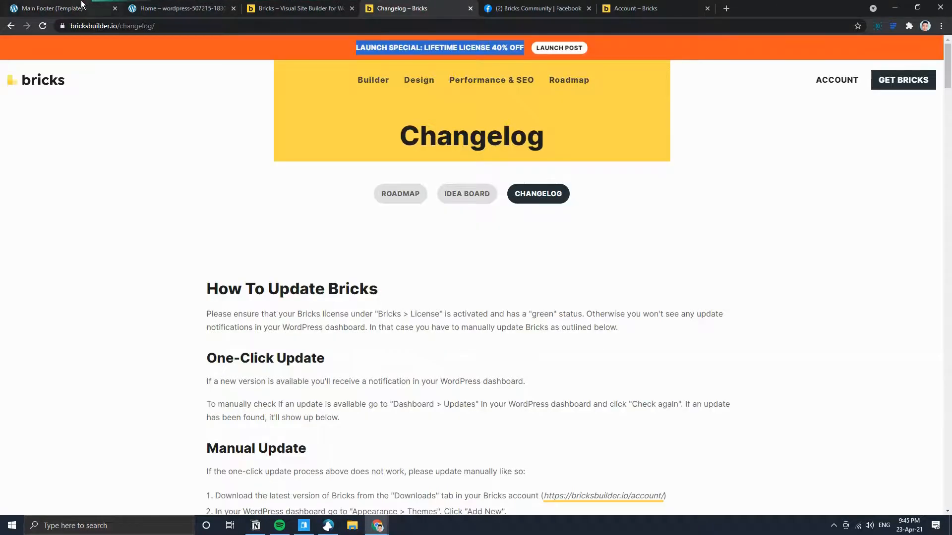
pyautogui.click(278, 4)
pyautogui.click(64, 4)
pyautogui.scroll(3, 52, 317)
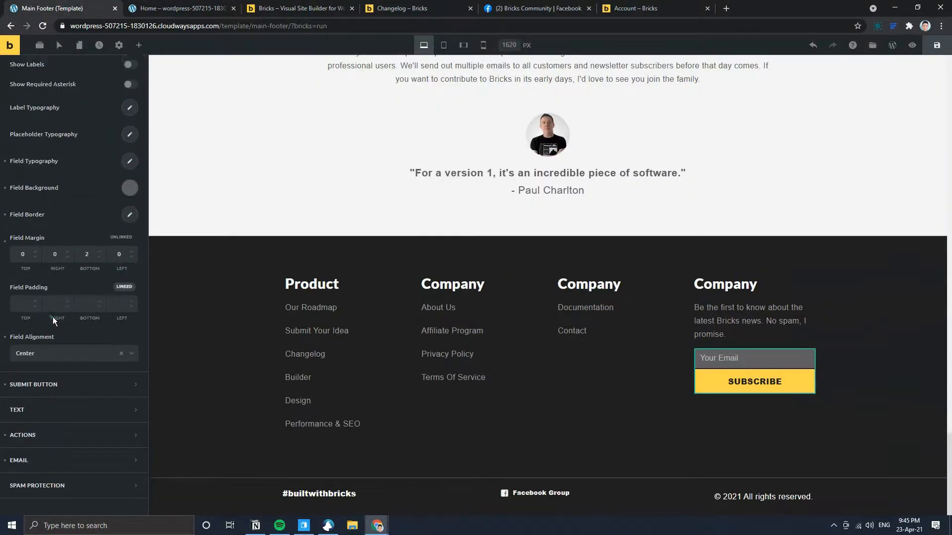
# - Set the text align of the form's field typography to Center
pyautogui.click(130, 213)
pyautogui.scroll(-2, 72, 391)
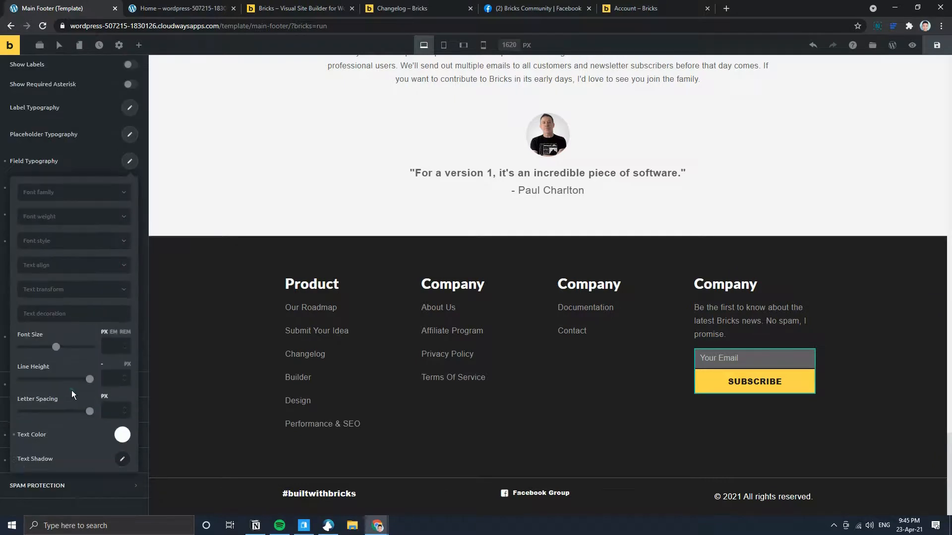
pyautogui.click(76, 273)
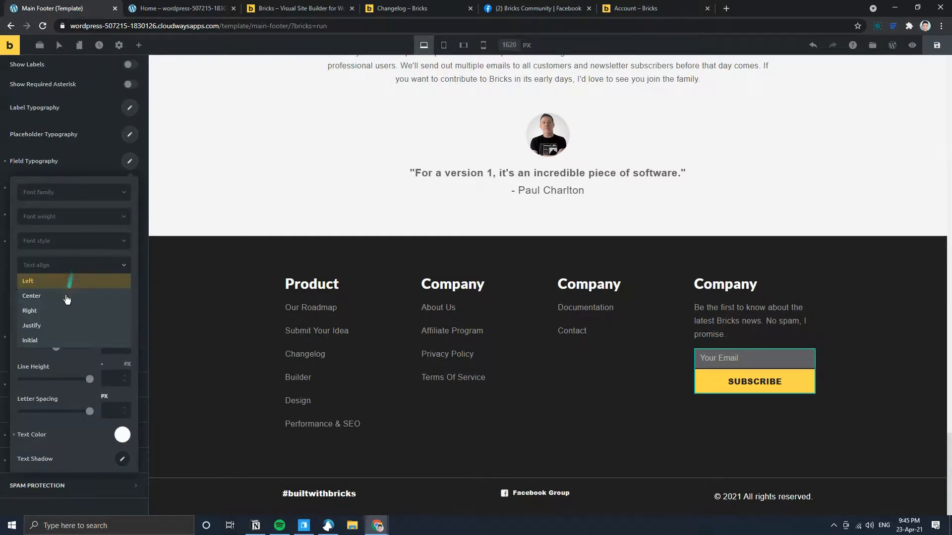
pyautogui.click(66, 299)
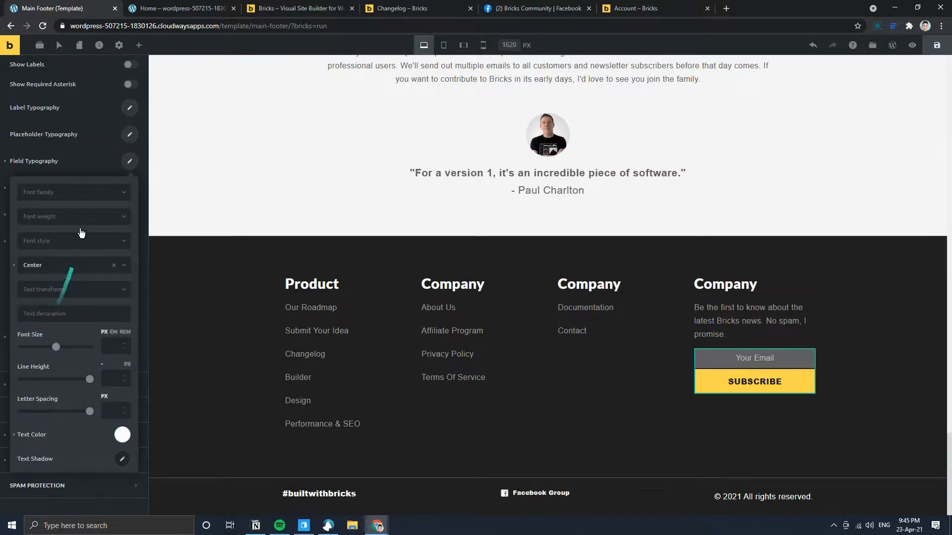
pyautogui.click(130, 166)
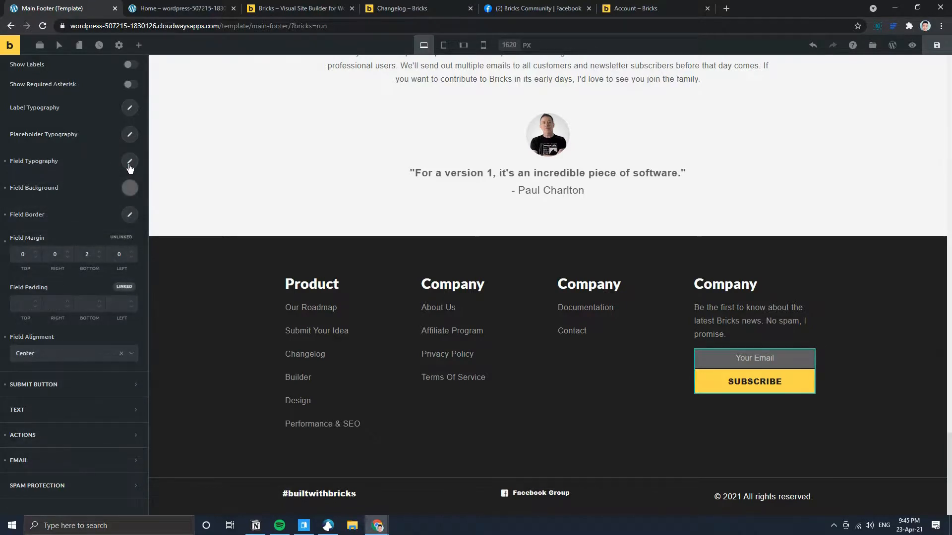
# - Try a linked field padding of 15, then 8, and check the padding of the reference email field
pyautogui.scroll(-2, 104, 367)
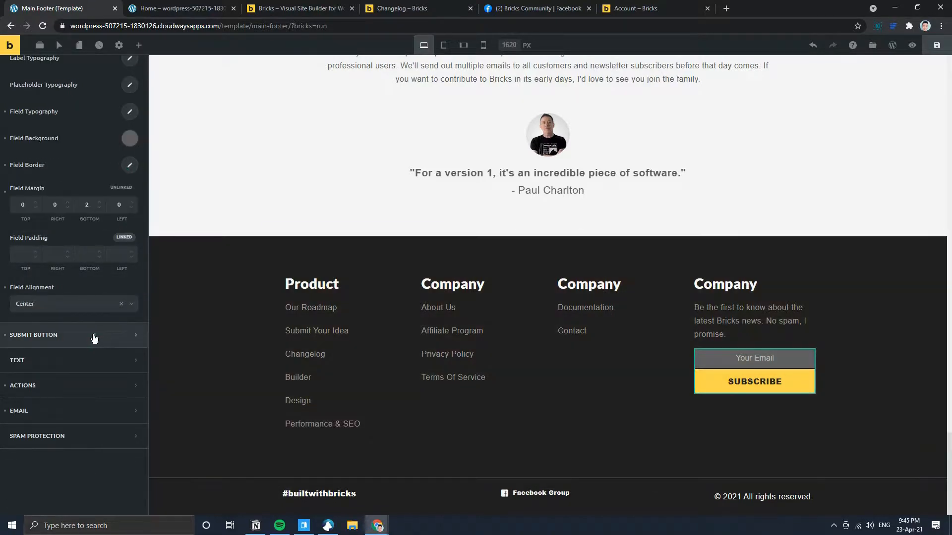
pyautogui.scroll(4, 73, 363)
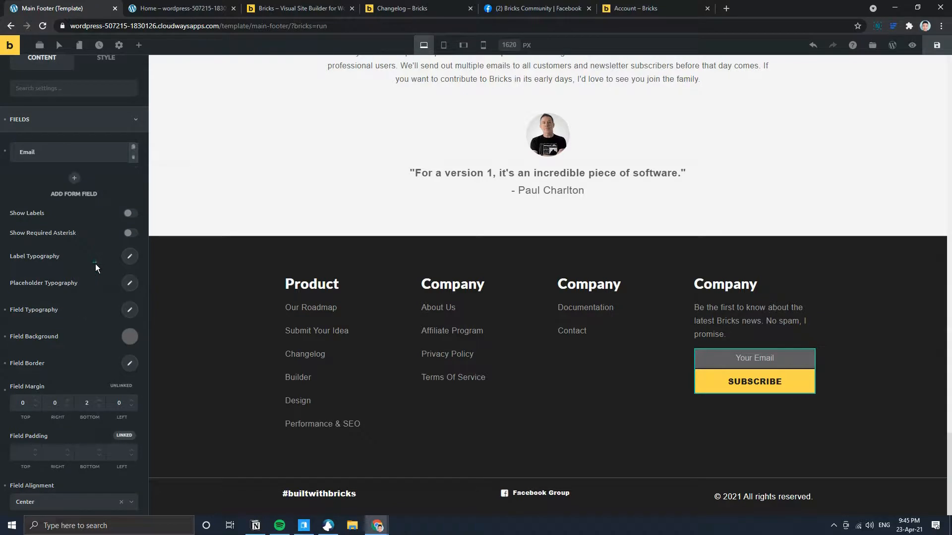
pyautogui.scroll(-1, 79, 322)
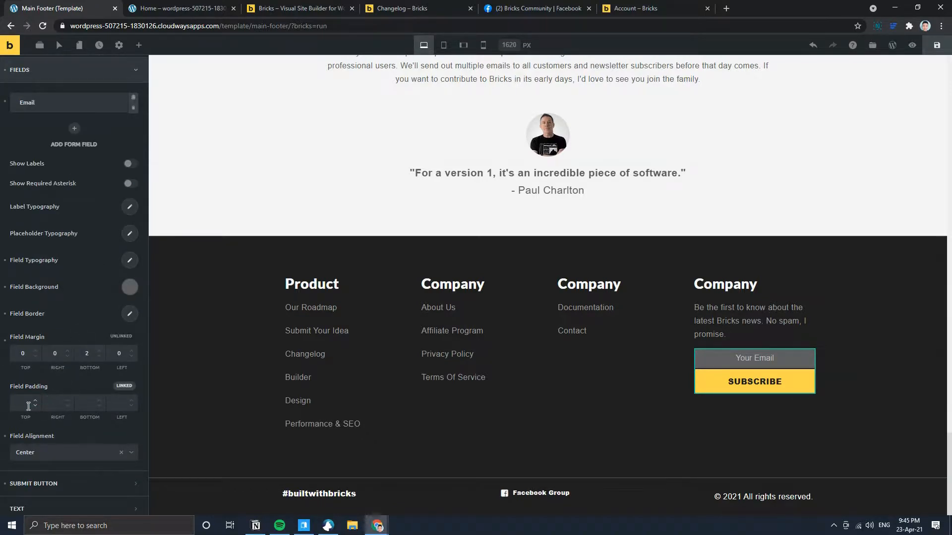
pyautogui.write('15')
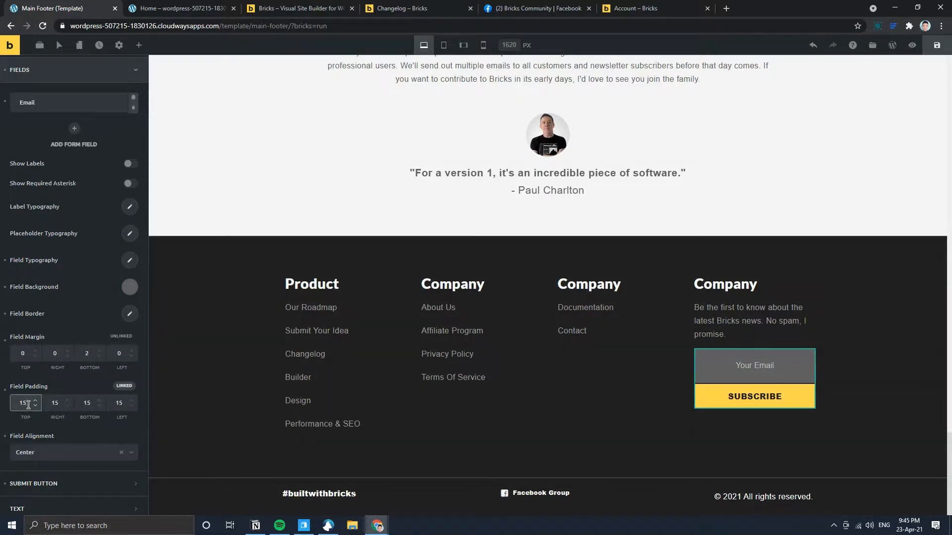
pyautogui.press('BackSpace')
pyautogui.press('BackSpace')
pyautogui.write('7')
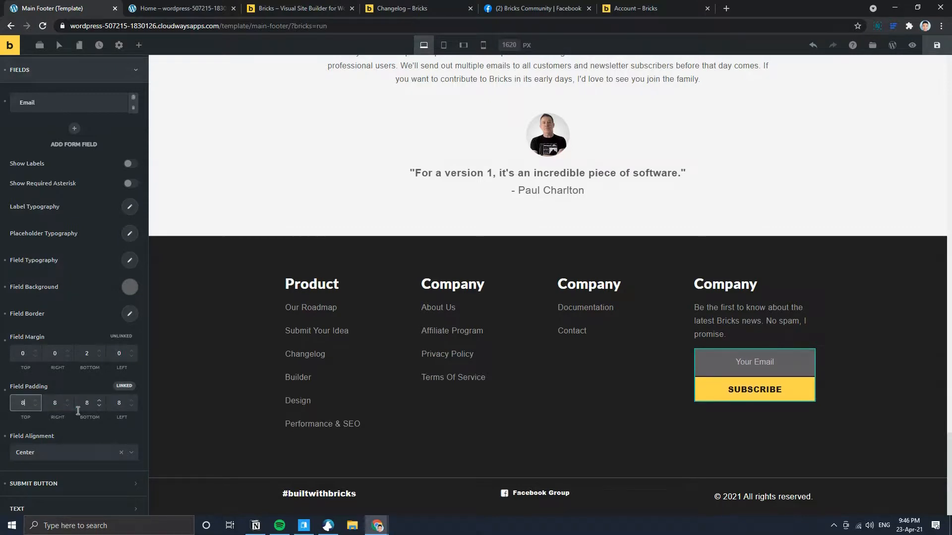
pyautogui.click(399, 8)
pyautogui.click(306, 5)
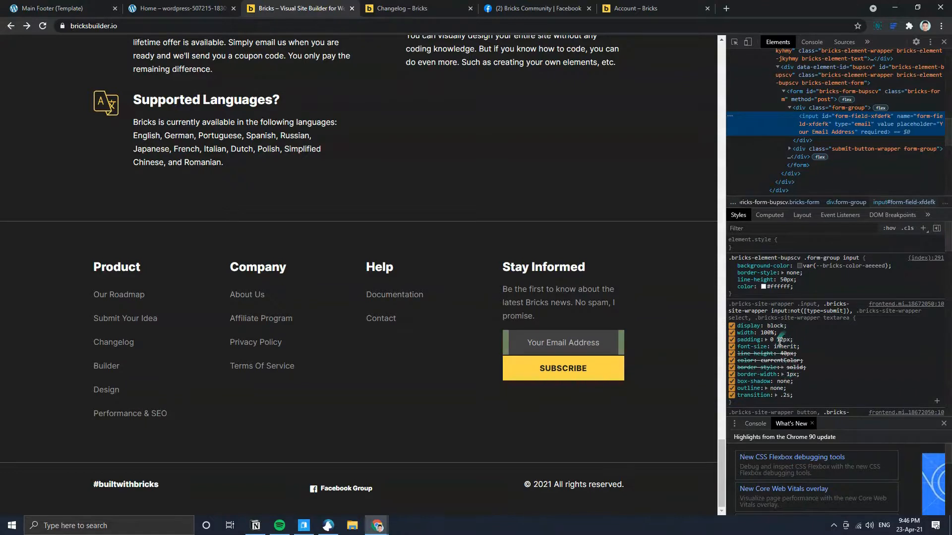
pyautogui.click(60, 8)
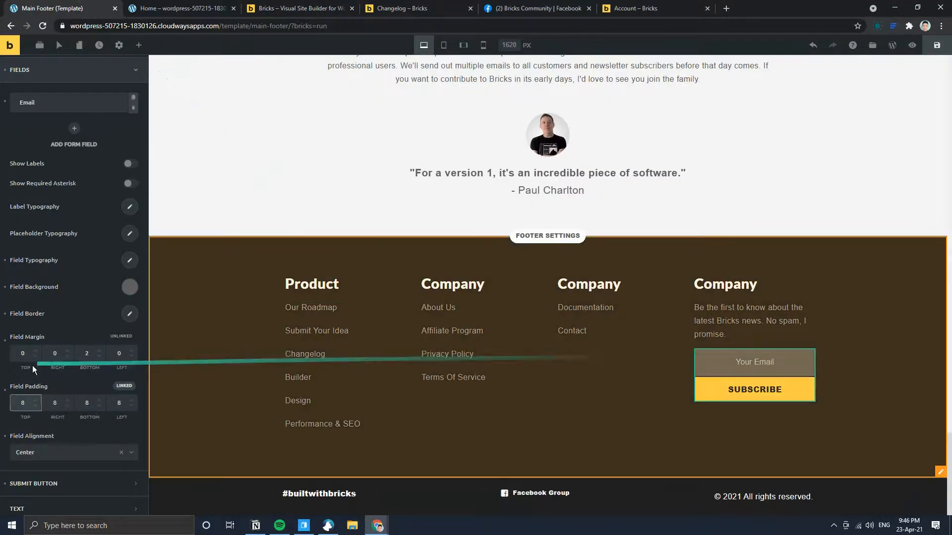
# - Reduce the form's linked field padding to 4 on all sides and compare the field height with the reference
pyautogui.click(26, 403)
pyautogui.press('Down')
pyautogui.press('Down')
pyautogui.press('Down')
pyautogui.press('Down')
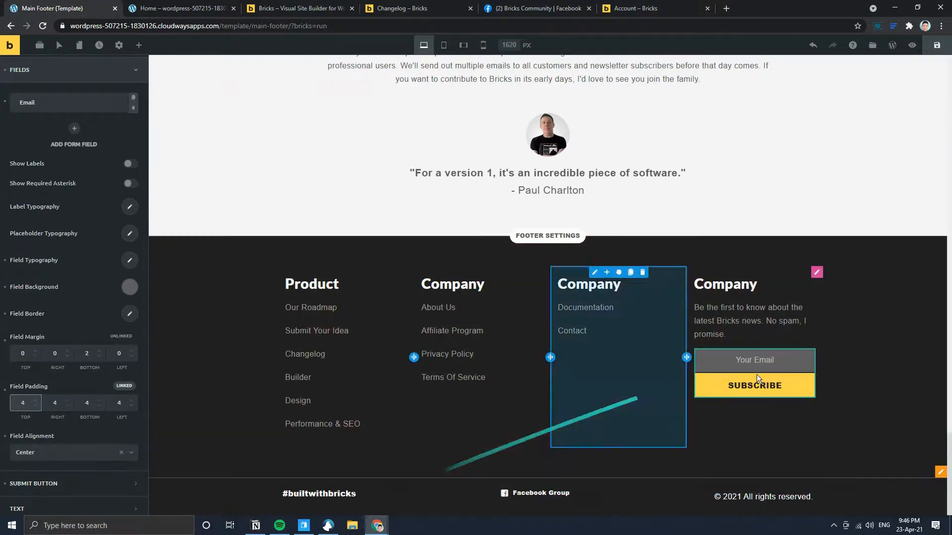
pyautogui.click(310, 6)
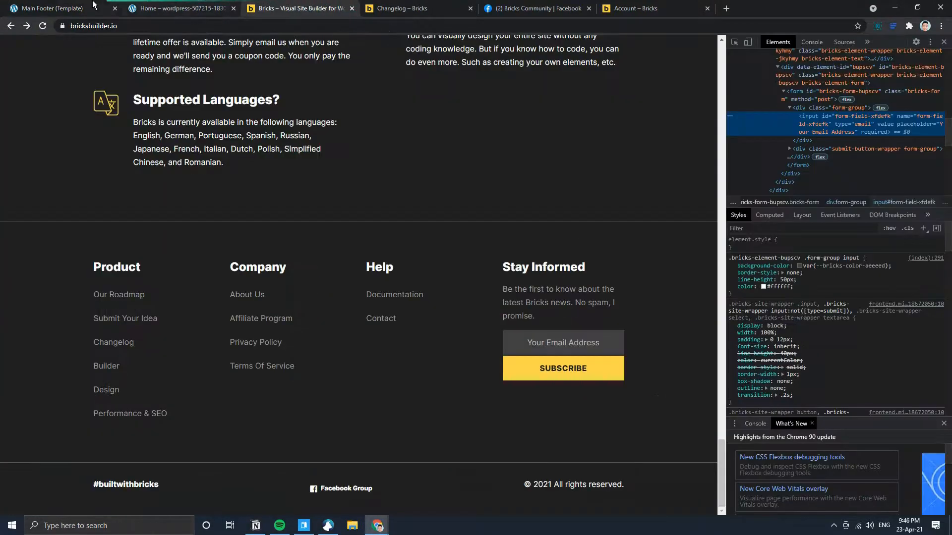
pyautogui.click(74, 8)
# - Change the Email field's placeholder to "Your Email Address", checking the wording against the reference form
pyautogui.scroll(2, 74, 169)
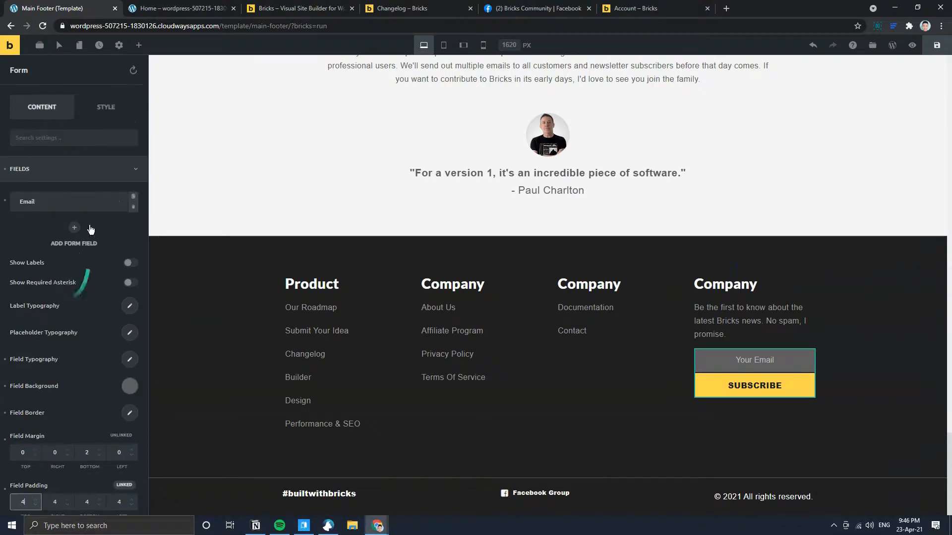
pyautogui.click(60, 199)
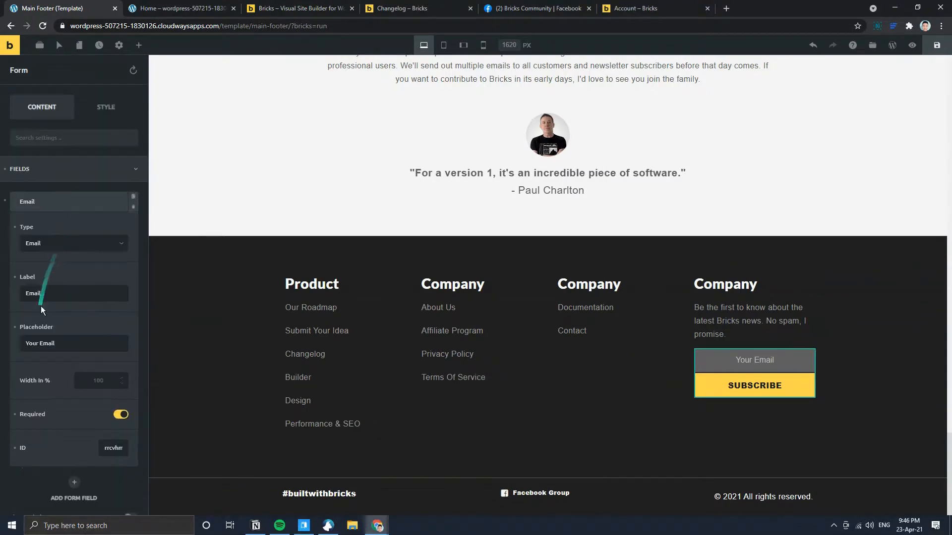
pyautogui.click(68, 345)
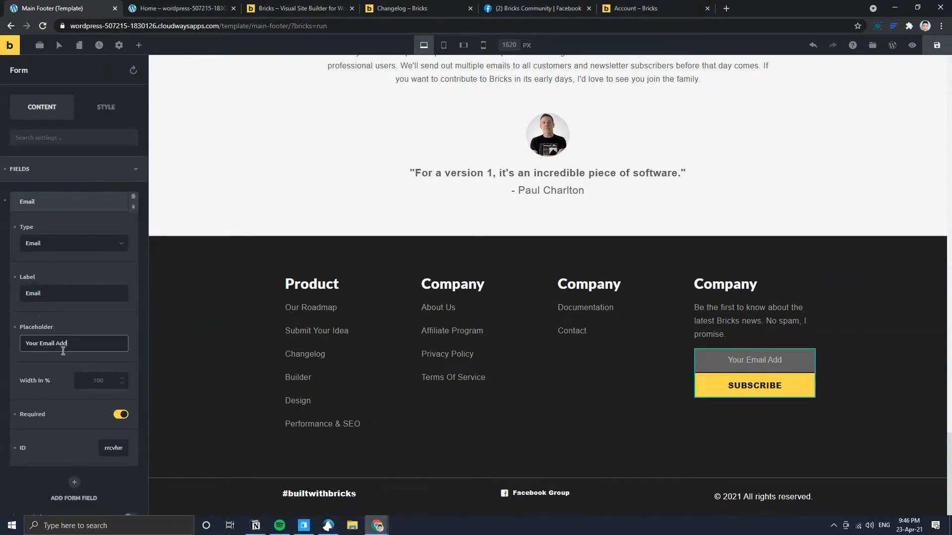
pyautogui.click(397, 7)
pyautogui.click(278, 7)
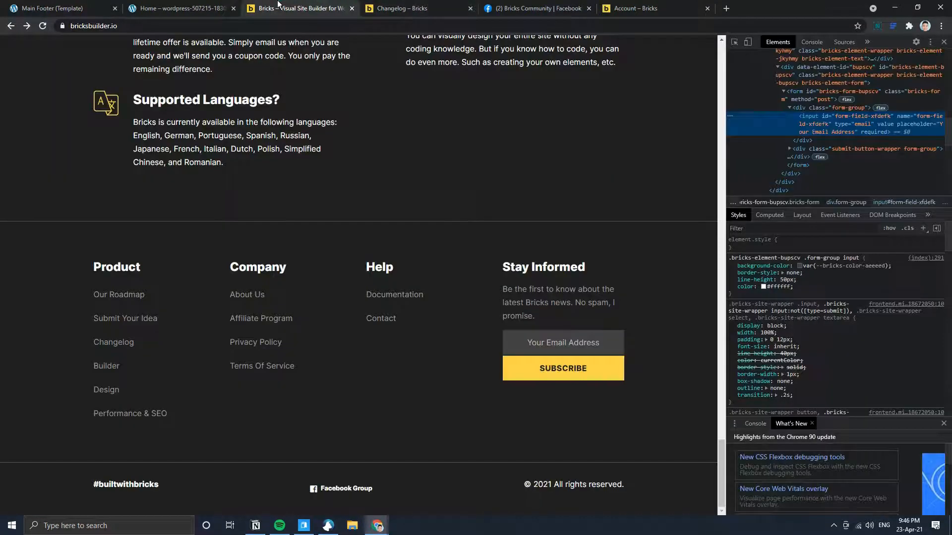
pyautogui.click(53, 7)
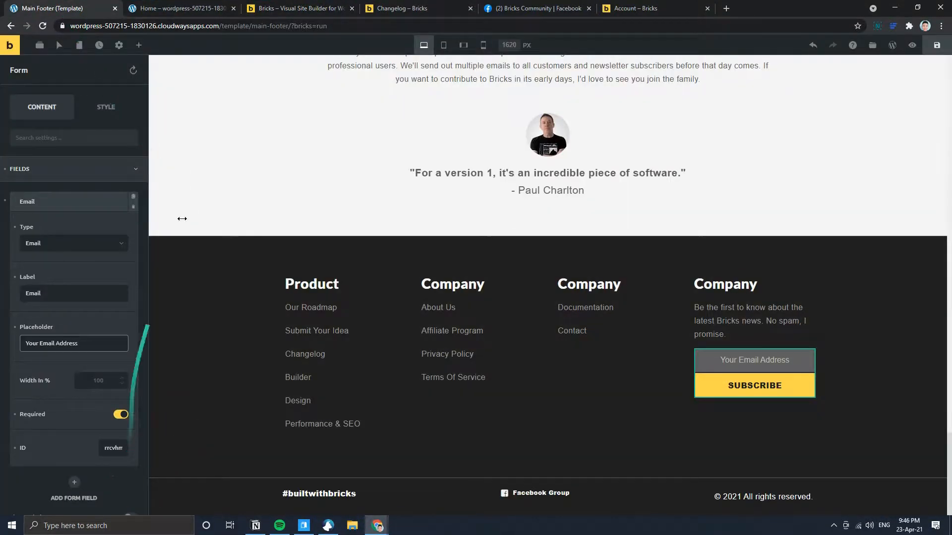
# - Save the footer template, reload the live Home page and compare its footer with the reference Bricks site
pyautogui.click(937, 45)
pyautogui.click(187, 6)
pyautogui.press('F5')
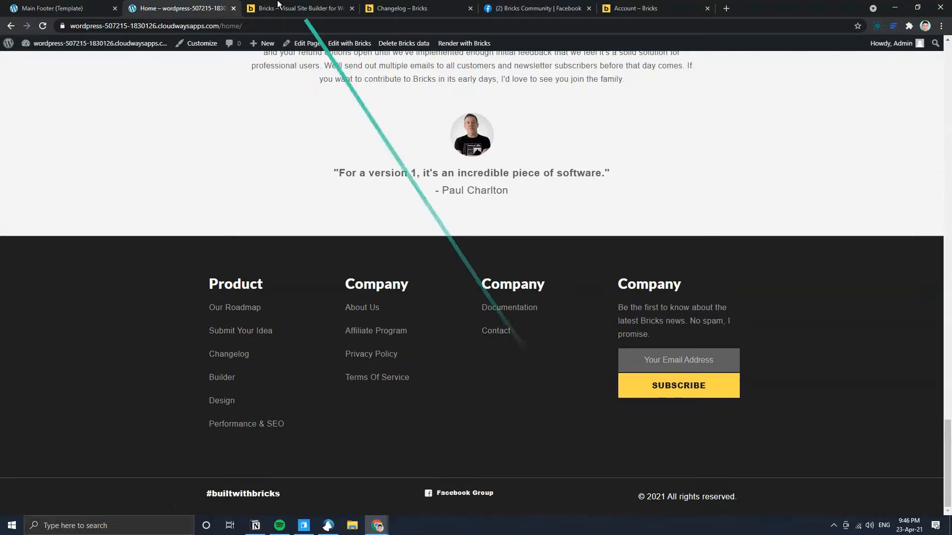
pyautogui.click(297, 8)
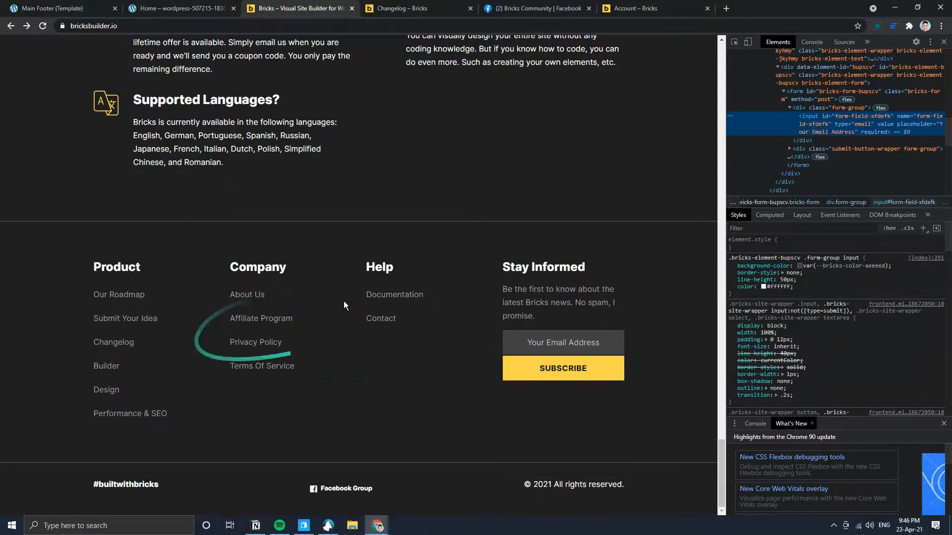
pyautogui.click(183, 5)
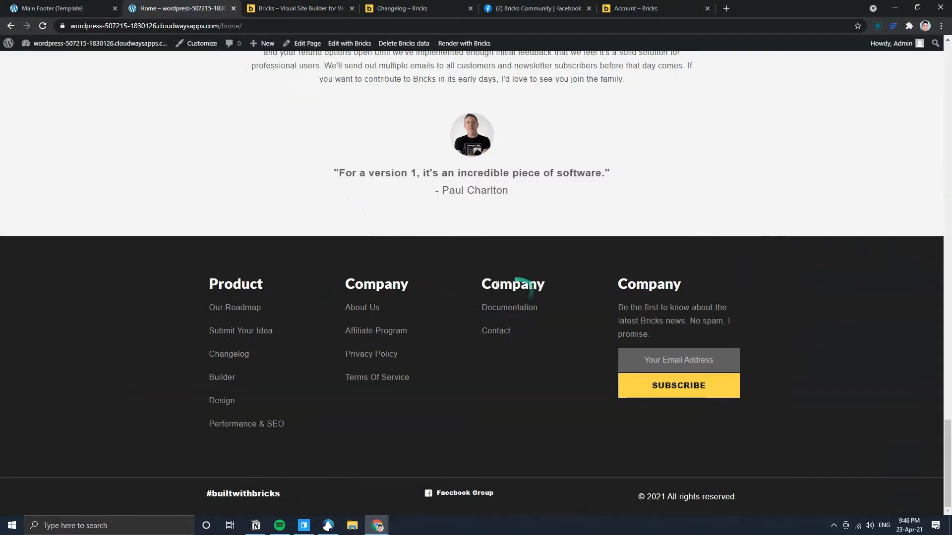
pyautogui.click(246, 7)
pyautogui.click(218, 7)
# - Review the live Home page from the header down to the footer and check it once more against the reference site
pyautogui.scroll(4, 559, 427)
pyautogui.scroll(-4, 541, 450)
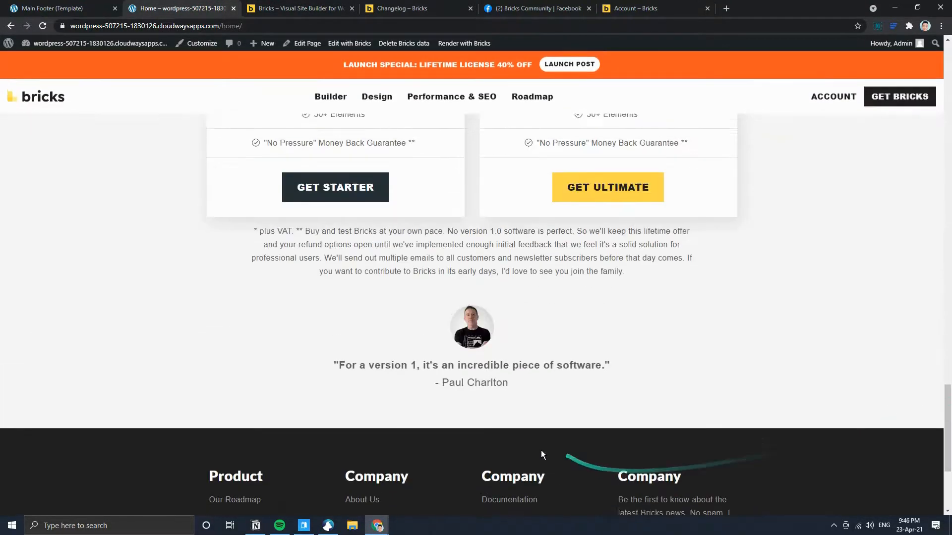
pyautogui.moveTo(950, 445); pyautogui.dragTo(950, 72)
pyautogui.scroll(-15, 422, 414)
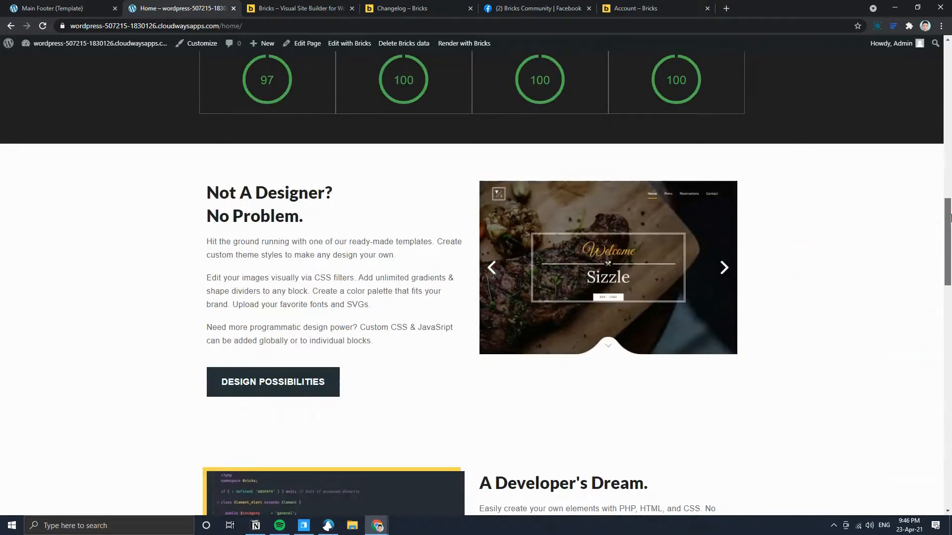
pyautogui.scroll(15, 795, 242)
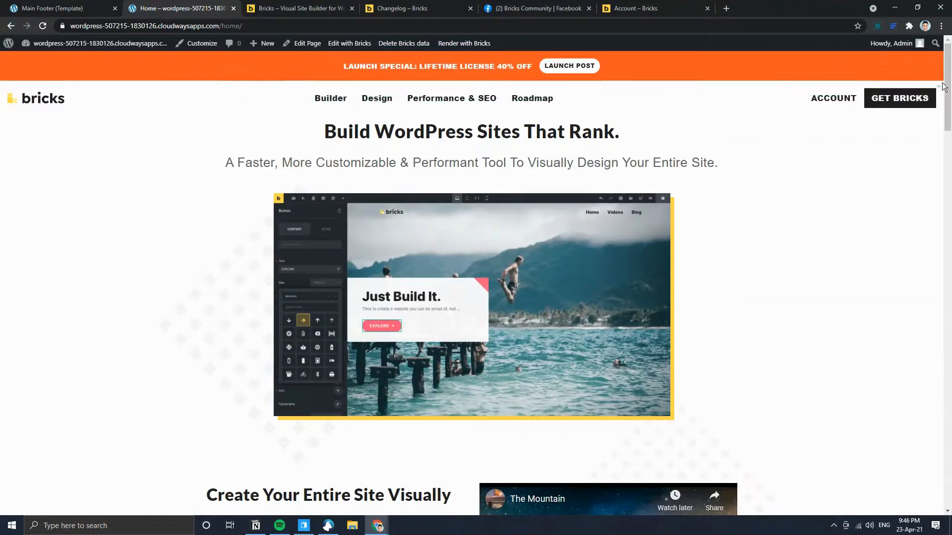
pyautogui.press('End')
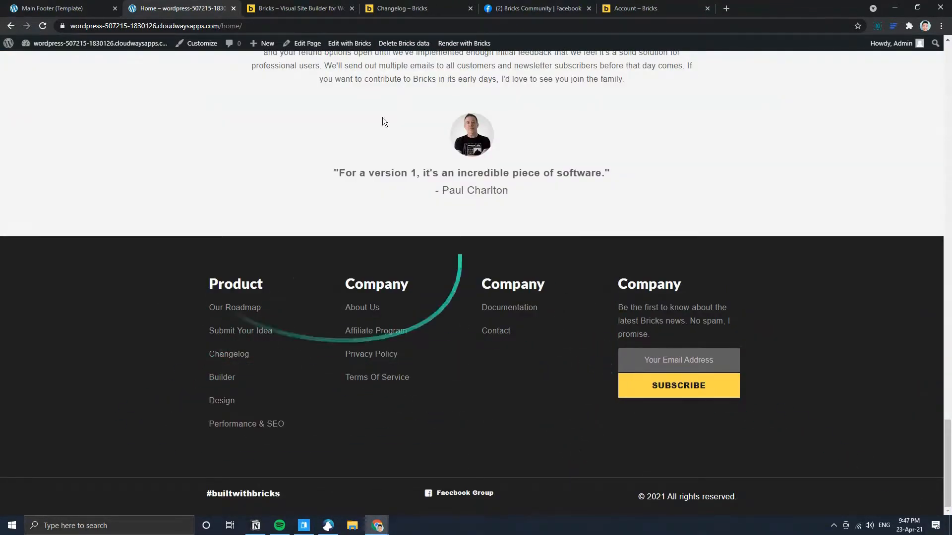
pyautogui.click(272, 5)
pyautogui.click(192, 5)
# - Return to the Main Footer template, show its structure and examine the full page preview from the hero to the footer
pyautogui.click(43, 5)
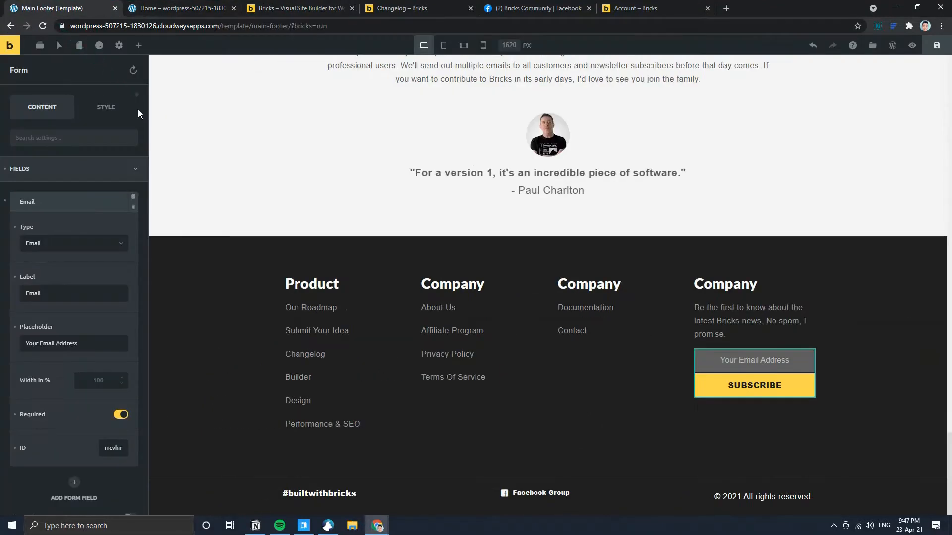
pyautogui.click(62, 173)
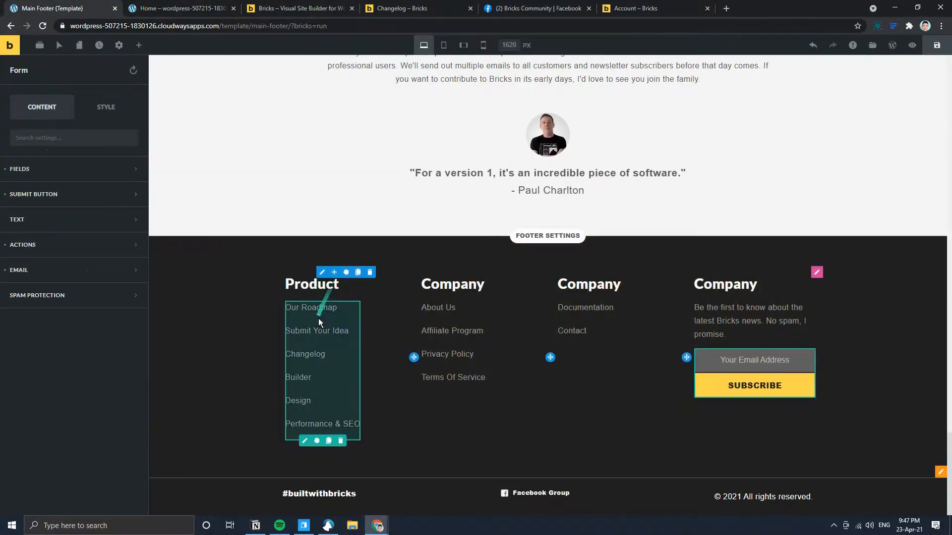
pyautogui.click(40, 45)
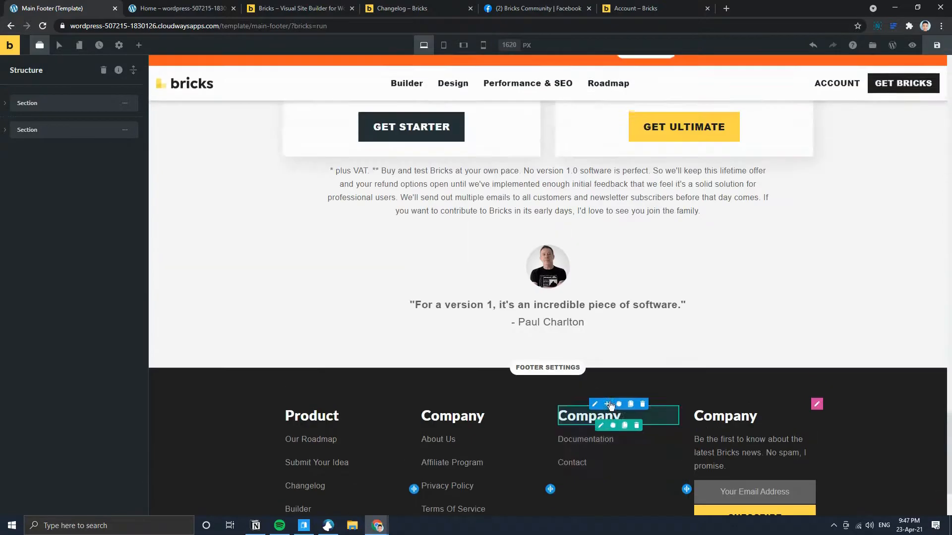
pyautogui.scroll(15, 650, 408)
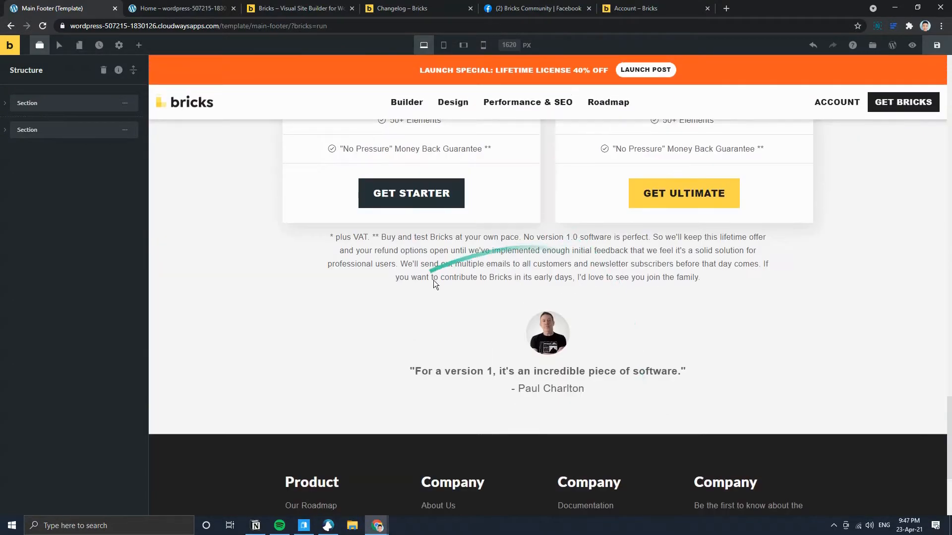
pyautogui.scroll(20, 525, 340)
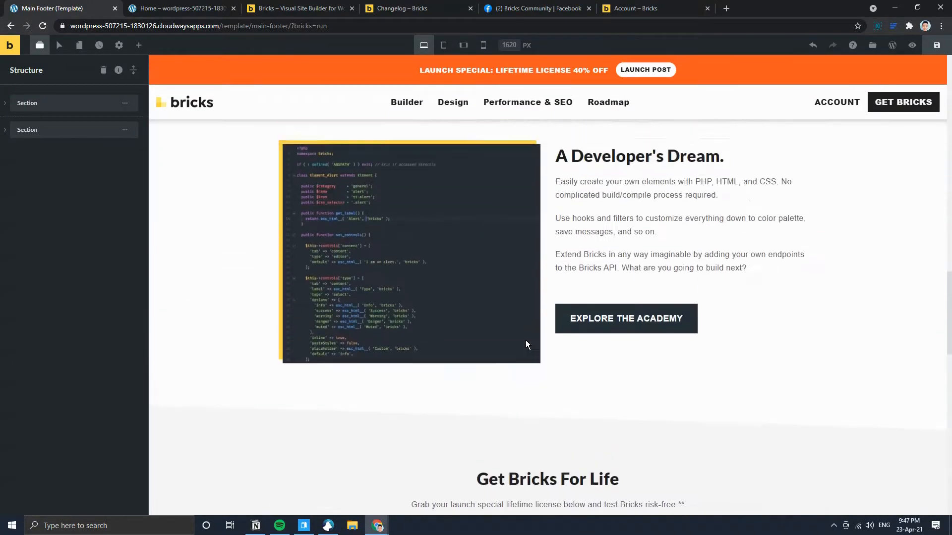
pyautogui.scroll(5, 533, 353)
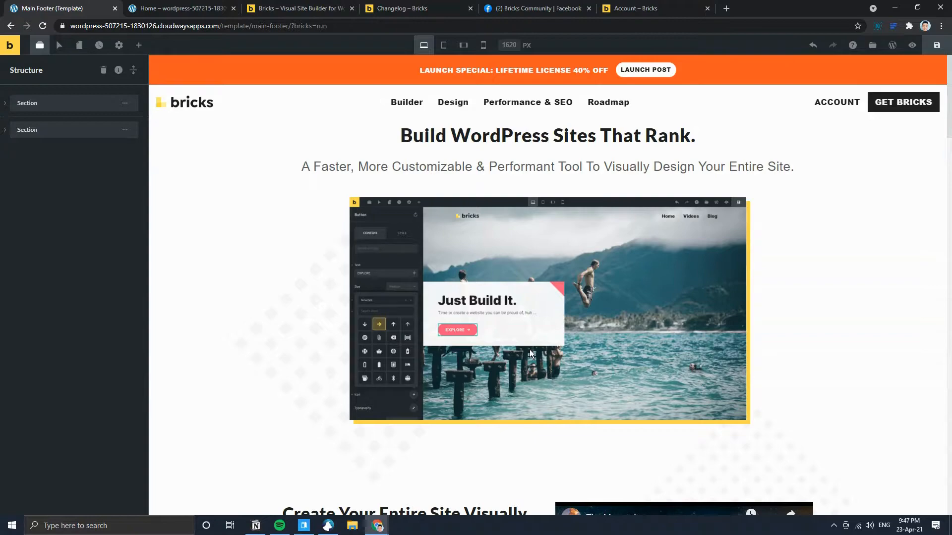
pyautogui.scroll(-10, 528, 348)
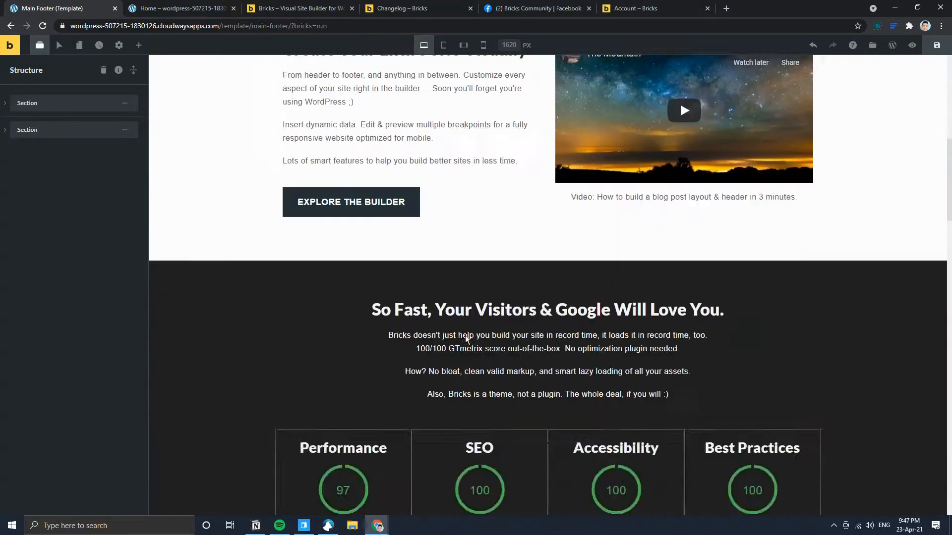
pyautogui.scroll(-15, 465, 335)
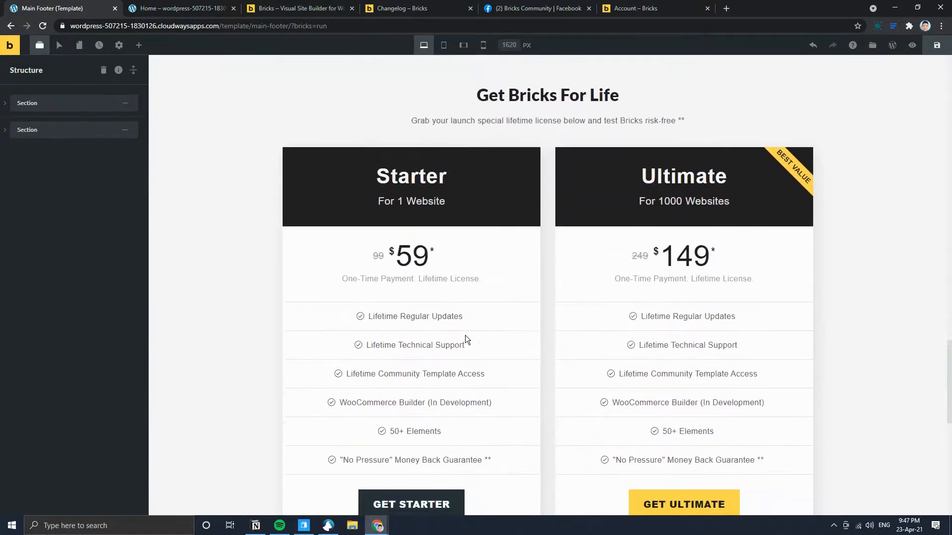
pyautogui.scroll(-8, 465, 335)
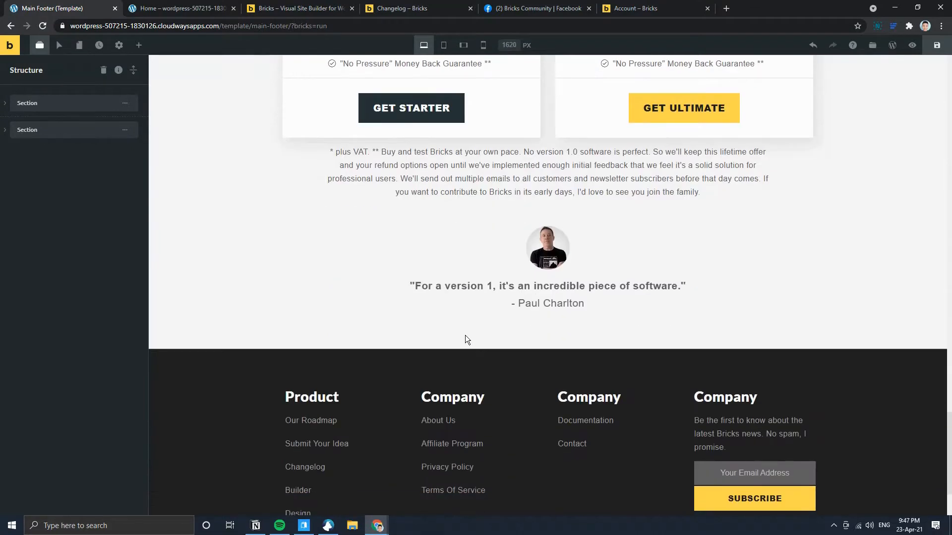
pyautogui.scroll(2, 466, 338)
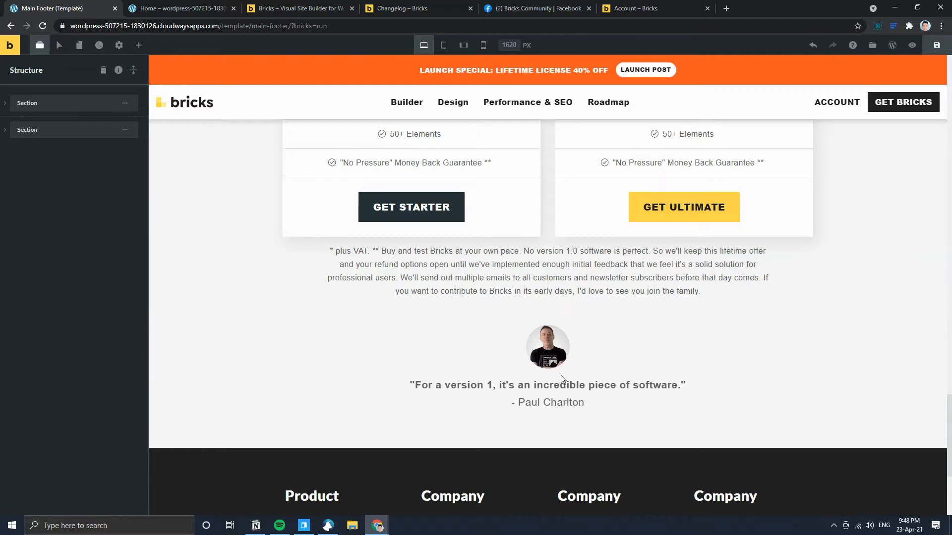
pyautogui.scroll(3, 594, 352)
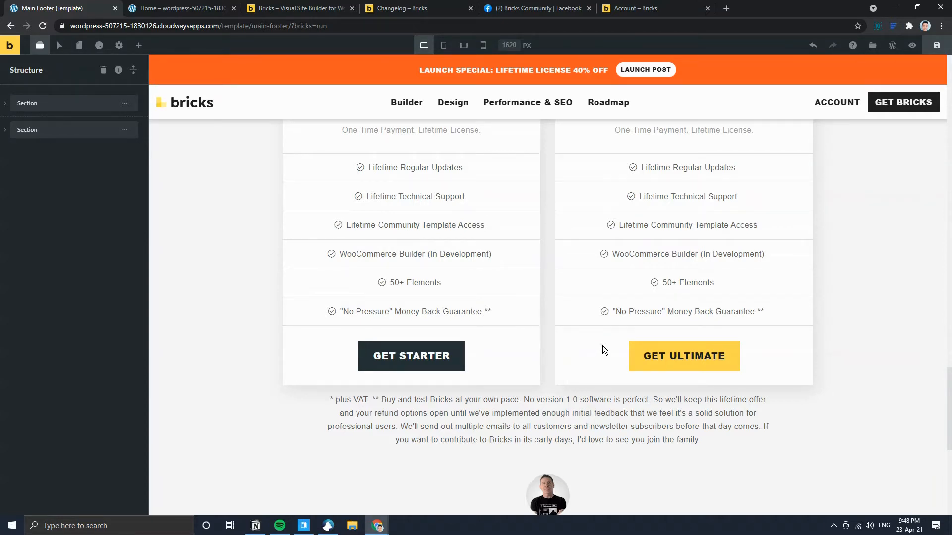
pyautogui.scroll(5, 600, 347)
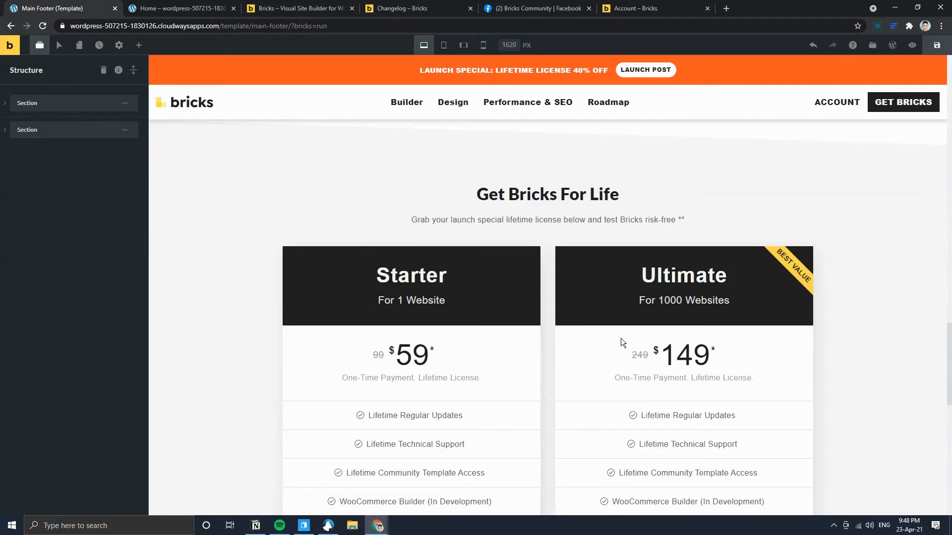
pyautogui.scroll(1, 623, 342)
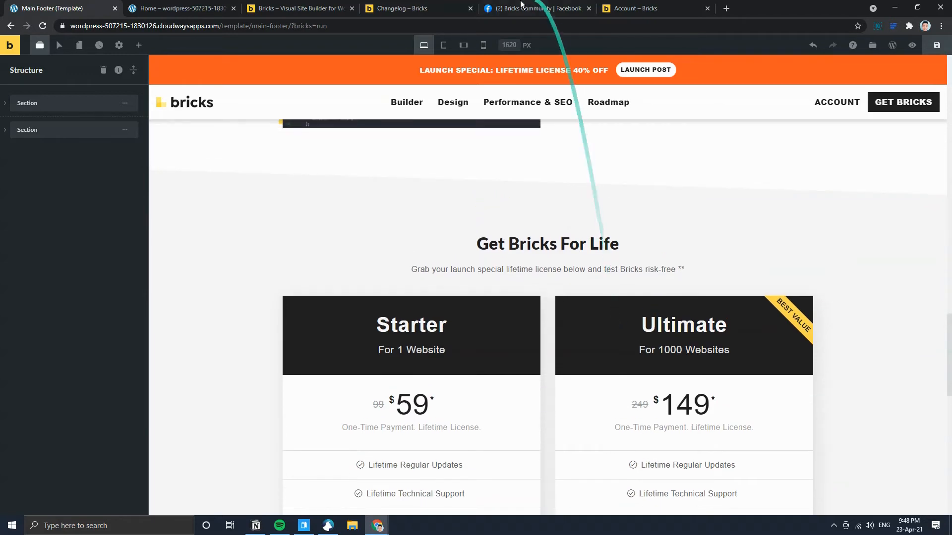
# - Switch to the Bricks Community Facebook group, dismiss the notification and look through the recent discussion posts
pyautogui.click(520, 8)
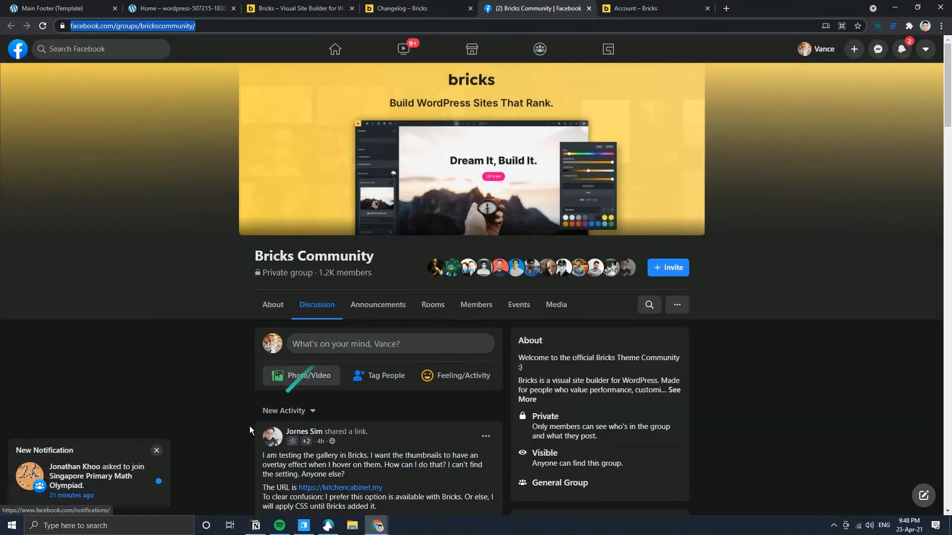
pyautogui.click(156, 451)
pyautogui.scroll(-4, 199, 437)
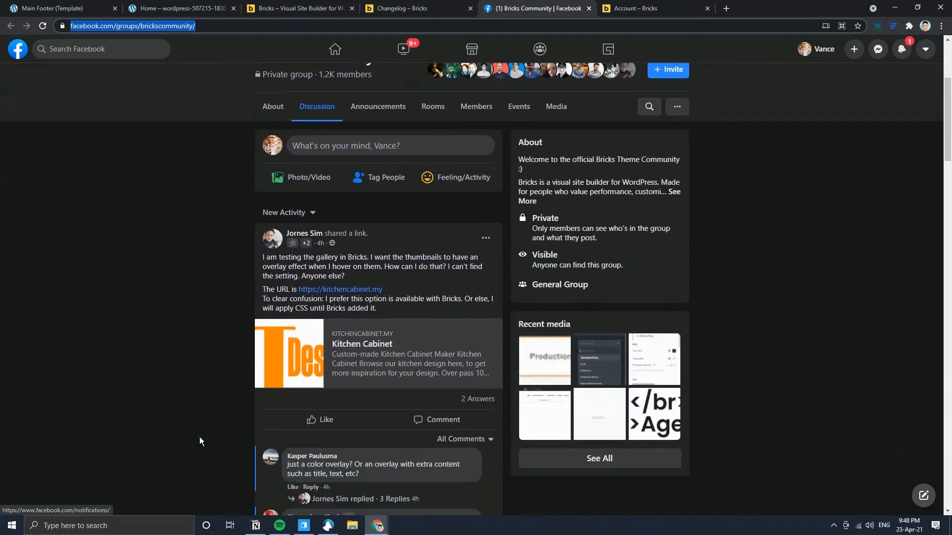
pyautogui.scroll(-3, 226, 417)
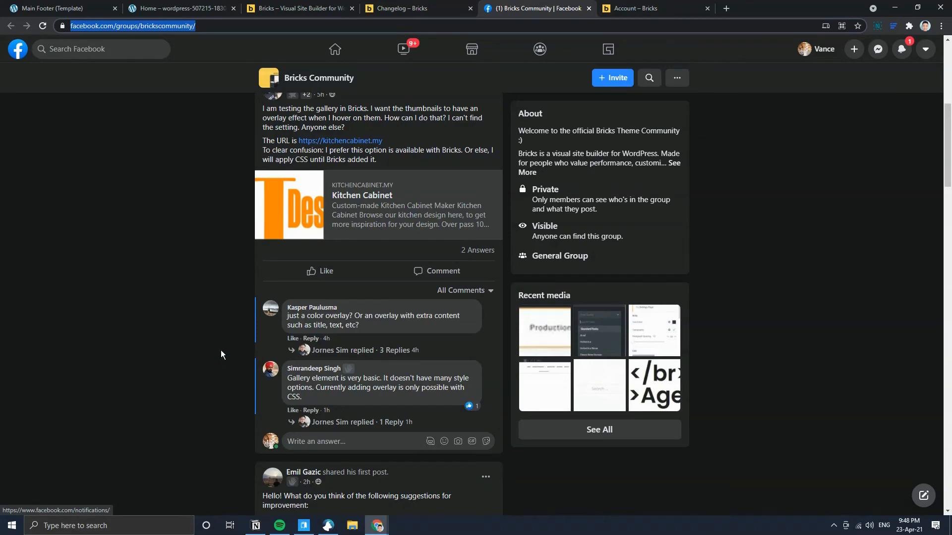
pyautogui.scroll(7, 221, 350)
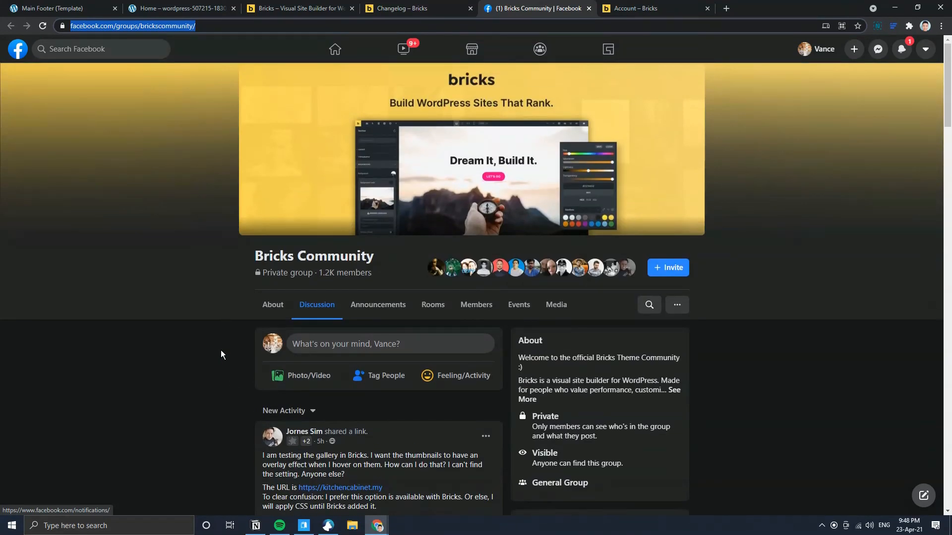